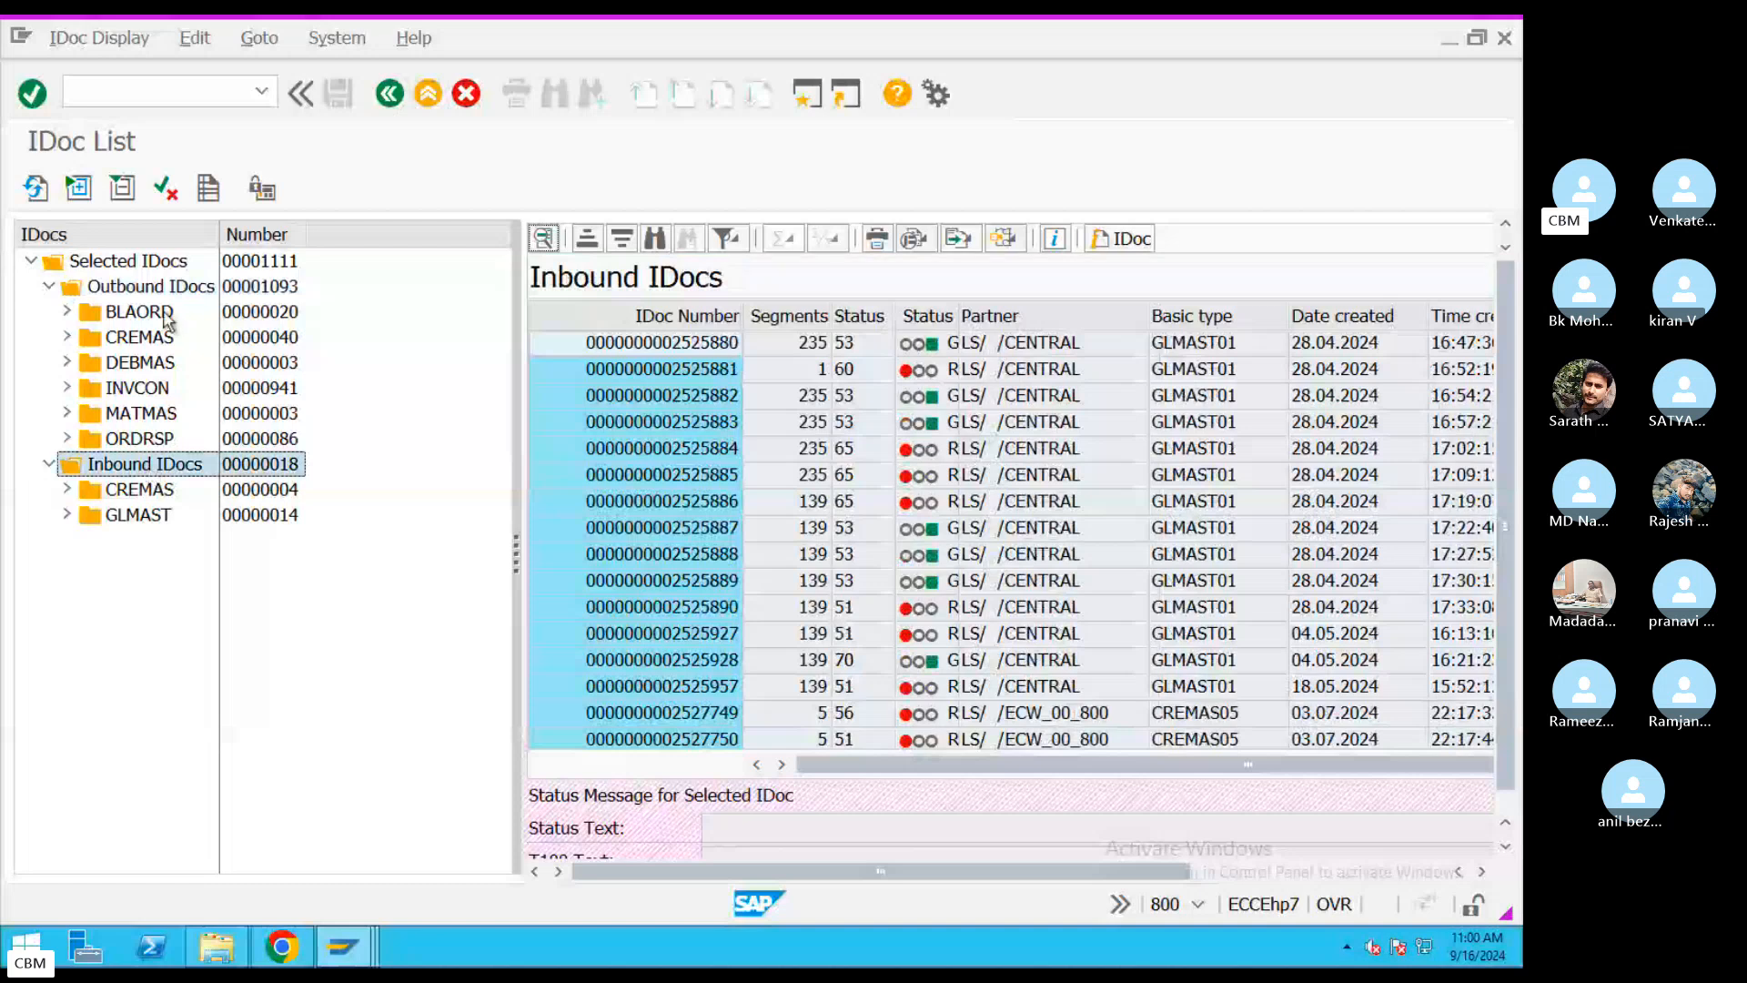
- Browse the IDoc lists of the outbound and inbound message types, including outbound CREMAS, INVCON and ORDRSP and inbound CREMAS and GLMAST
click(128, 314)
click(133, 338)
click(134, 388)
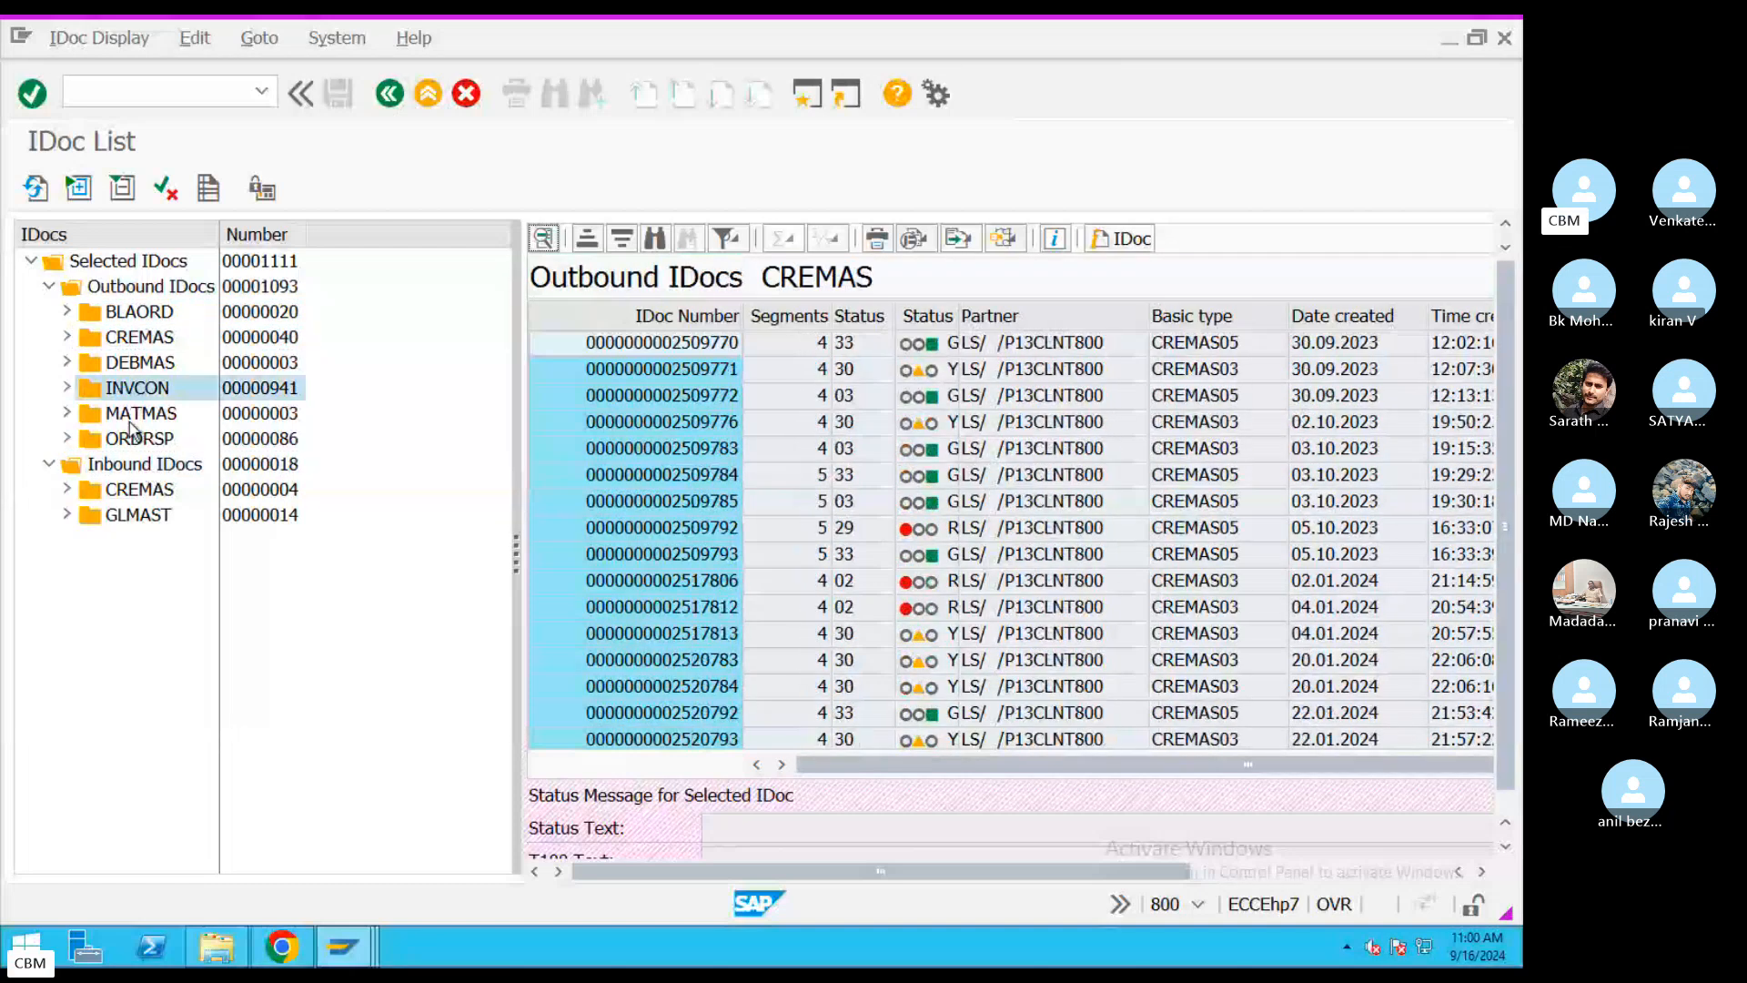
click(134, 414)
click(134, 439)
click(134, 490)
click(137, 515)
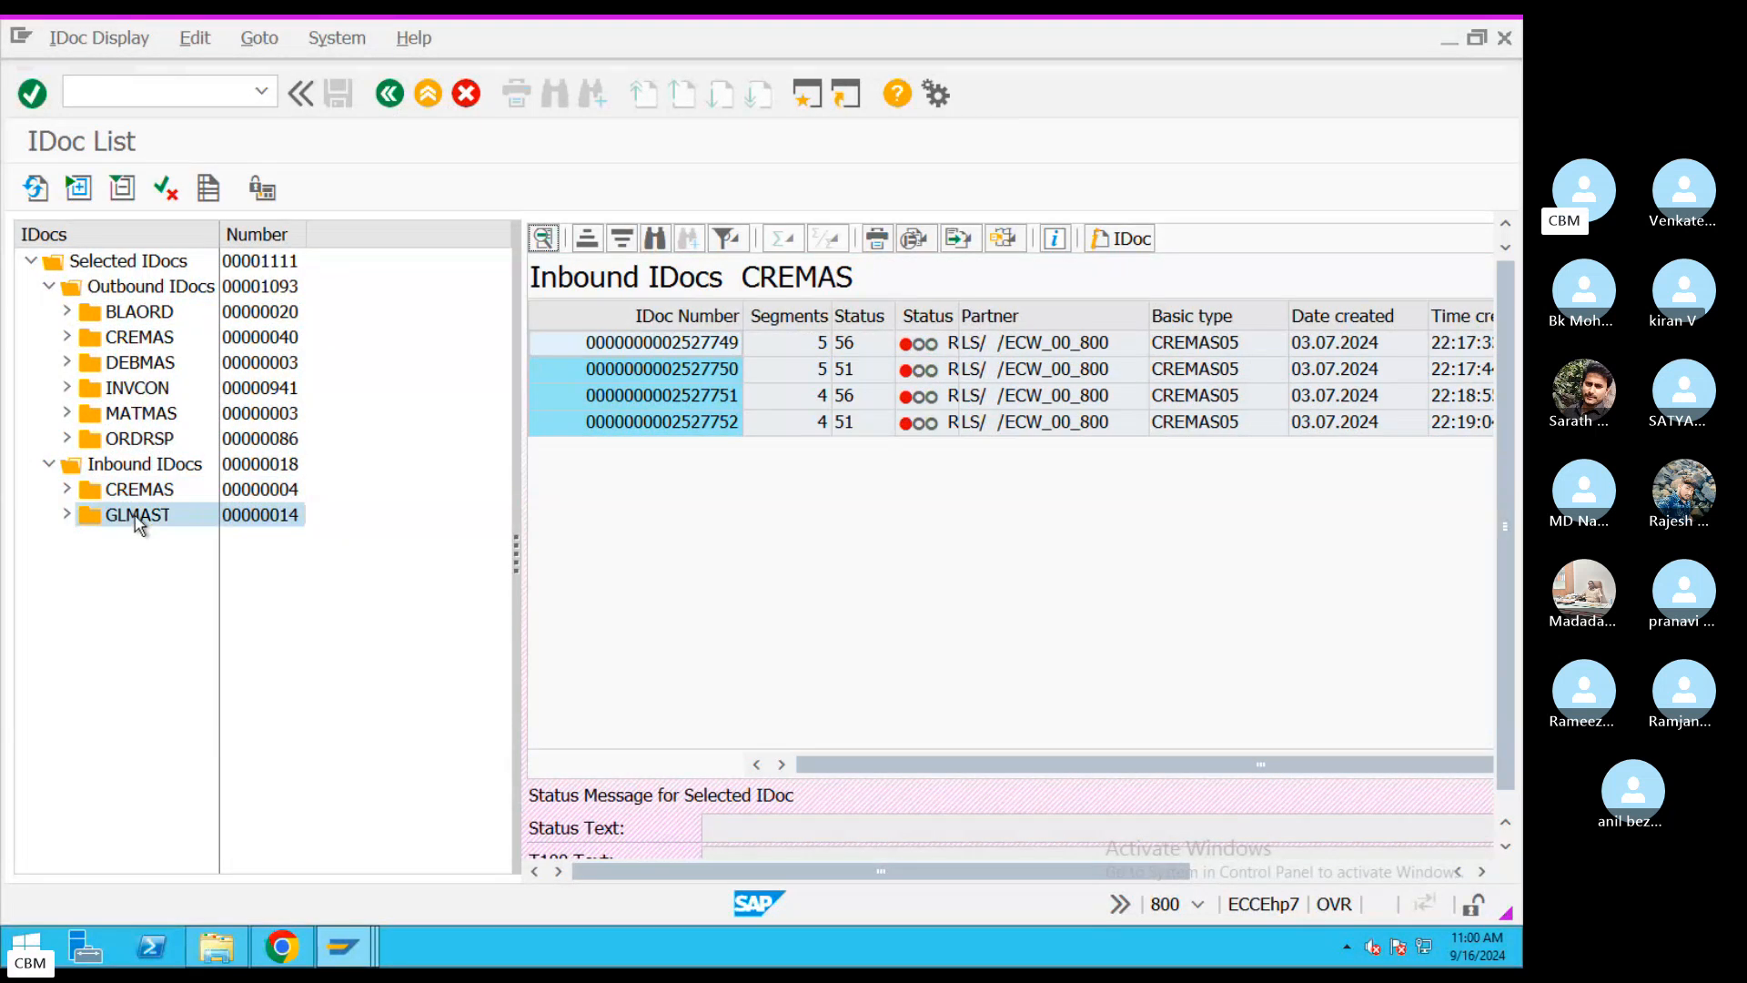
click(136, 313)
click(136, 338)
click(136, 389)
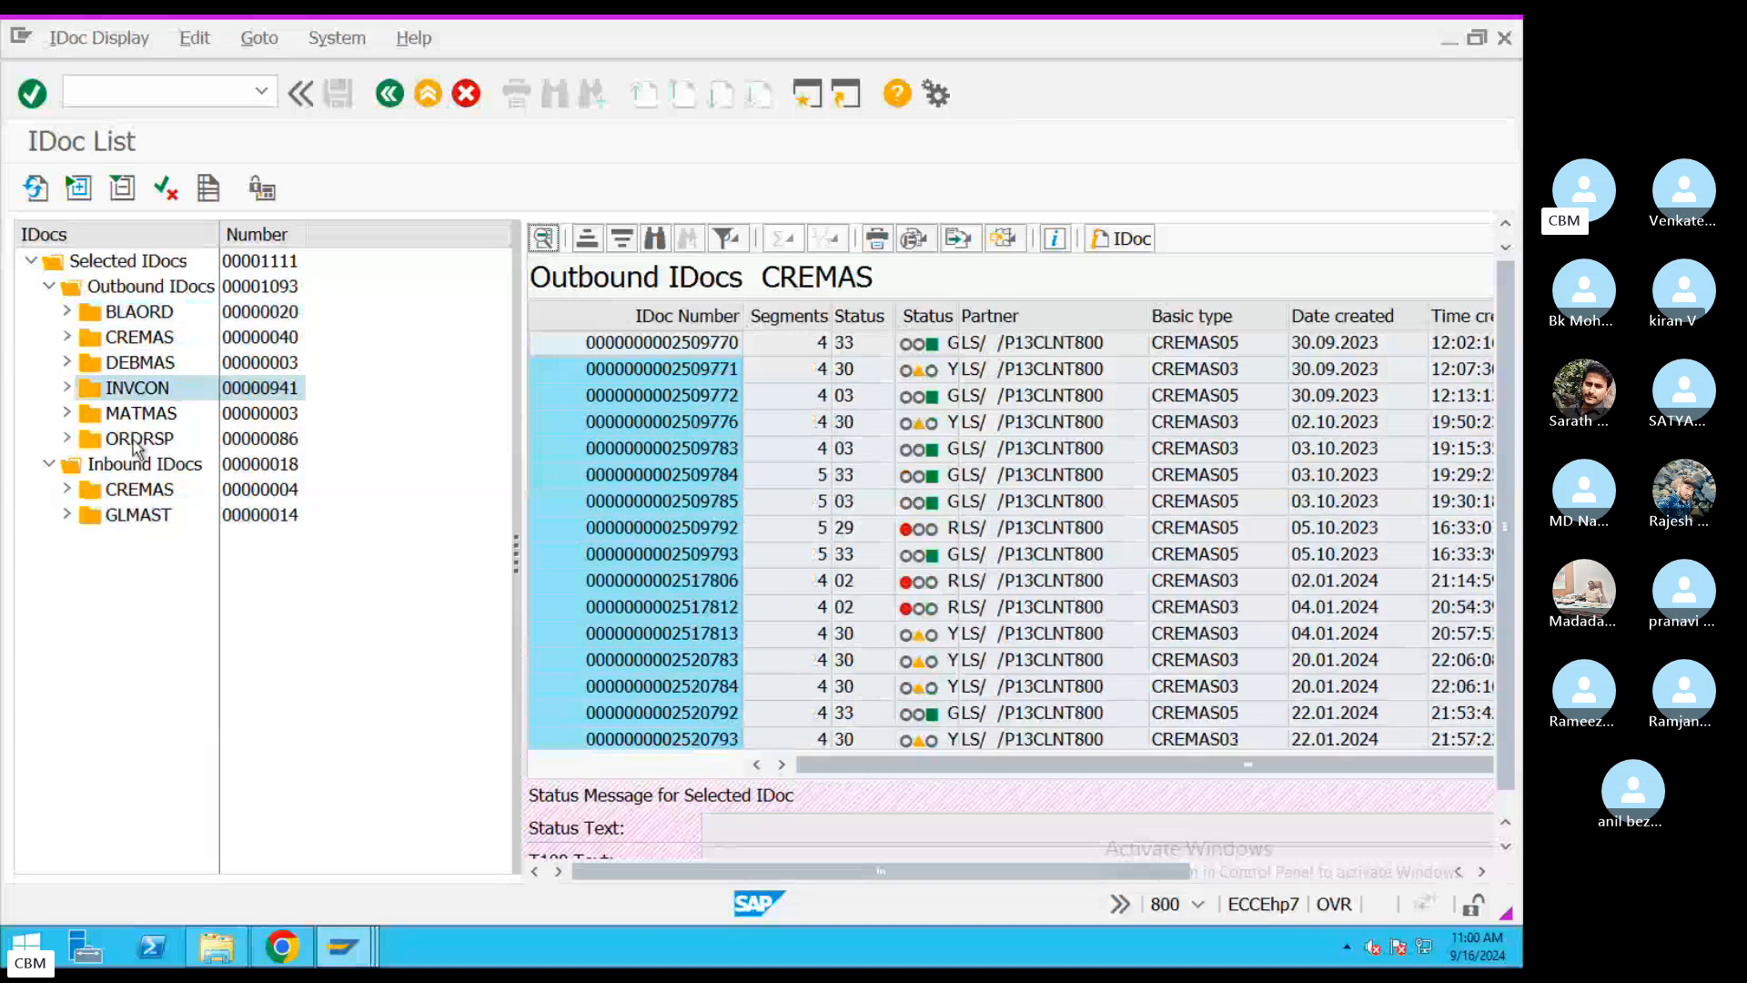
click(134, 440)
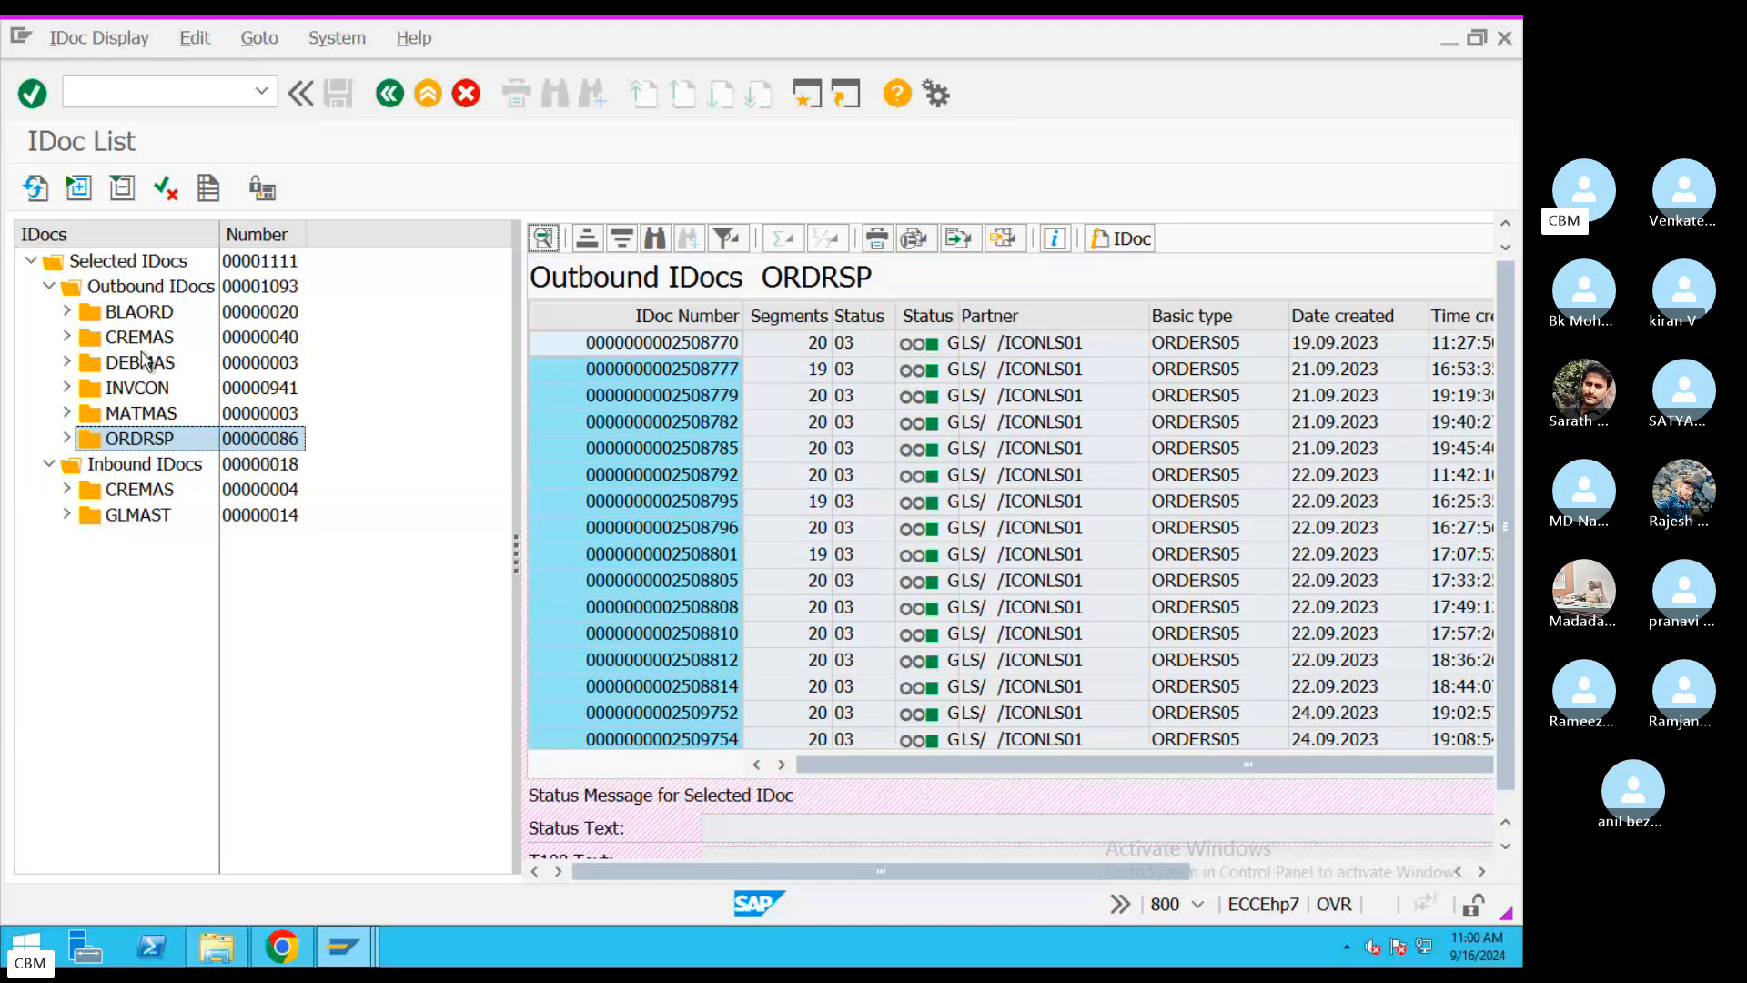
click(929, 318)
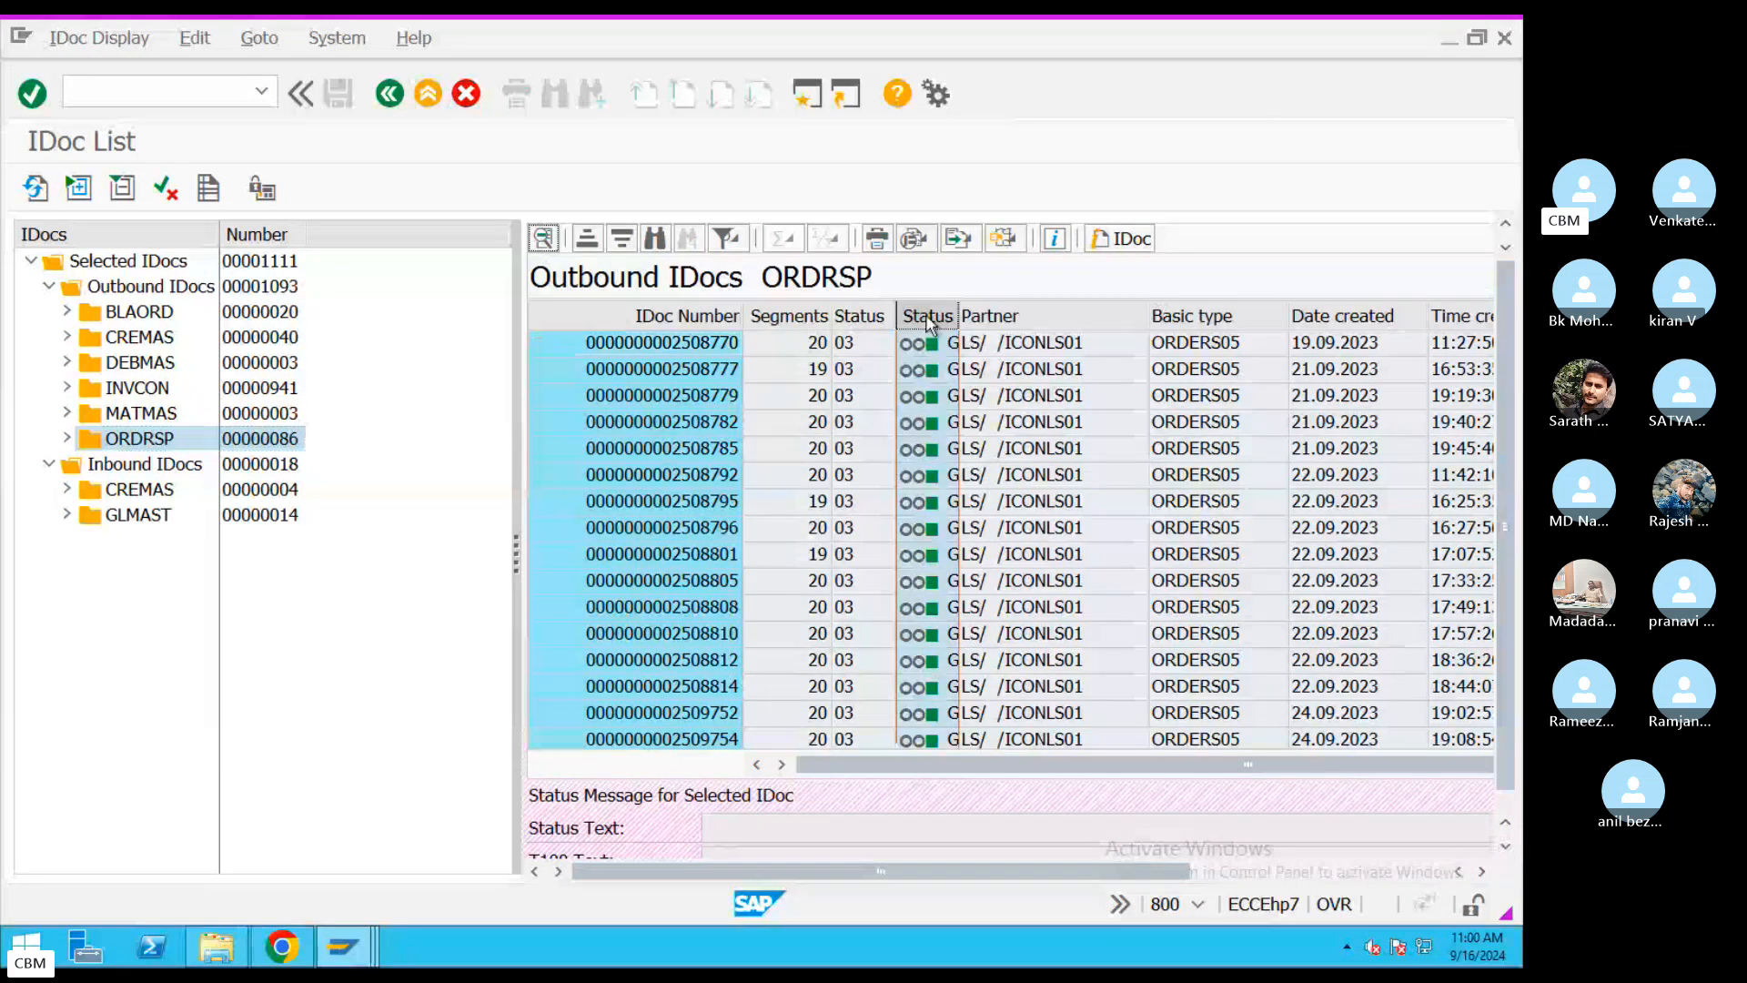
- Filter the outbound CREMAS IDocs by the Green status grouping
click(145, 337)
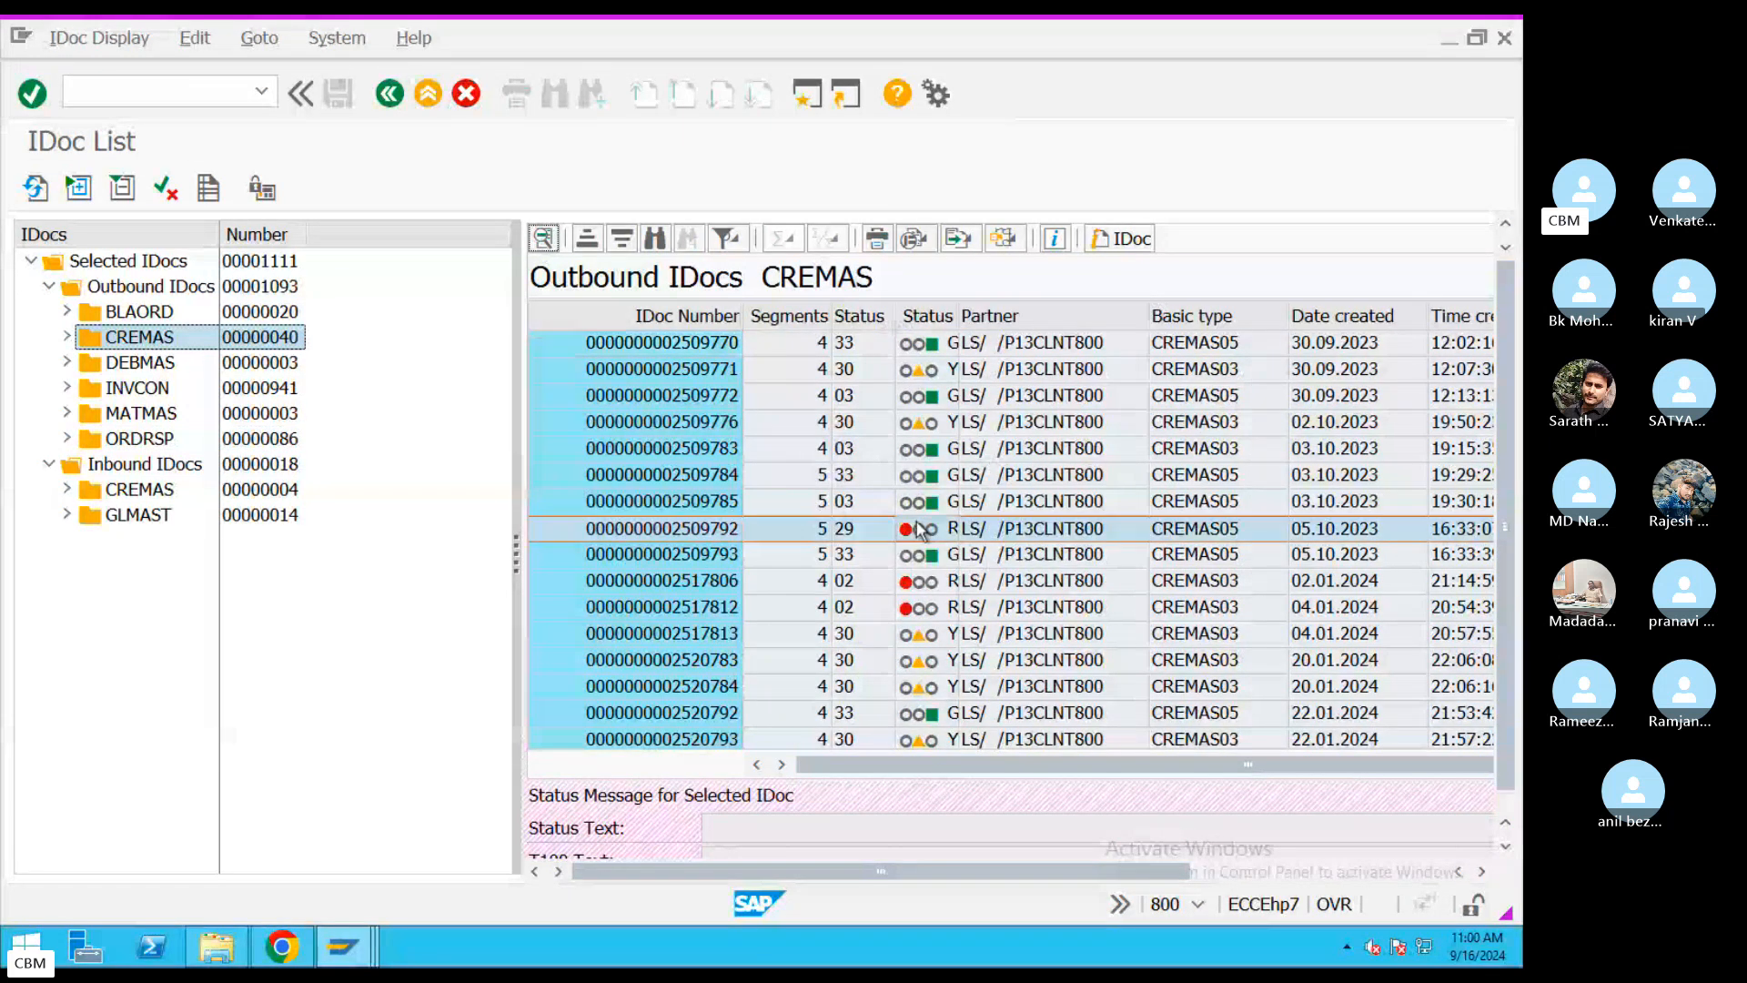
click(940, 318)
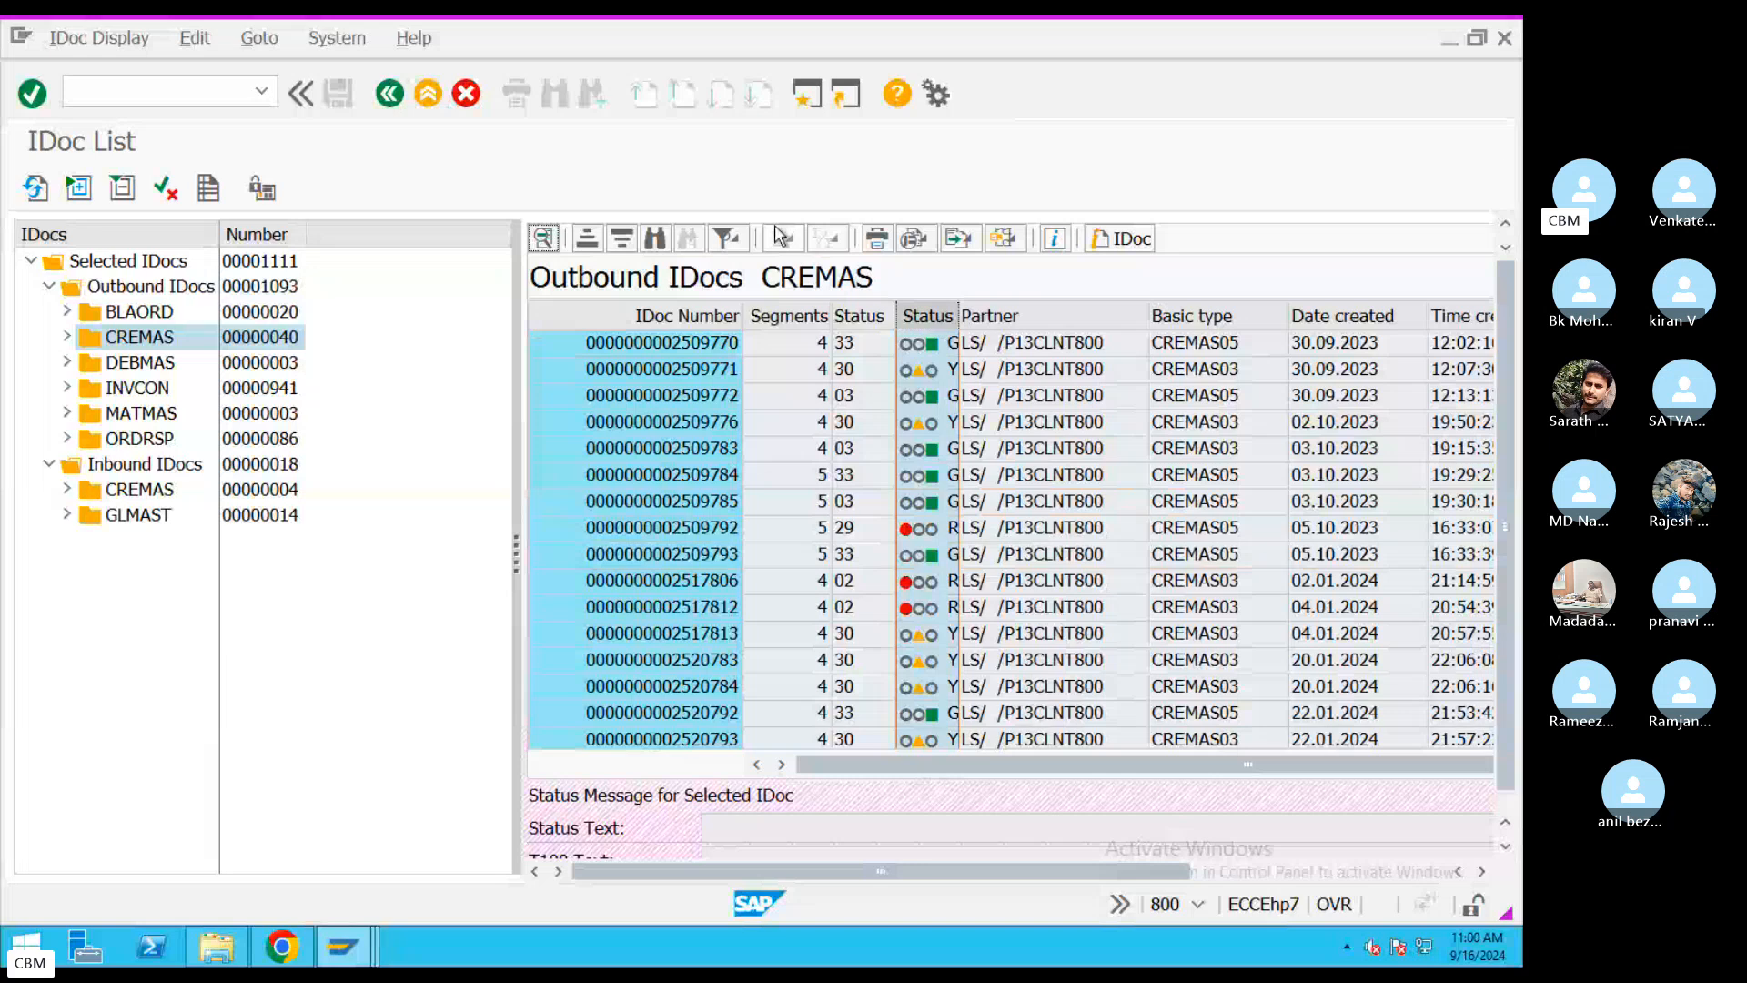
click(725, 240)
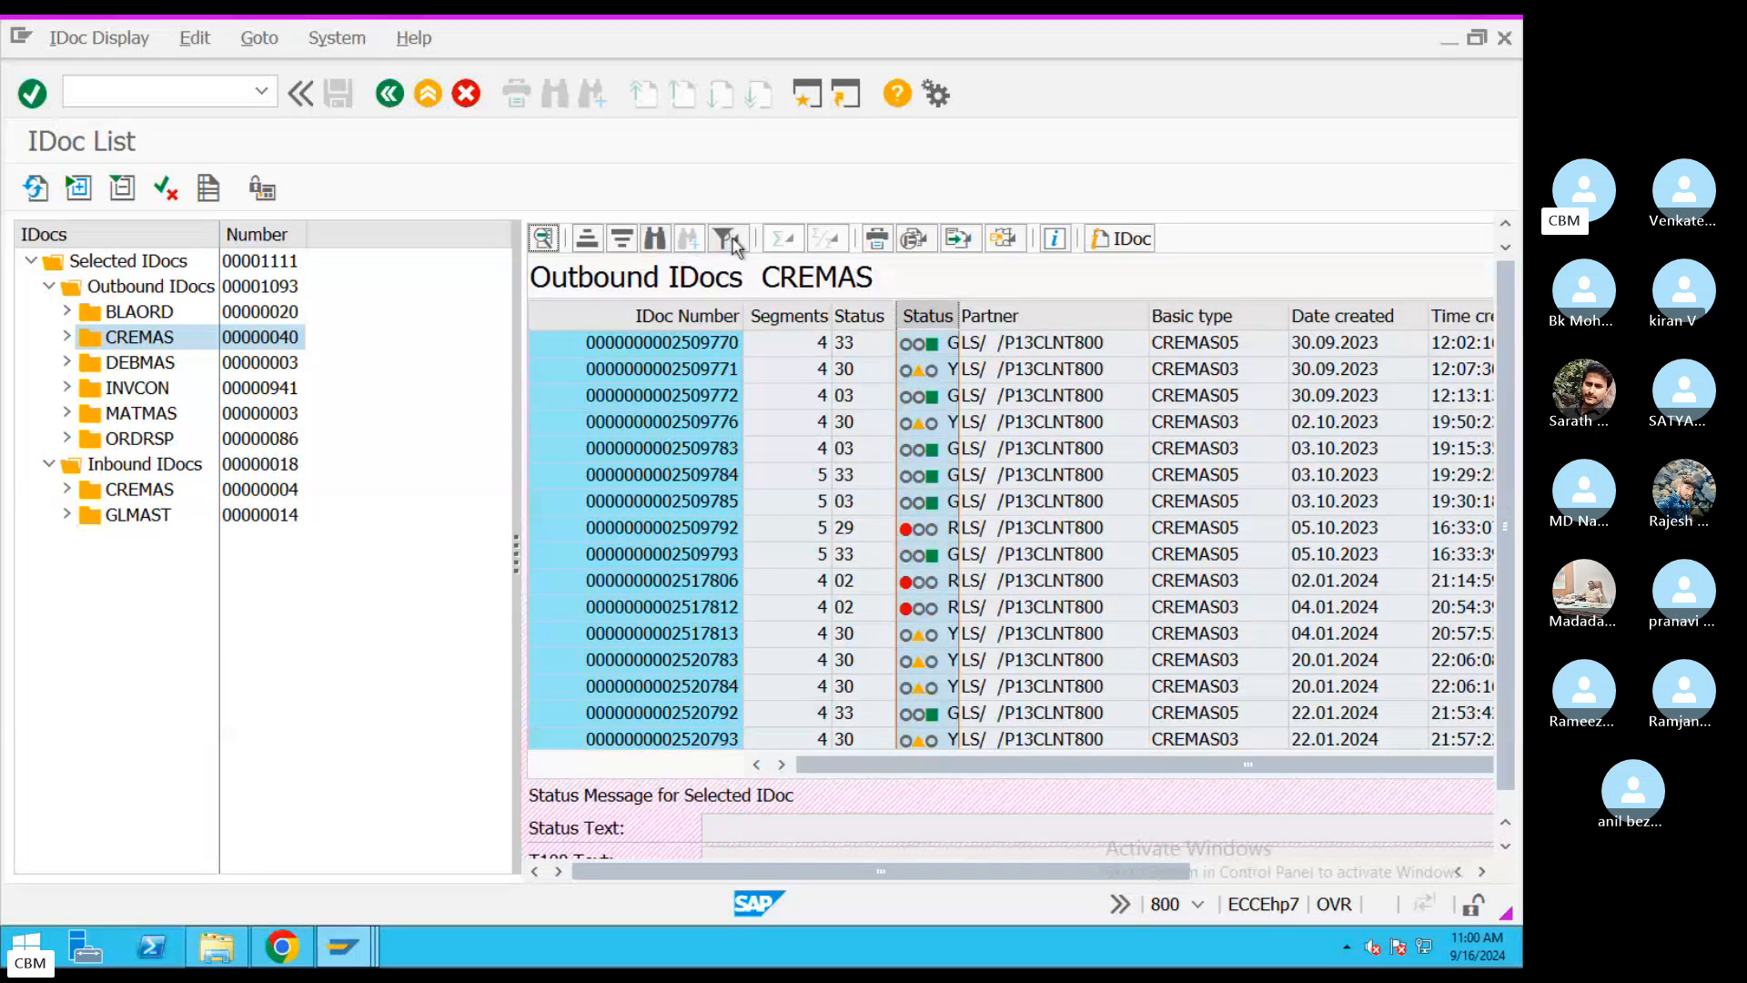
key(F4)
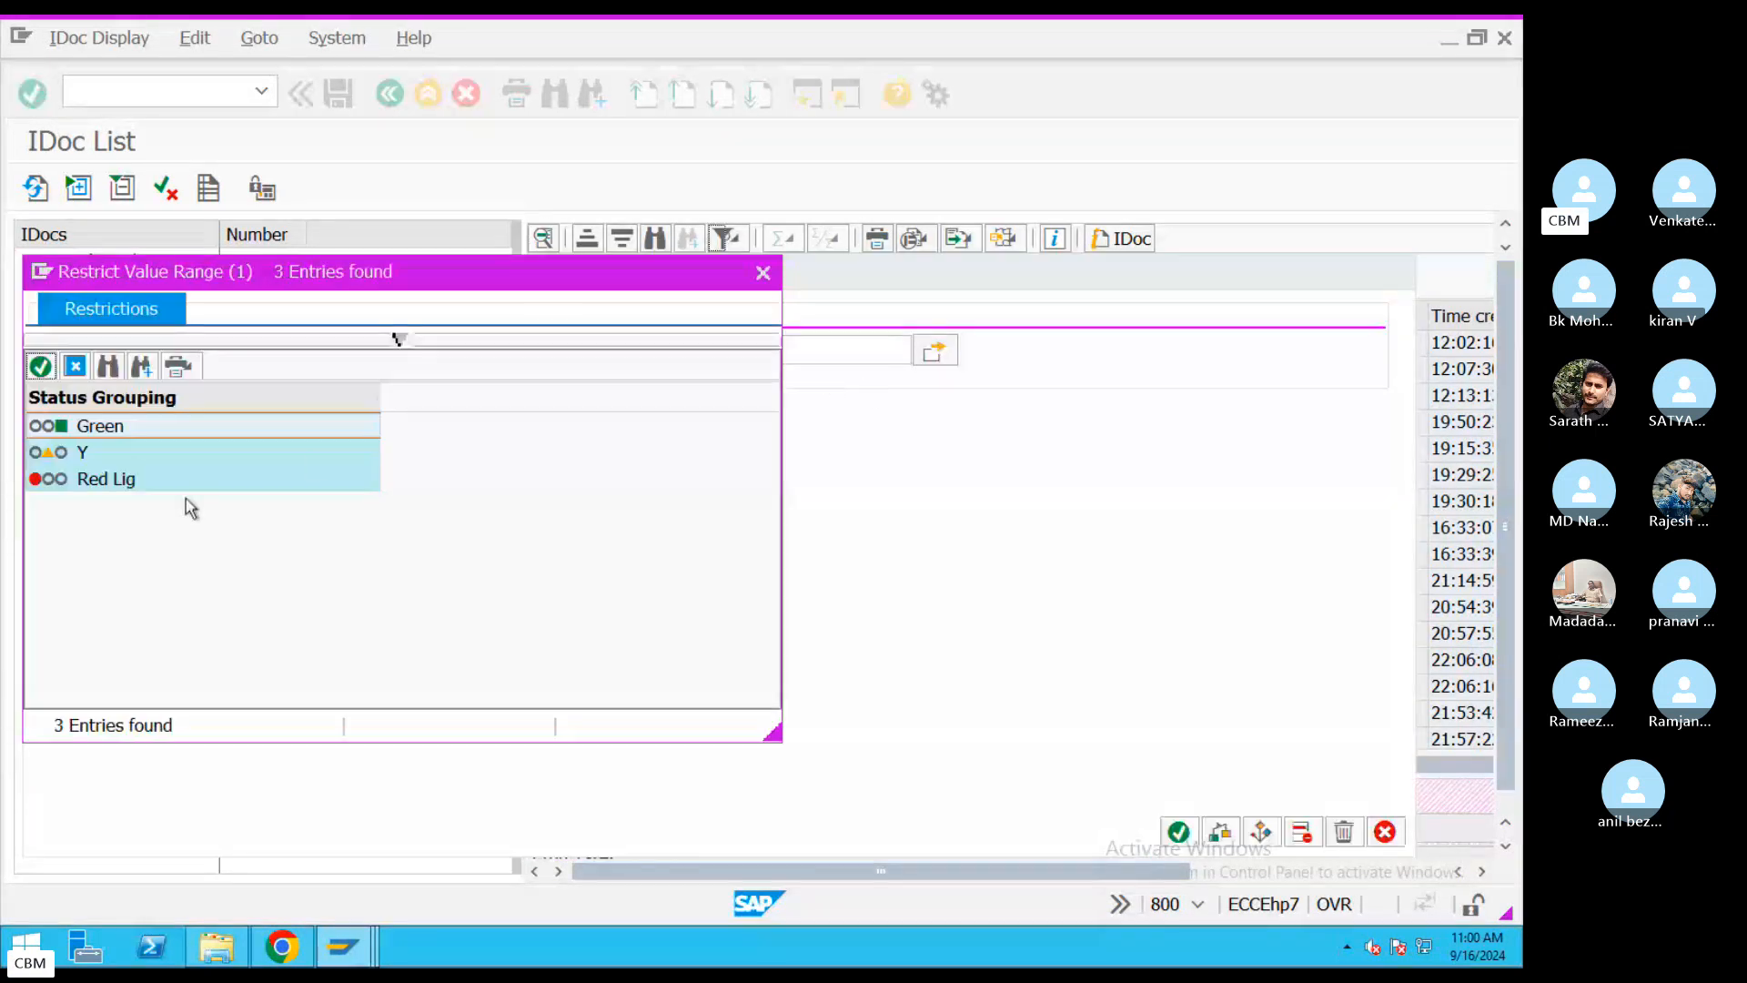
double_click(110, 433)
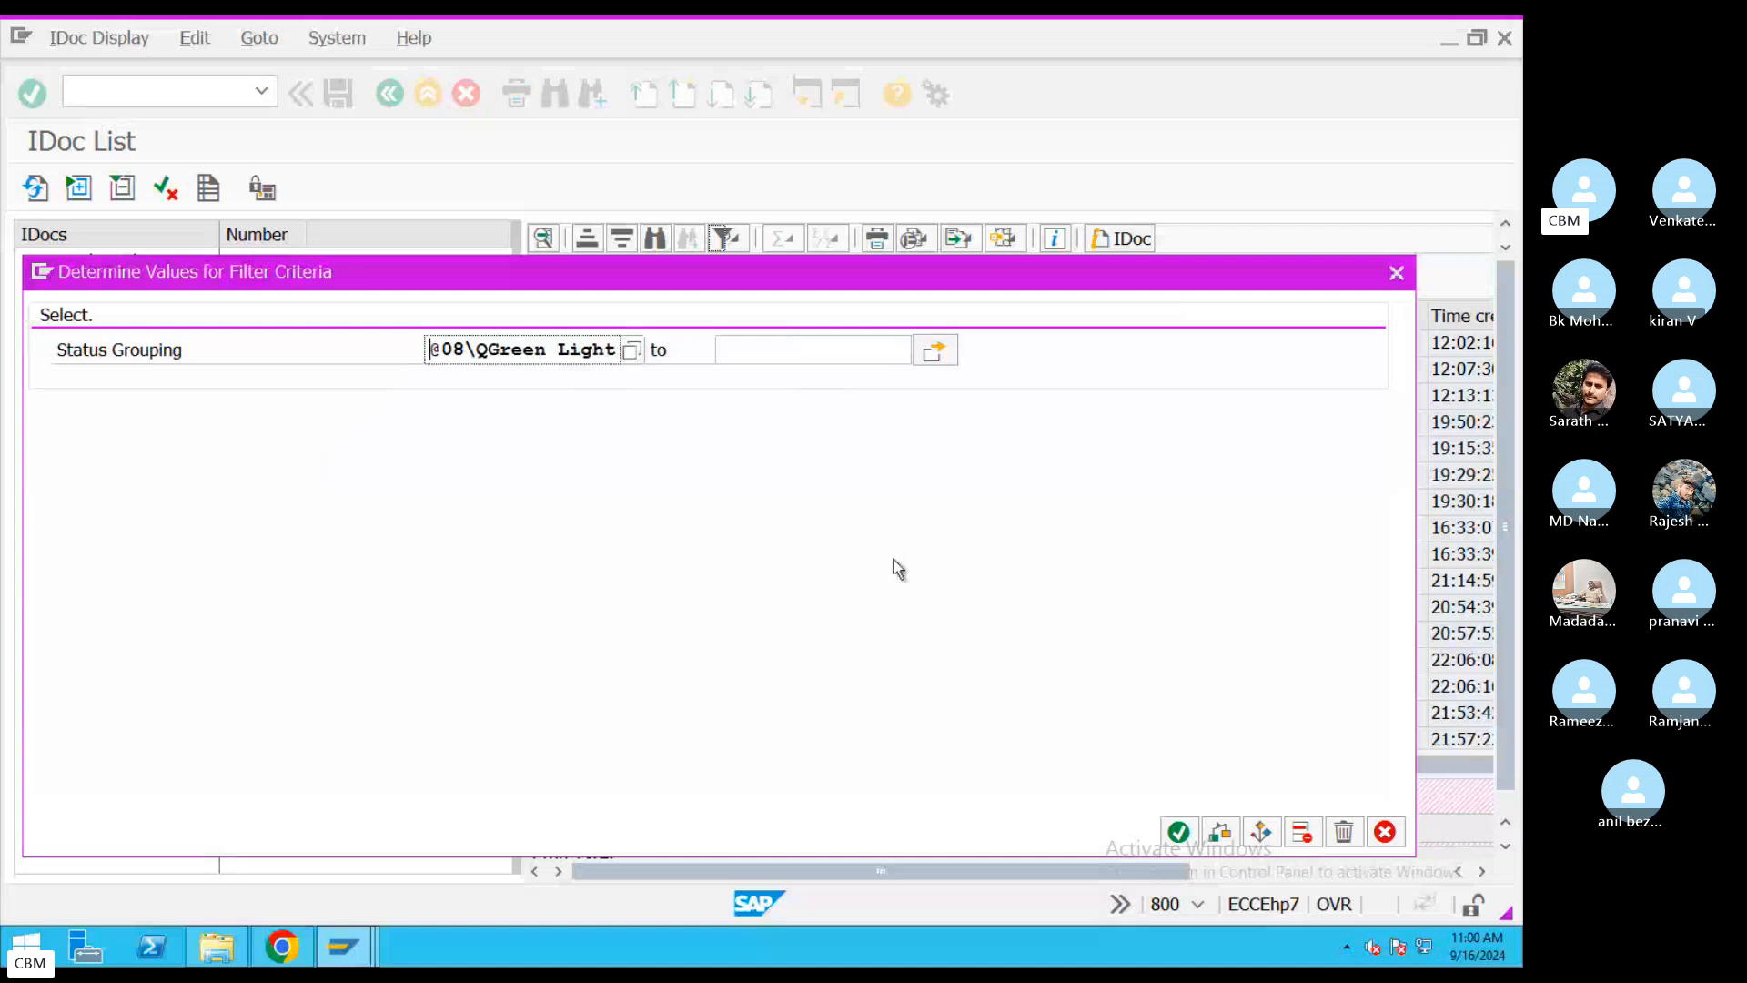
click(1179, 832)
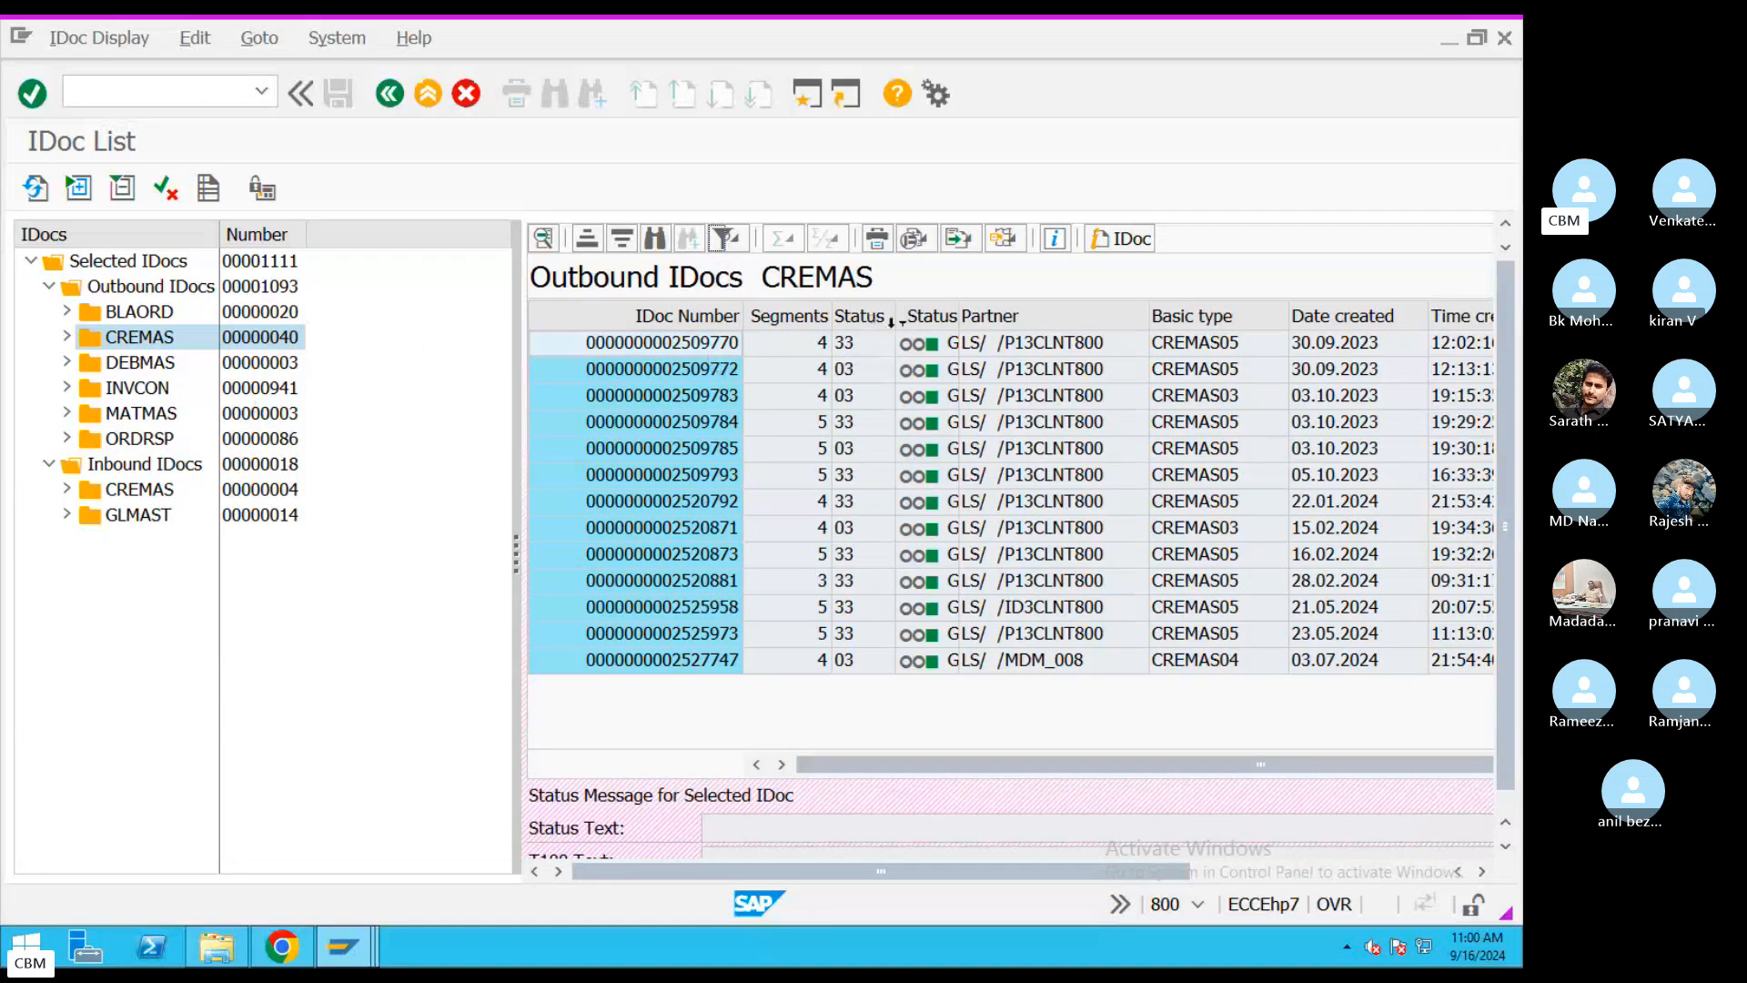
- Open the first green CREMAS IDoc, 2509770, and read the message of its status record 33
double_click(719, 344)
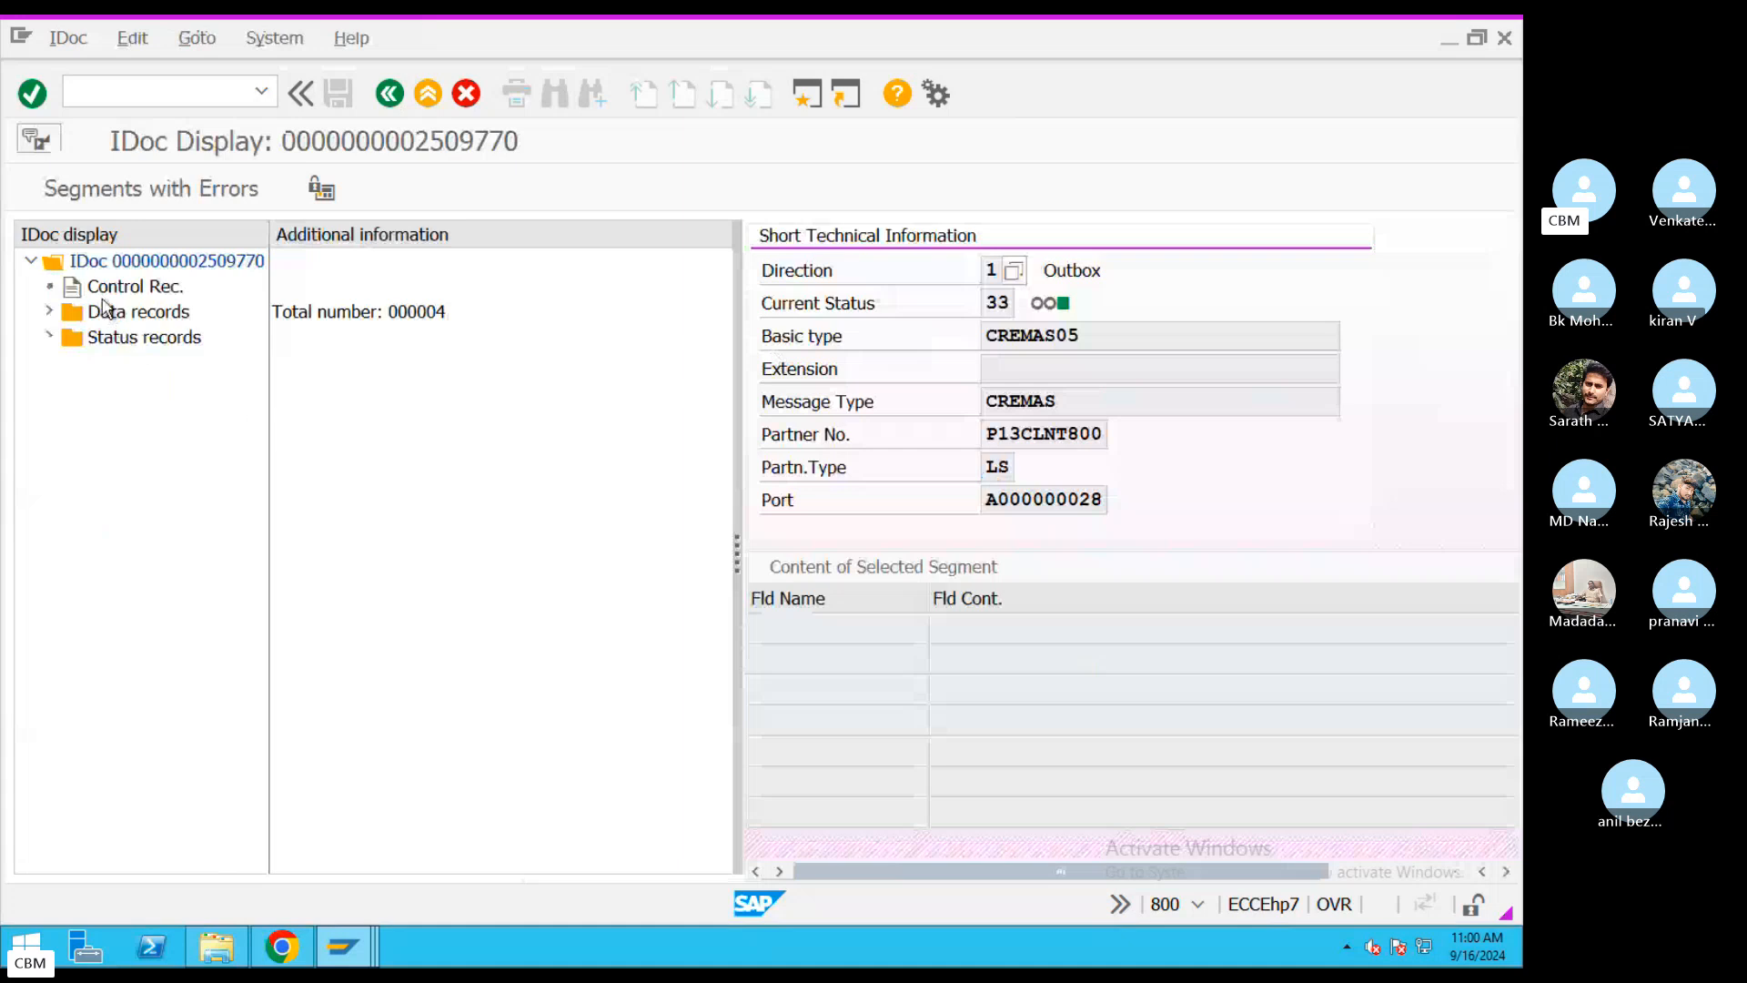
click(144, 337)
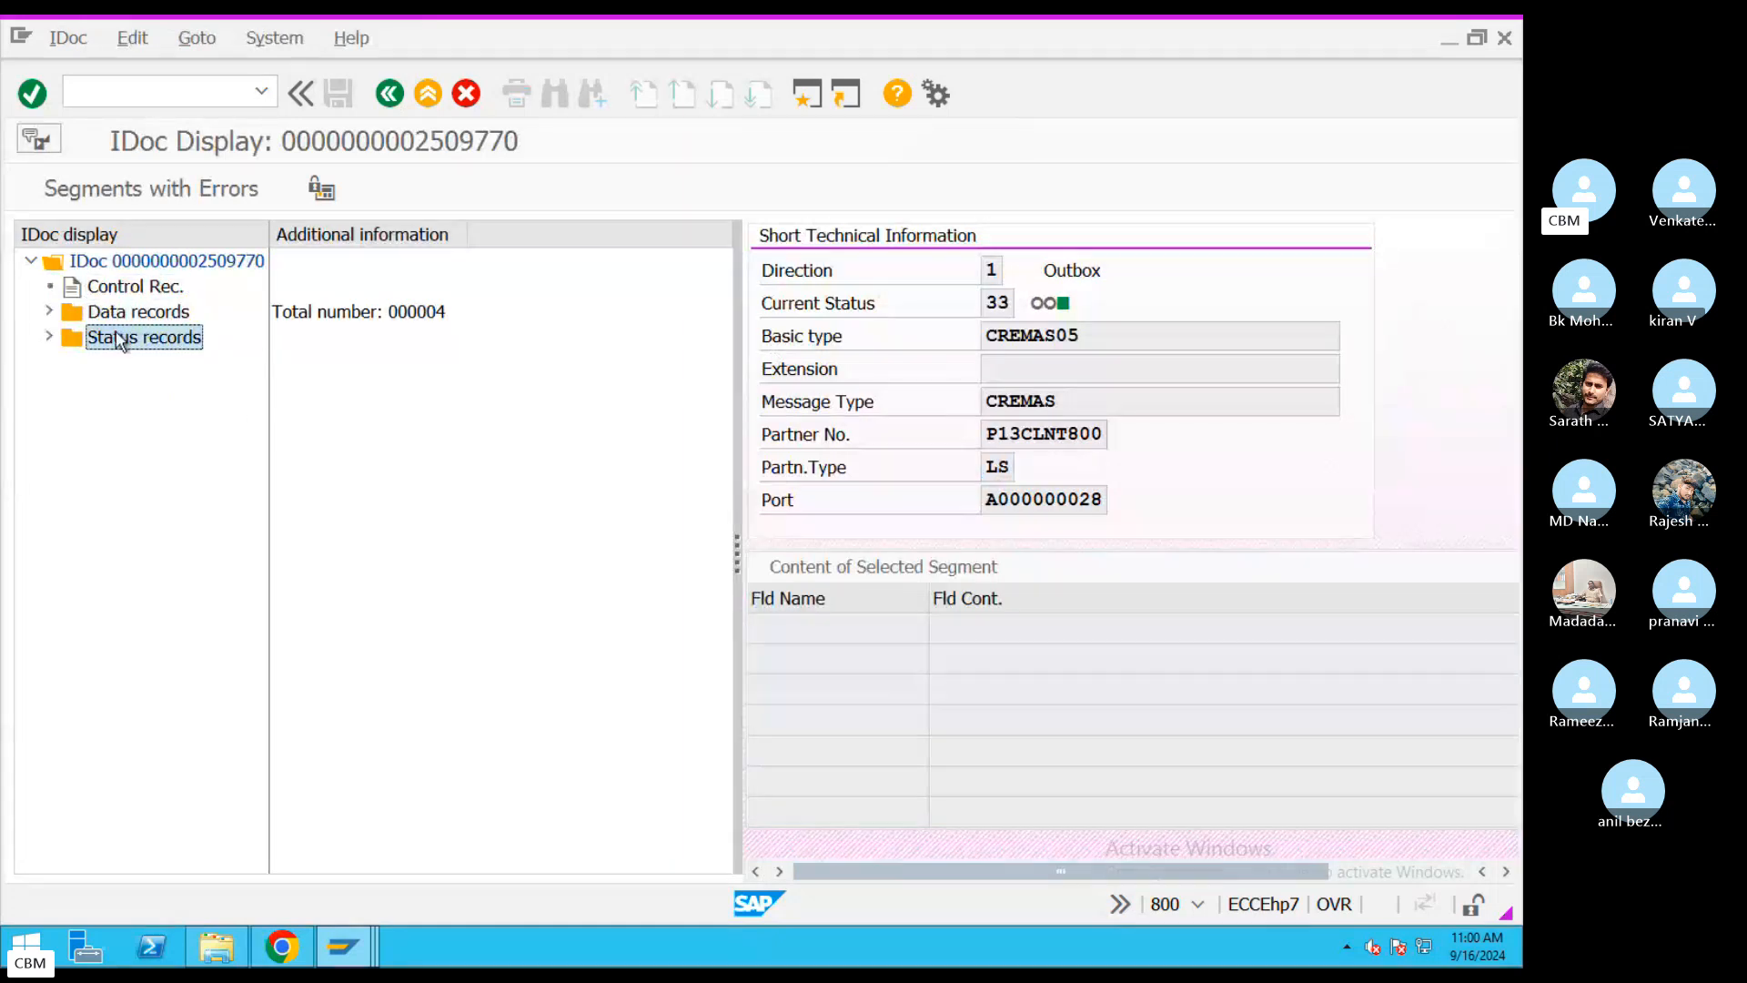
click(49, 337)
double_click(316, 369)
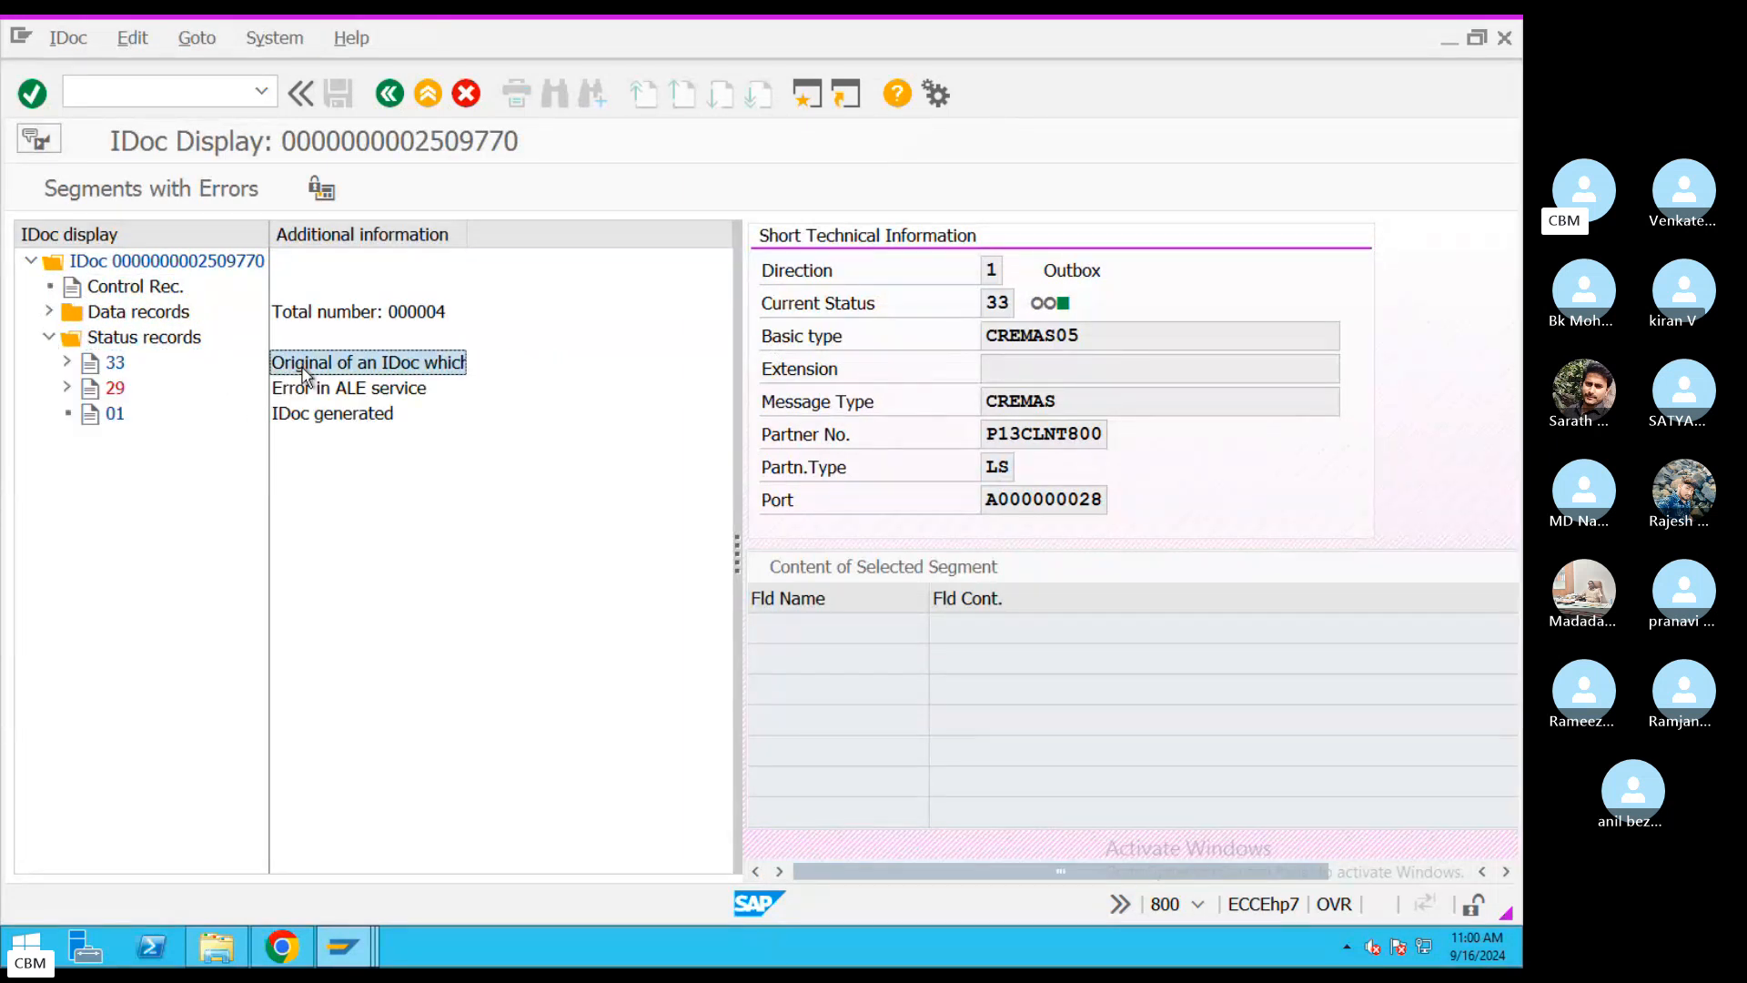
drag(645, 339, 249, 336)
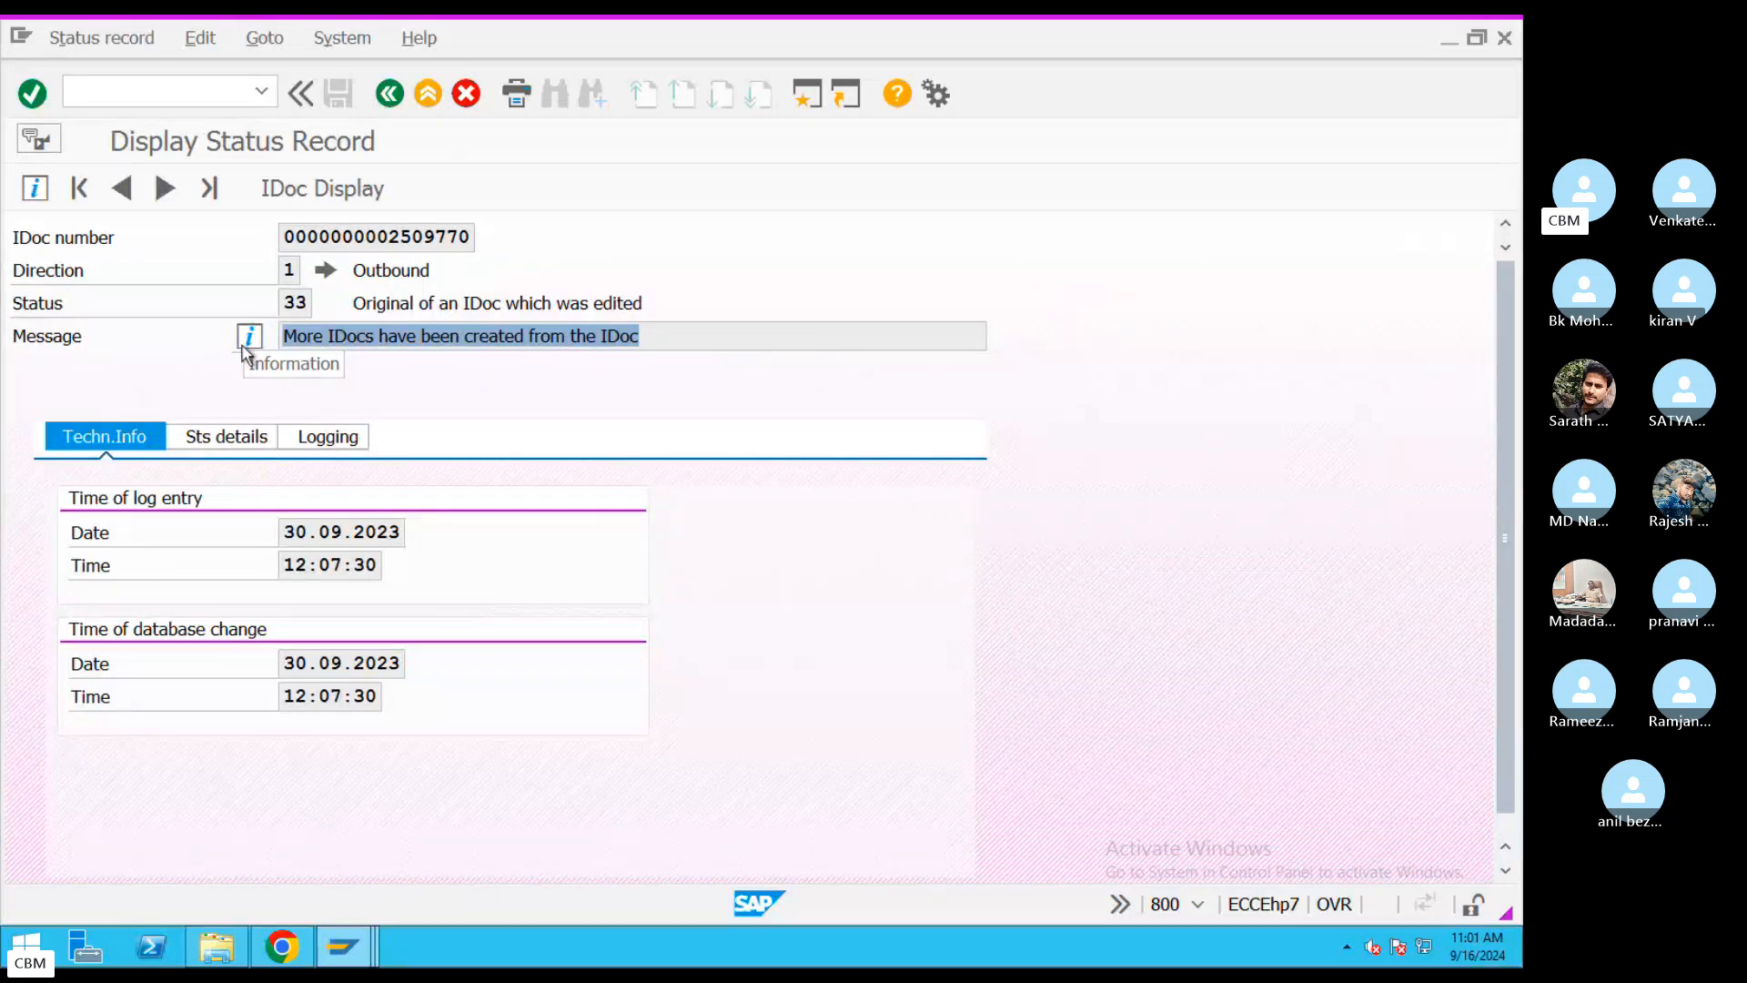
drag(692, 329, 243, 331)
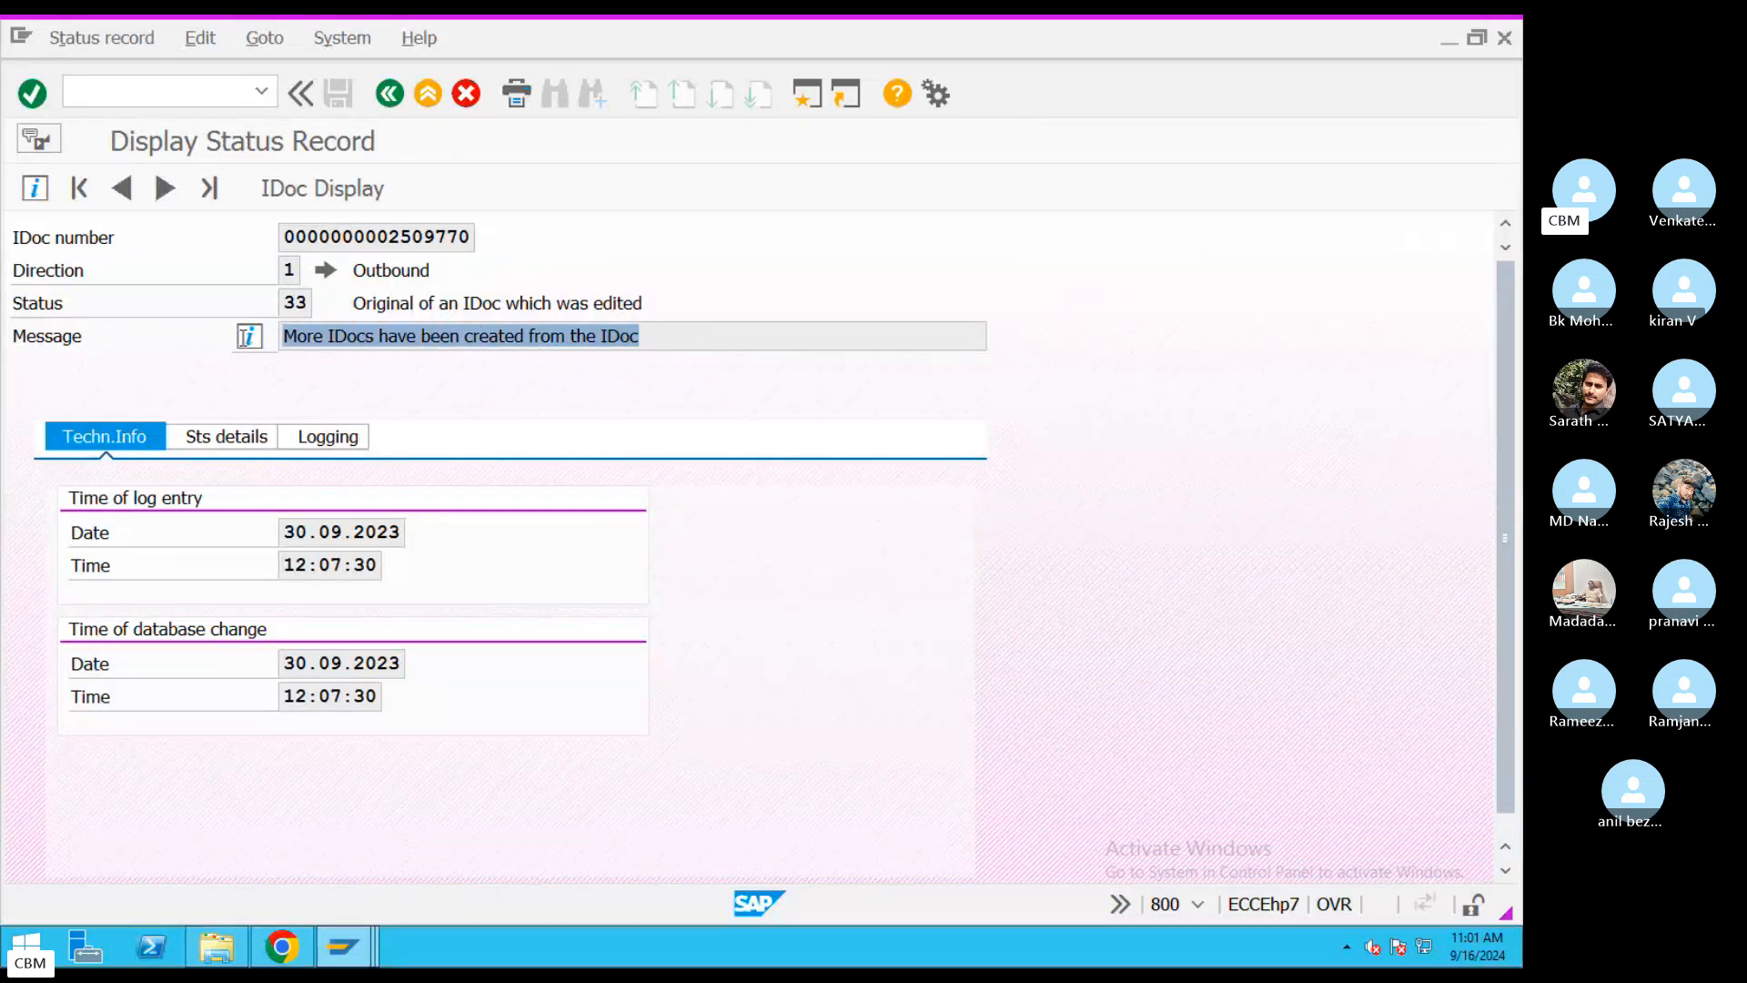
click(392, 95)
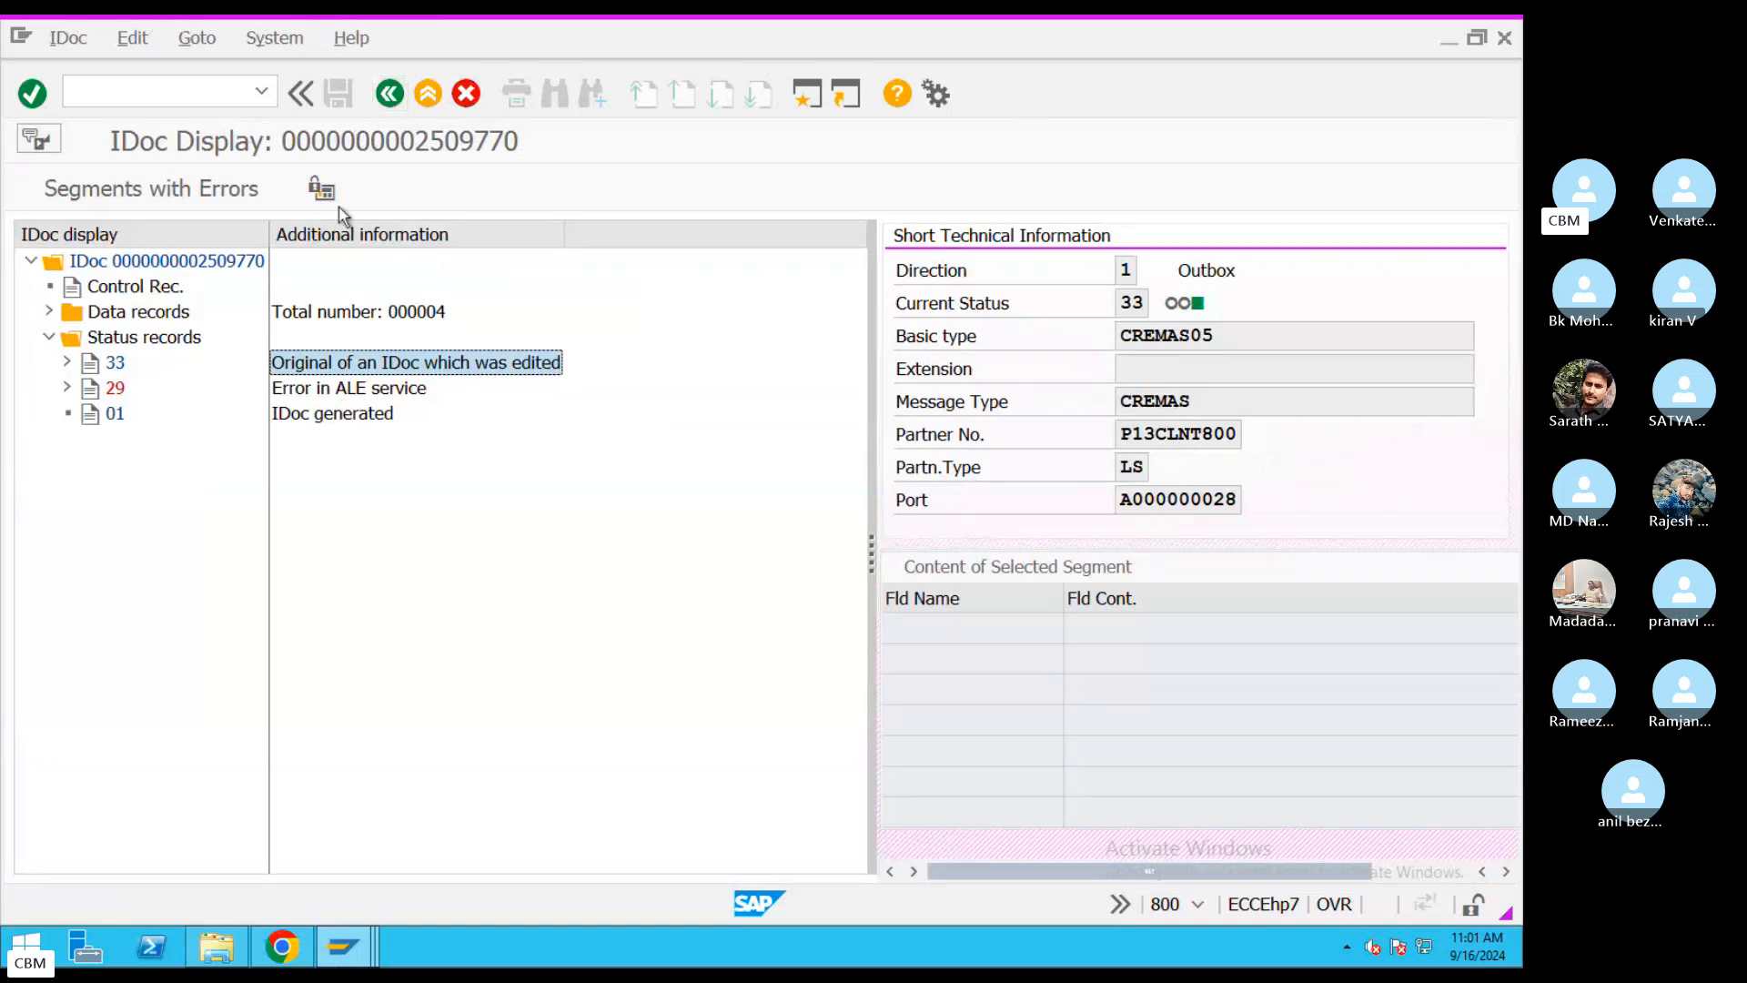
- Examine the recipient and sender ports and partner numbers in the IDoc's control record, and return to the IDoc list
double_click(135, 287)
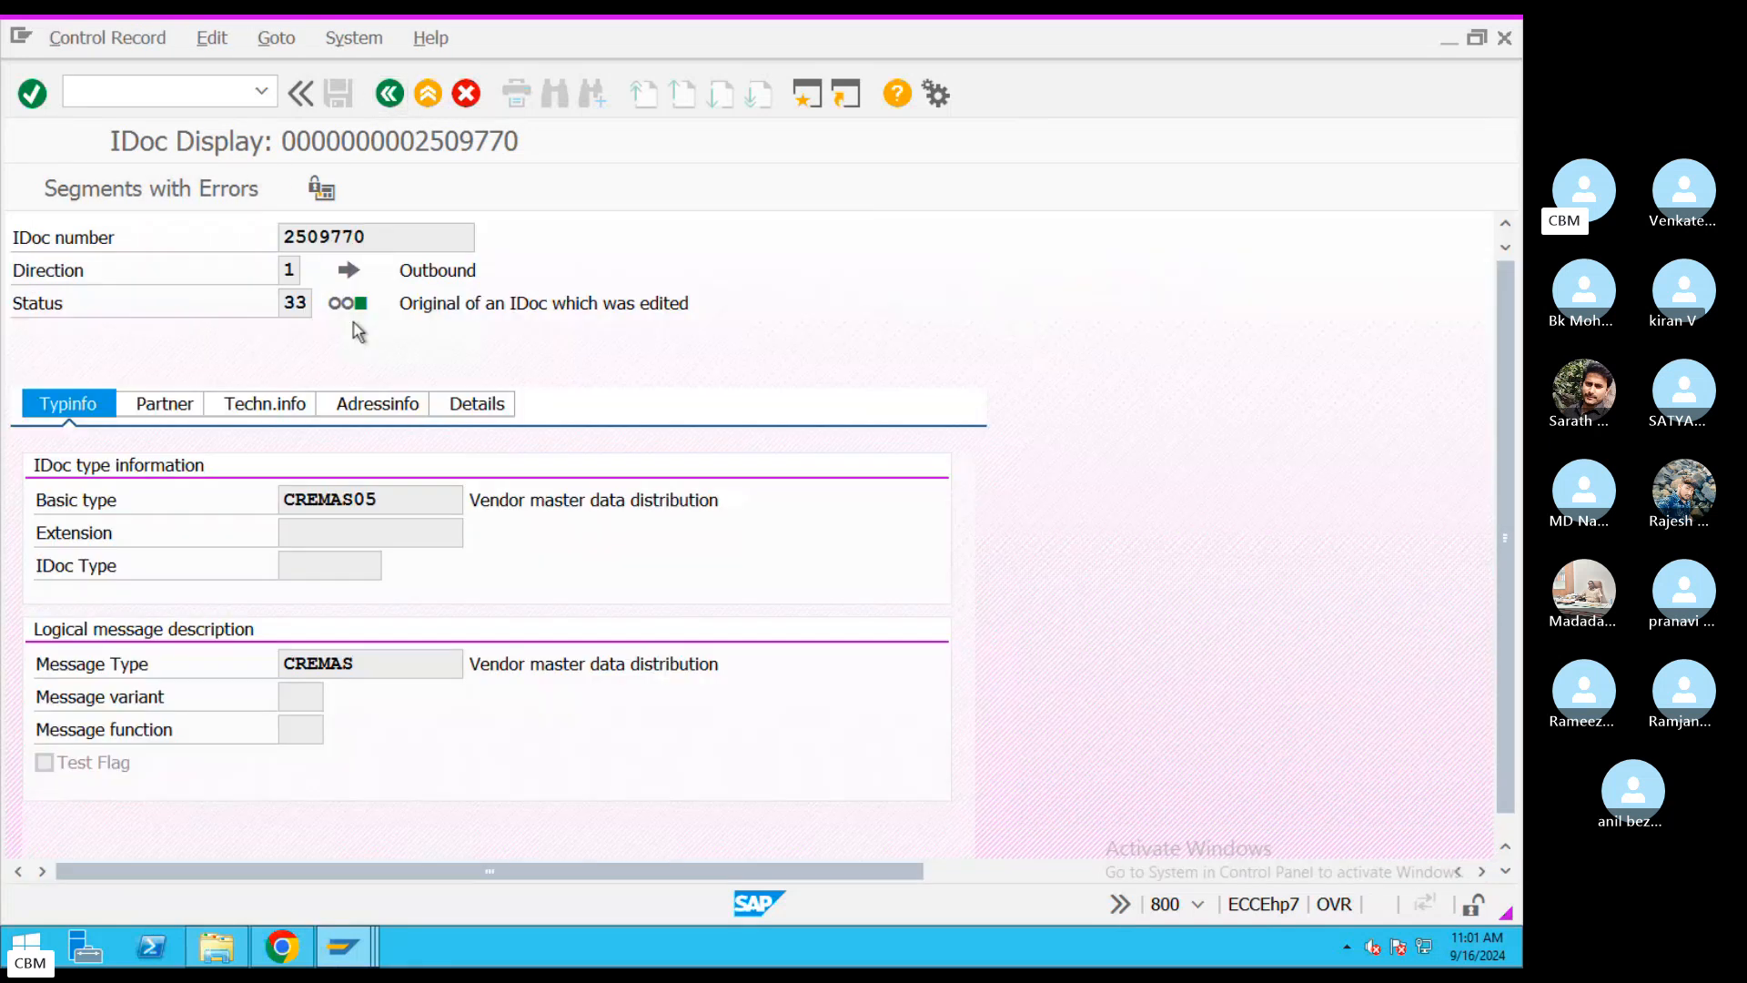
click(165, 404)
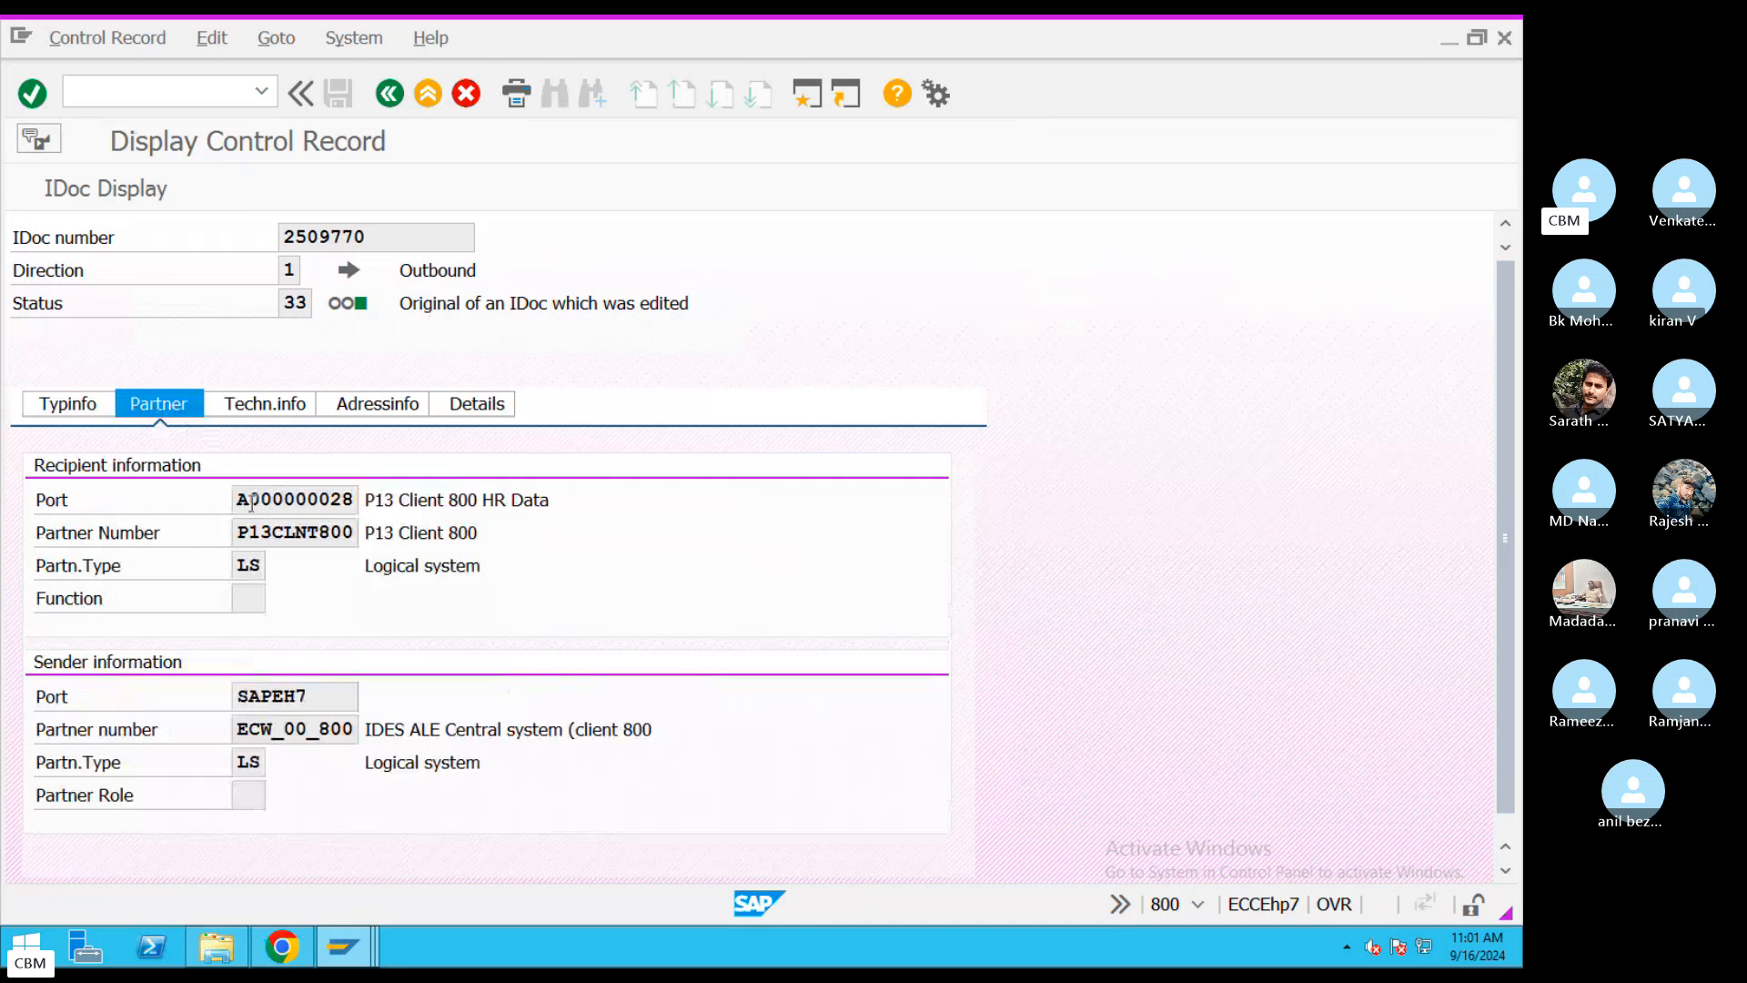
drag(241, 500, 373, 492)
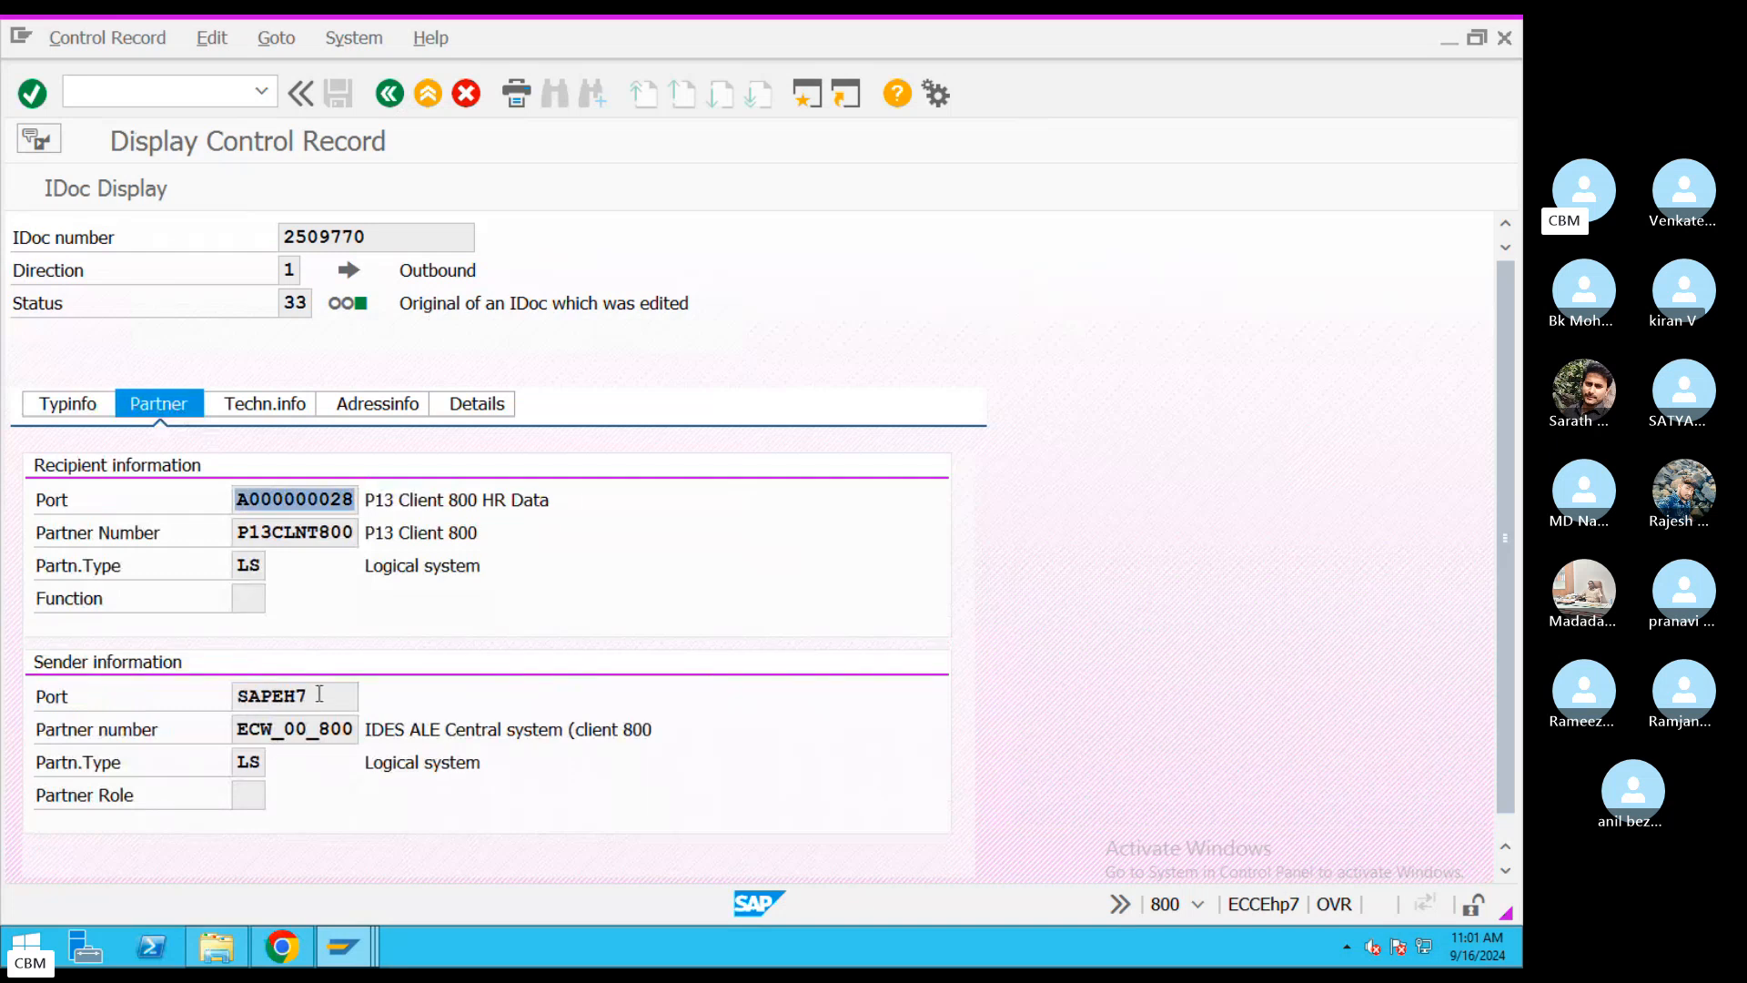
drag(319, 695, 187, 724)
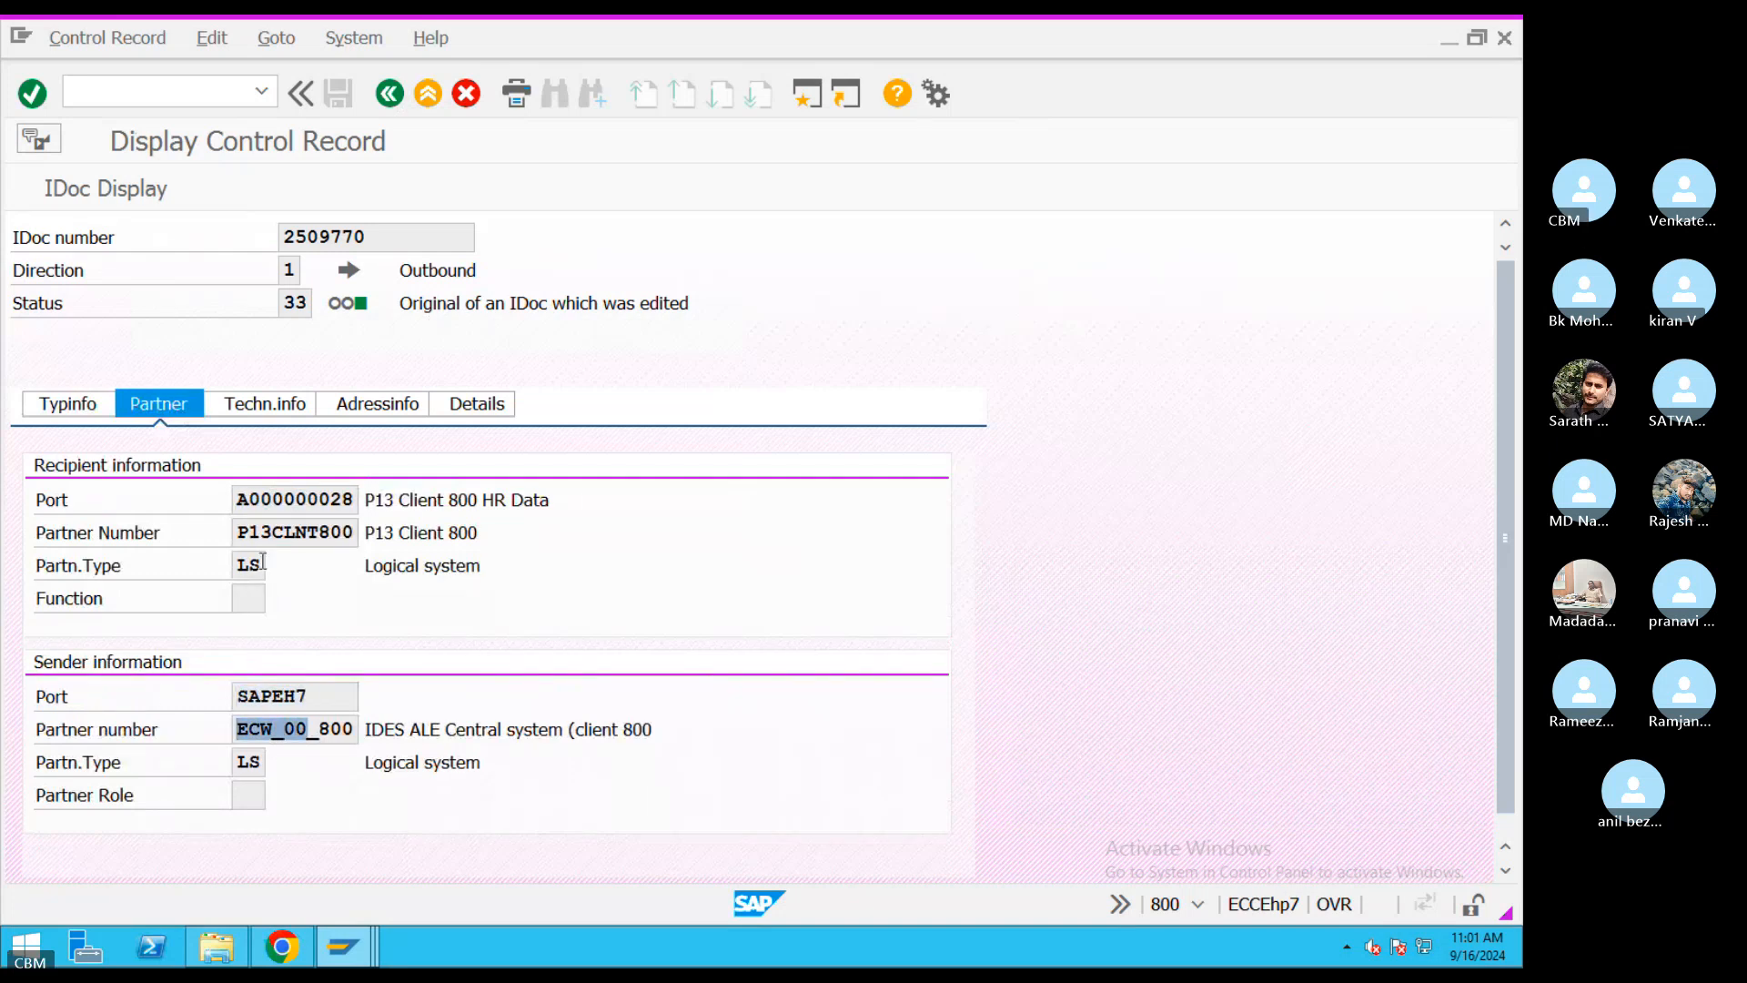
drag(319, 733, 226, 735)
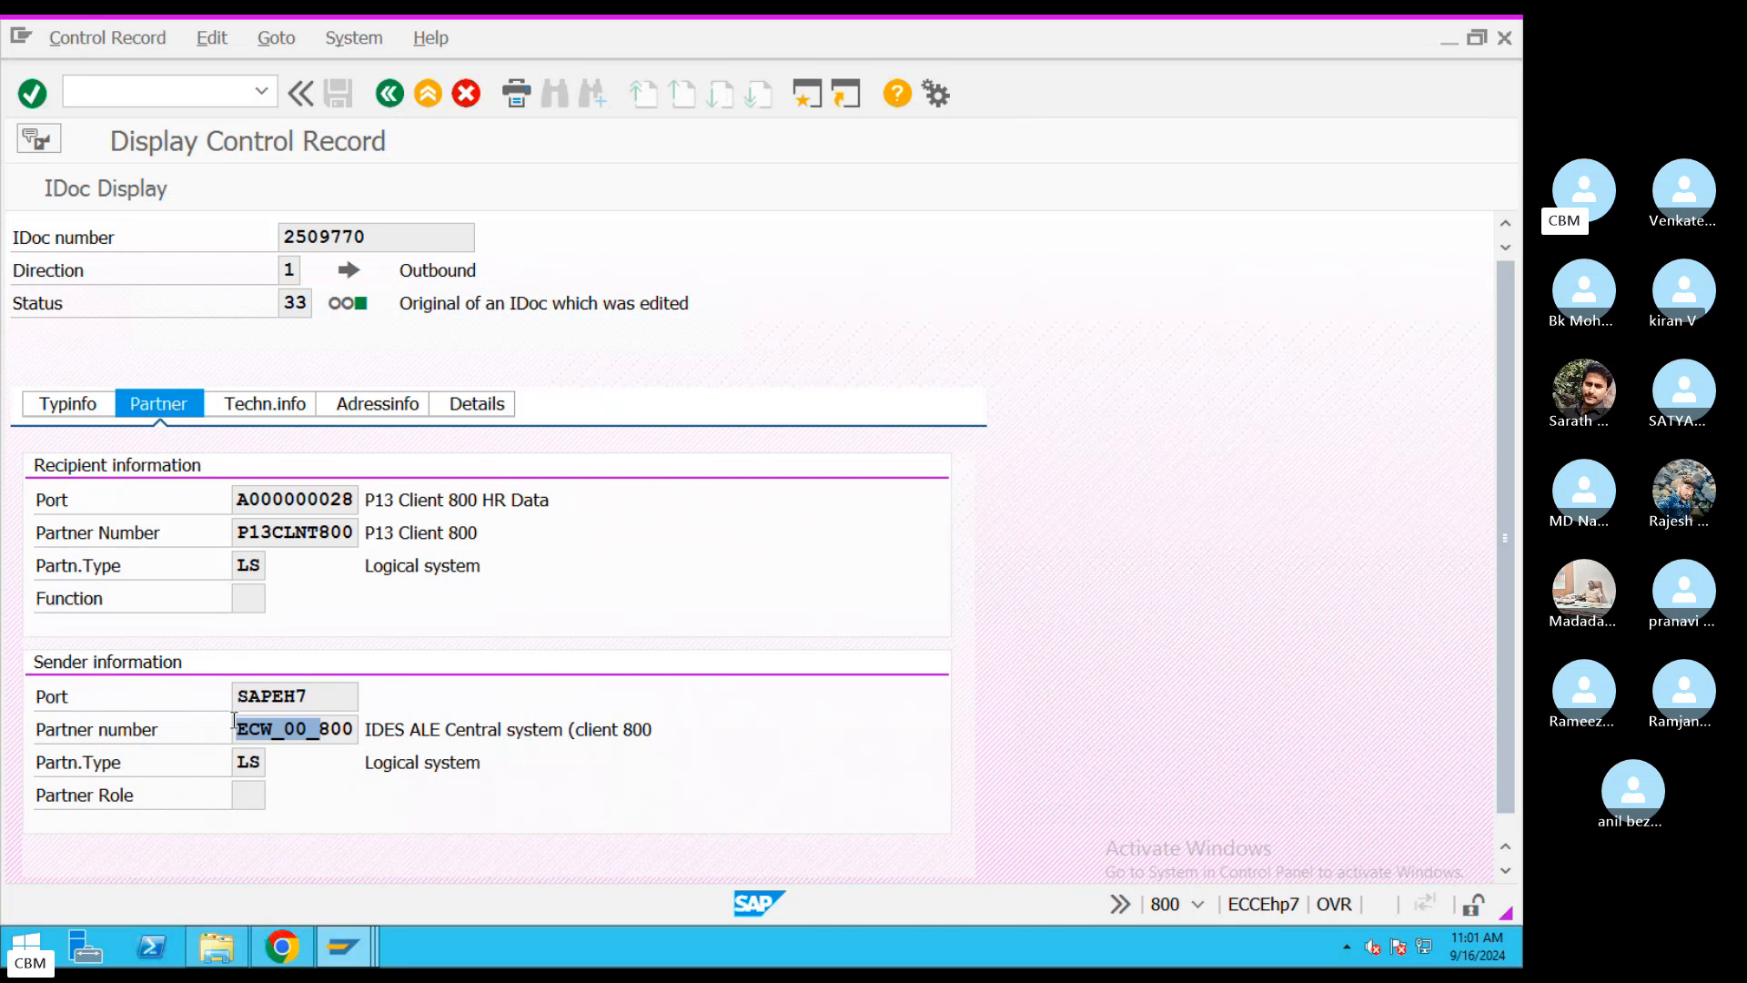
drag(272, 533, 206, 534)
click(389, 93)
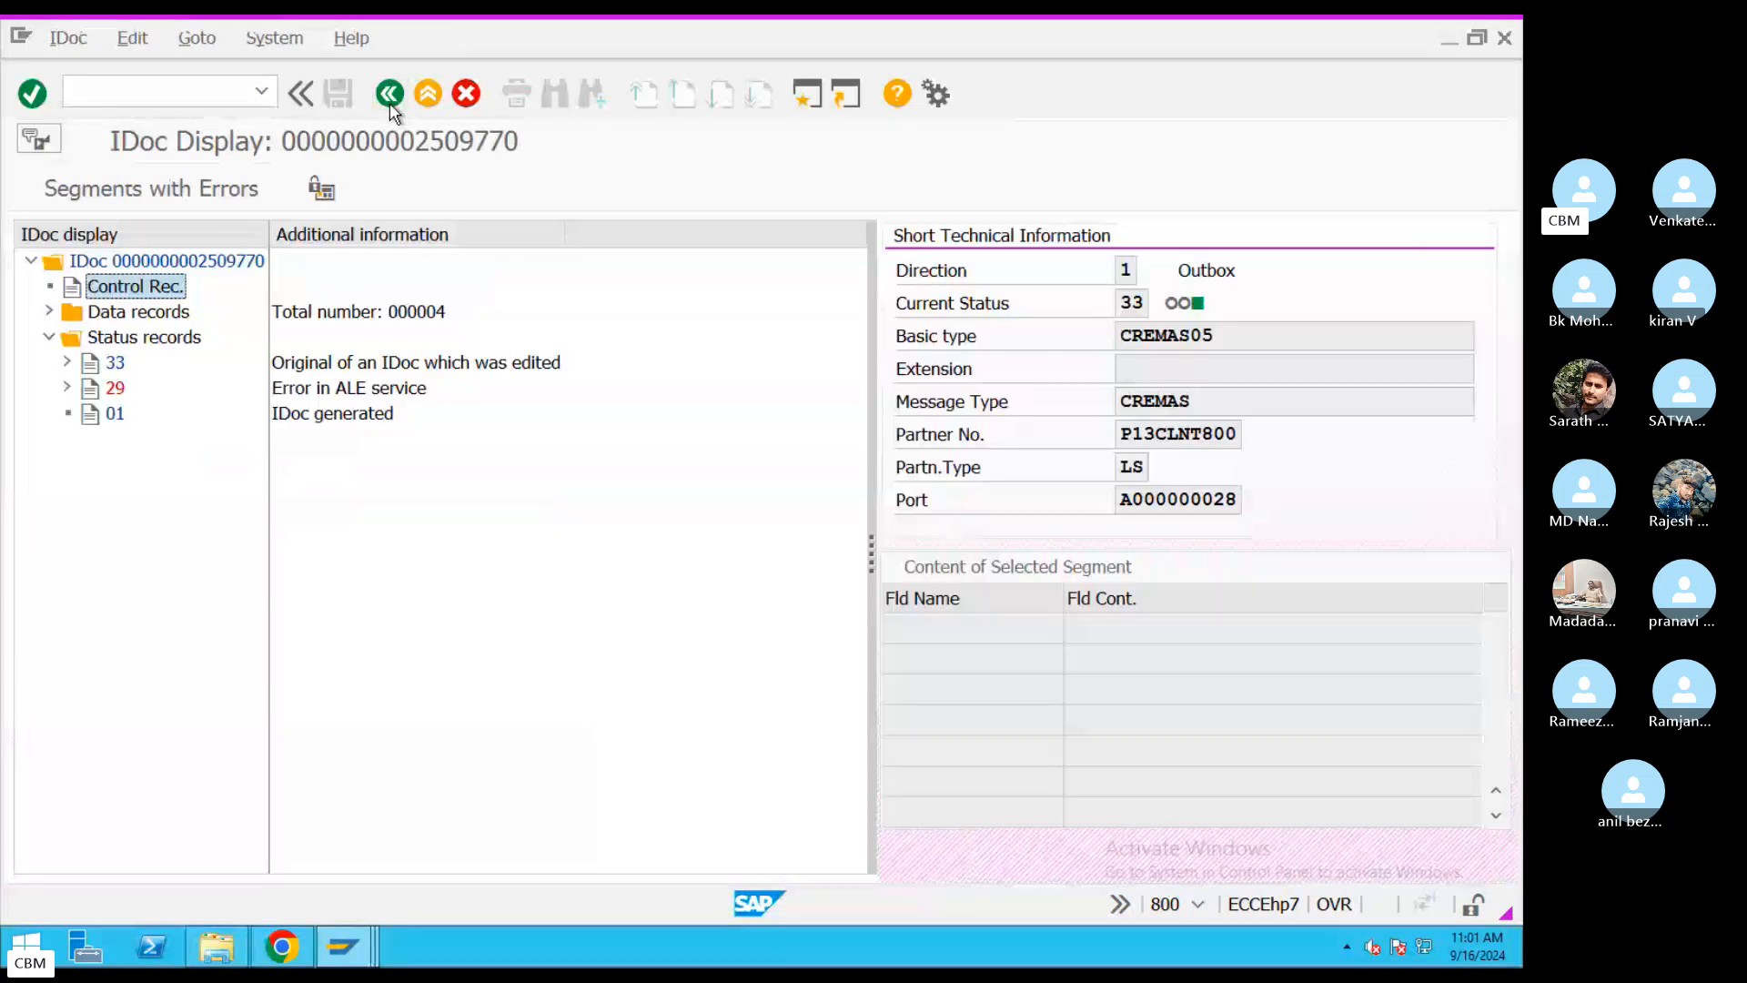
click(390, 92)
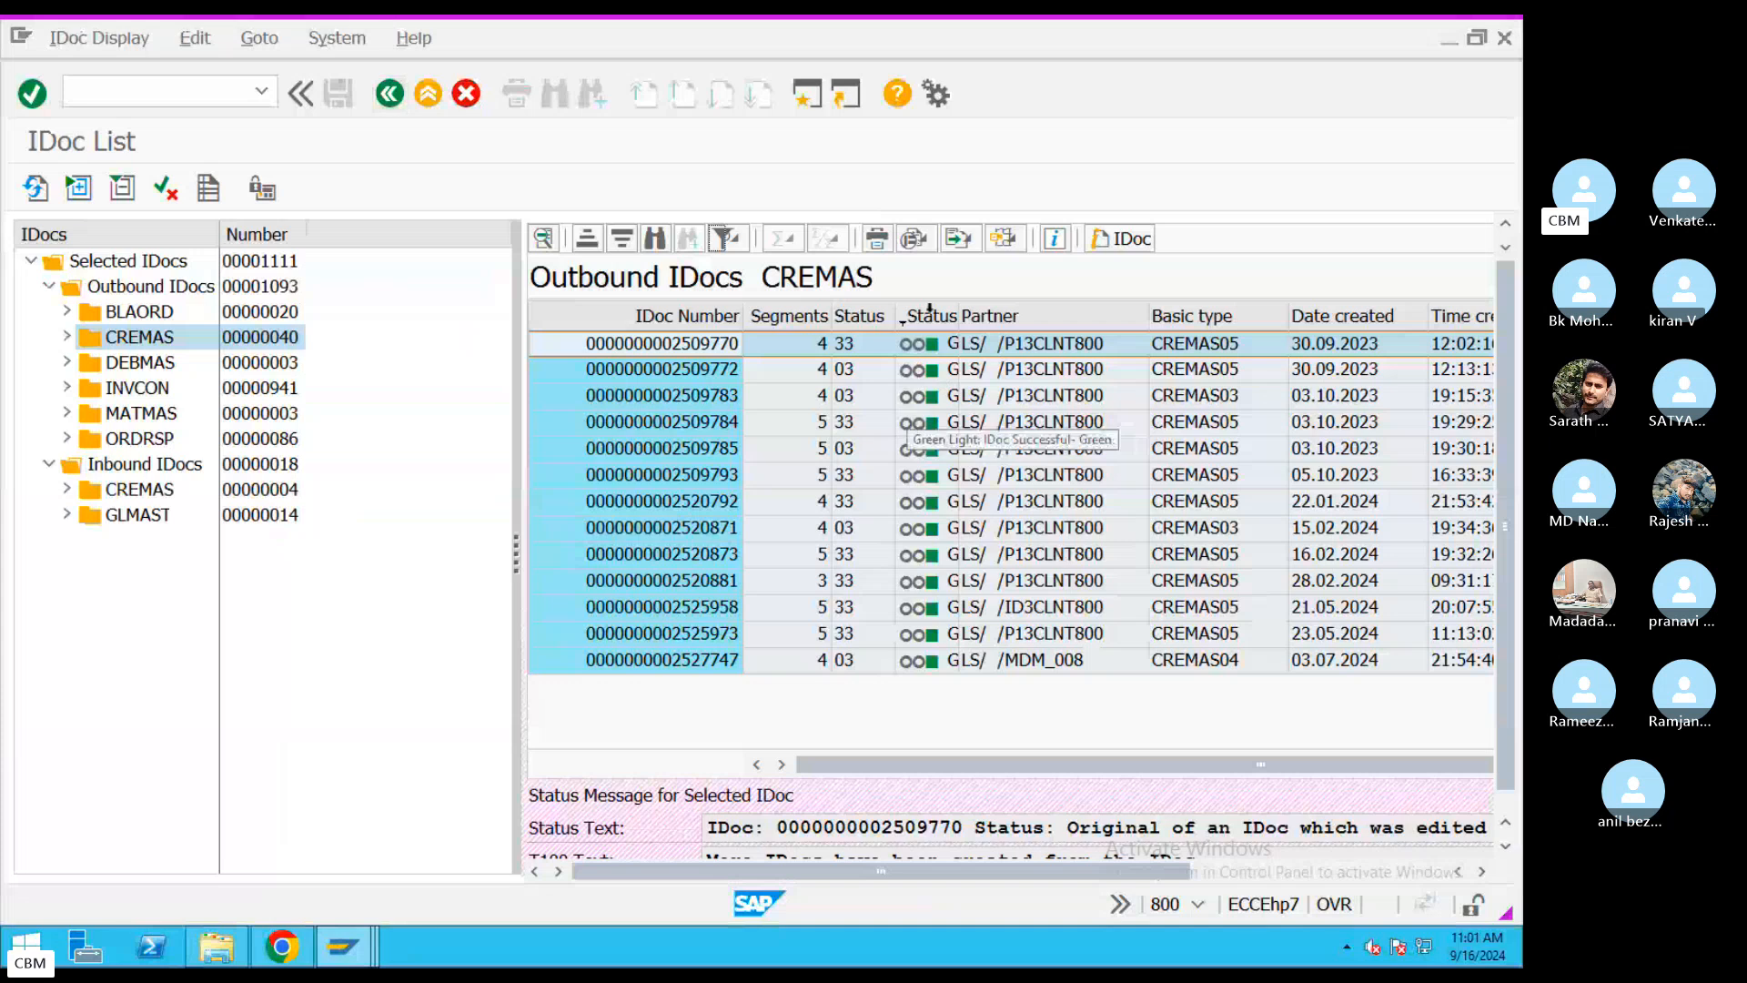
- Change the filter on the outbound CREMAS IDocs to the Red Light status grouping
click(732, 239)
click(797, 278)
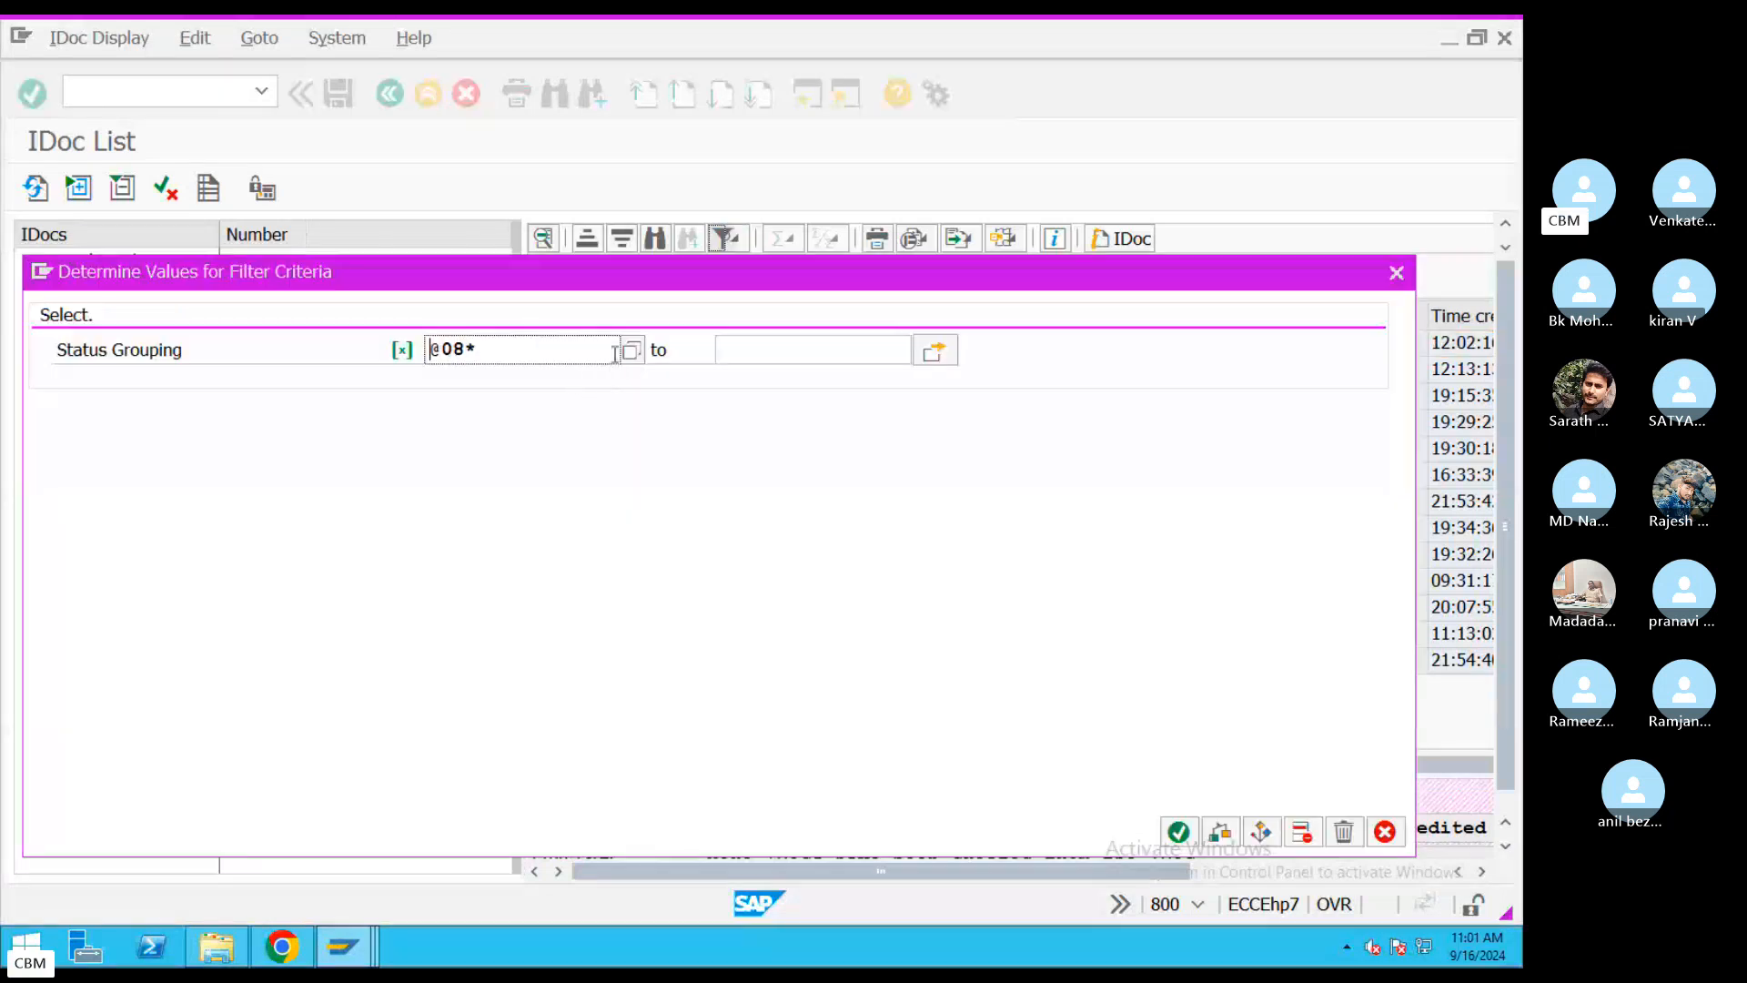
click(631, 352)
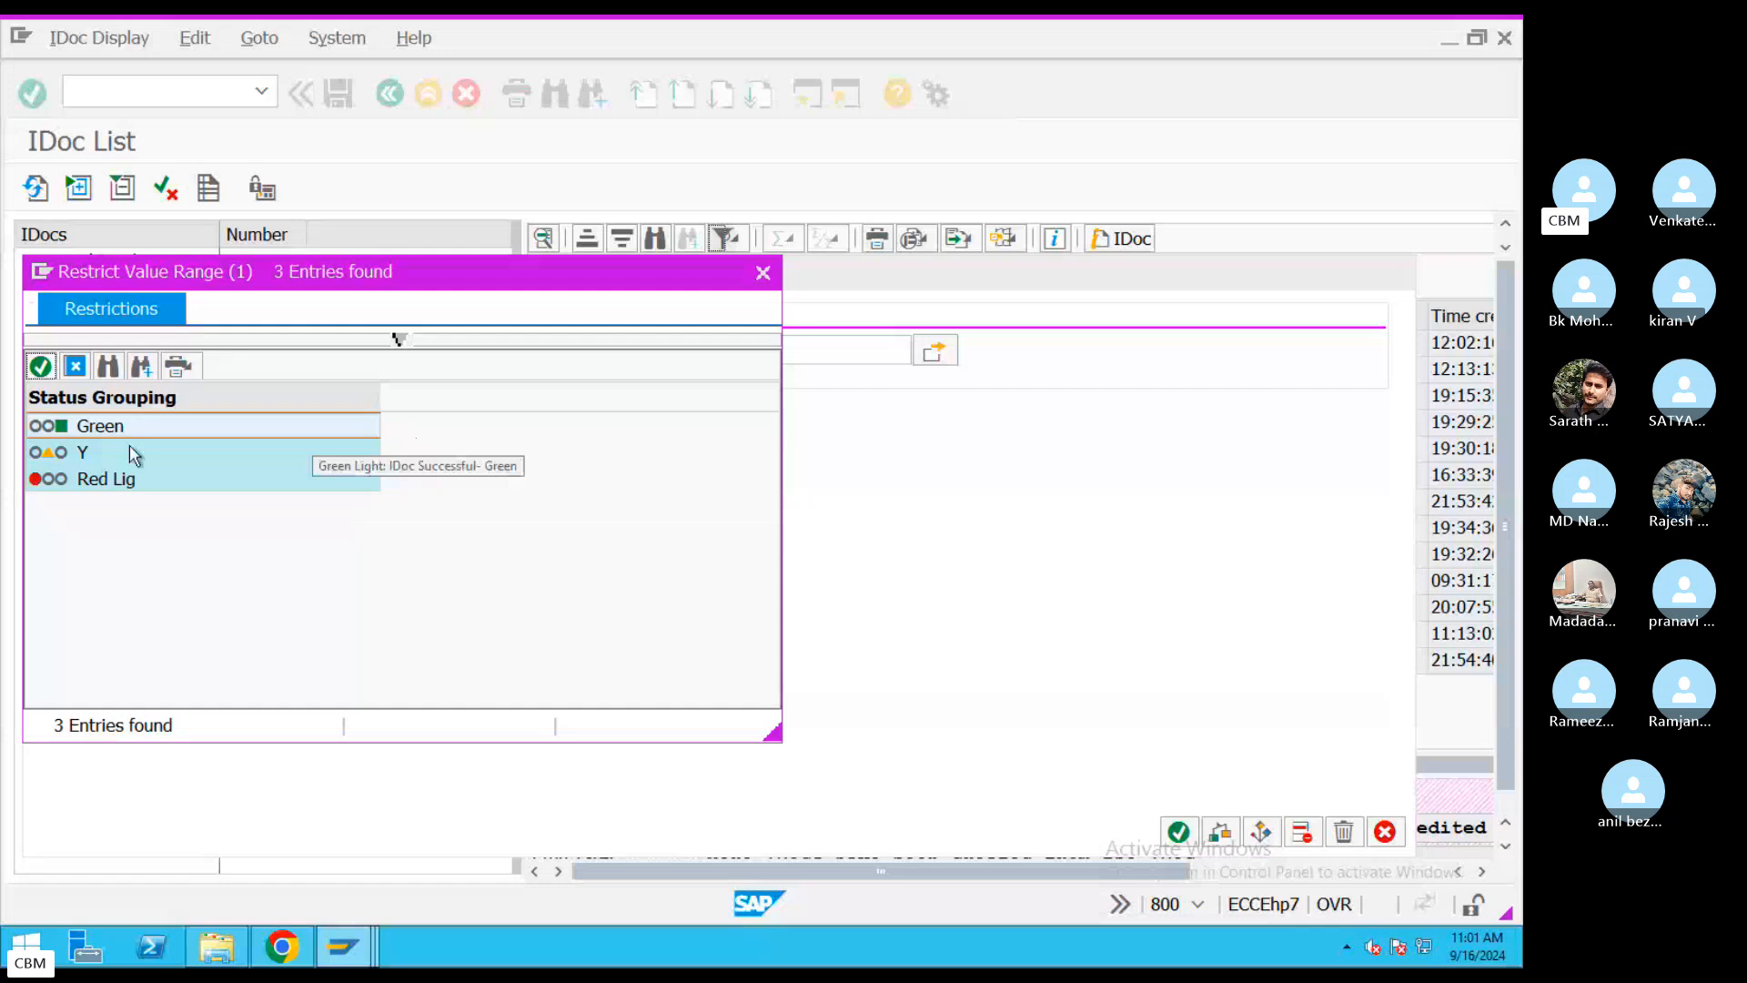
double_click(62, 485)
click(1181, 832)
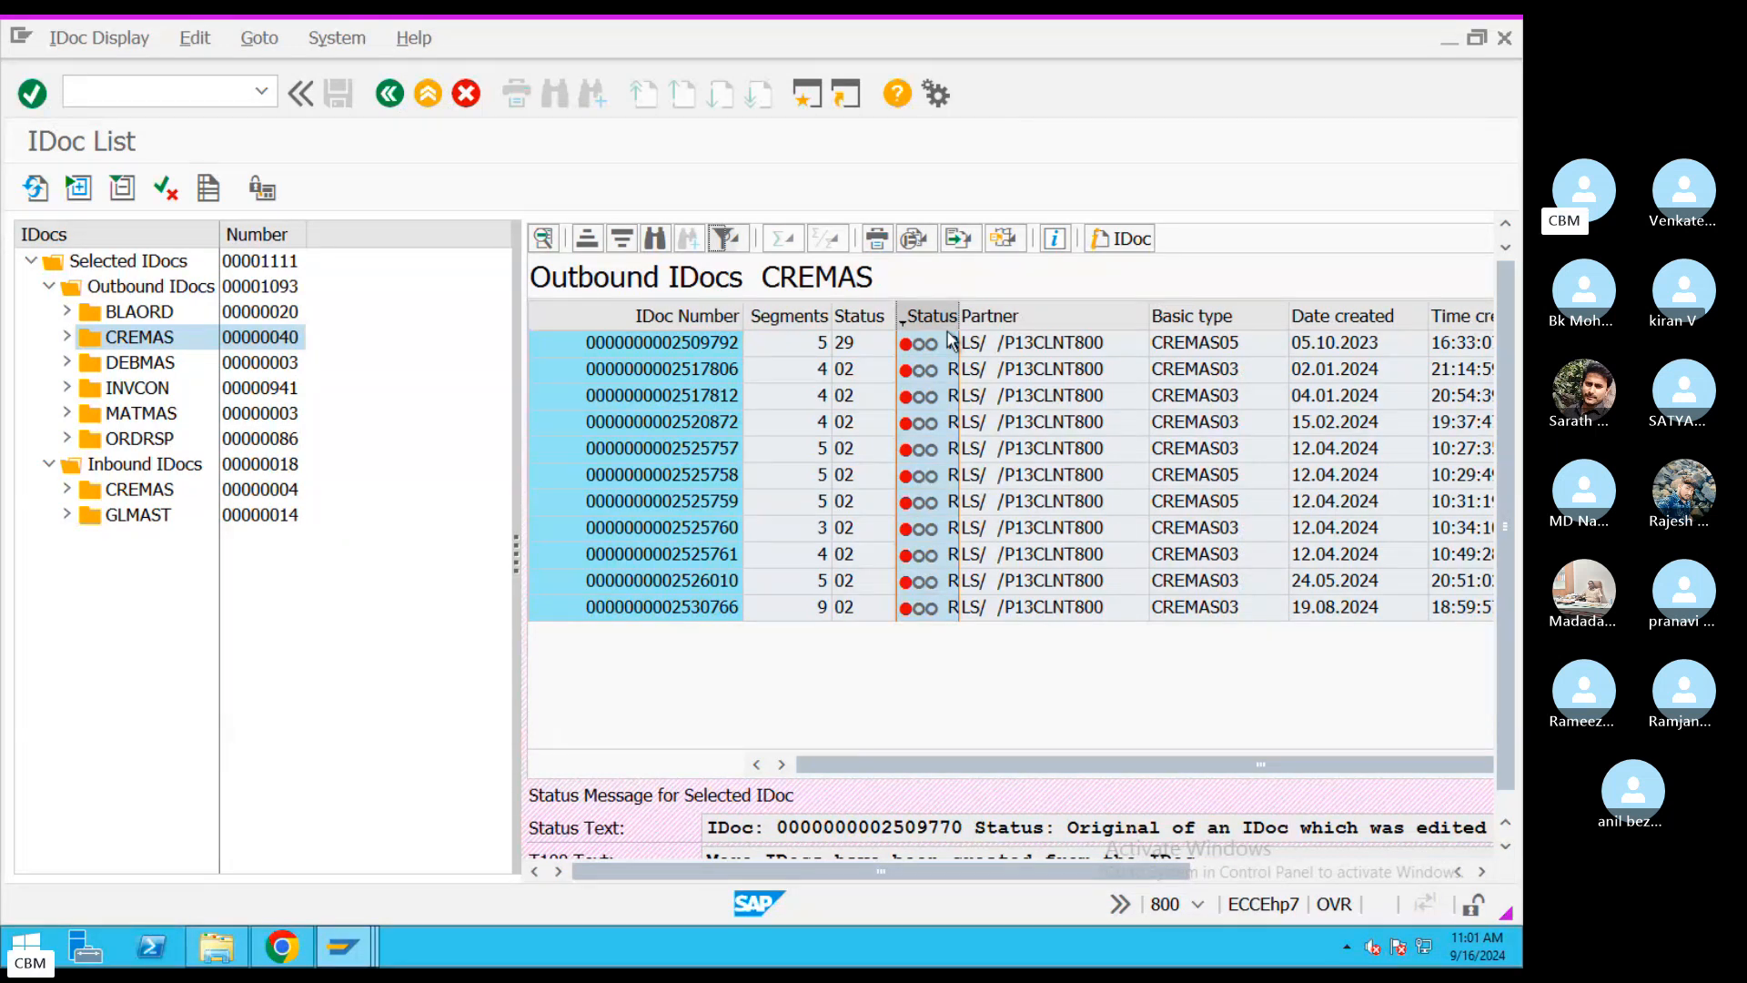
- Open the first red CREMAS IDoc, 2509792, read the error message of its status record 29, and return to the IDoc list
click(723, 344)
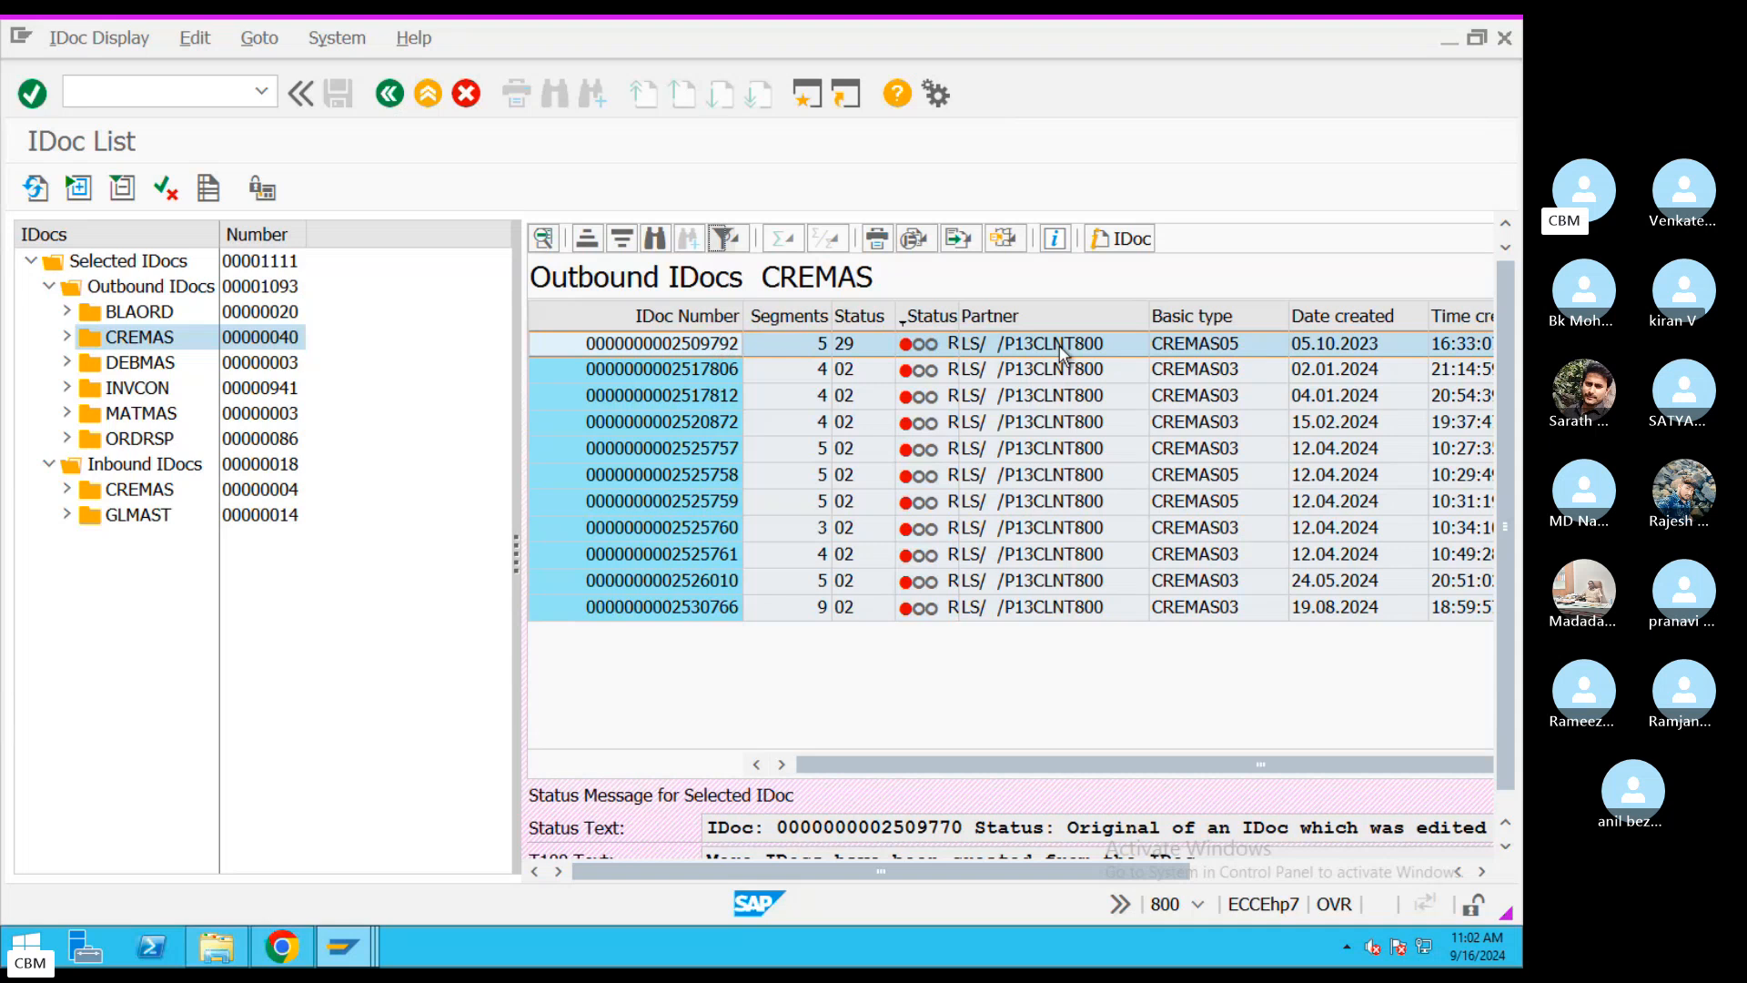
double_click(669, 344)
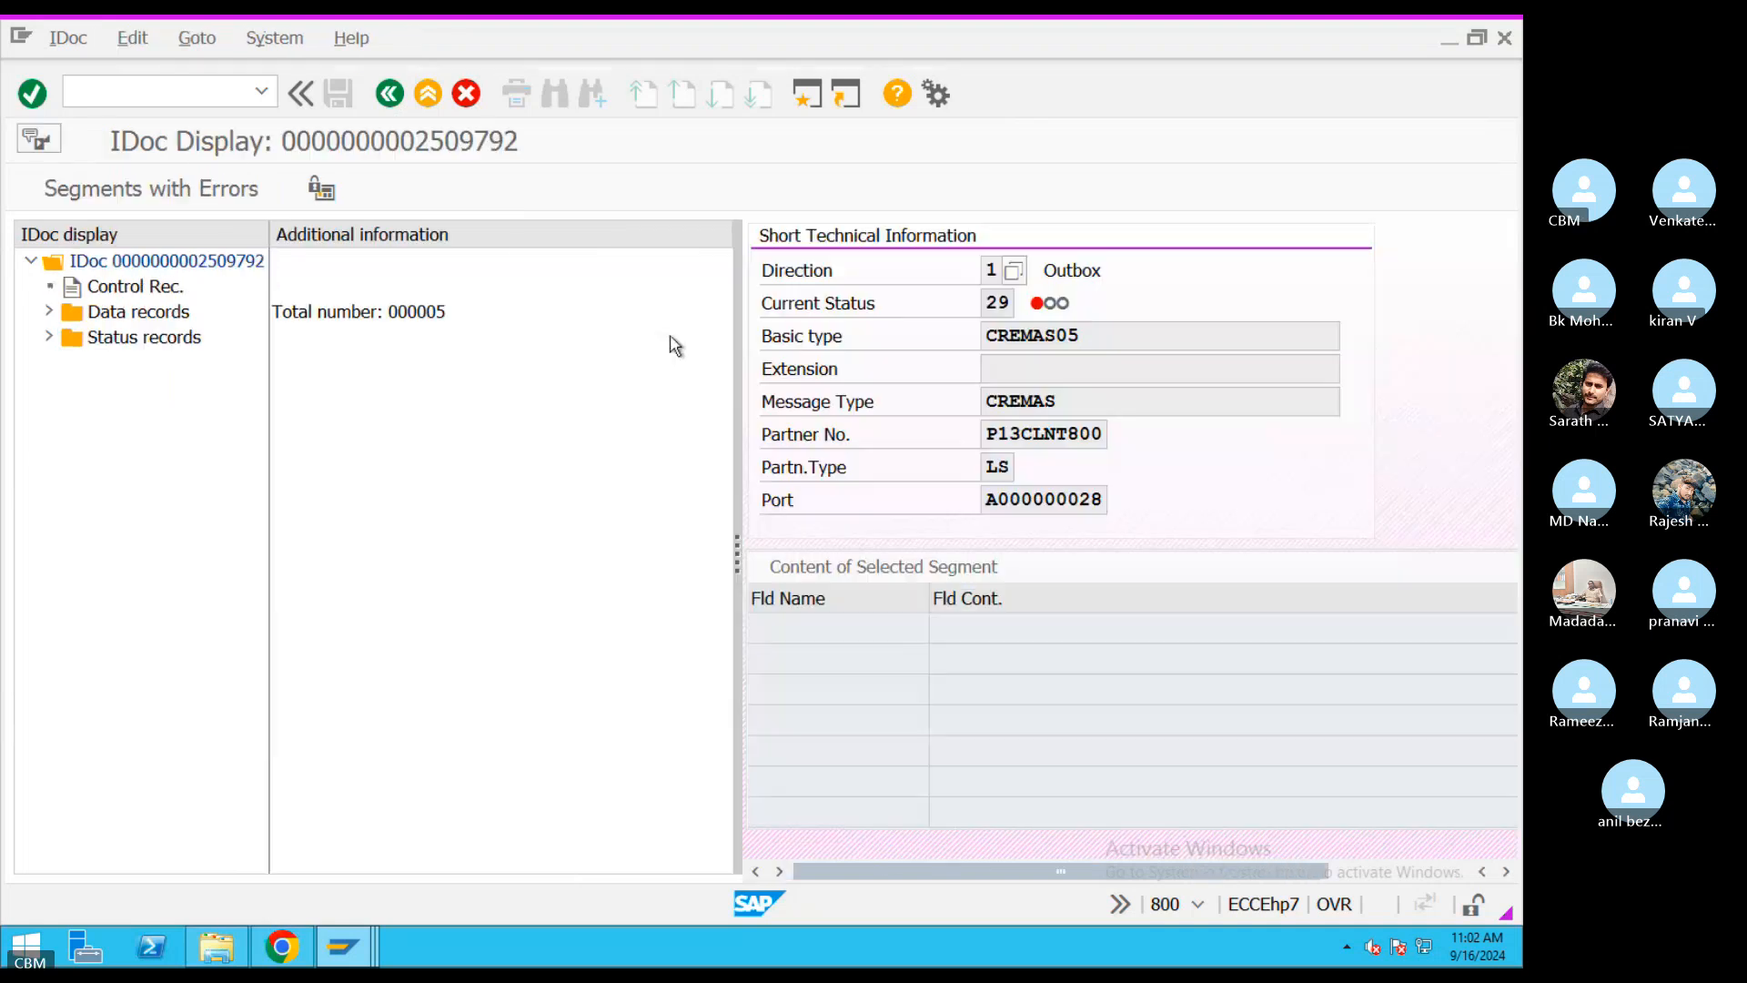
click(50, 339)
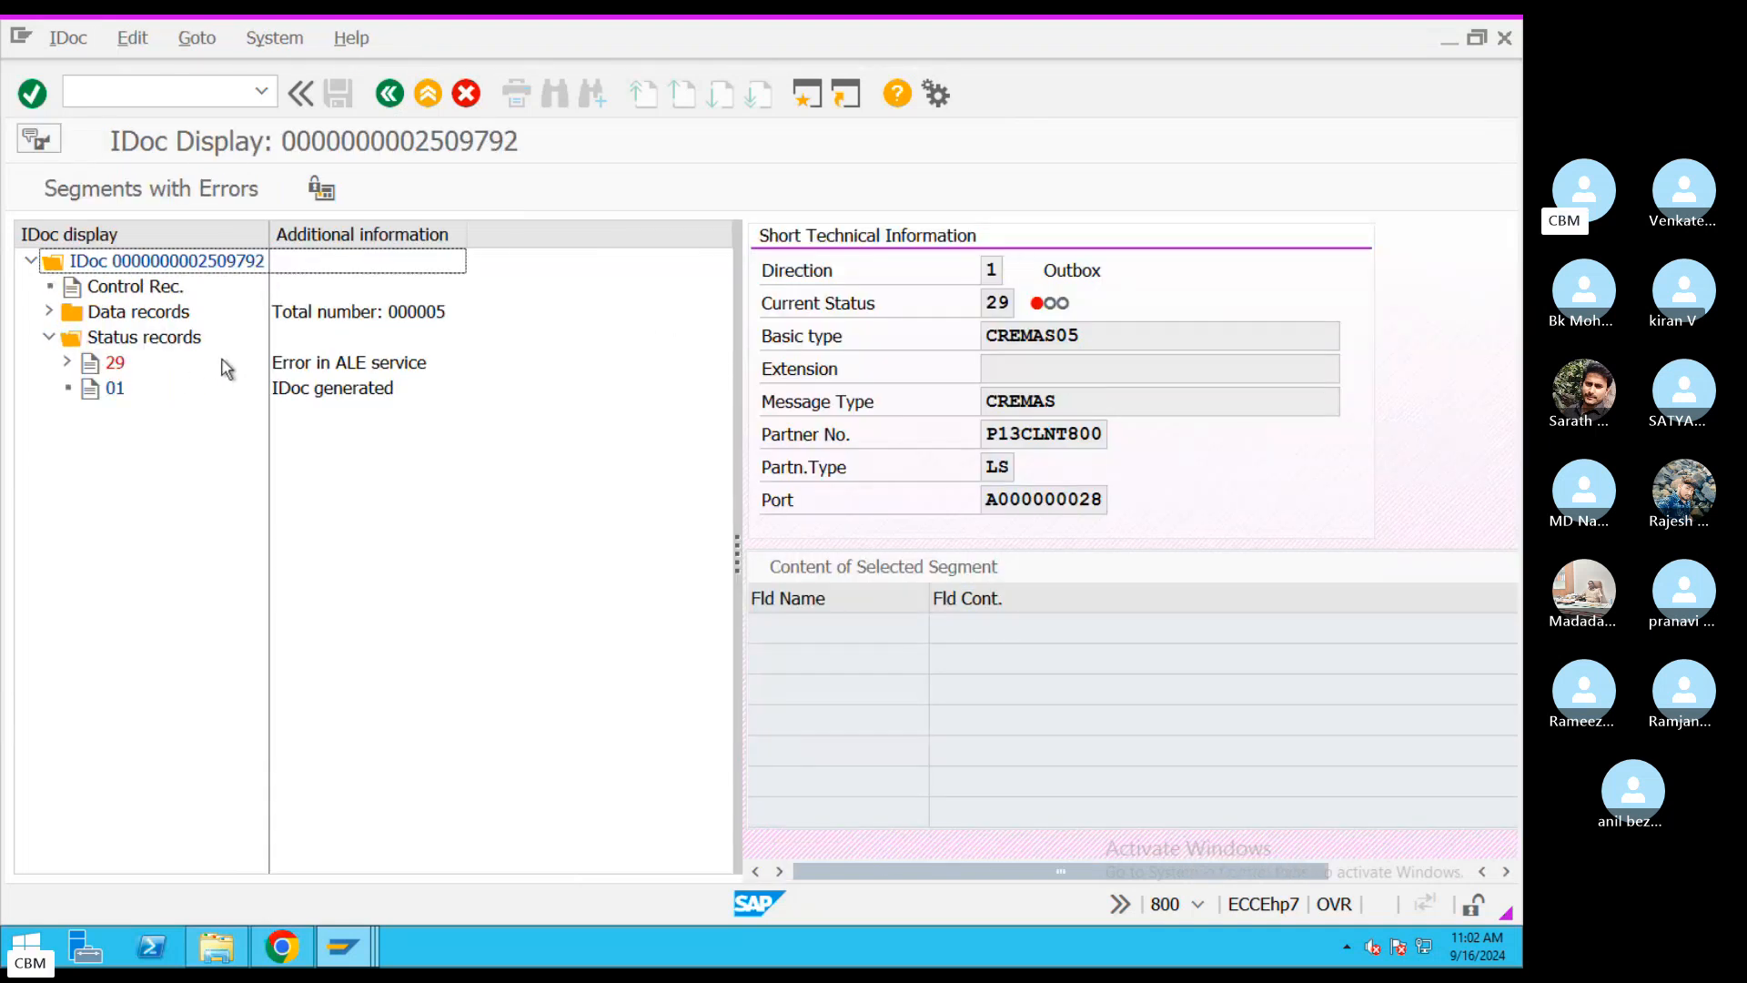
double_click(339, 366)
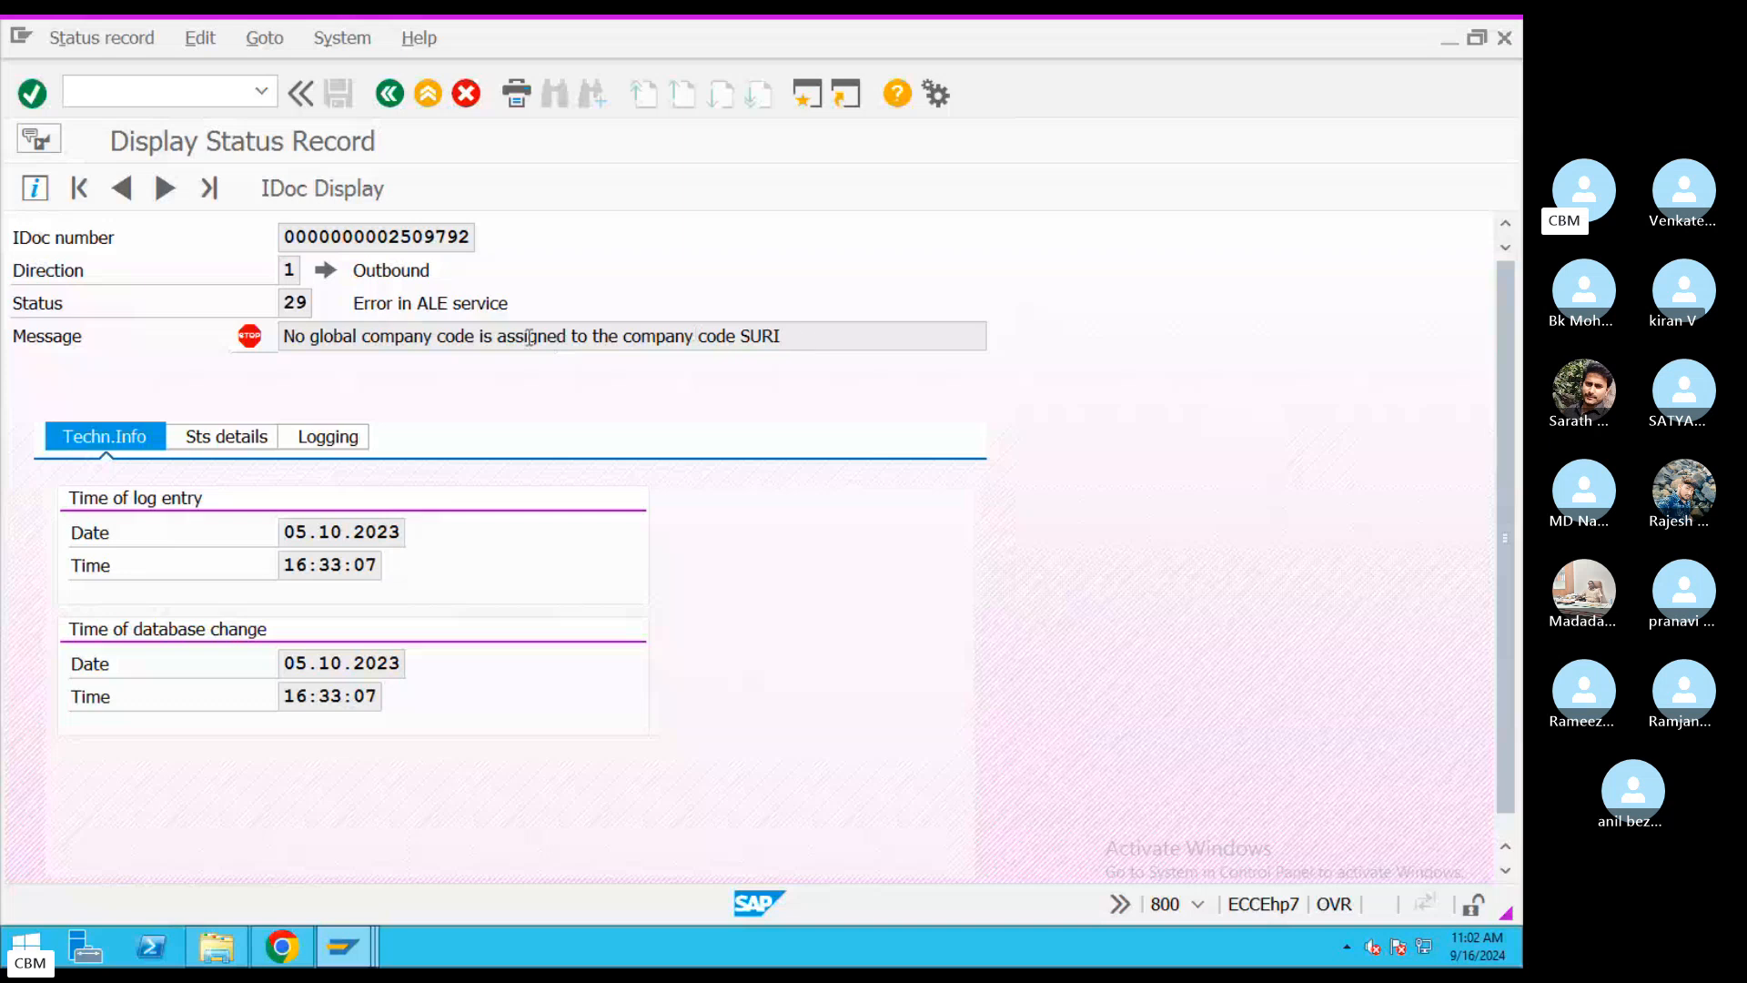
triple_click(529, 337)
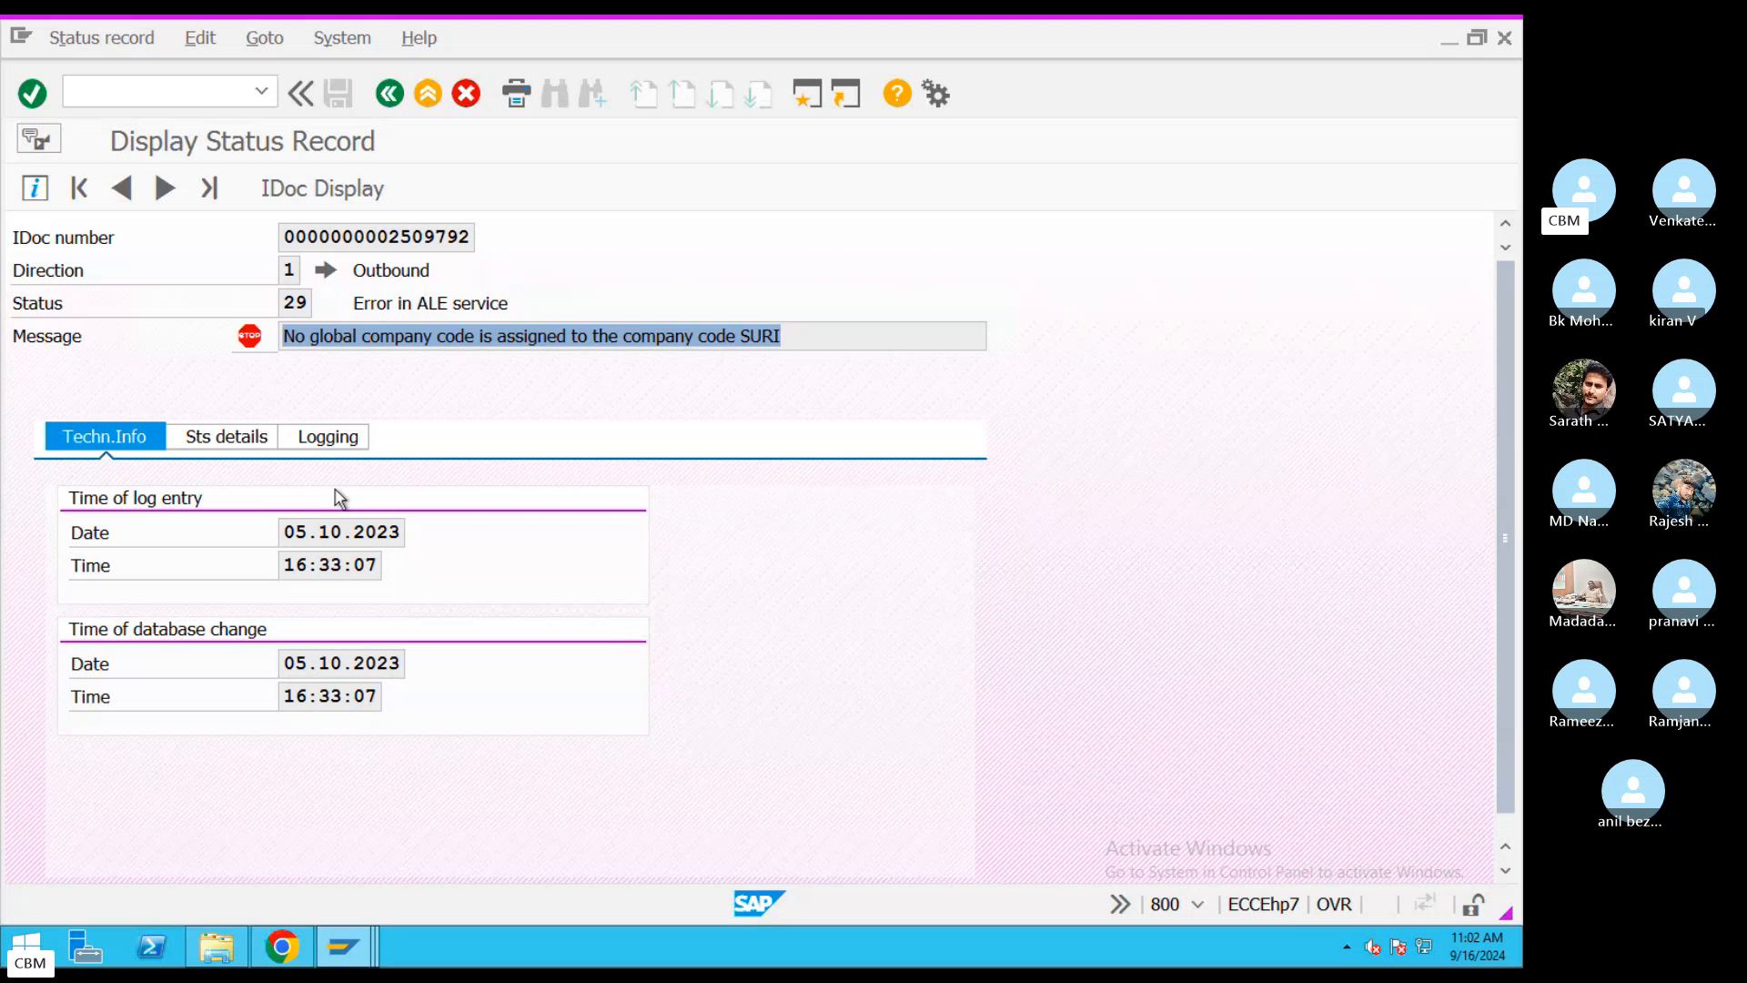
click(390, 93)
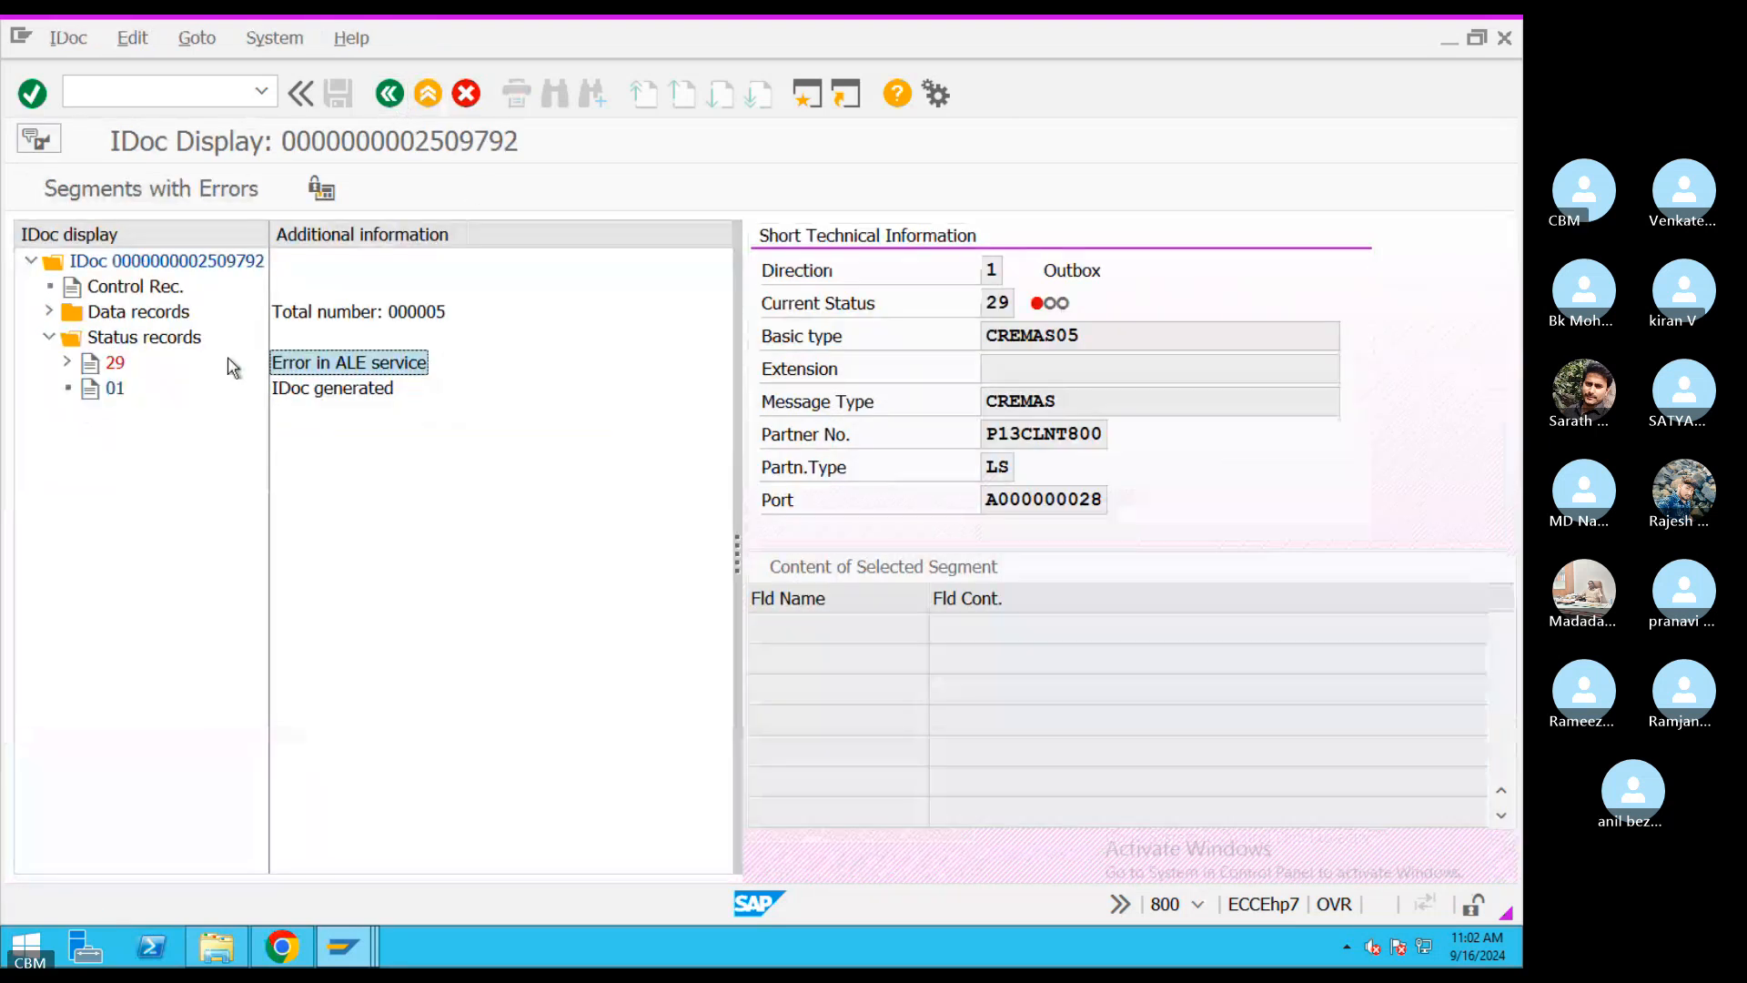
click(390, 93)
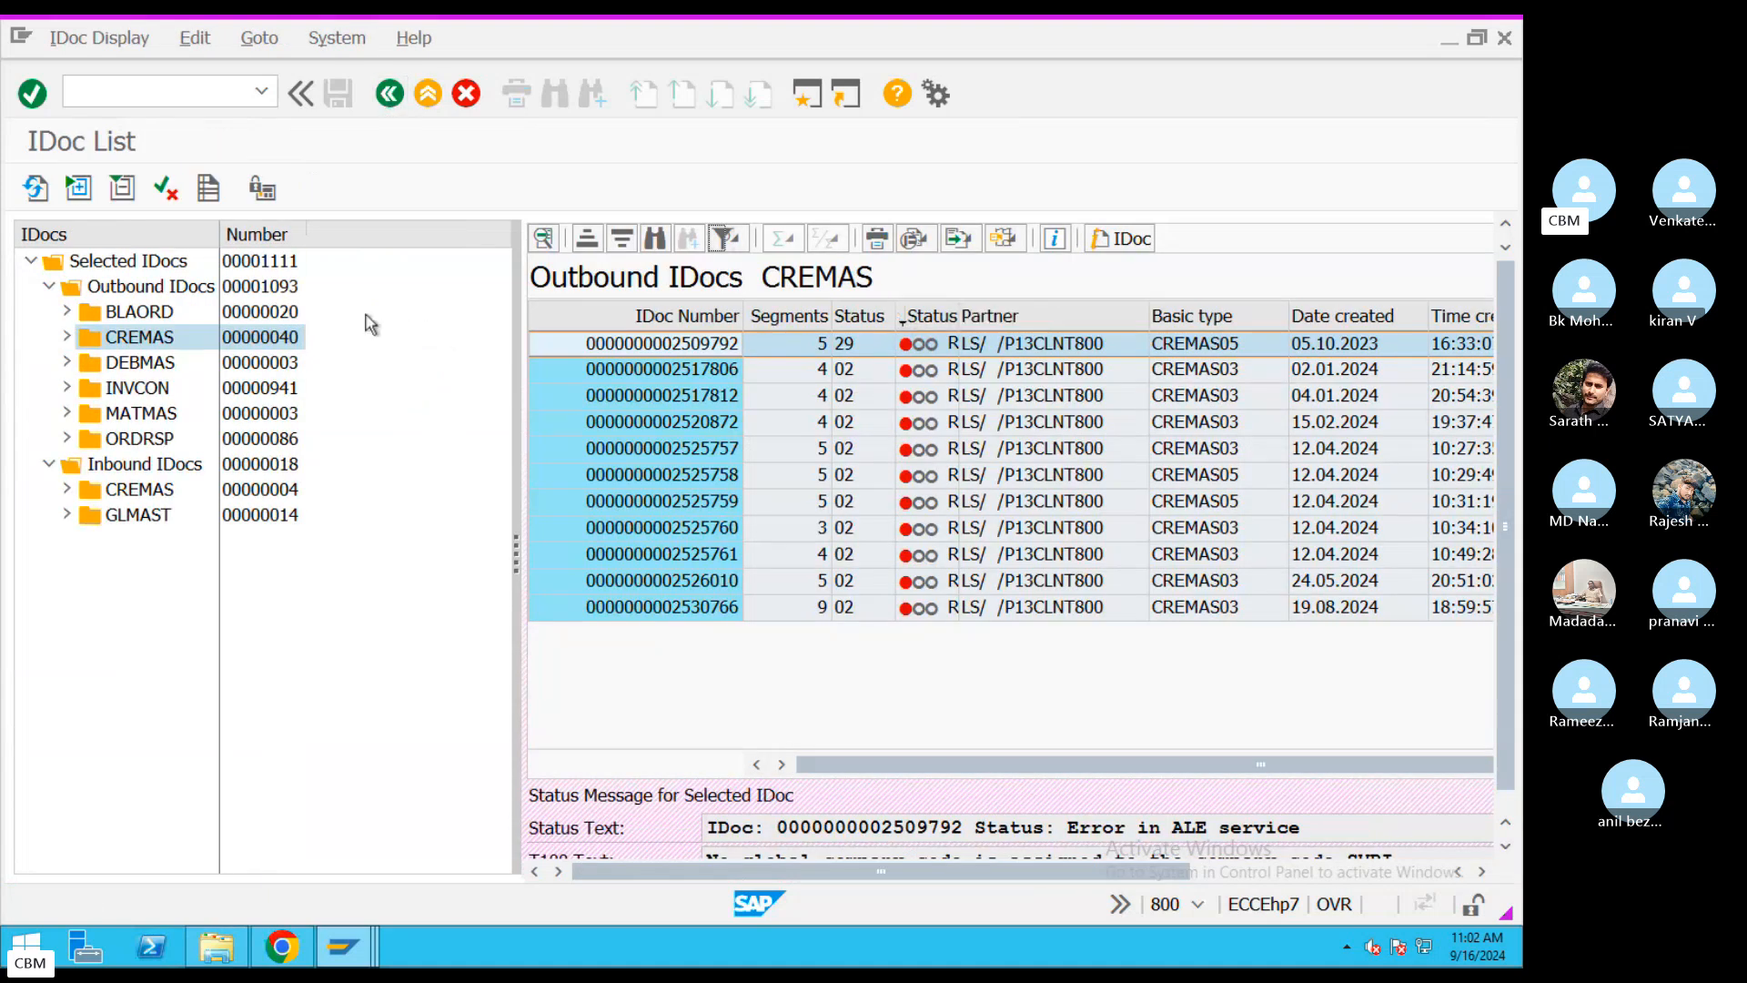
- Reopen the red CREMAS IDoc 2509792 and examine the full message text of its status record 29
double_click(740, 347)
click(48, 338)
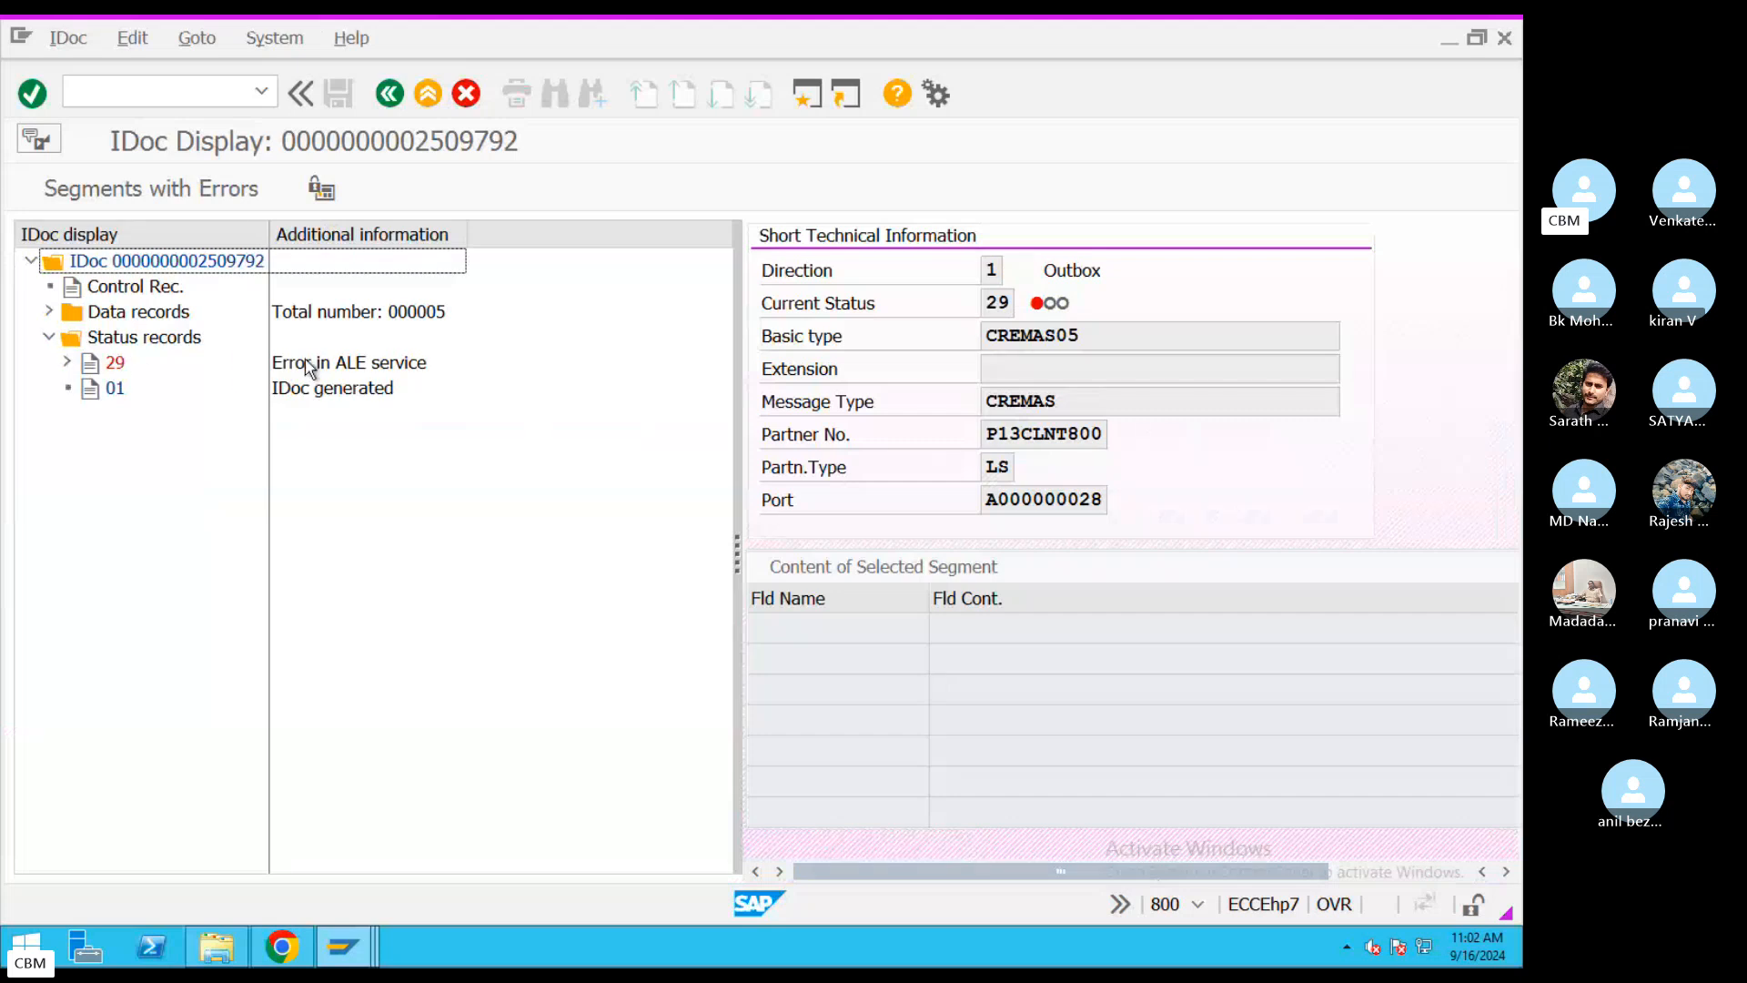
double_click(309, 368)
drag(796, 335, 507, 335)
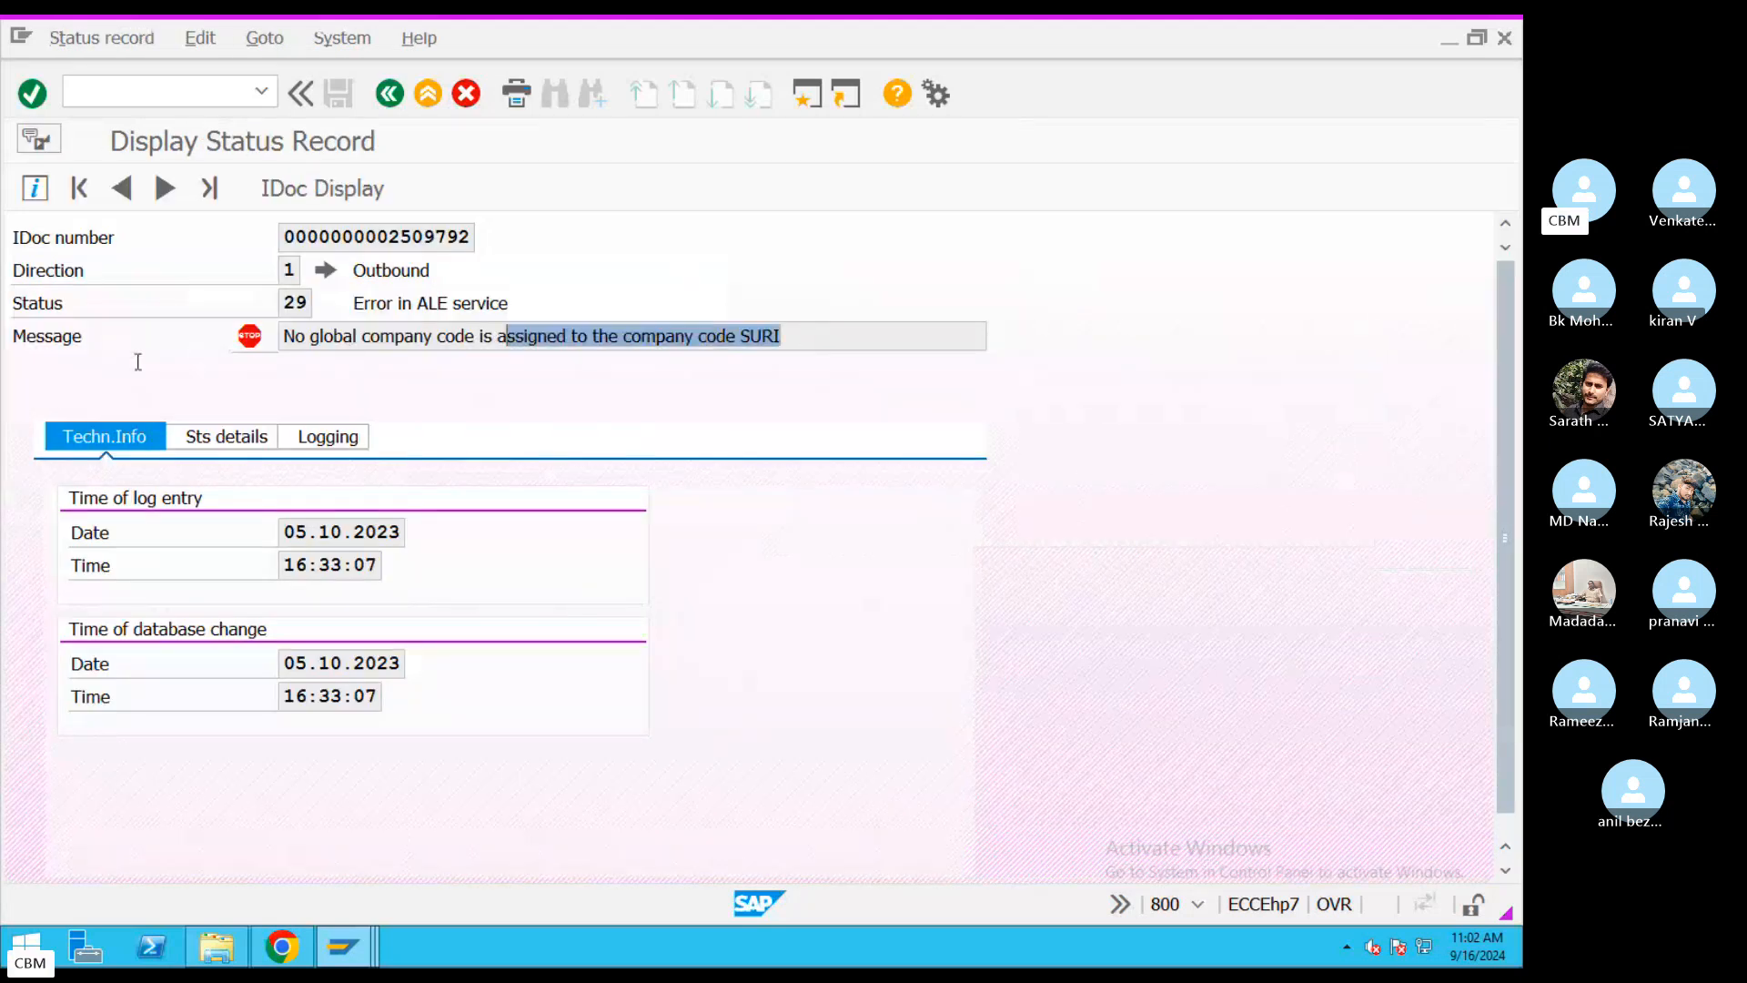
drag(137, 363, 136, 362)
click(390, 93)
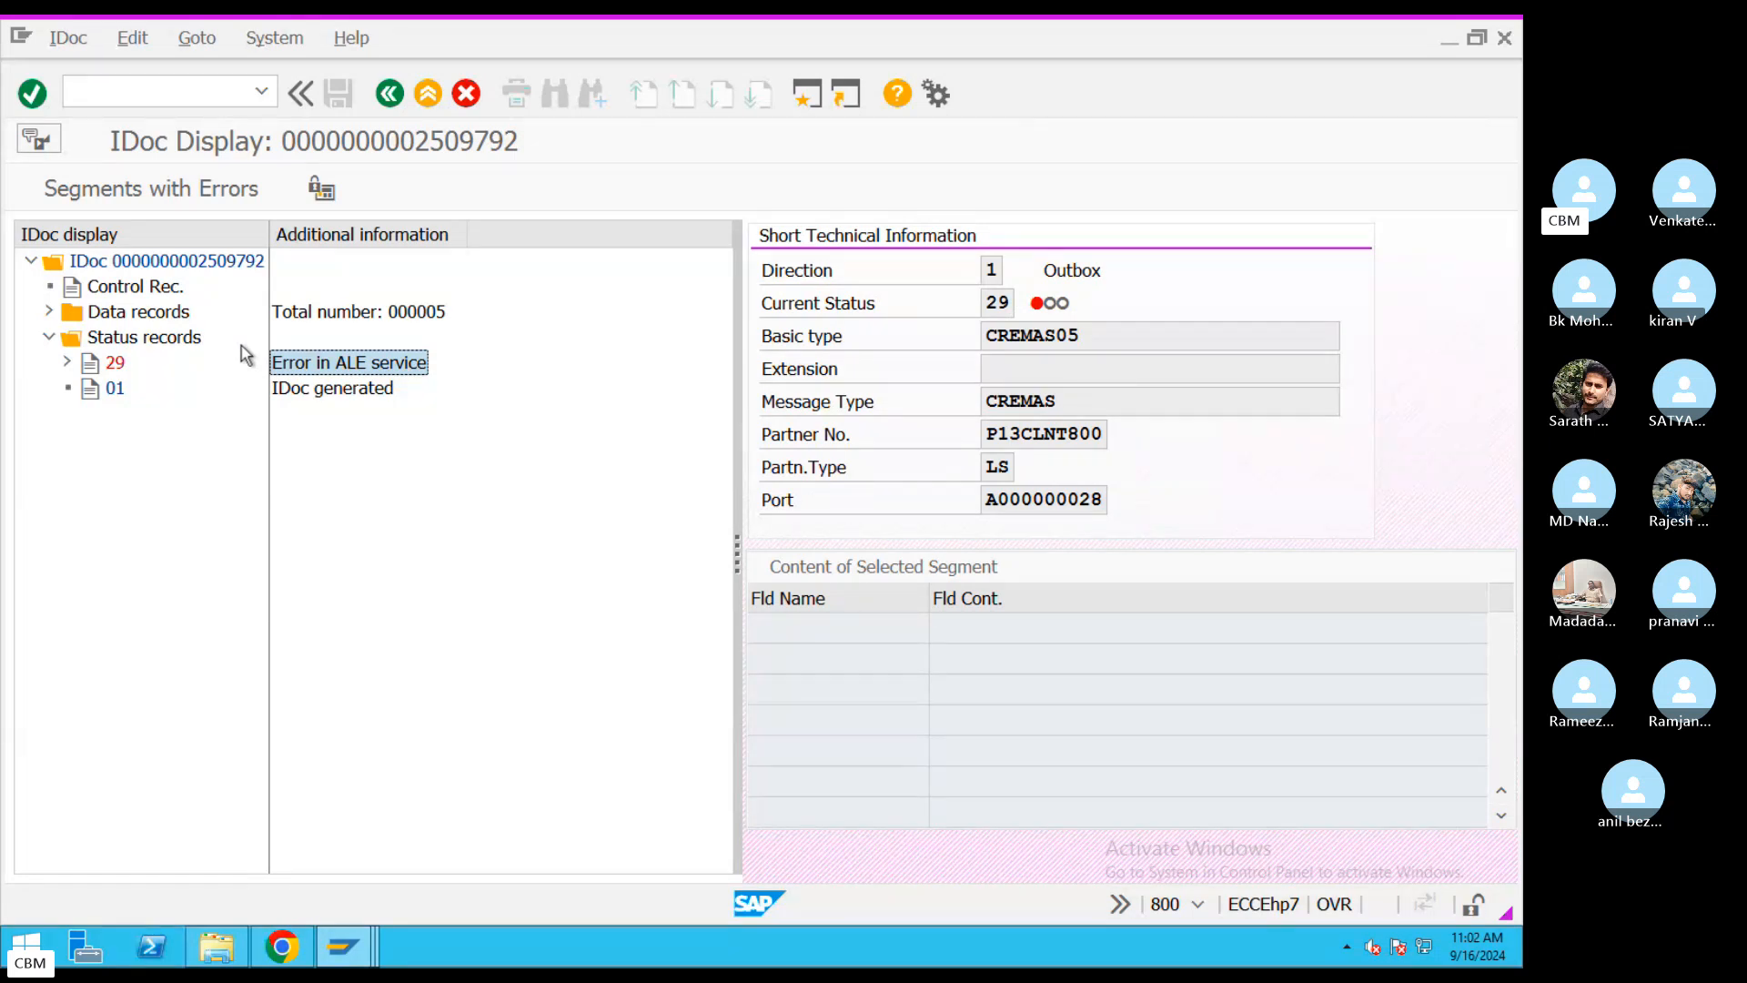
double_click(314, 362)
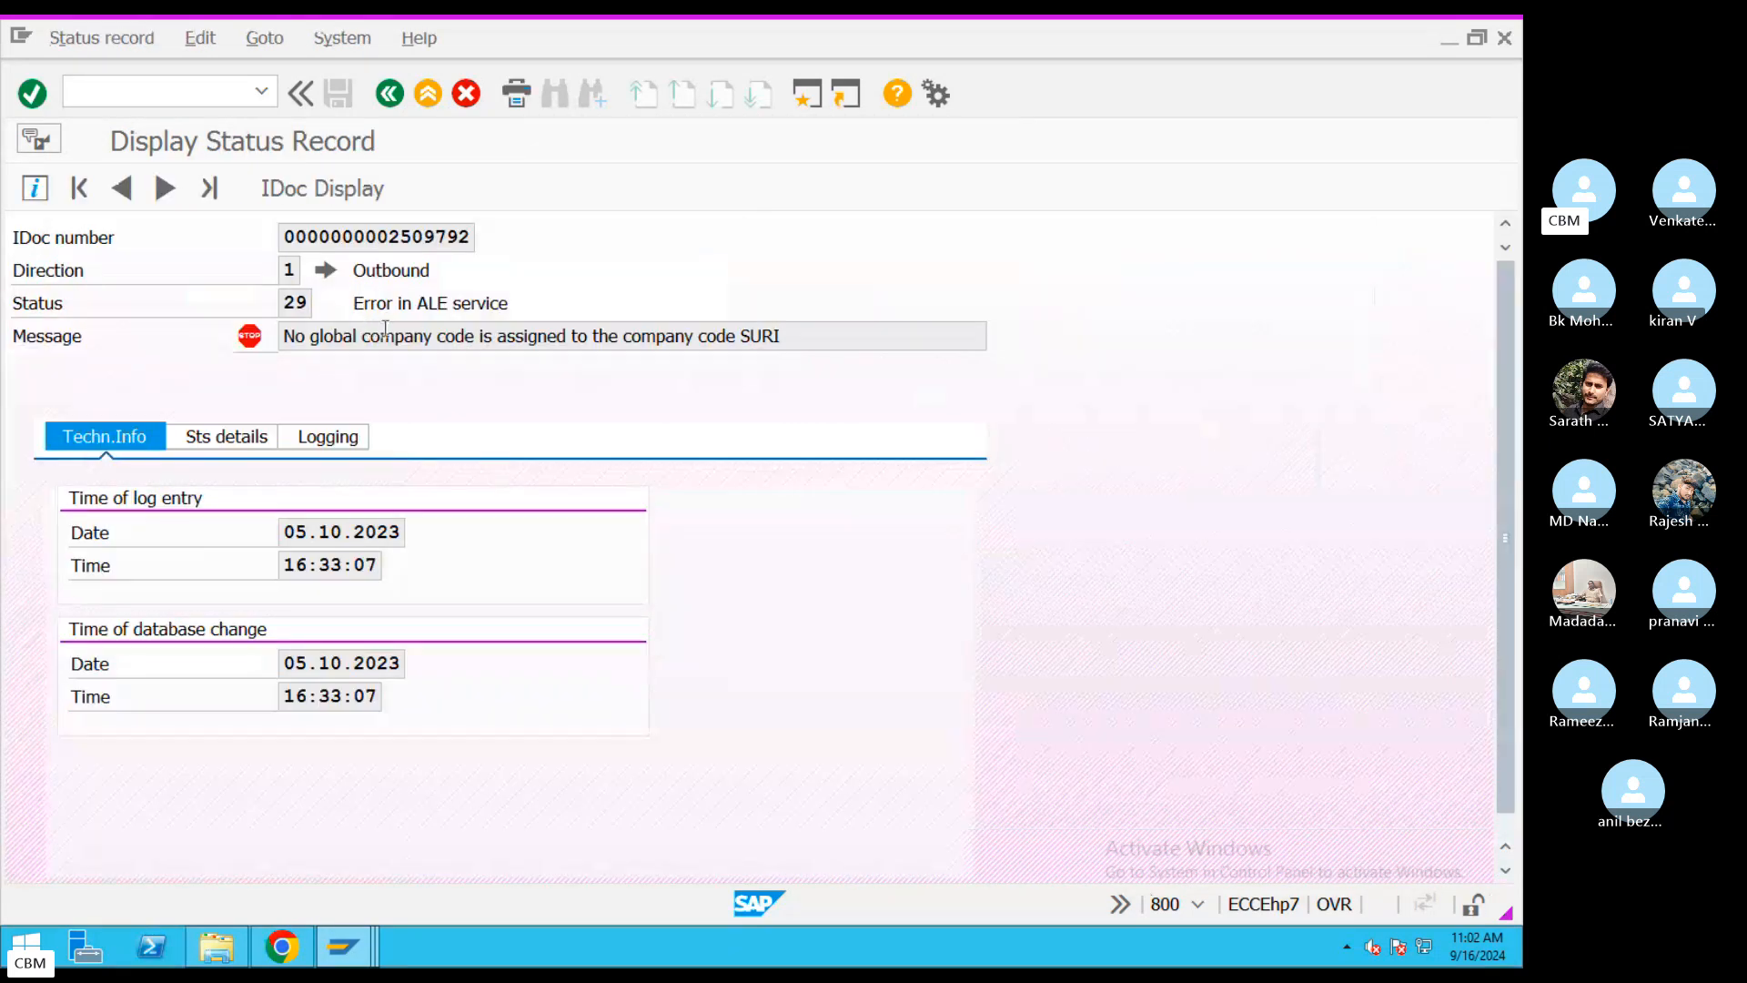
drag(806, 336, 255, 366)
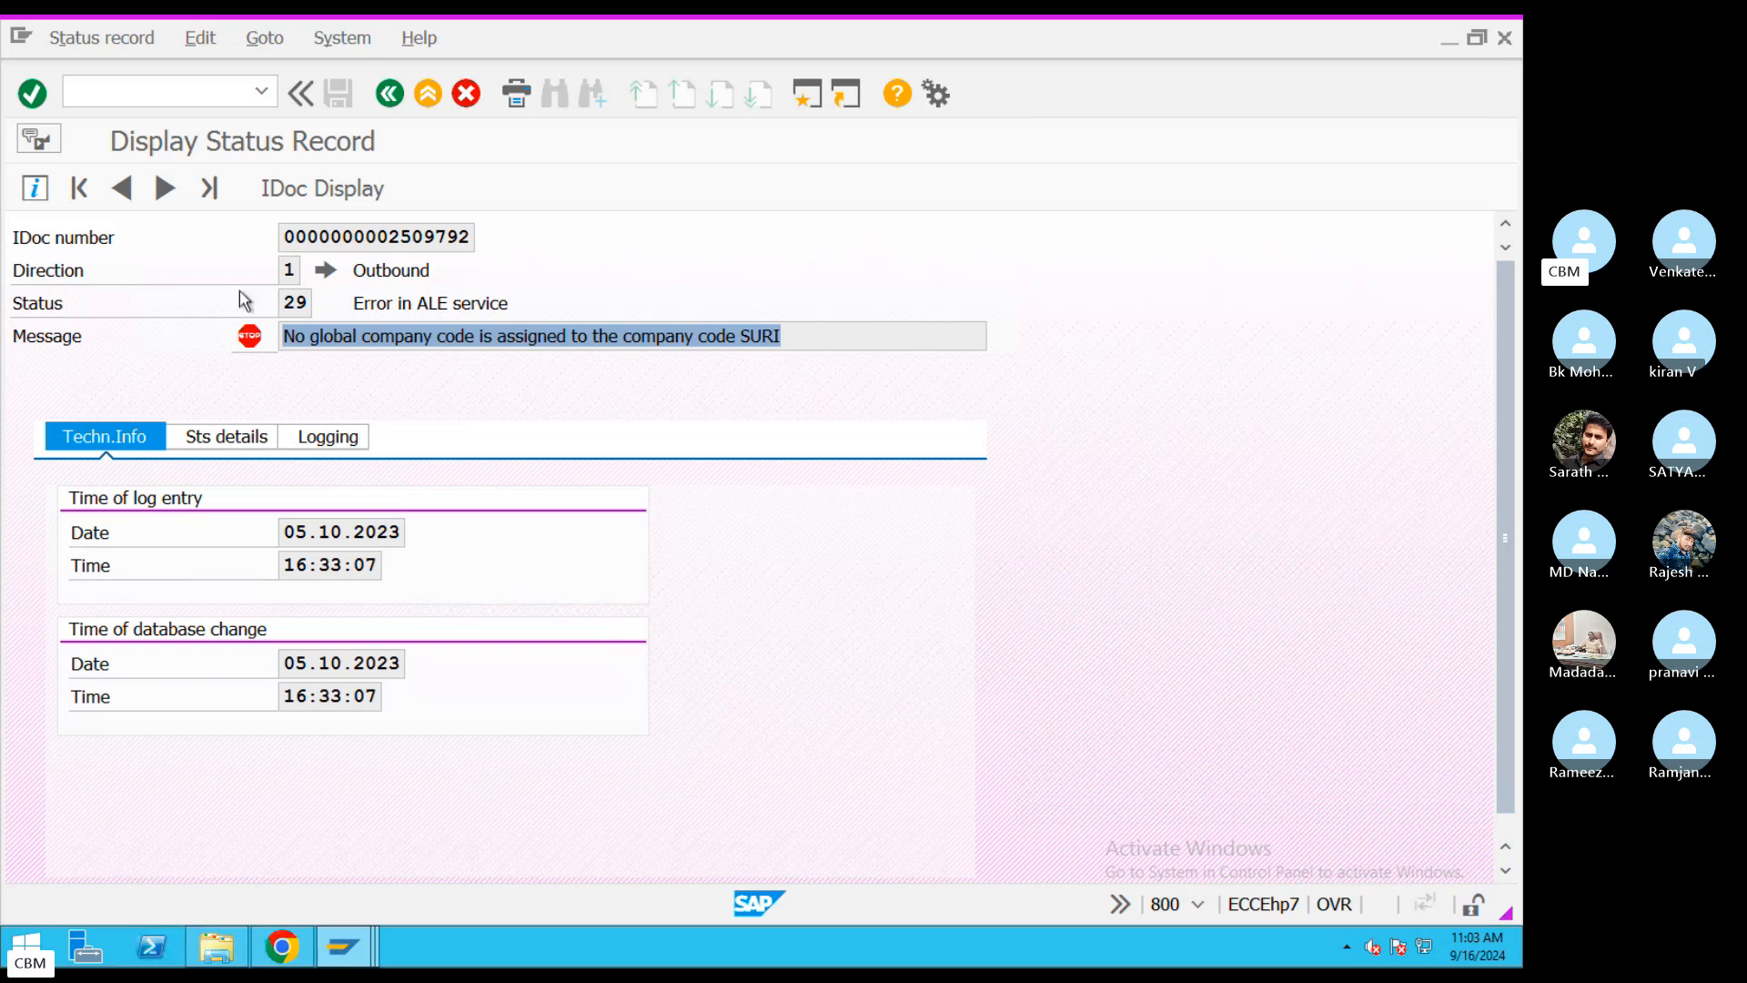
- Open transaction SALE in a new session and expand Basic Settings down to the activities under Logical Systems
click(807, 95)
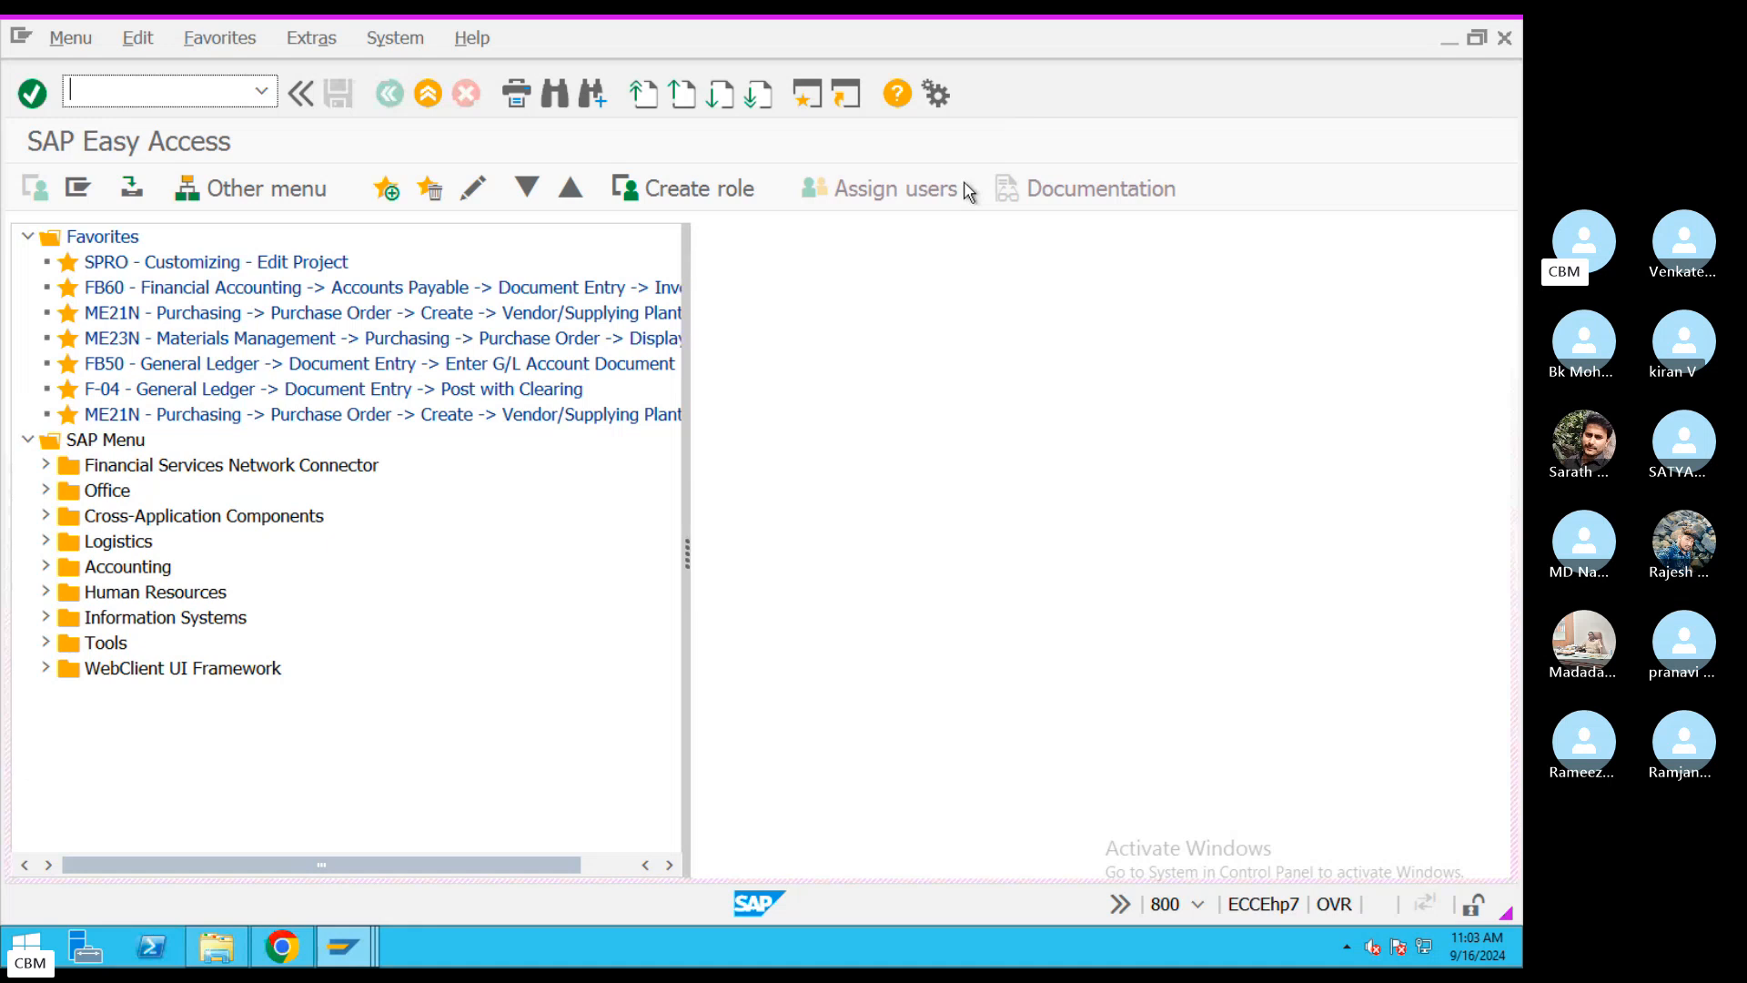
text(SALE)
key(Return)
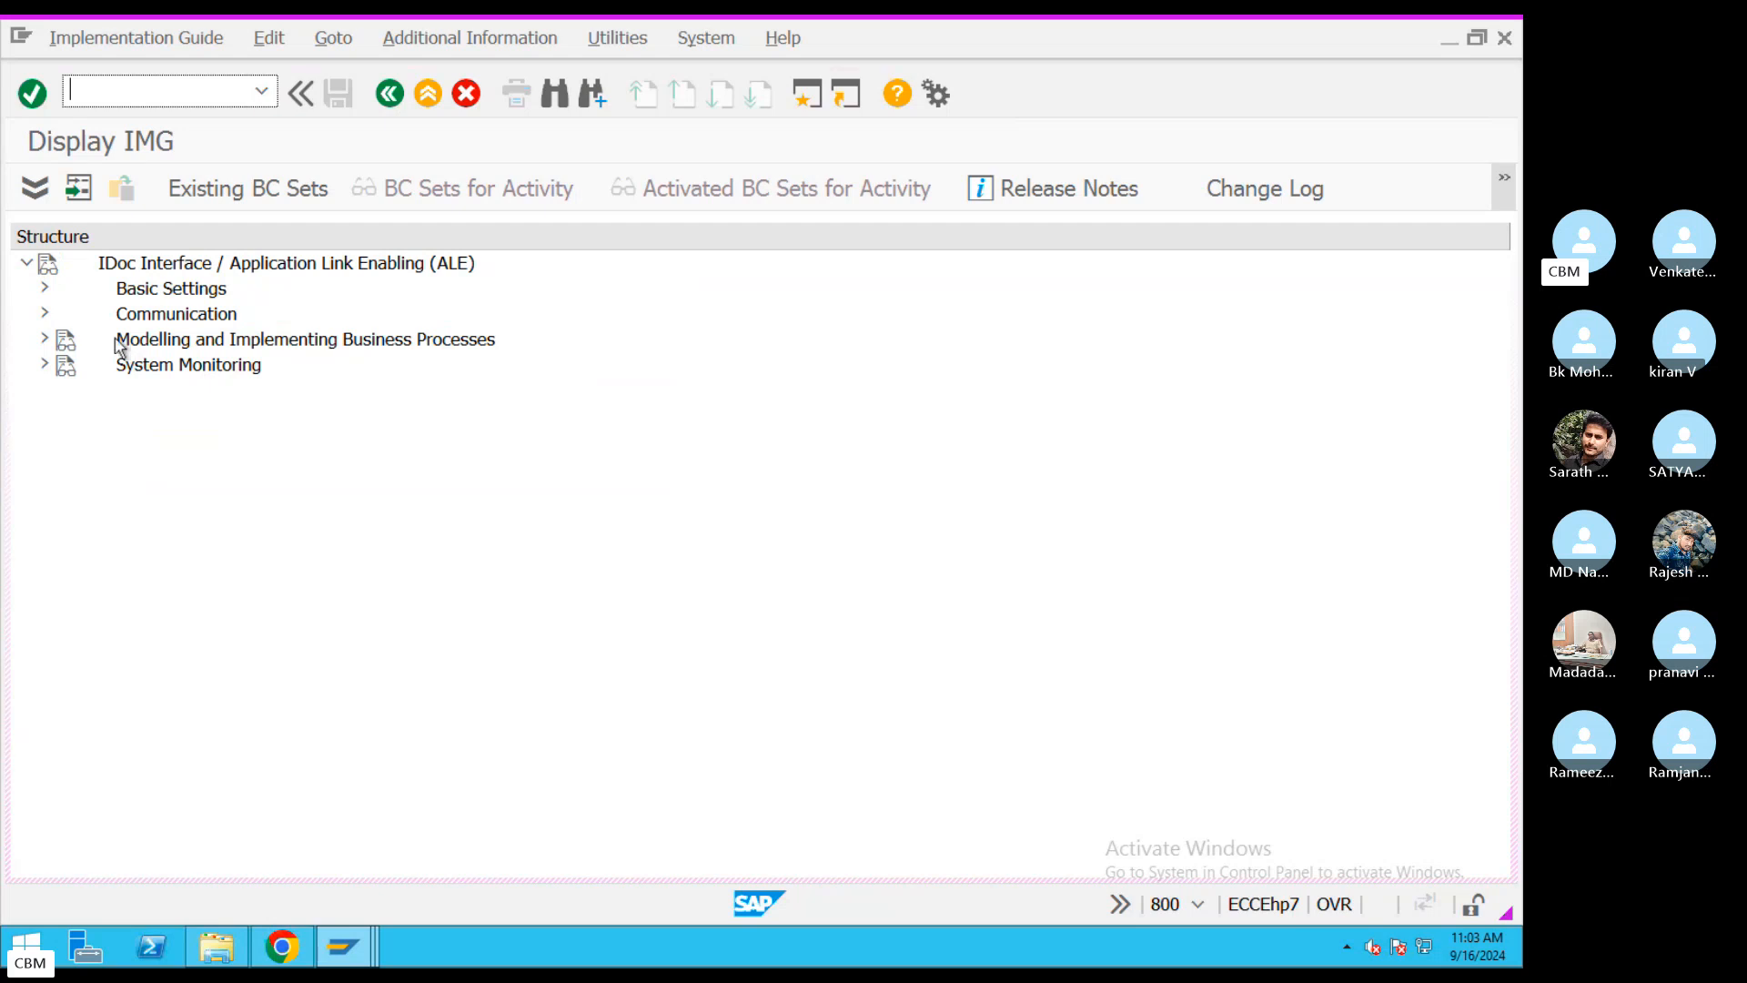
click(43, 290)
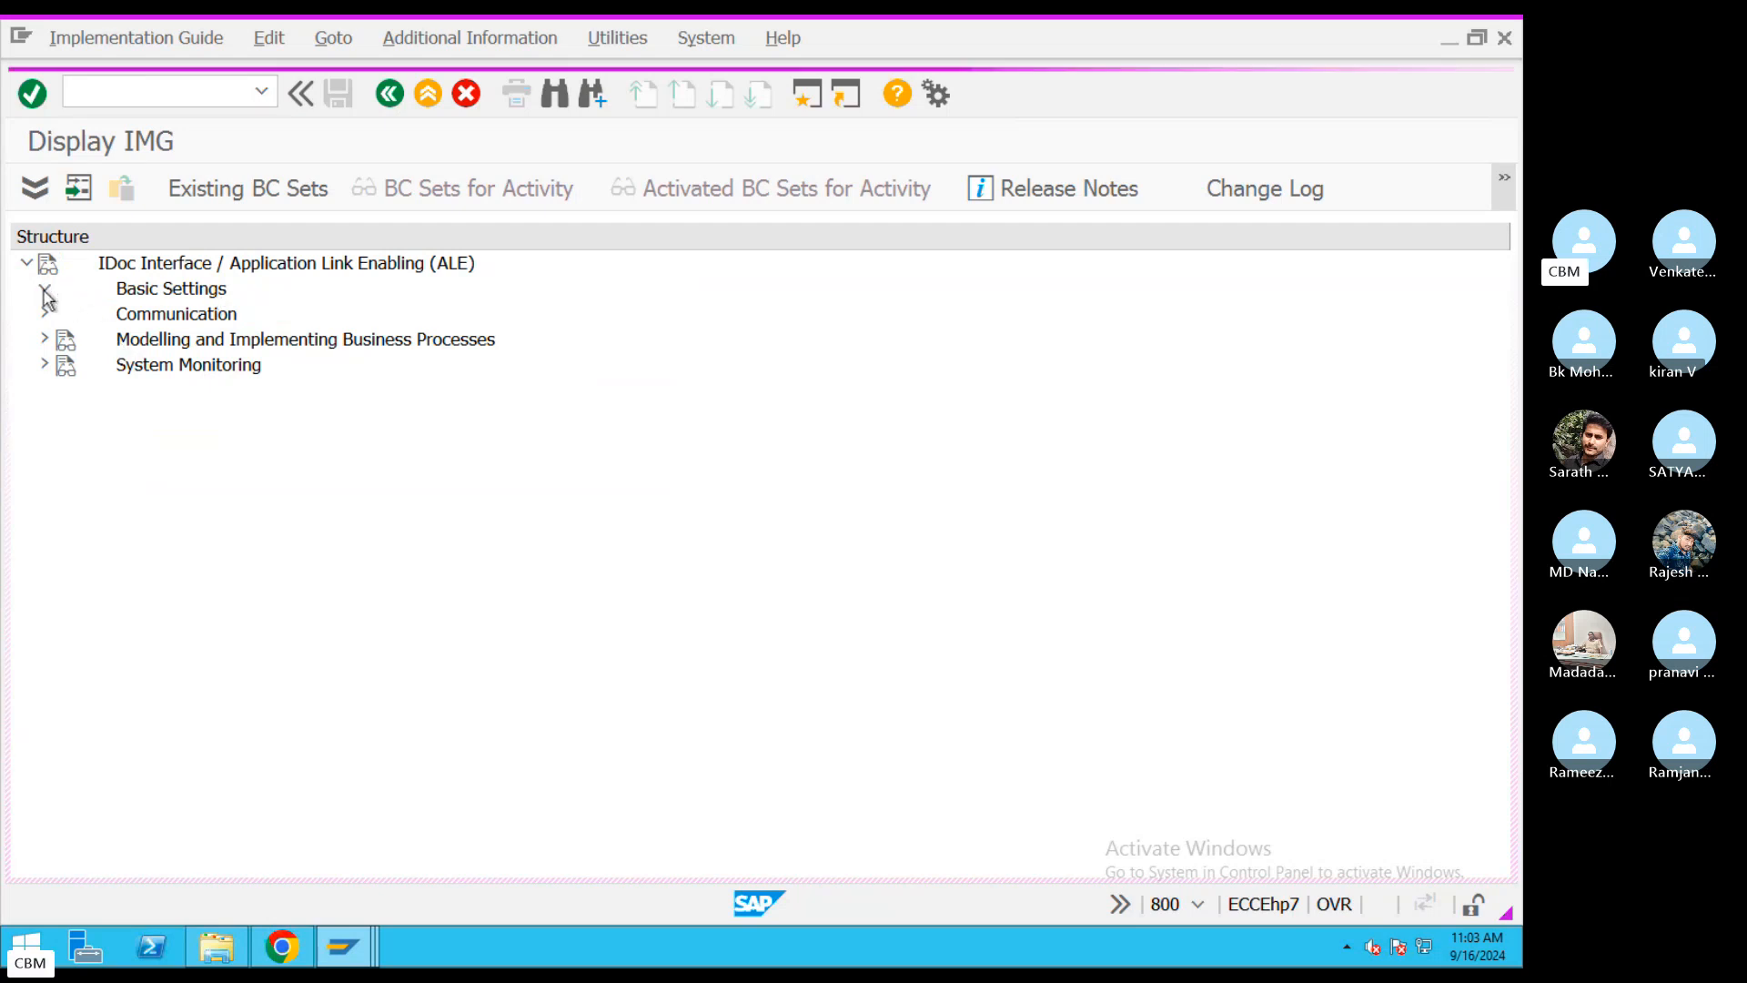
click(61, 417)
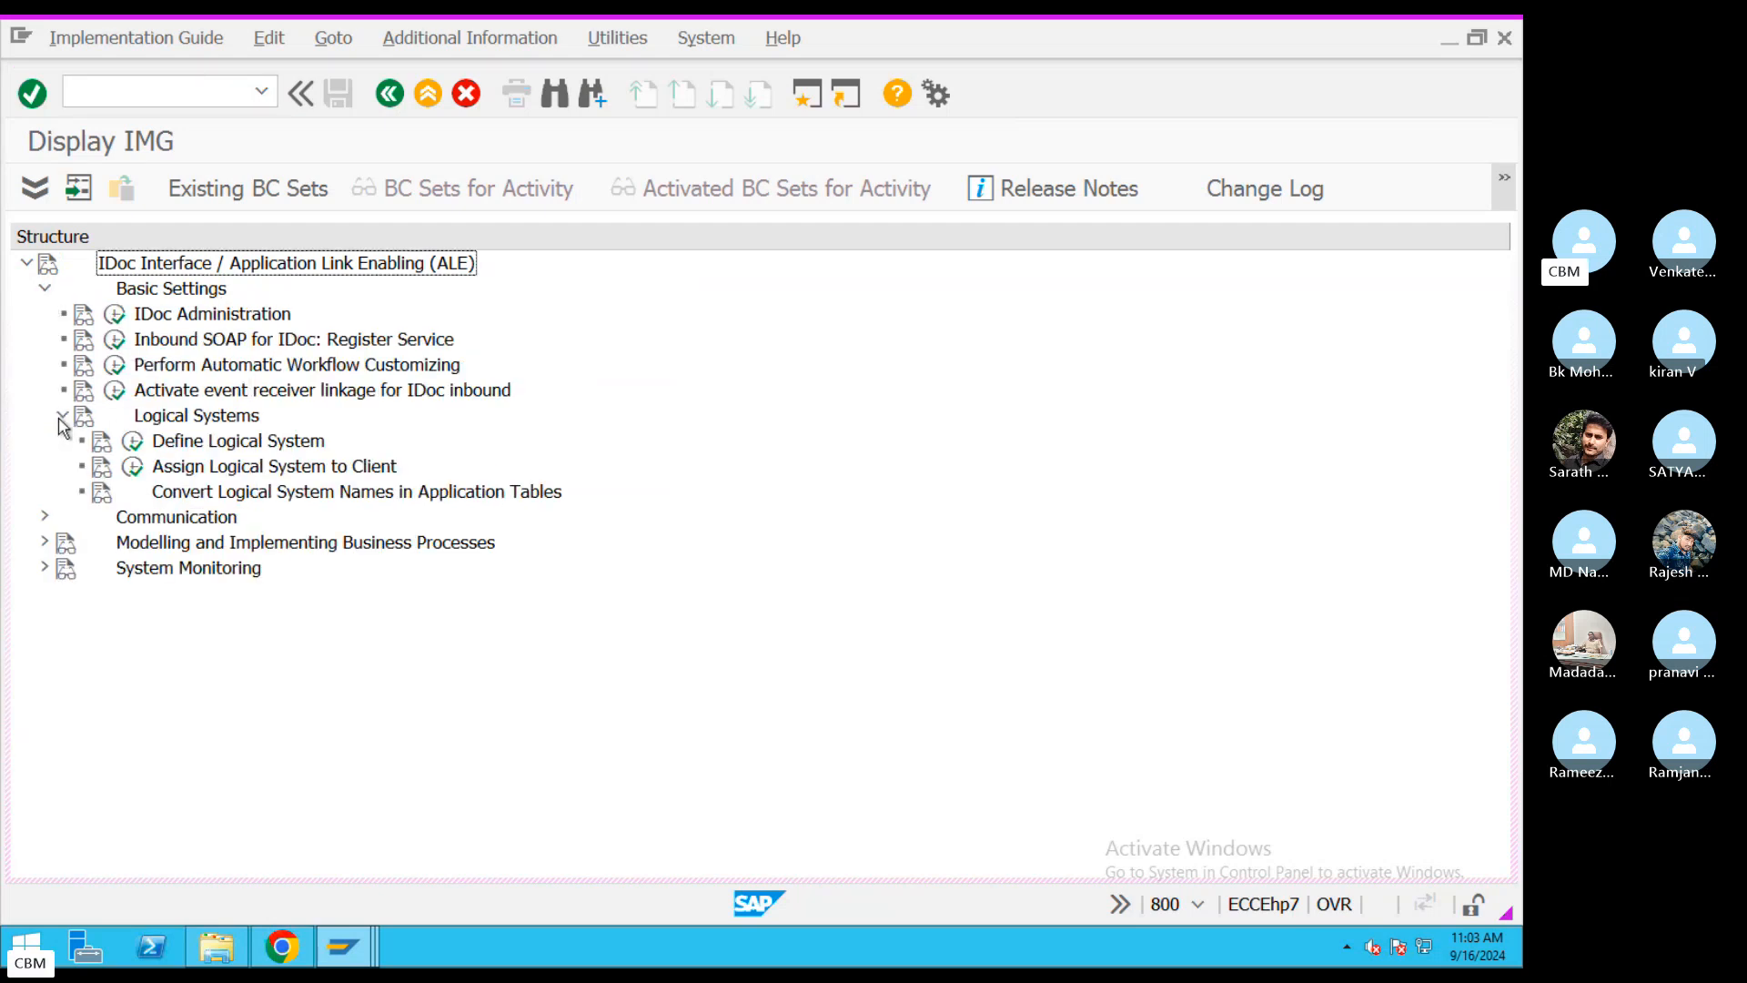
click(195, 446)
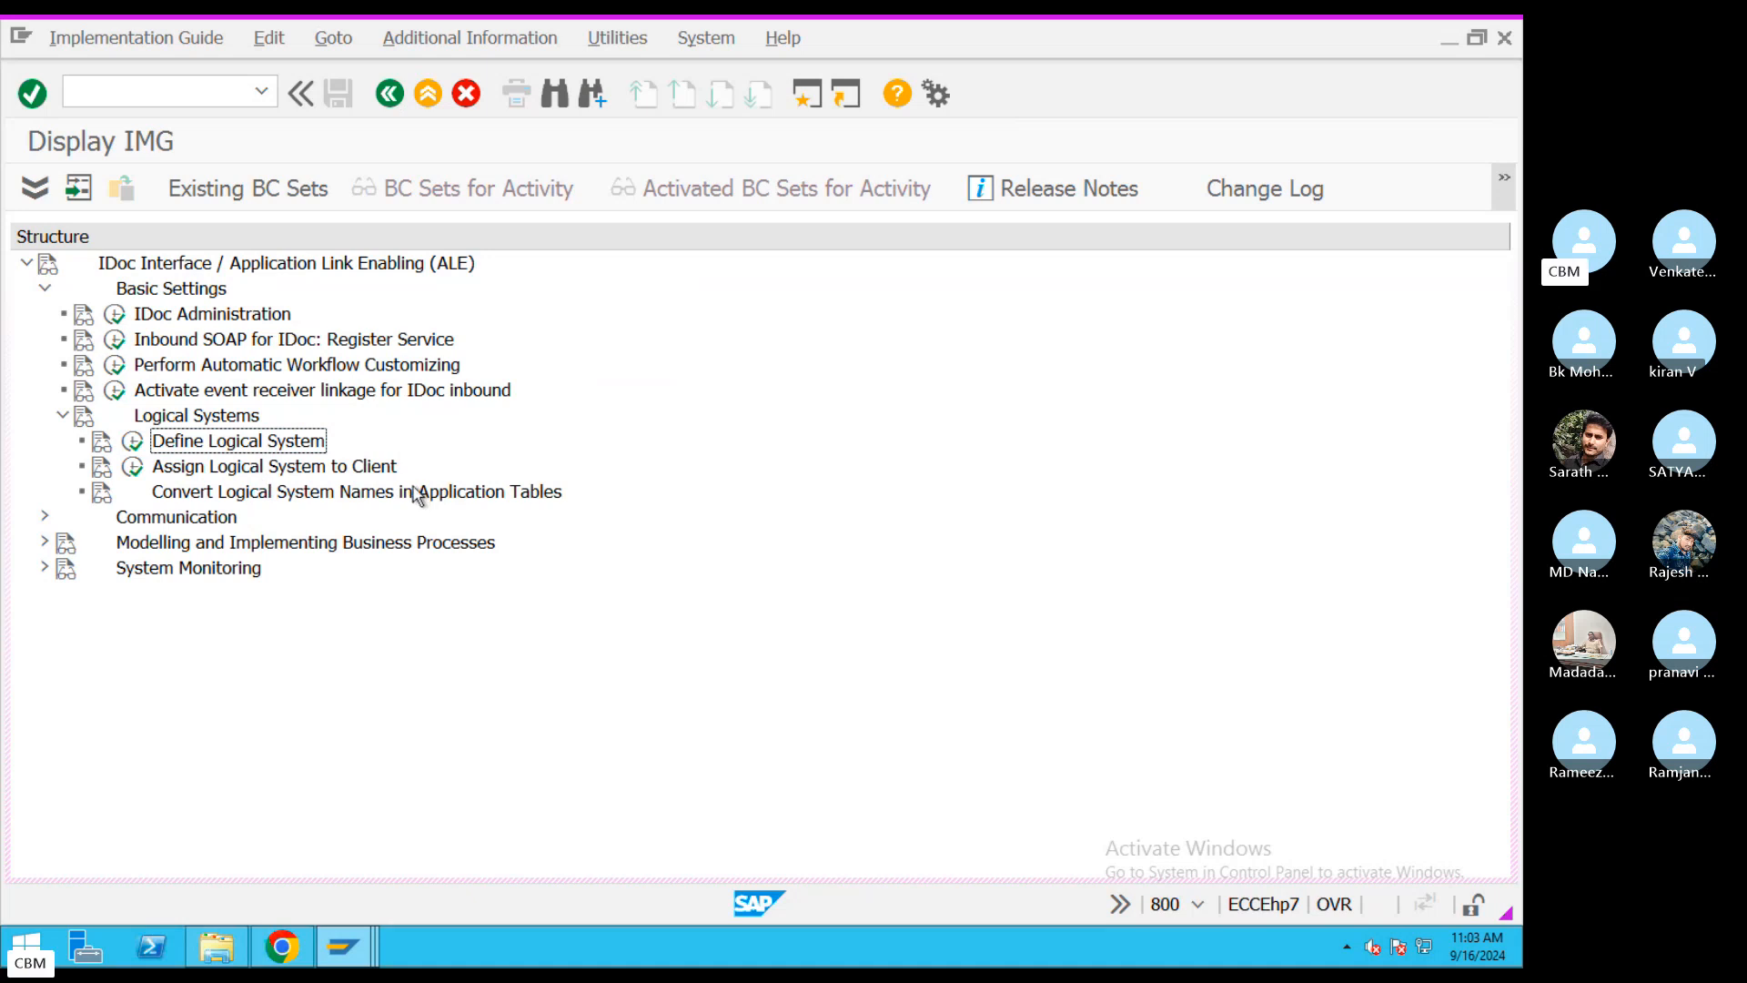
click(191, 466)
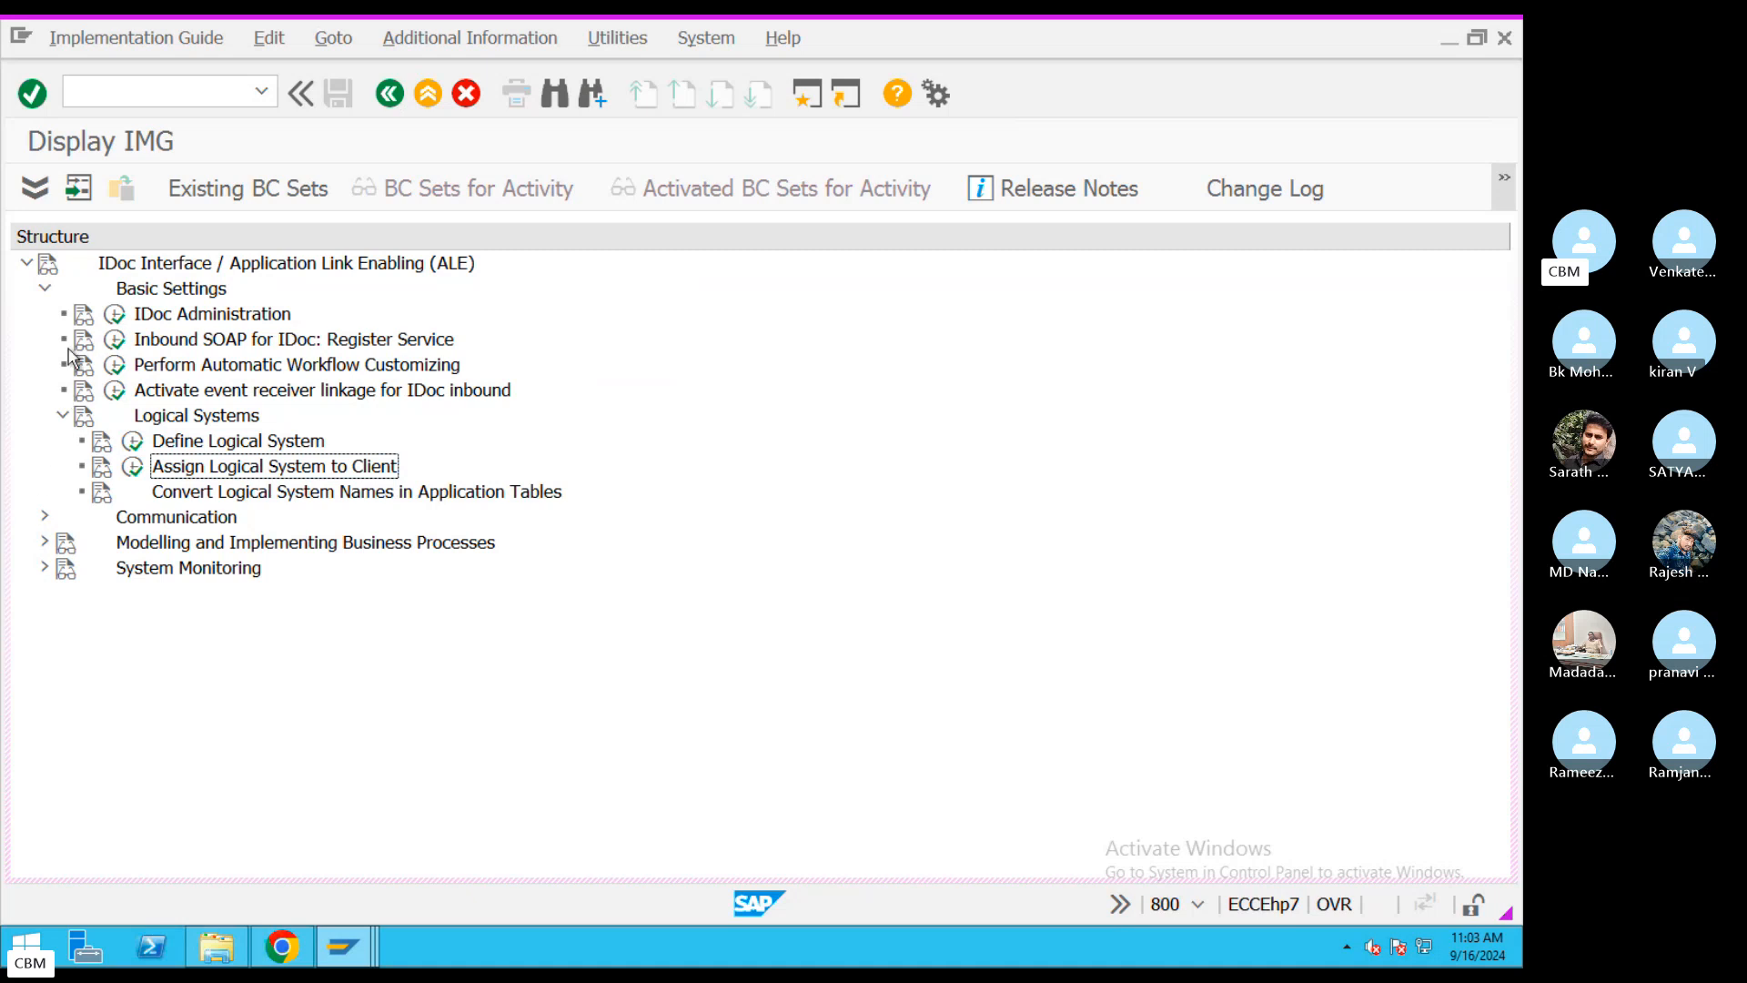
- Collapse Basic Settings, and expand Communication and the Global Organizational Units node under Modelling and Implementing Business Processes
click(44, 288)
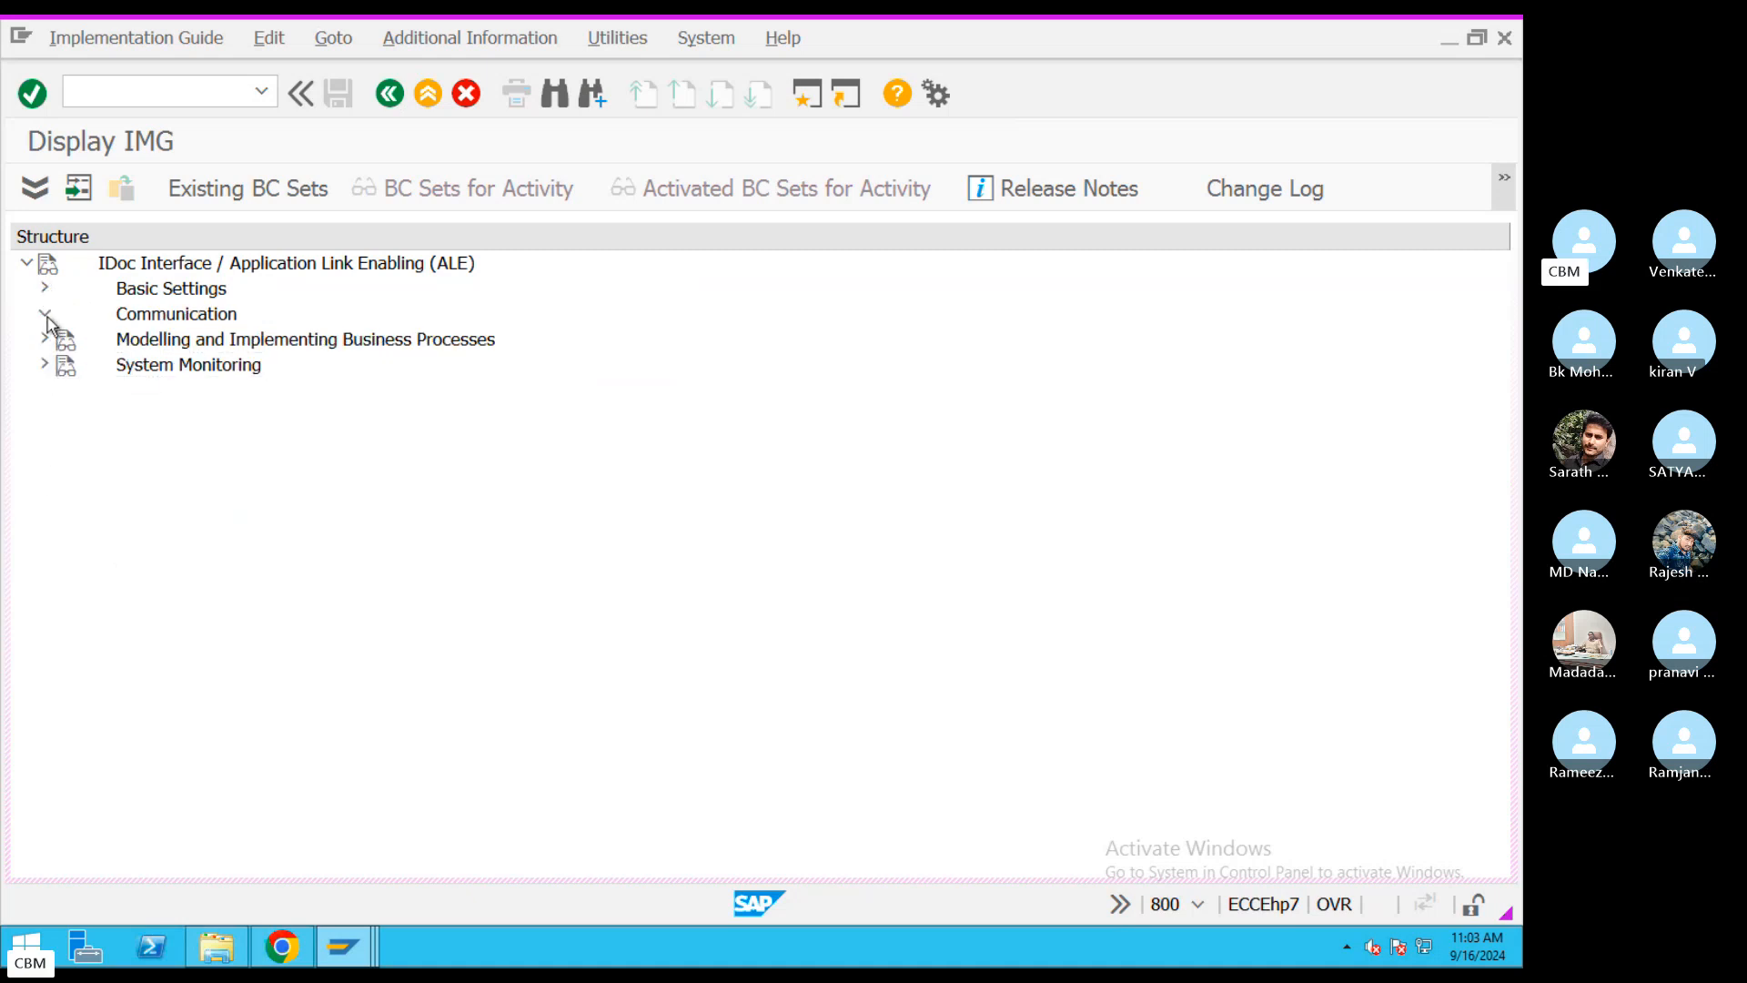
click(44, 313)
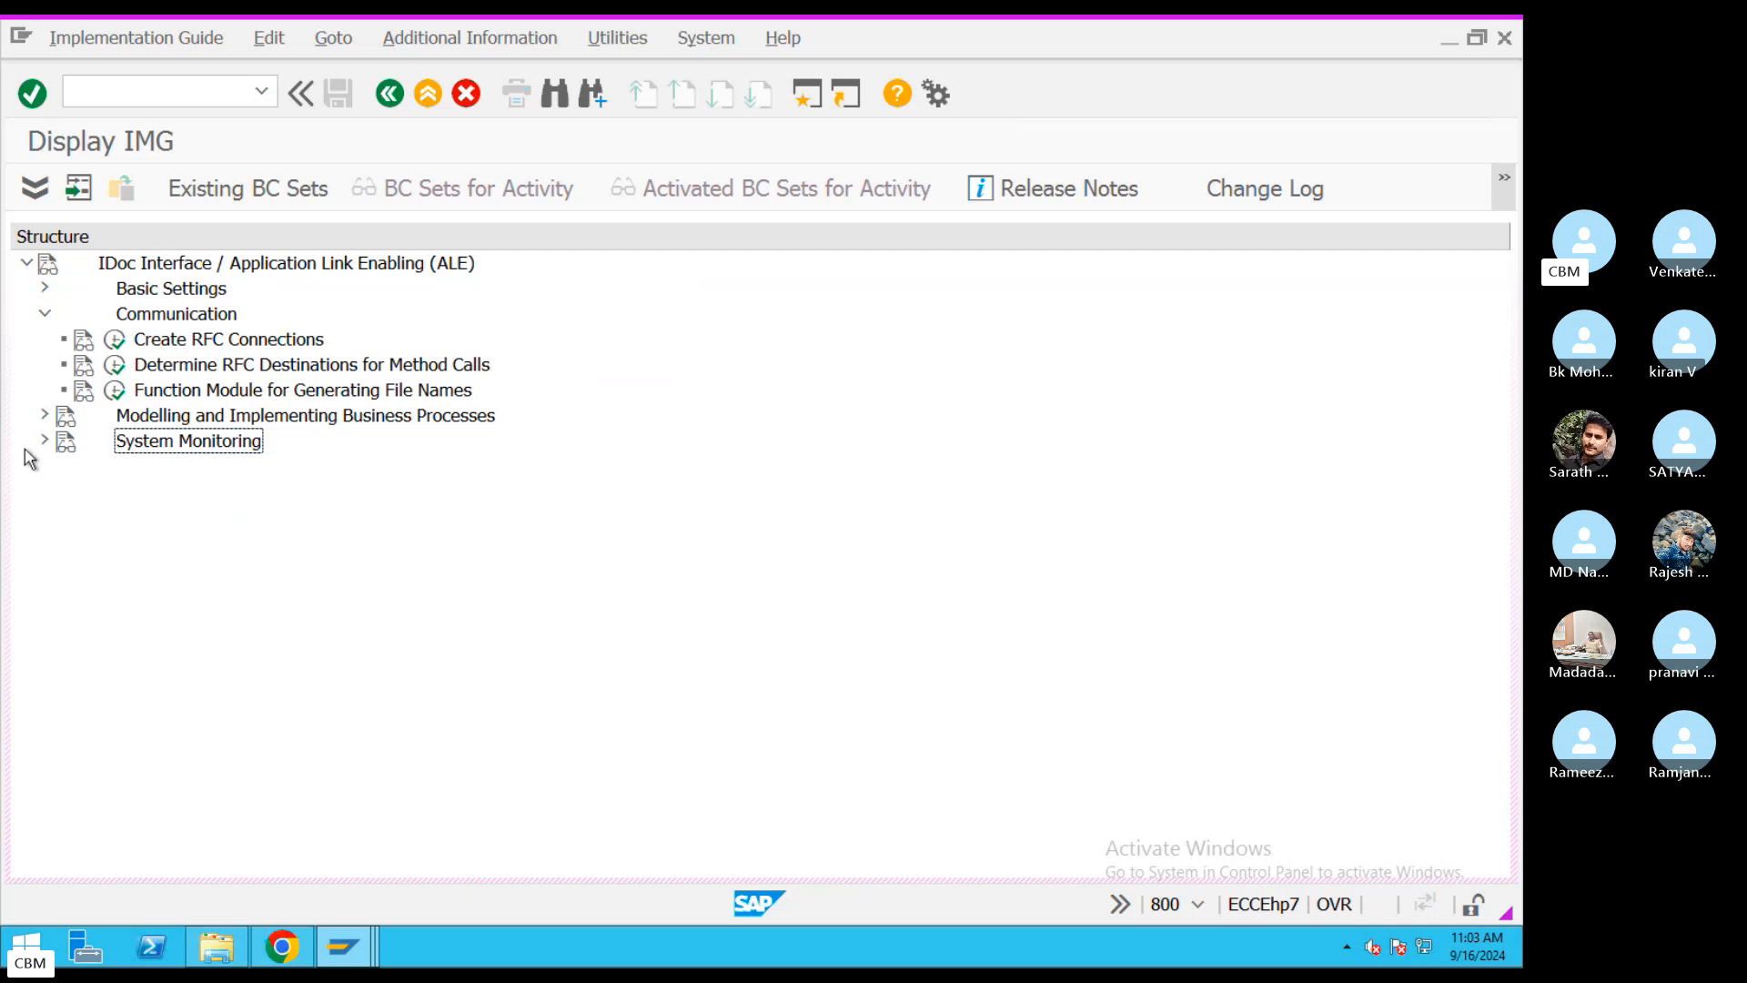
click(42, 417)
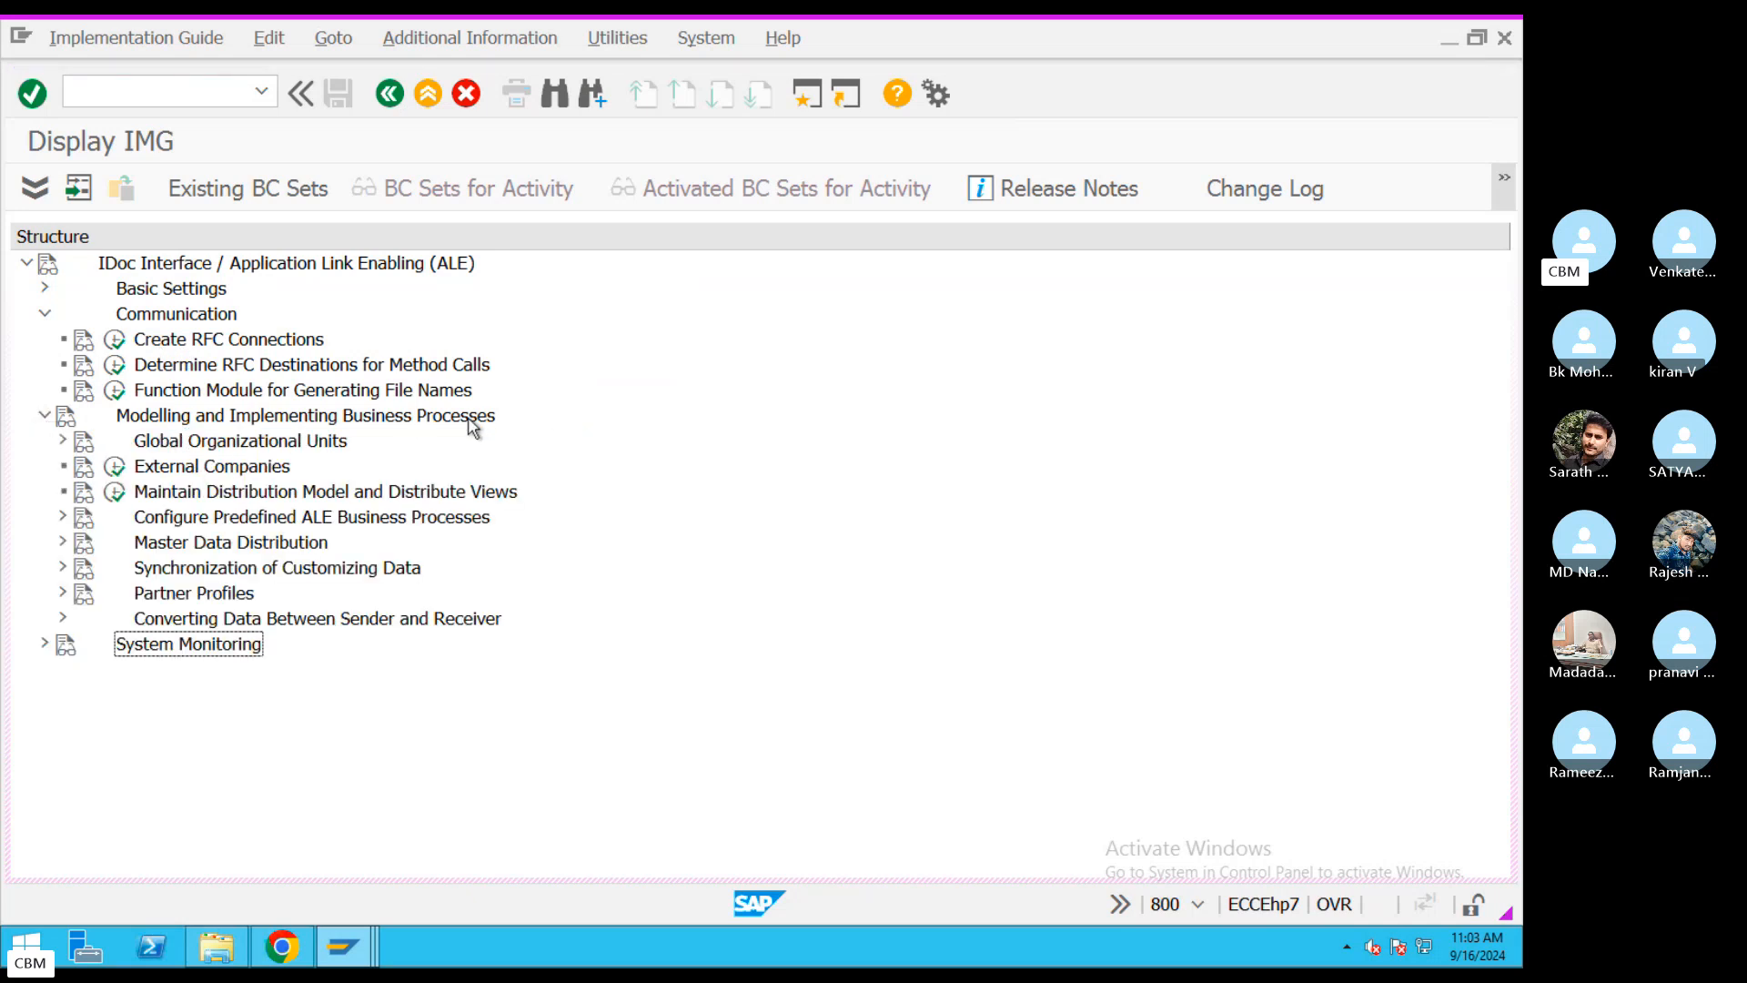
click(282, 466)
click(219, 444)
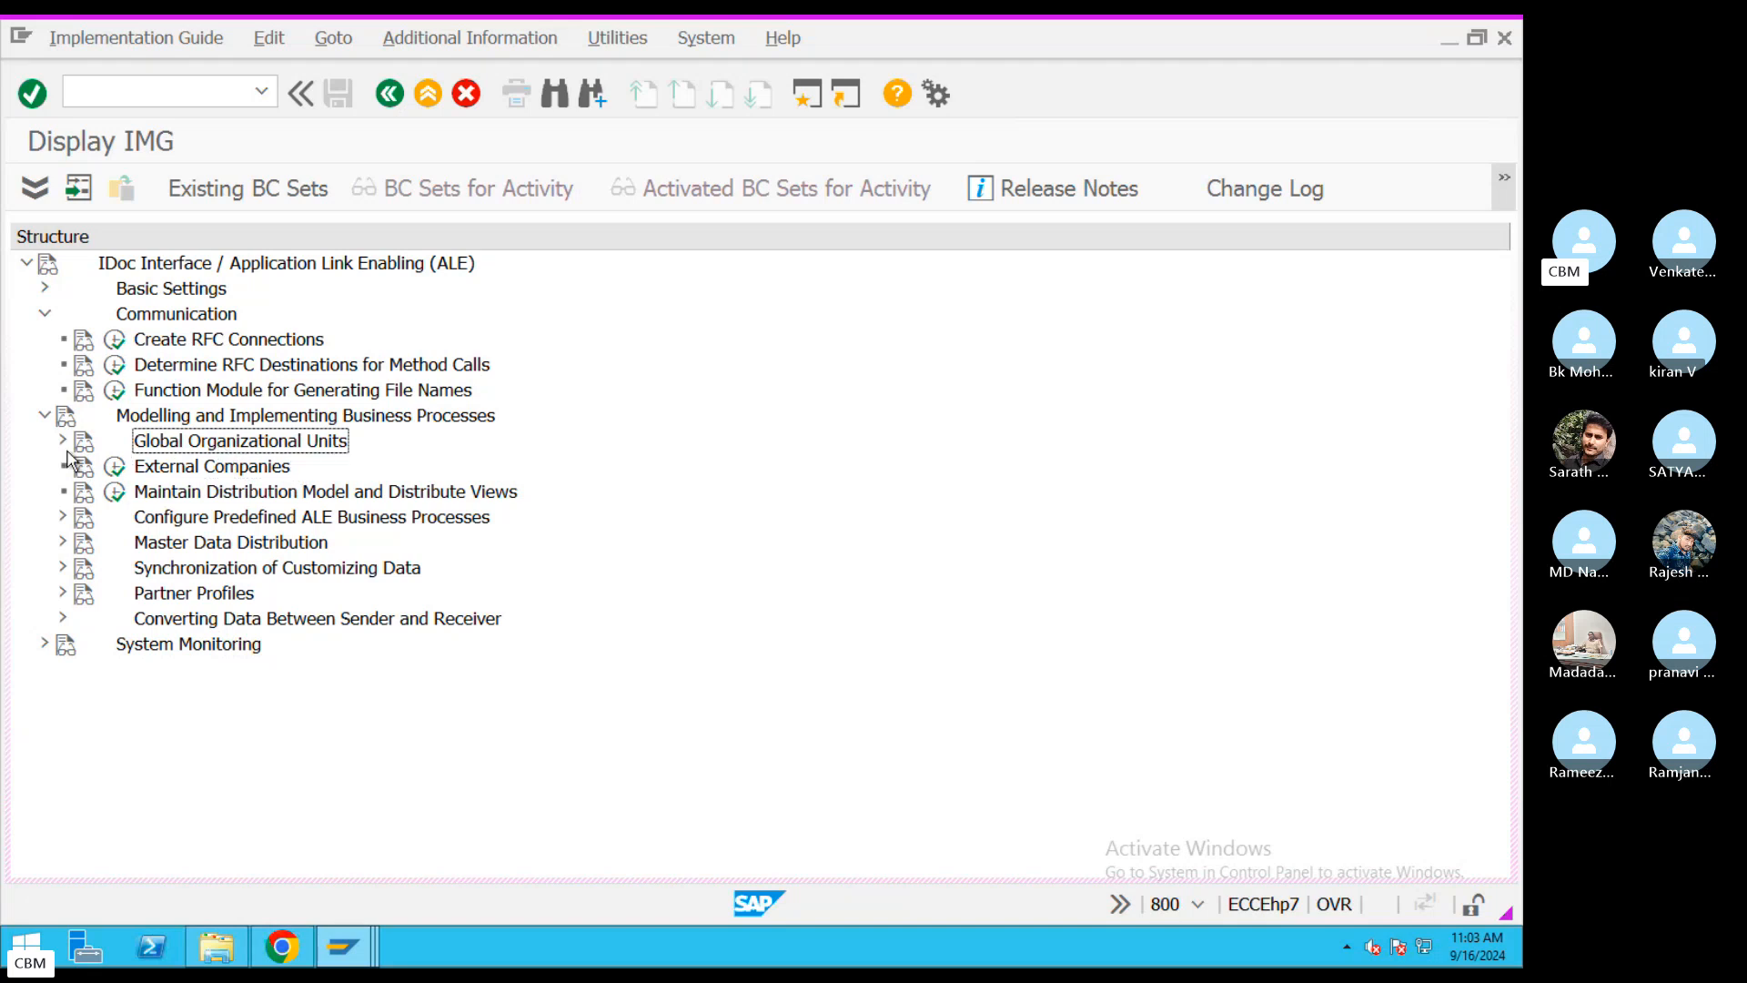
click(61, 443)
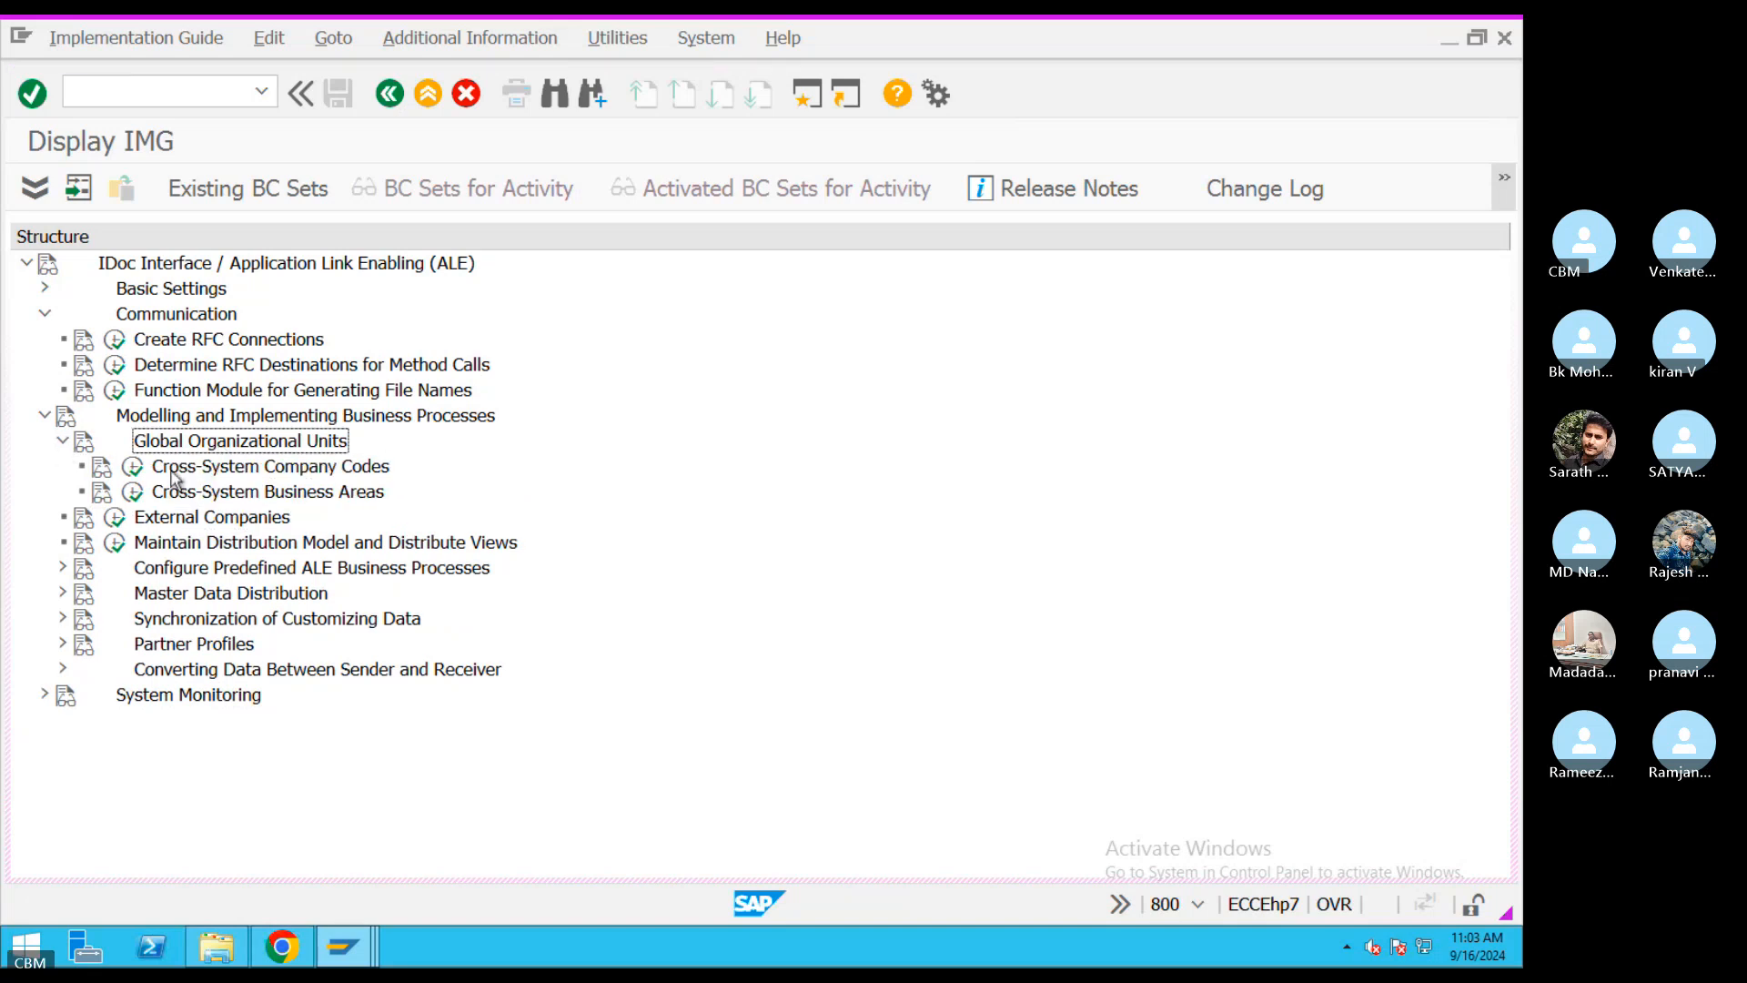
- Look up global company code SURI in the Cross-System Company Codes activity, and return to the activity list
click(174, 477)
click(133, 467)
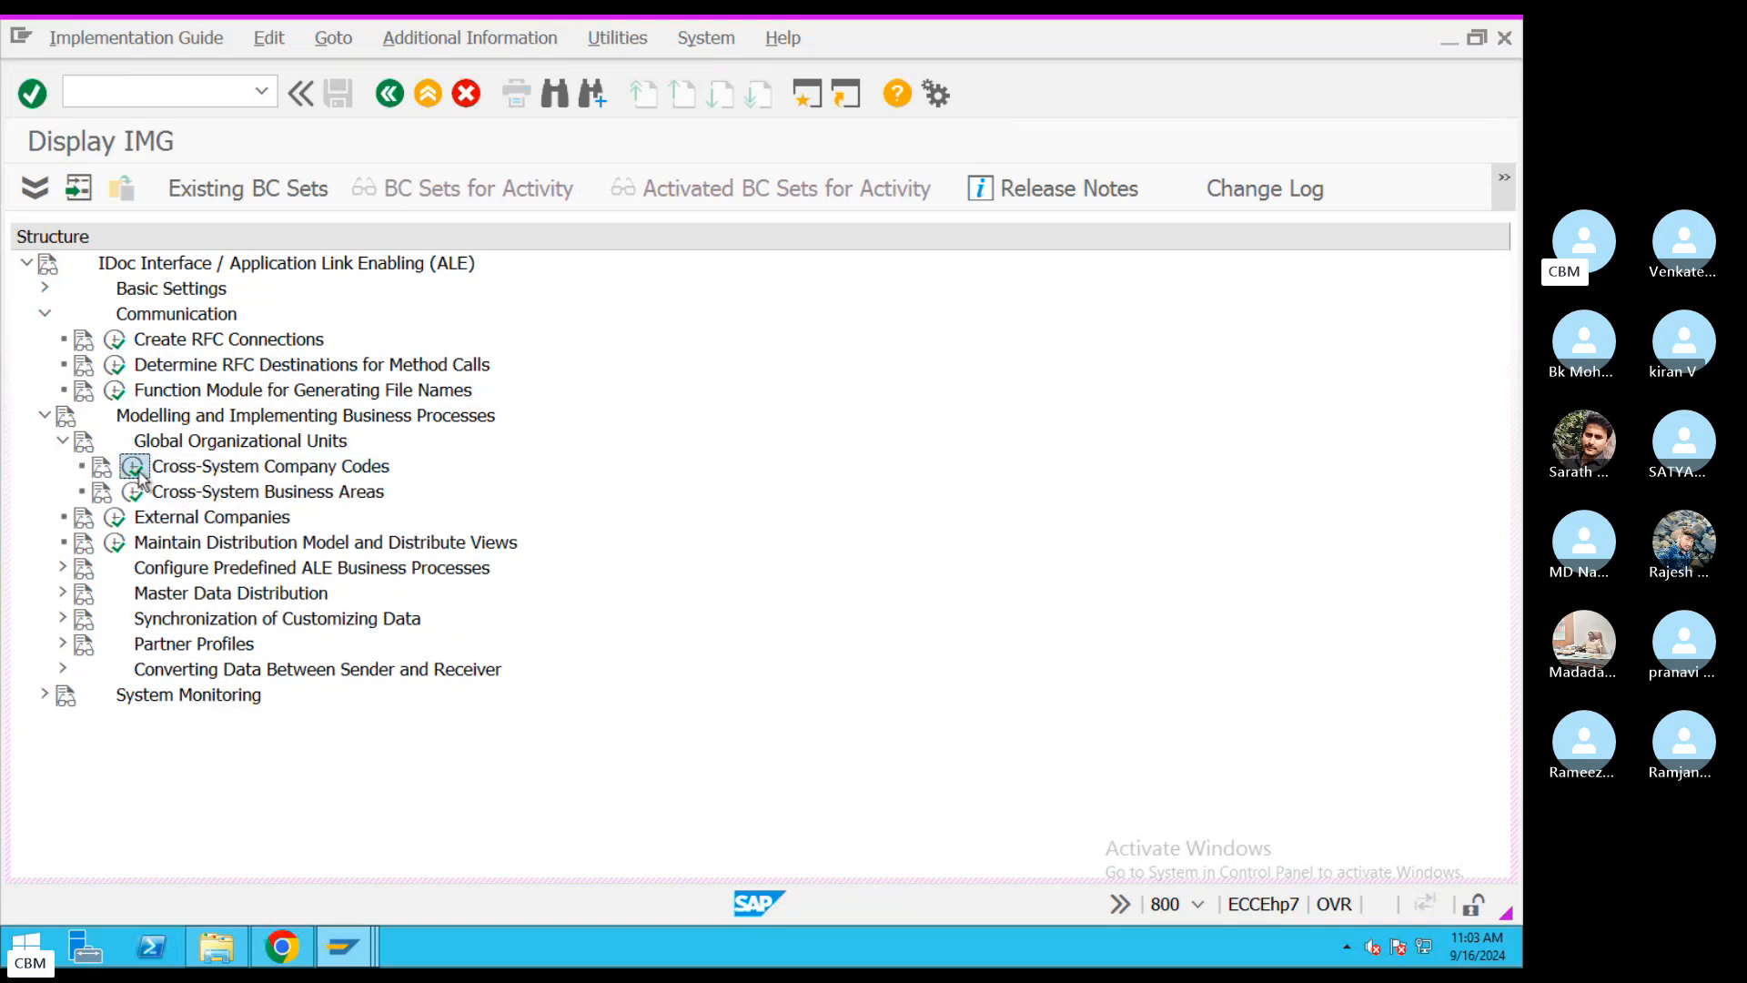
double_click(154, 289)
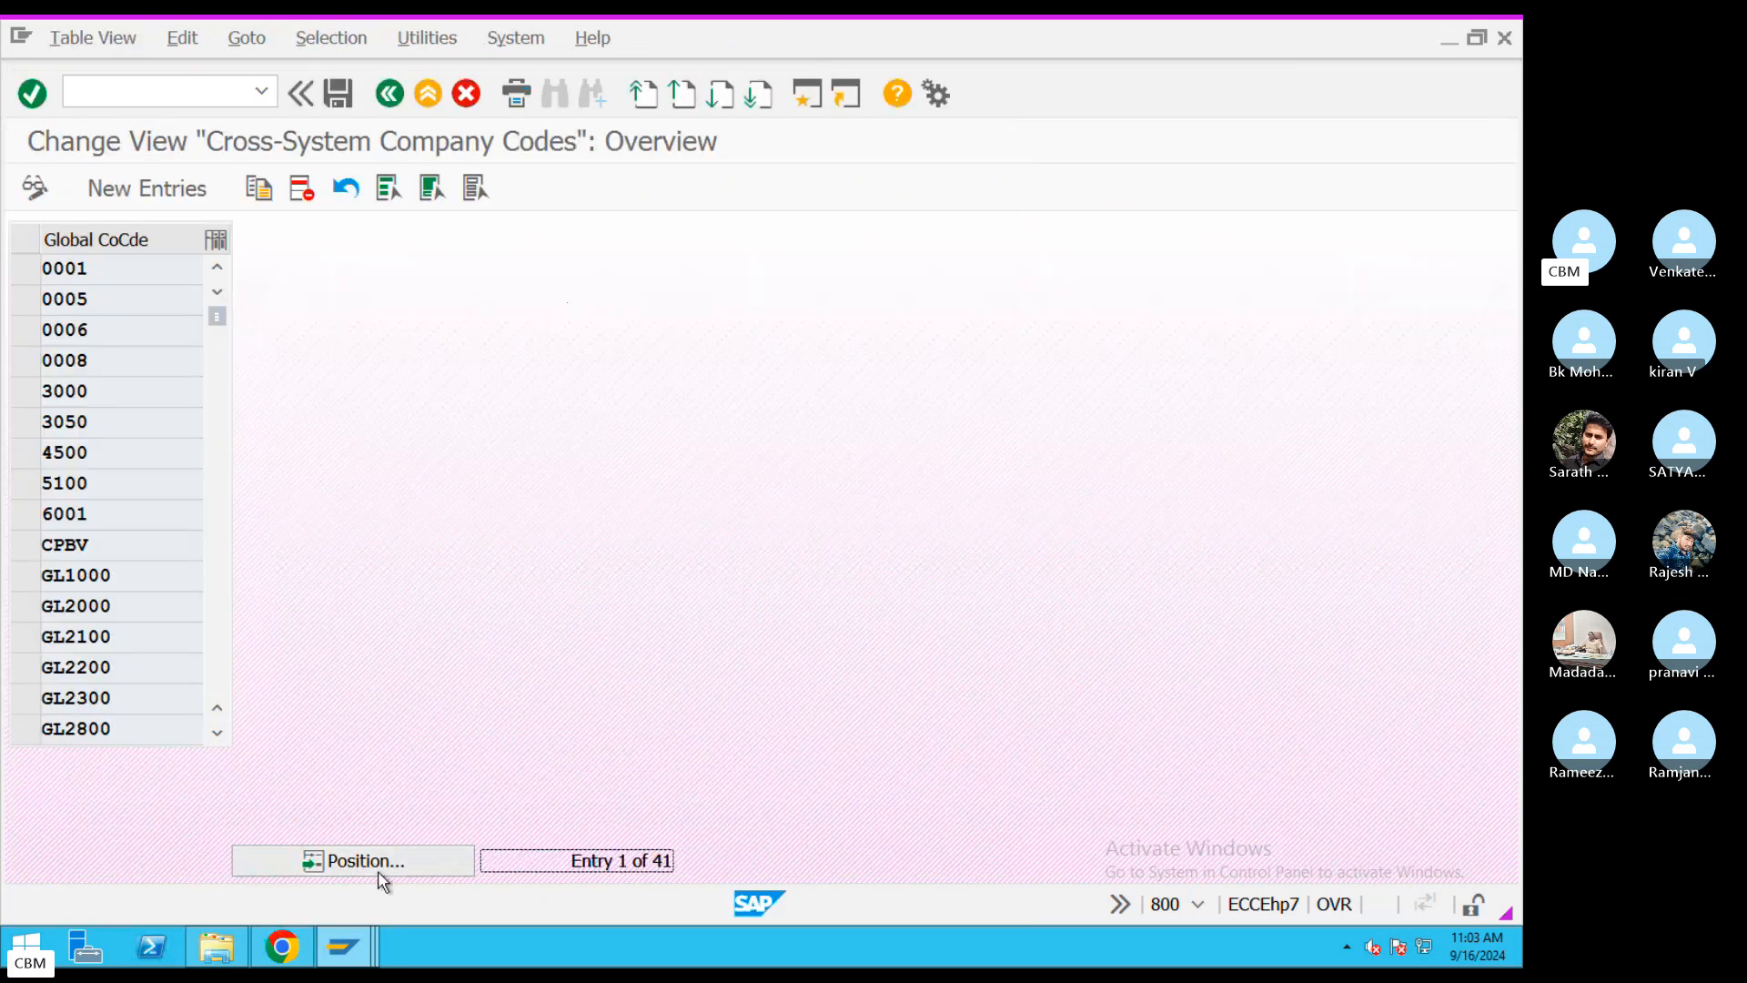
click(375, 861)
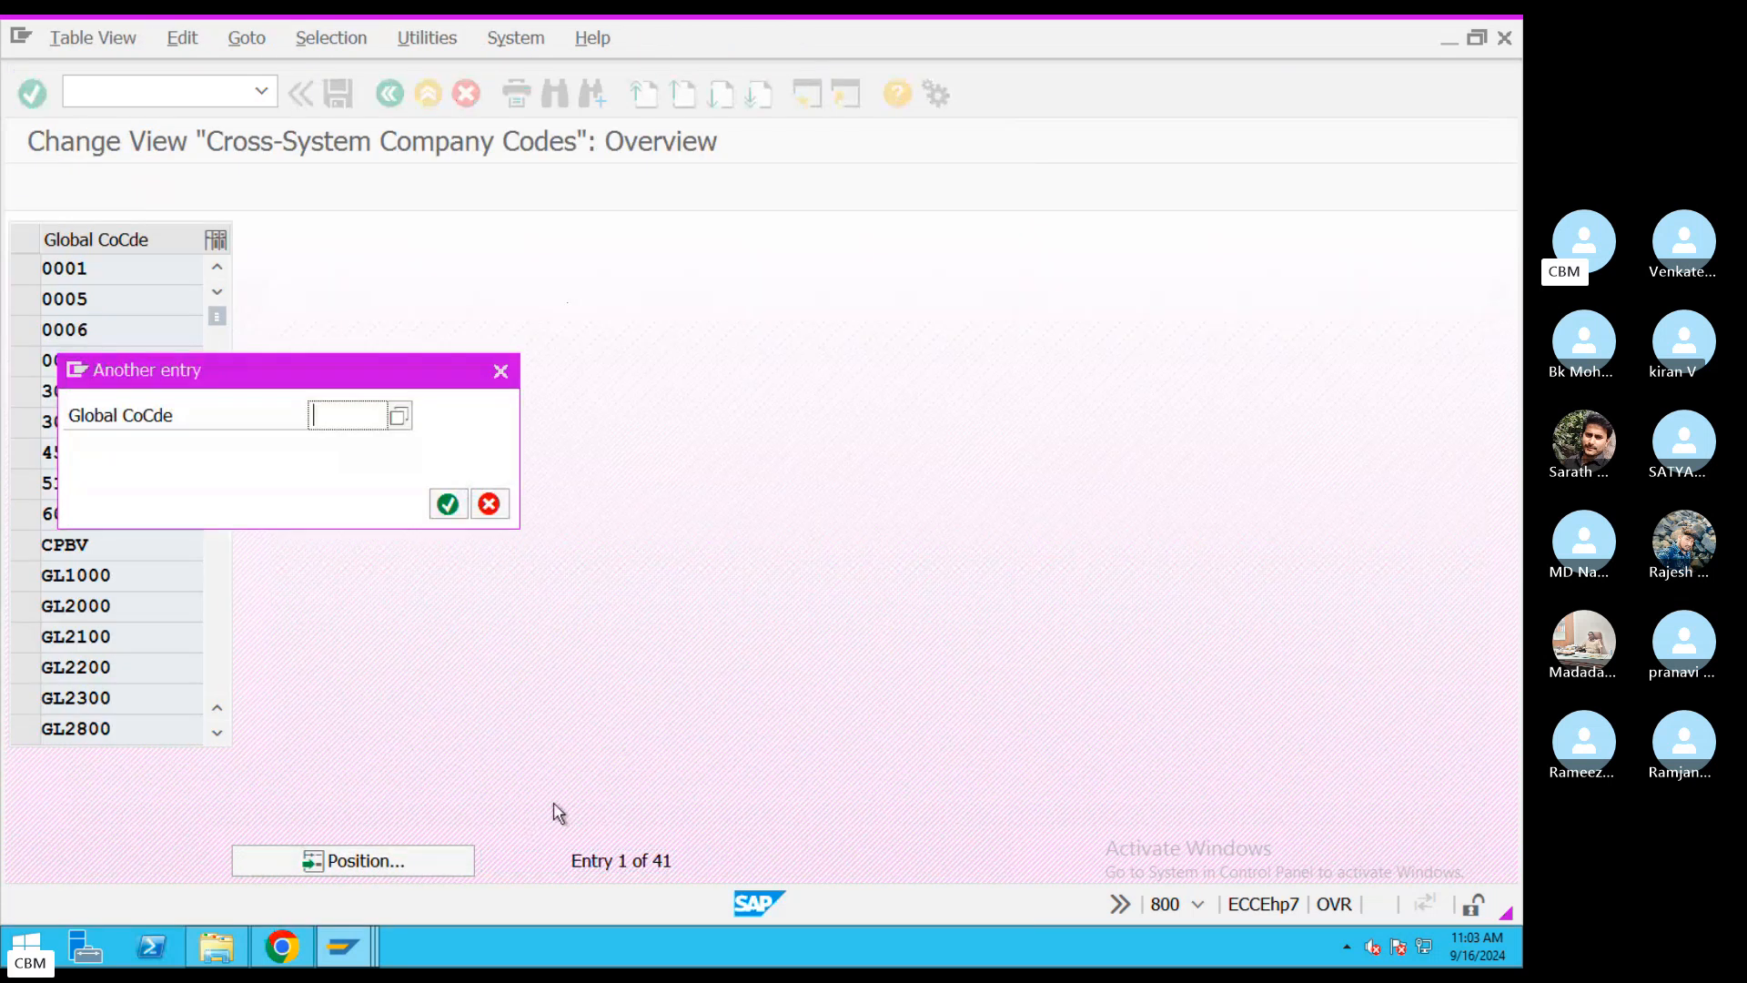
text(SURI)
key(Return)
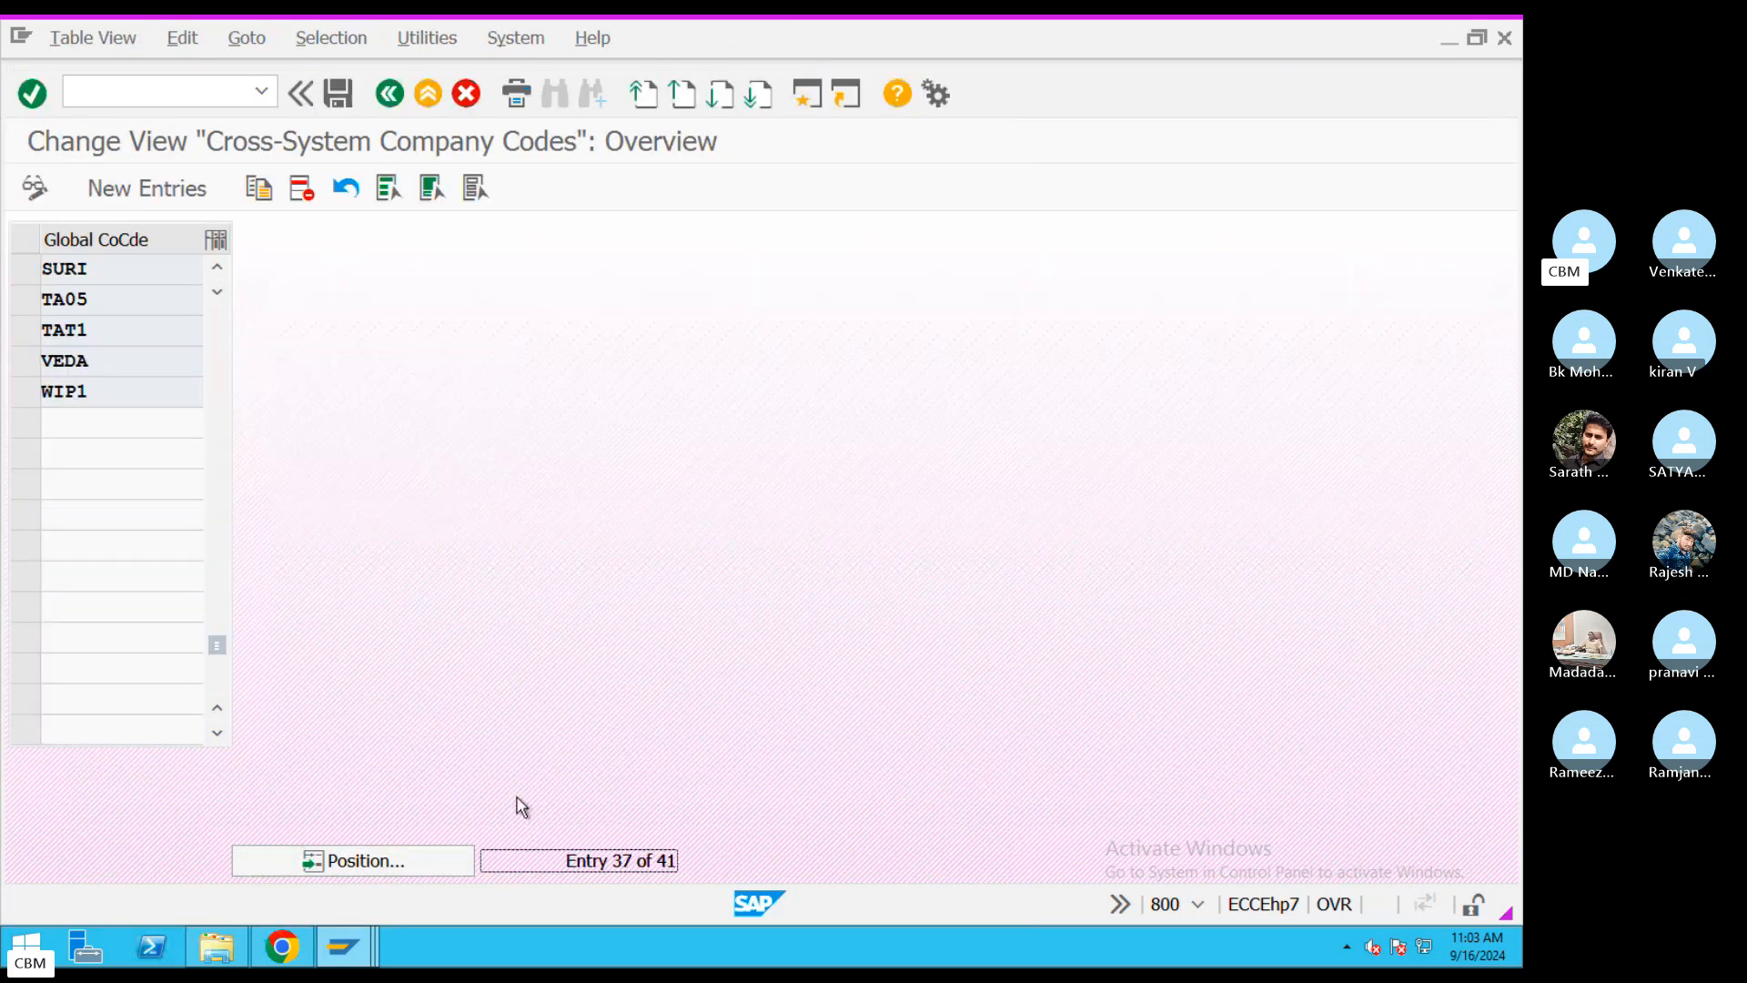
click(27, 268)
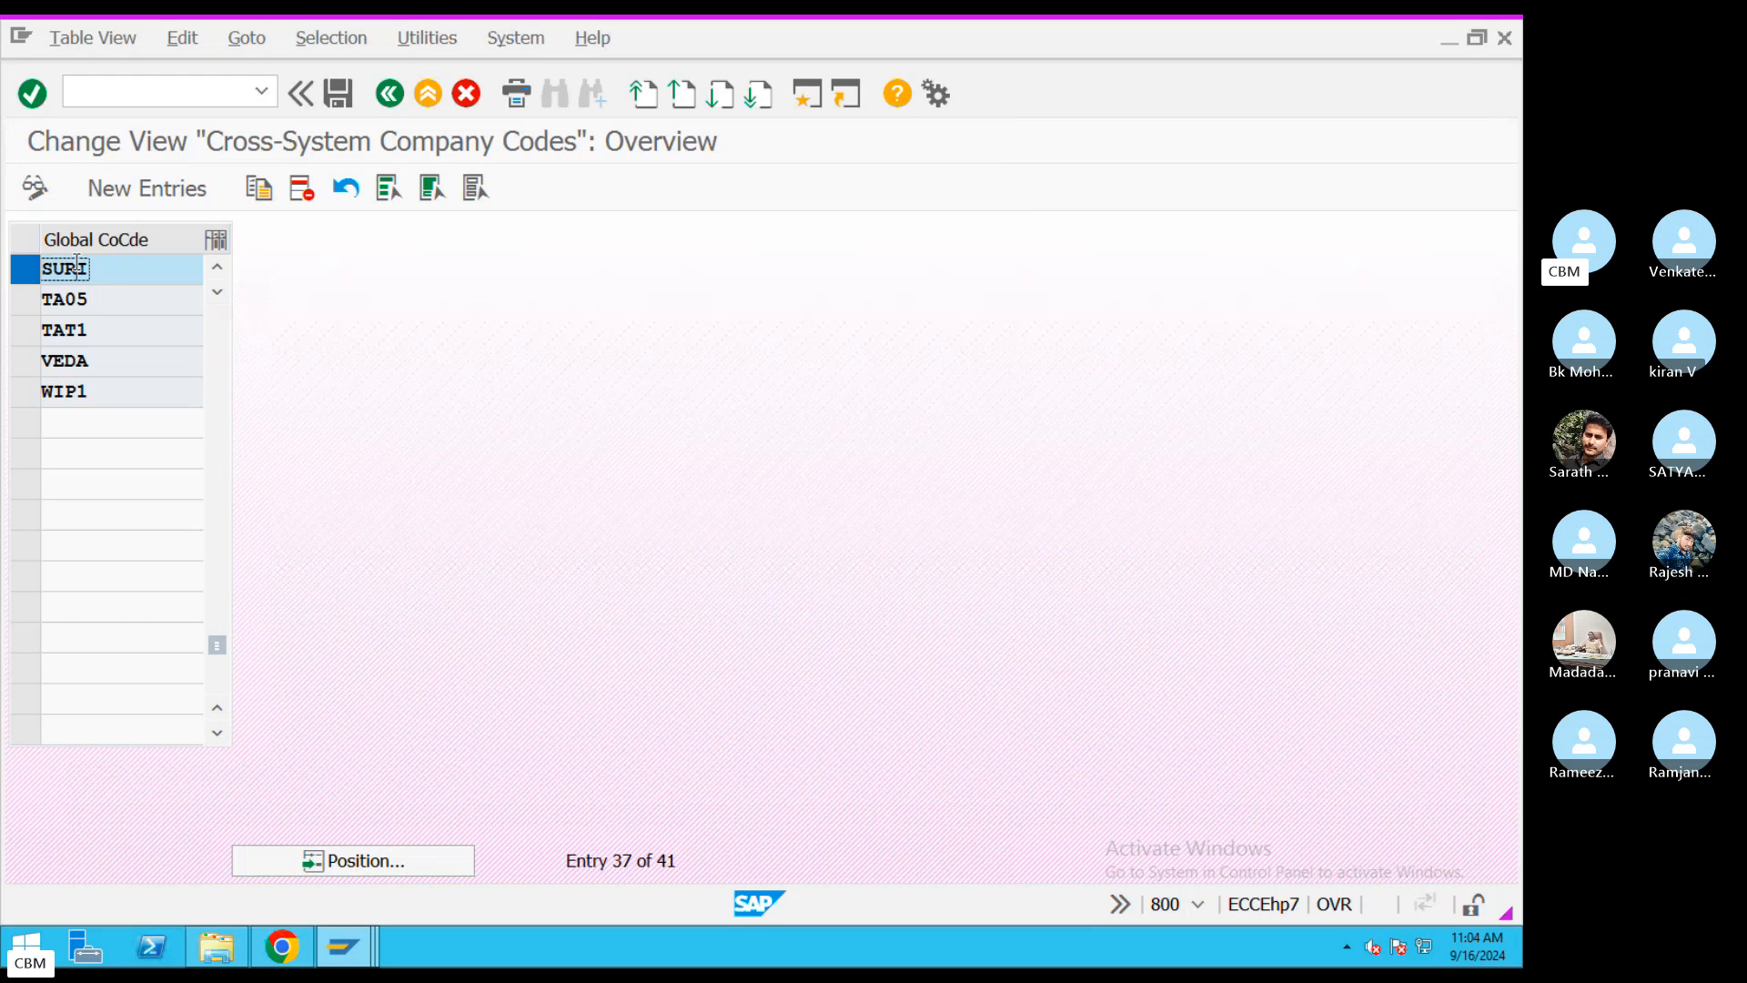
click(390, 93)
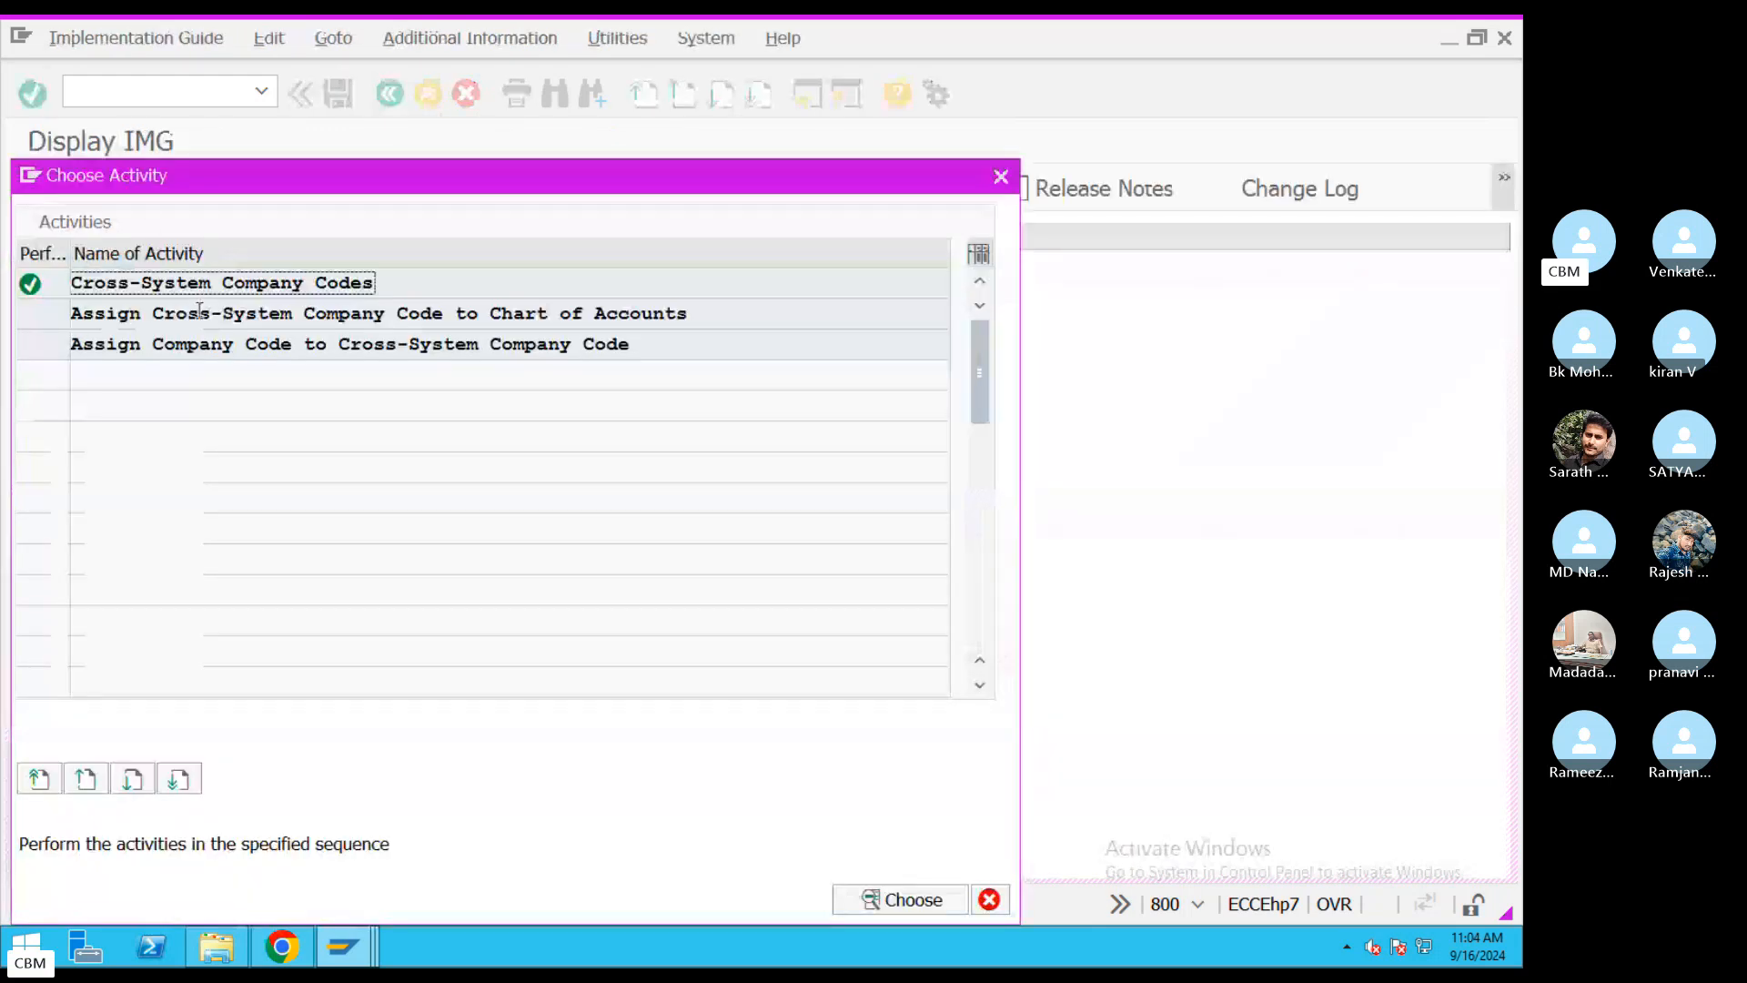
- Check the target chart of accounts for SURI in Assign Cross-System Company Code to Chart of Accounts, and return to the activity list
click(198, 312)
double_click(198, 311)
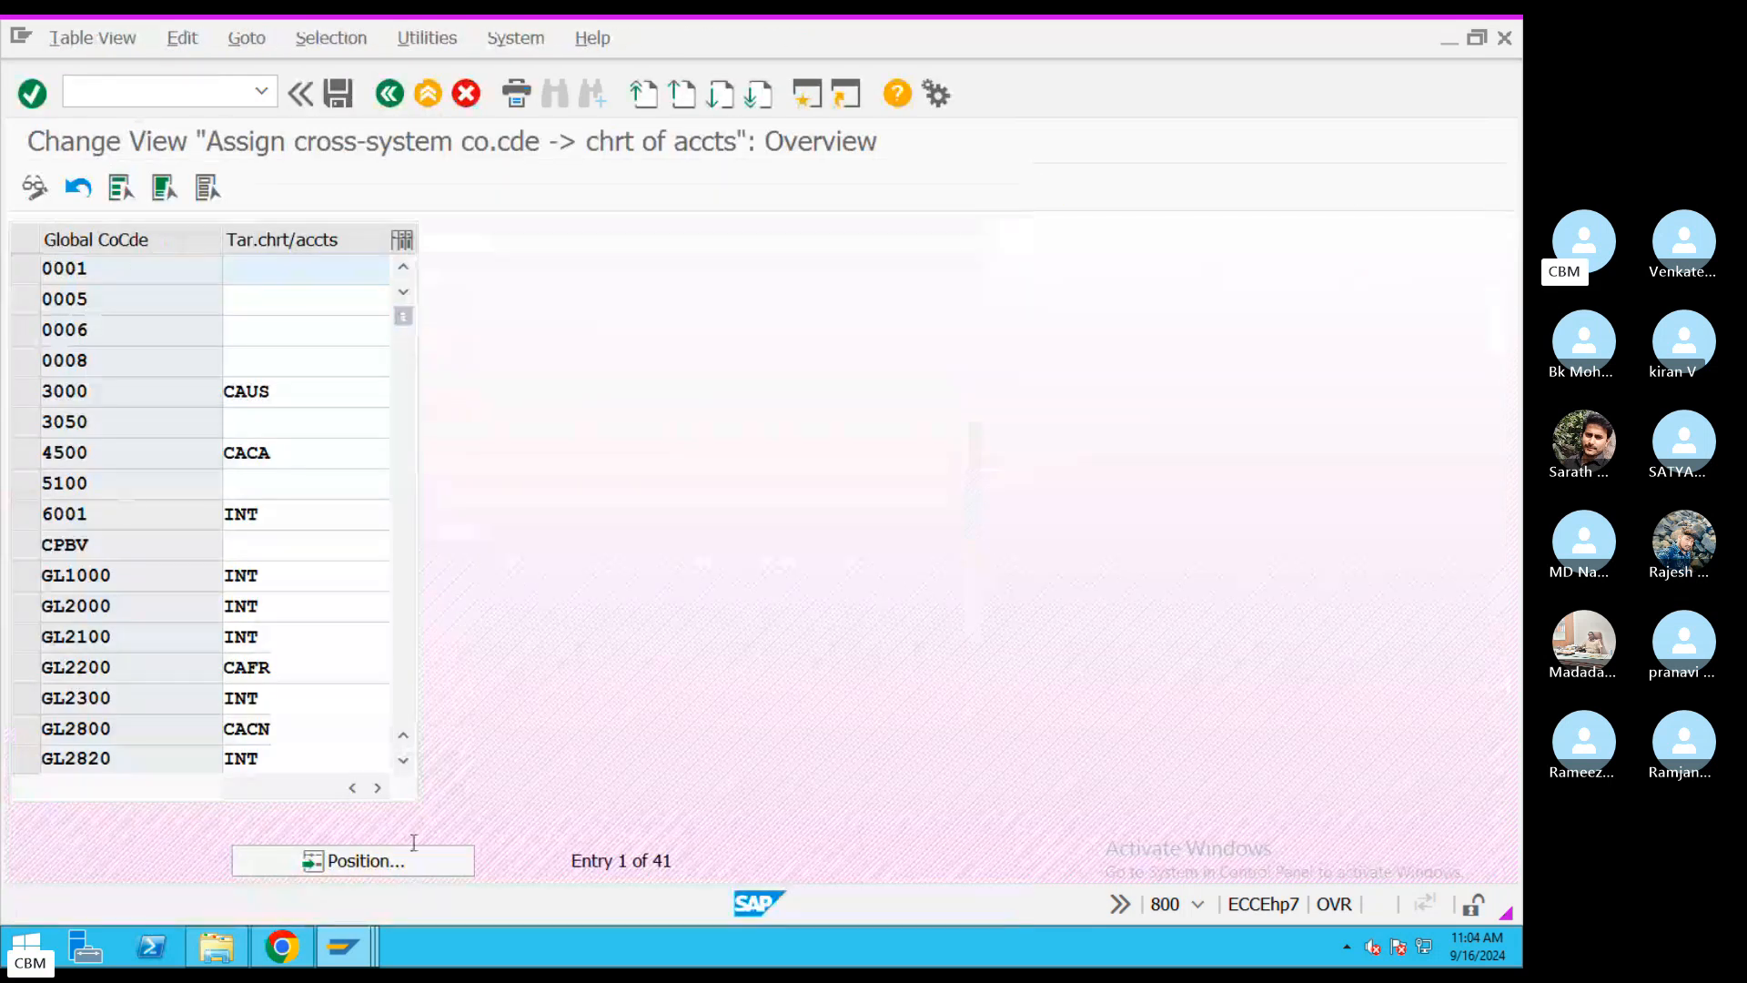
click(382, 860)
text(s)
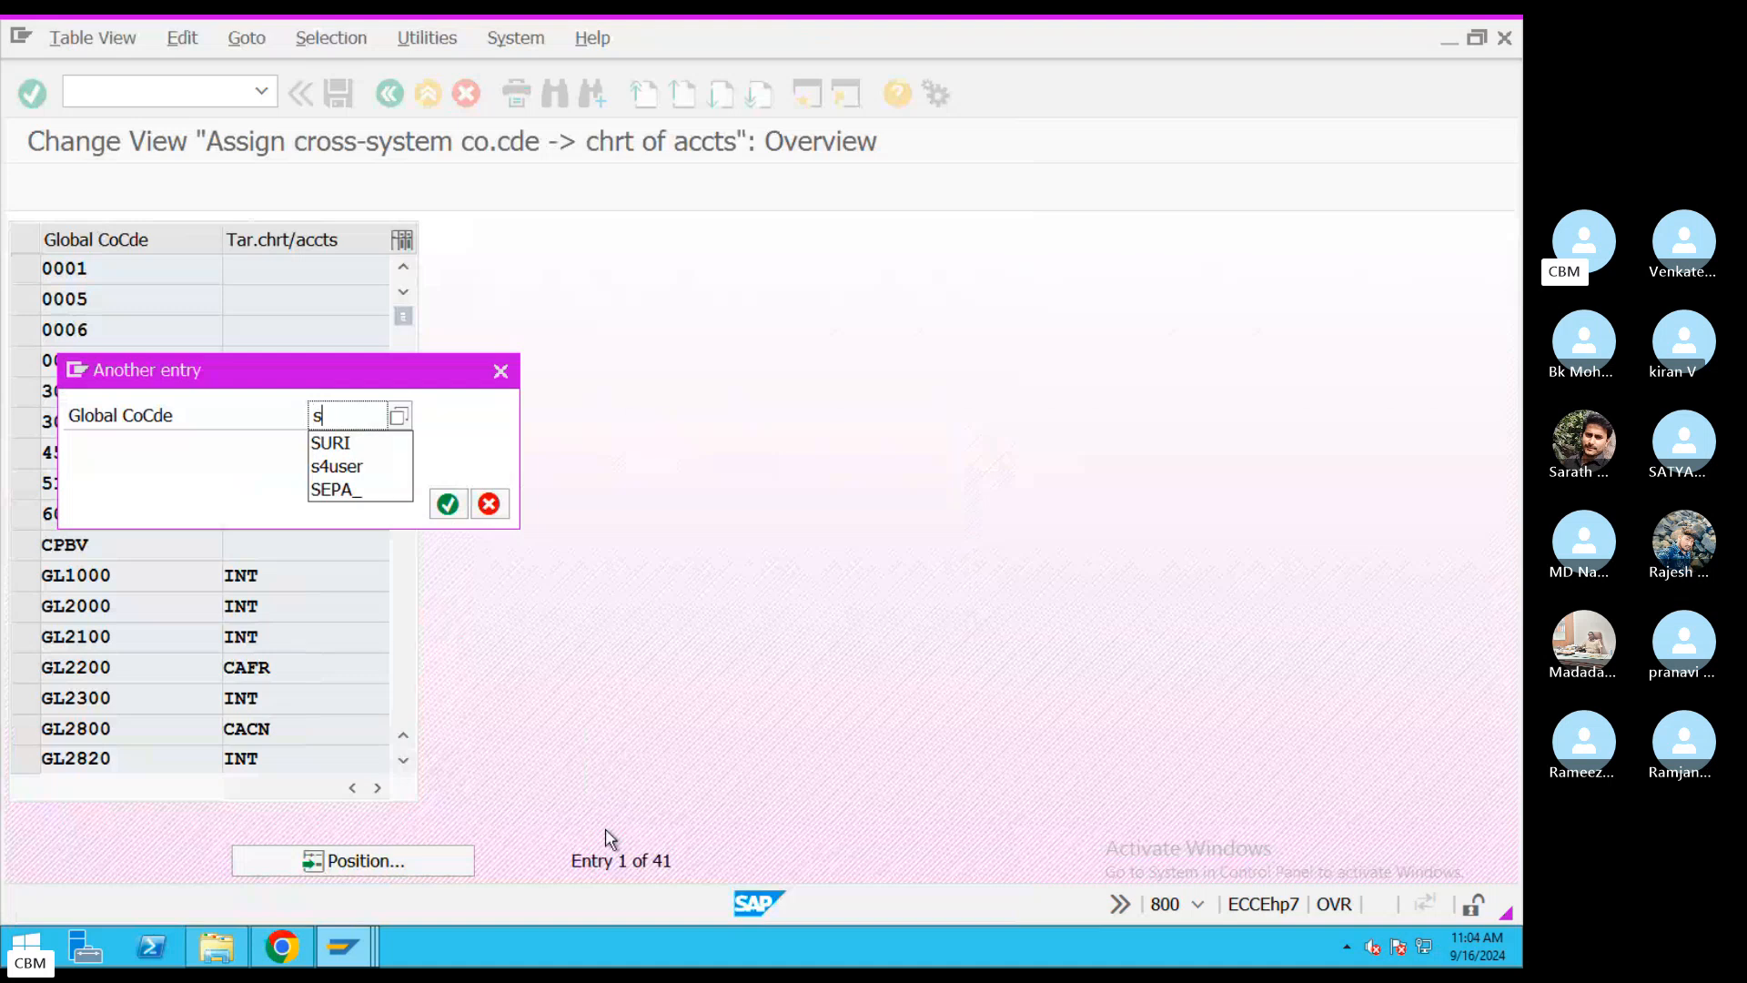
text(uri)
key(Return)
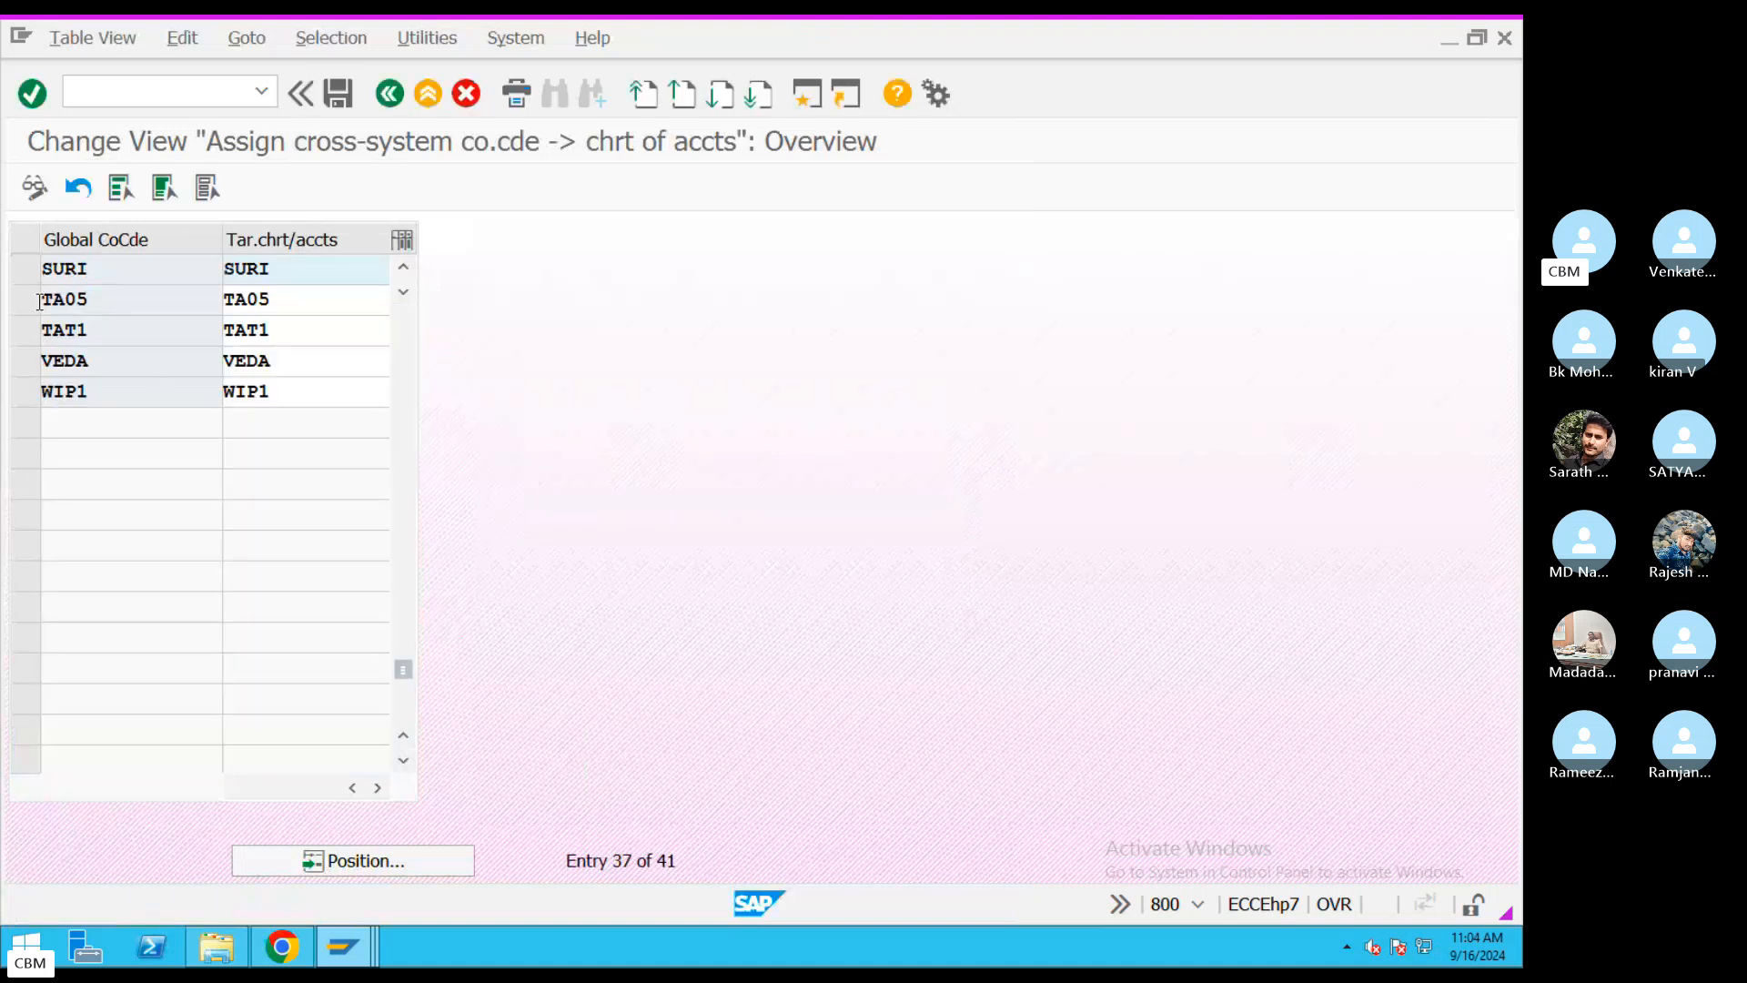
click(24, 268)
click(389, 93)
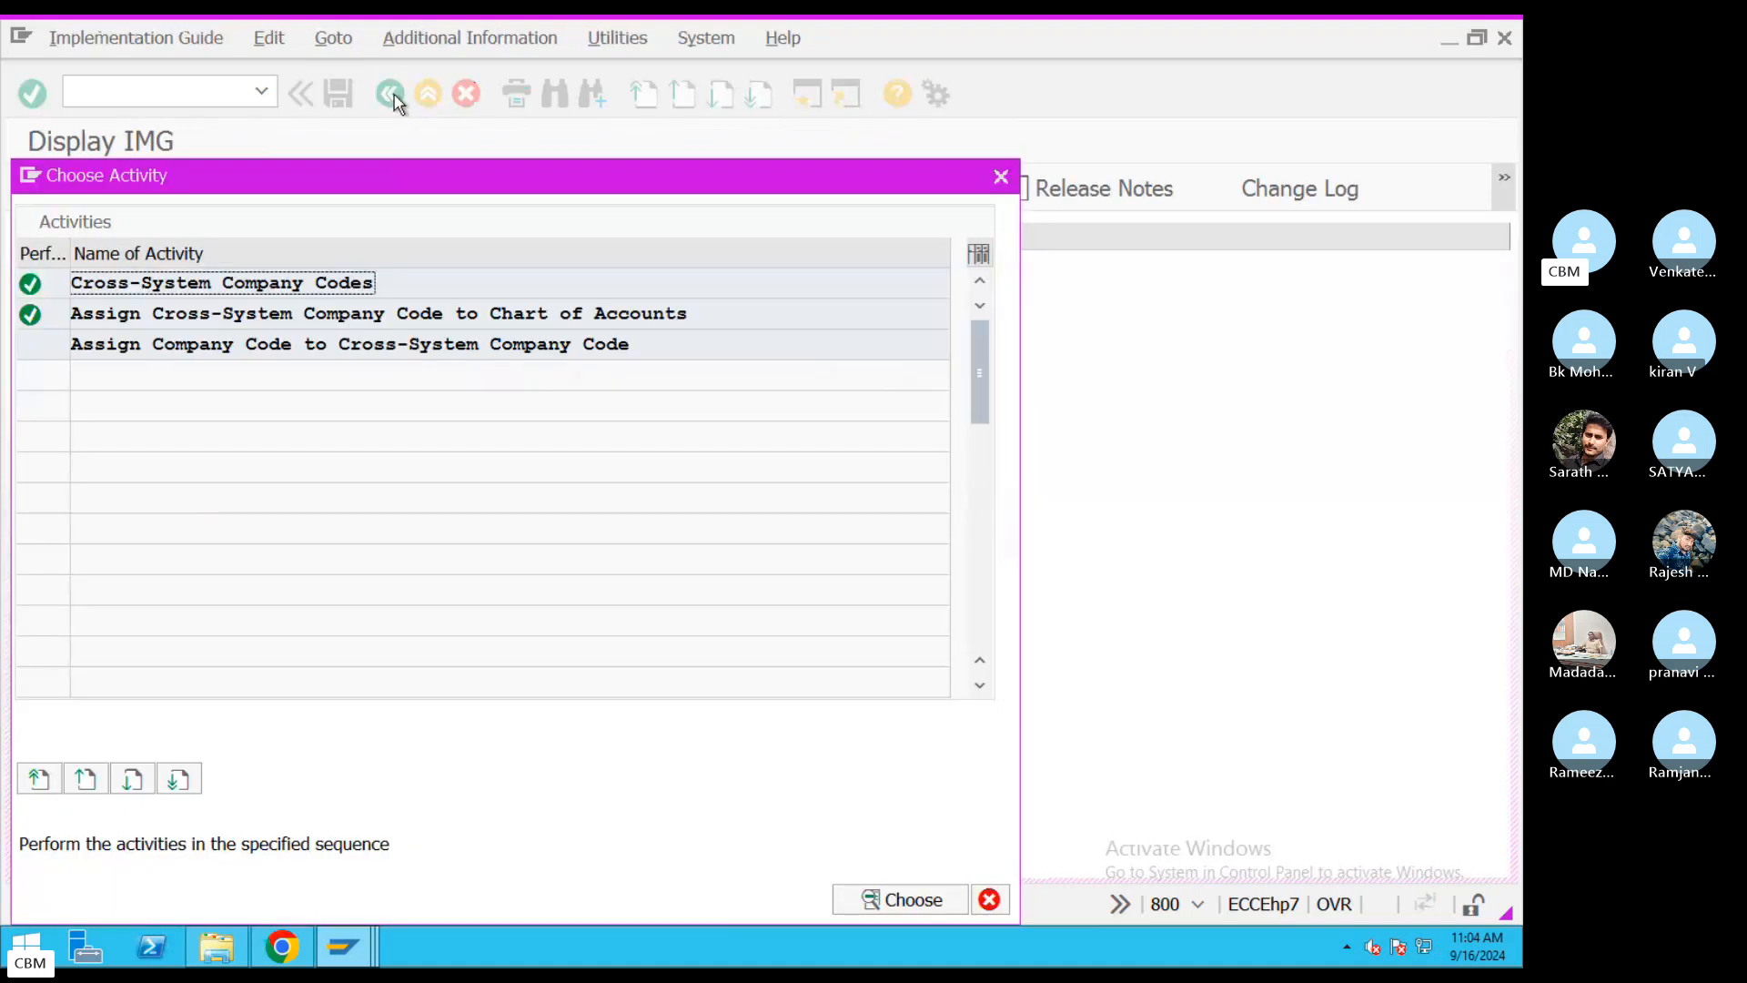
- Check company code SURI's global company code in Assign Company Code to Cross-System Company Code, and close the activity list
drag(219, 345, 624, 347)
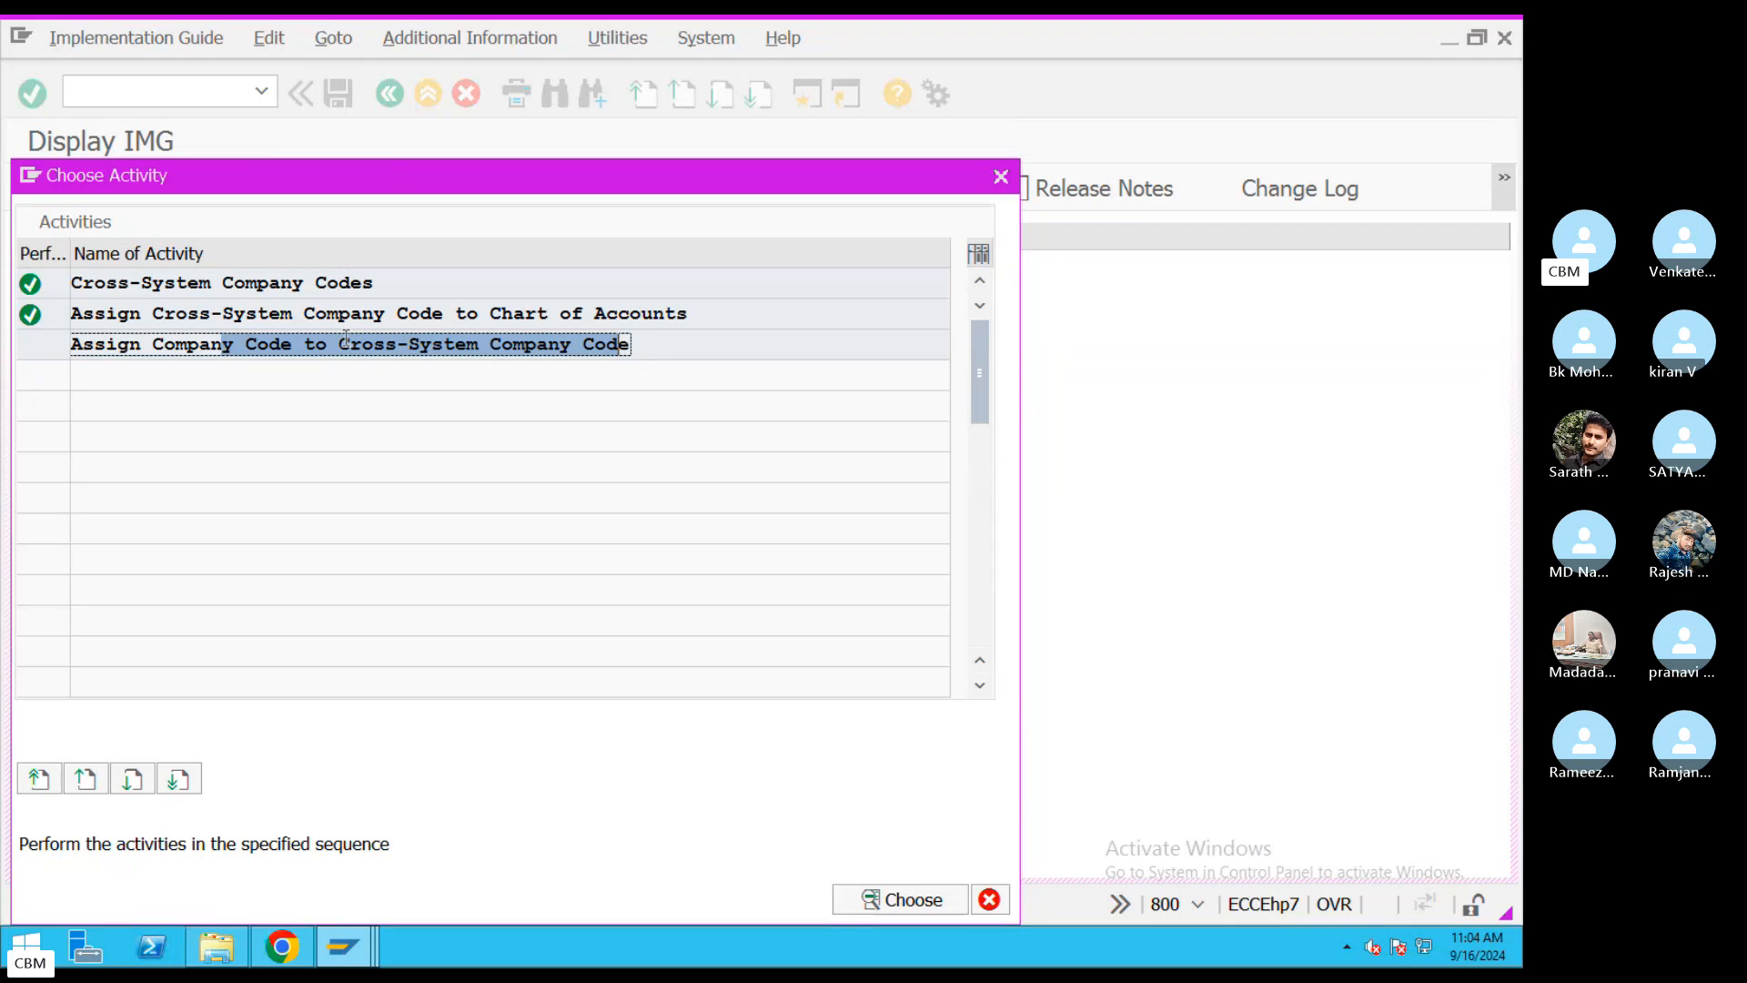
double_click(595, 345)
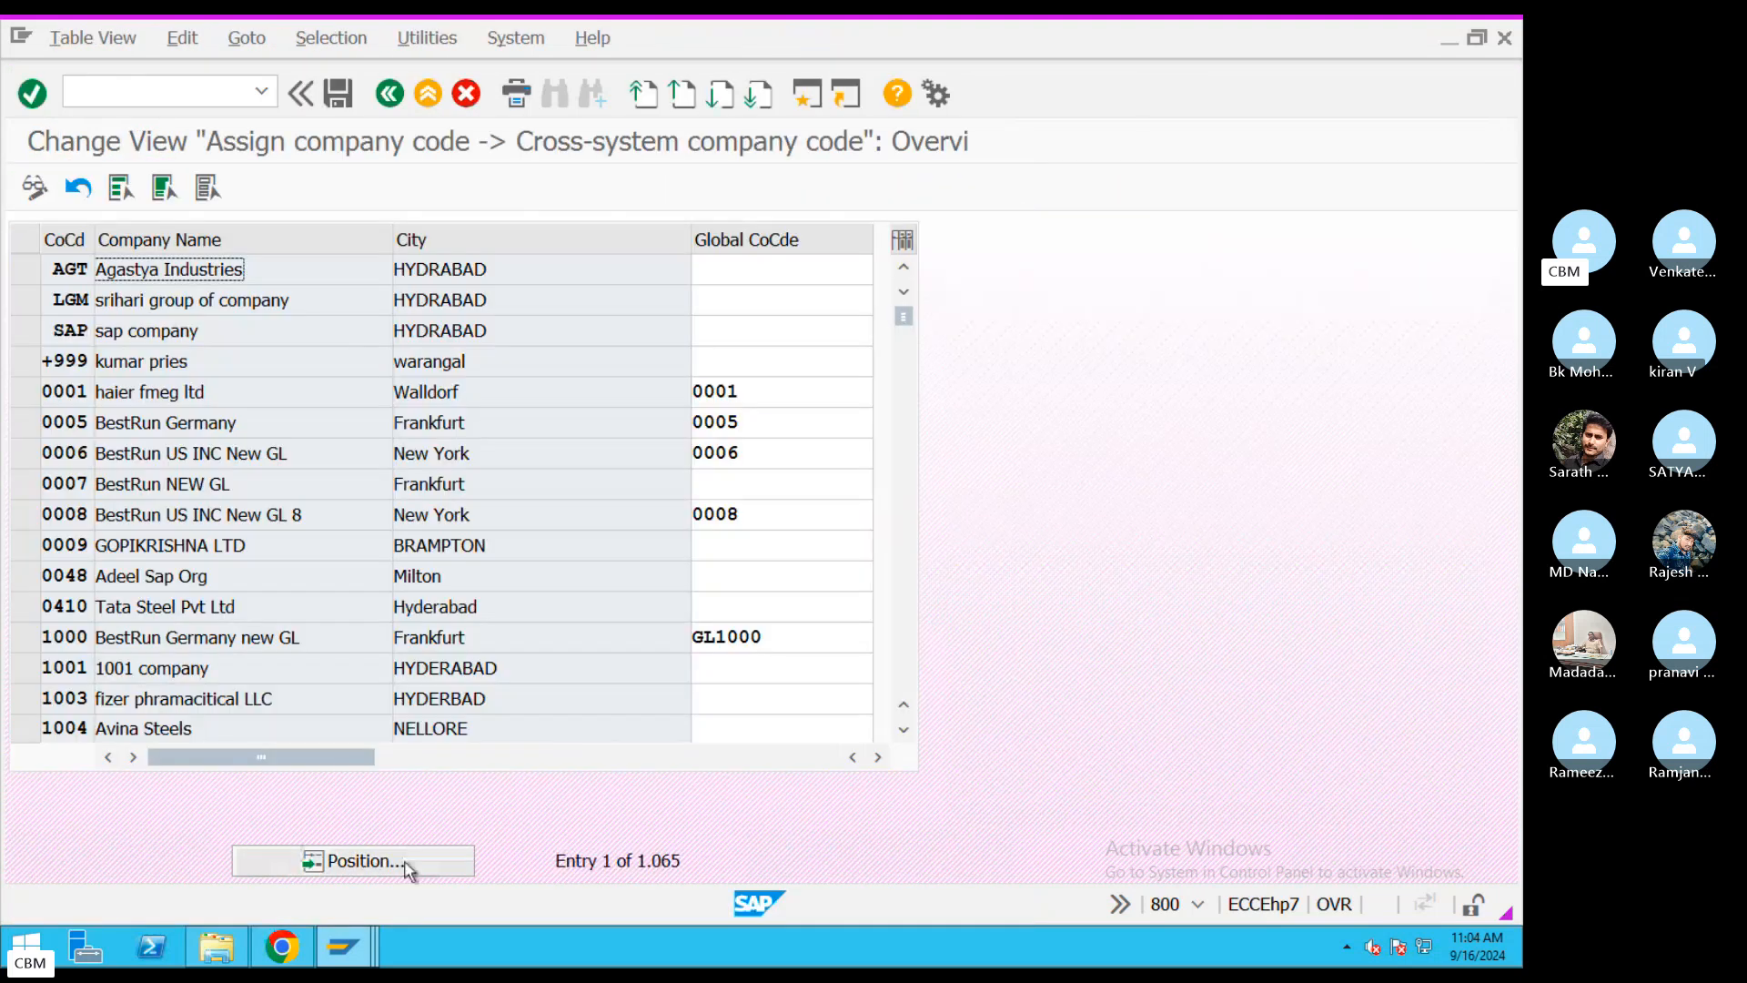
click(400, 861)
text(s)
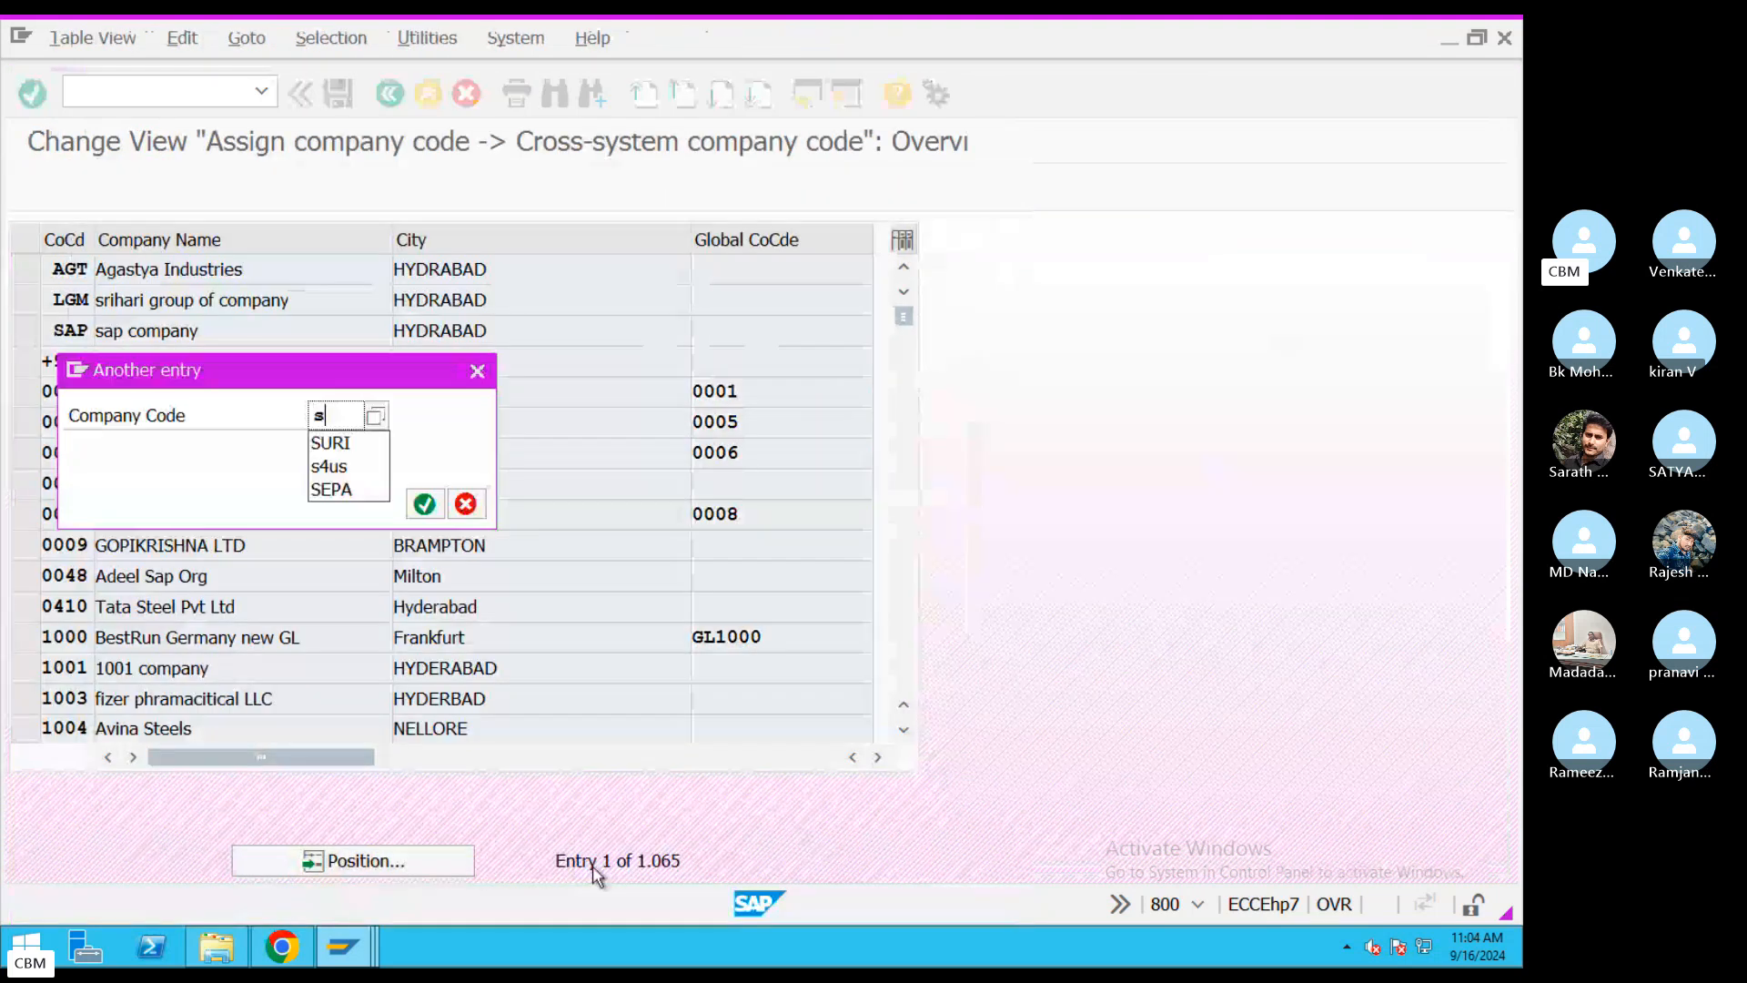
text(uri)
key(Return)
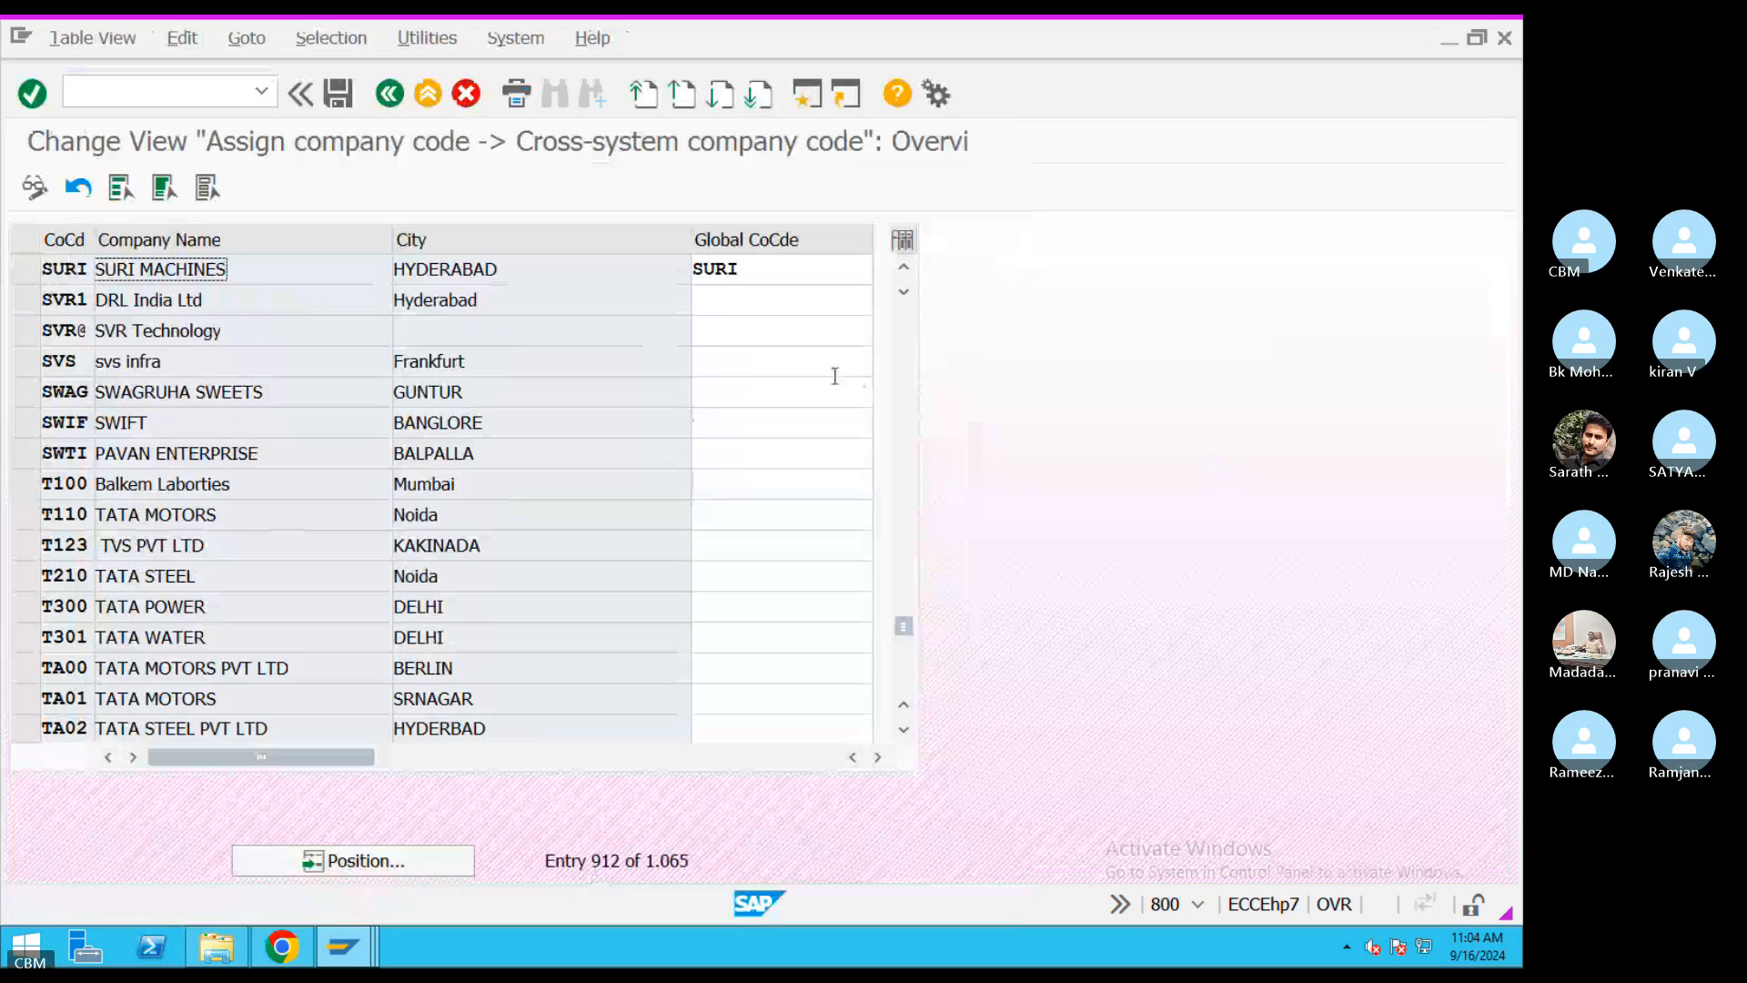
double_click(754, 268)
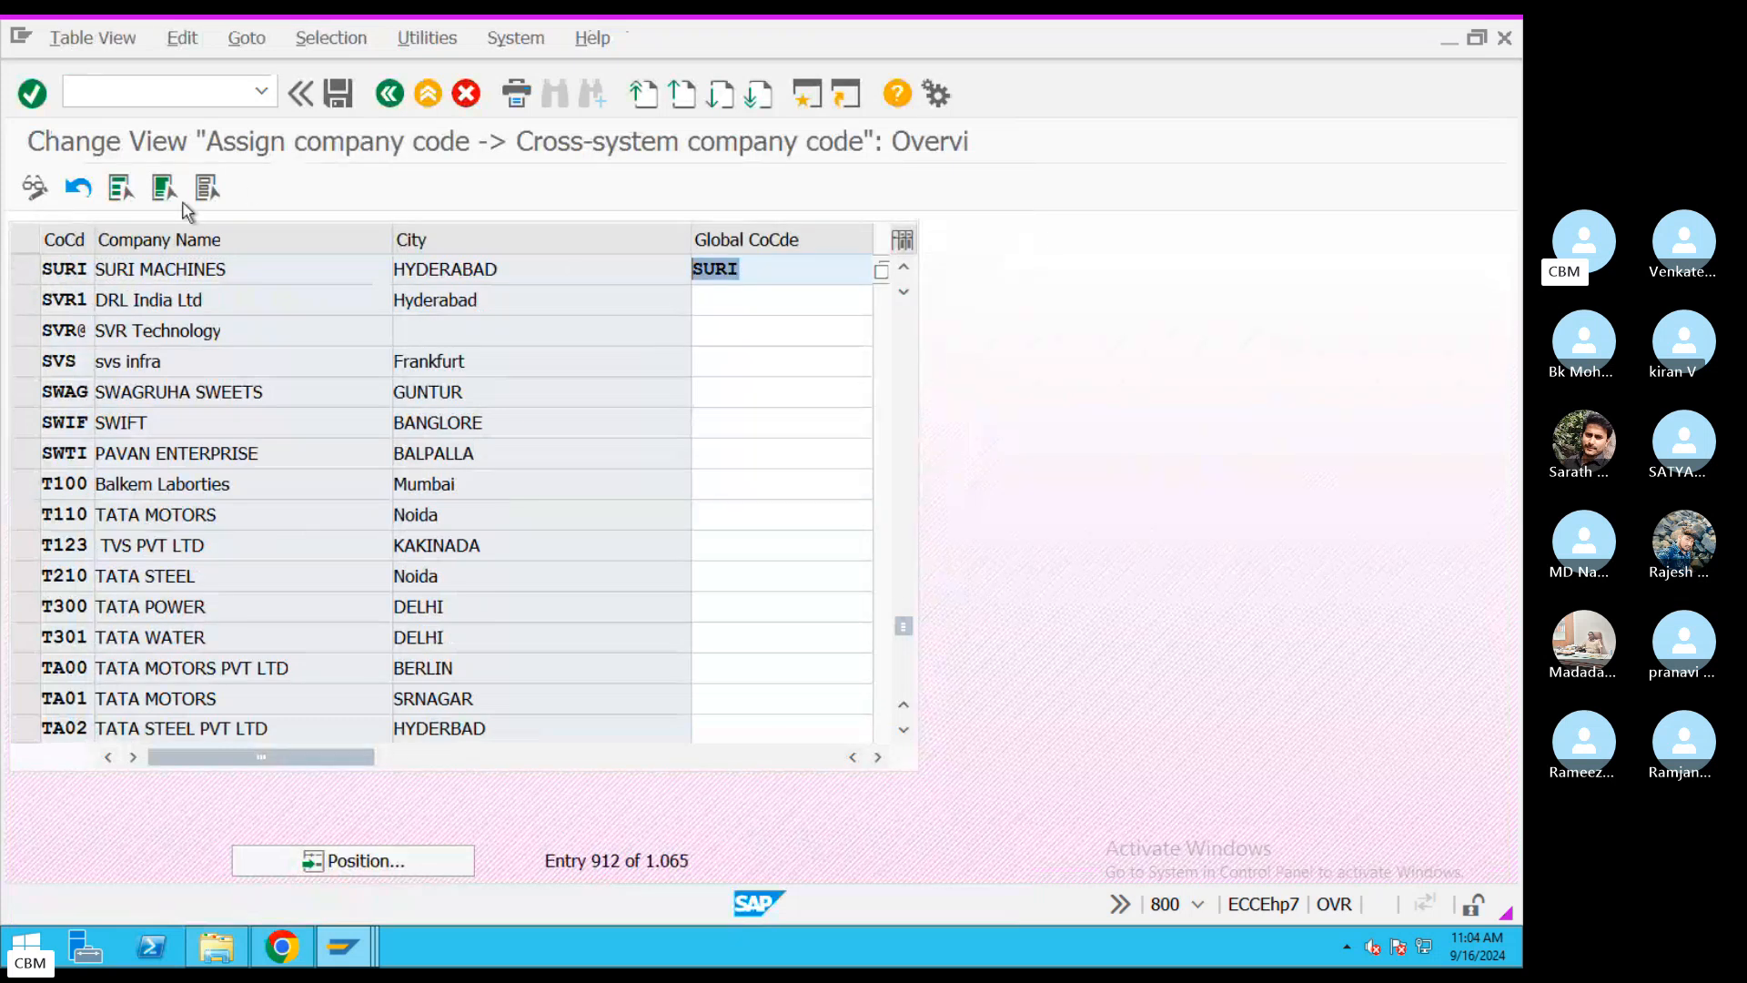
click(25, 269)
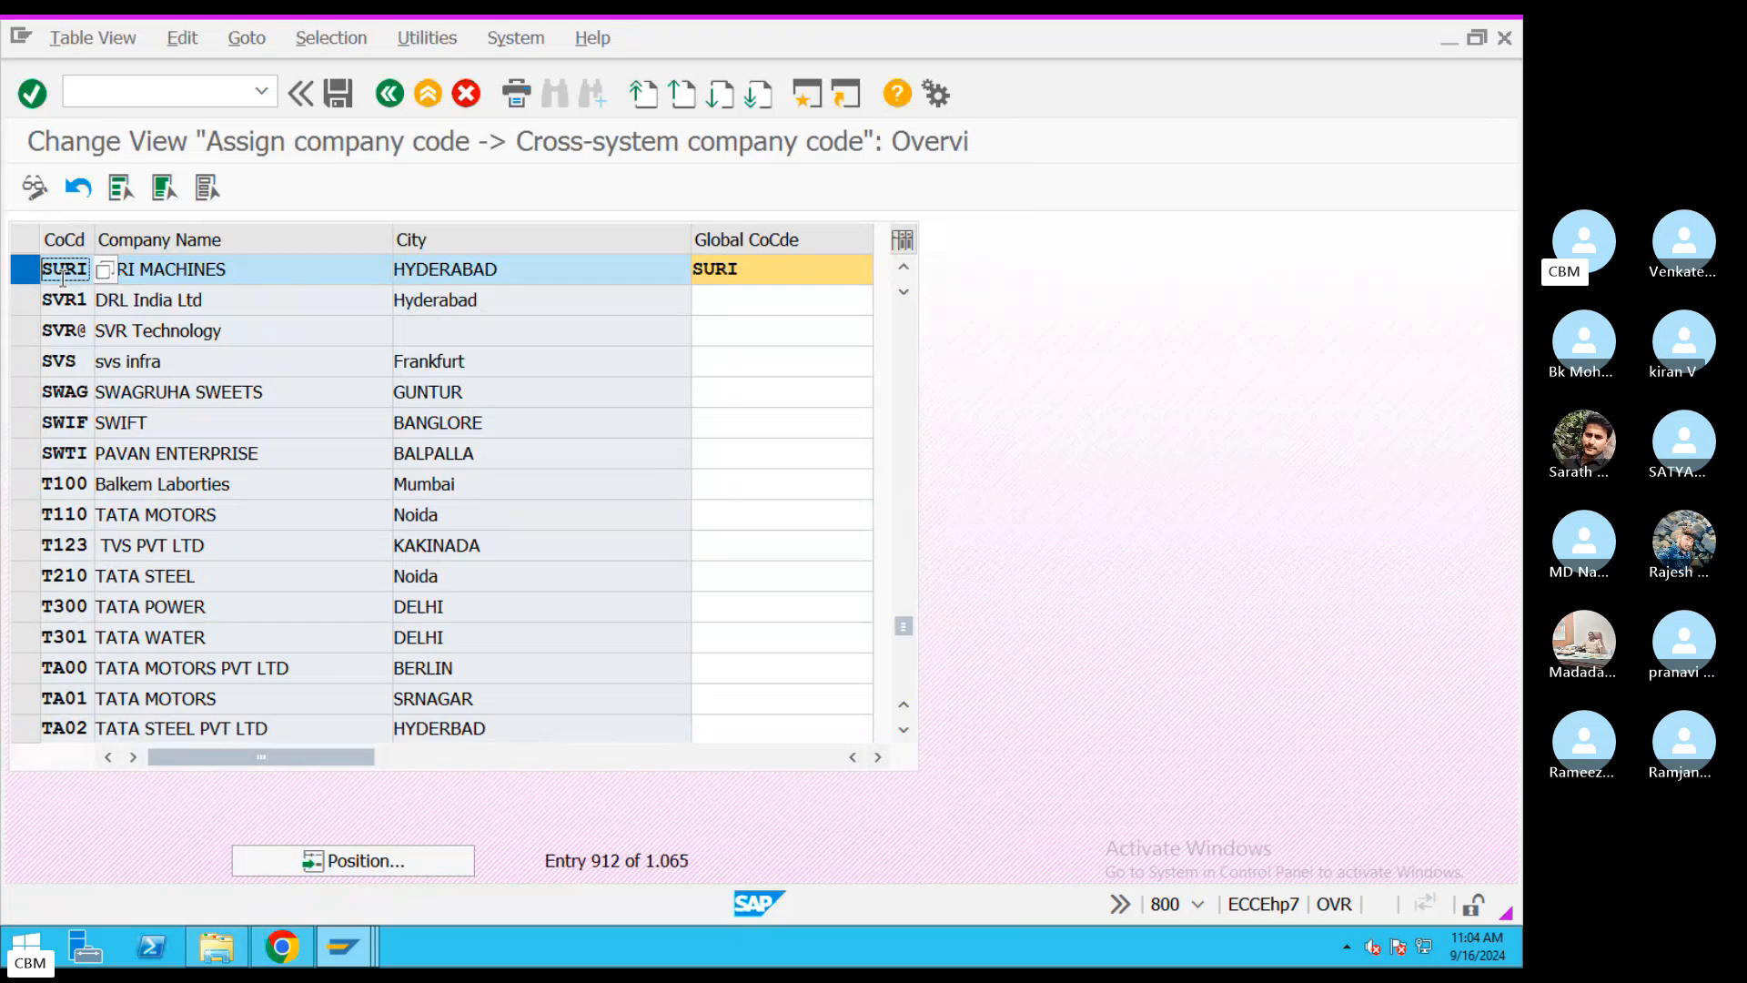
drag(739, 267, 659, 267)
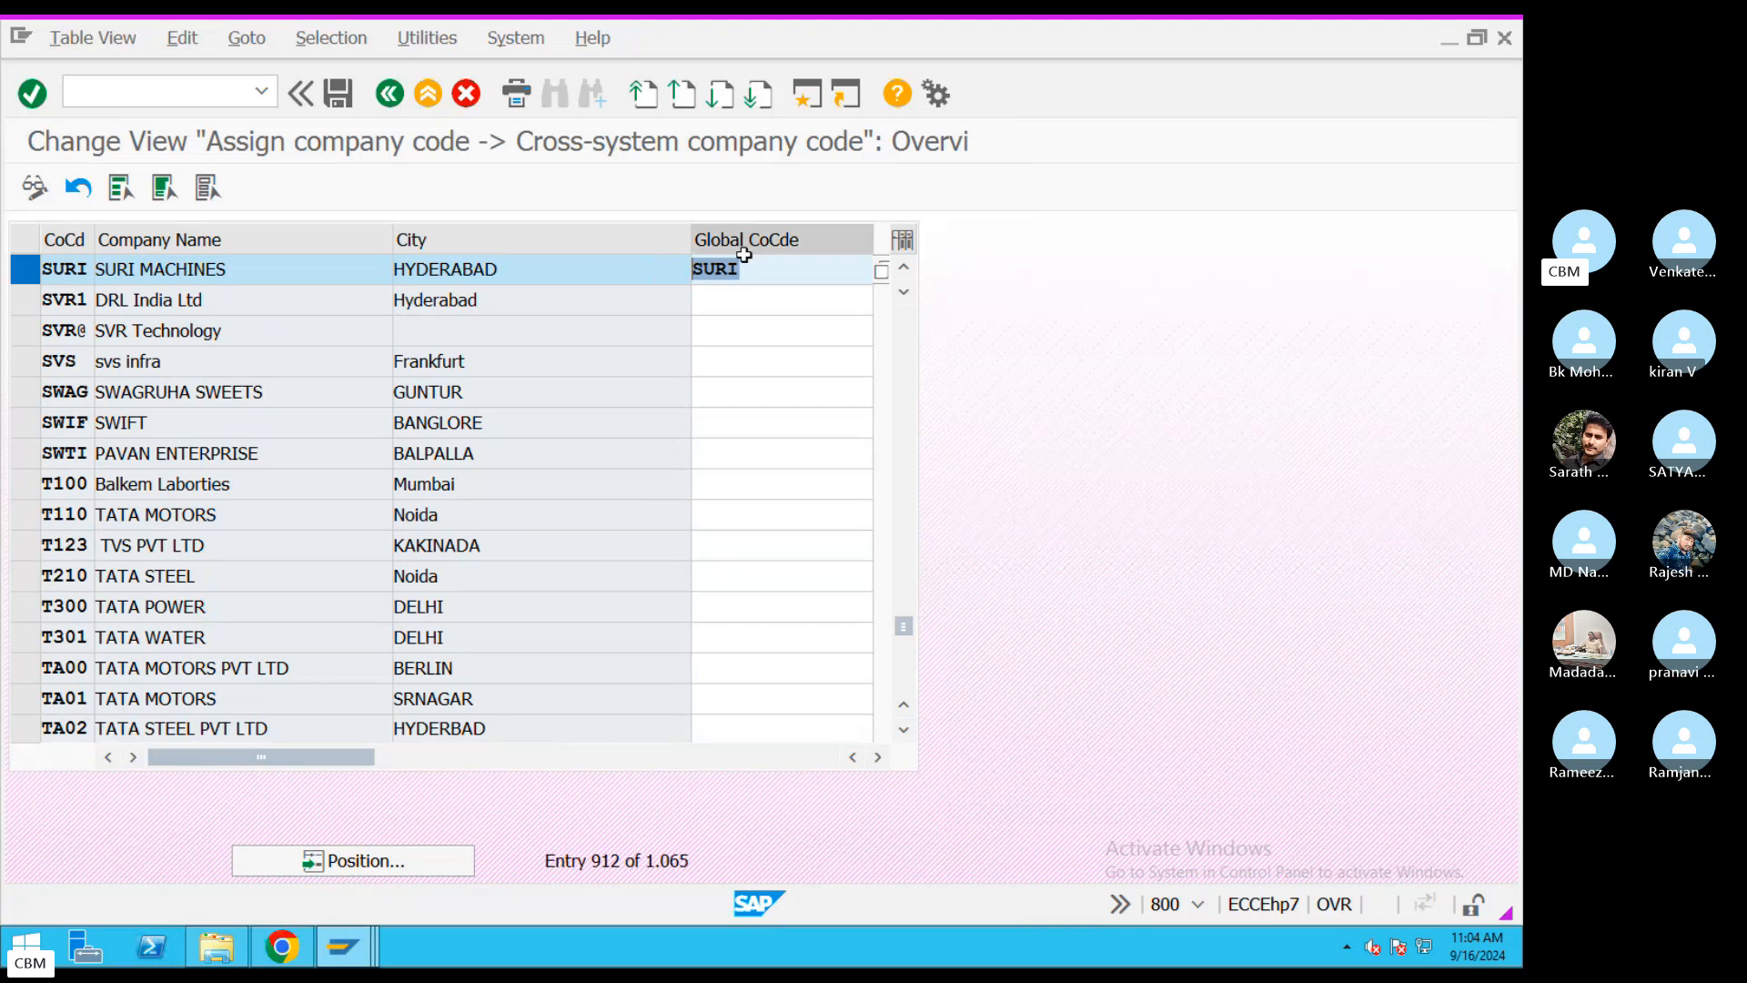
click(390, 93)
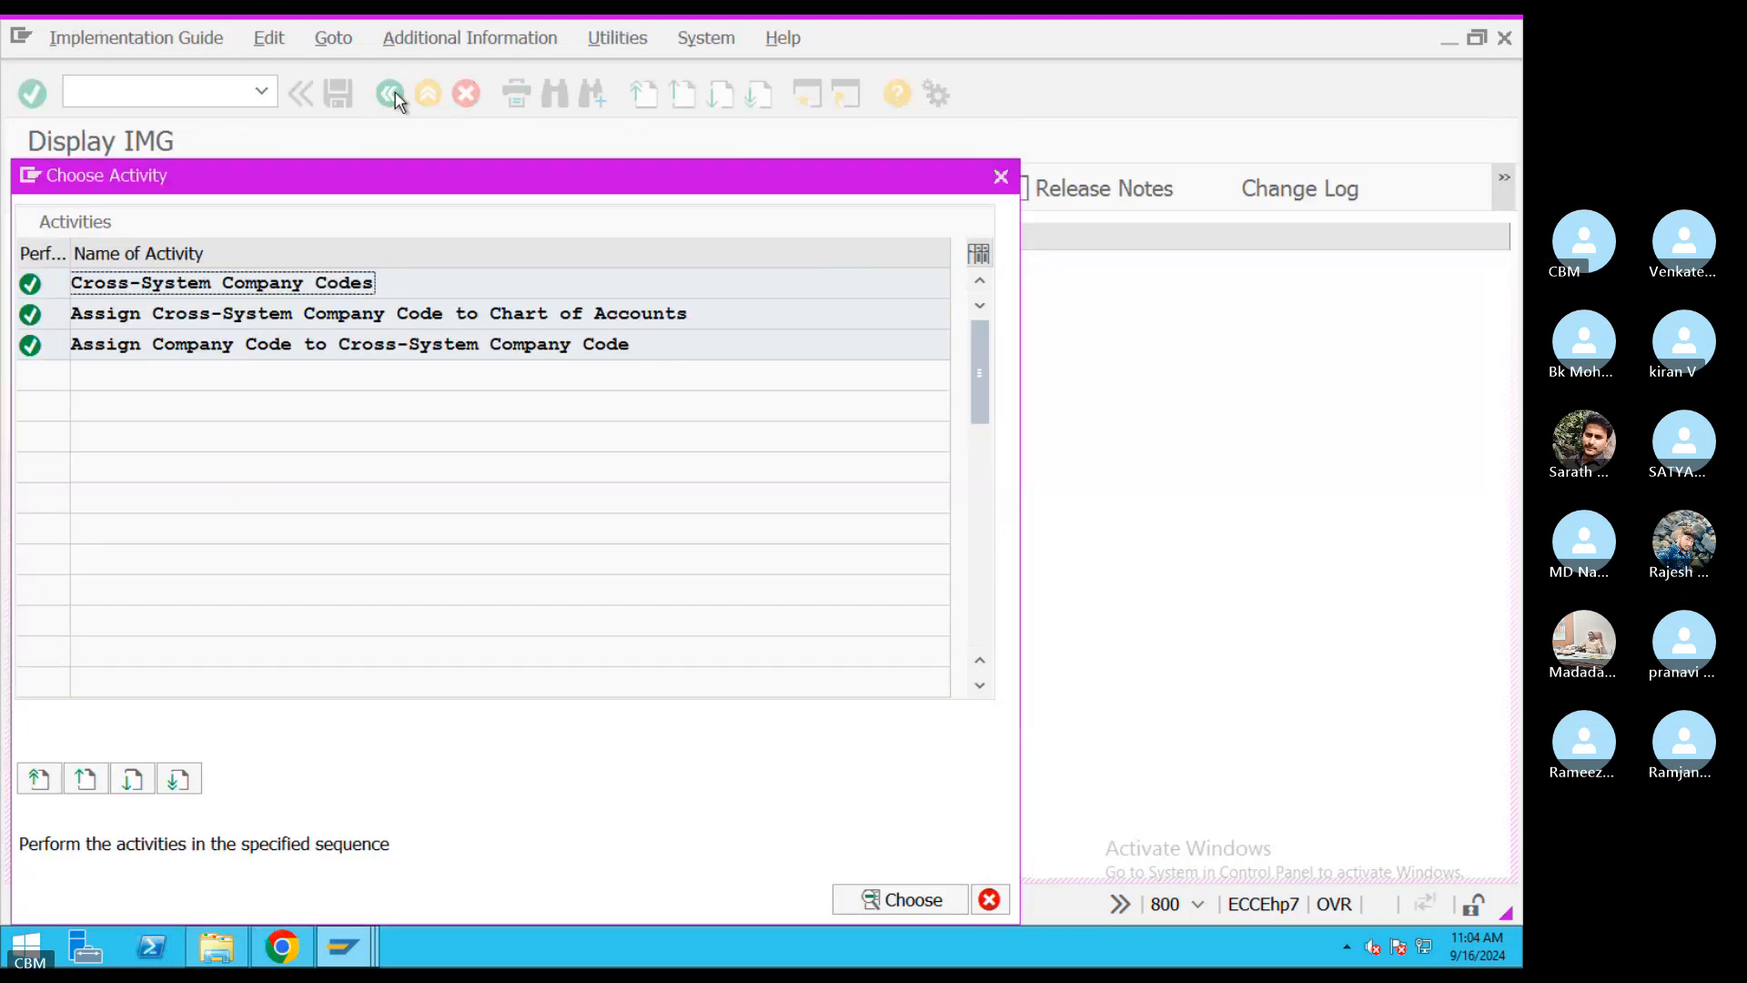
click(1001, 177)
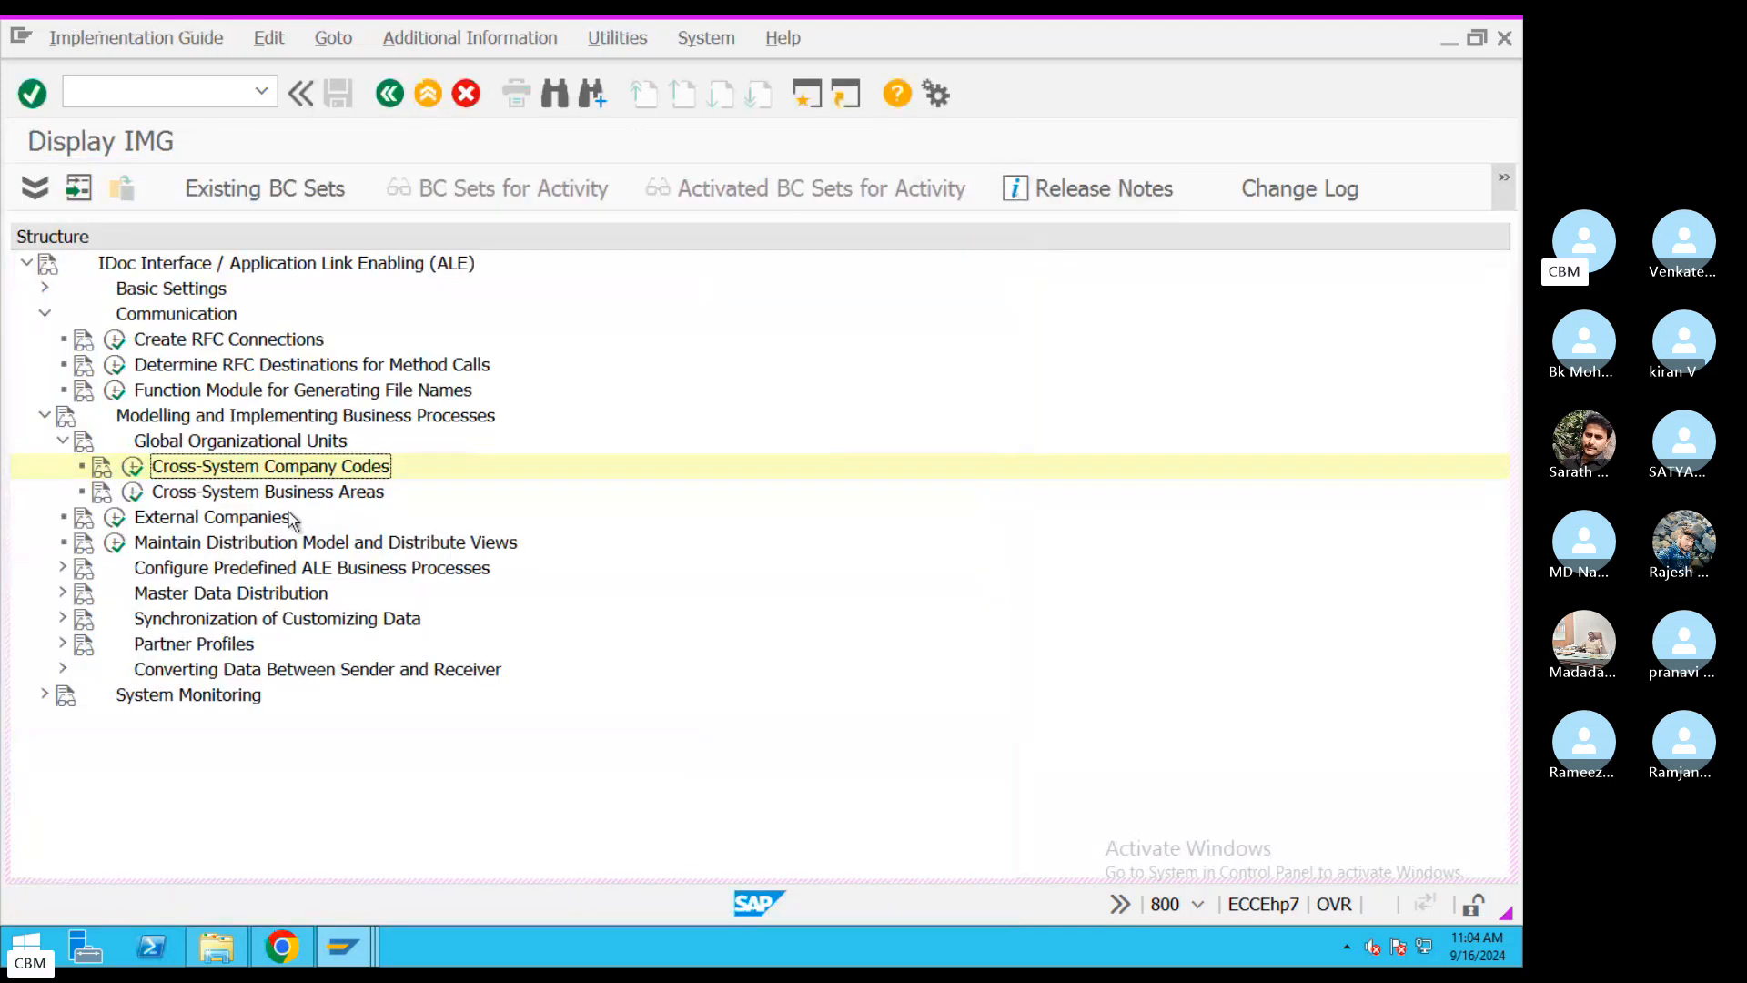
- Switch to the status 29 record display, review its error message, and copy the IDoc number
click(350, 951)
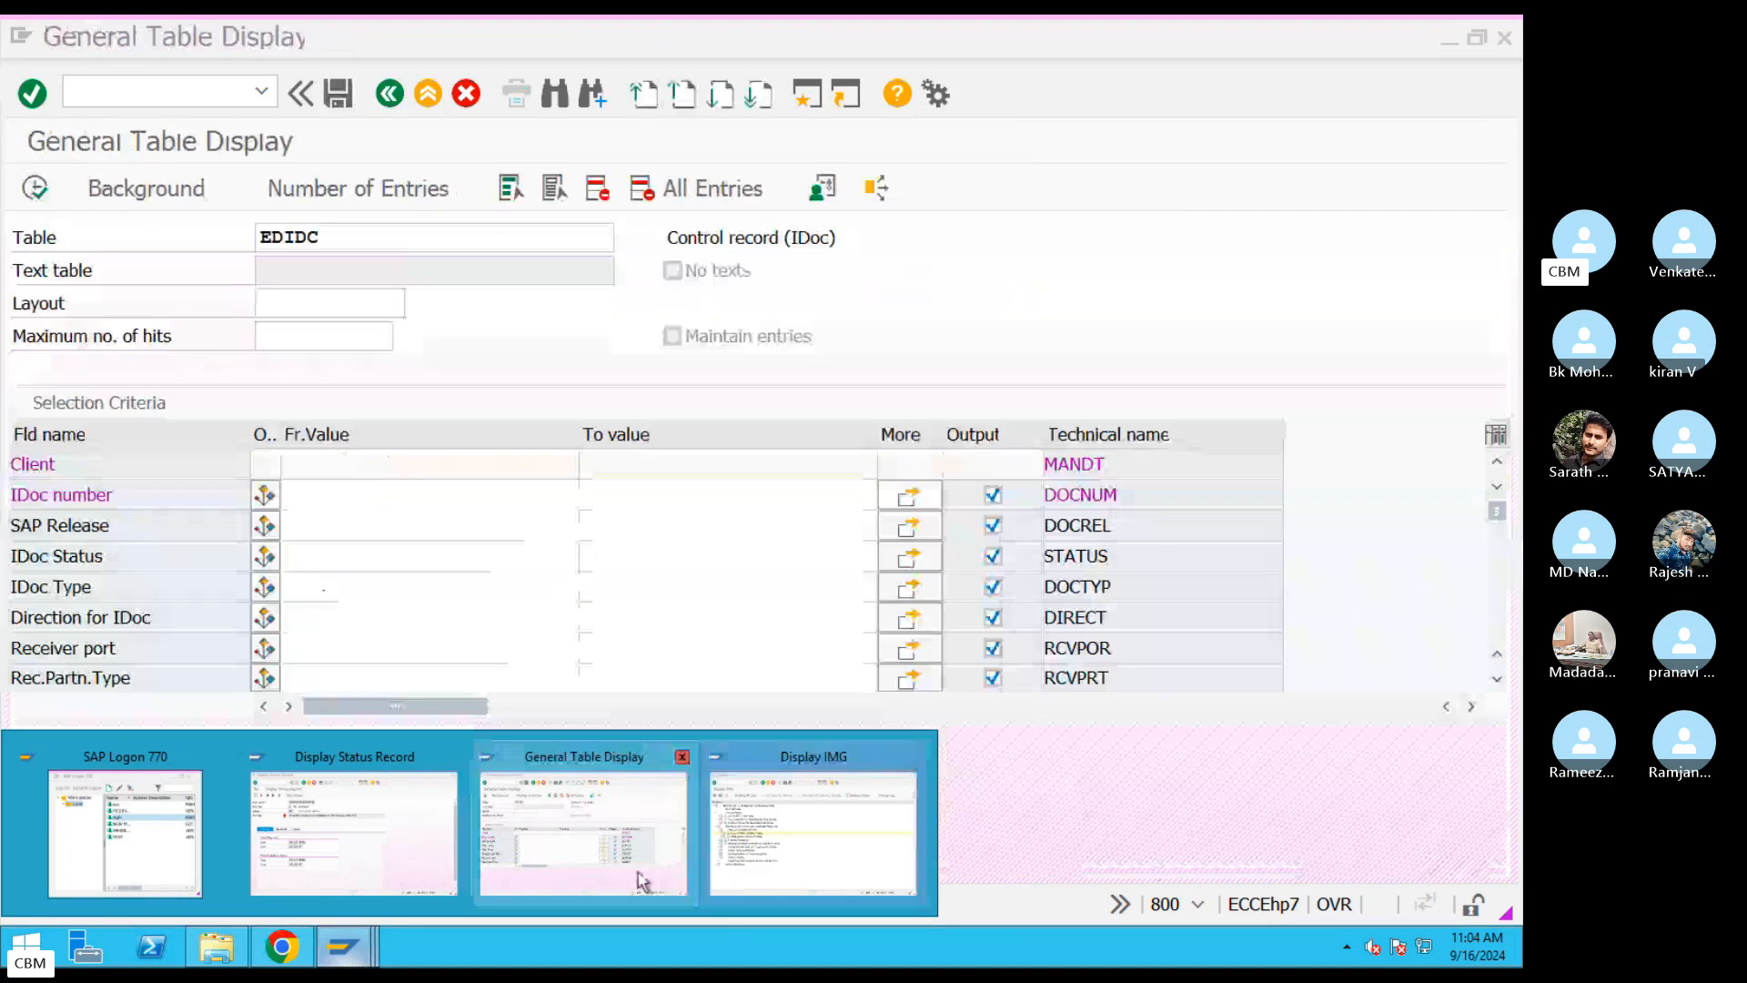
click(362, 875)
drag(810, 336, 47, 579)
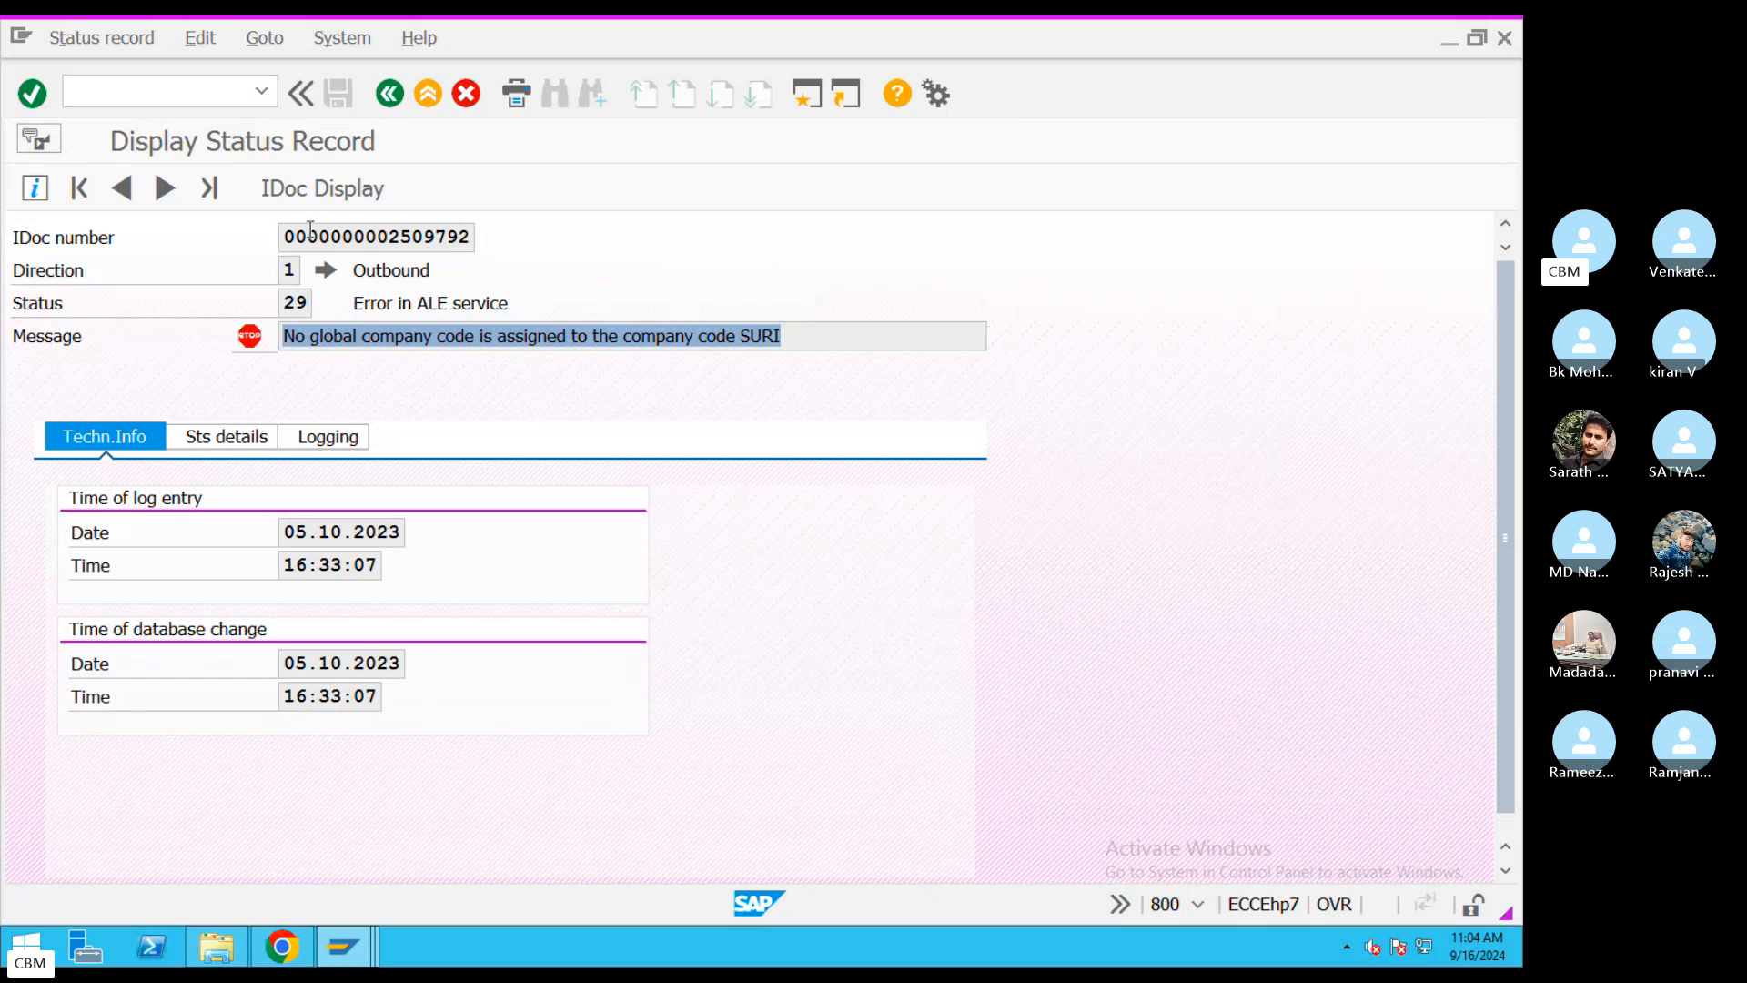
drag(286, 237, 597, 237)
click(575, 262)
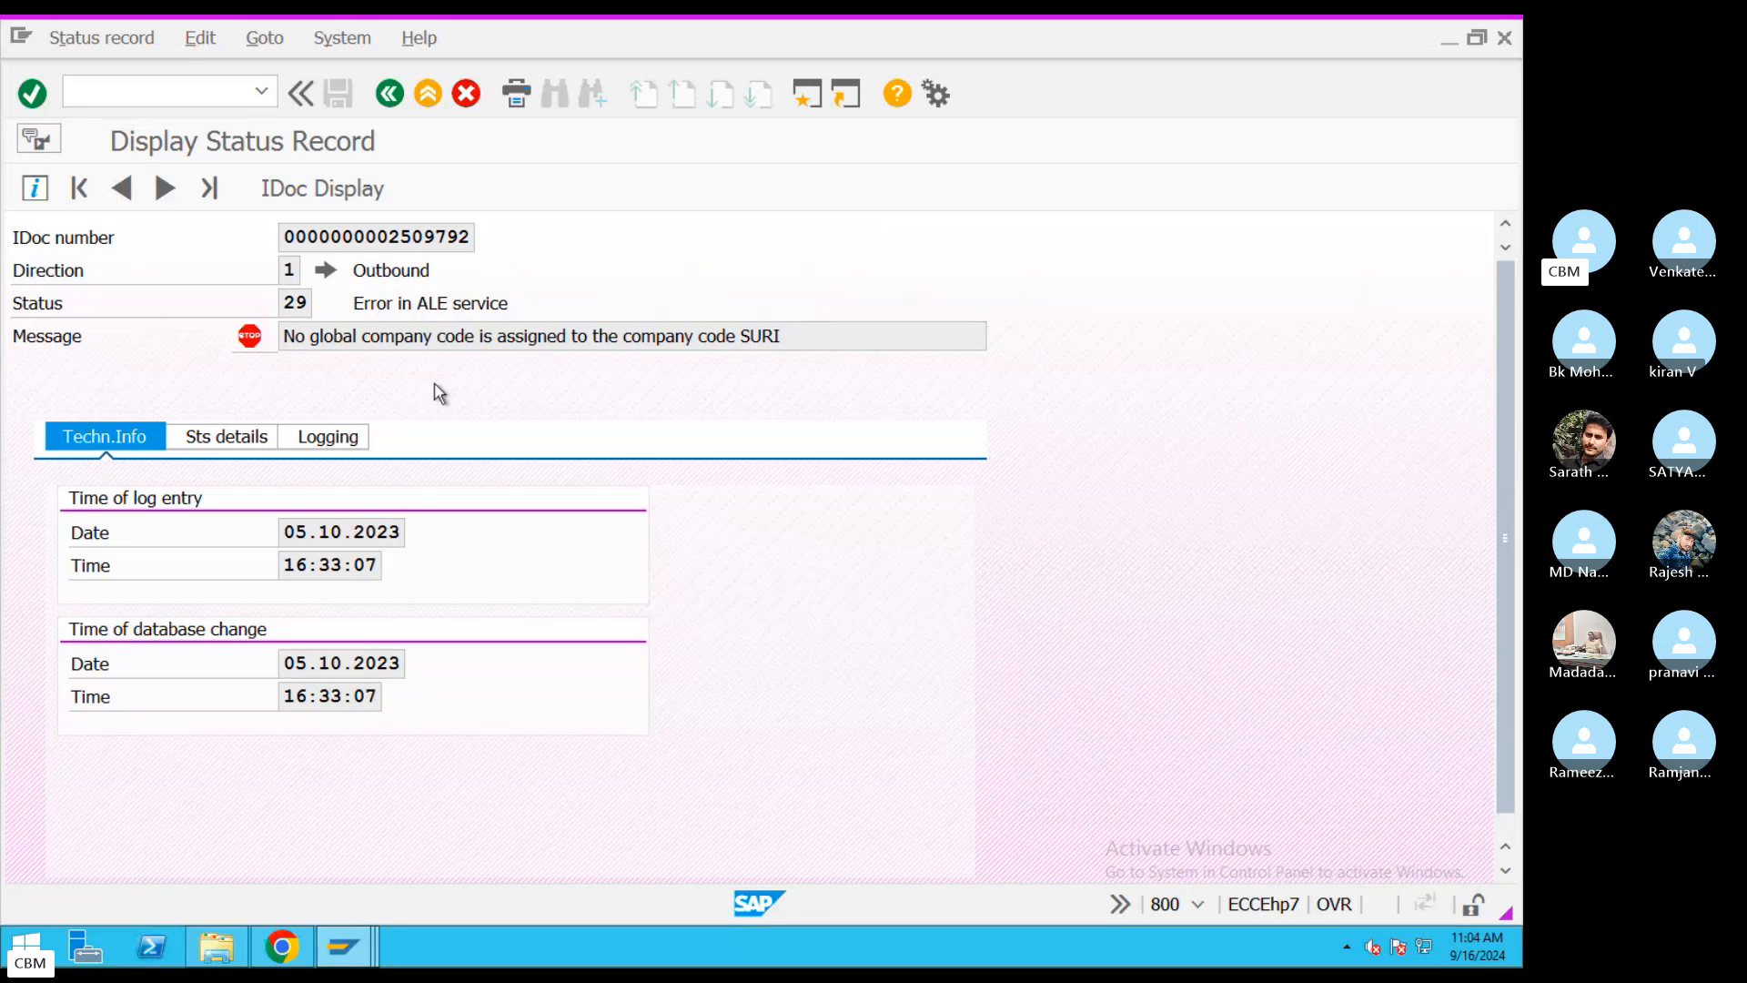
- Open transaction BD87 in a new session and run the selection for IDoc number 2509792
click(808, 93)
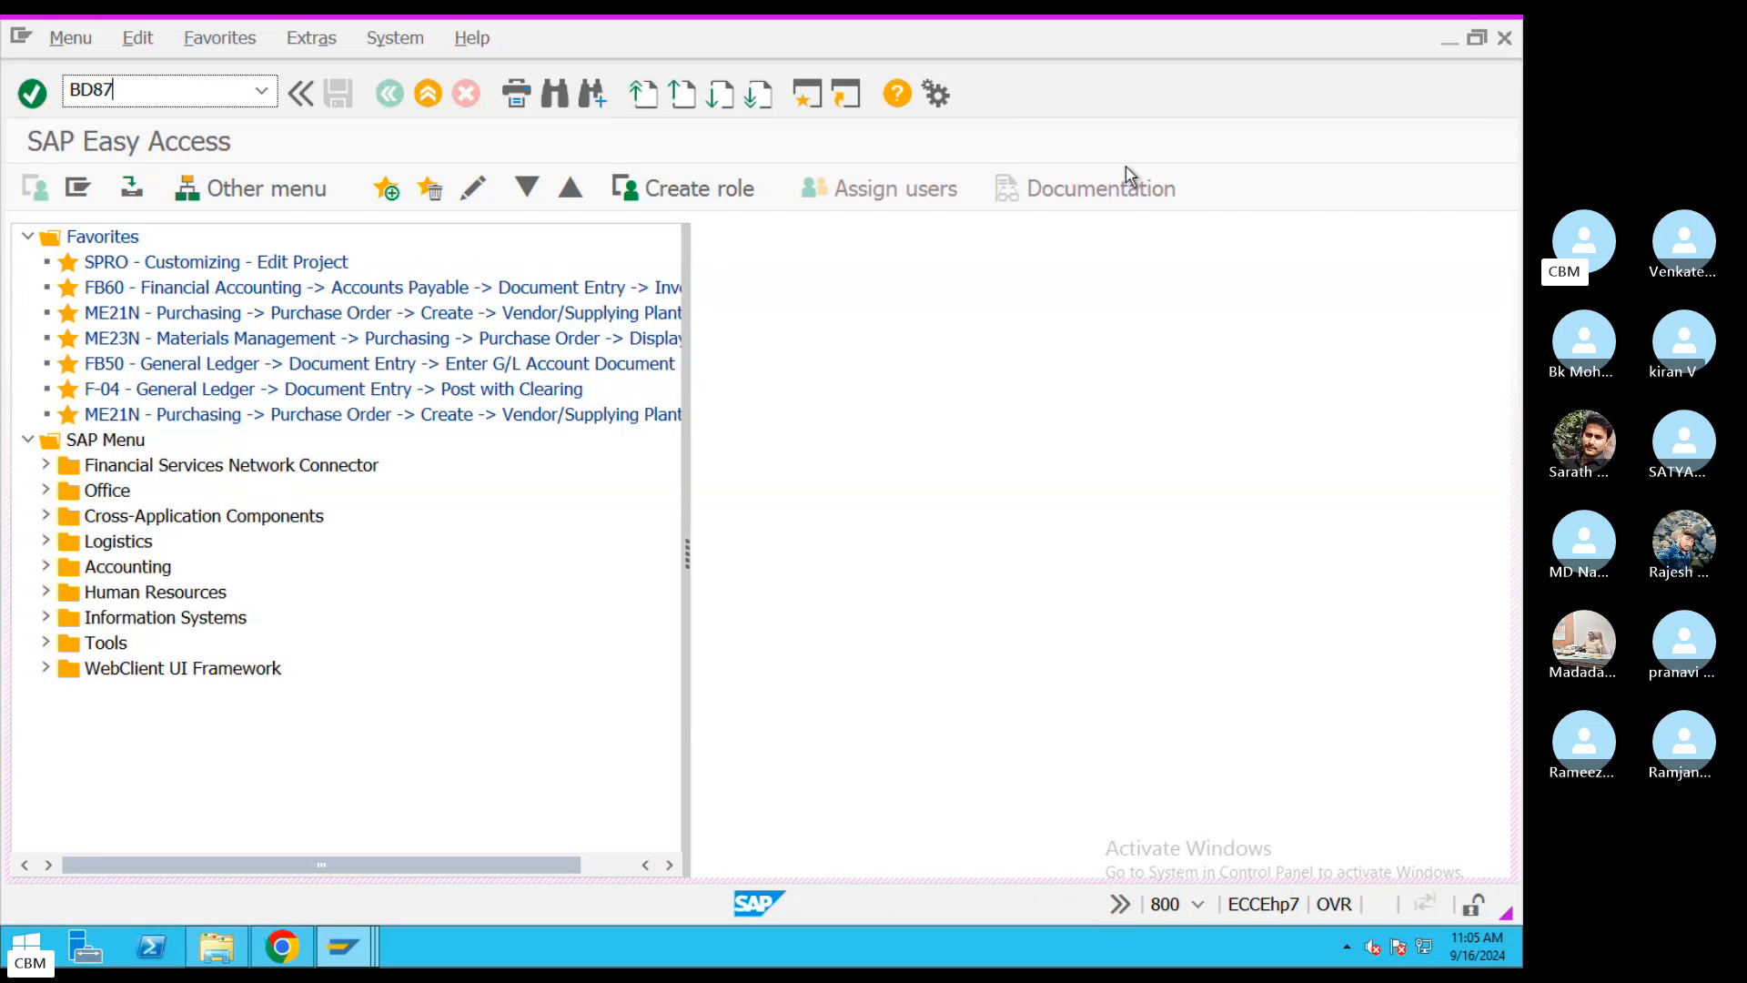
key(Return)
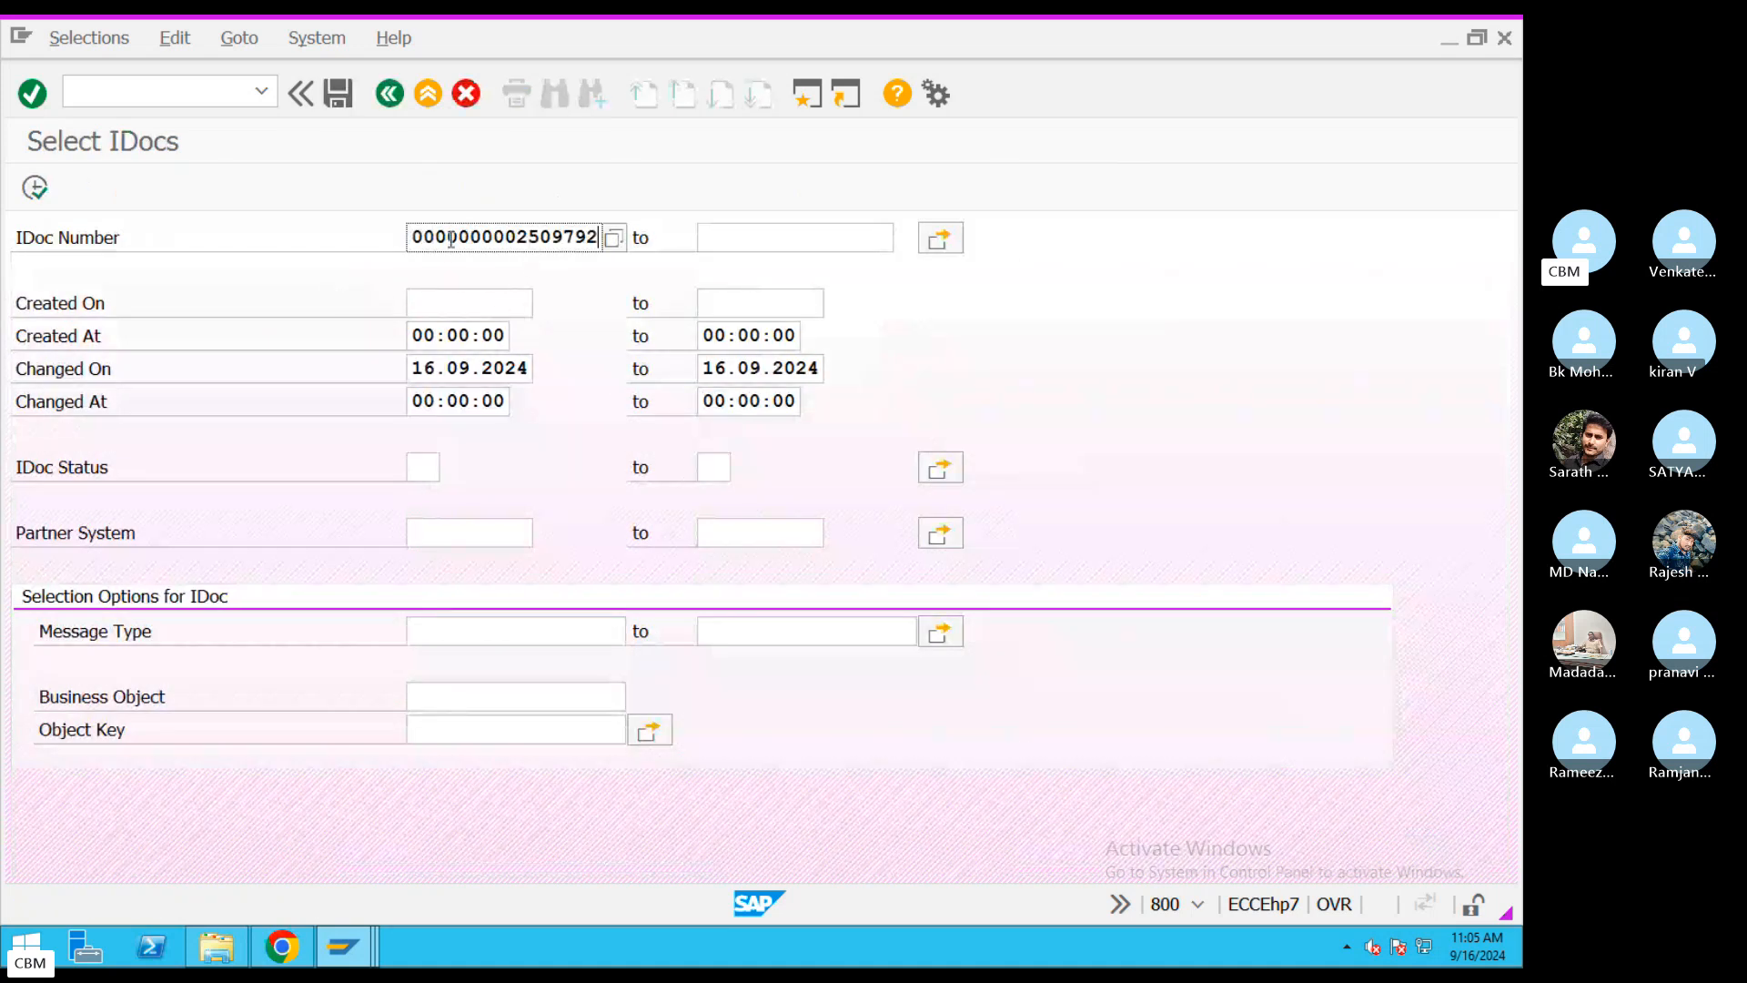
drag(448, 239, 601, 238)
click(35, 186)
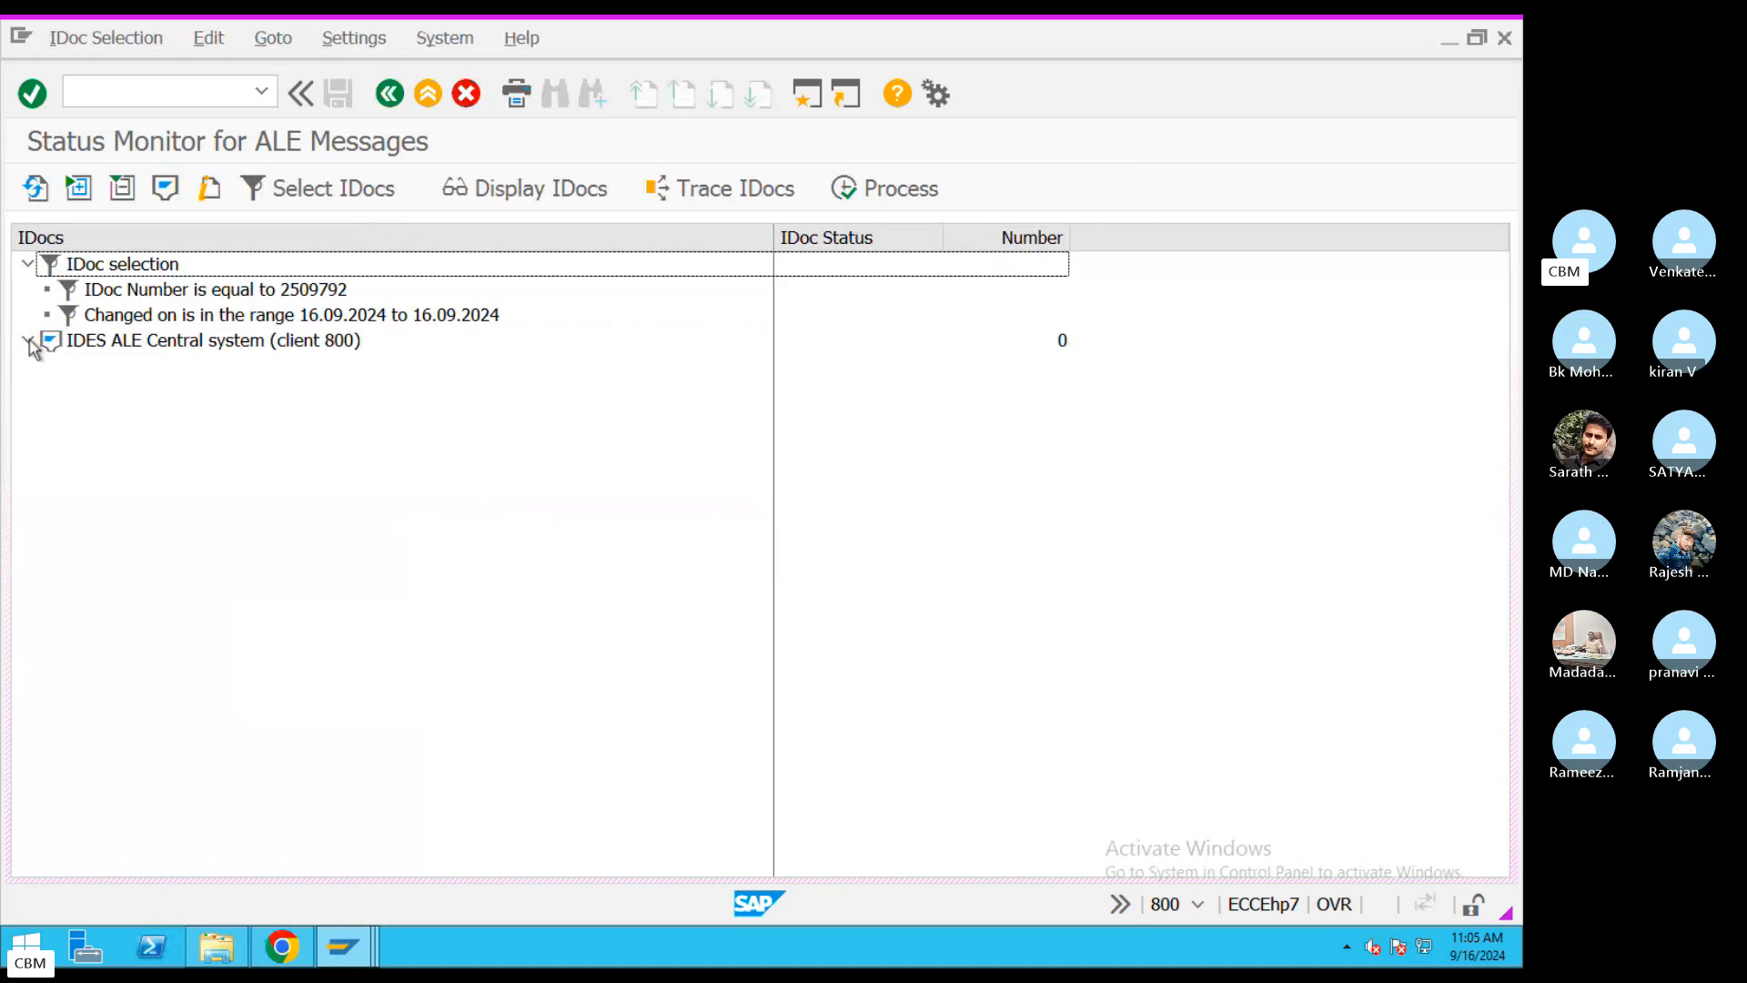
- Try to display the IDocs of the IDES ALE Central system (client 800) node, and toggle its expansion
click(138, 340)
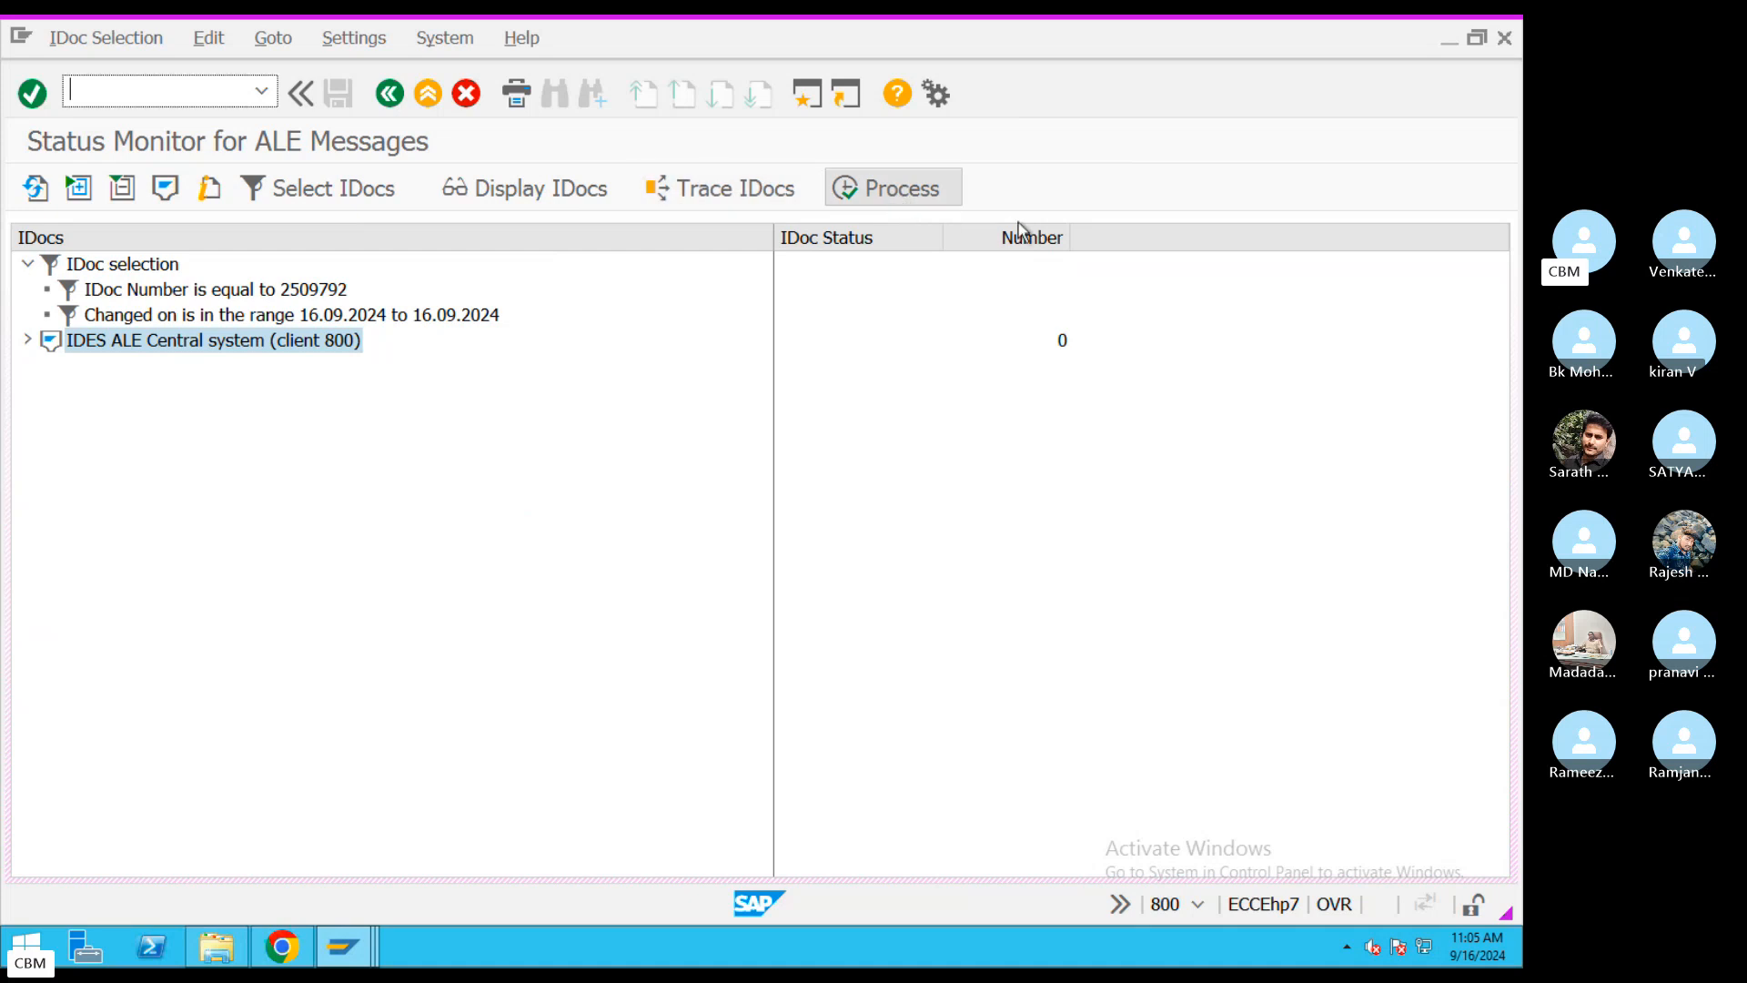
click(510, 178)
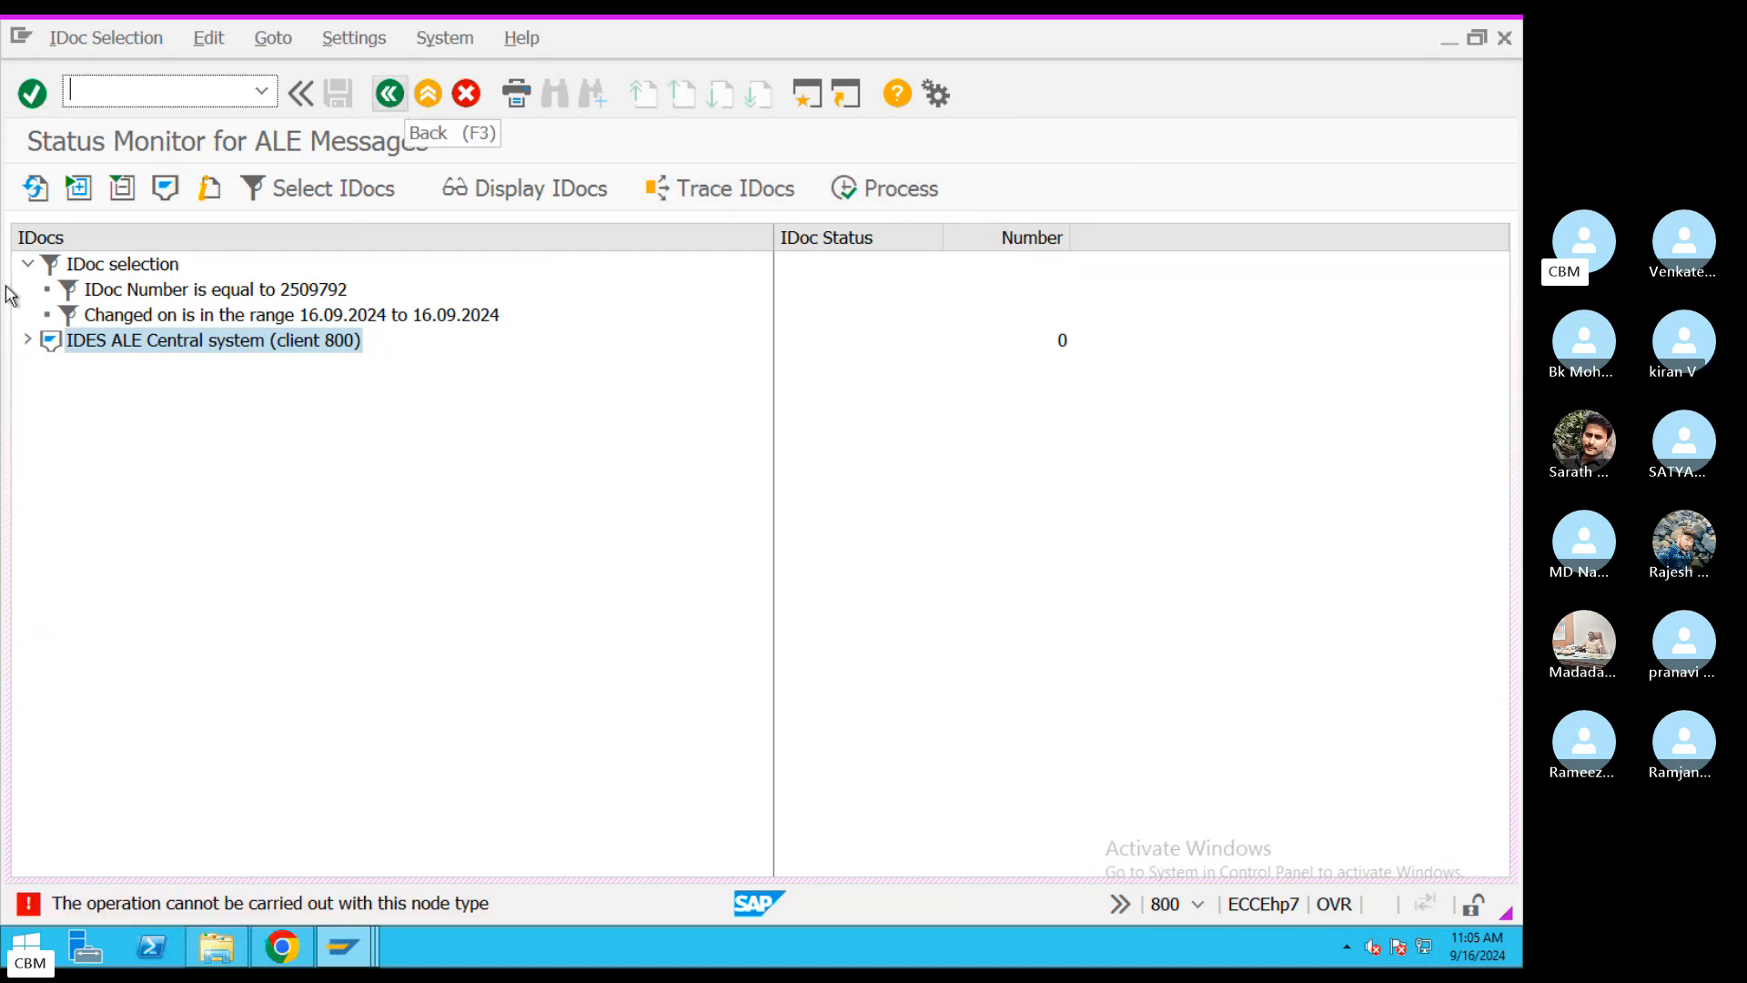
click(40, 343)
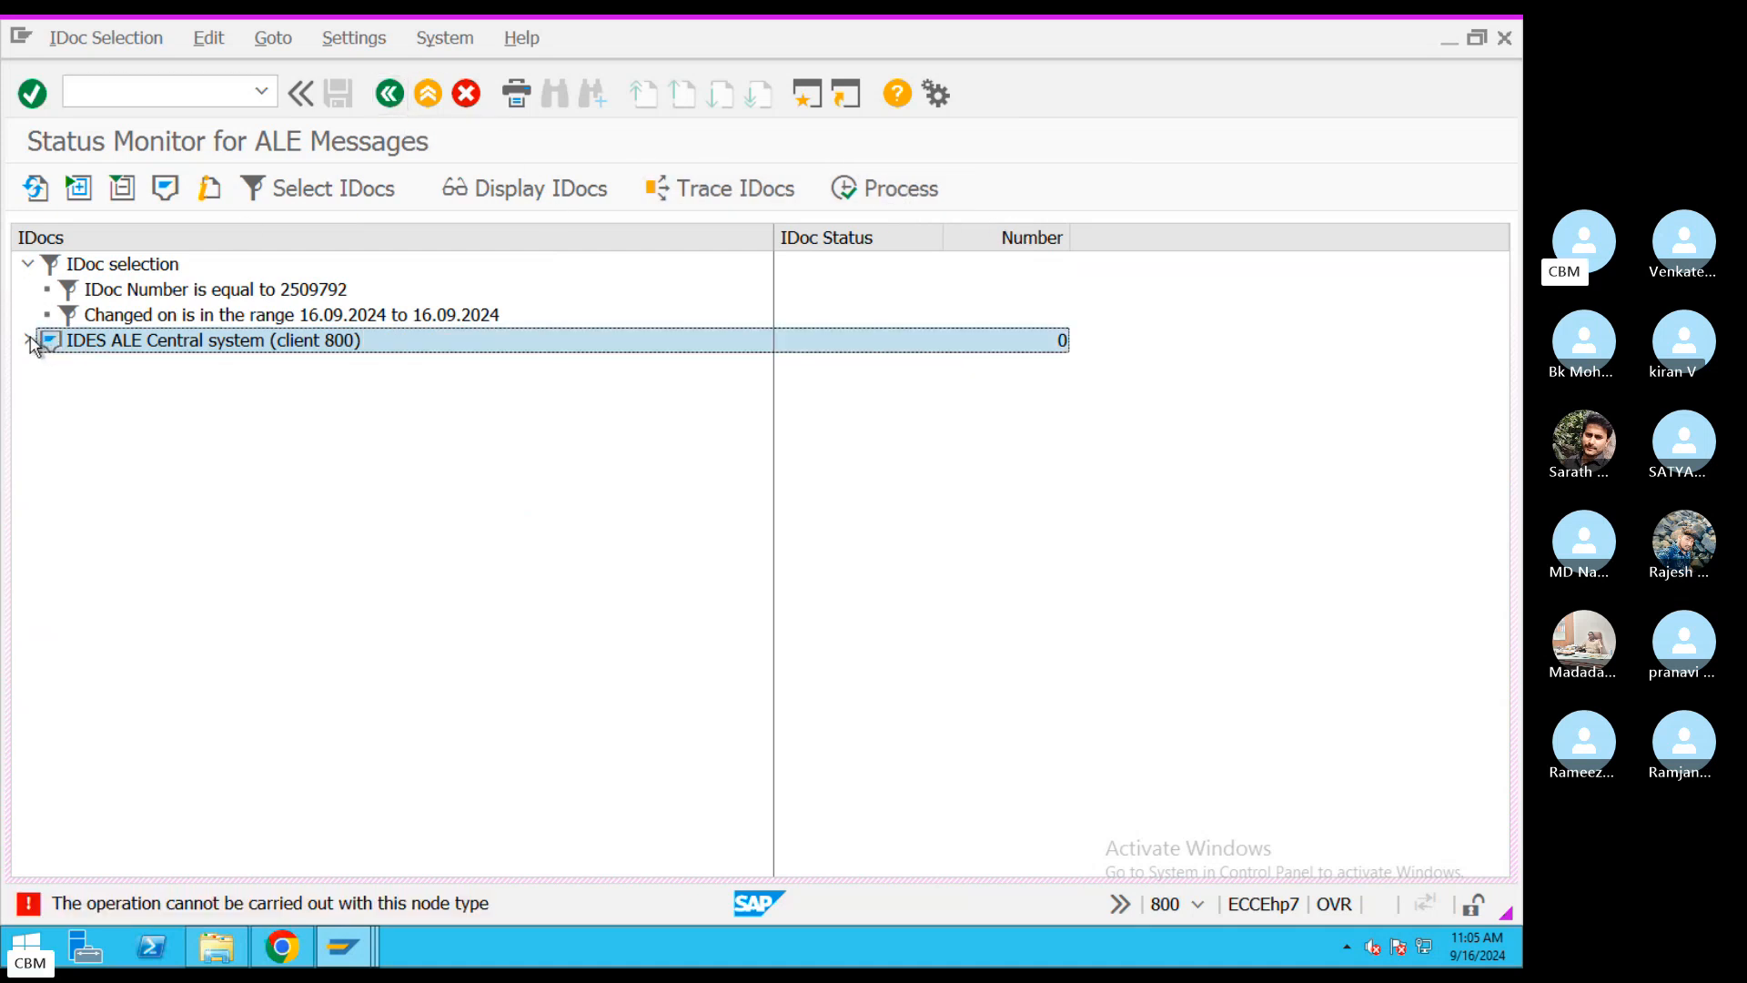
click(28, 341)
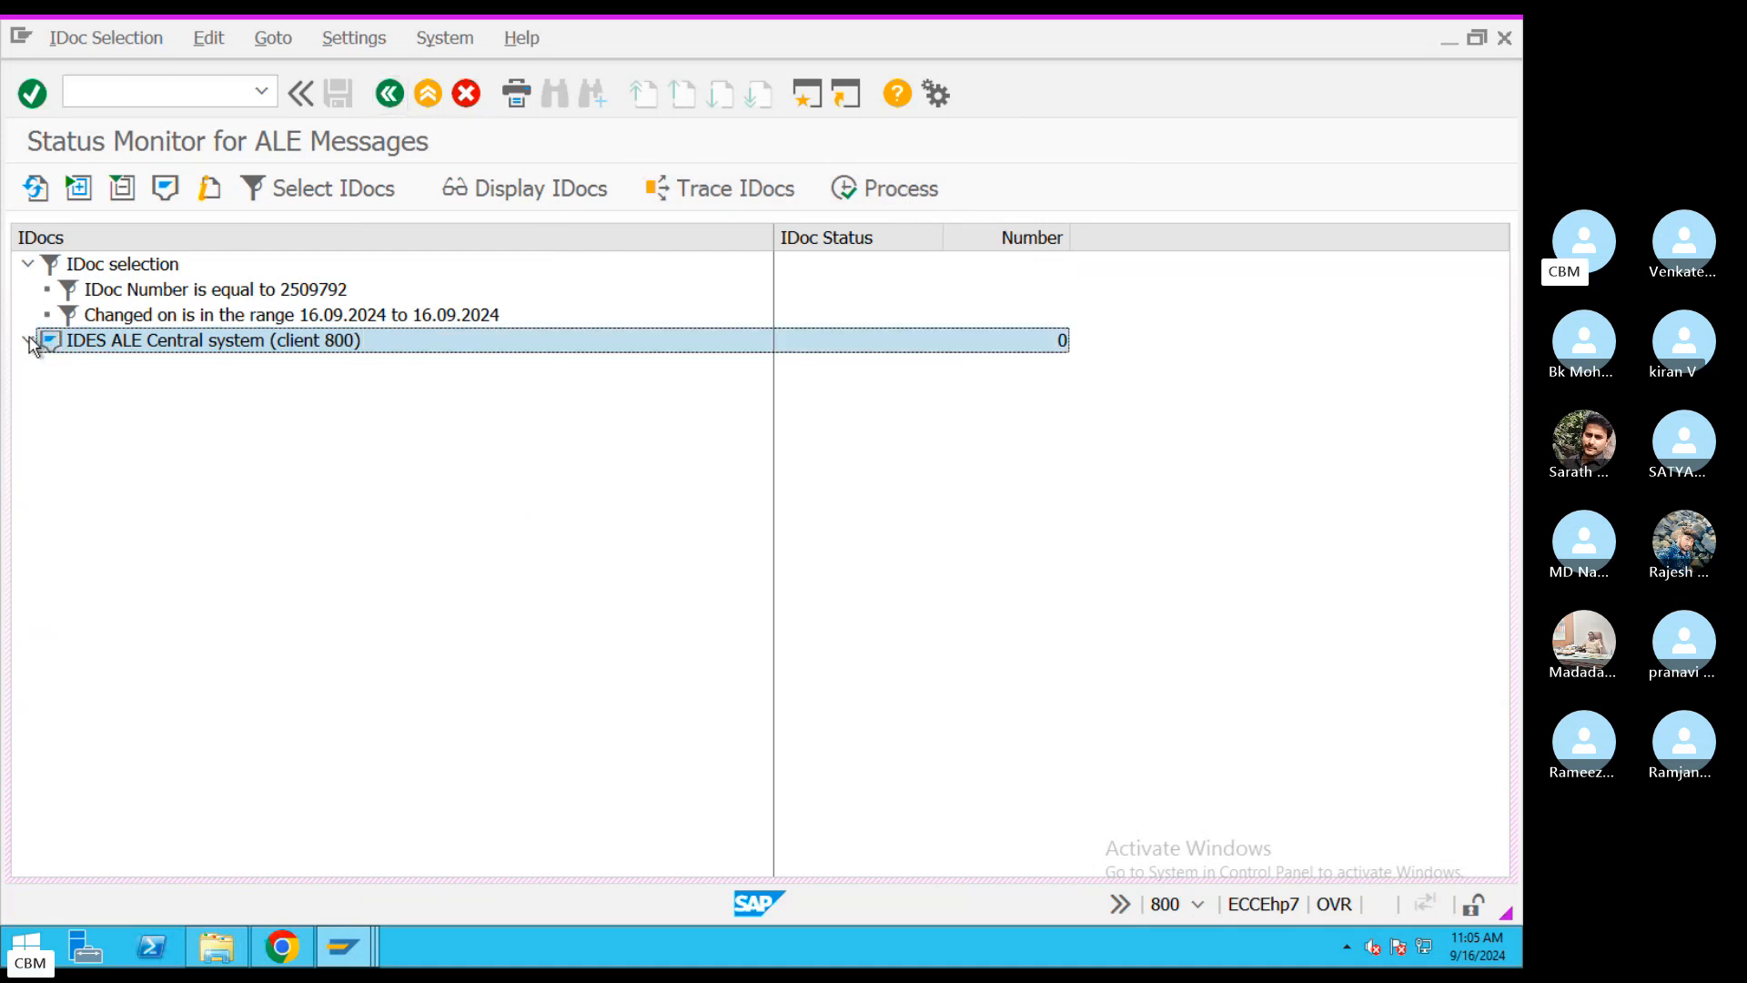
- Clear both Changed On dates in the IDoc selection and rerun it for IDoc 2509792
click(388, 94)
key(Delete)
key(Tab)
key(Delete)
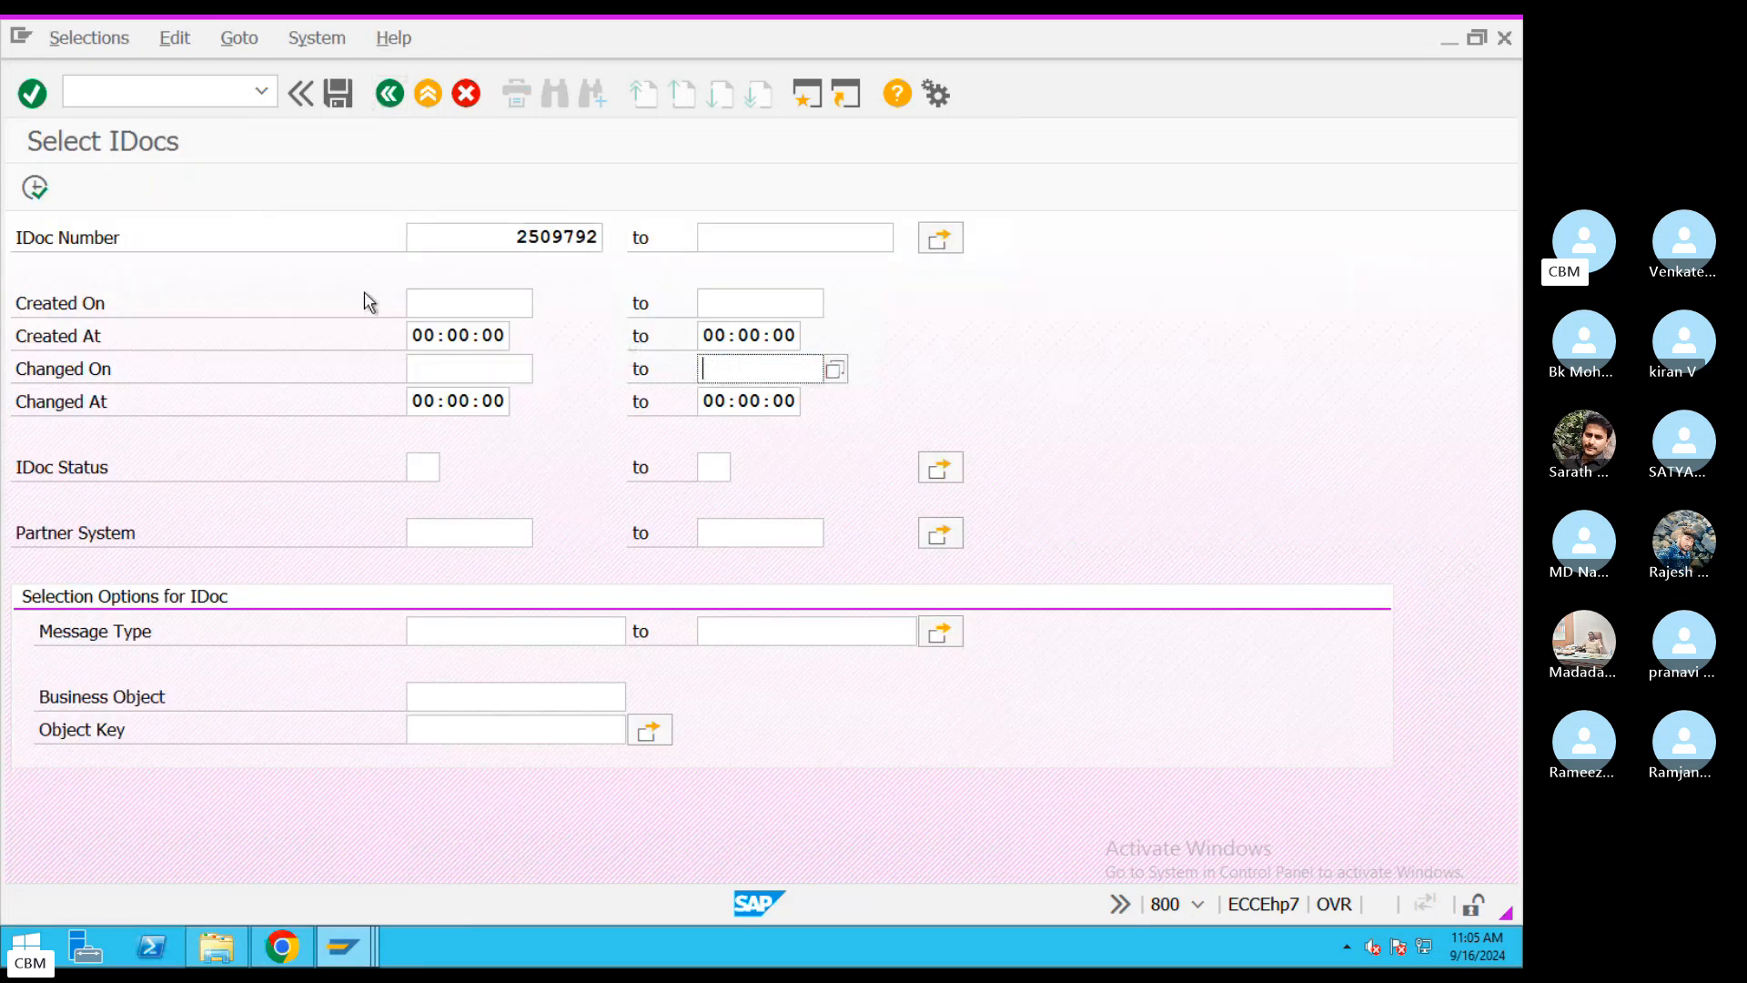
click(36, 188)
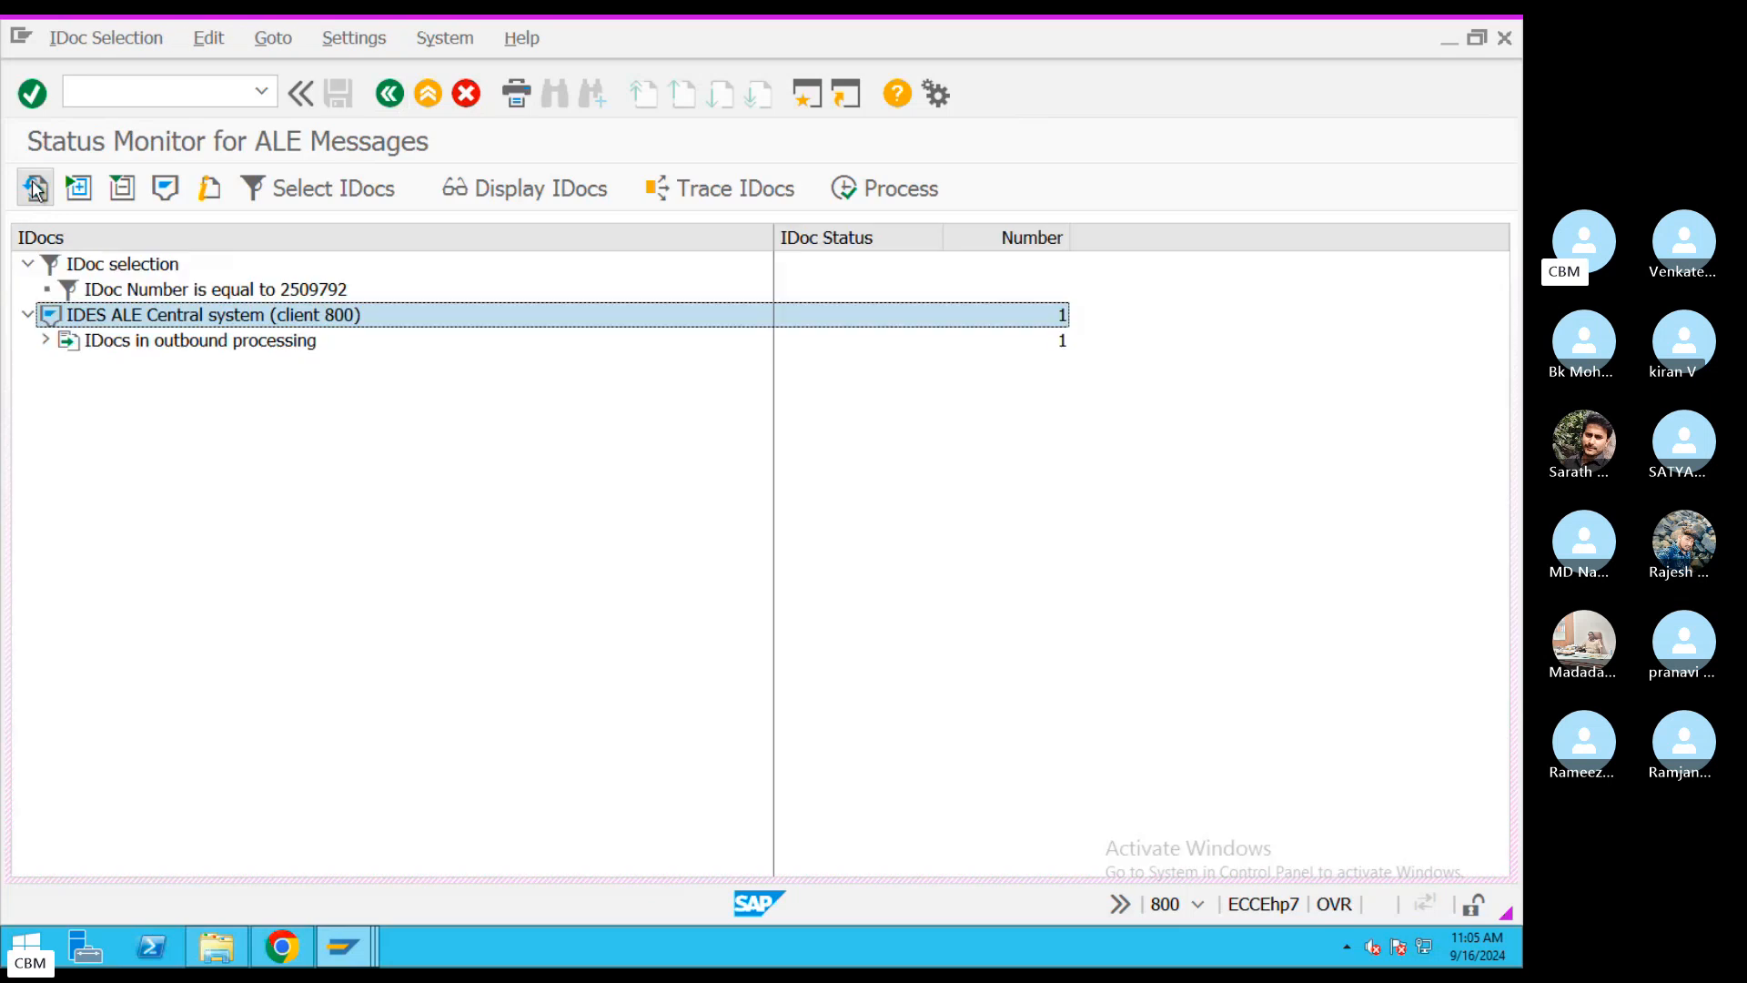
- Expand the outbound processing node and its Error in ALE service status, and open the CREMAS IDoc list
click(46, 341)
click(151, 368)
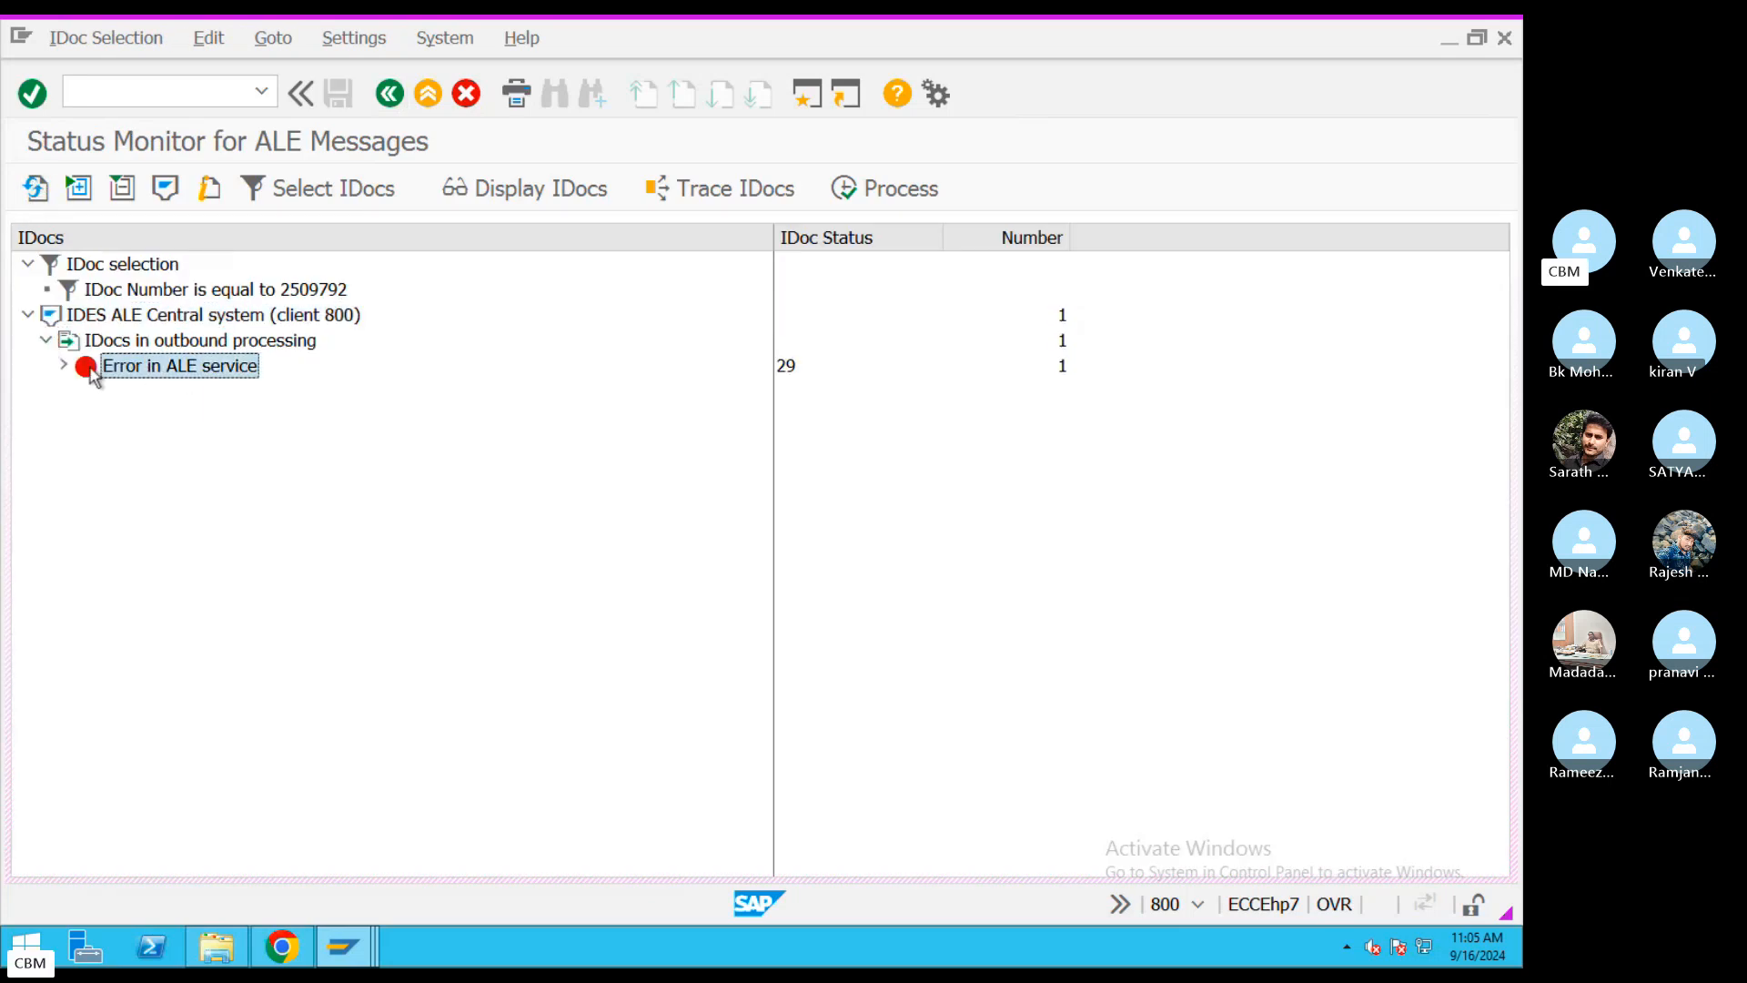
click(64, 366)
double_click(144, 392)
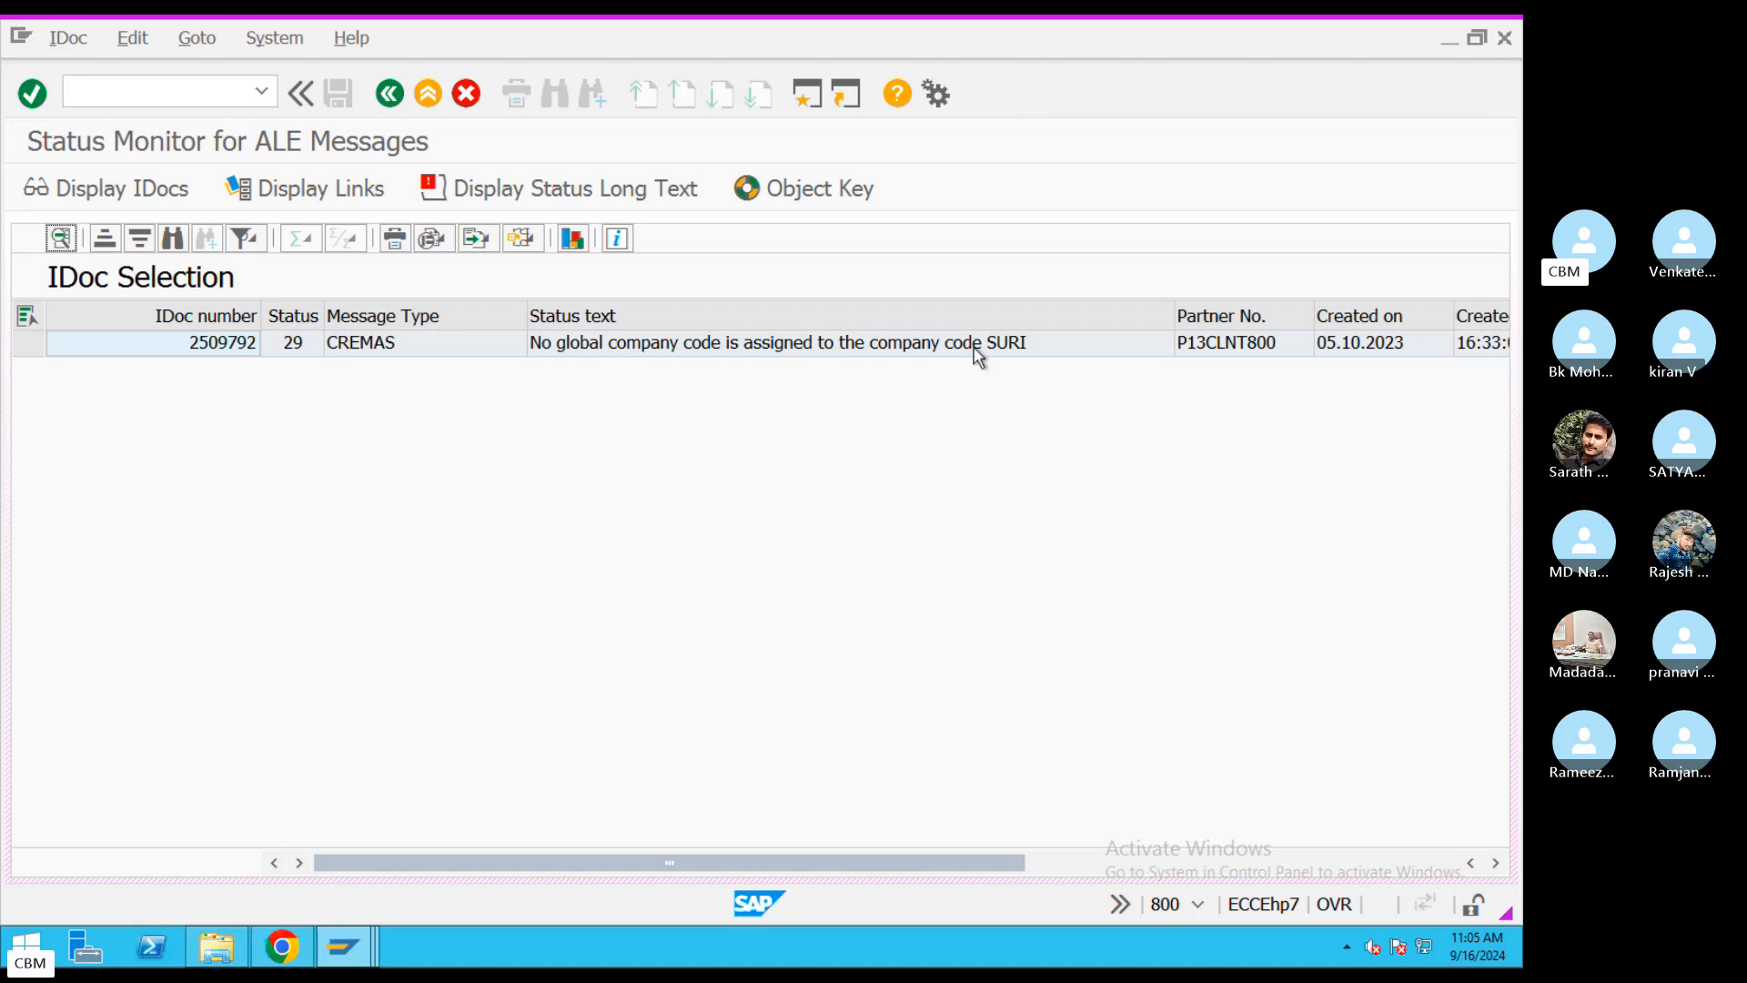
- Read the status long text of IDoc 2509792, and return to the status monitor tree
click(527, 191)
key(ctrl+a)
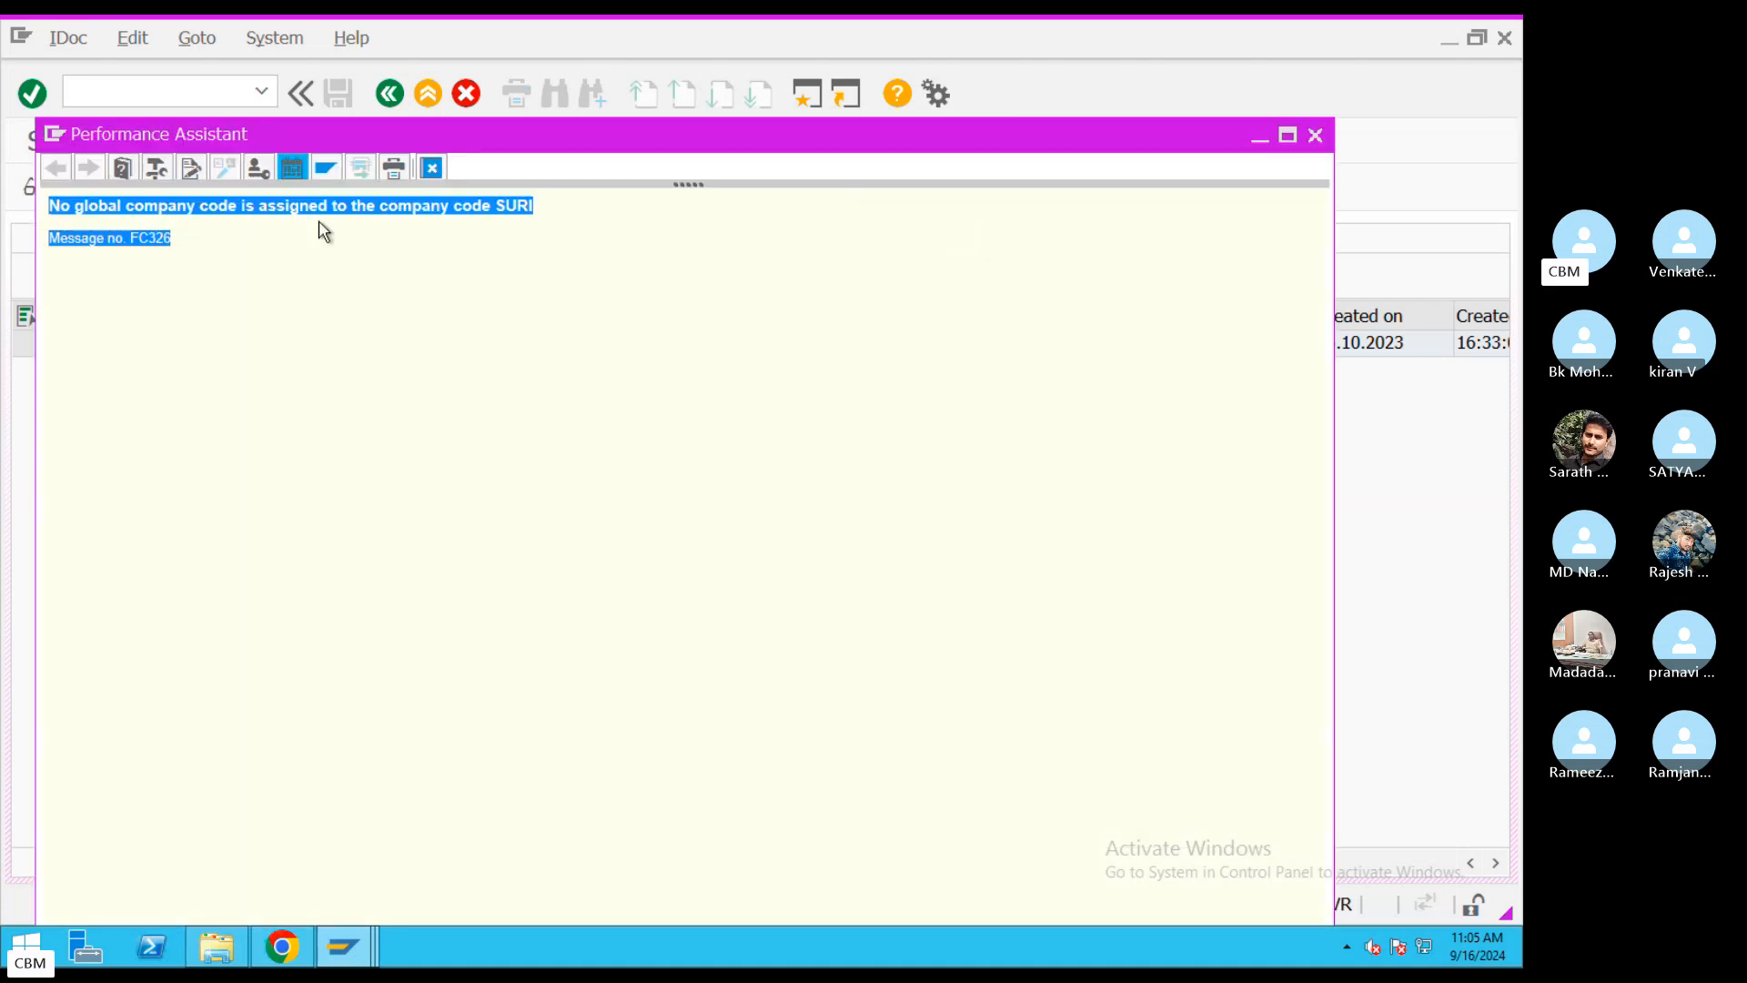
click(1316, 135)
click(390, 93)
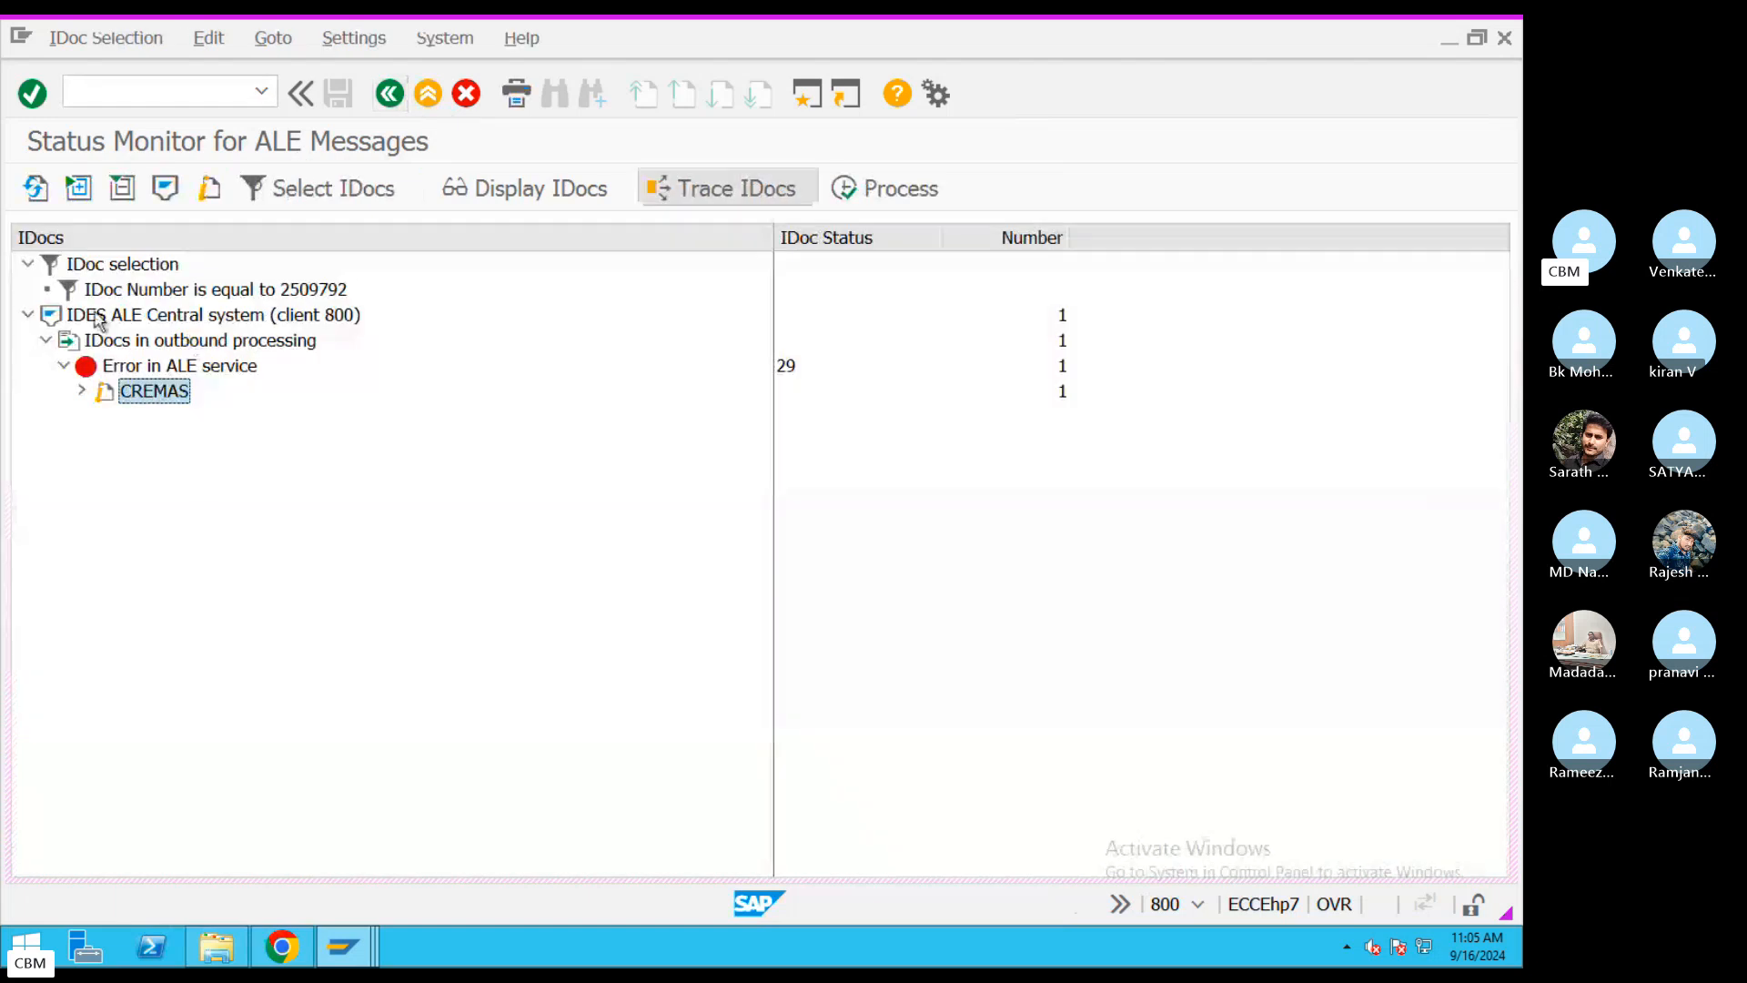
- Reprocess the failed CREMAS IDoc from the status monitor, and complete the remote logon with the account password
click(889, 188)
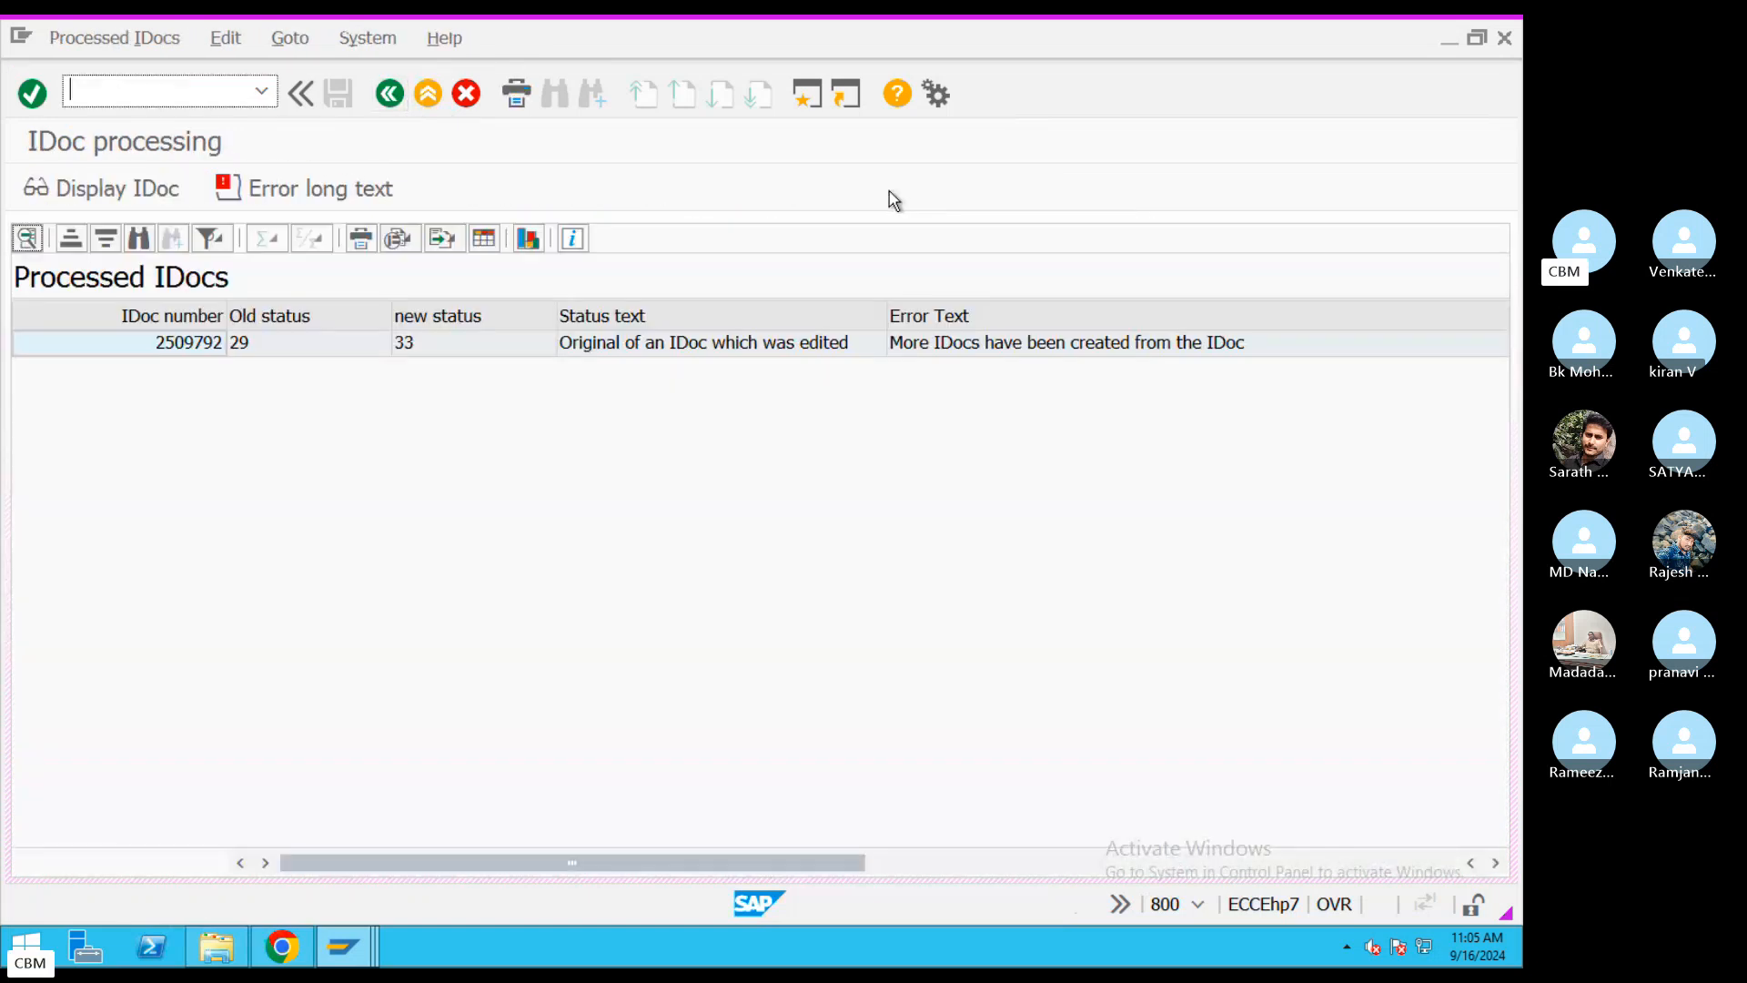
click(432, 347)
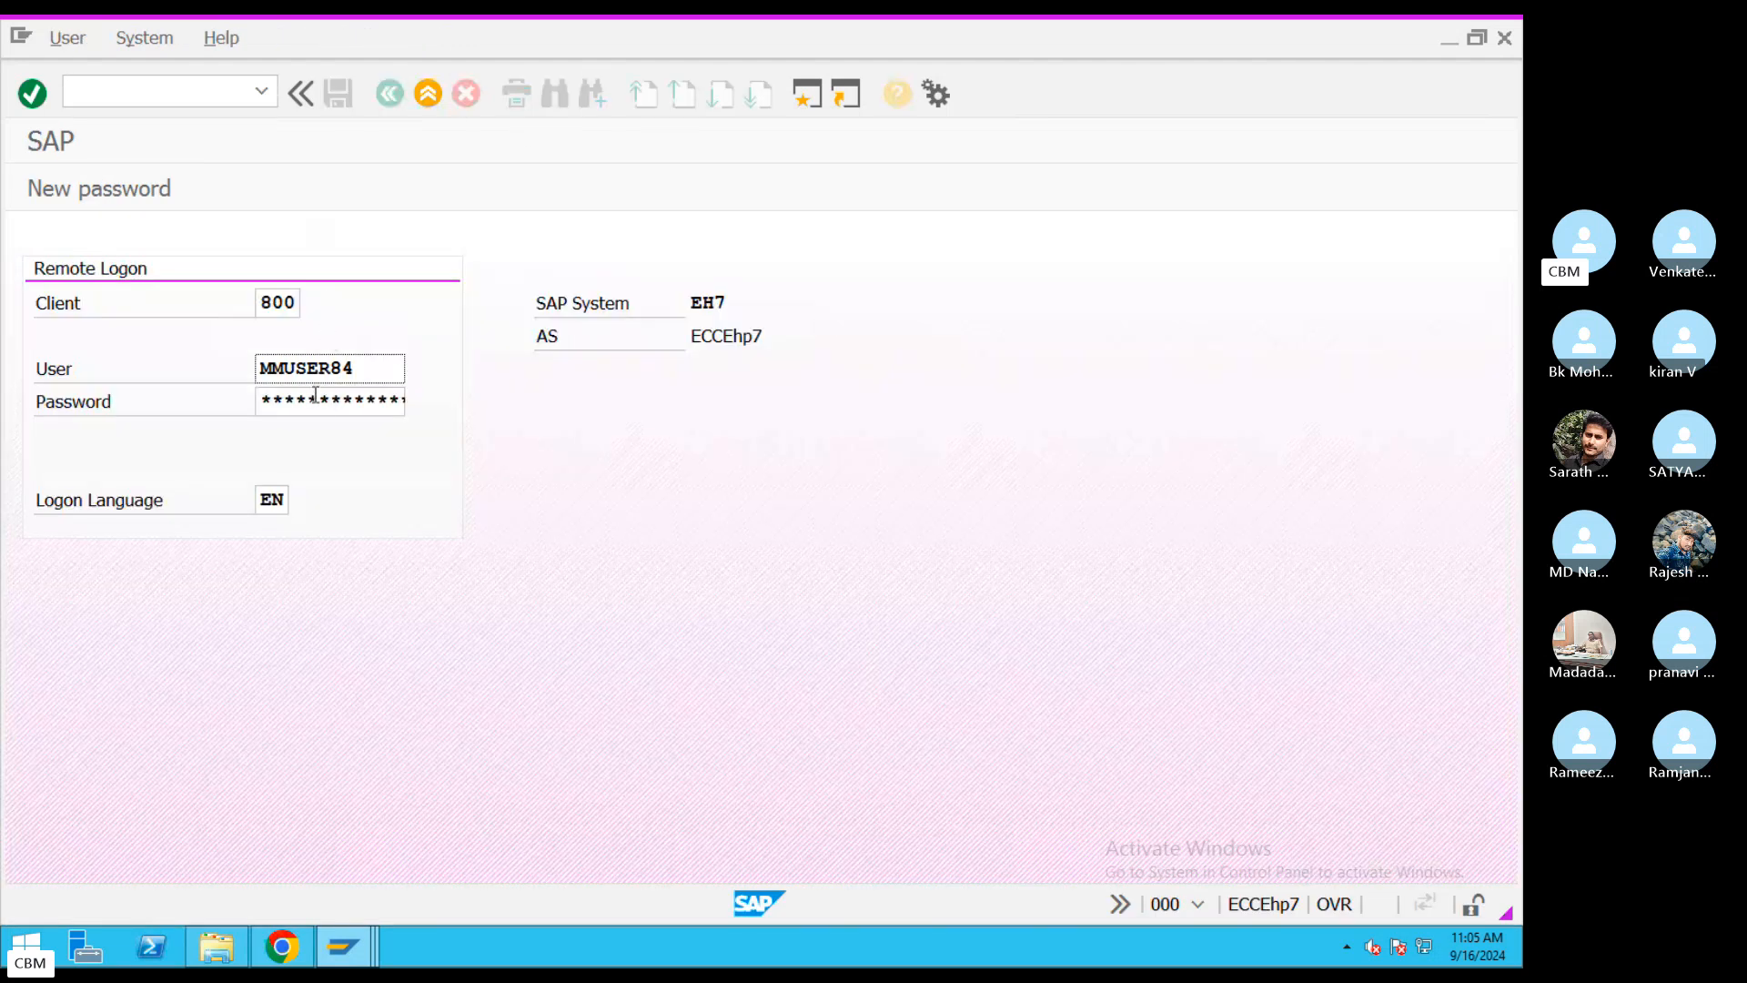
click(317, 396)
text(**)
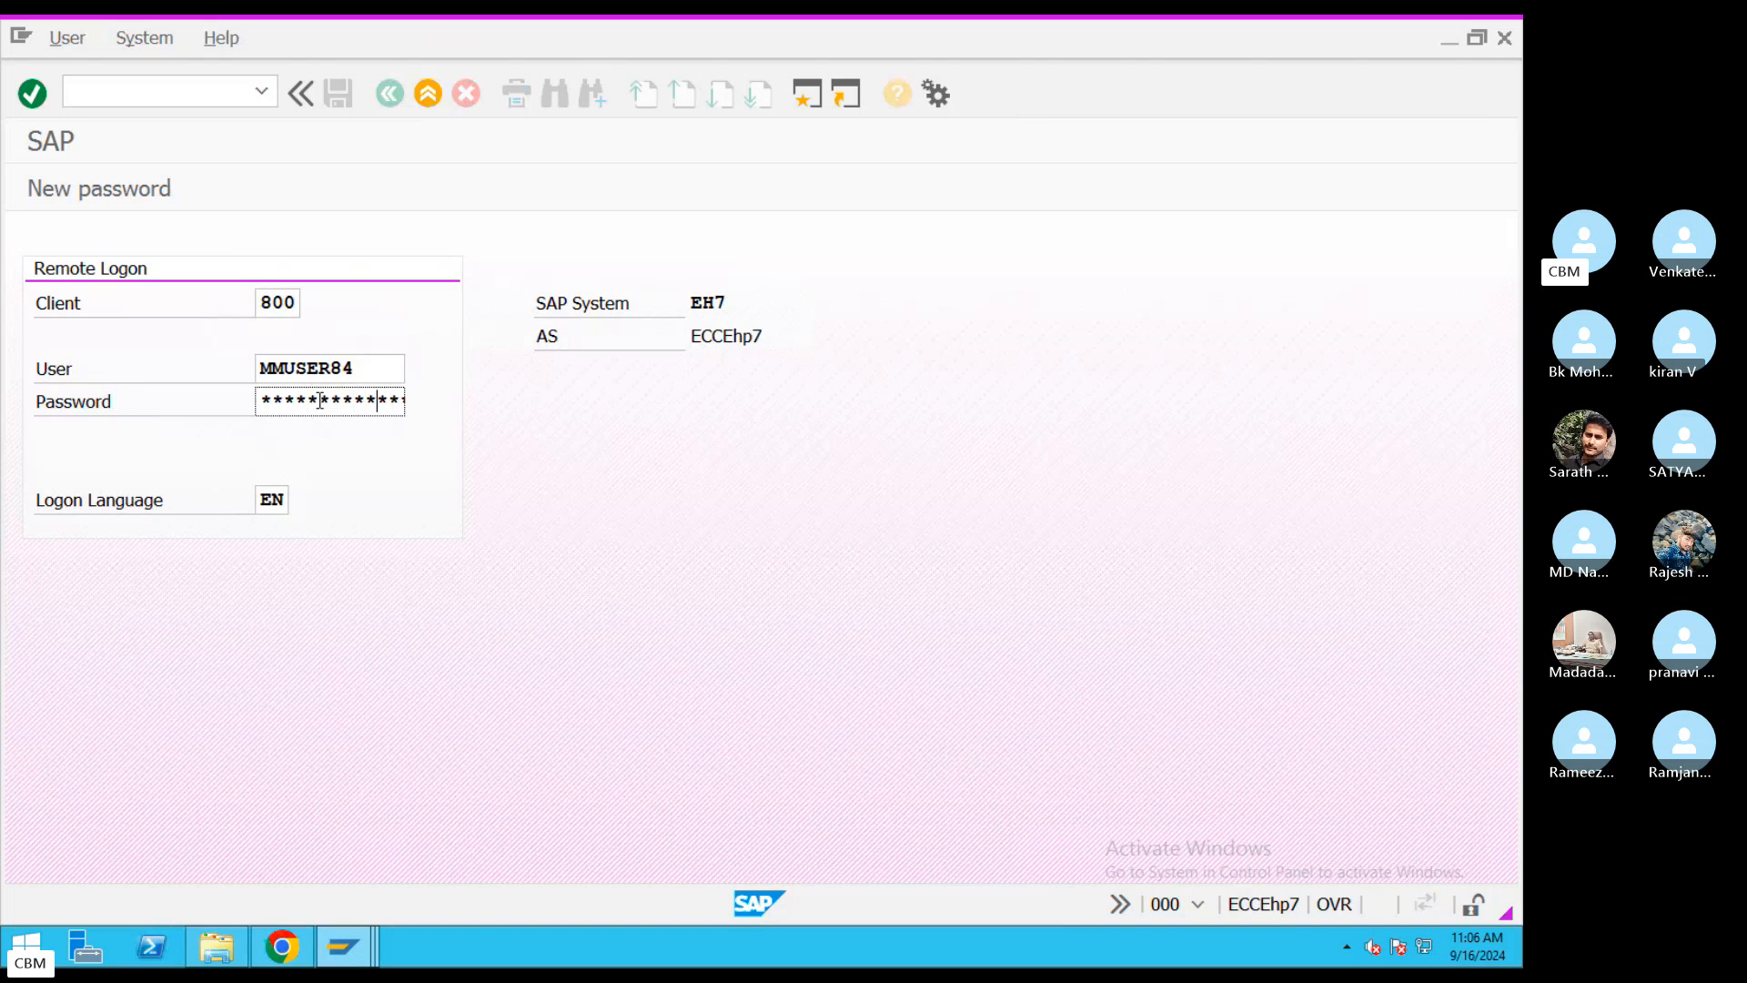
key(Return)
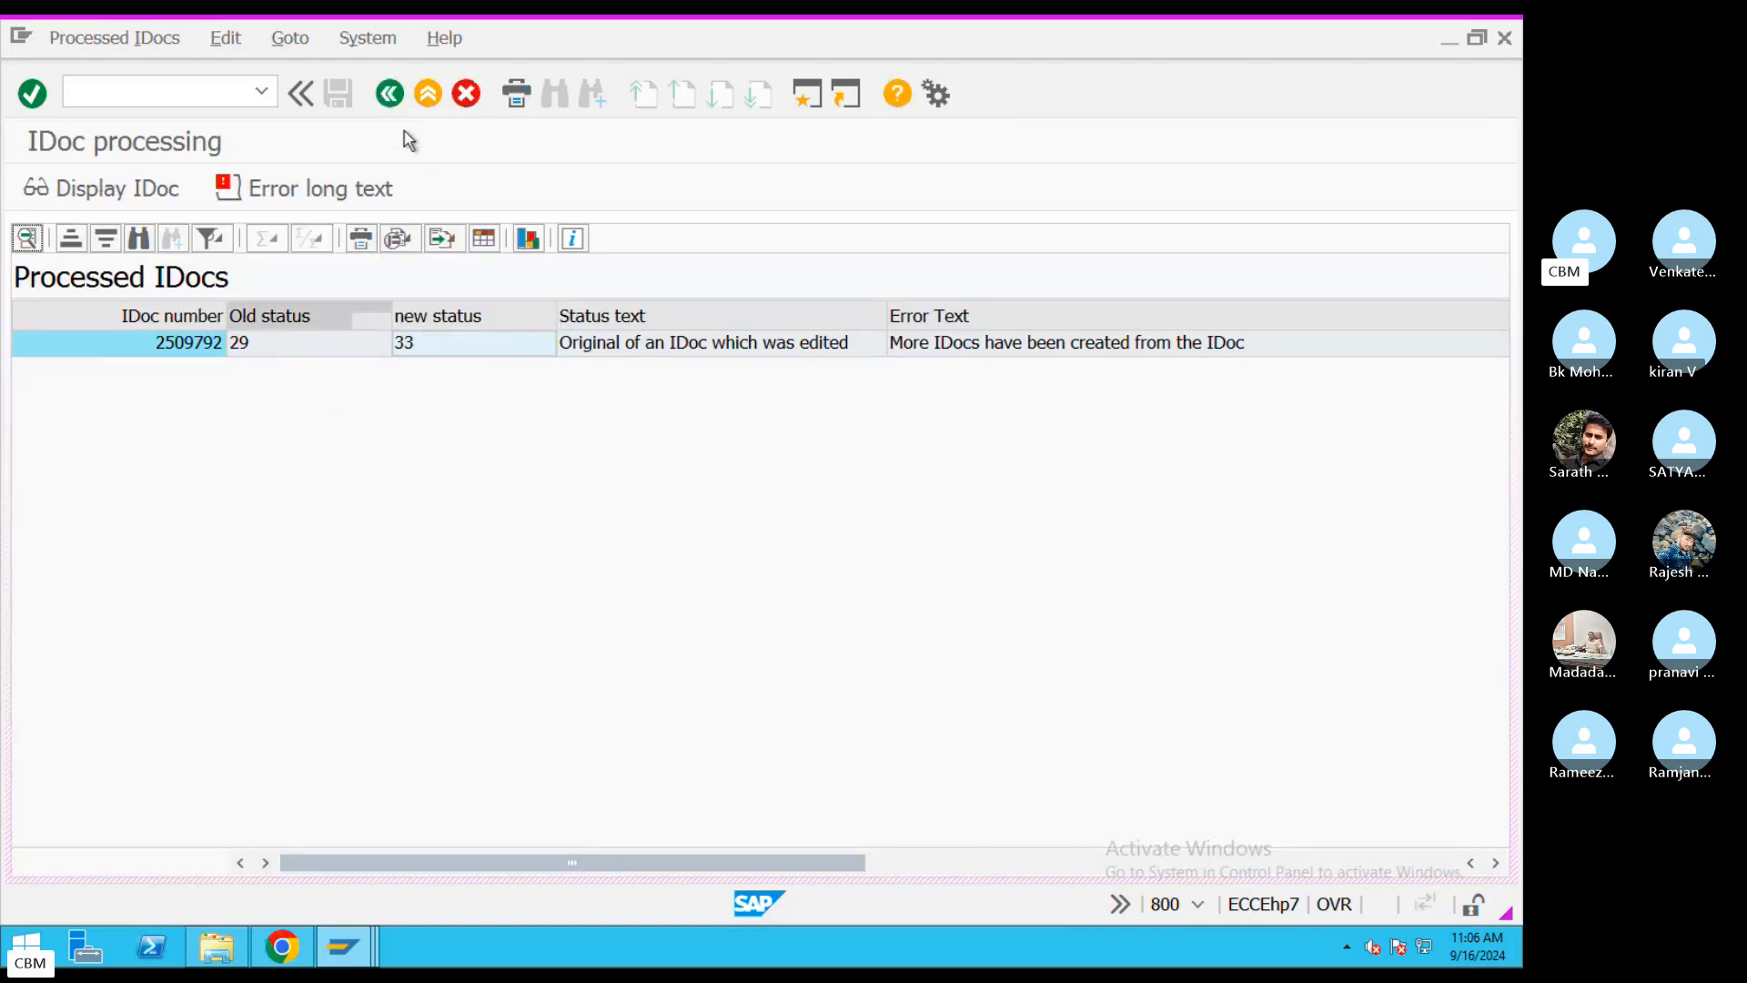
- Check the IDoc's status in the monitor tree, return to the IDoc selection, and copy the IDoc number
click(390, 94)
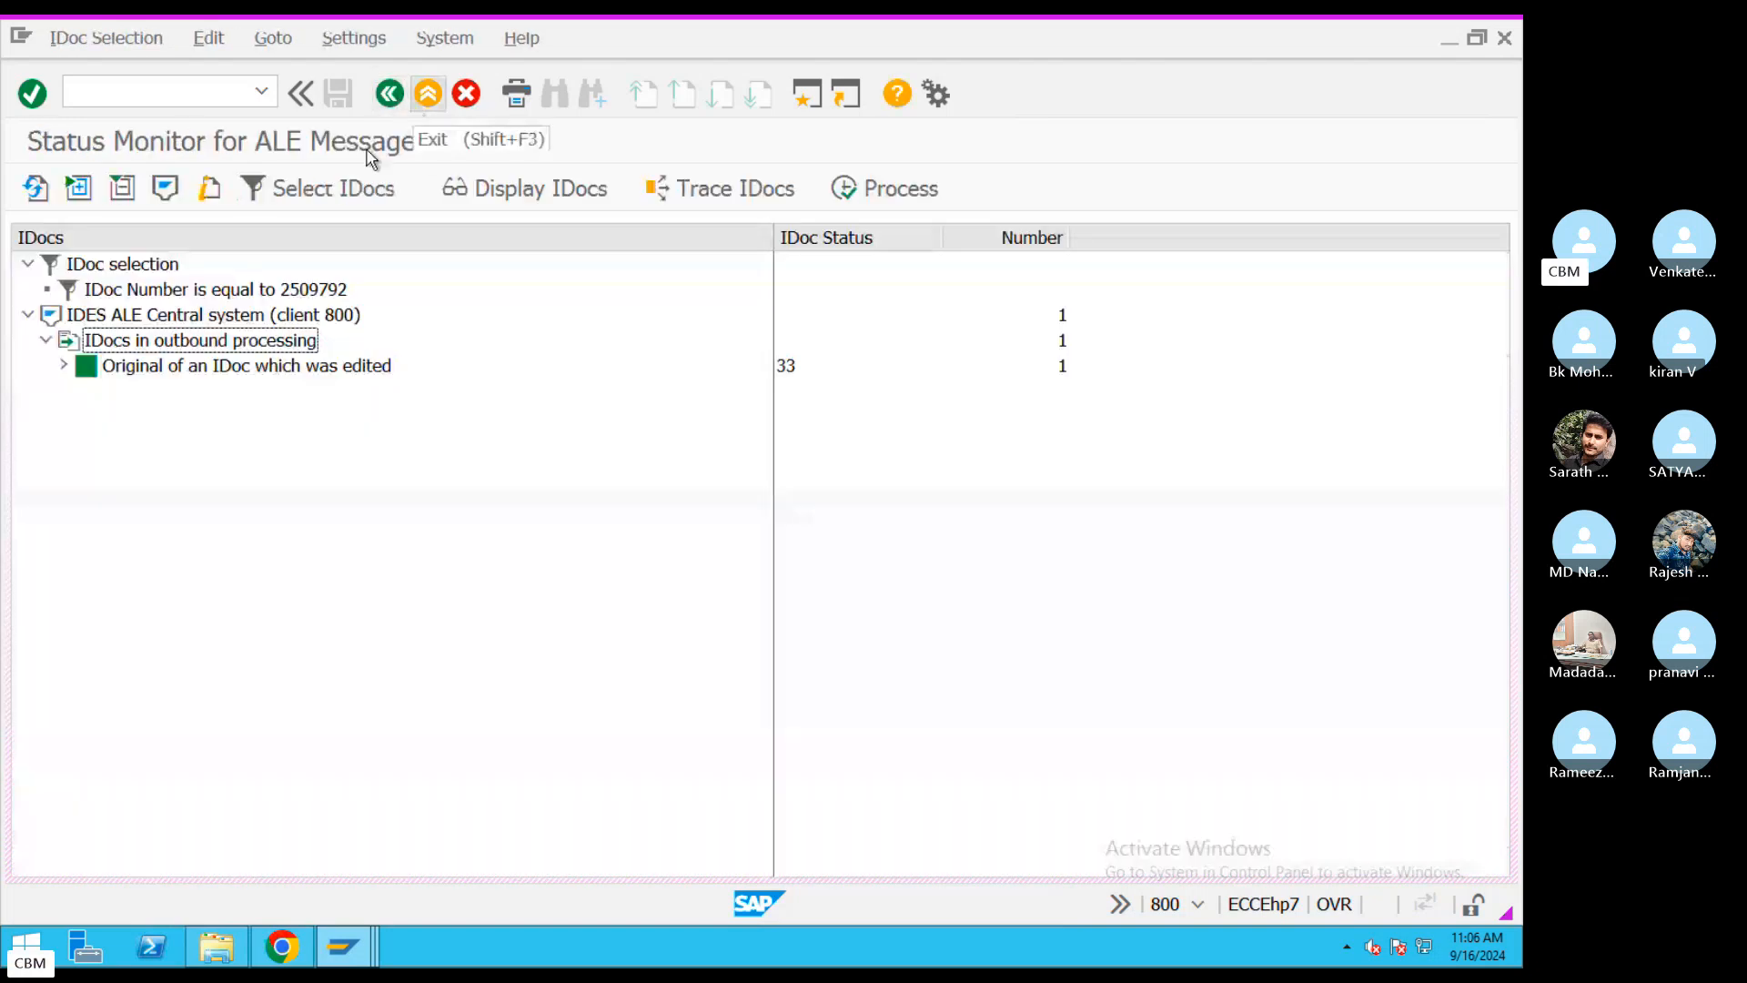
click(106, 367)
click(389, 94)
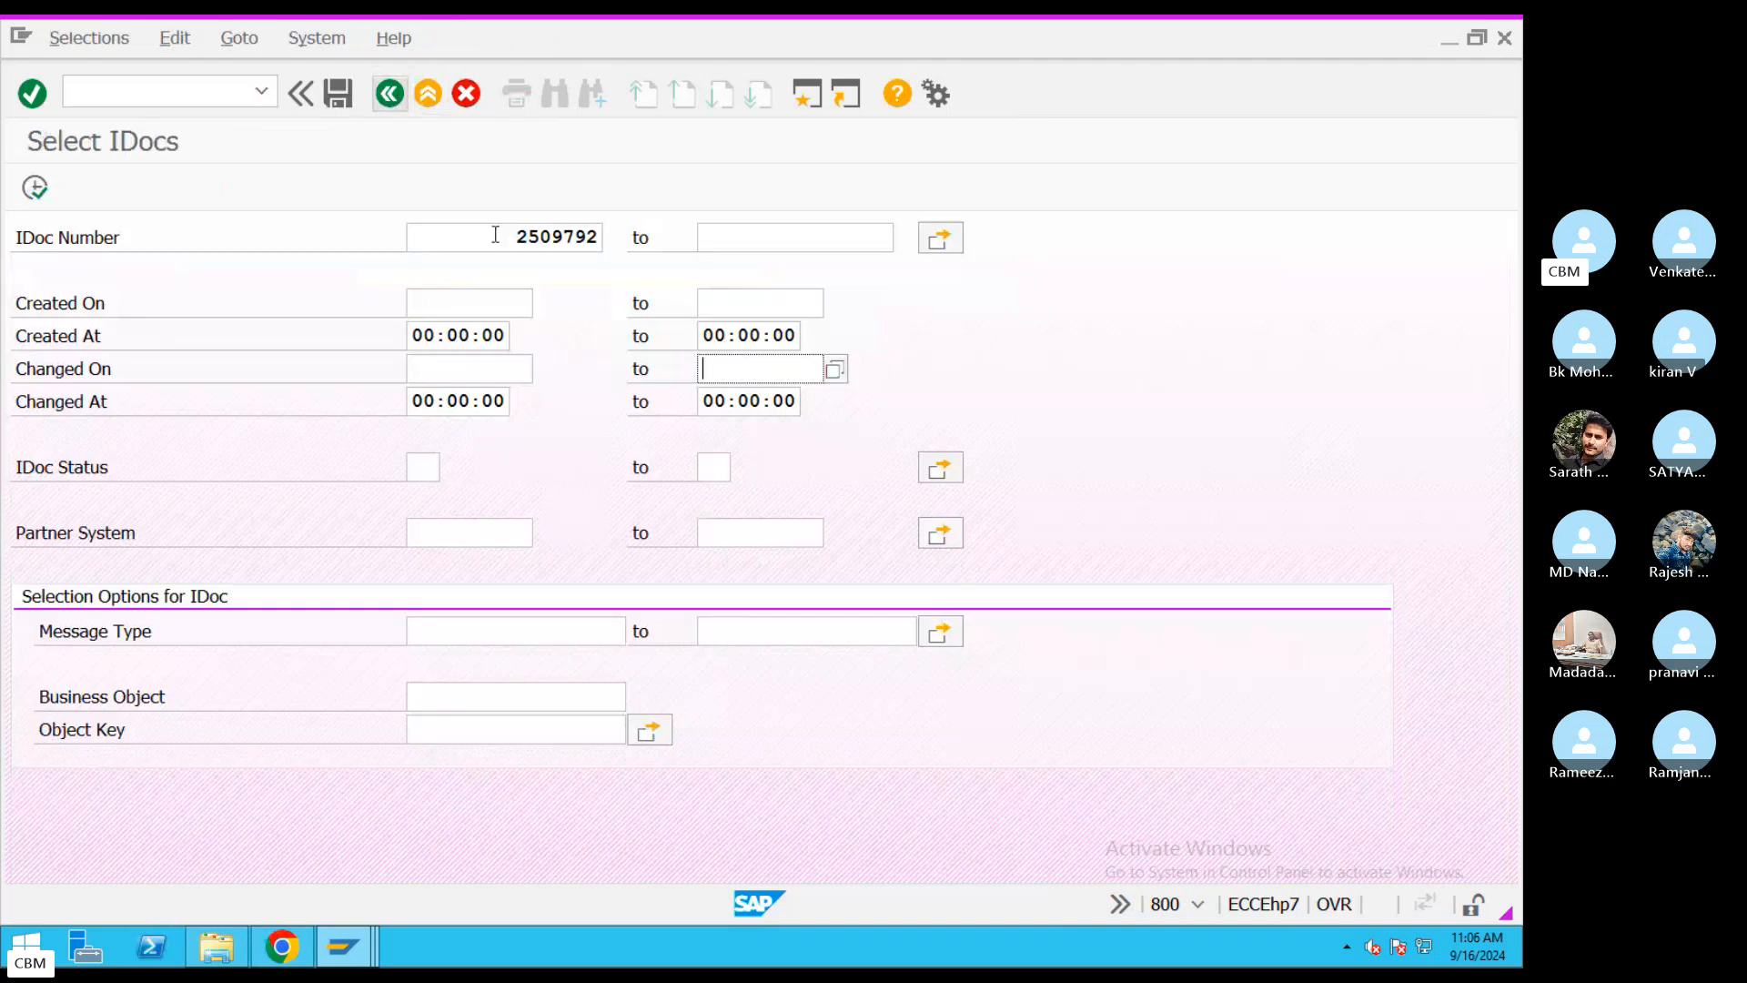
click(496, 234)
key(ctrl+c)
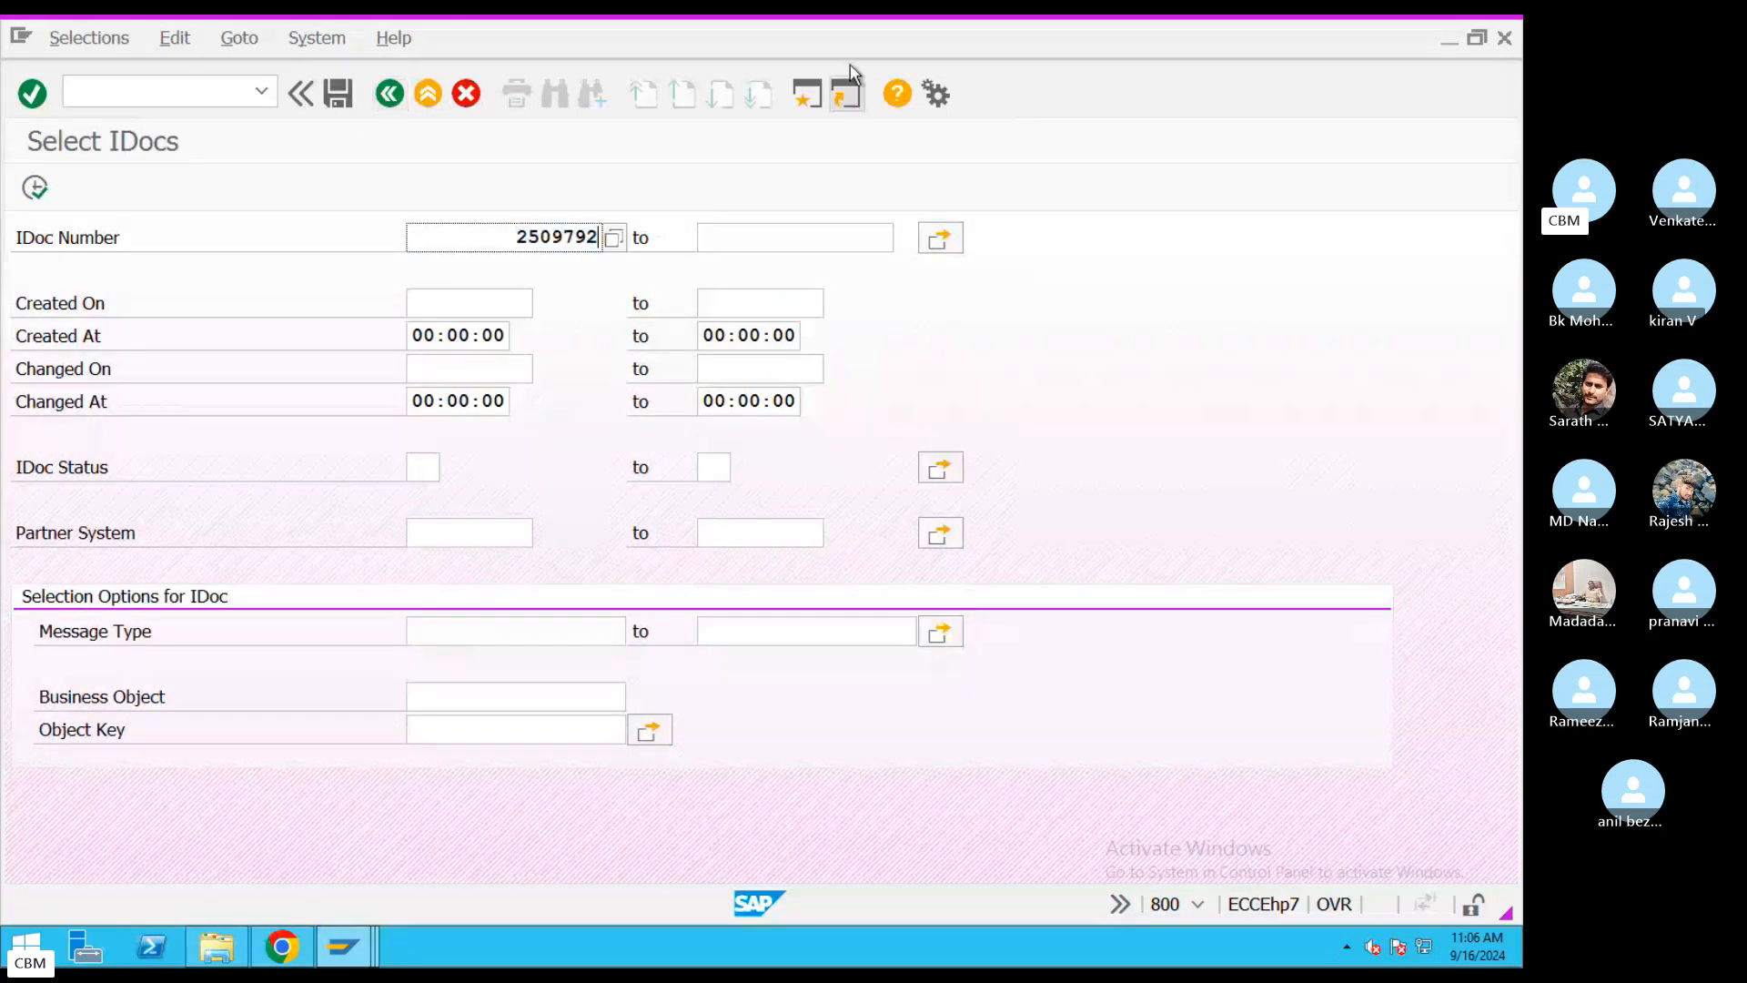
- Open the IDoc List in a new session and search for IDoc 2509792 with the default creation dates
click(821, 101)
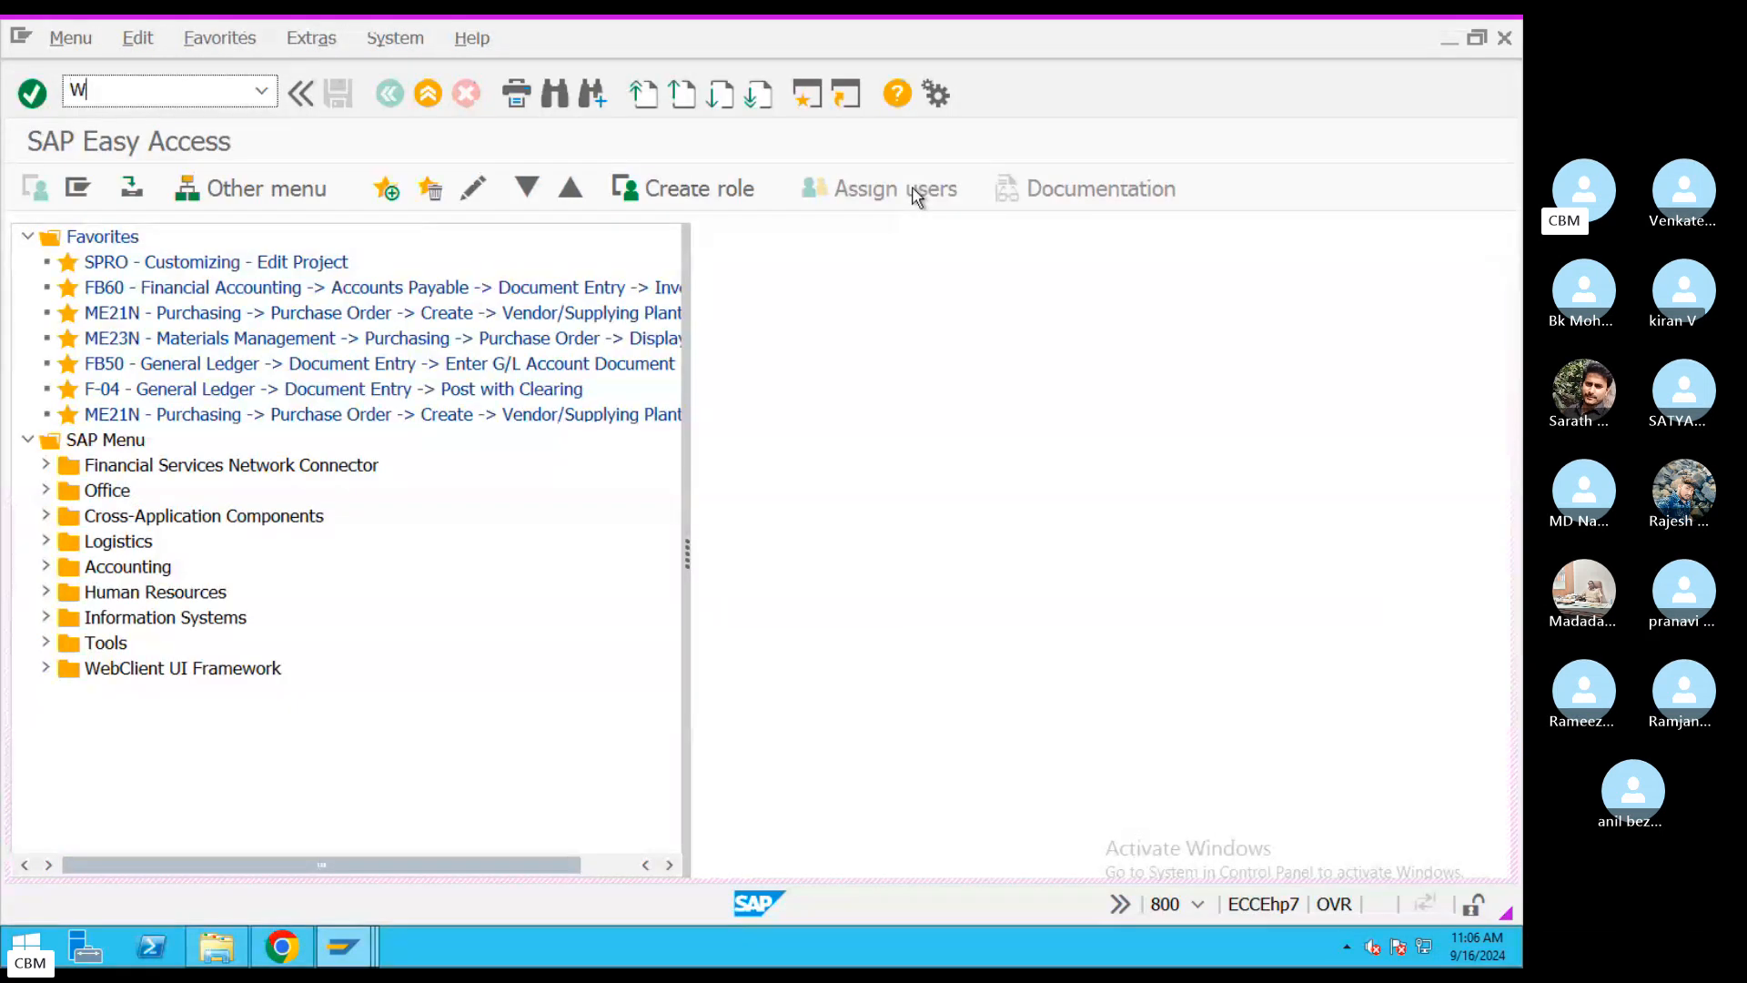
key(Return)
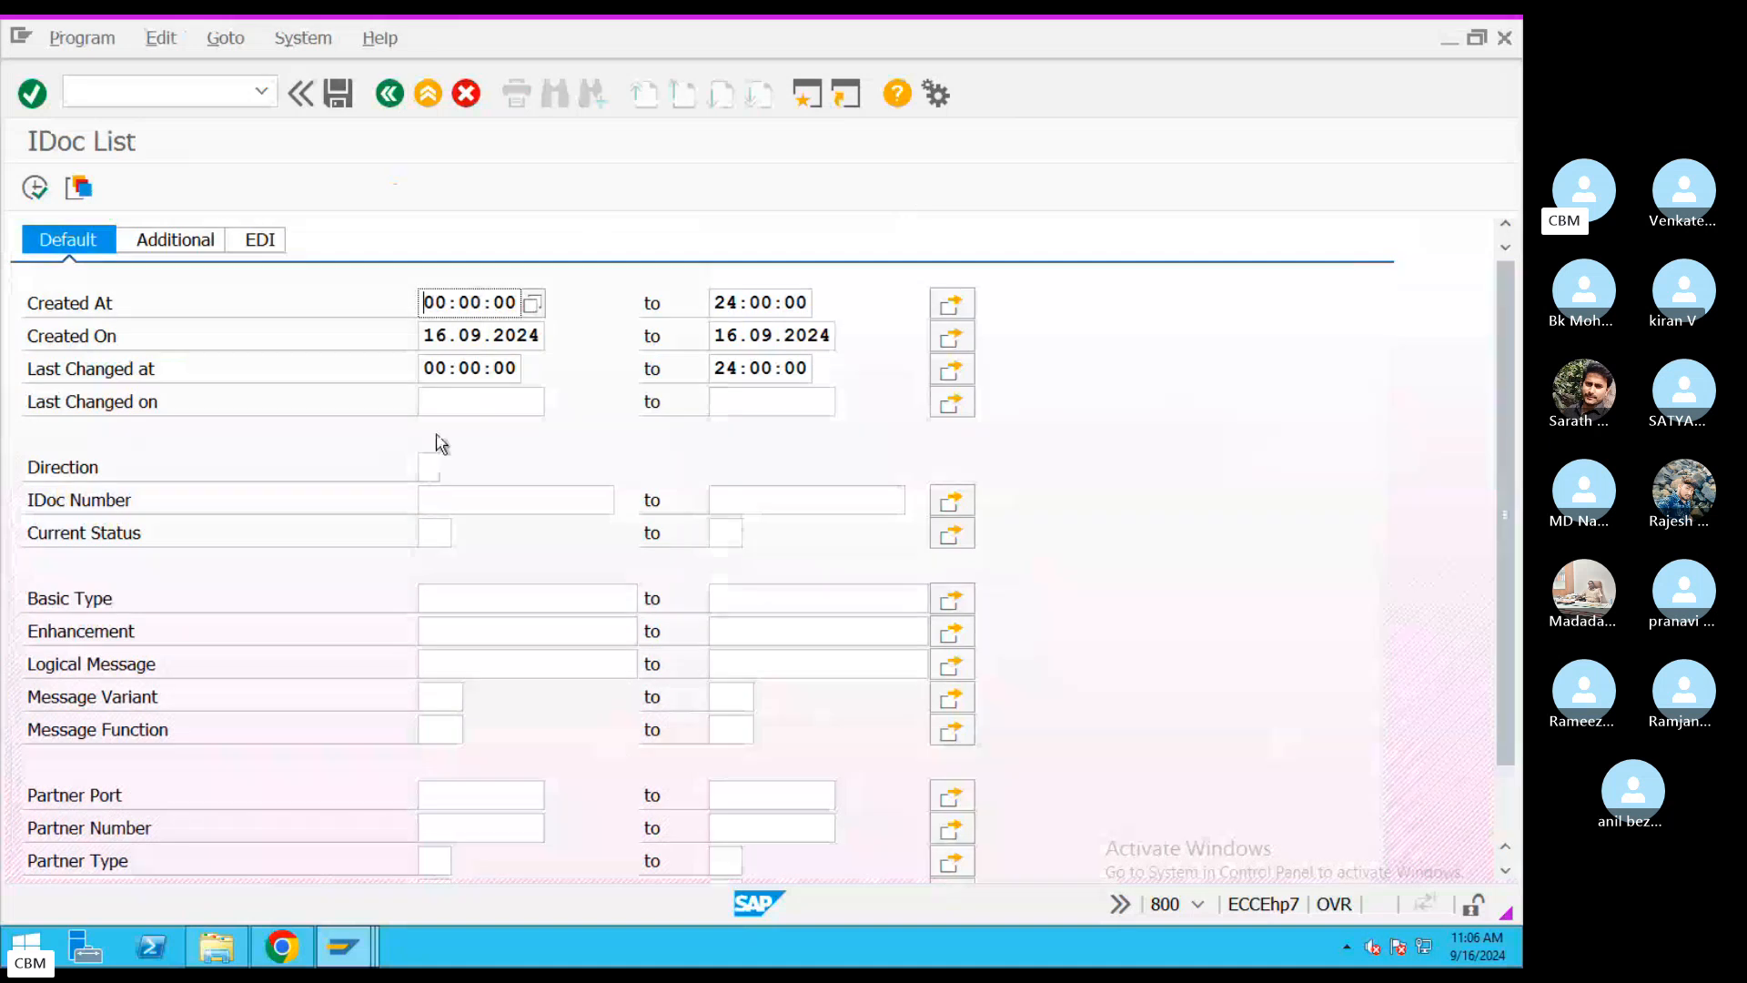
click(493, 500)
key(ctrl+v)
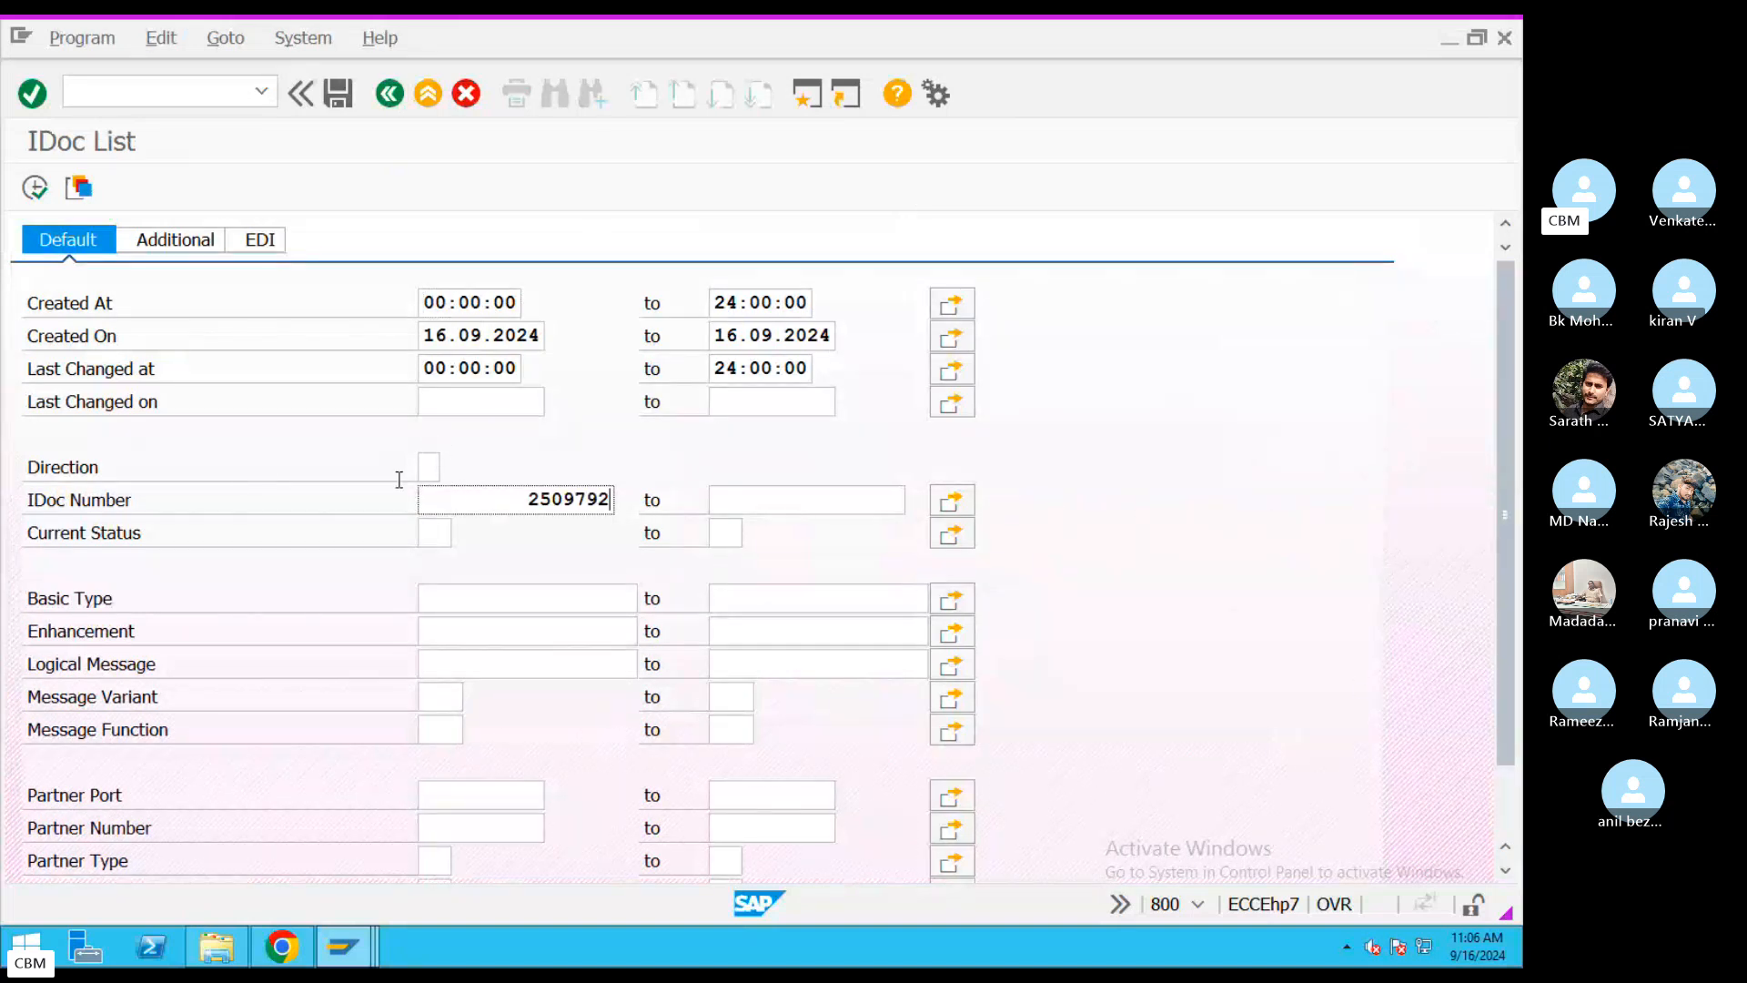
click(35, 188)
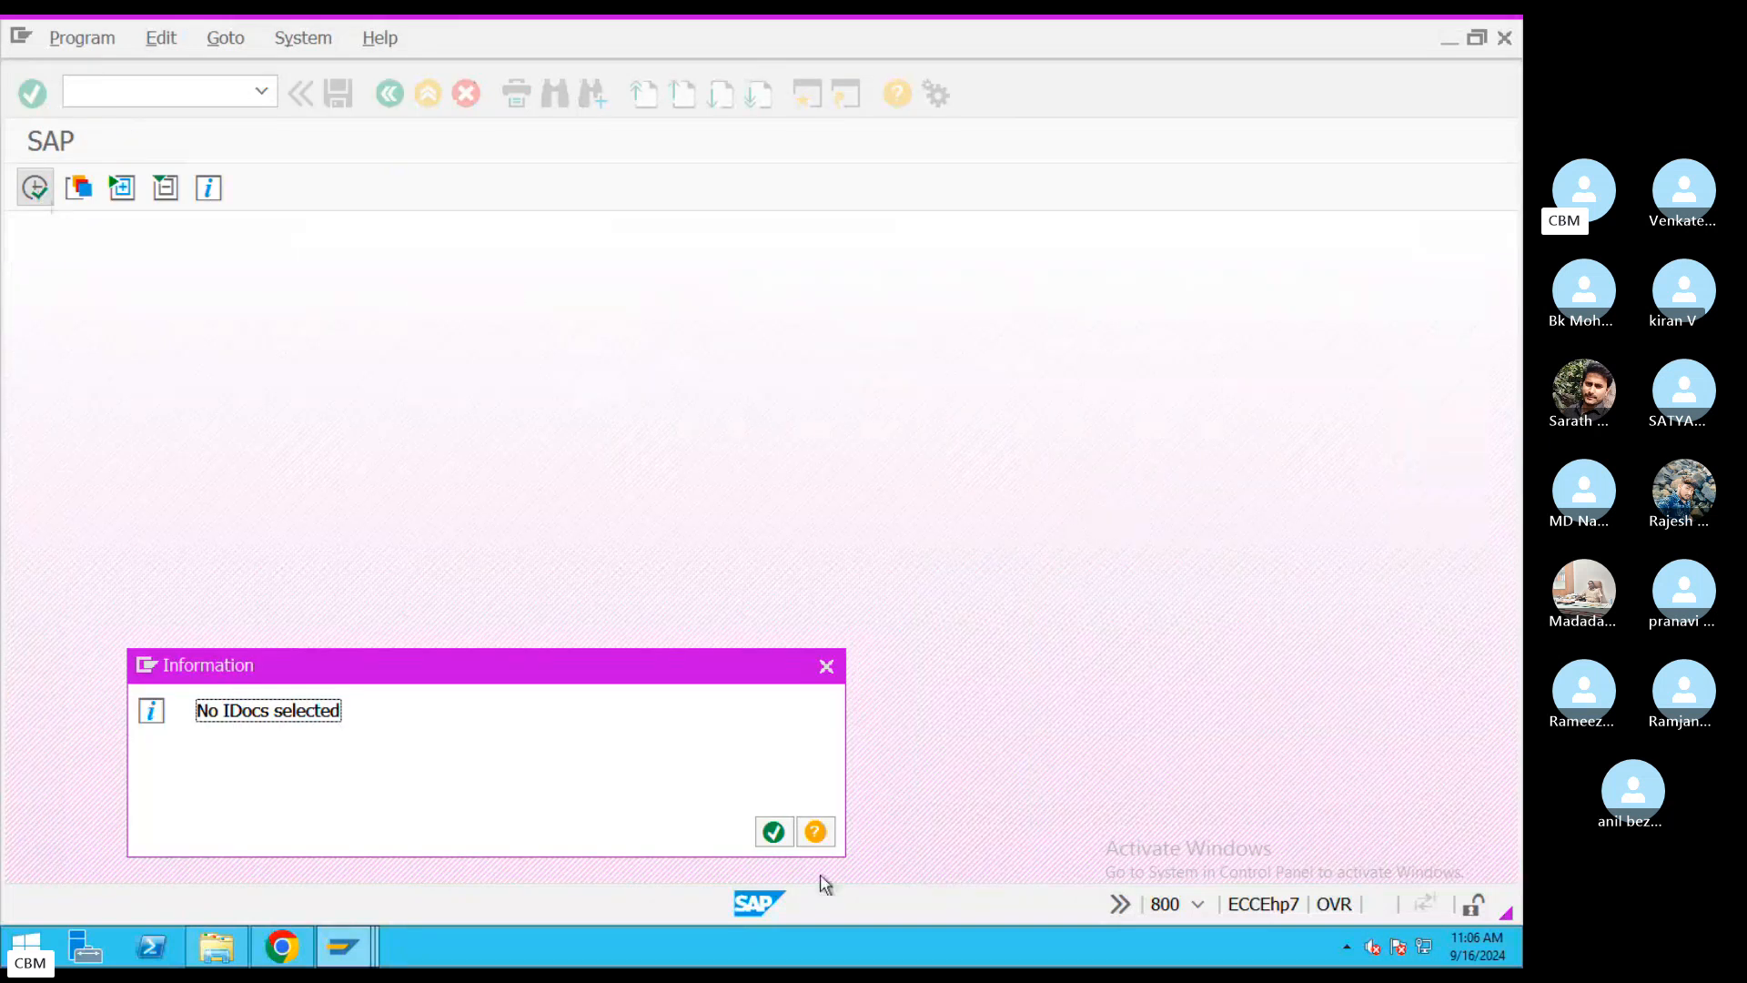
click(775, 832)
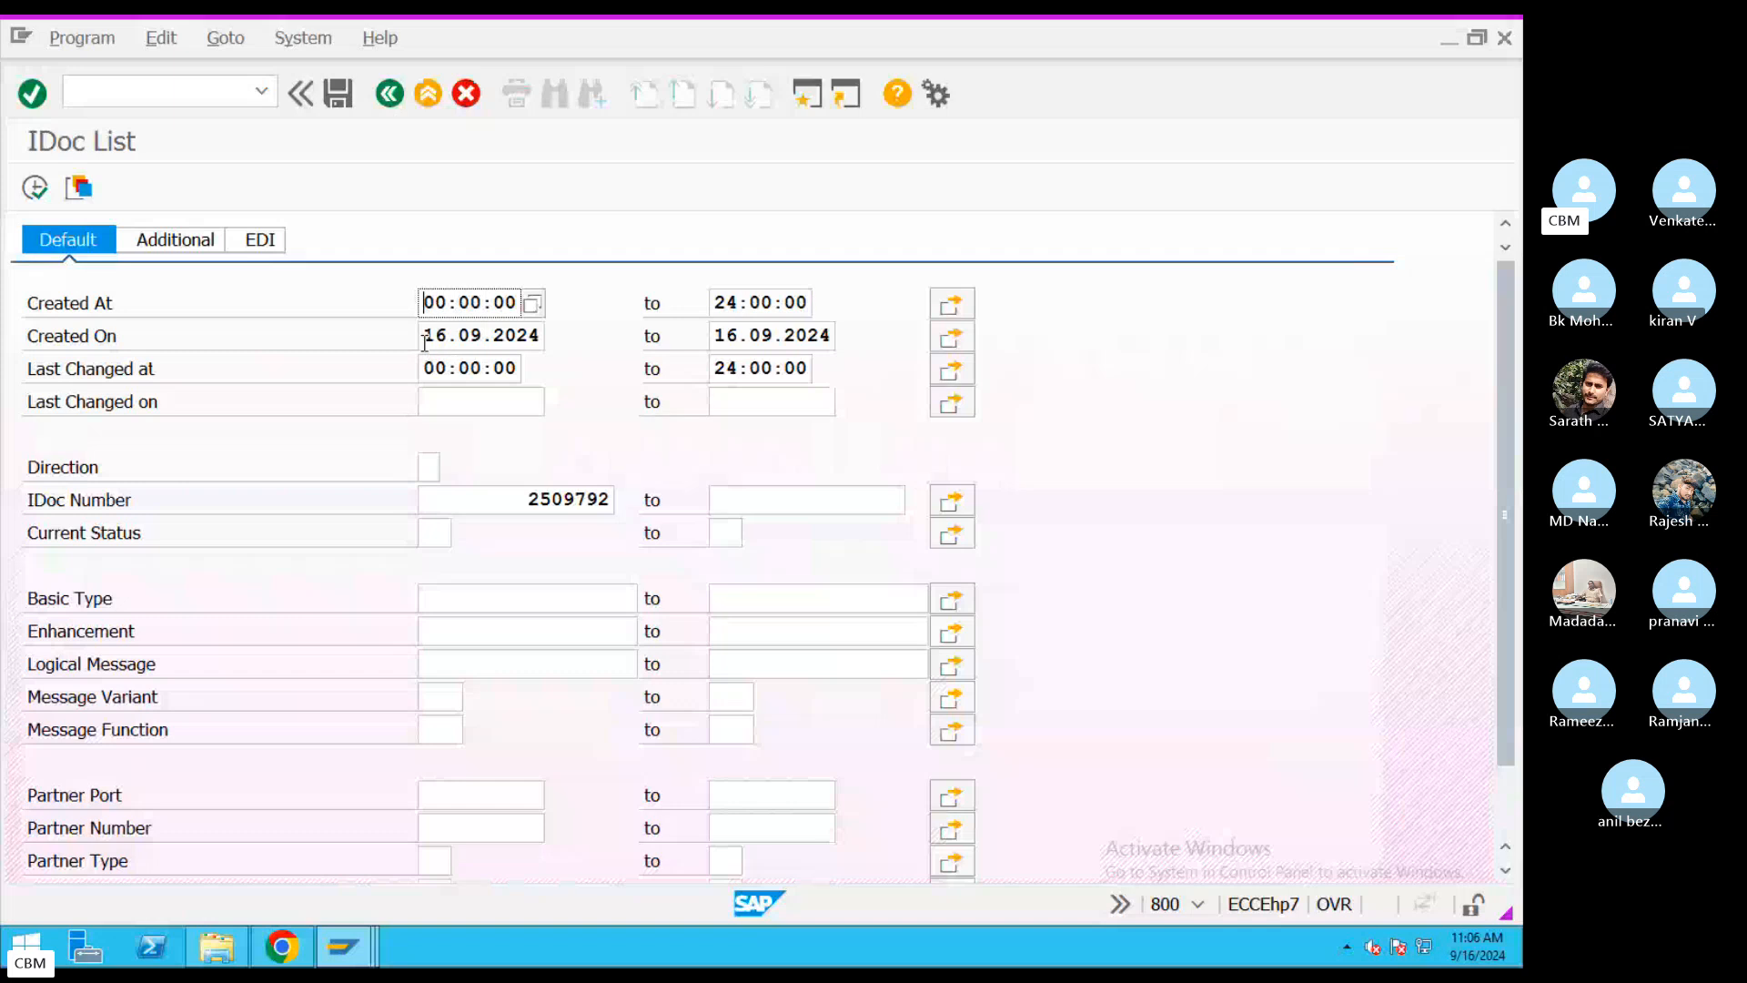
- Clear both Created On dates and rerun the IDoc List search for IDoc 2509792
mouse_move(424, 343)
mouse_down()
mouse_move(755, 318)
mouse_move(833, 336)
mouse_up()
key(BackSpace)
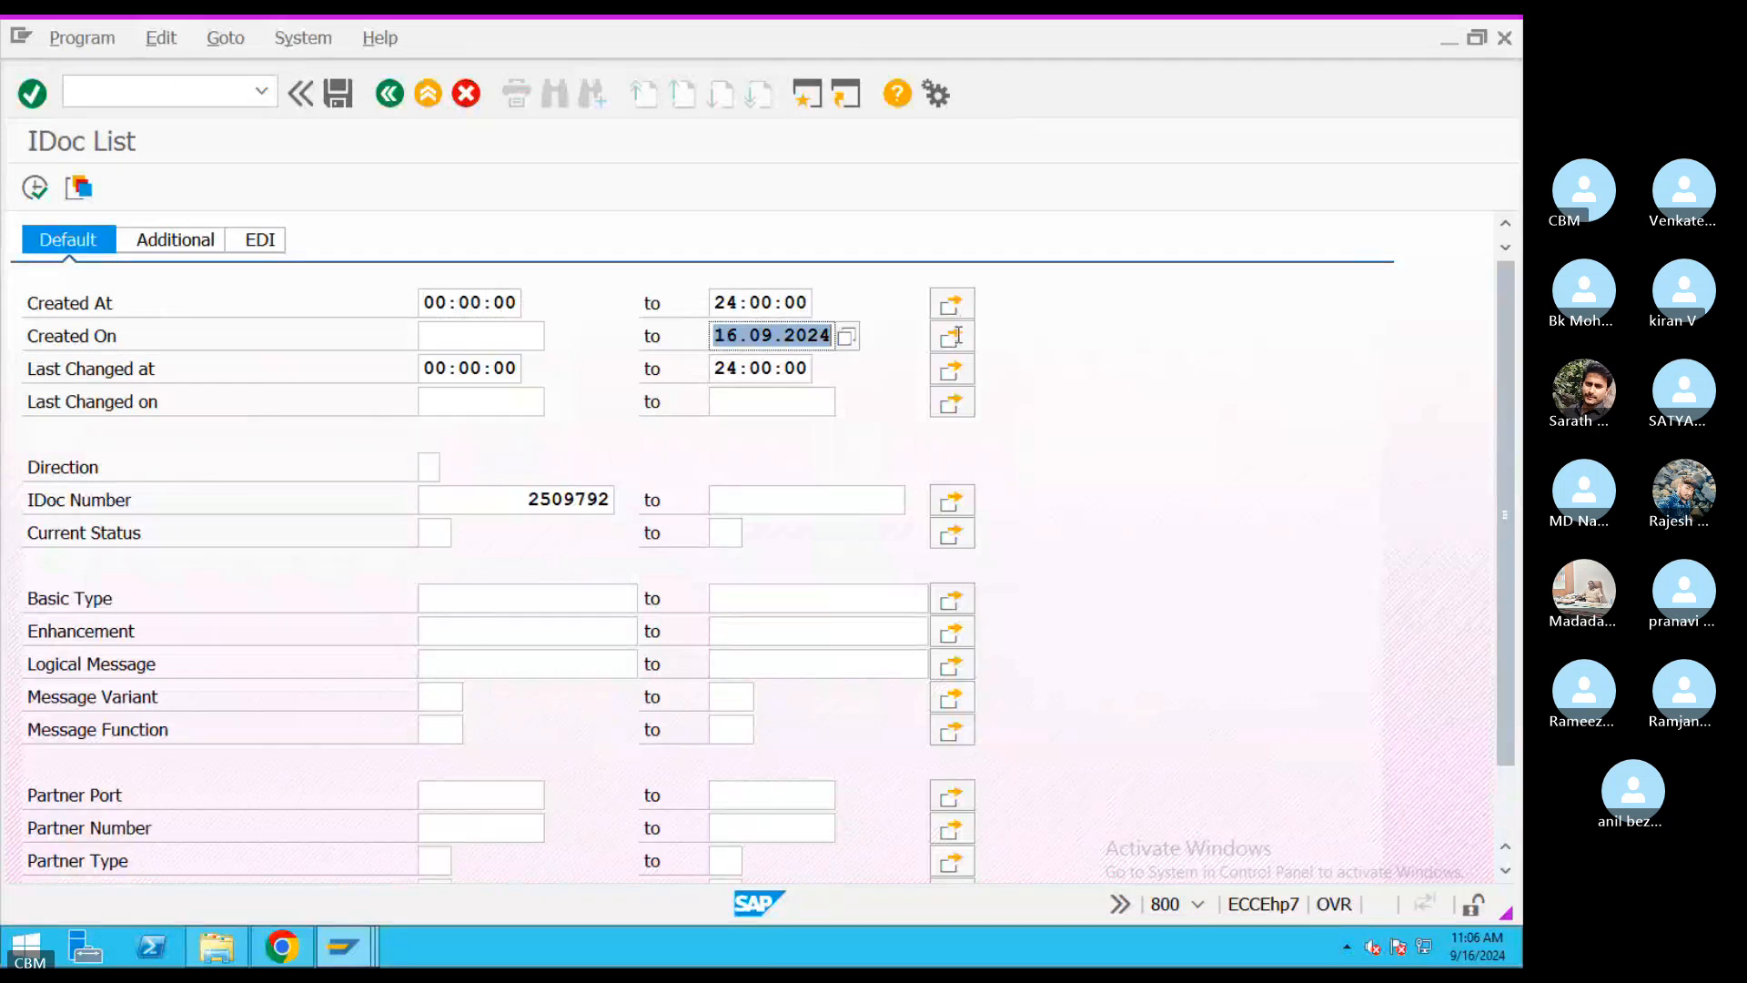
key(BackSpace)
click(35, 187)
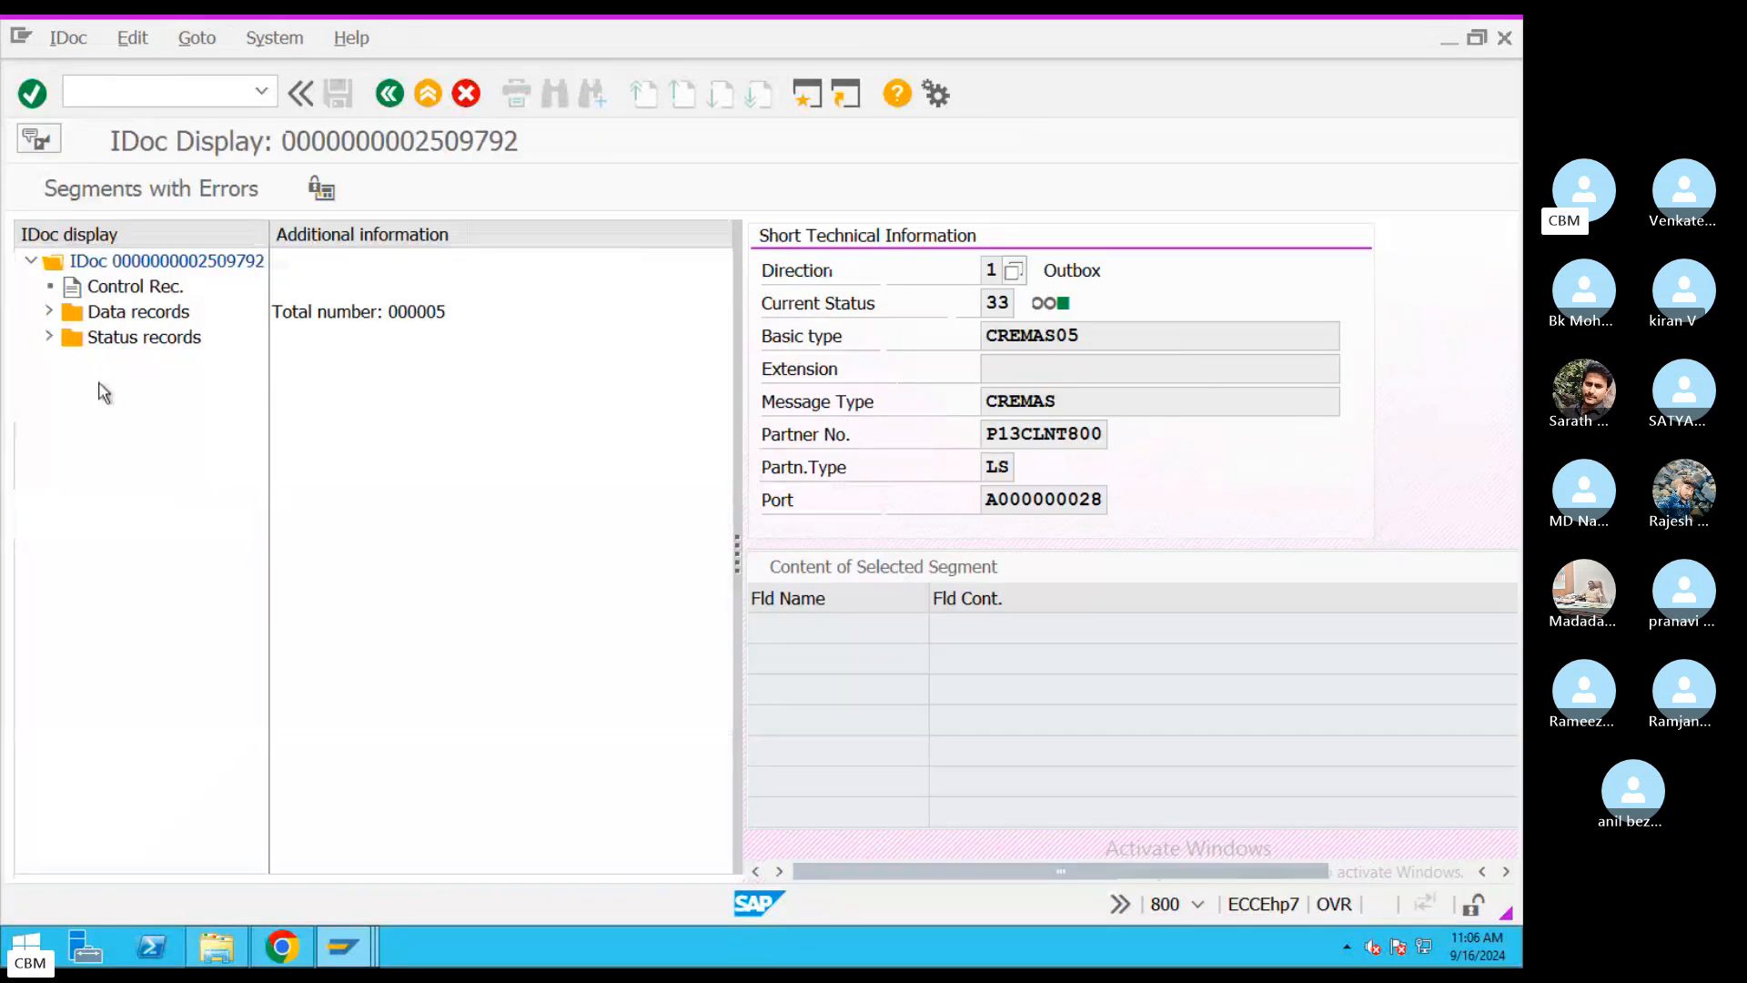
- Expand the IDoc's data and status records, read the message of status record 33, and return to the IDoc display
click(49, 311)
click(49, 362)
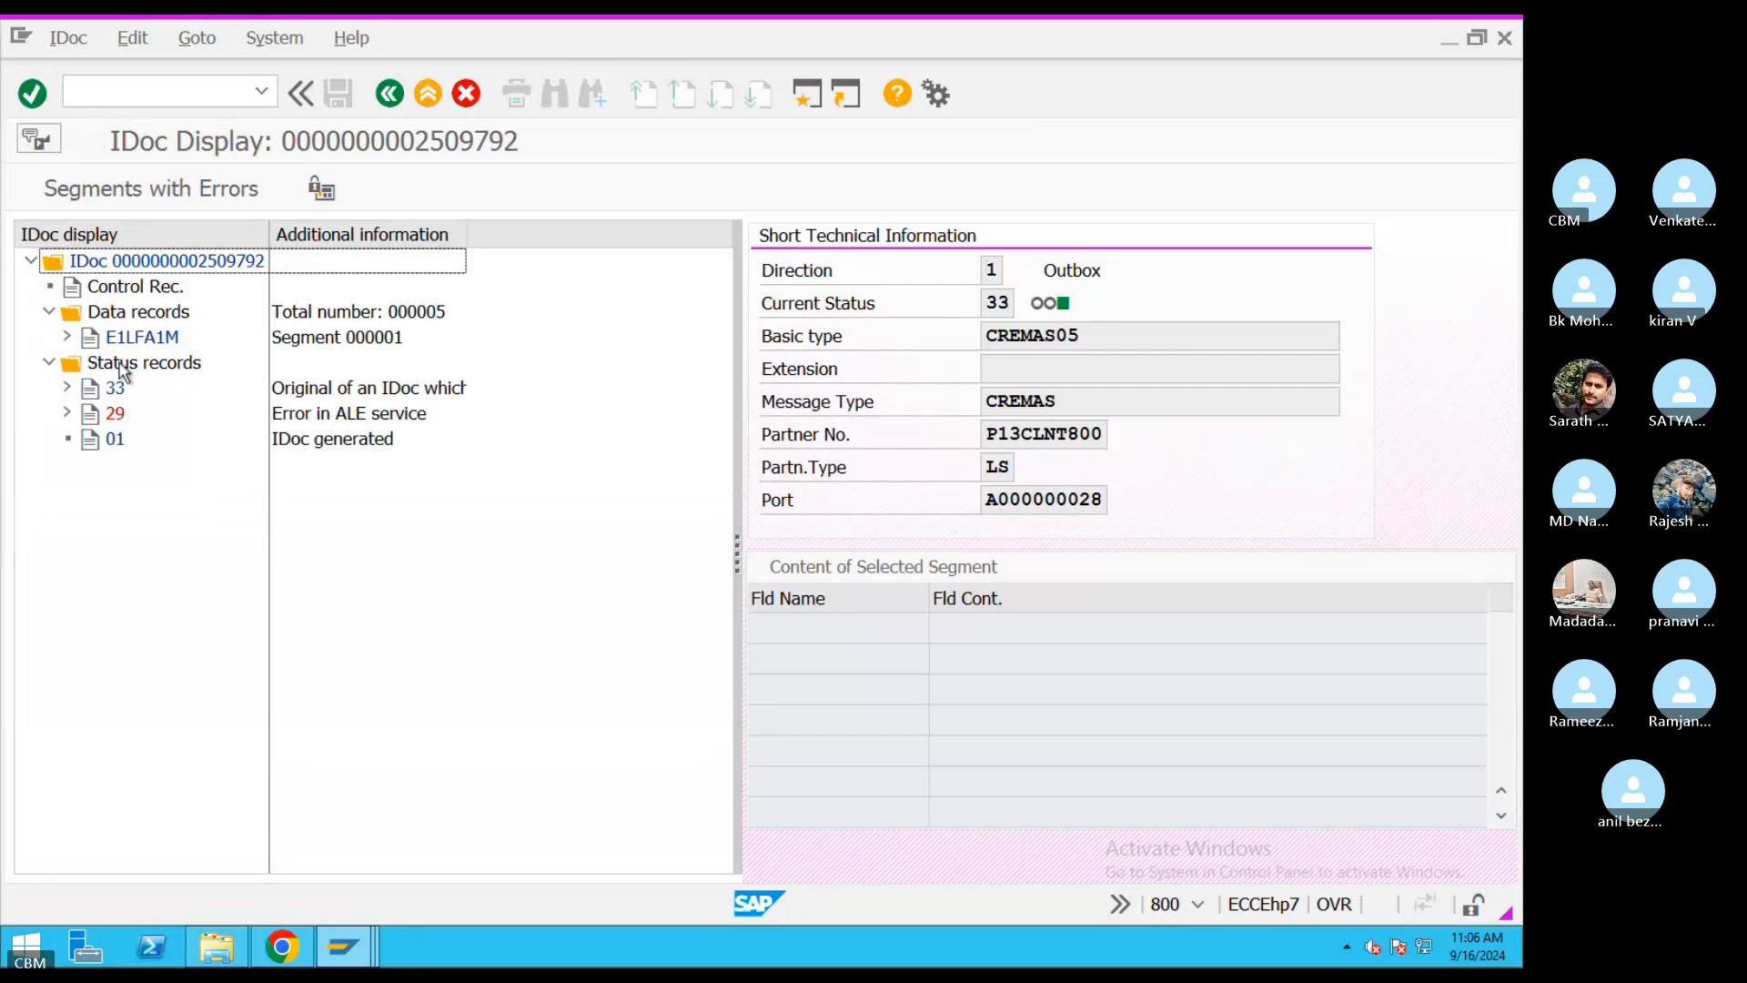
click(66, 336)
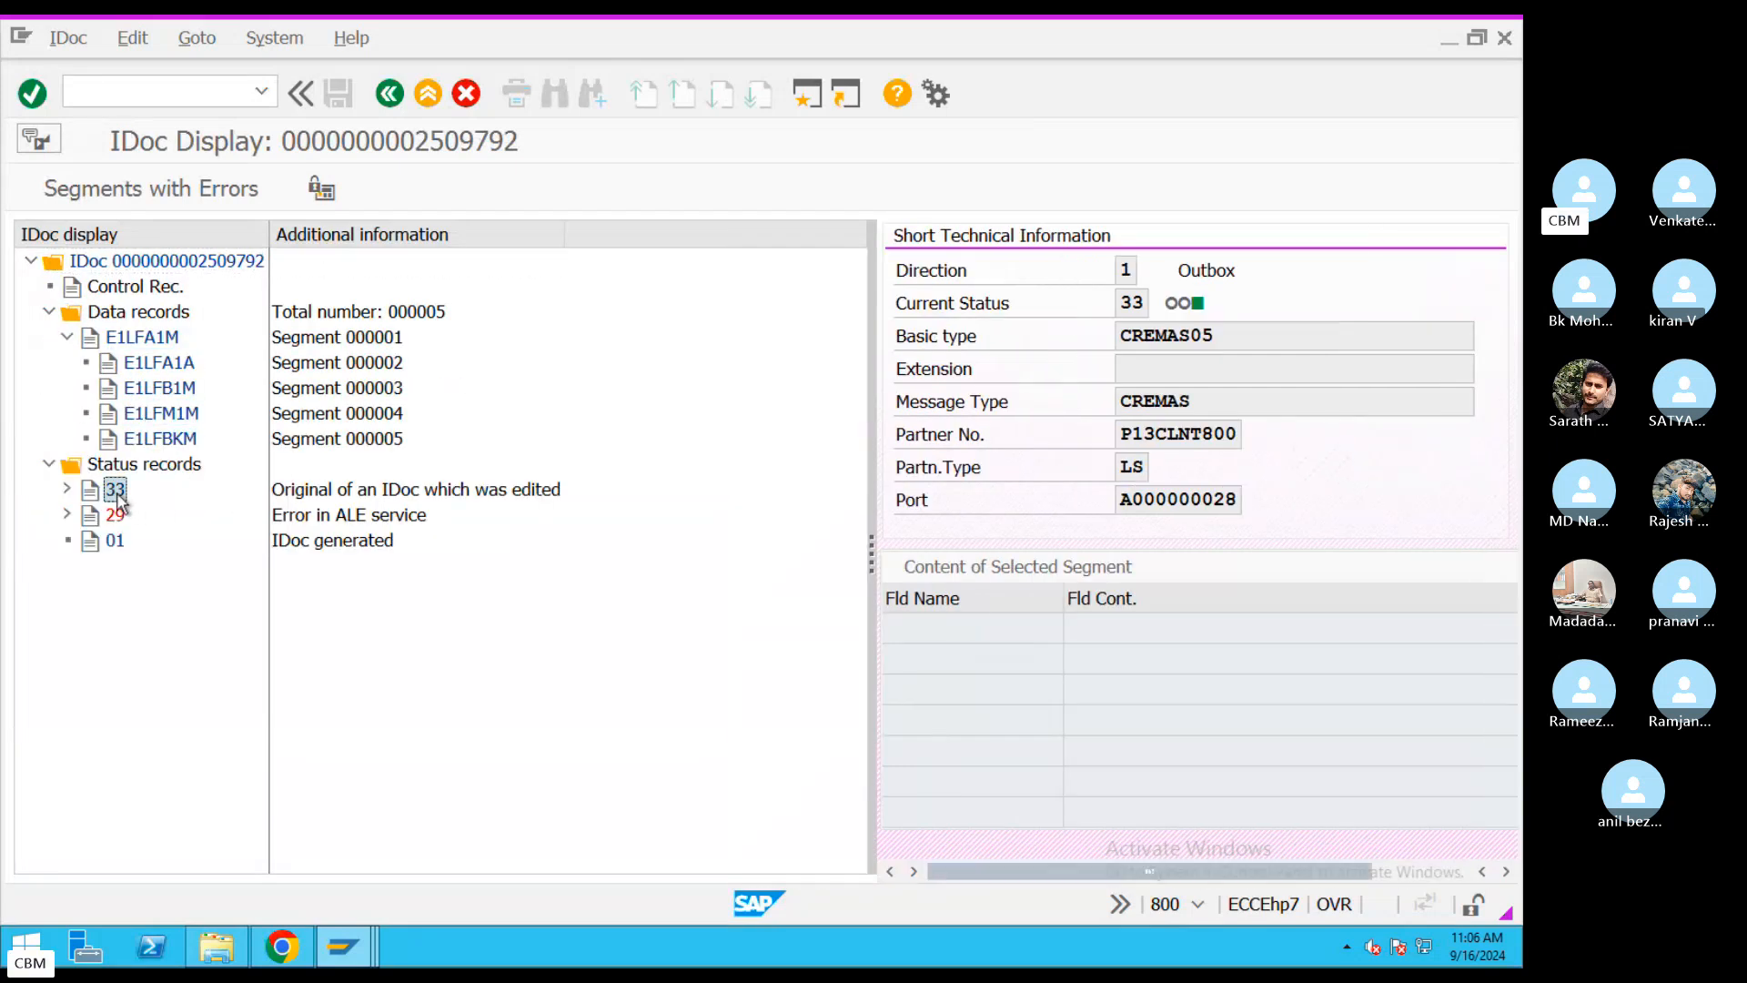
click(284, 499)
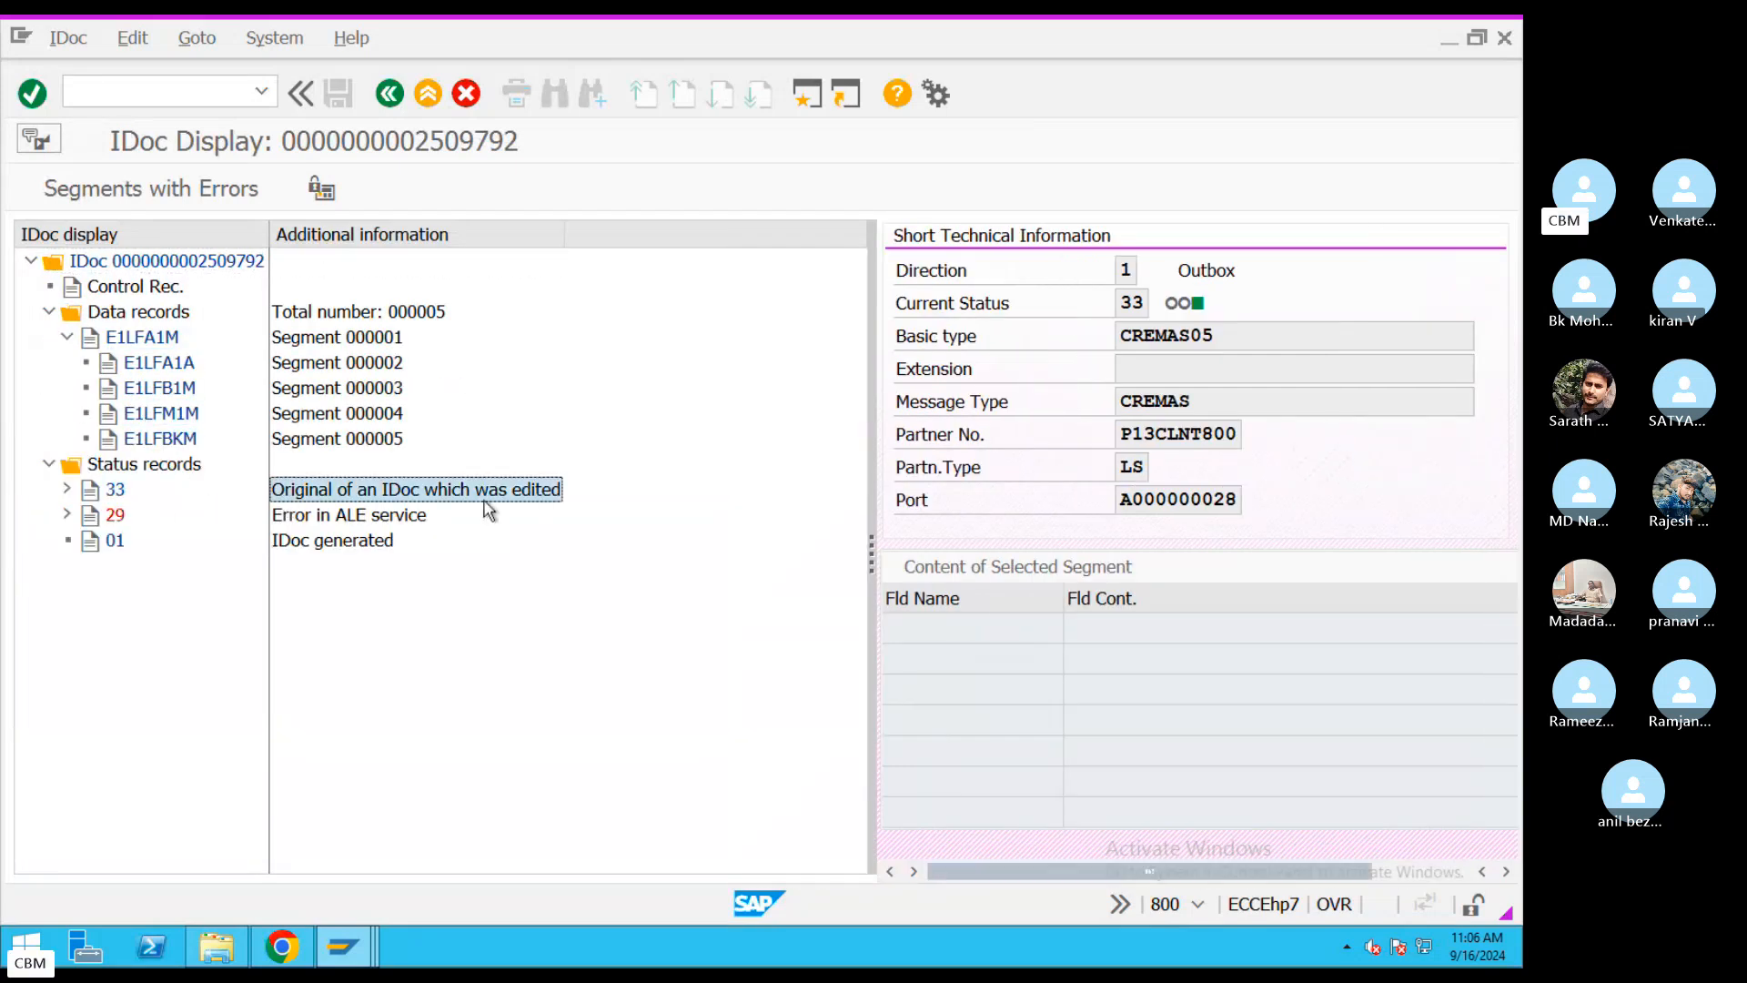
double_click(277, 498)
drag(302, 342, 710, 343)
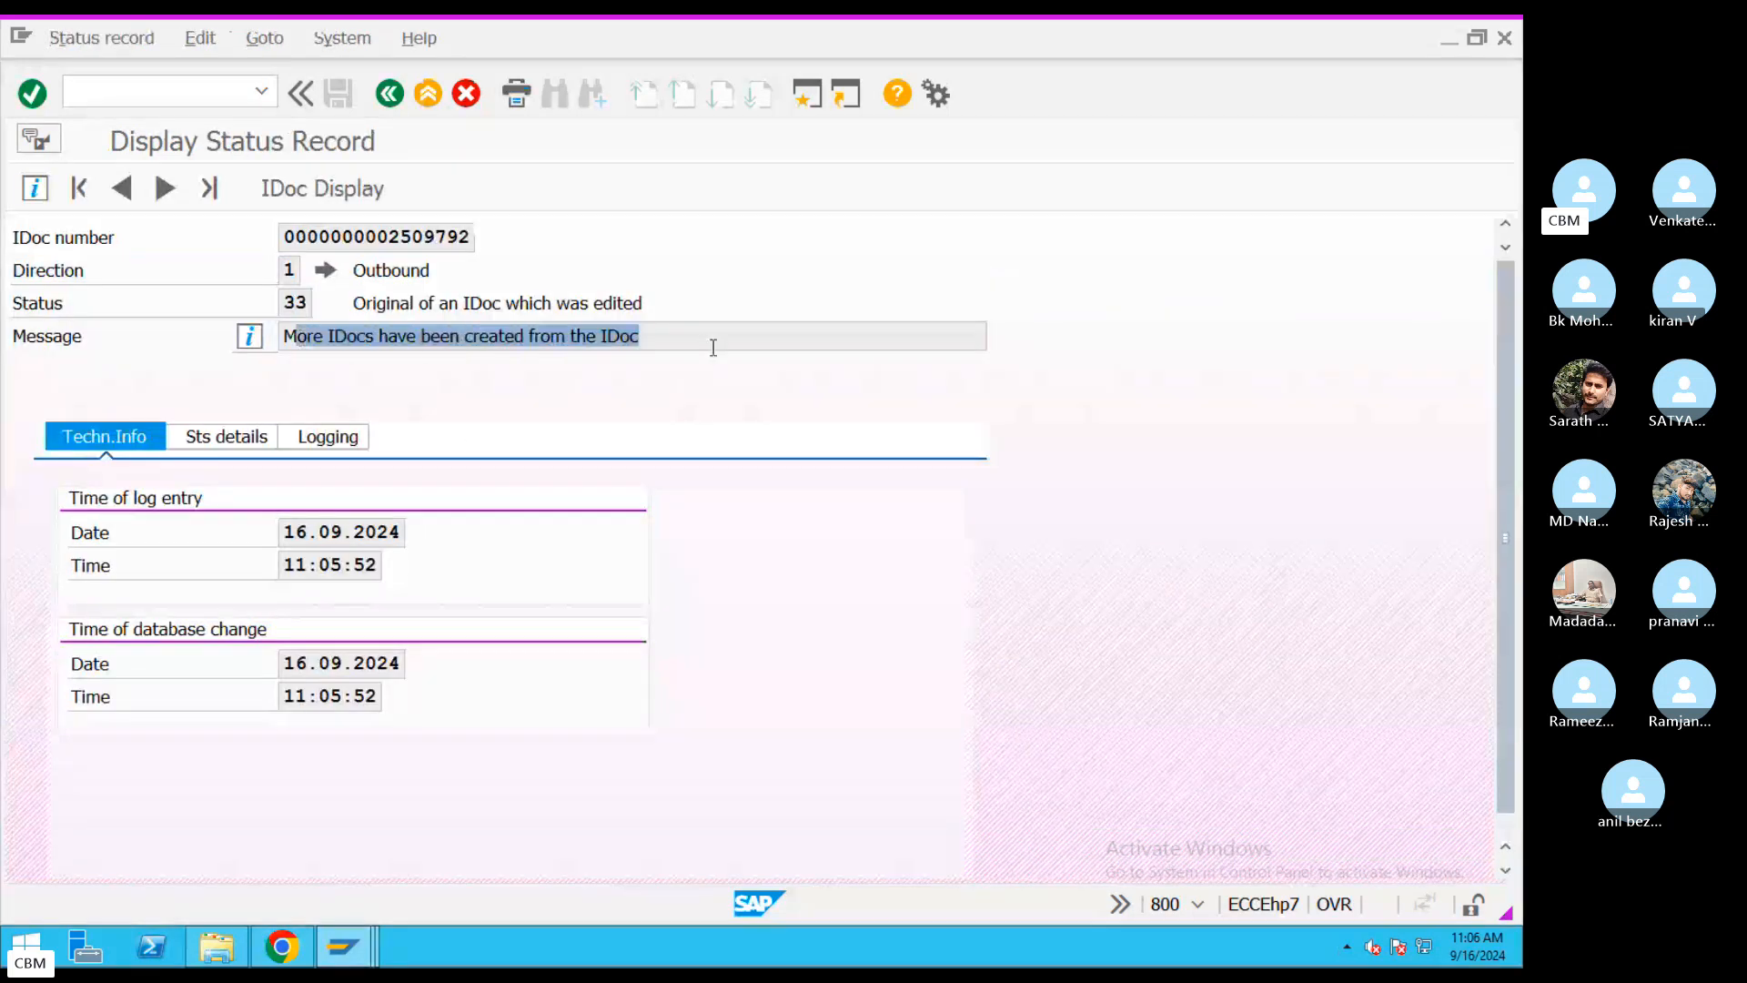
click(389, 93)
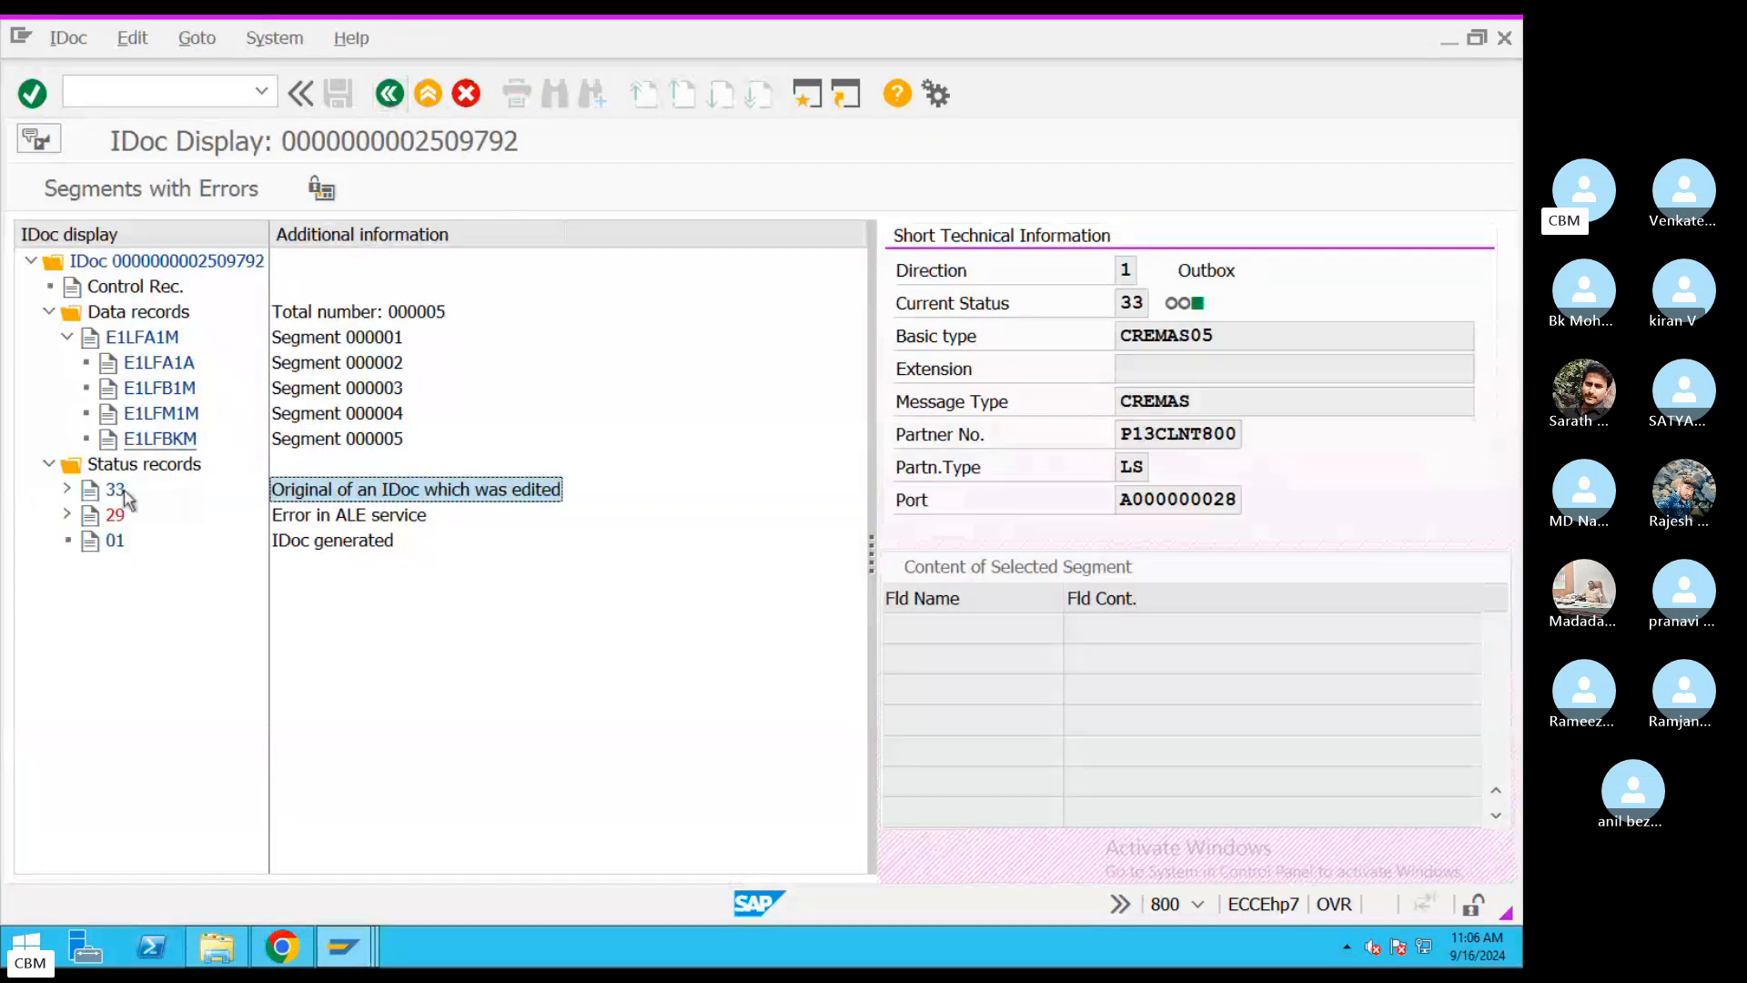
- Expand status records 29 and 33, examine the message under each, and return to the IDoc List selection
click(67, 514)
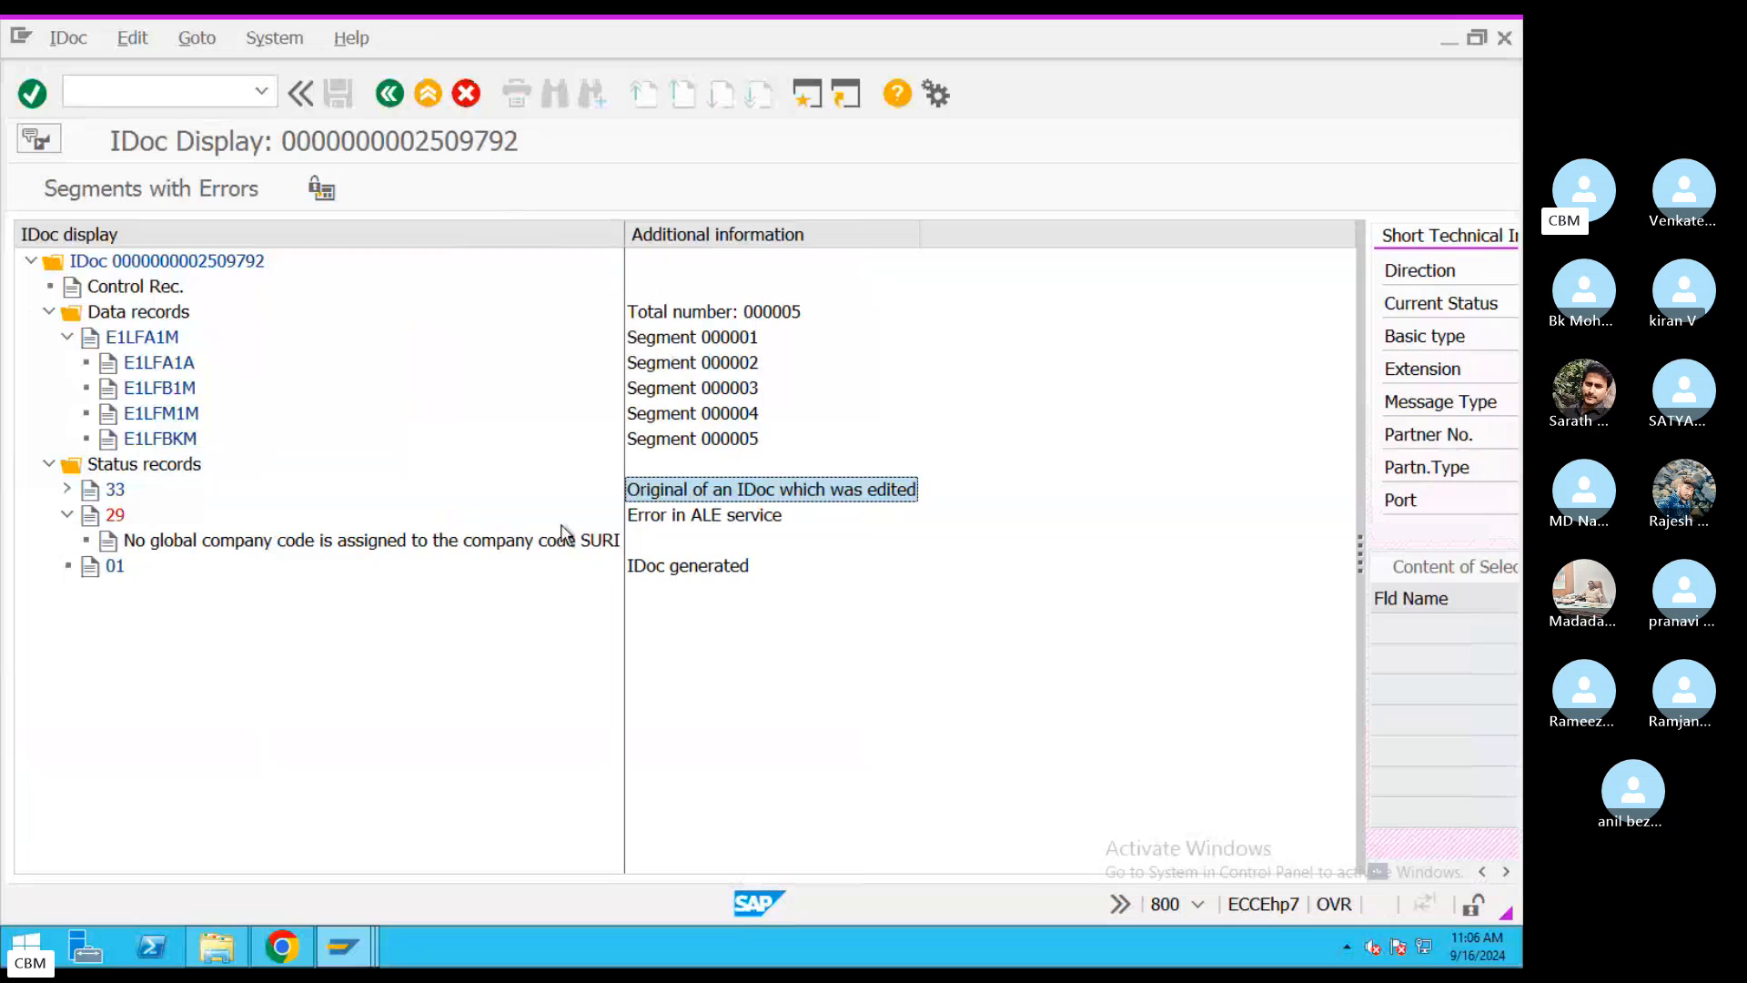
click(229, 547)
click(119, 516)
click(254, 546)
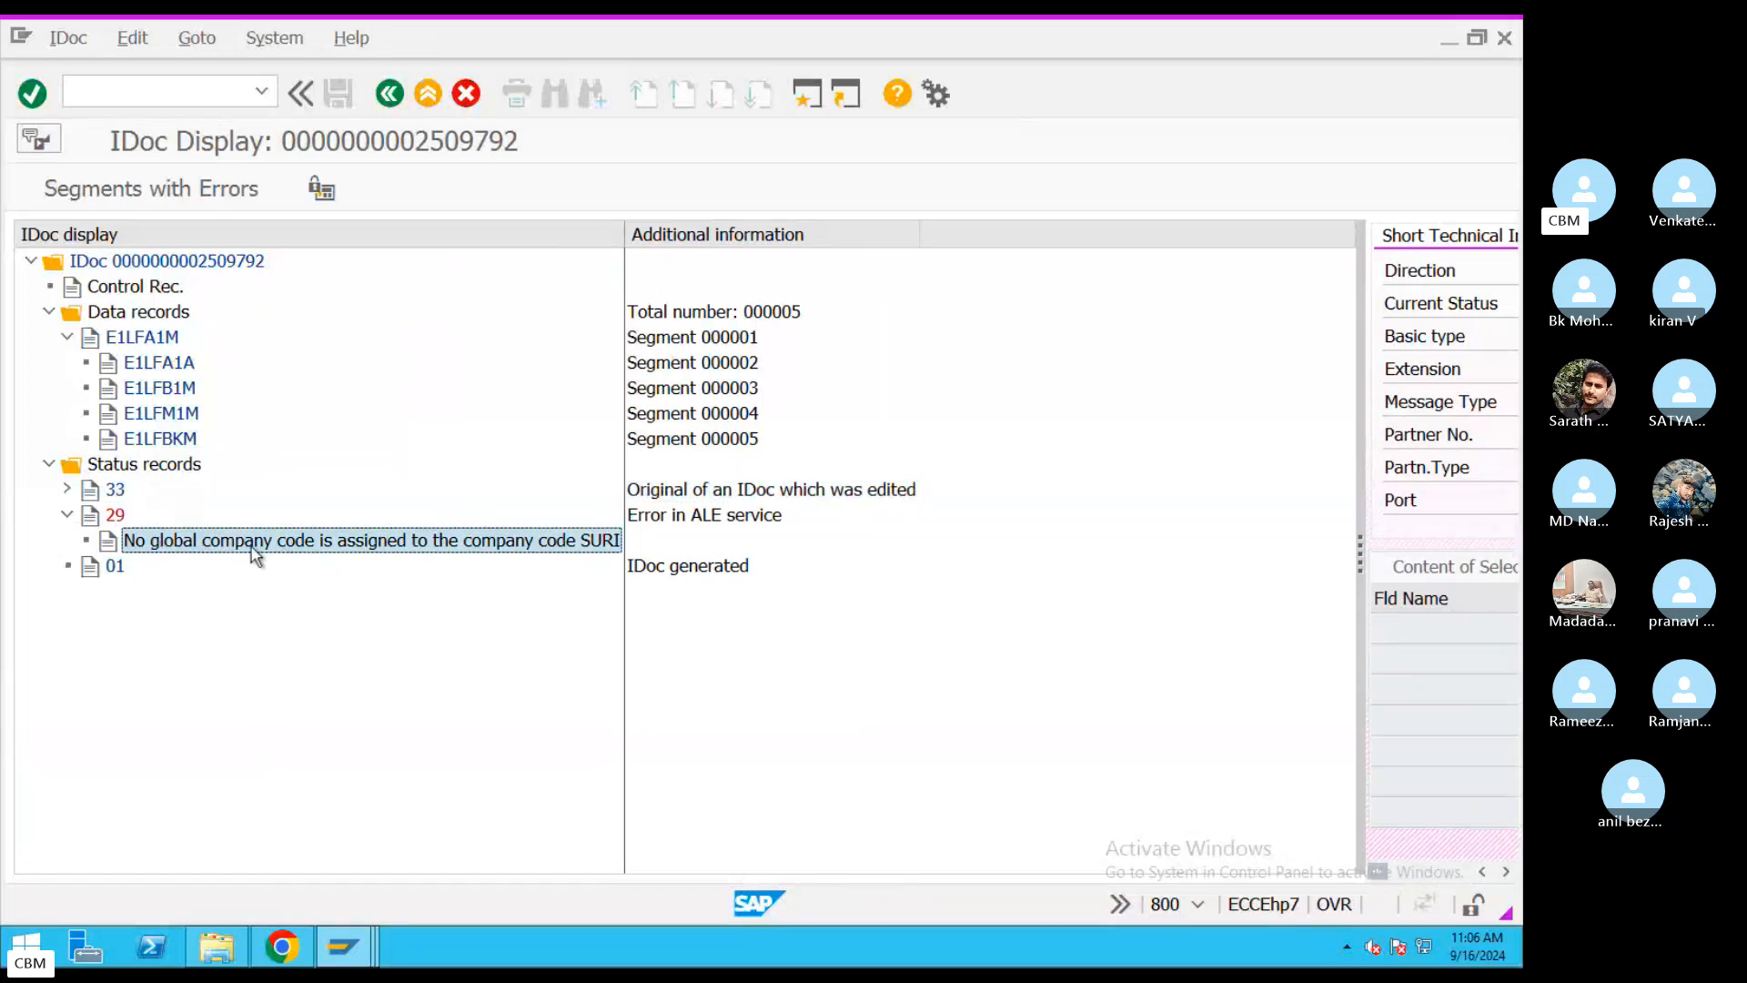
click(66, 490)
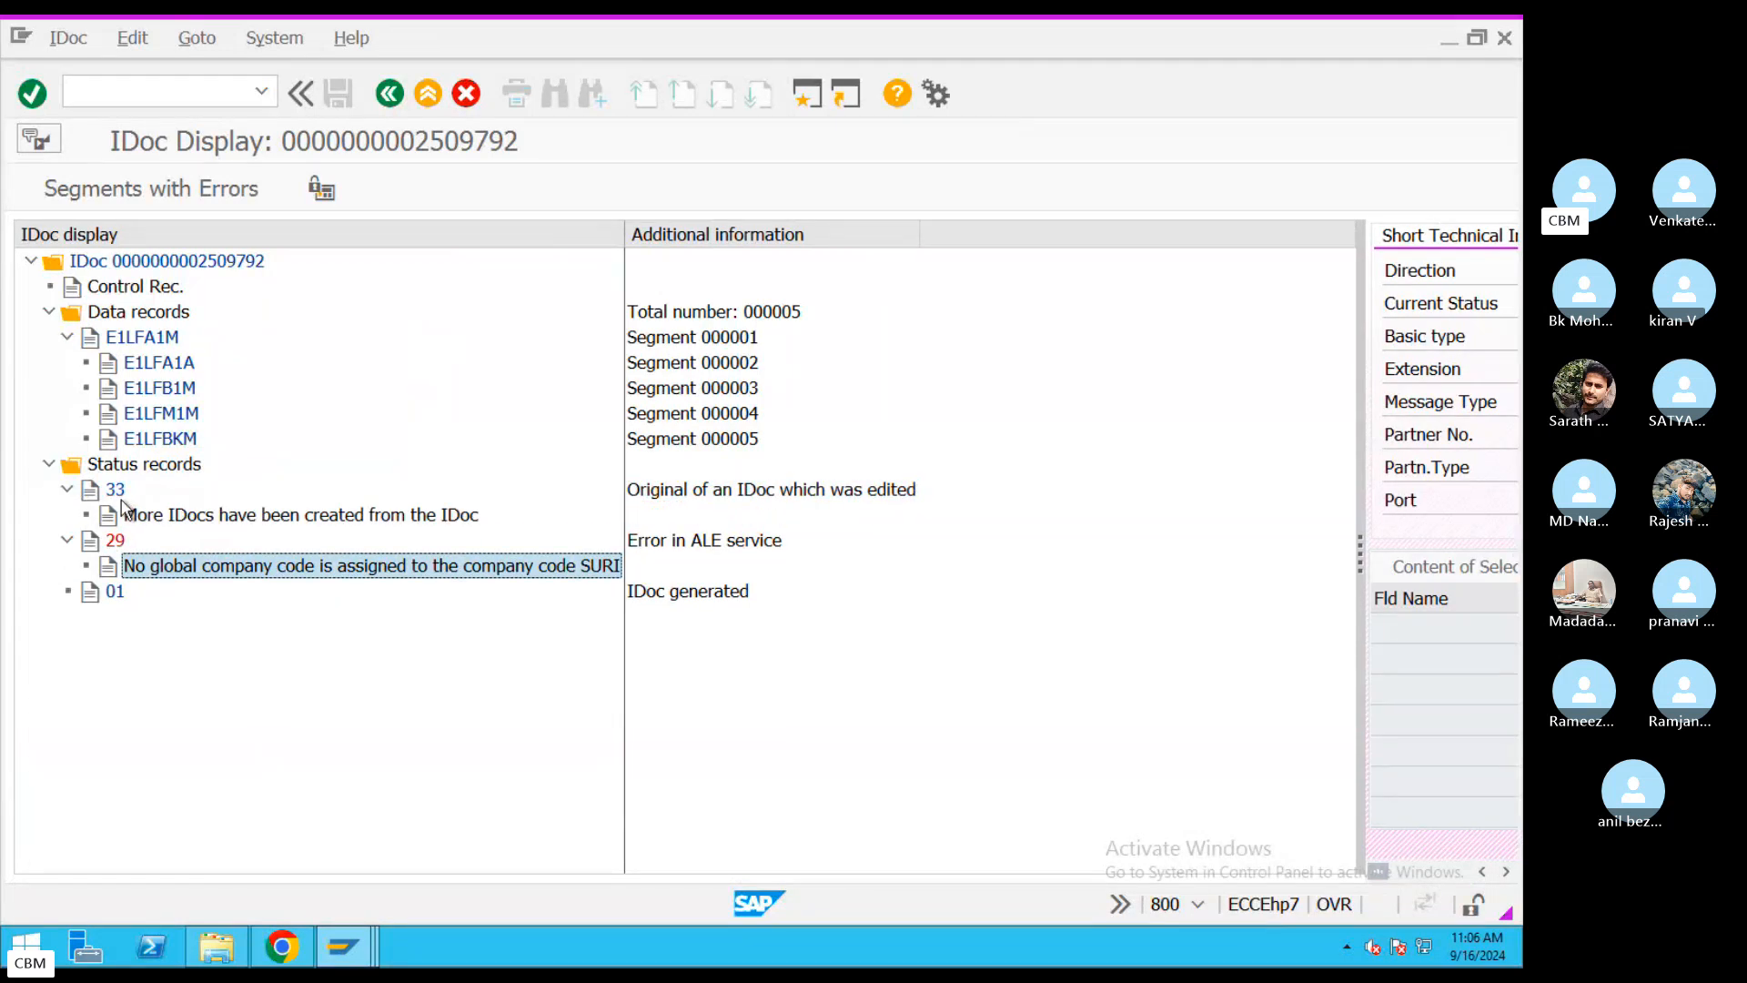
click(177, 517)
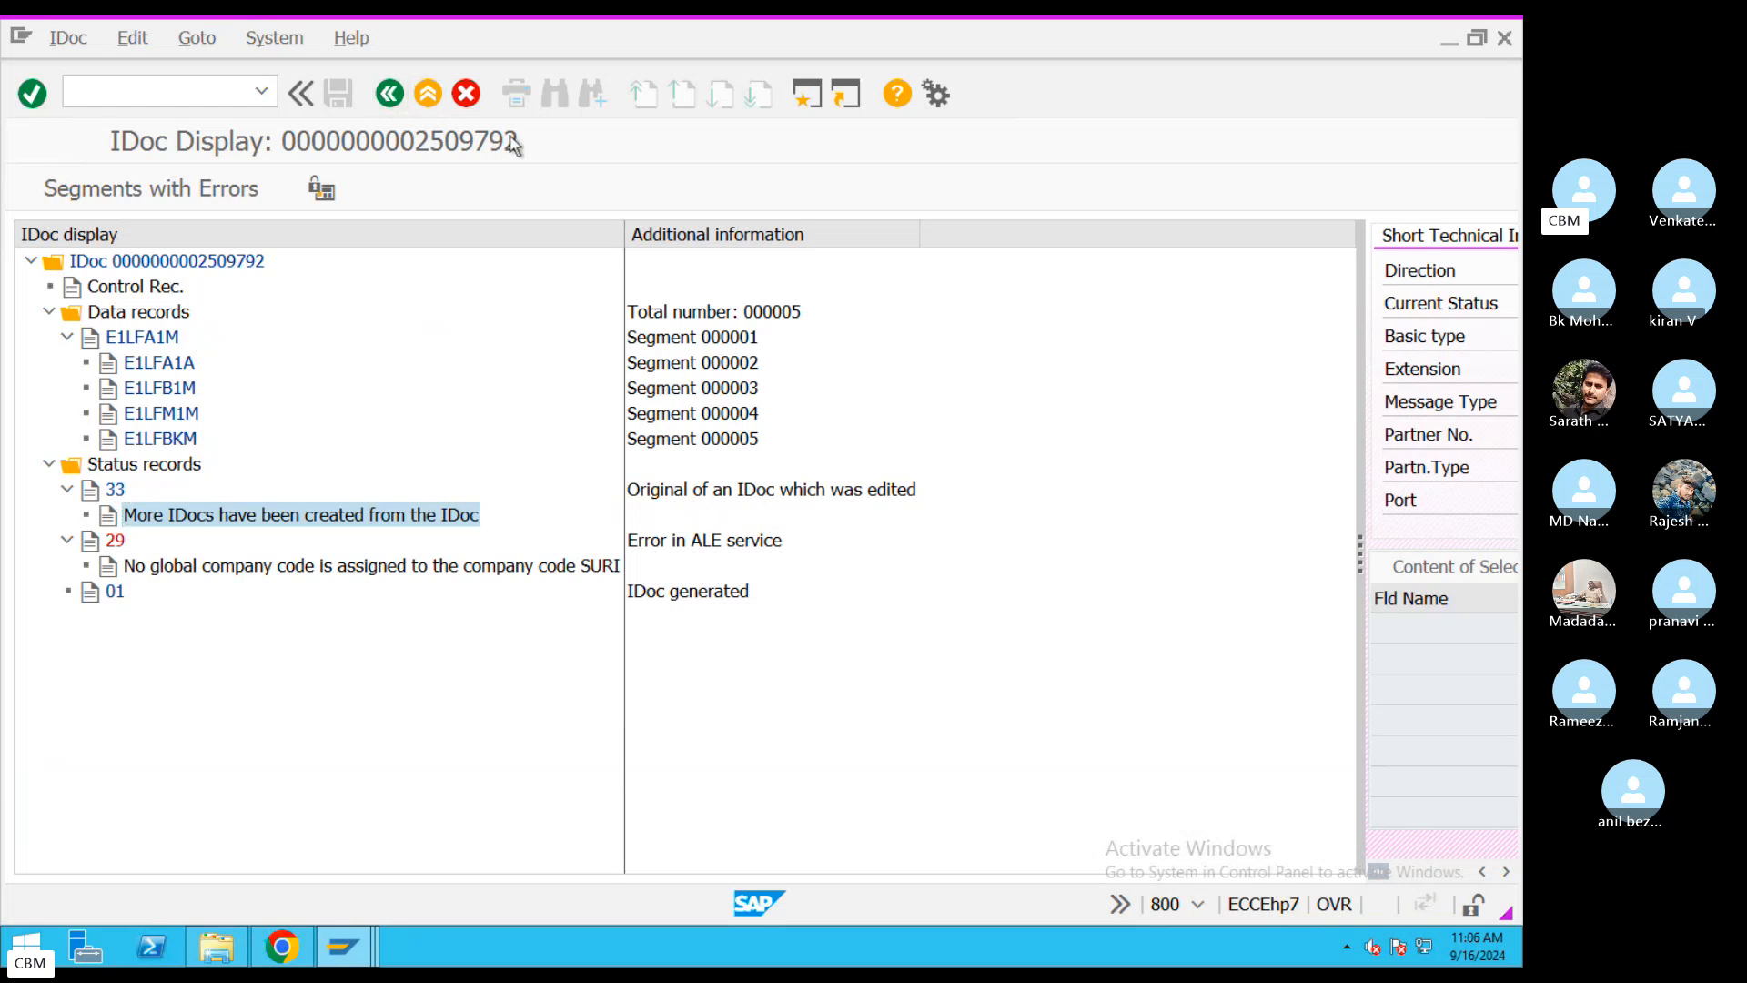
click(389, 94)
key(ctrl+Left)
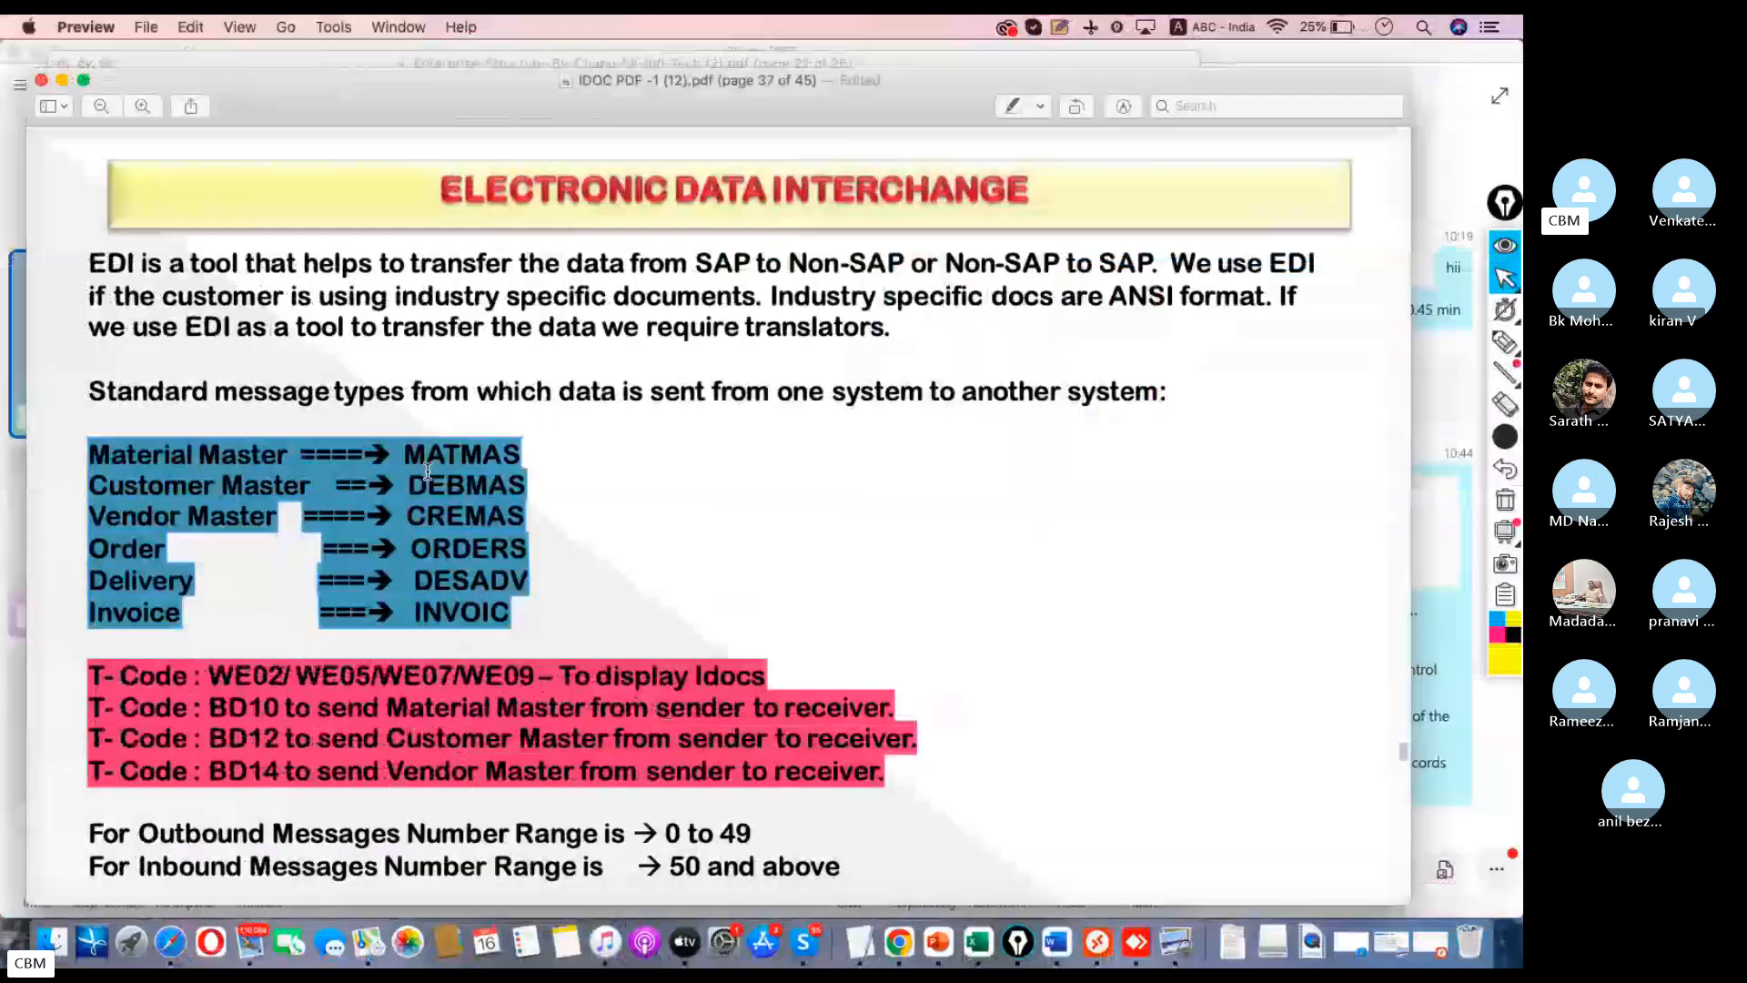
click(798, 961)
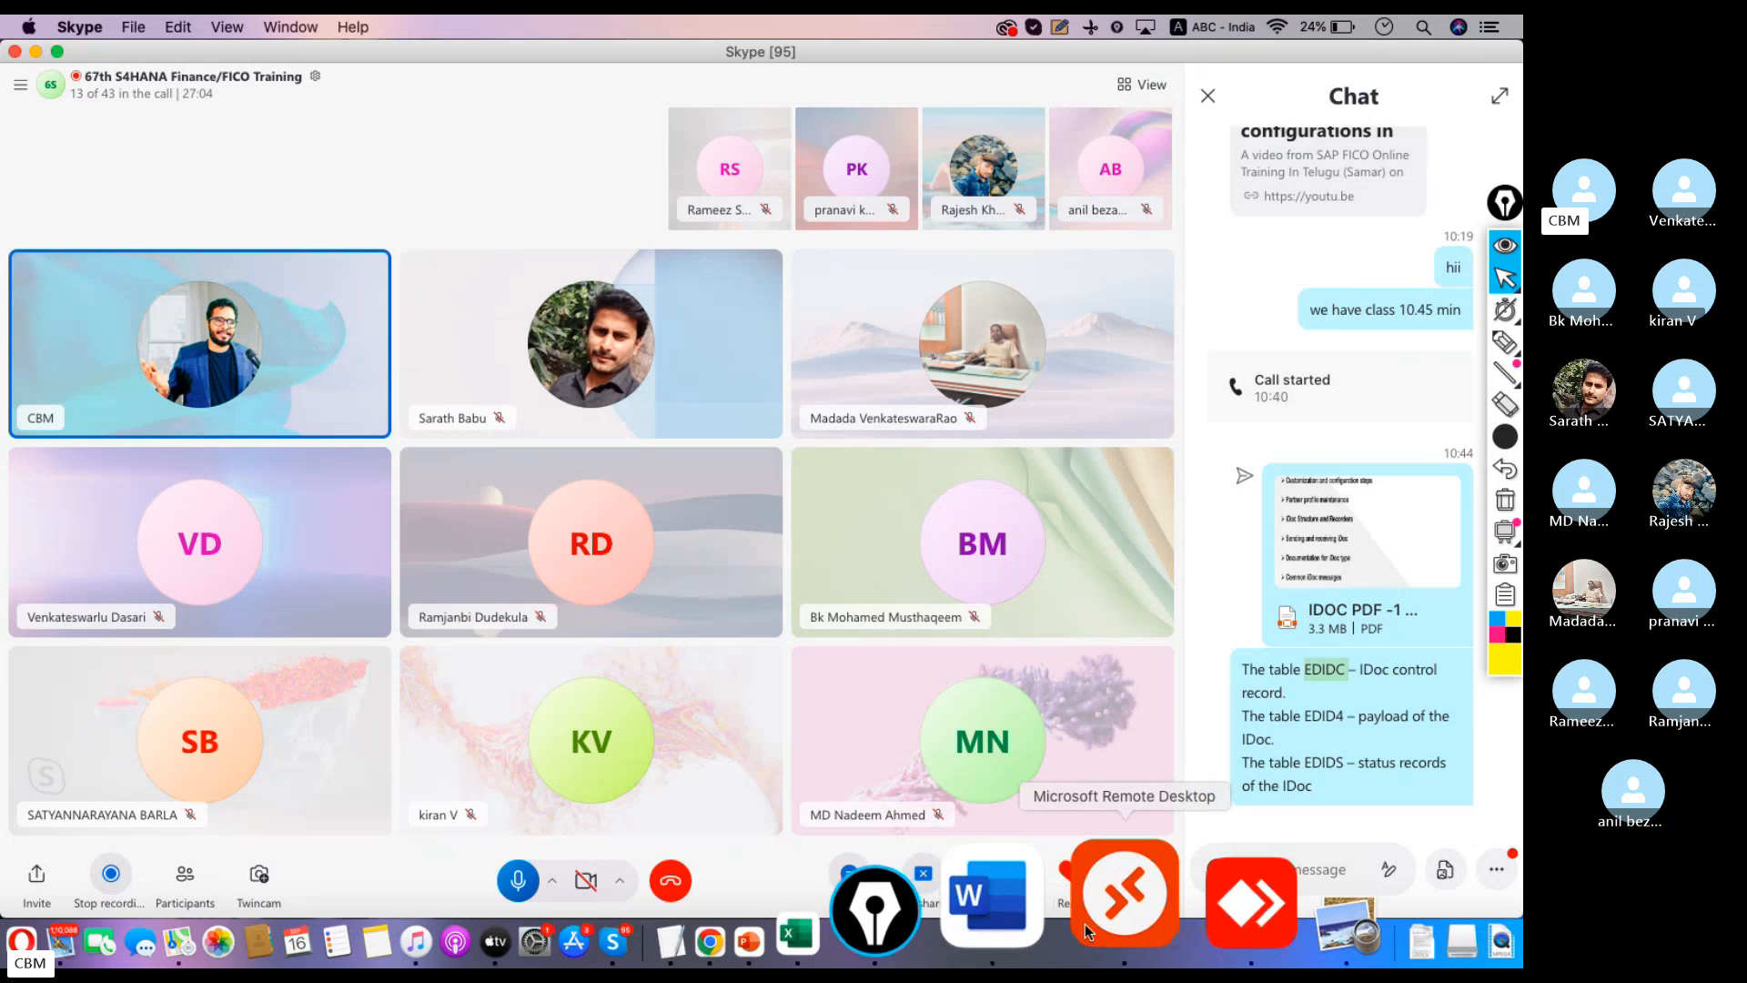
click(1085, 924)
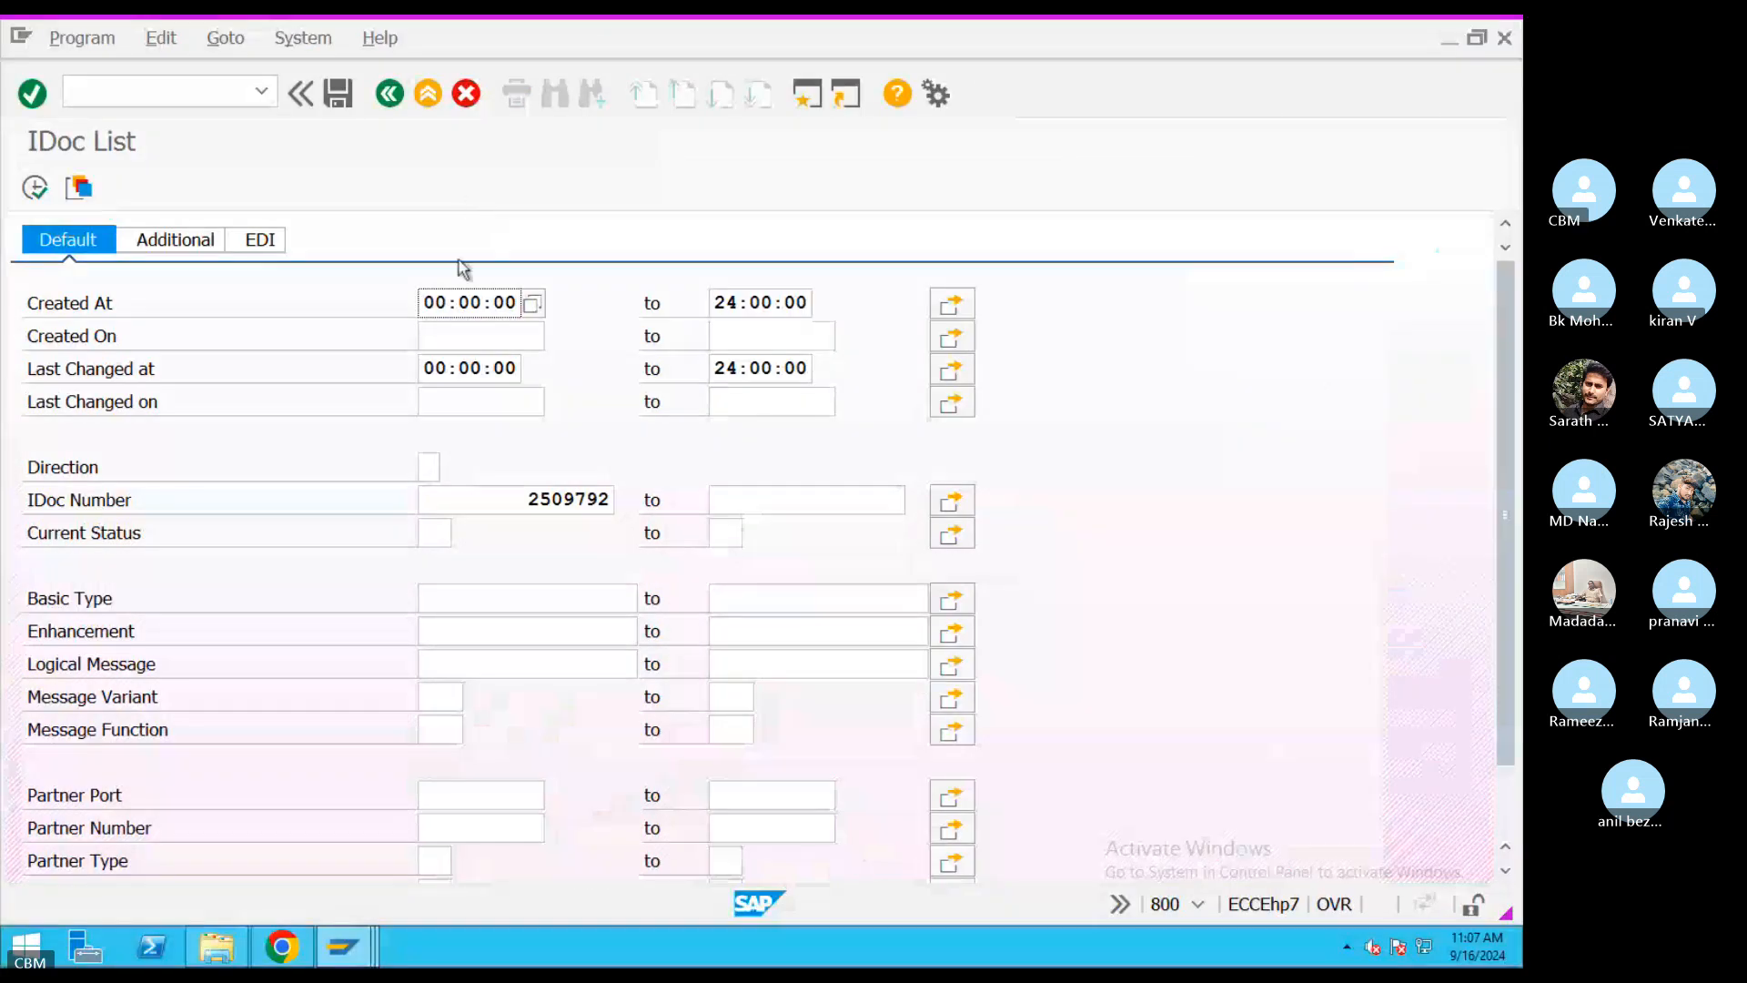
drag(510, 509, 678, 506)
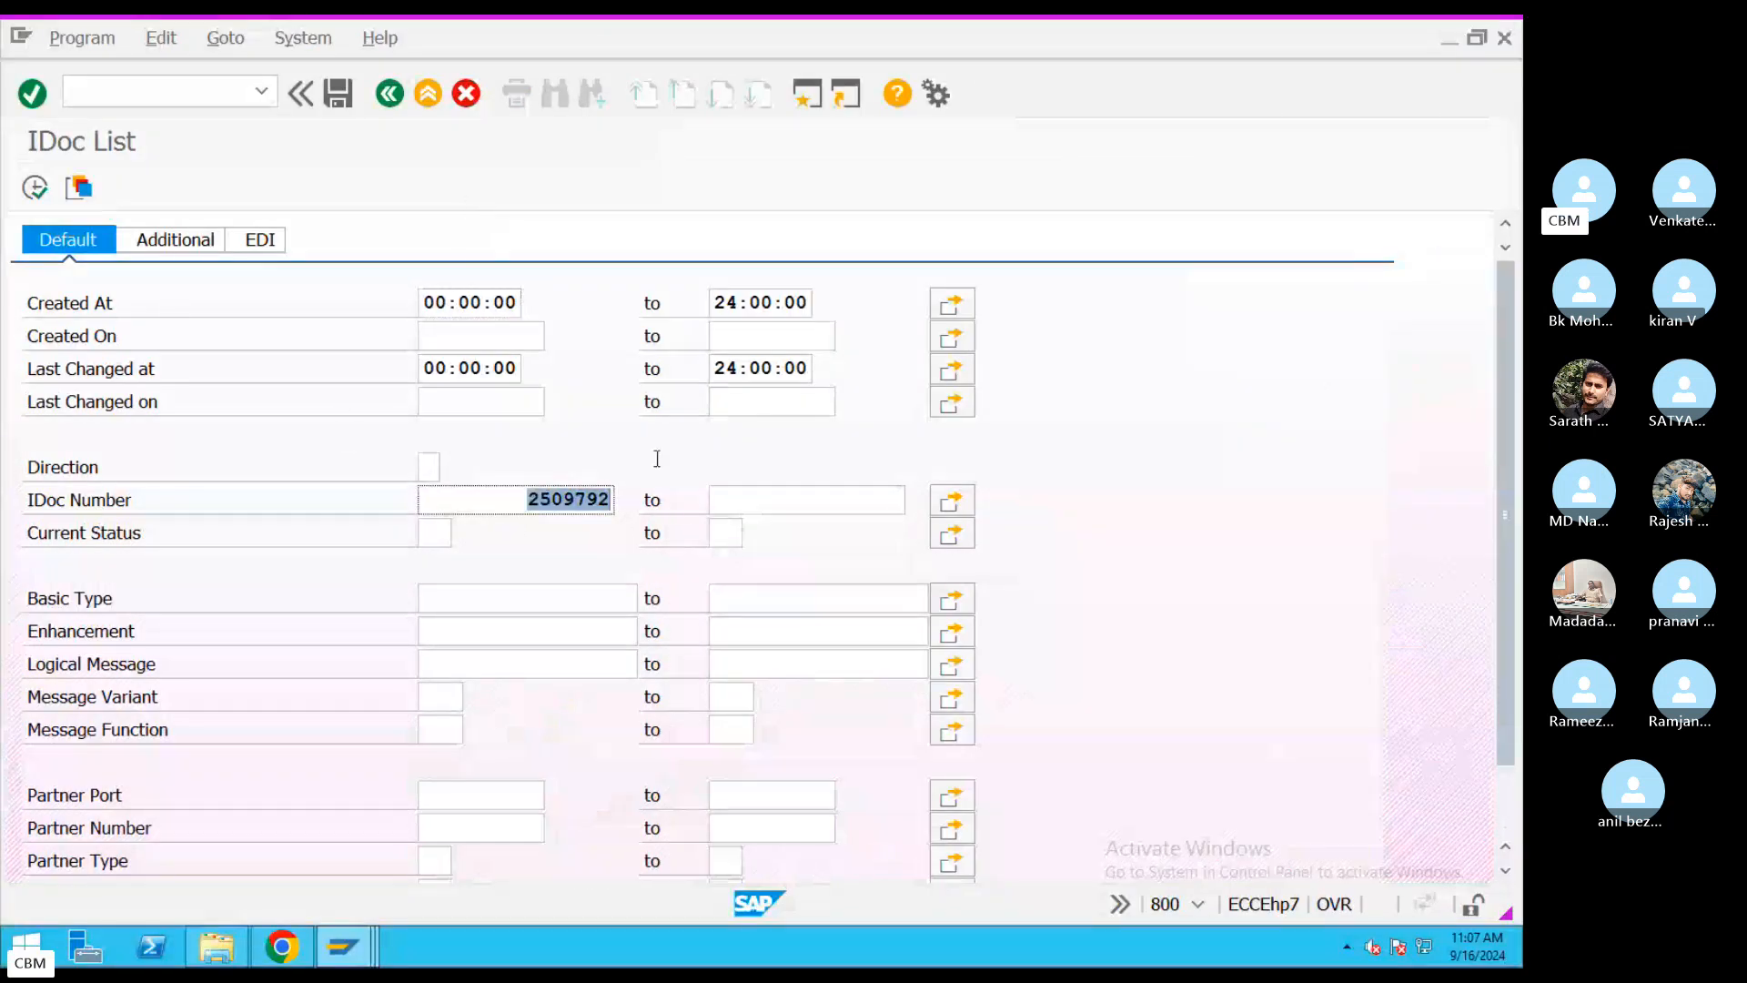
key(BackSpace)
click(526, 339)
click(35, 189)
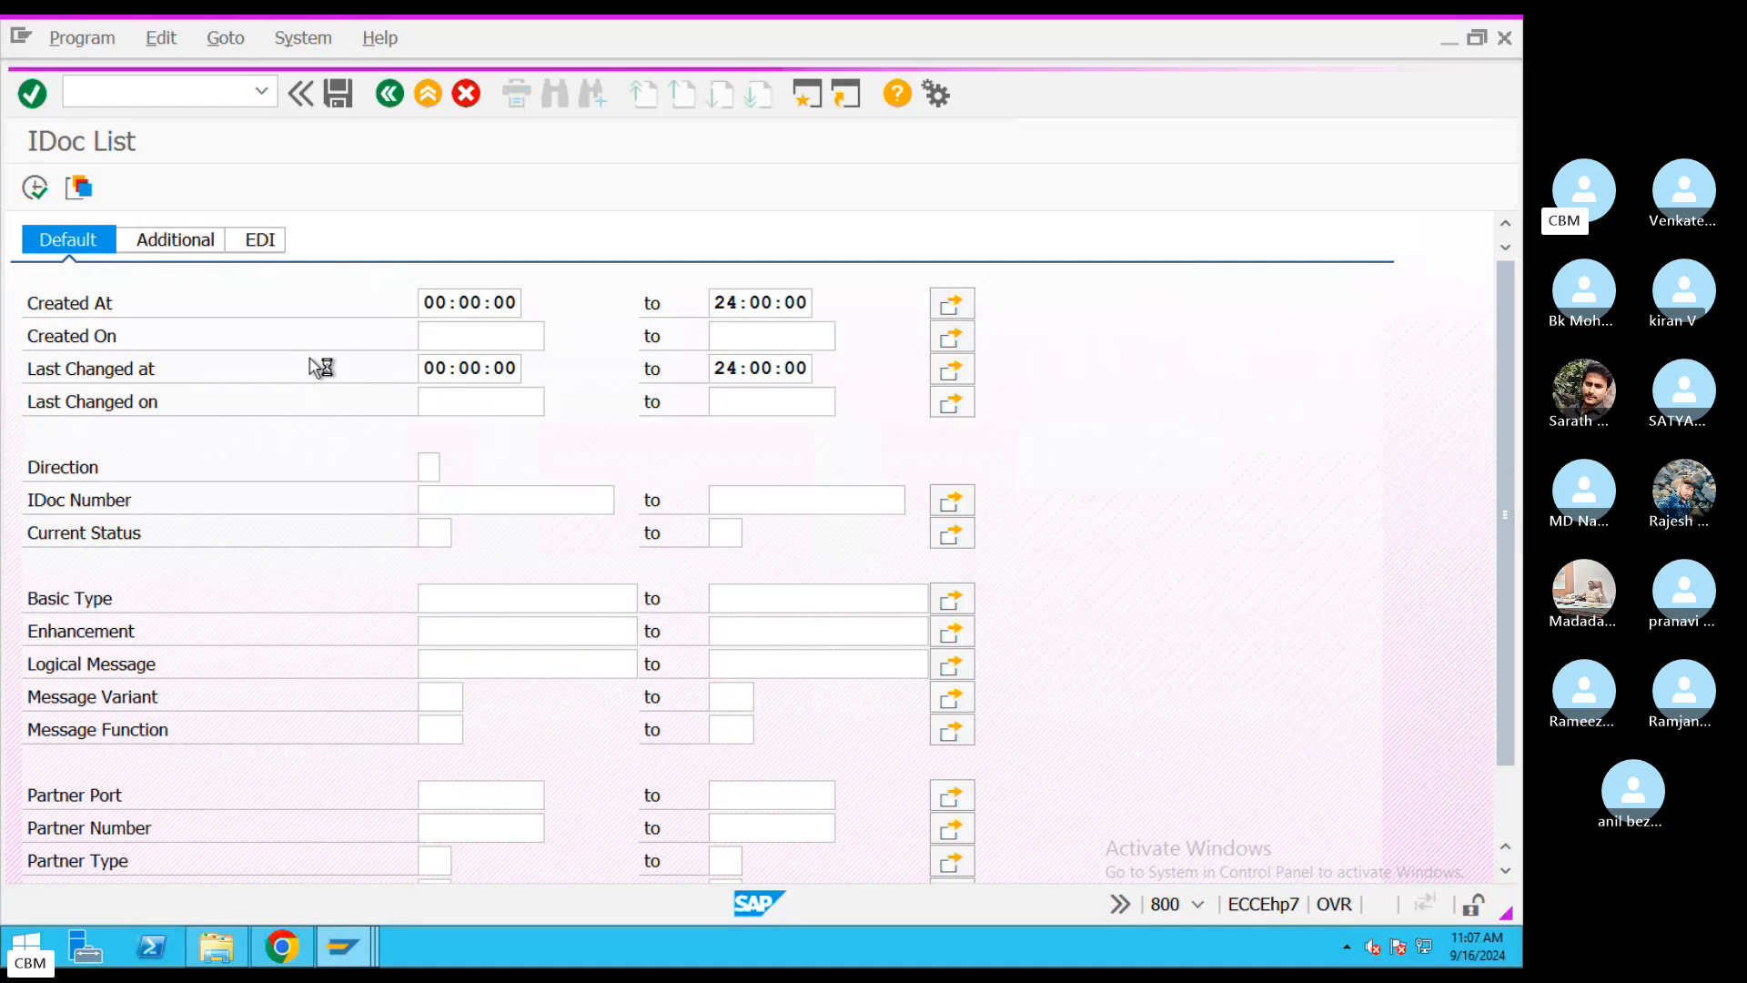
click(20, 36)
click(81, 288)
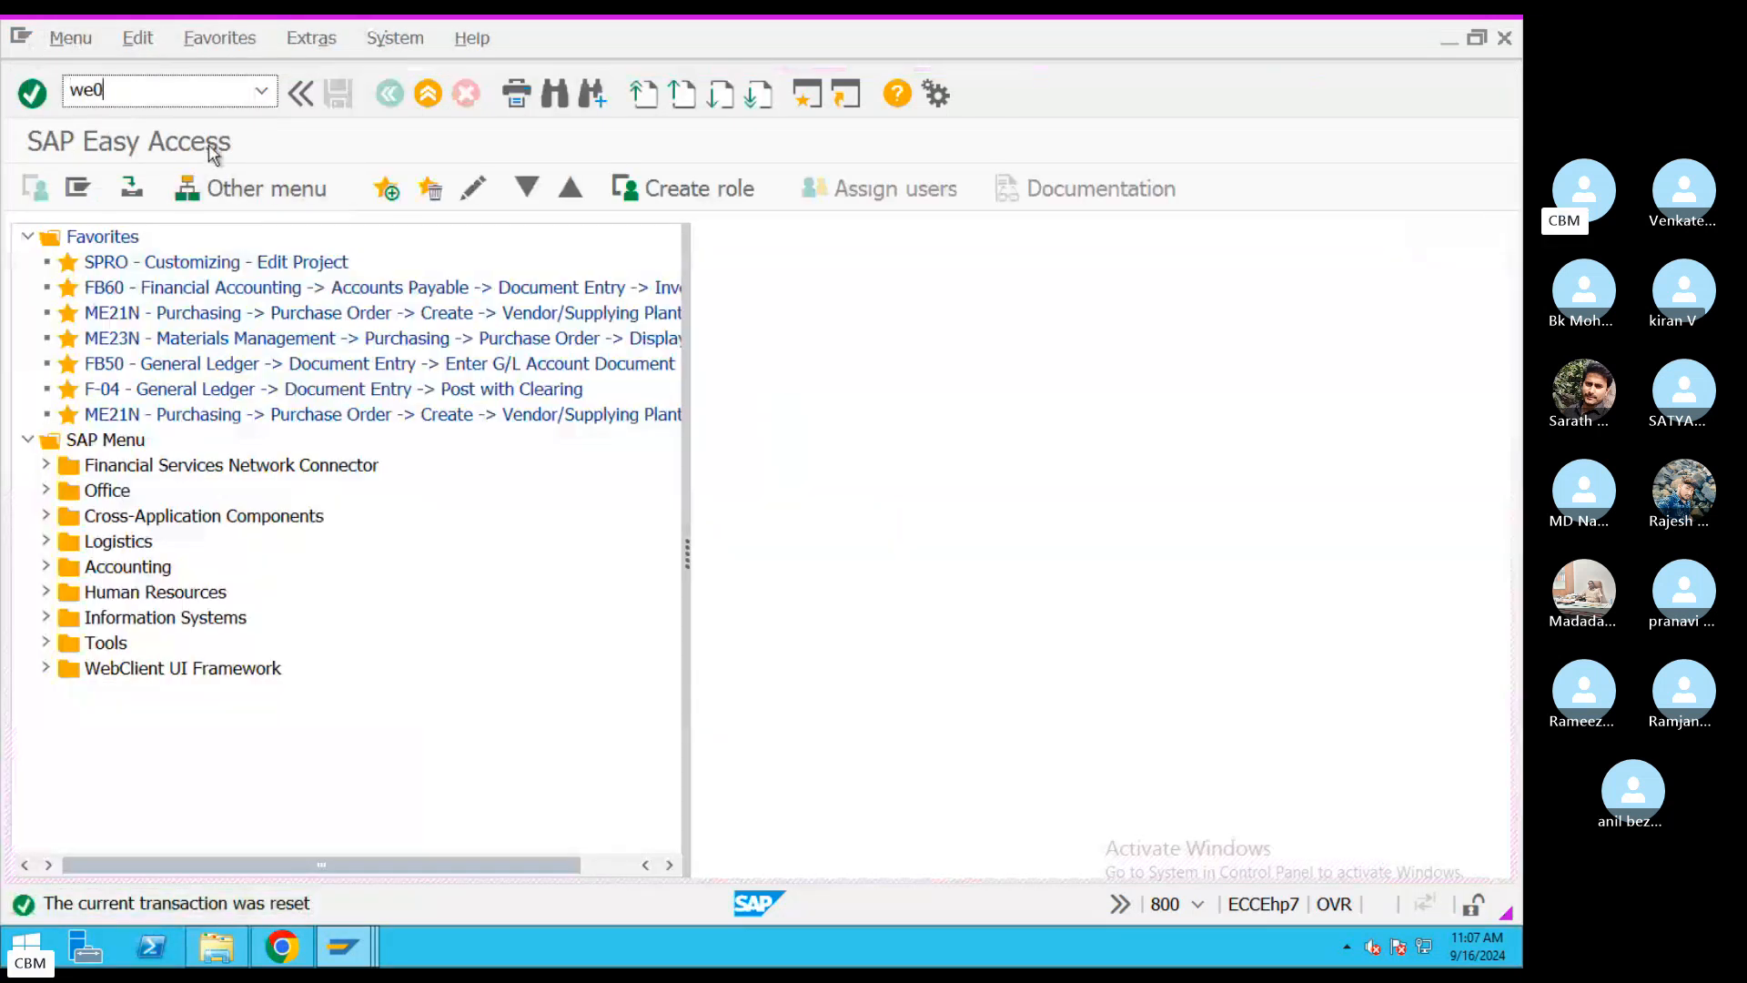
- Reopen the IDoc List, set the start of the Created On range to 16.09.2022, and run the search
key(Return)
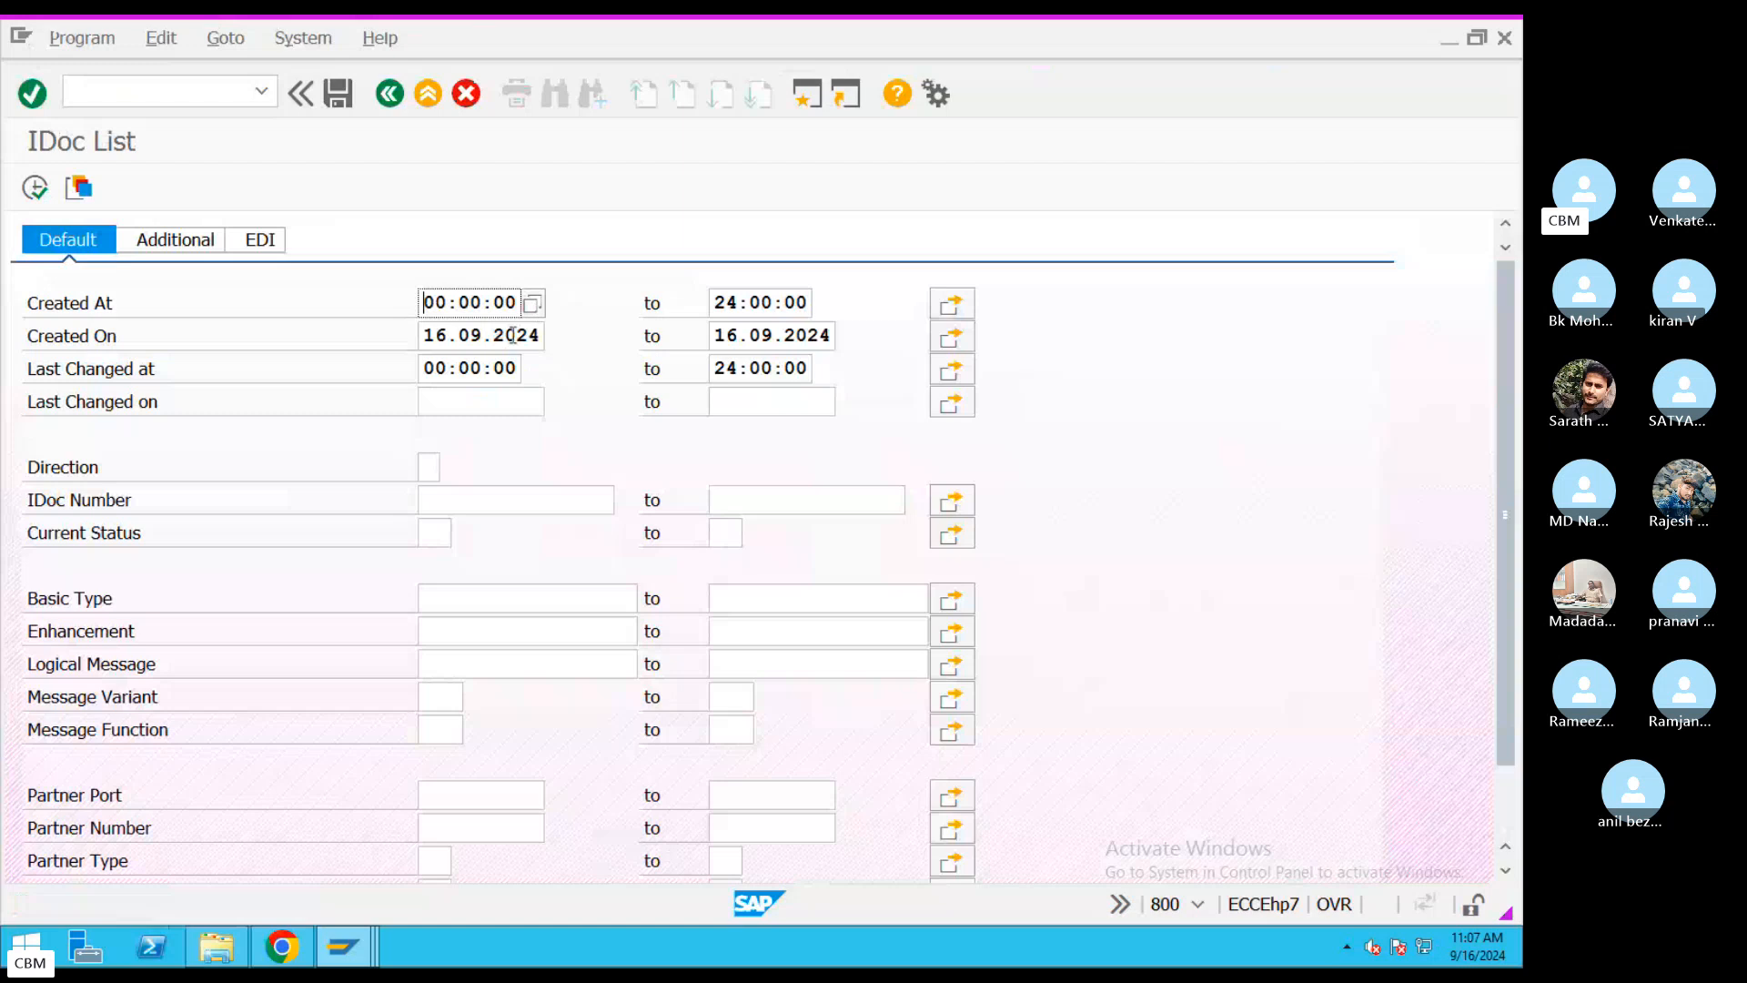
click(538, 335)
key(BackSpace)
text(2)
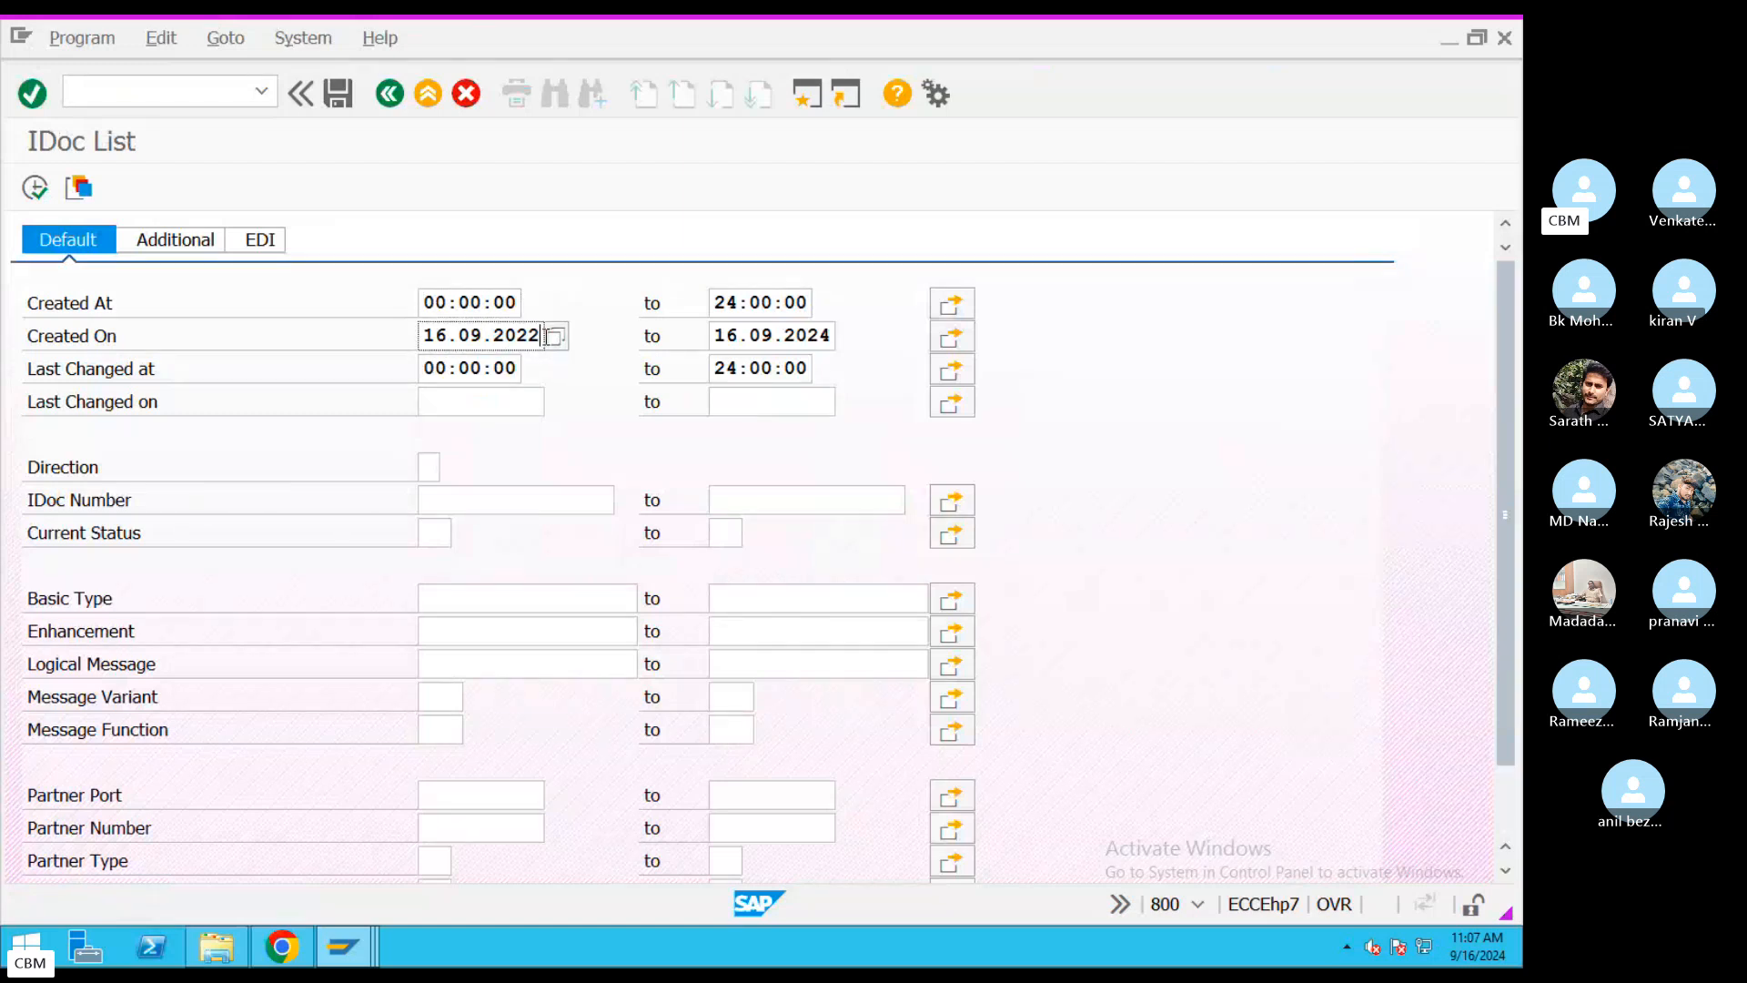
drag(540, 335, 368, 334)
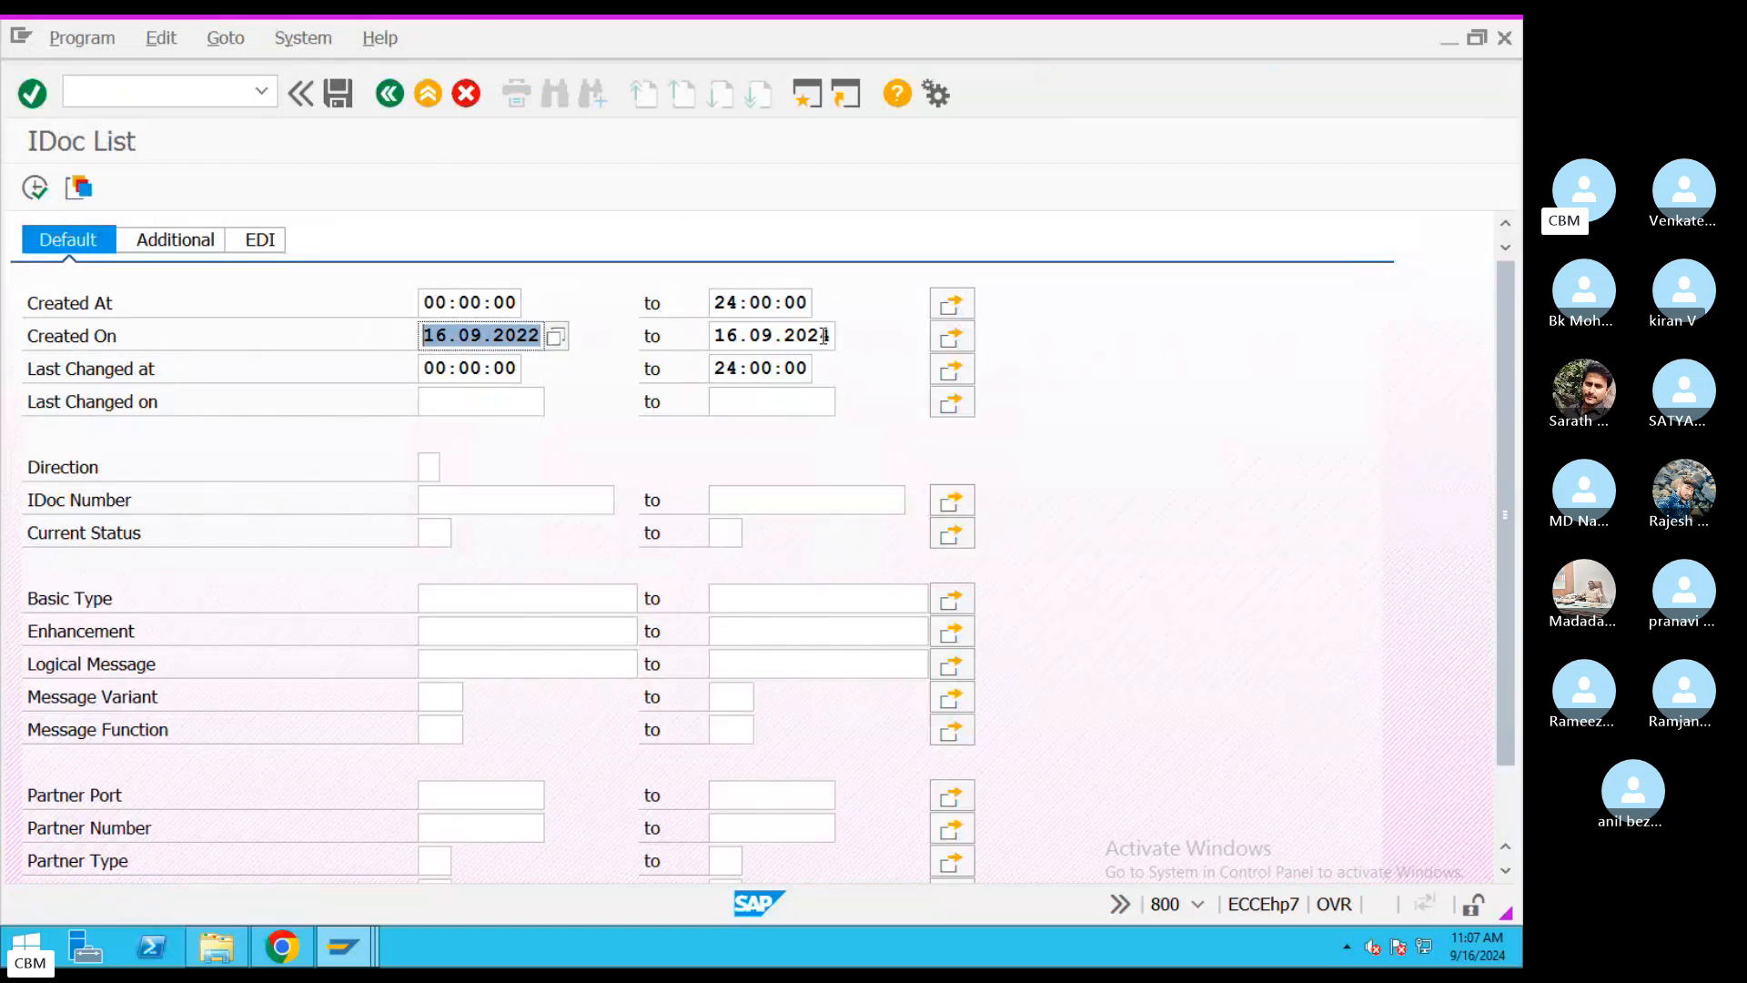
drag(824, 336, 711, 335)
click(37, 187)
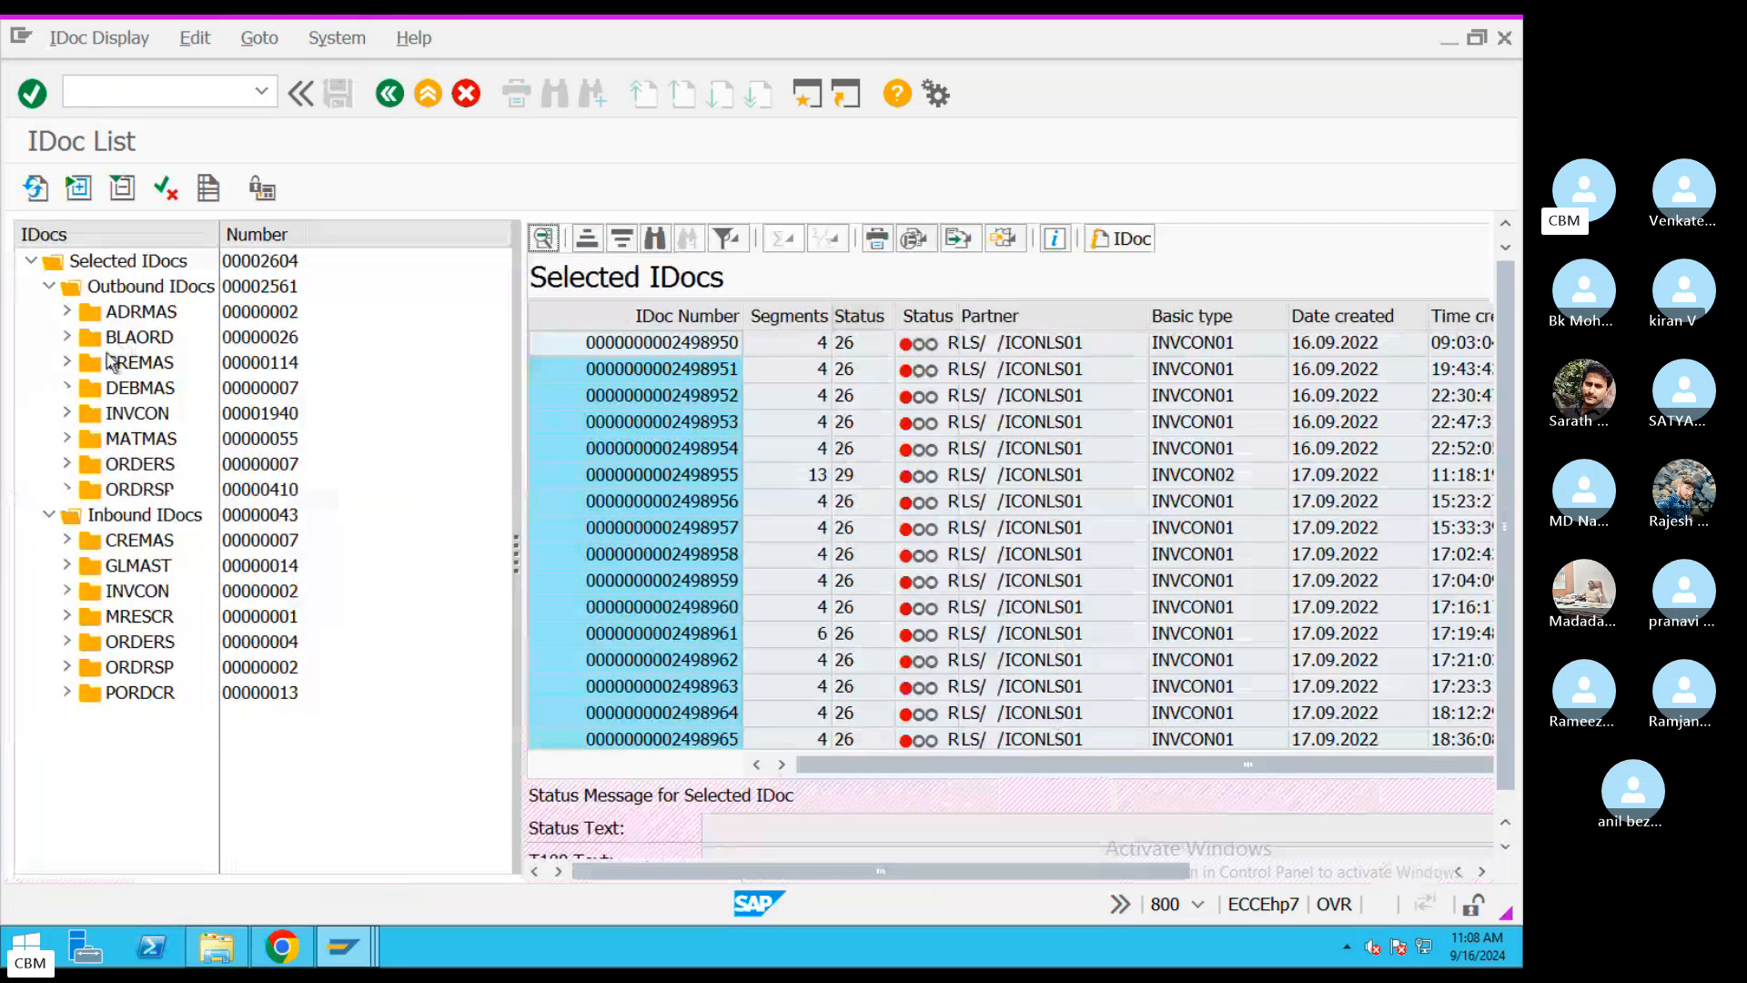
- Expand the outbound DEBMAS group and examine its status 3 IDocs
click(66, 363)
click(66, 362)
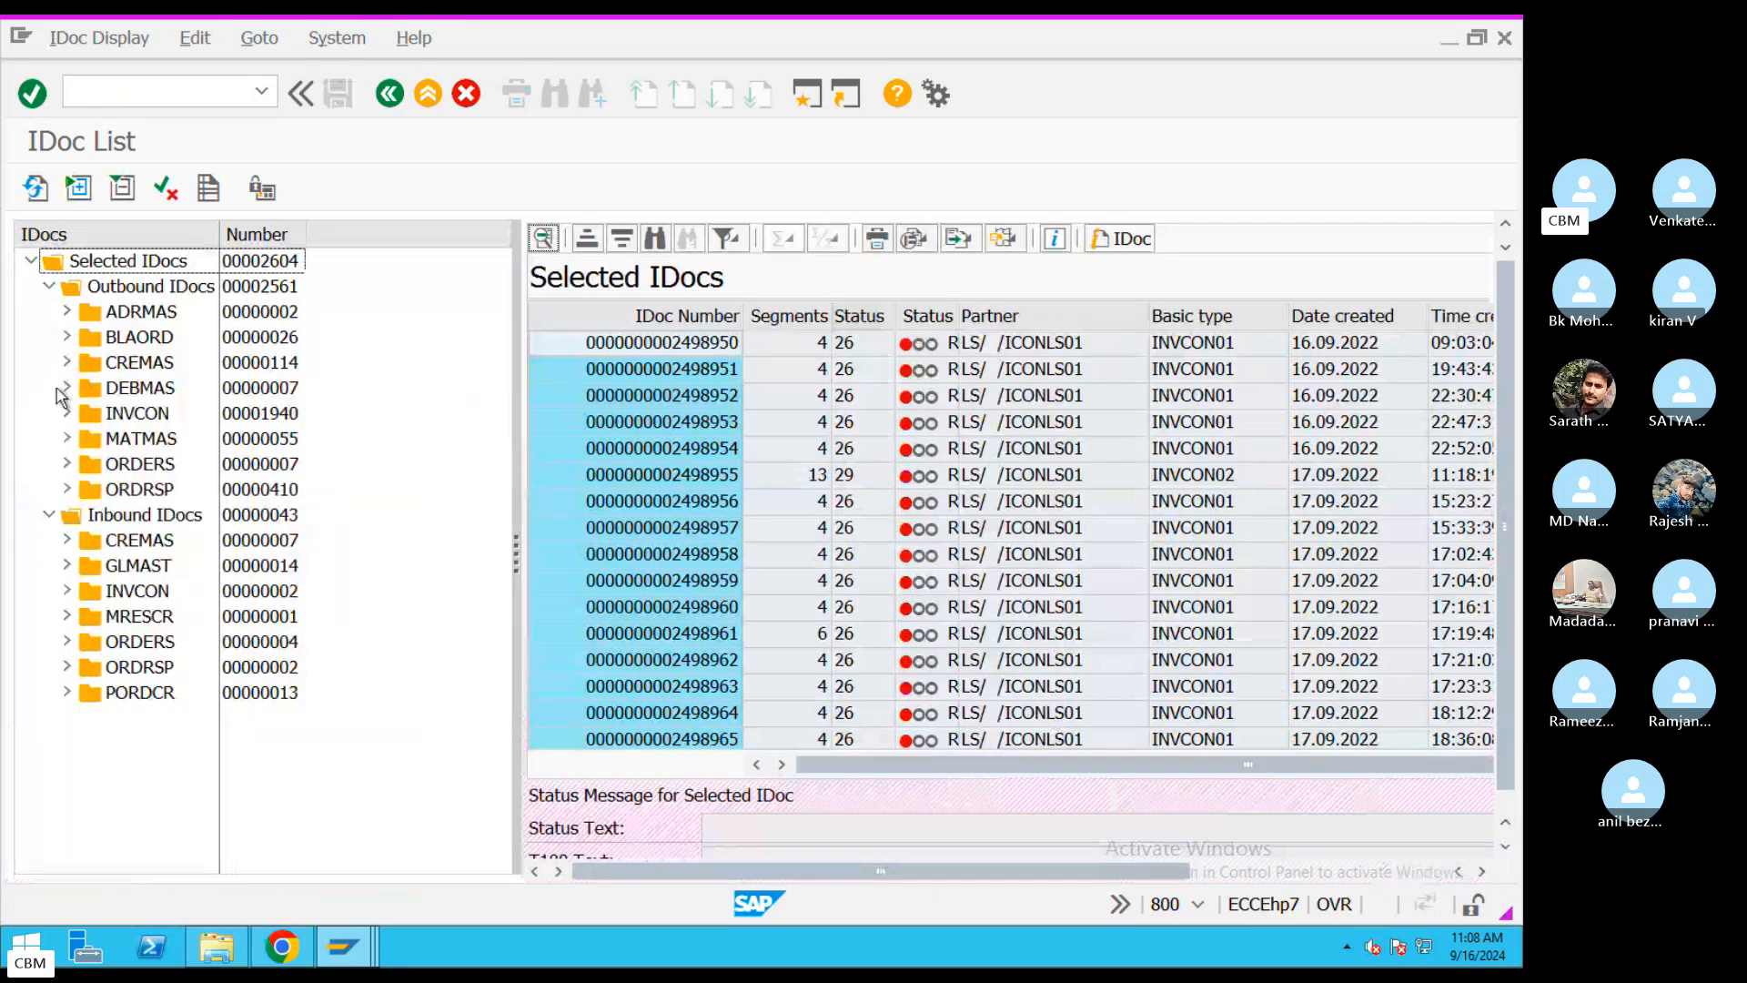
click(66, 388)
click(160, 415)
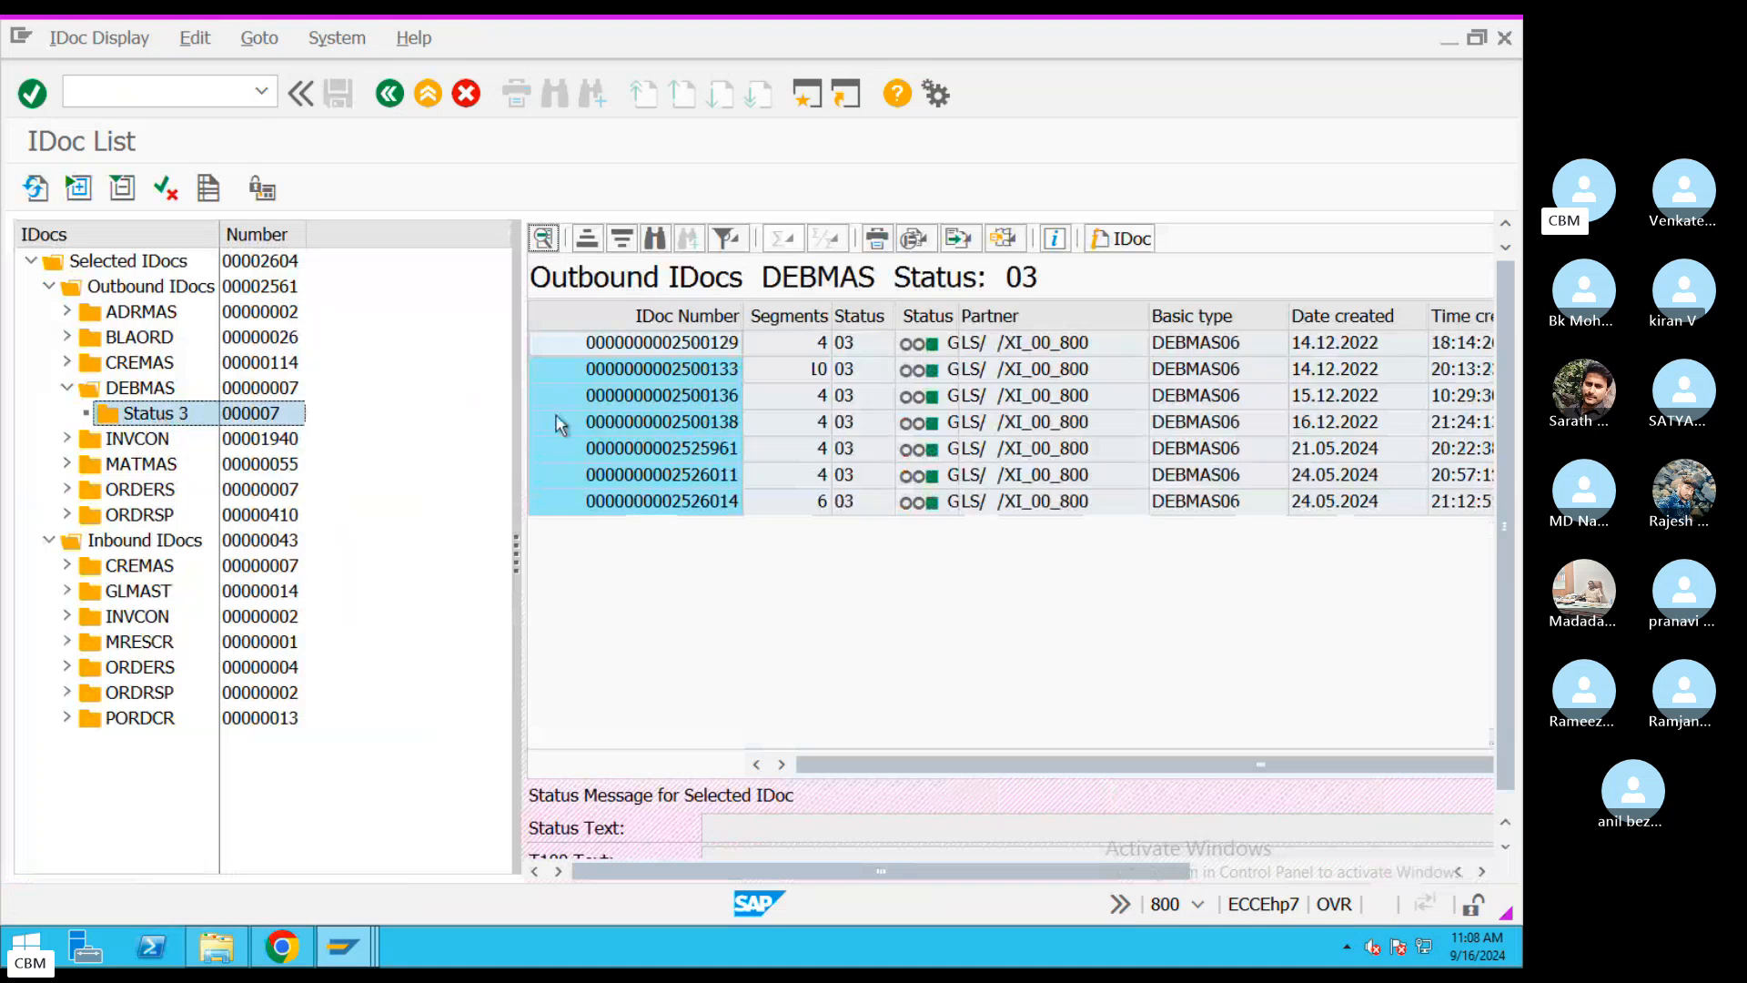
click(911, 349)
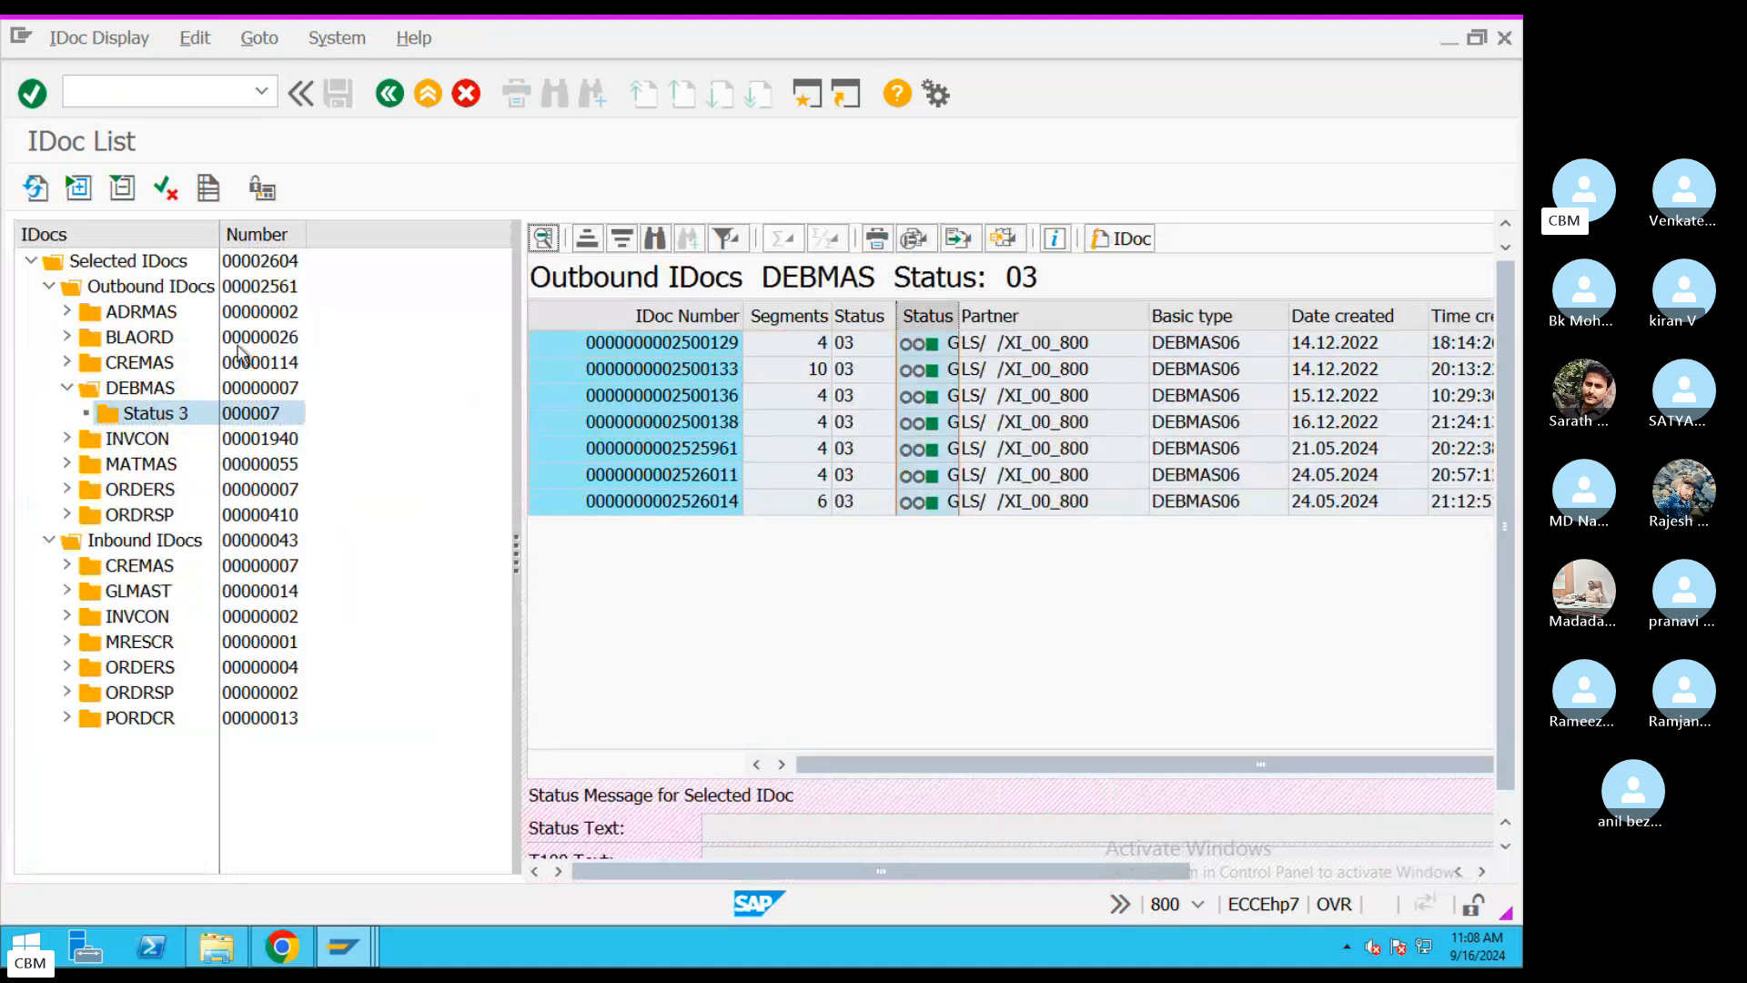
click(131, 392)
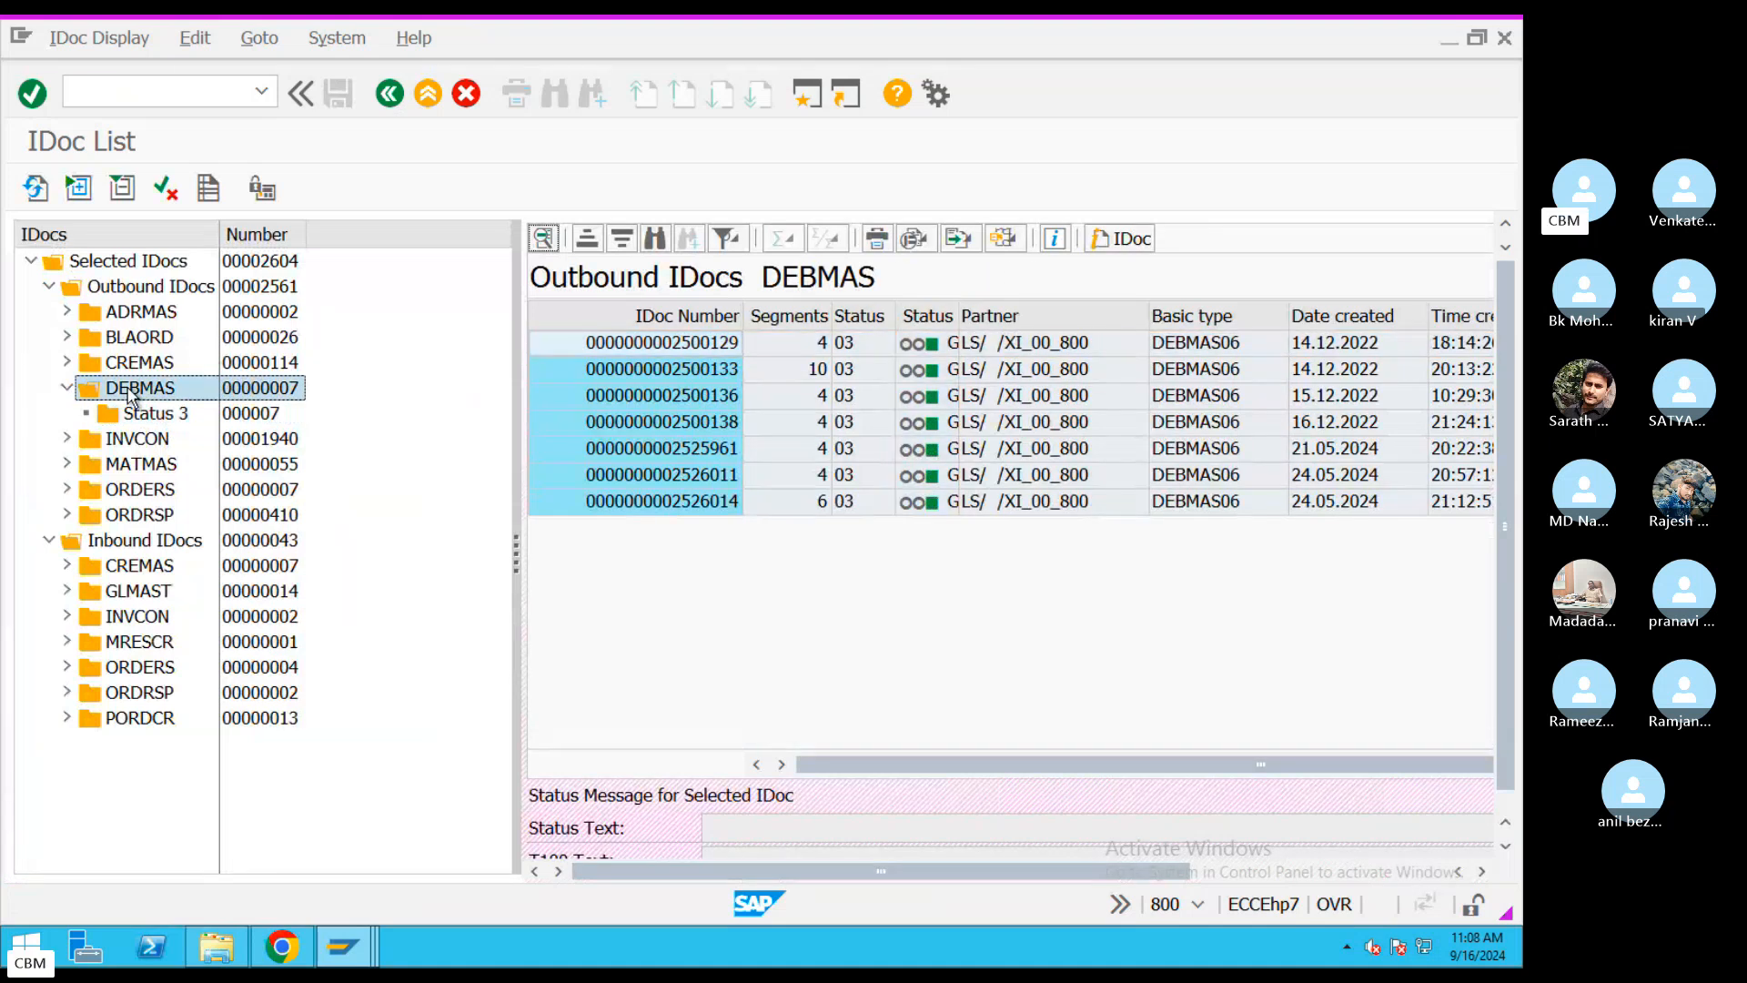
- Open the first outbound INVCON IDoc with status 26 and read the message of its uppermost status 26 record
click(66, 440)
click(141, 466)
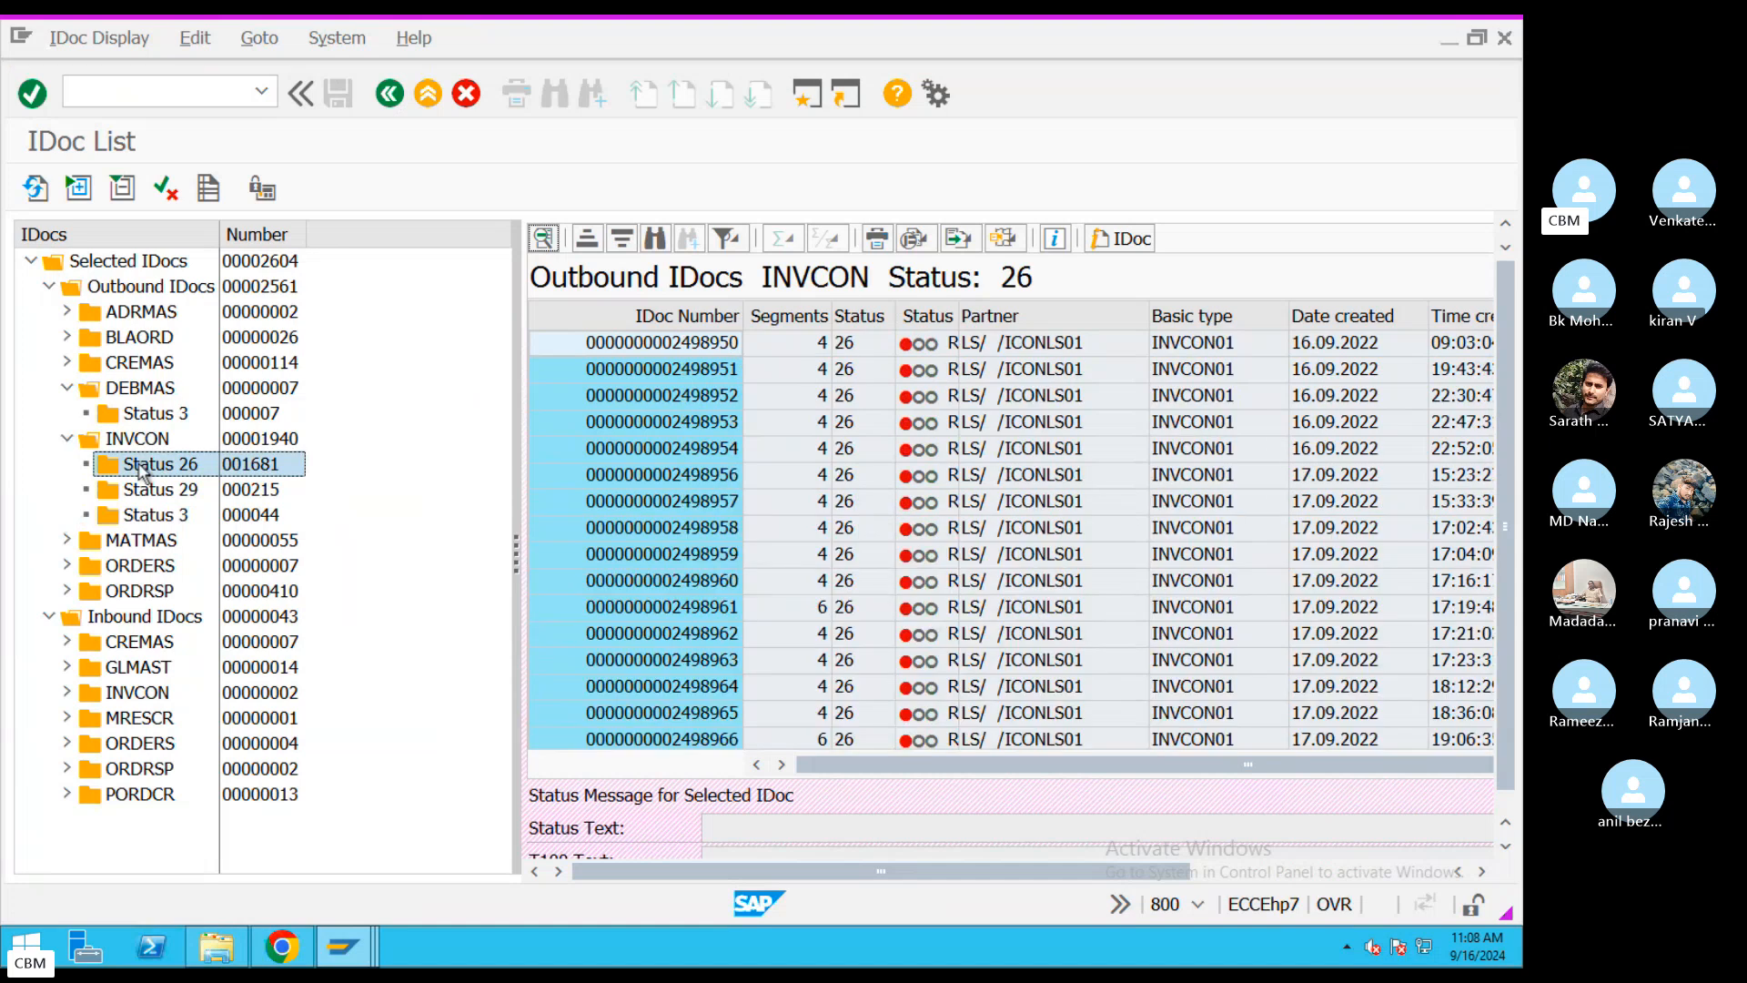
click(678, 349)
double_click(678, 348)
click(50, 338)
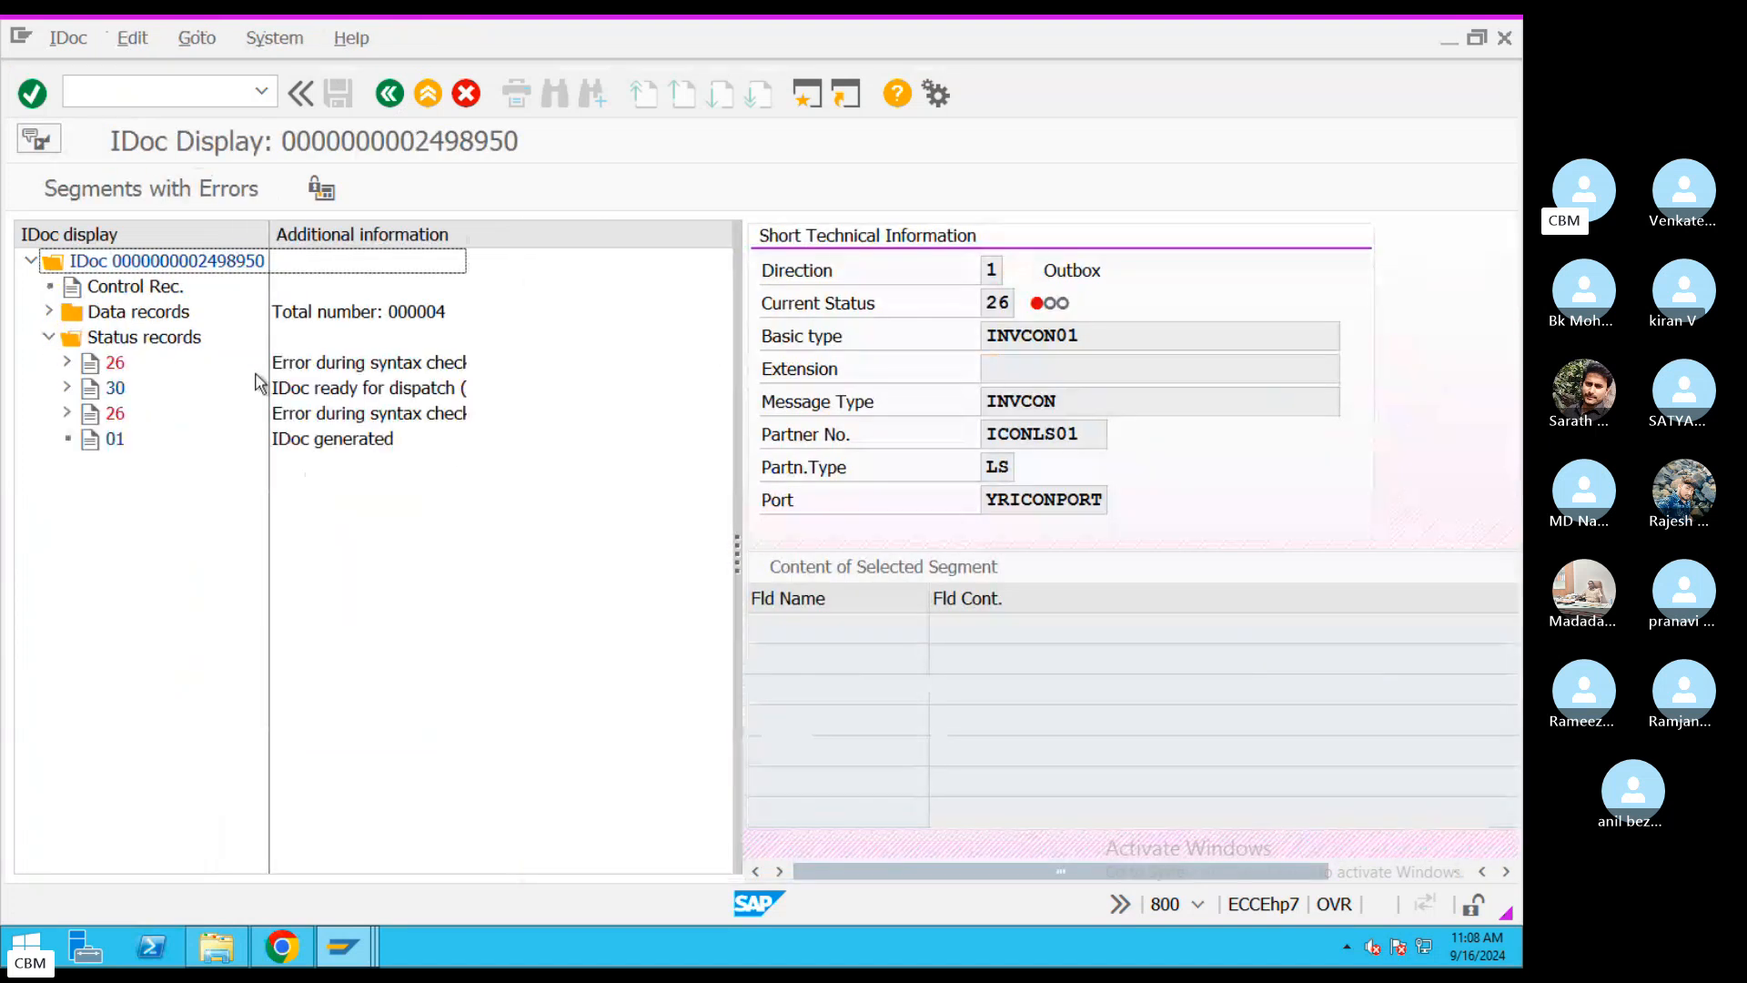
double_click(329, 370)
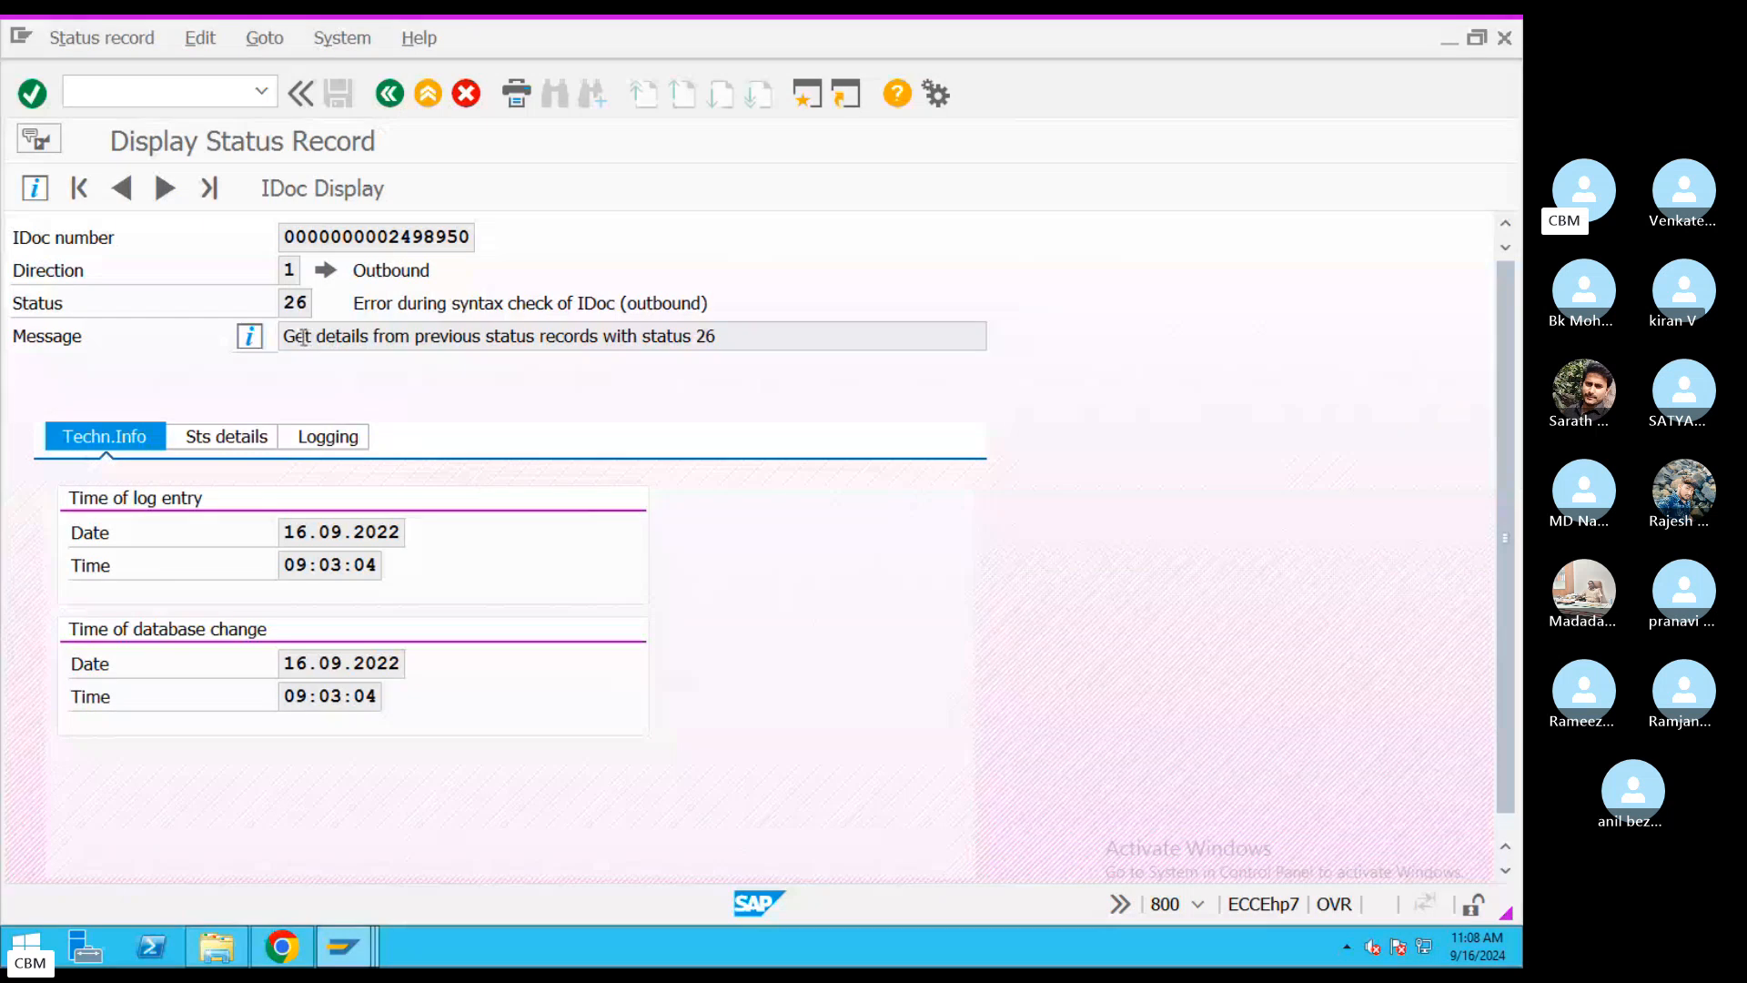
drag(303, 337, 728, 339)
key(F3)
- Read the message of the IDoc's status record 30 and return to the list of outbound INVCON IDocs
double_click(123, 386)
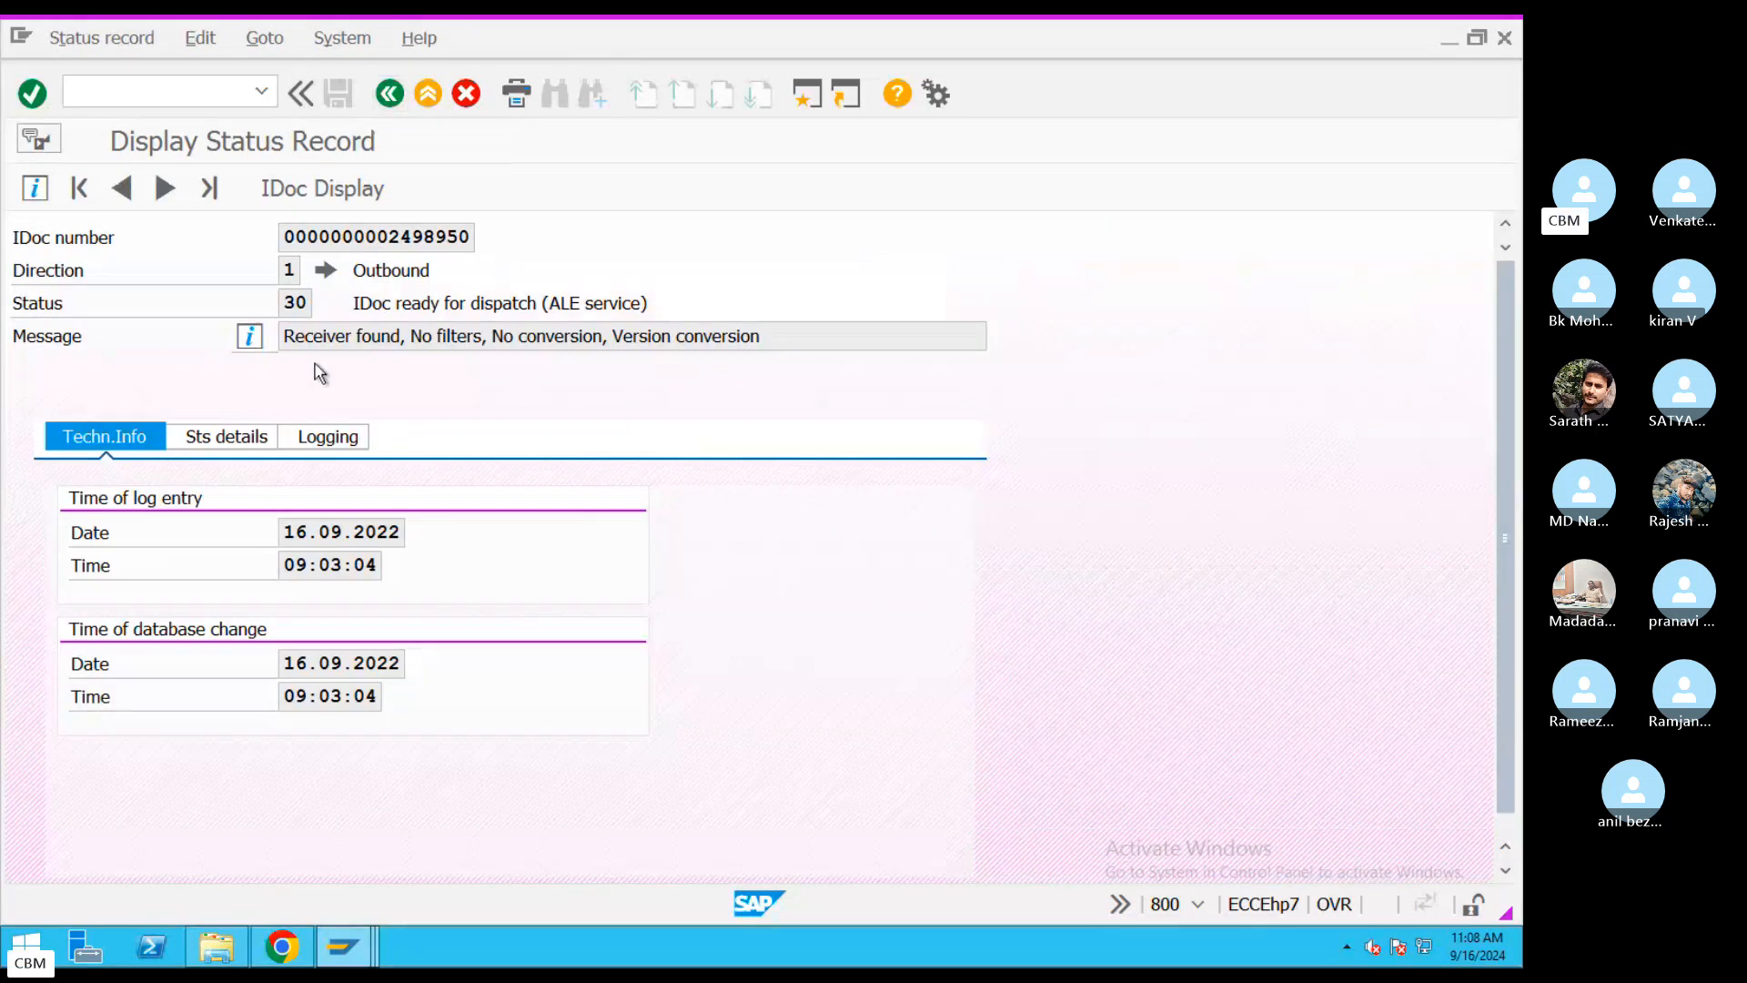
drag(305, 338, 771, 353)
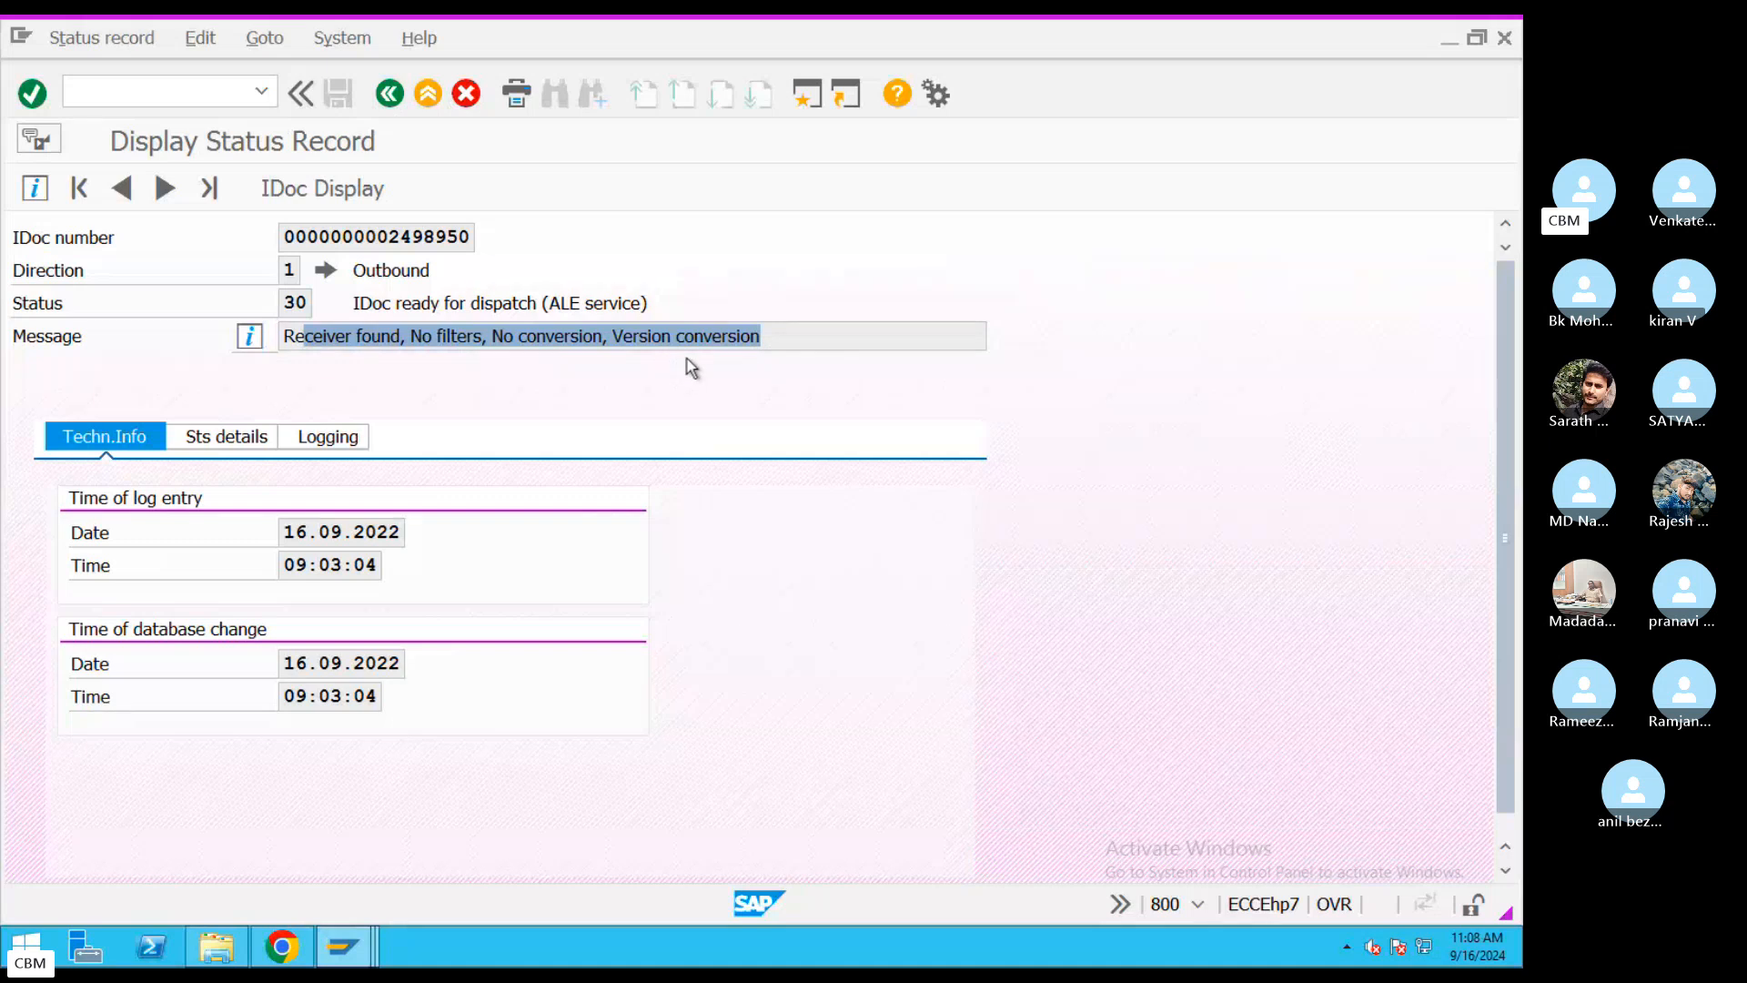
drag(370, 344, 288, 347)
click(389, 93)
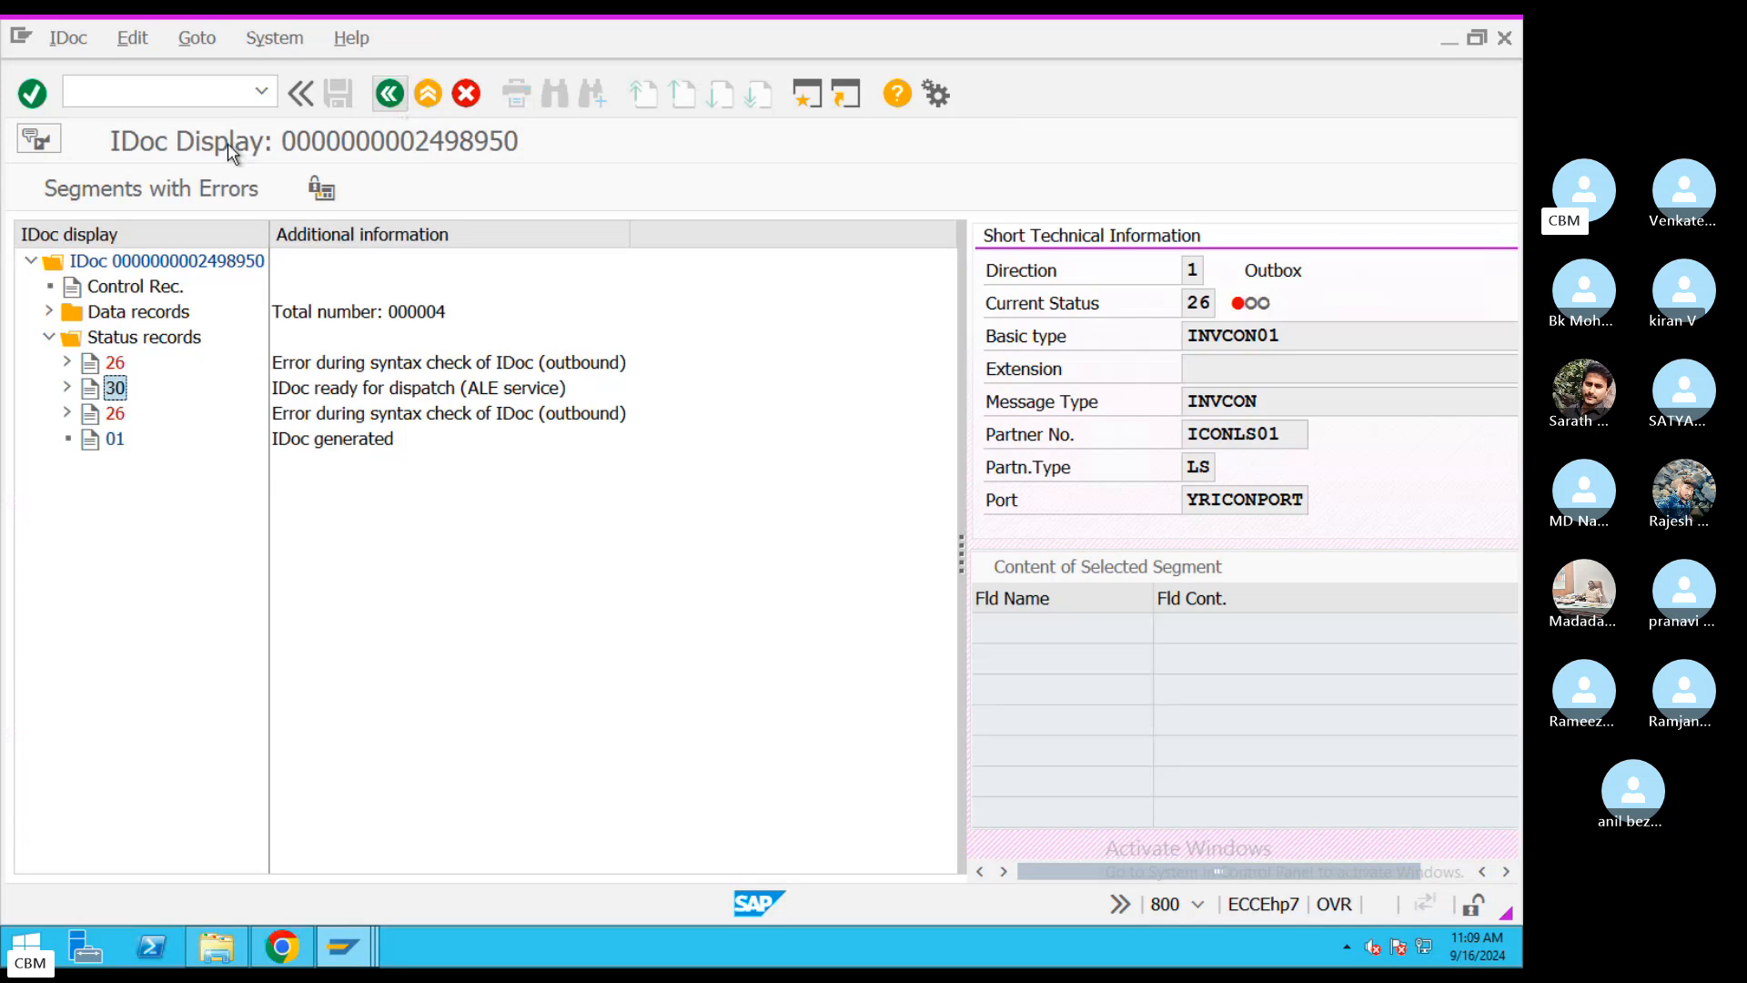
click(389, 93)
- Filter the outbound INVCON list on IDoc status 26, picking the value from the possible entries
scroll(879, 583, down, 13)
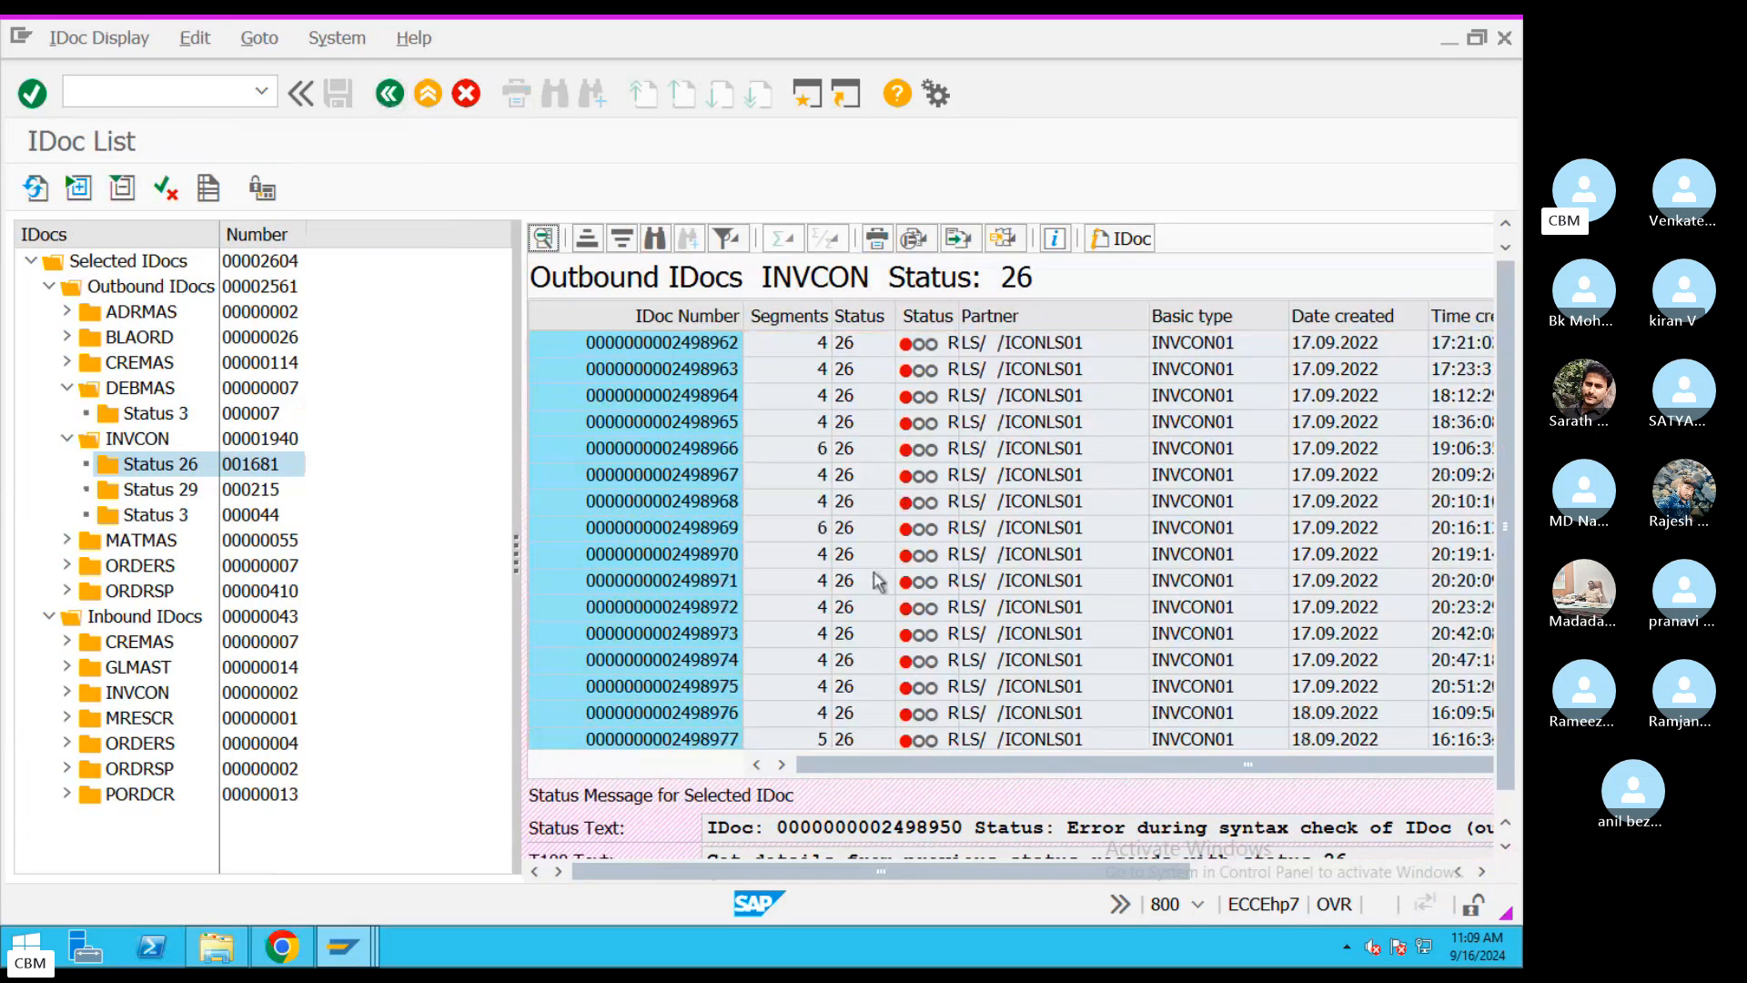
click(858, 317)
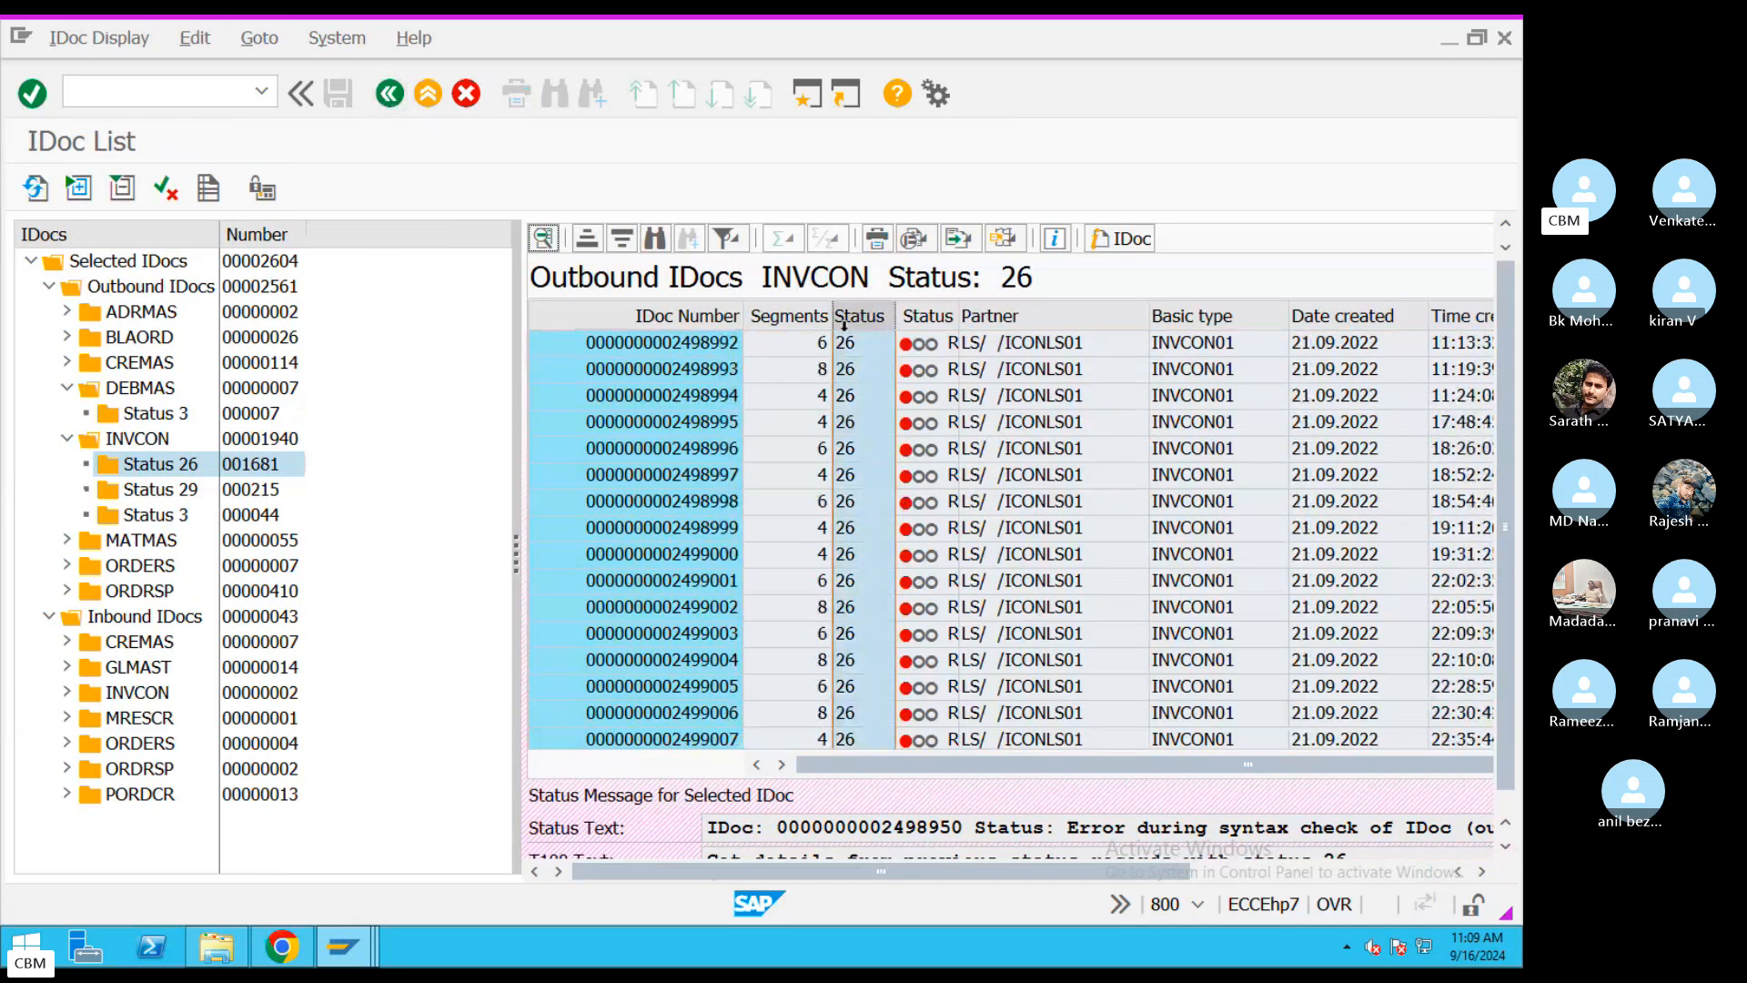
click(726, 238)
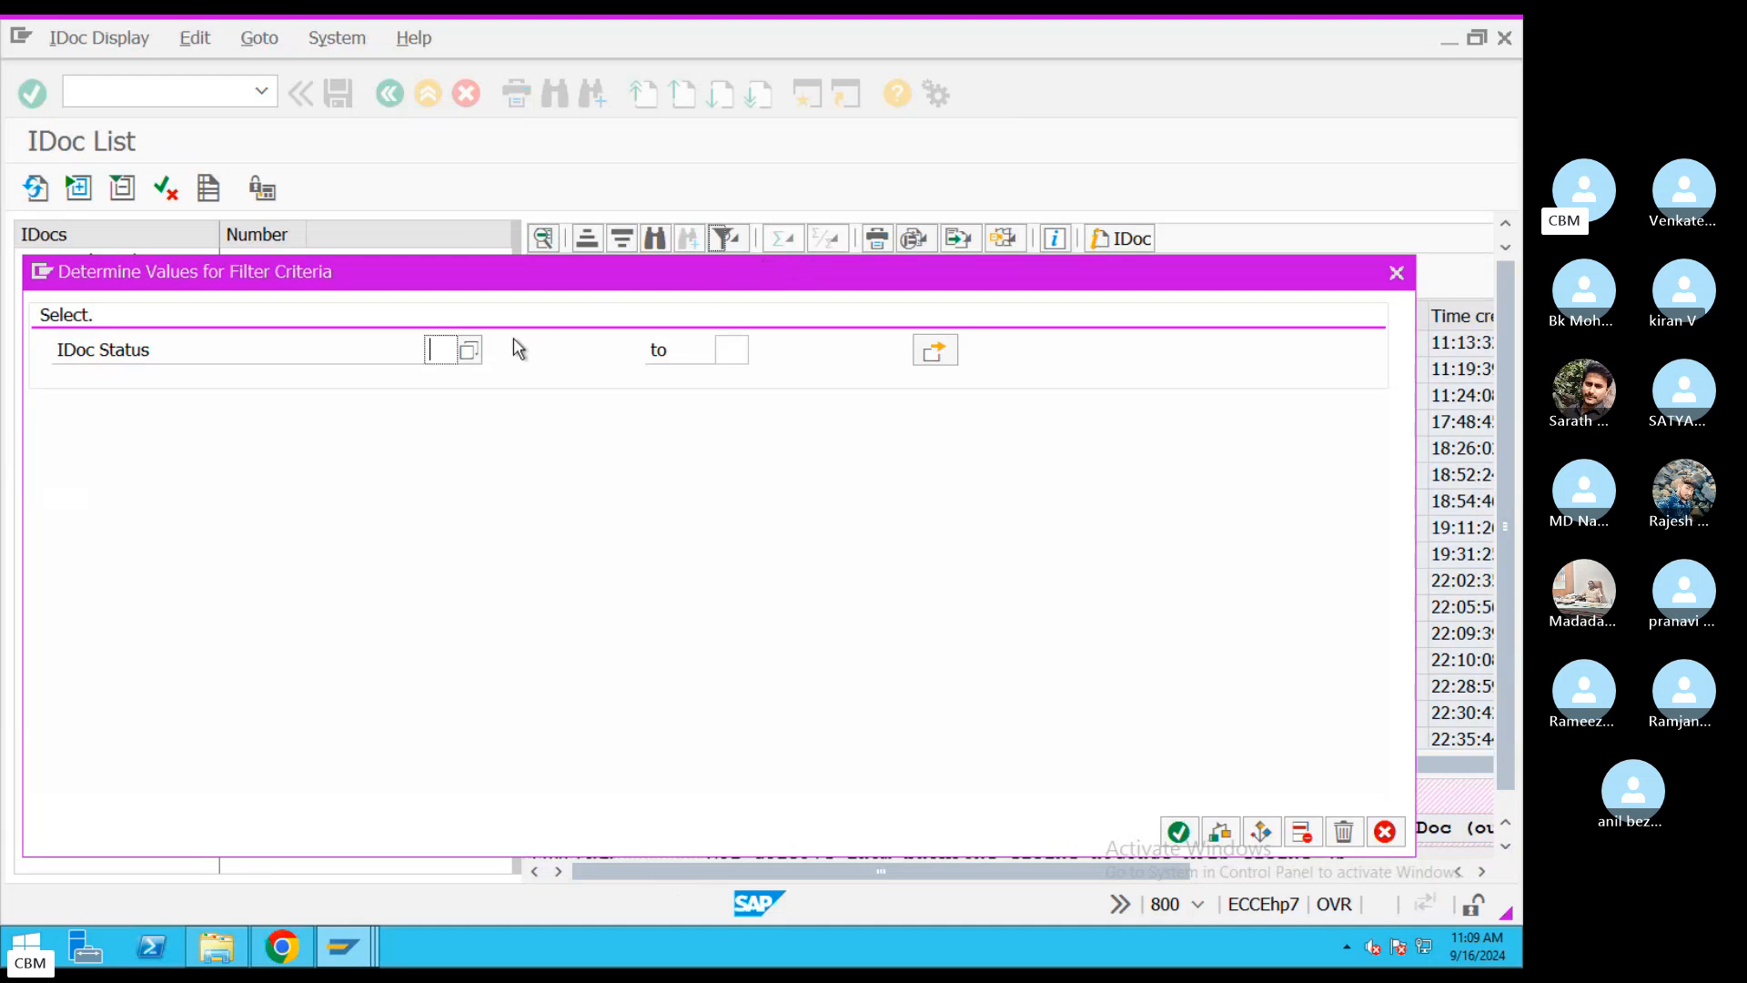
click(470, 351)
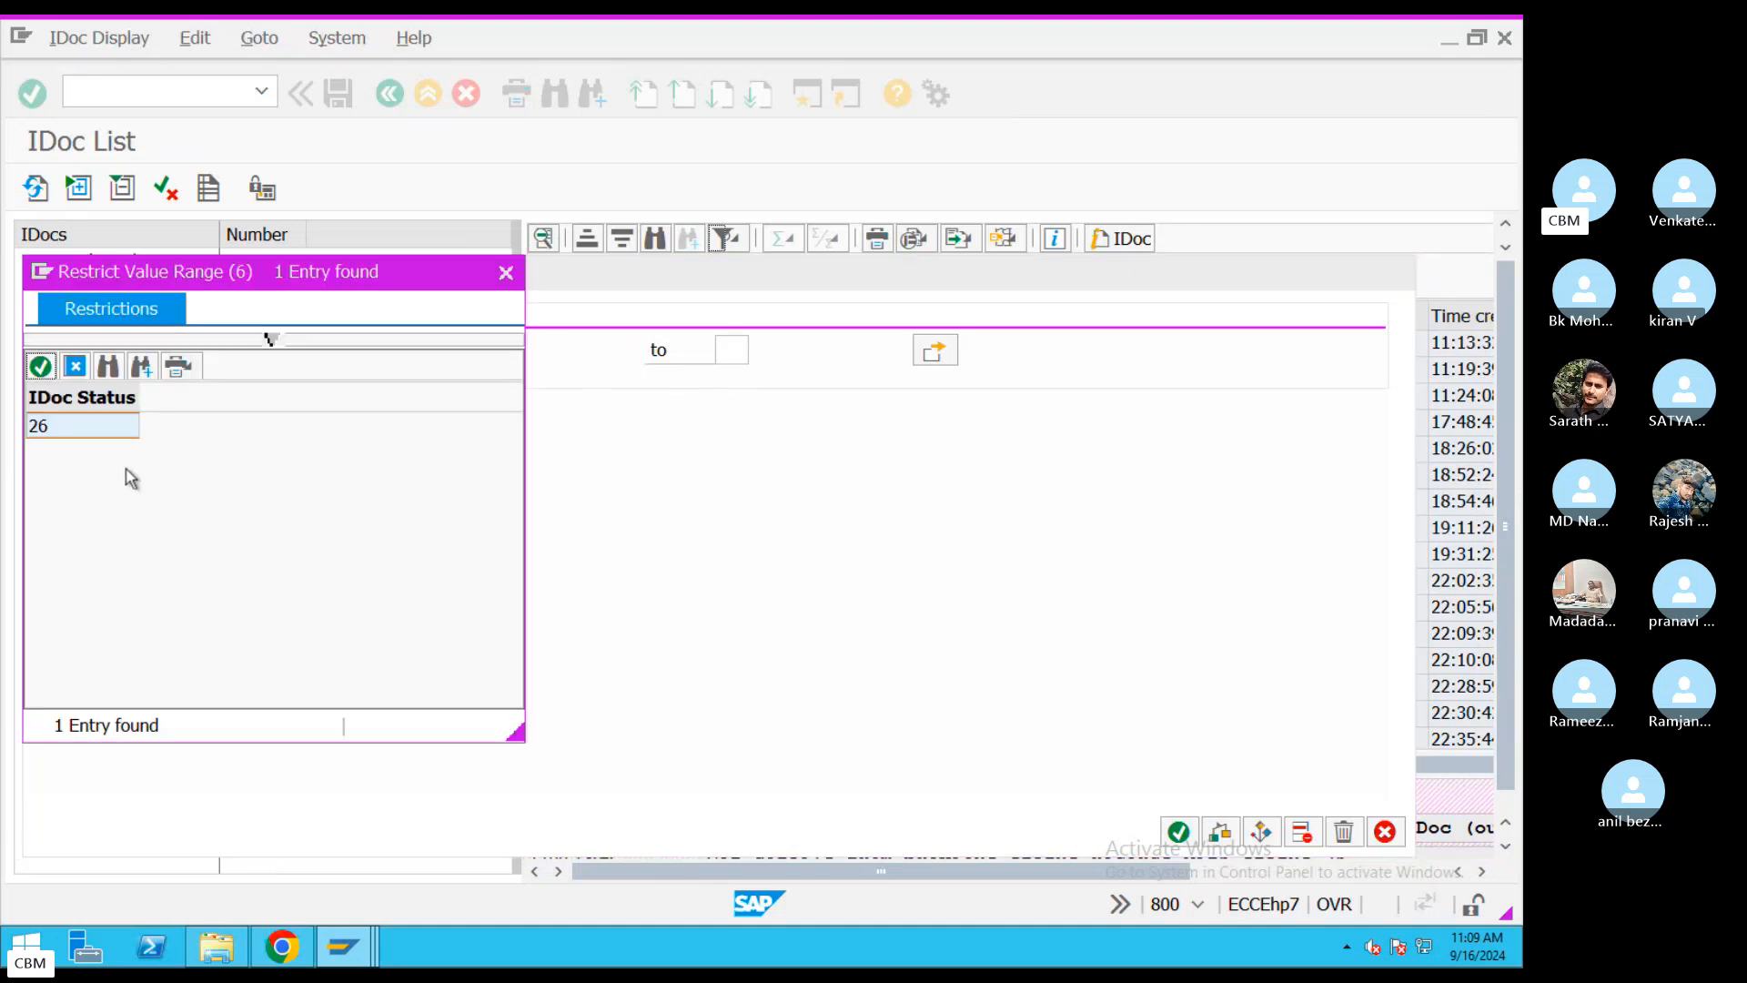
double_click(63, 427)
click(1180, 832)
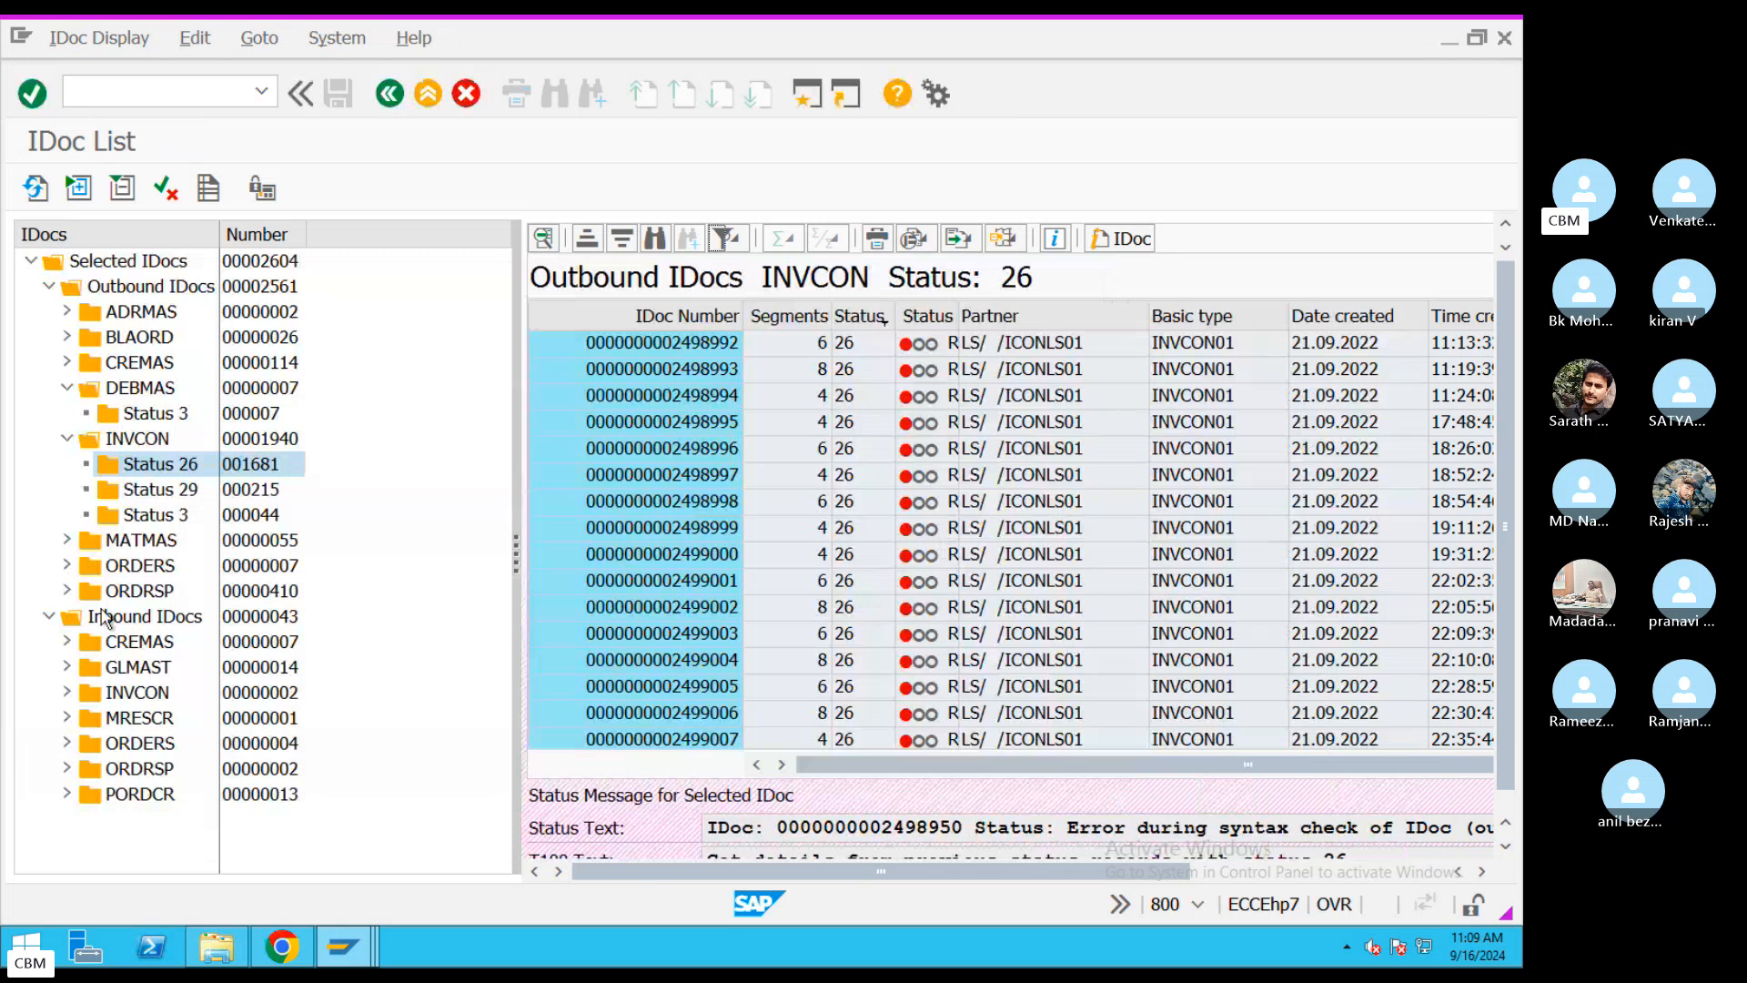
- Open the first outbound INVCON IDoc with status 29 and examine the error message in its uppermost status record
click(186, 492)
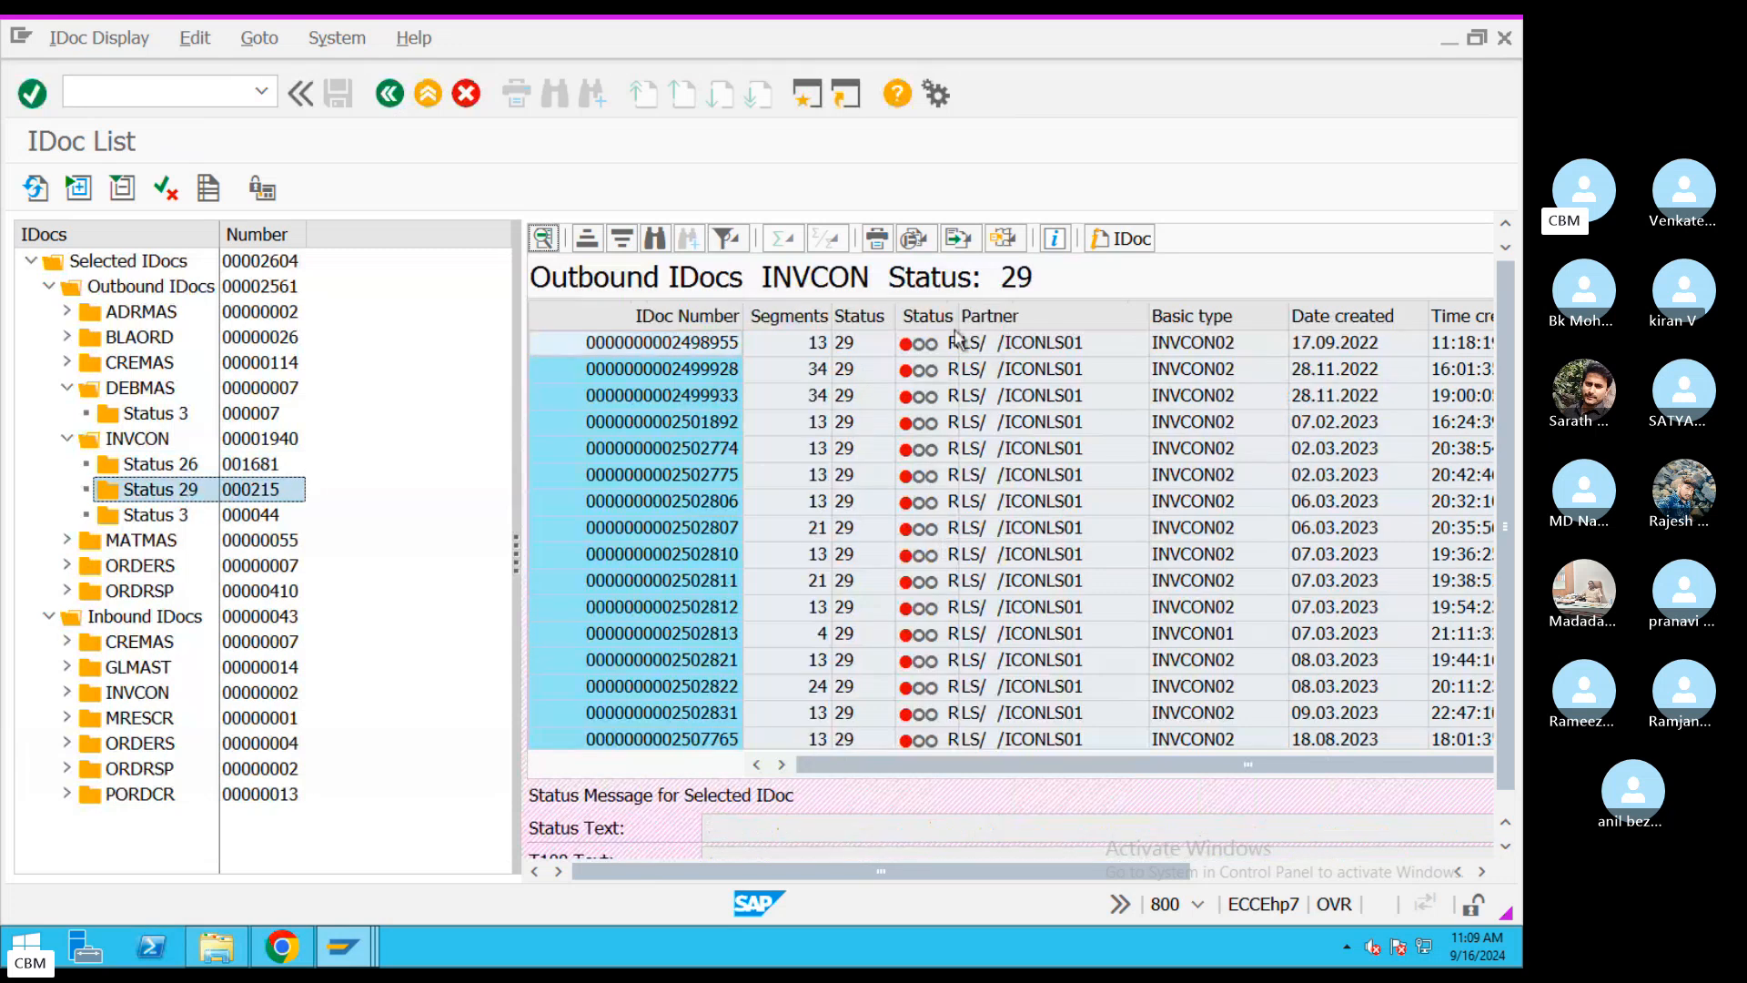
click(928, 319)
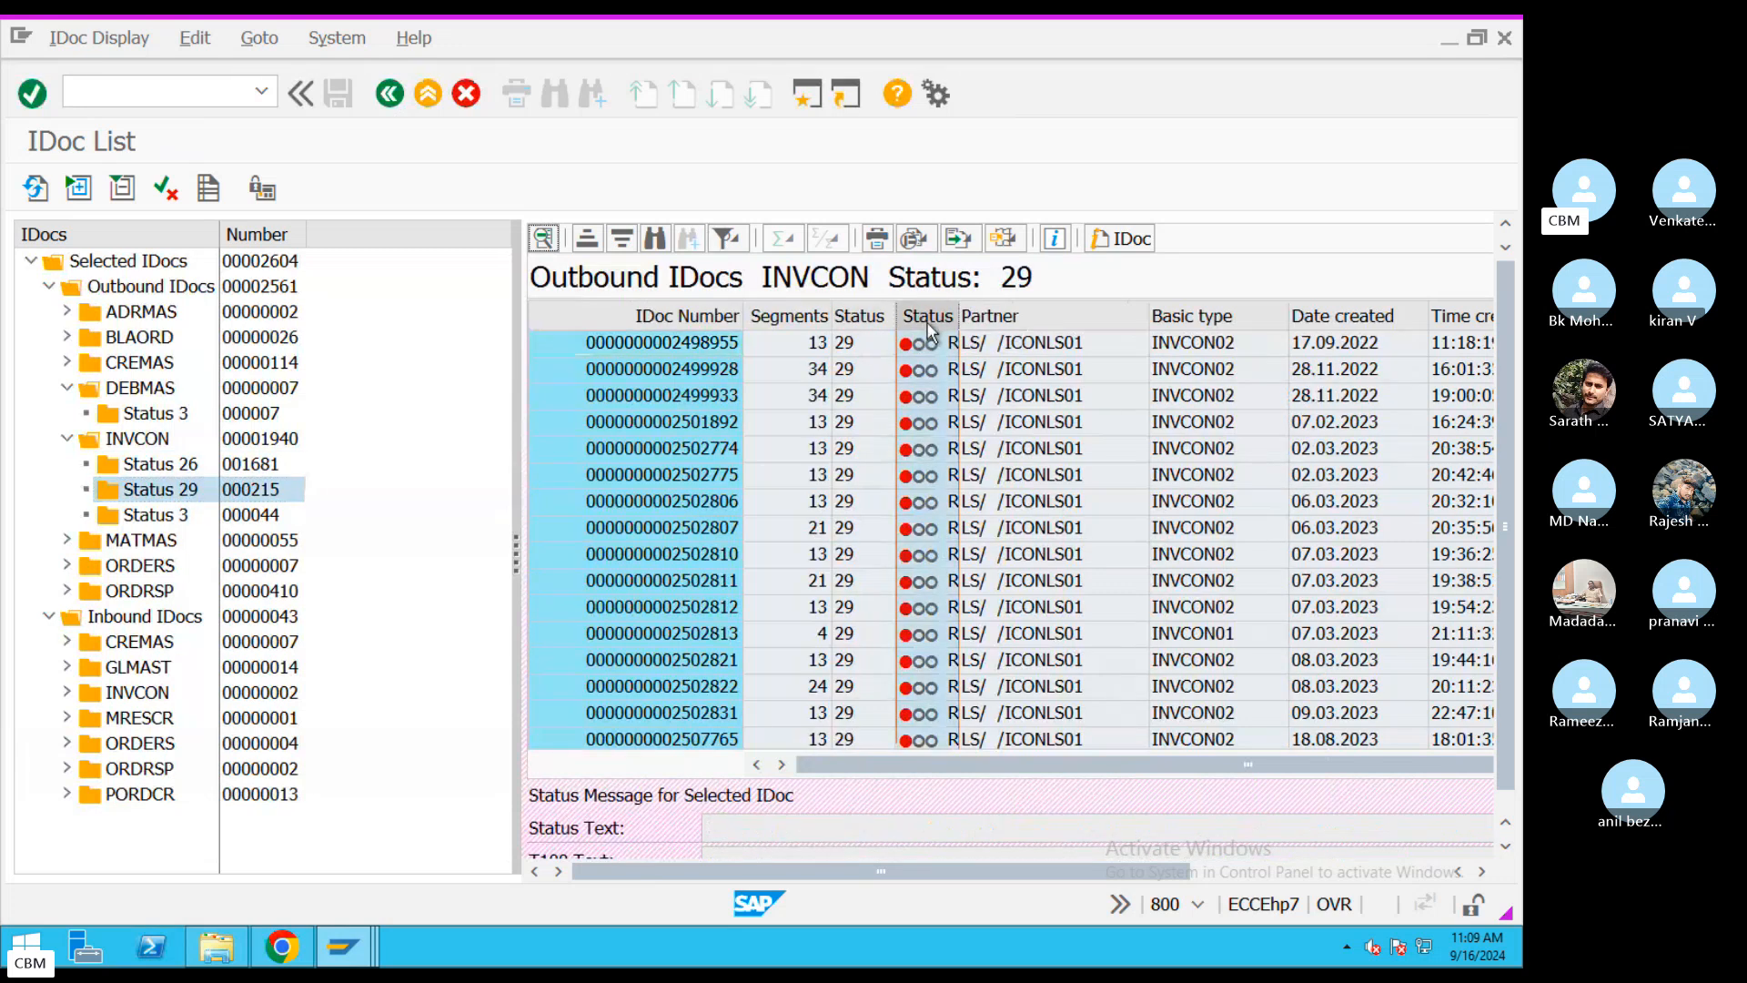
double_click(773, 342)
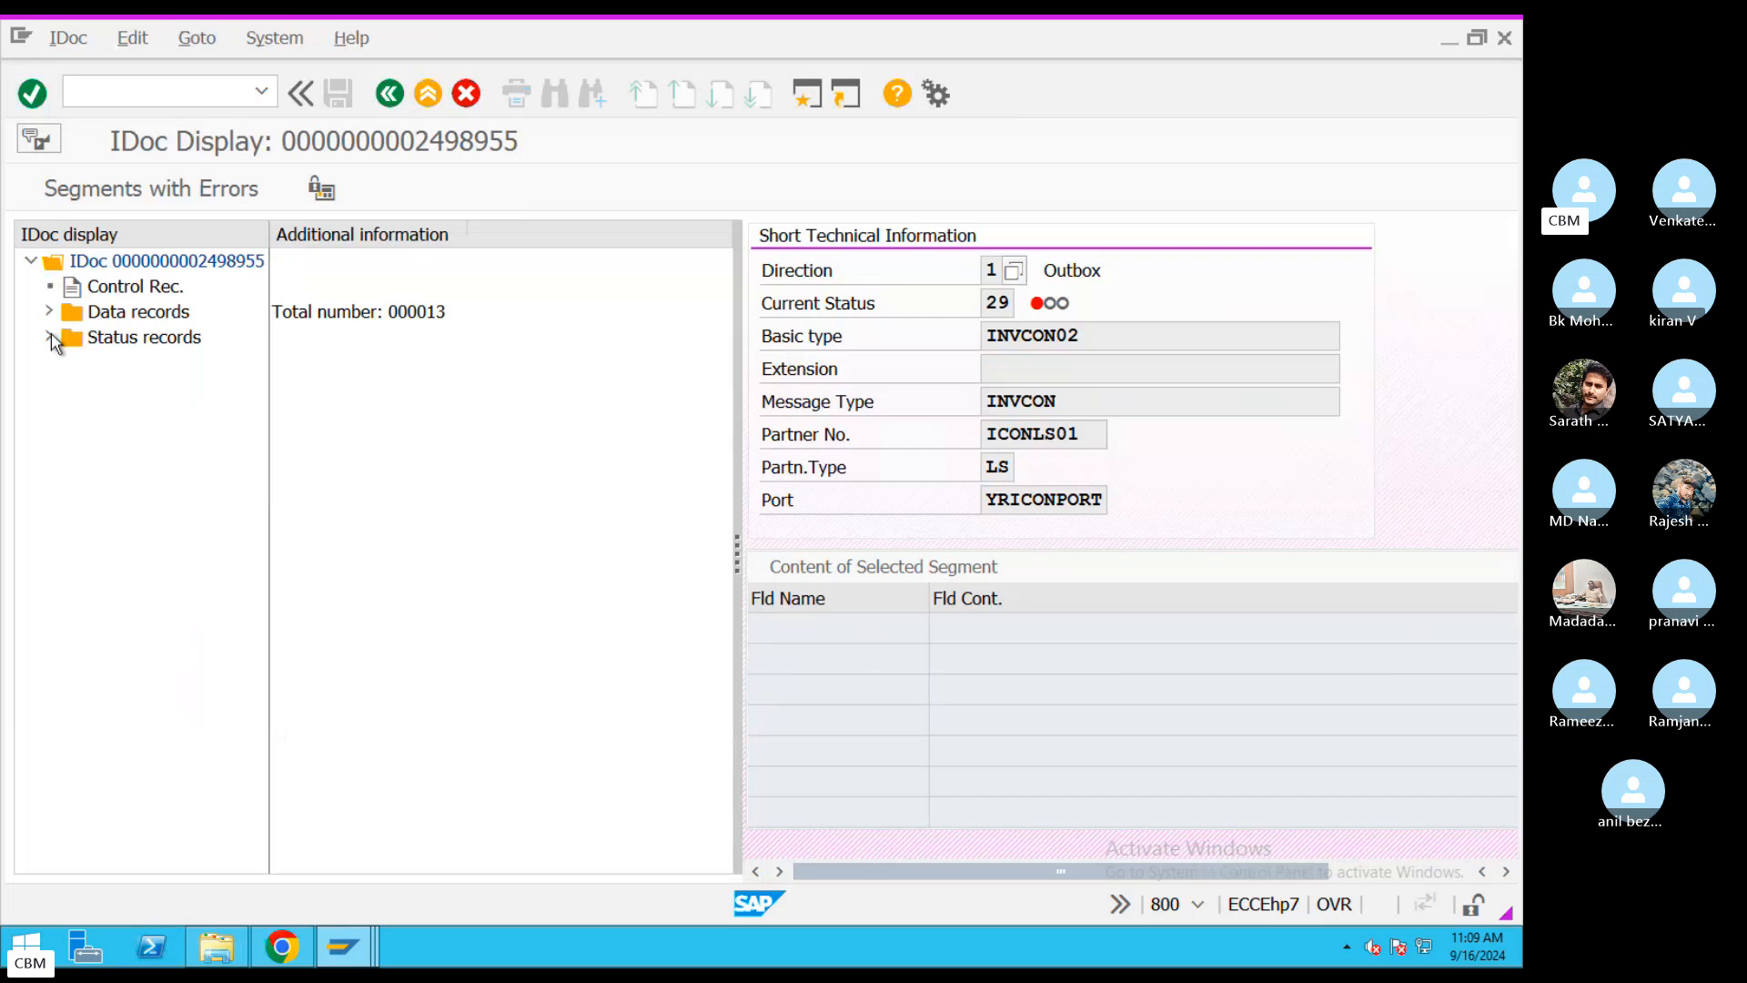
click(50, 337)
double_click(293, 359)
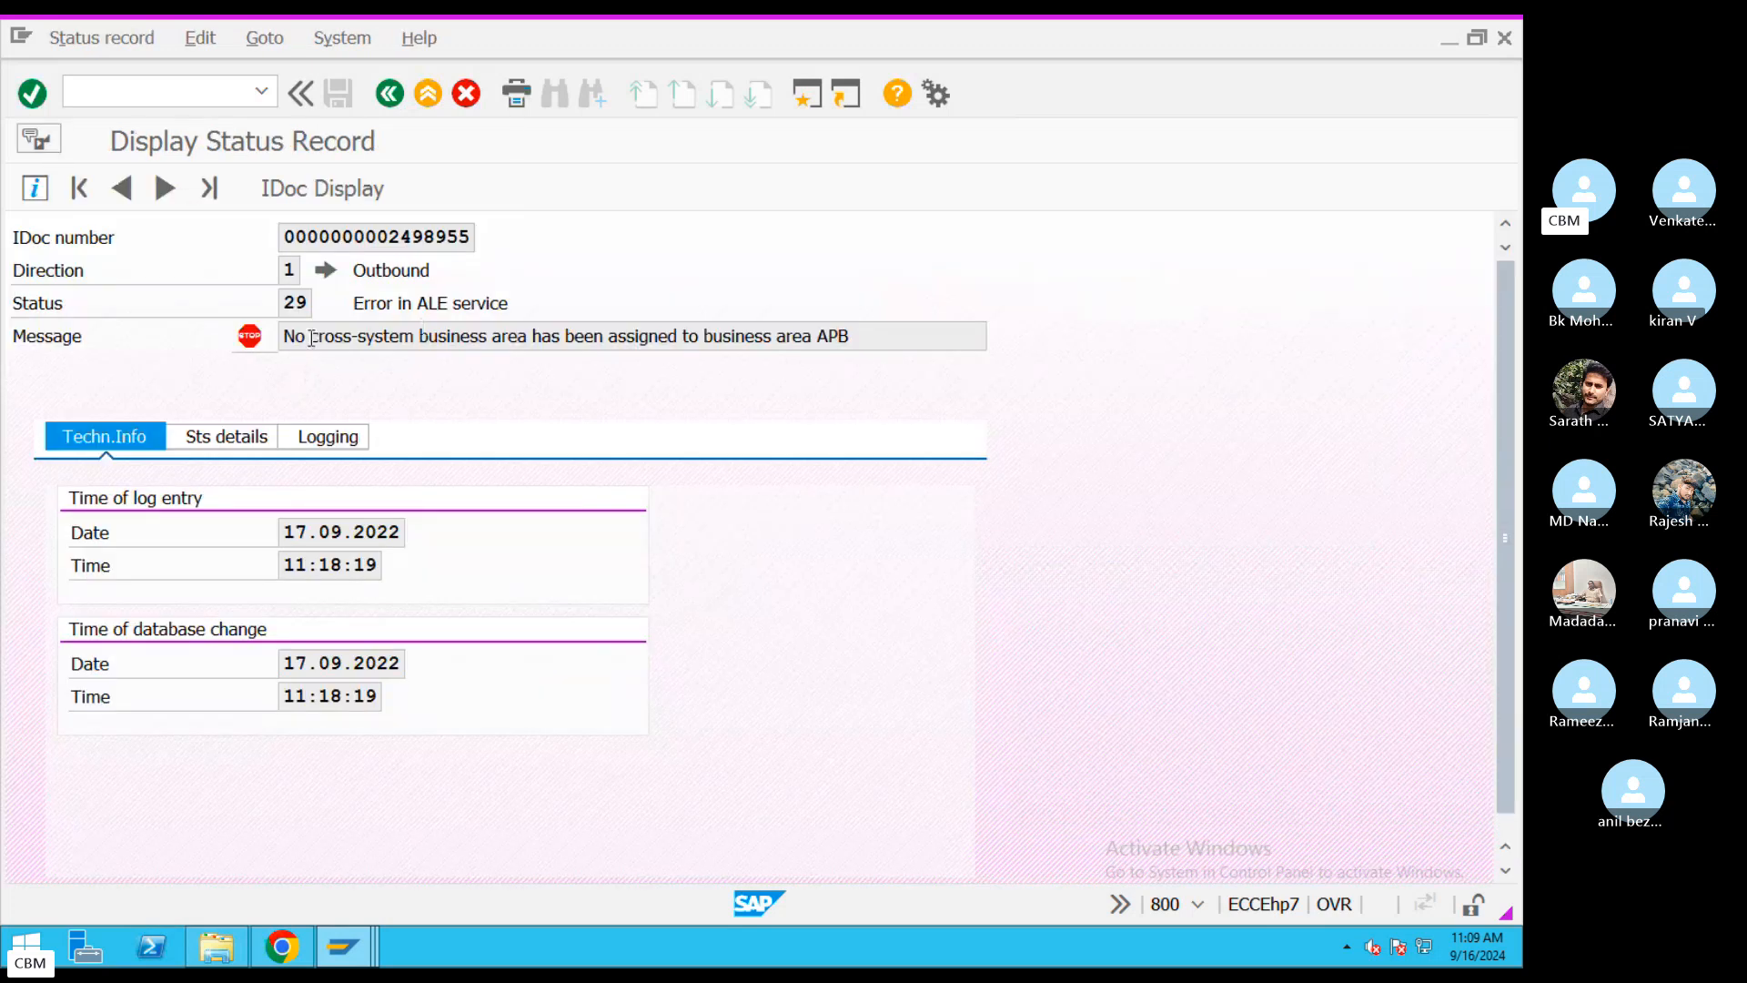
drag(414, 339, 235, 335)
click(865, 344)
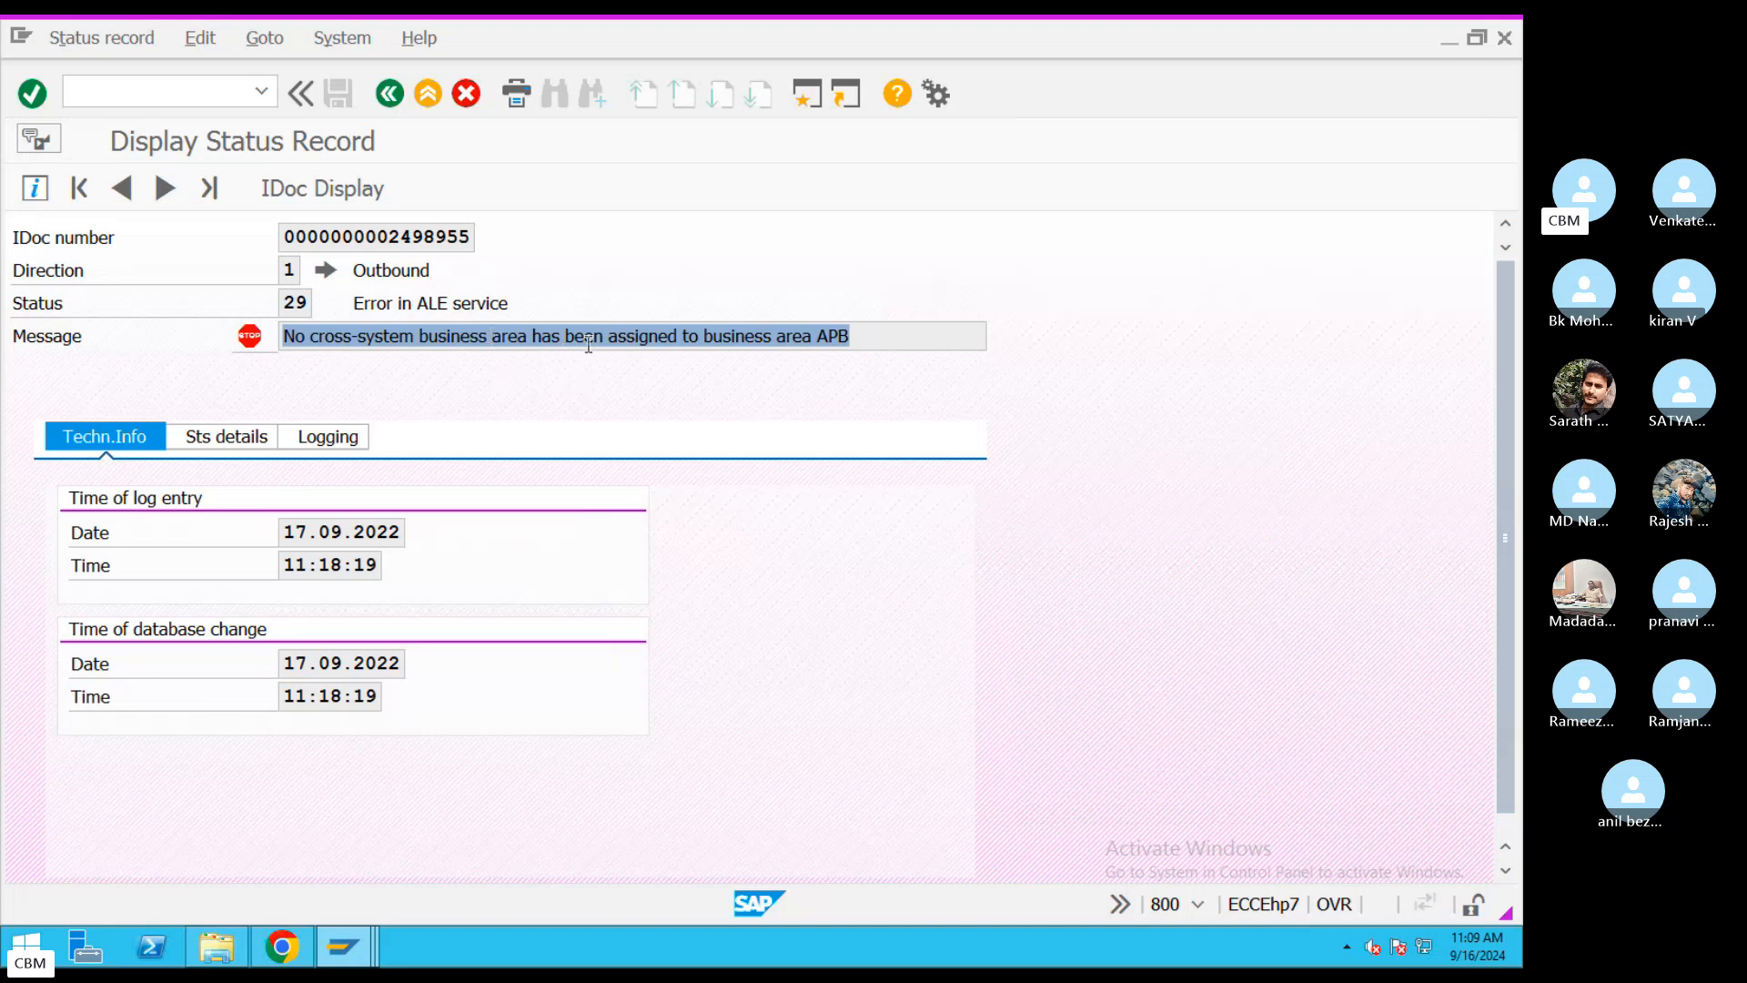
drag(859, 335, 58, 340)
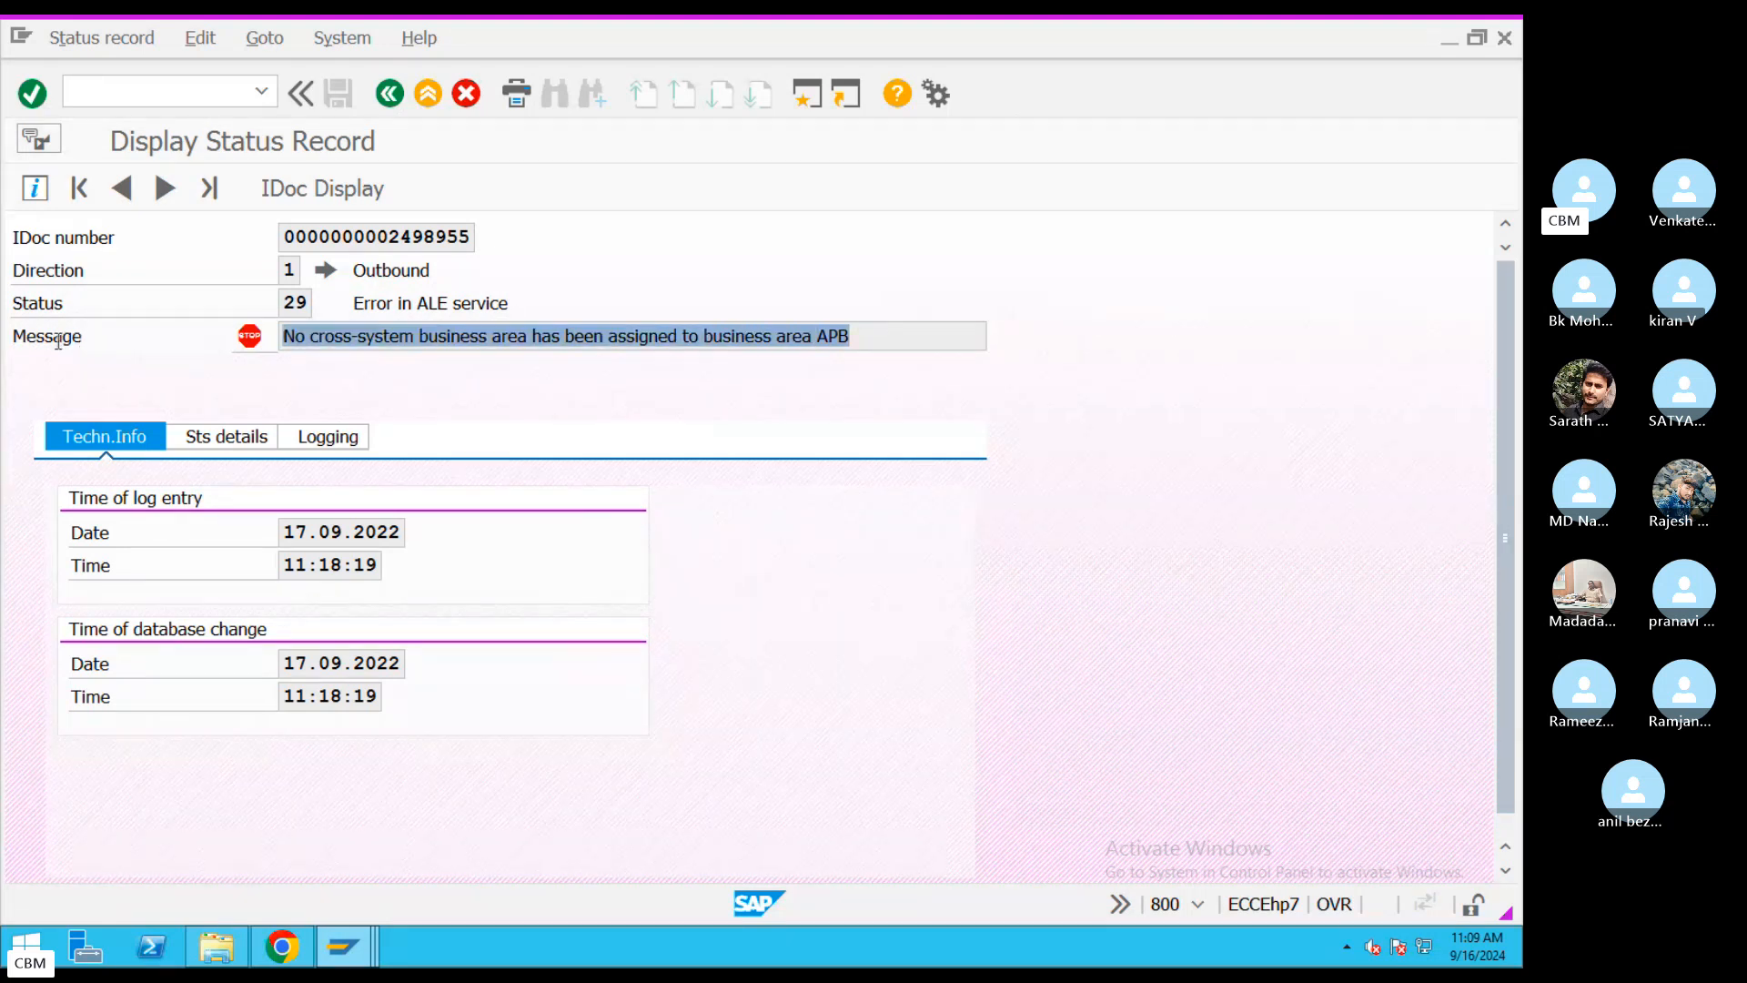
- In a new session, run transaction SALE and open the Cross-system business areas activity within Global Organizational Units
click(812, 95)
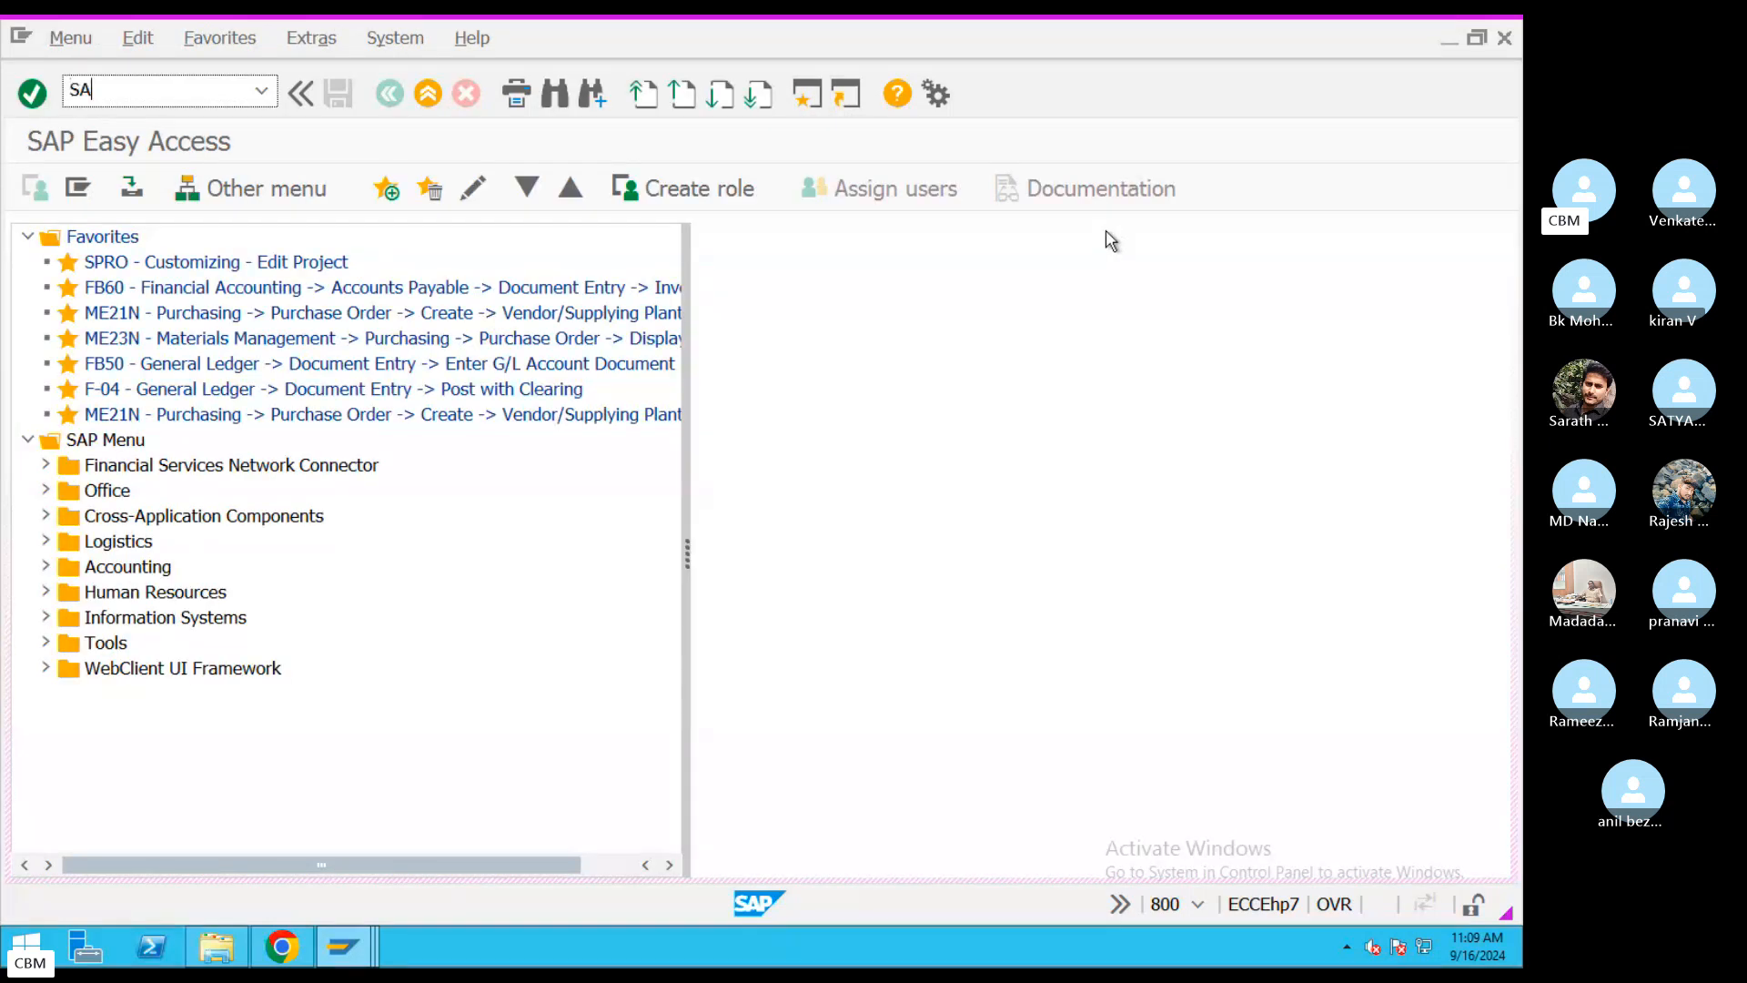
text(SALE)
key(Return)
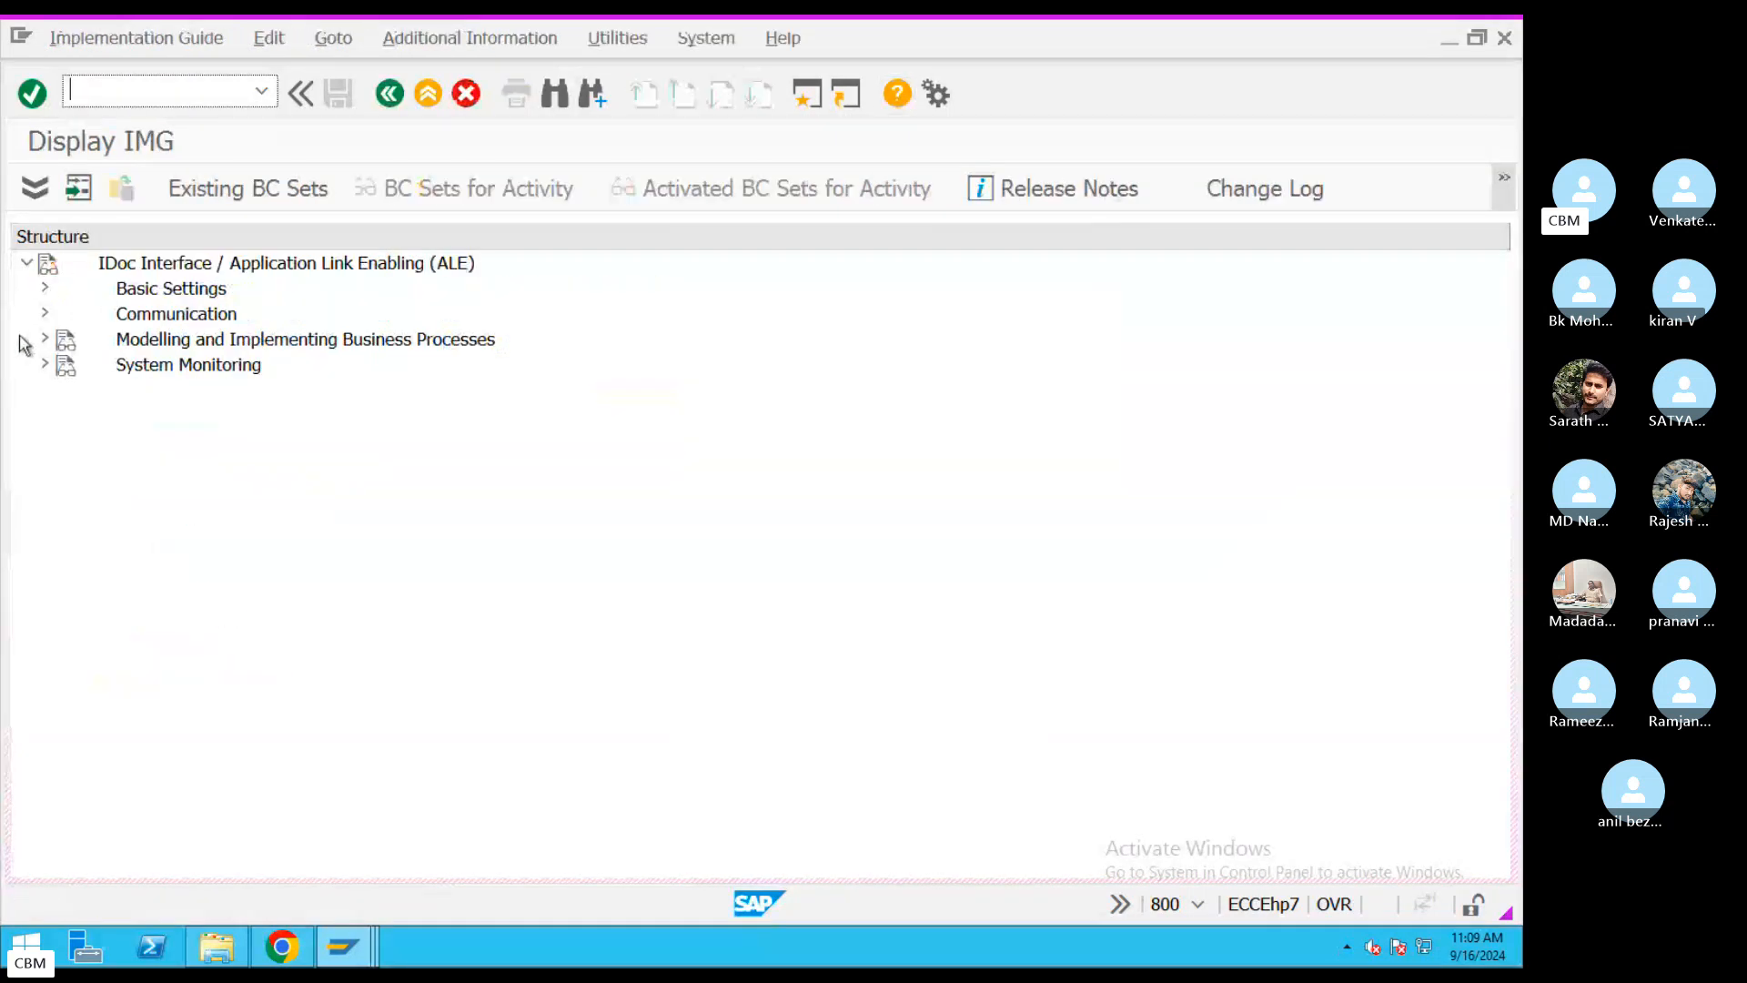
click(41, 342)
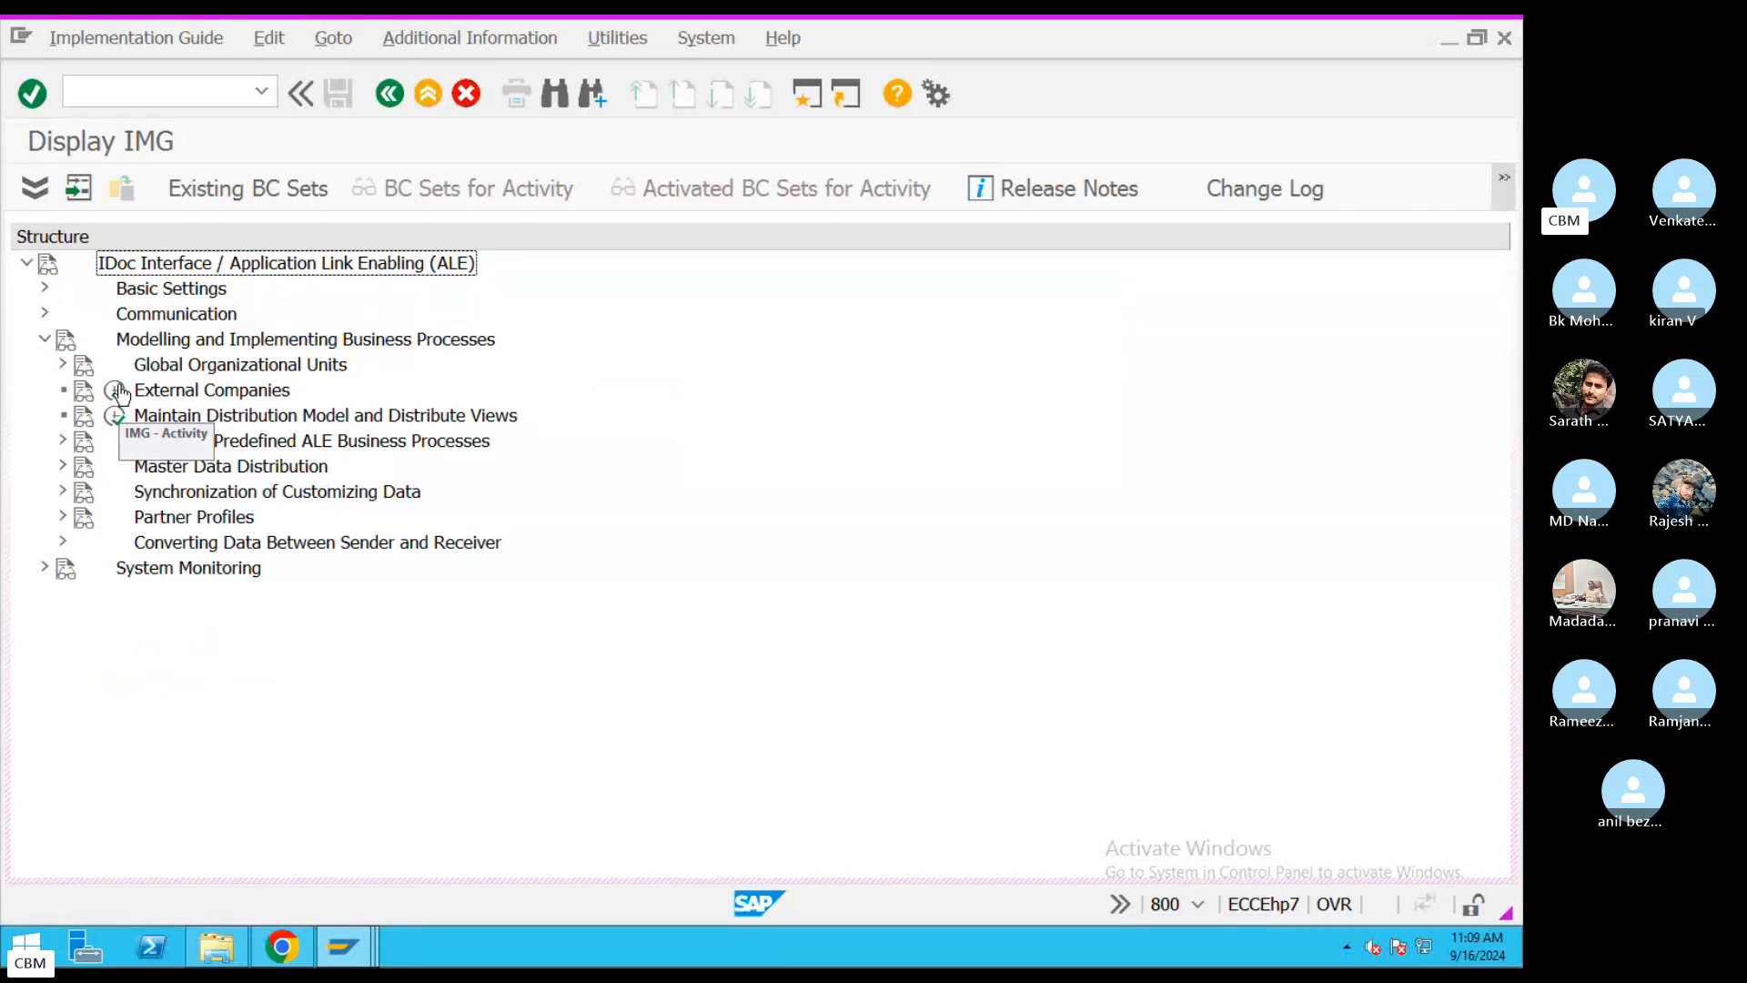
click(62, 364)
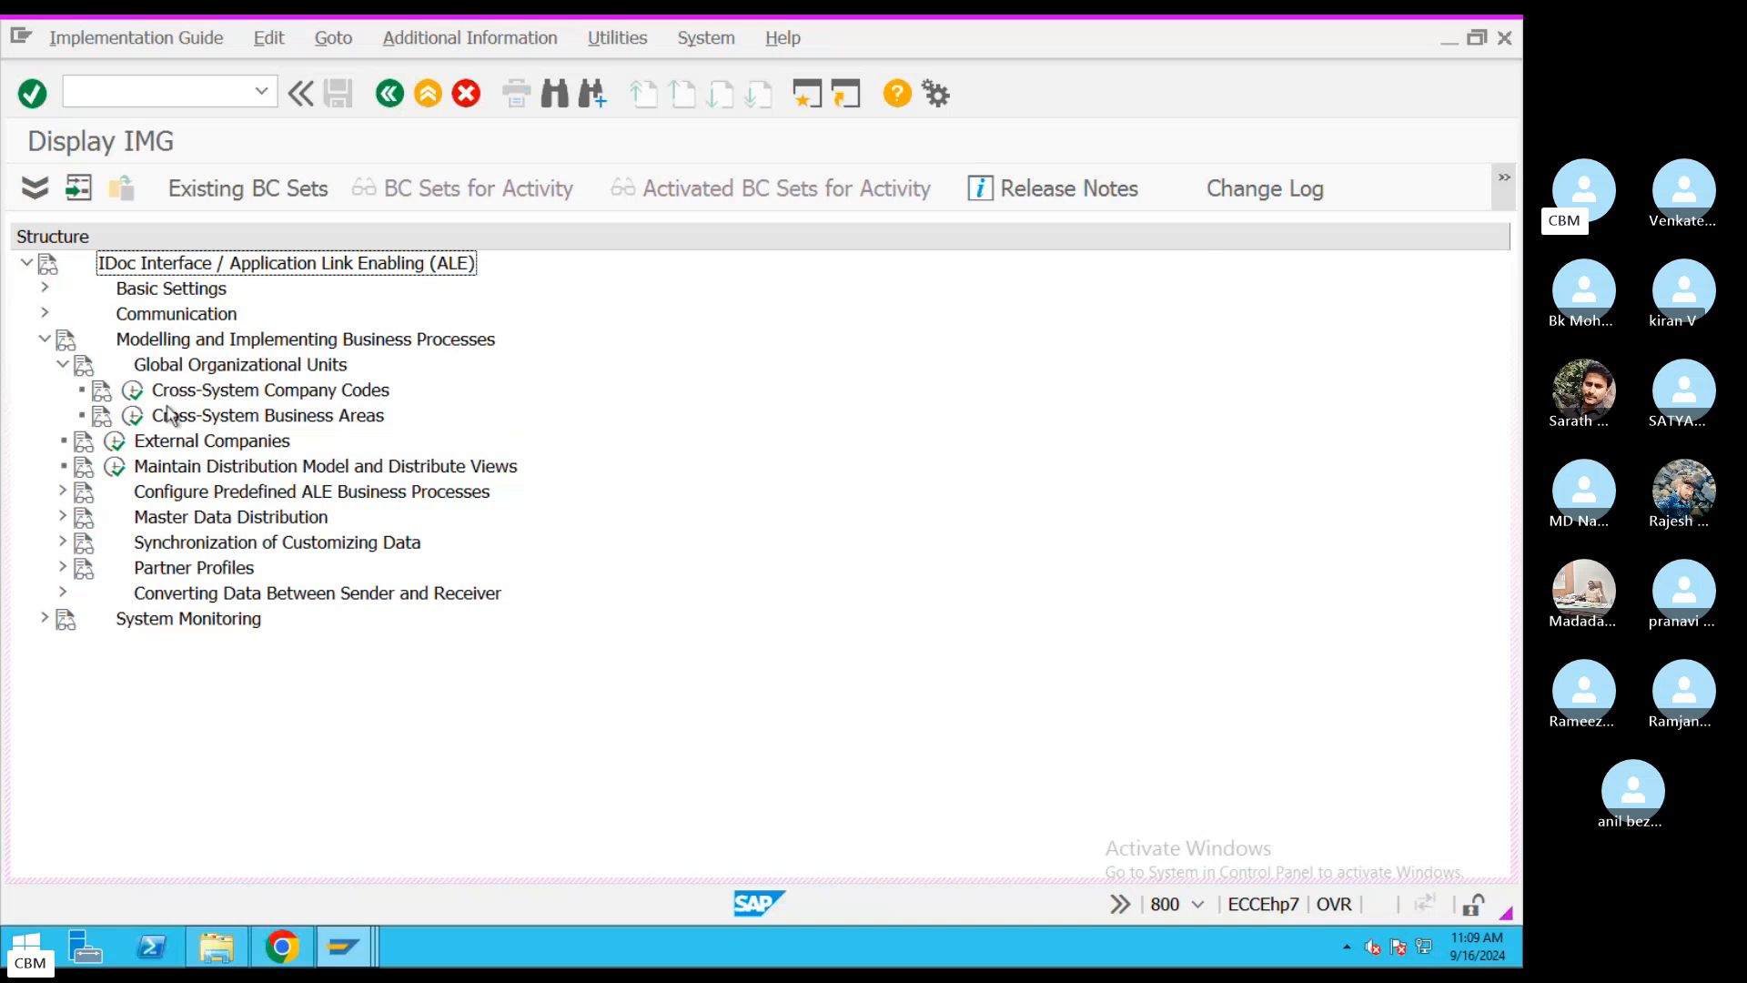
click(132, 416)
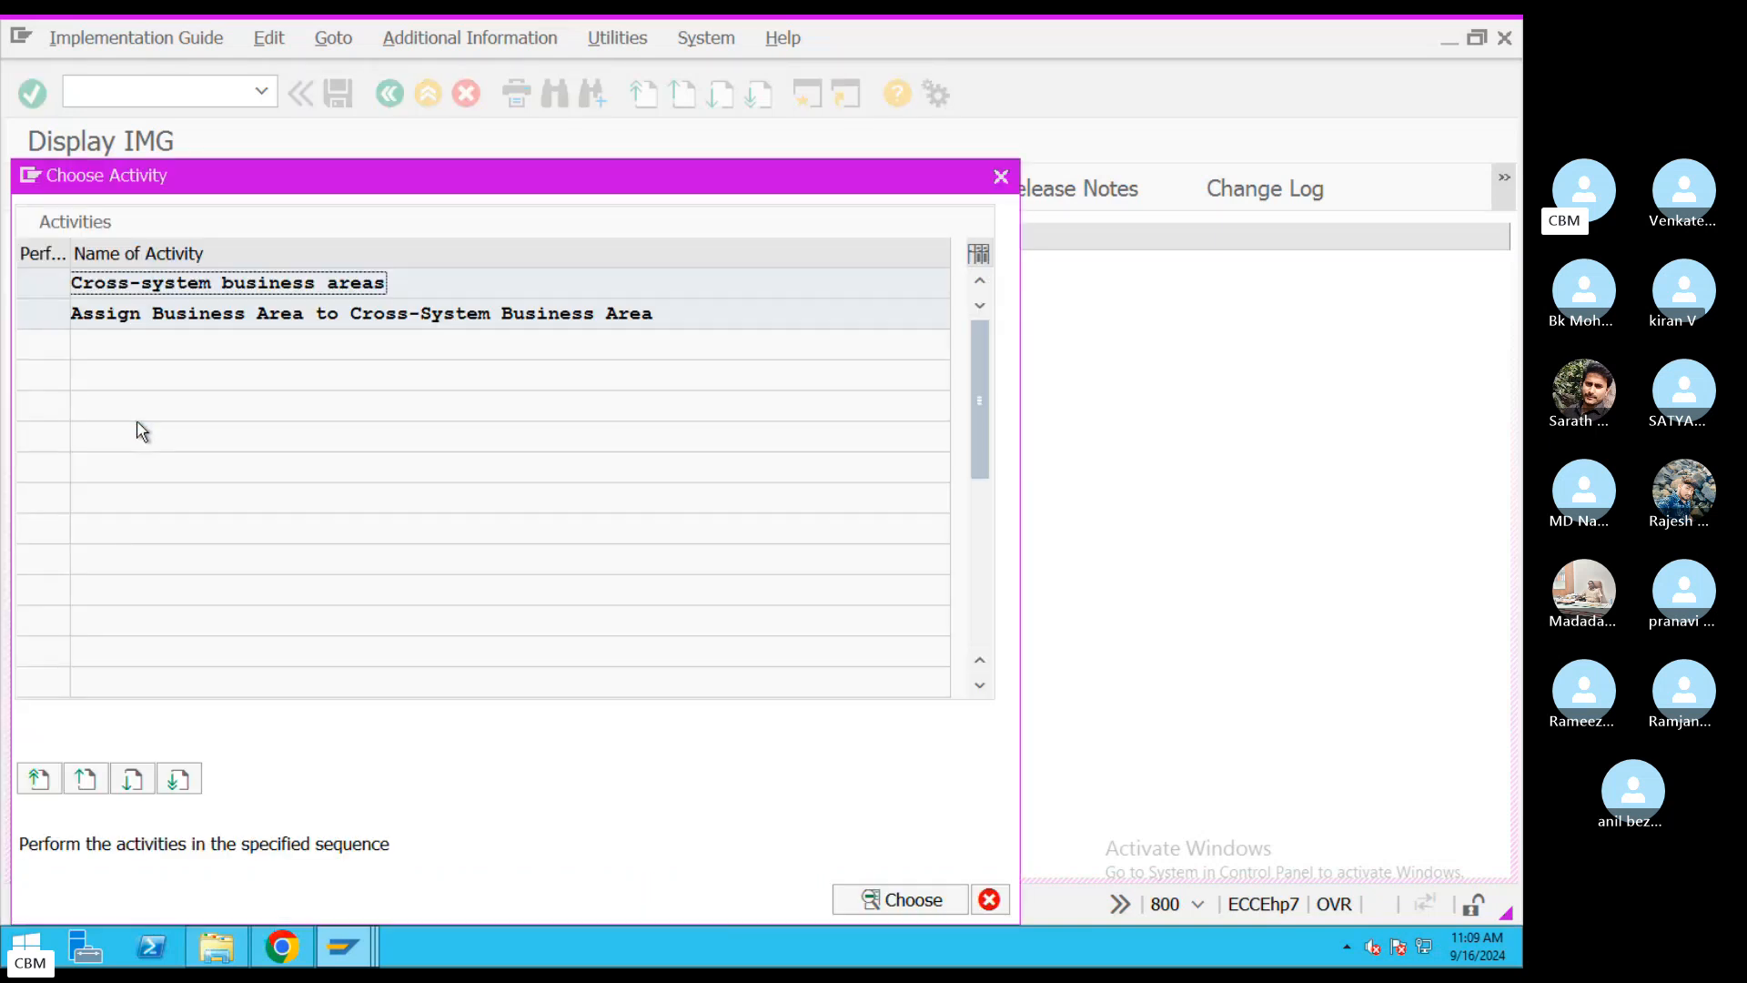
double_click(202, 284)
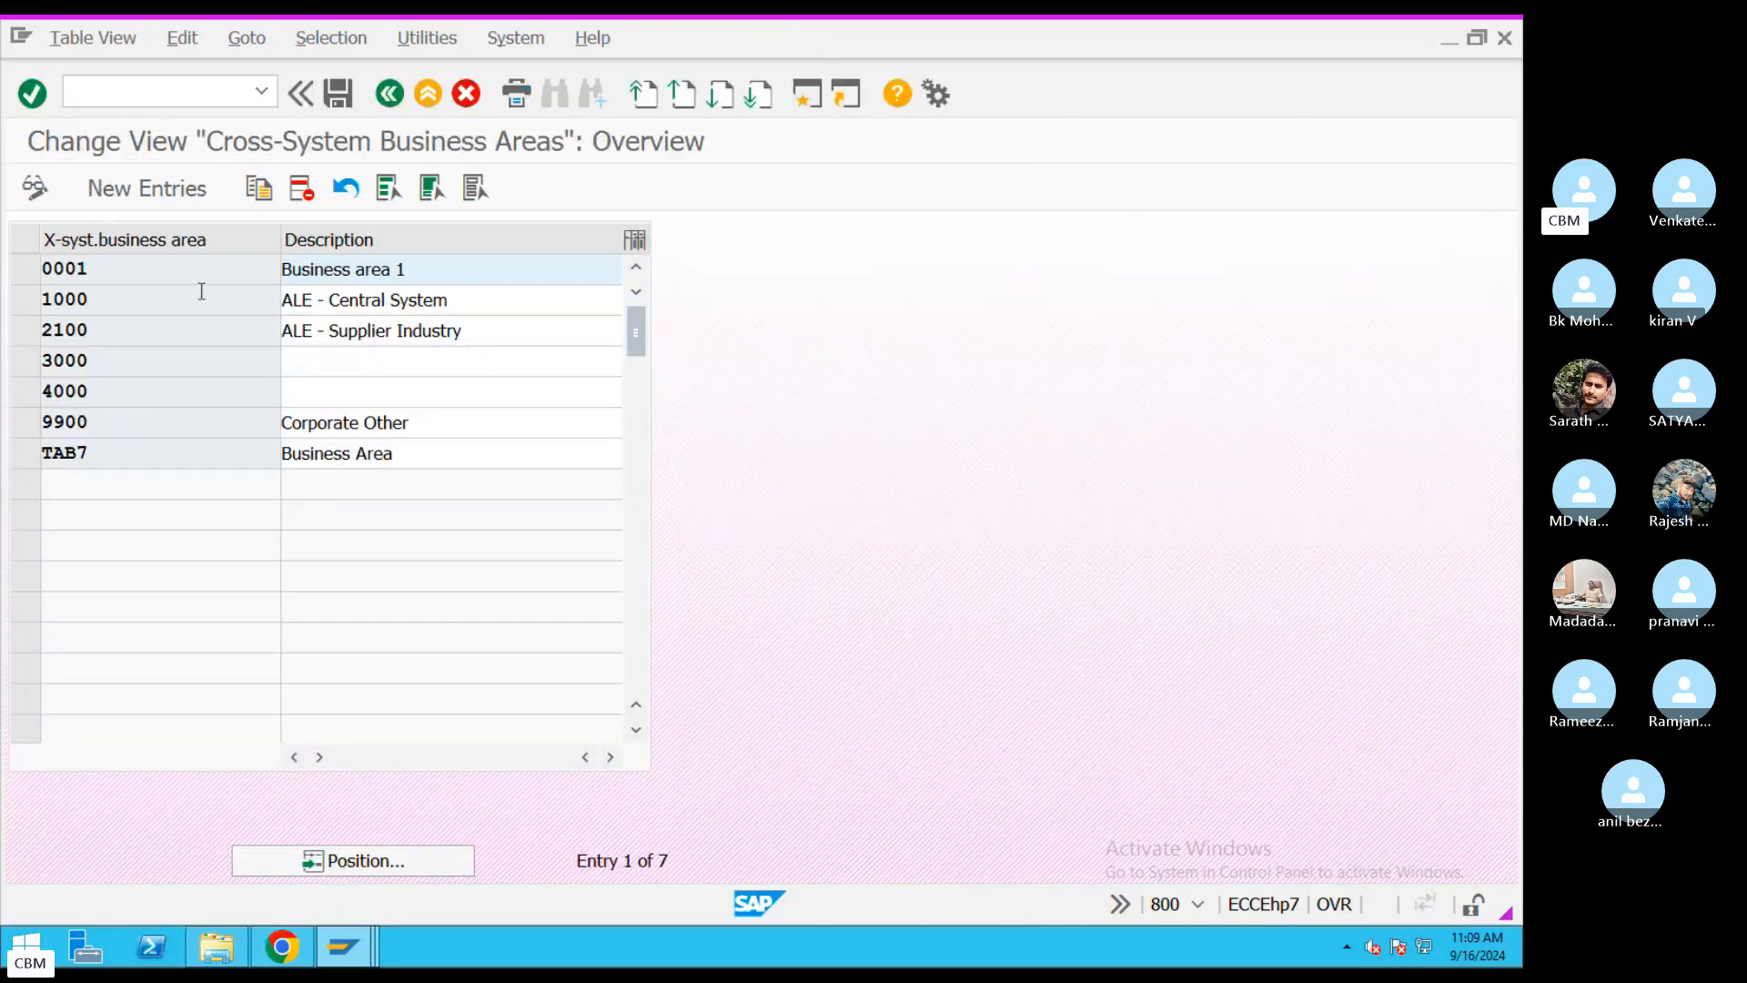
- Check which business area the status 29 error message names, then return to the cross-system business areas overview
click(342, 947)
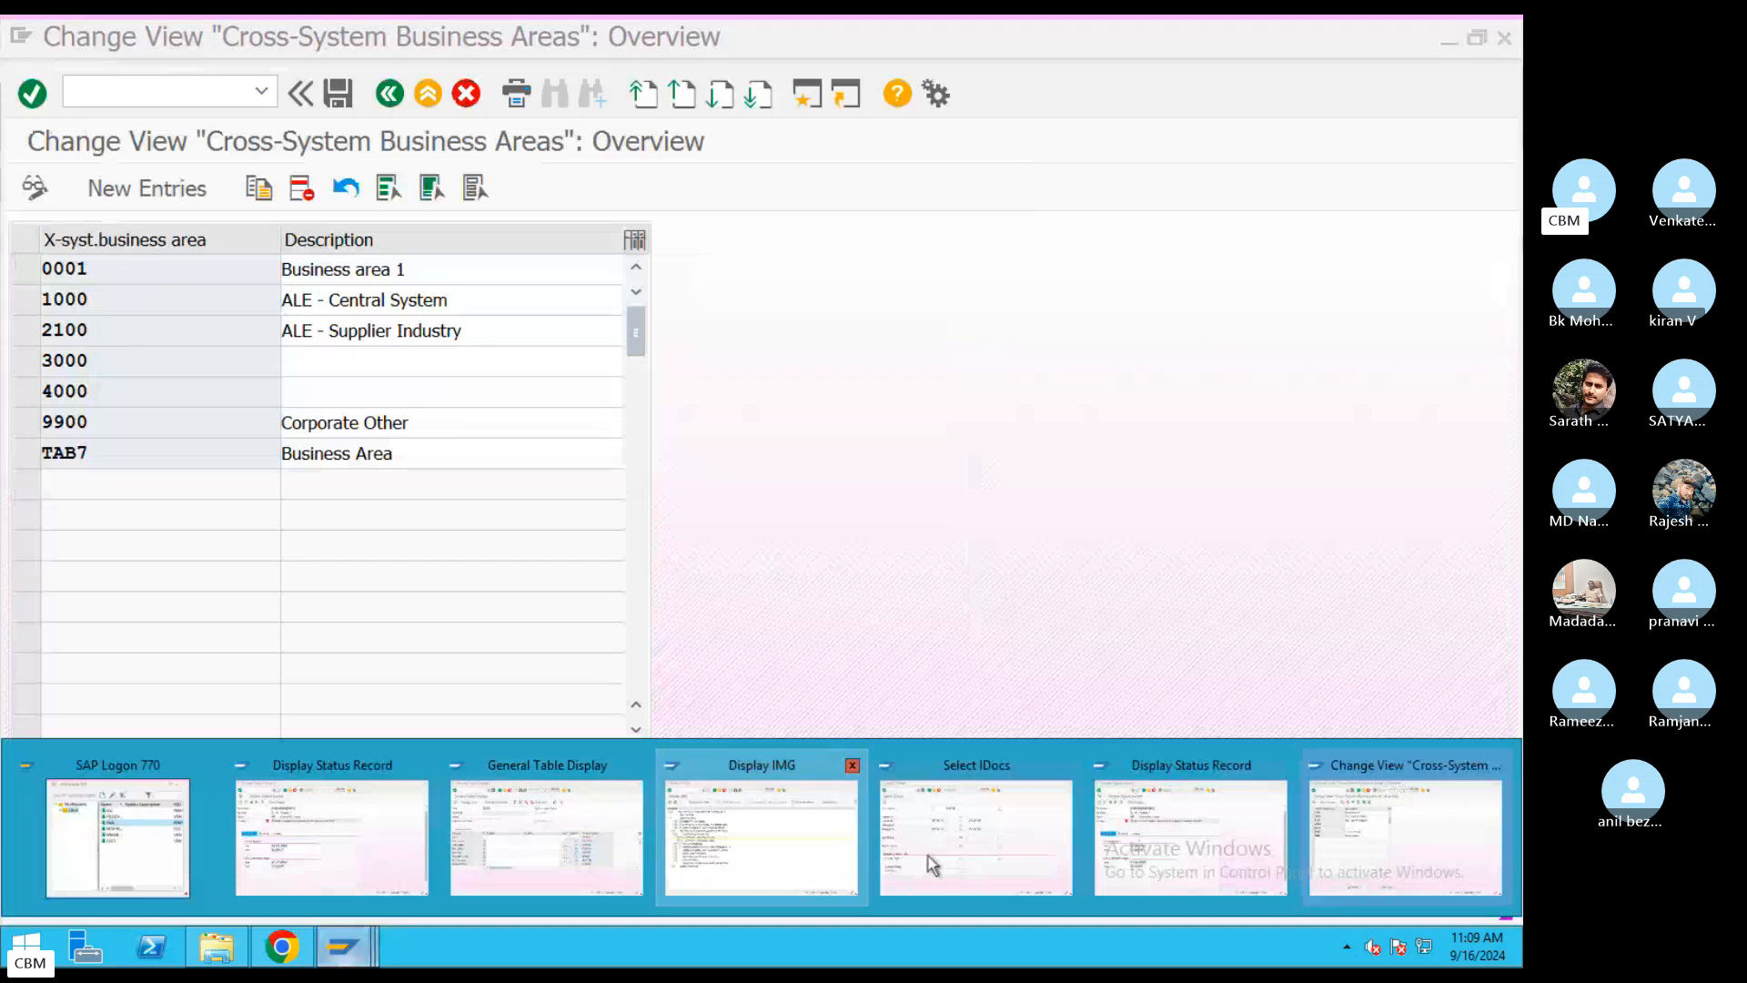
click(1131, 837)
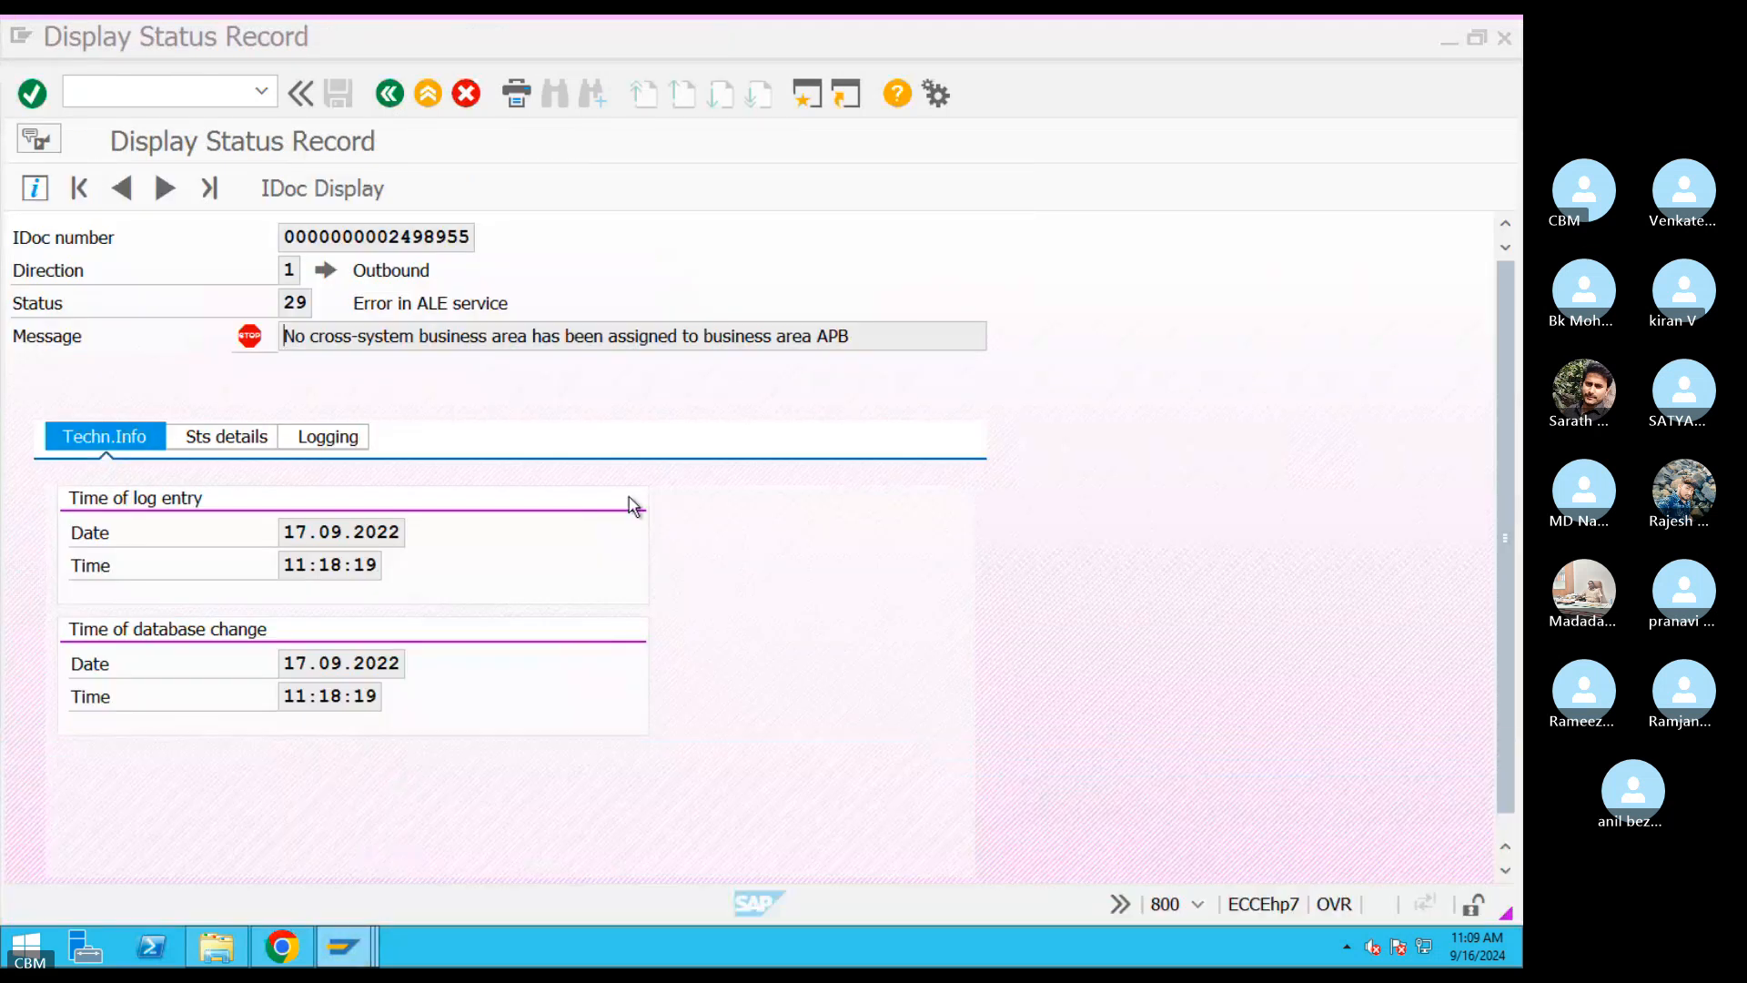
drag(736, 340, 851, 338)
click(342, 947)
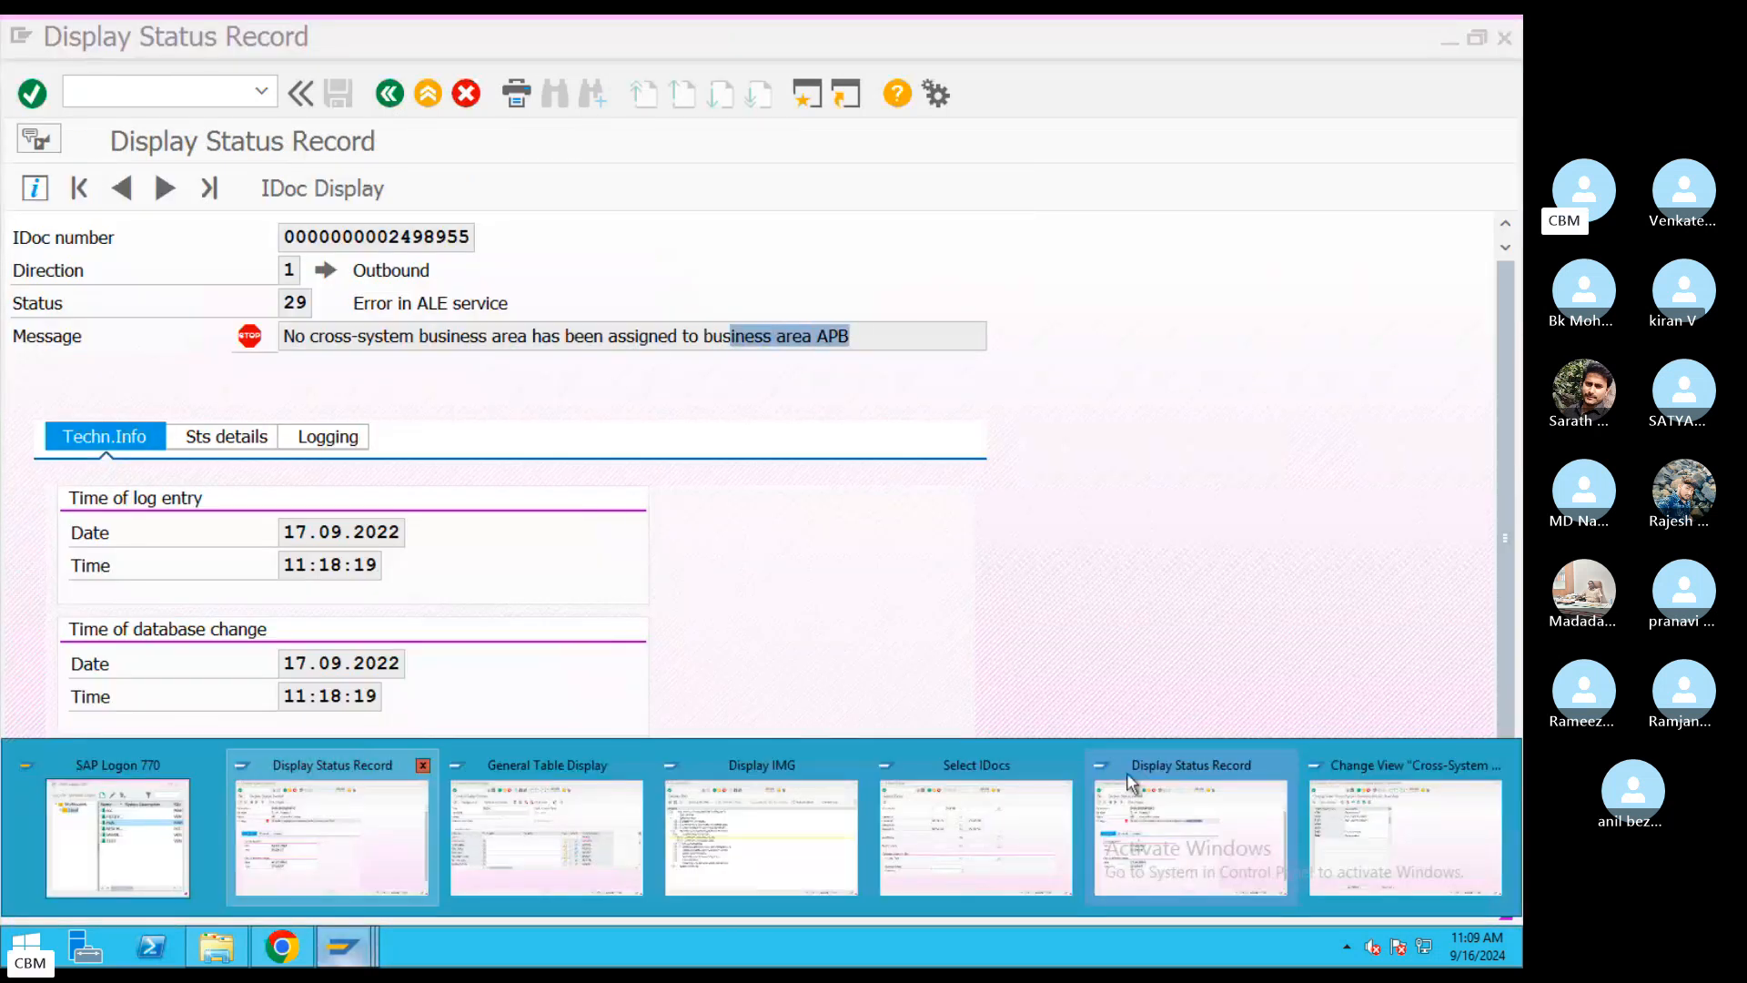
click(1324, 856)
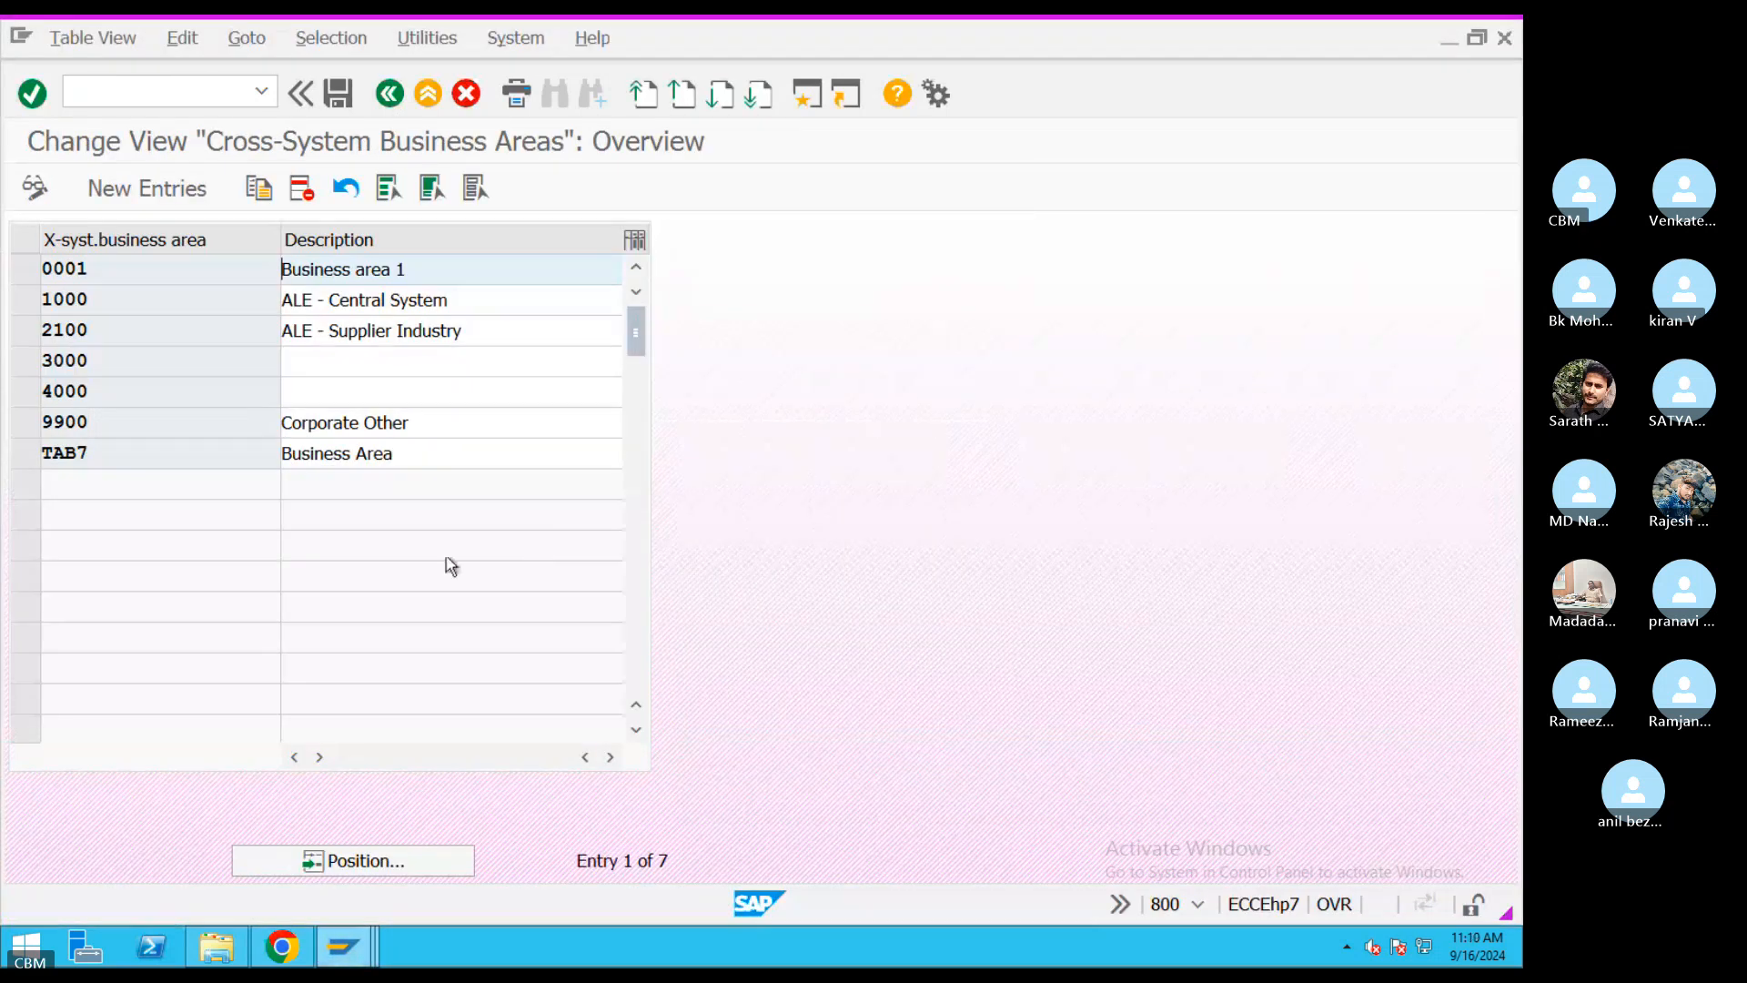
click(369, 951)
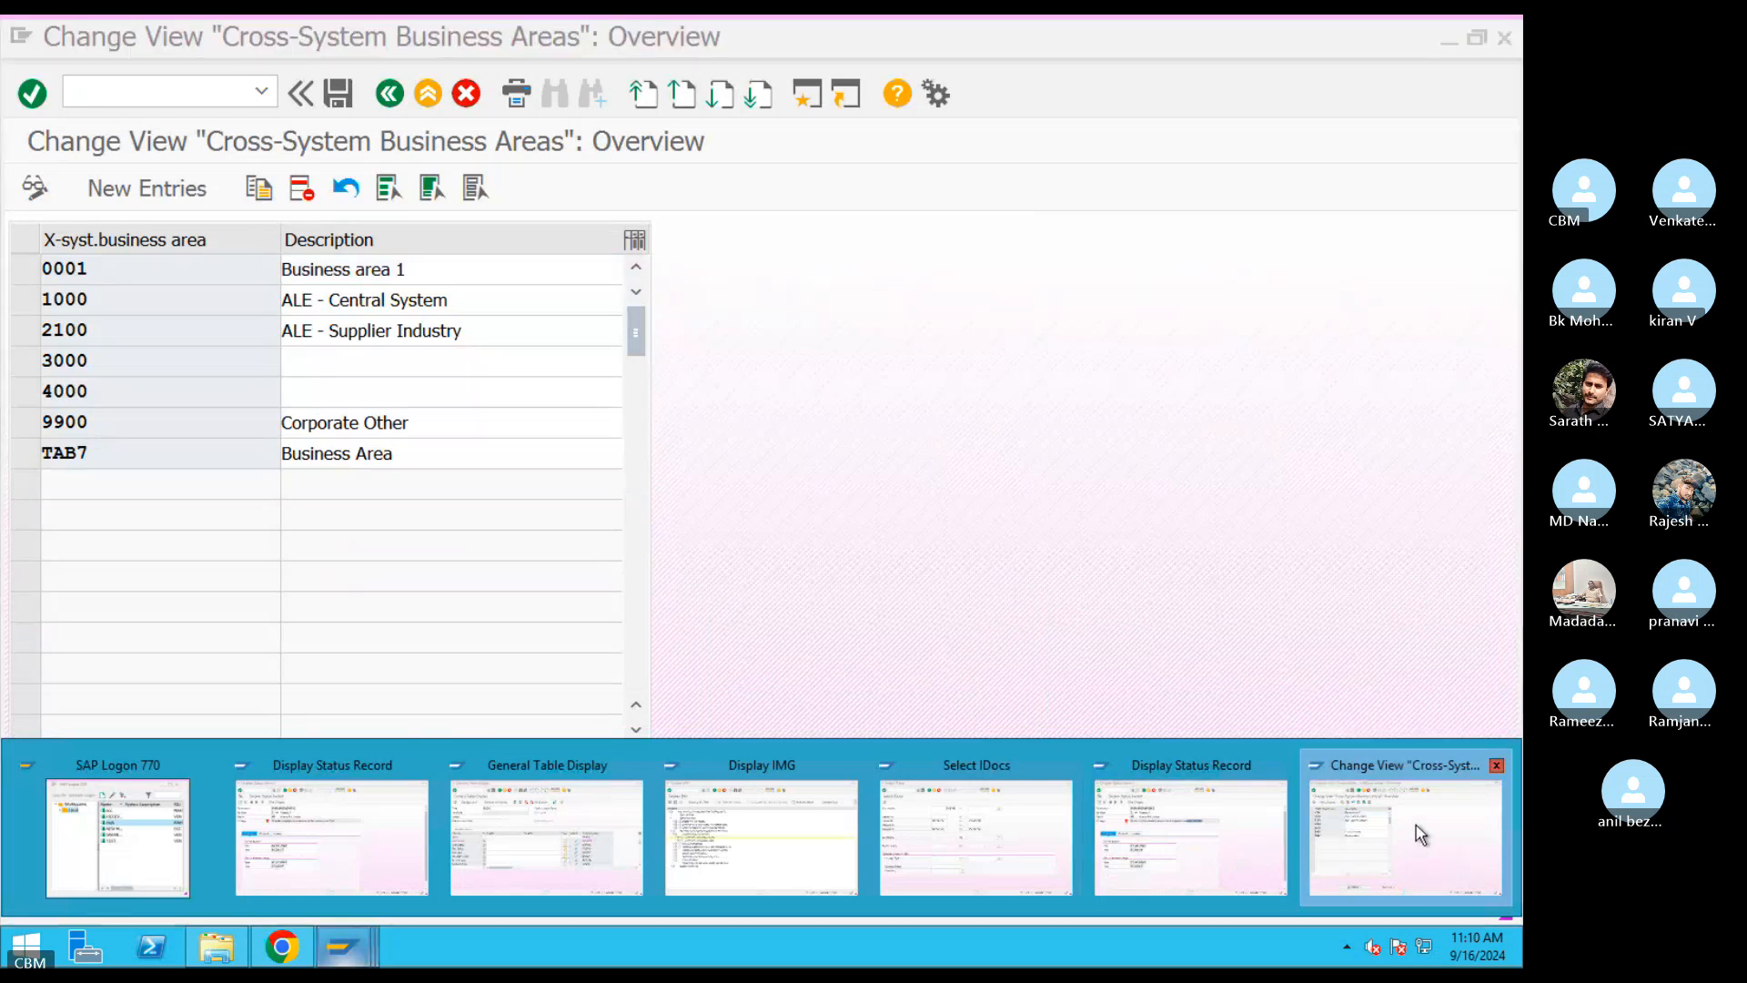
click(1422, 846)
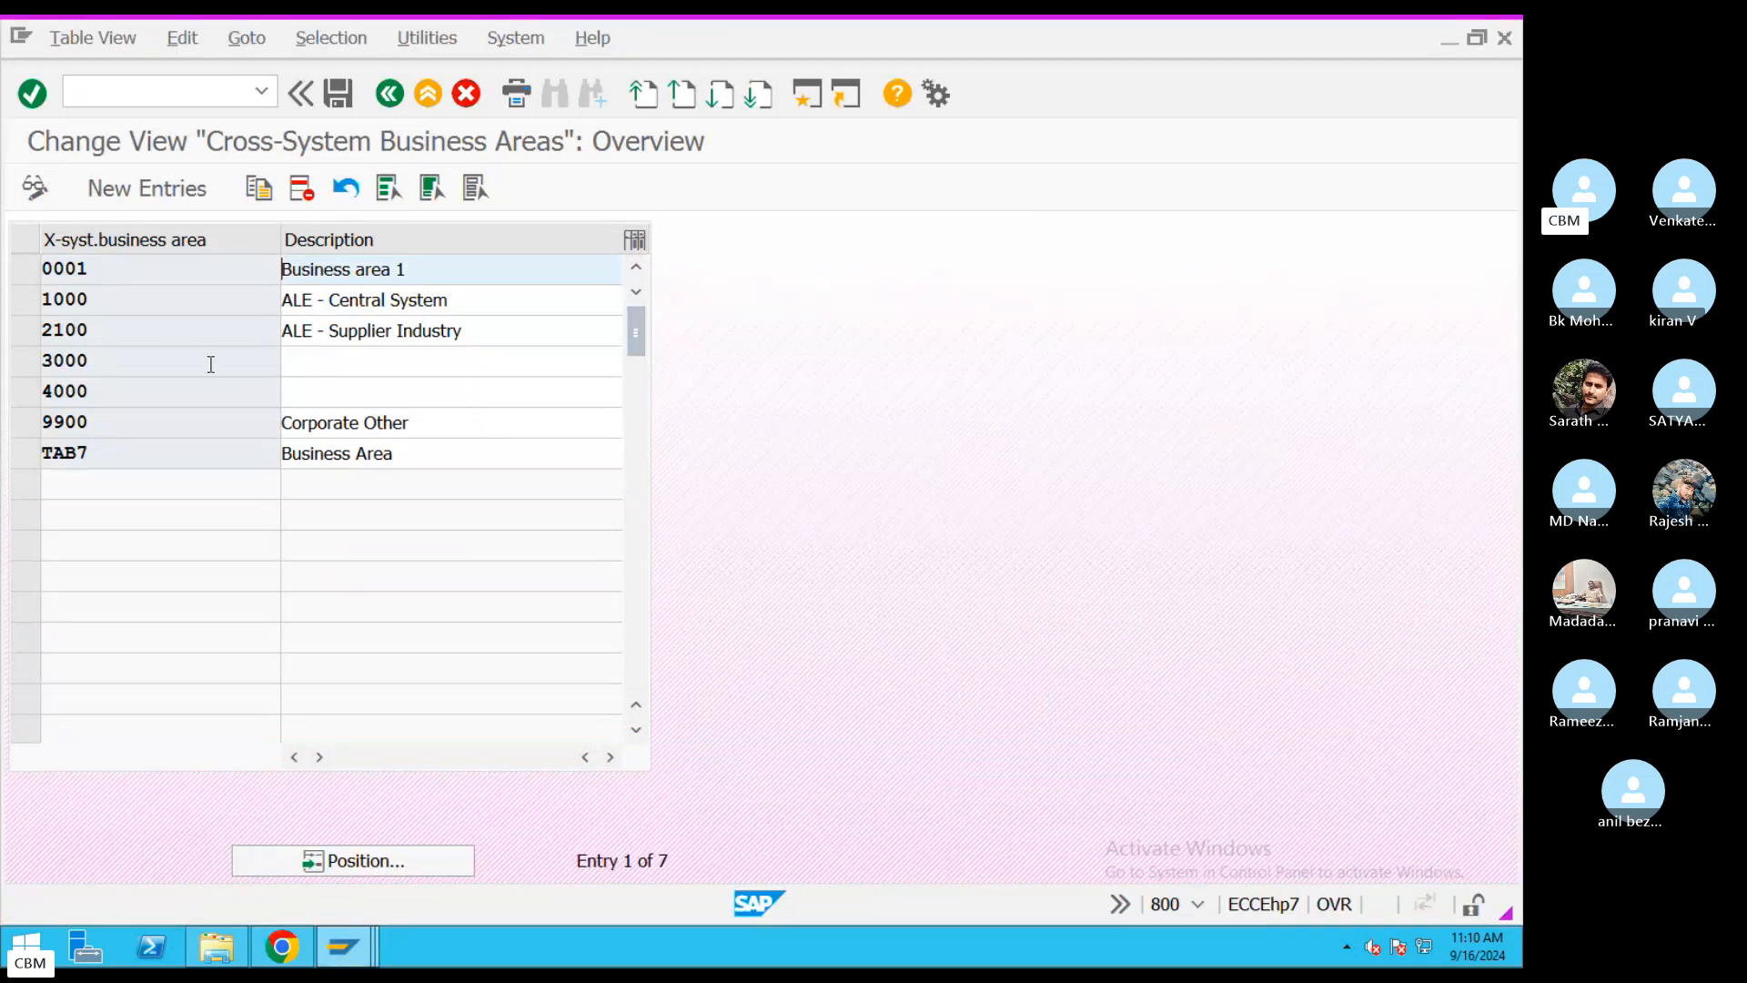
- Open the Assign Business Area to Cross-System Business Area activity and position the list on business area APB
click(390, 94)
click(261, 315)
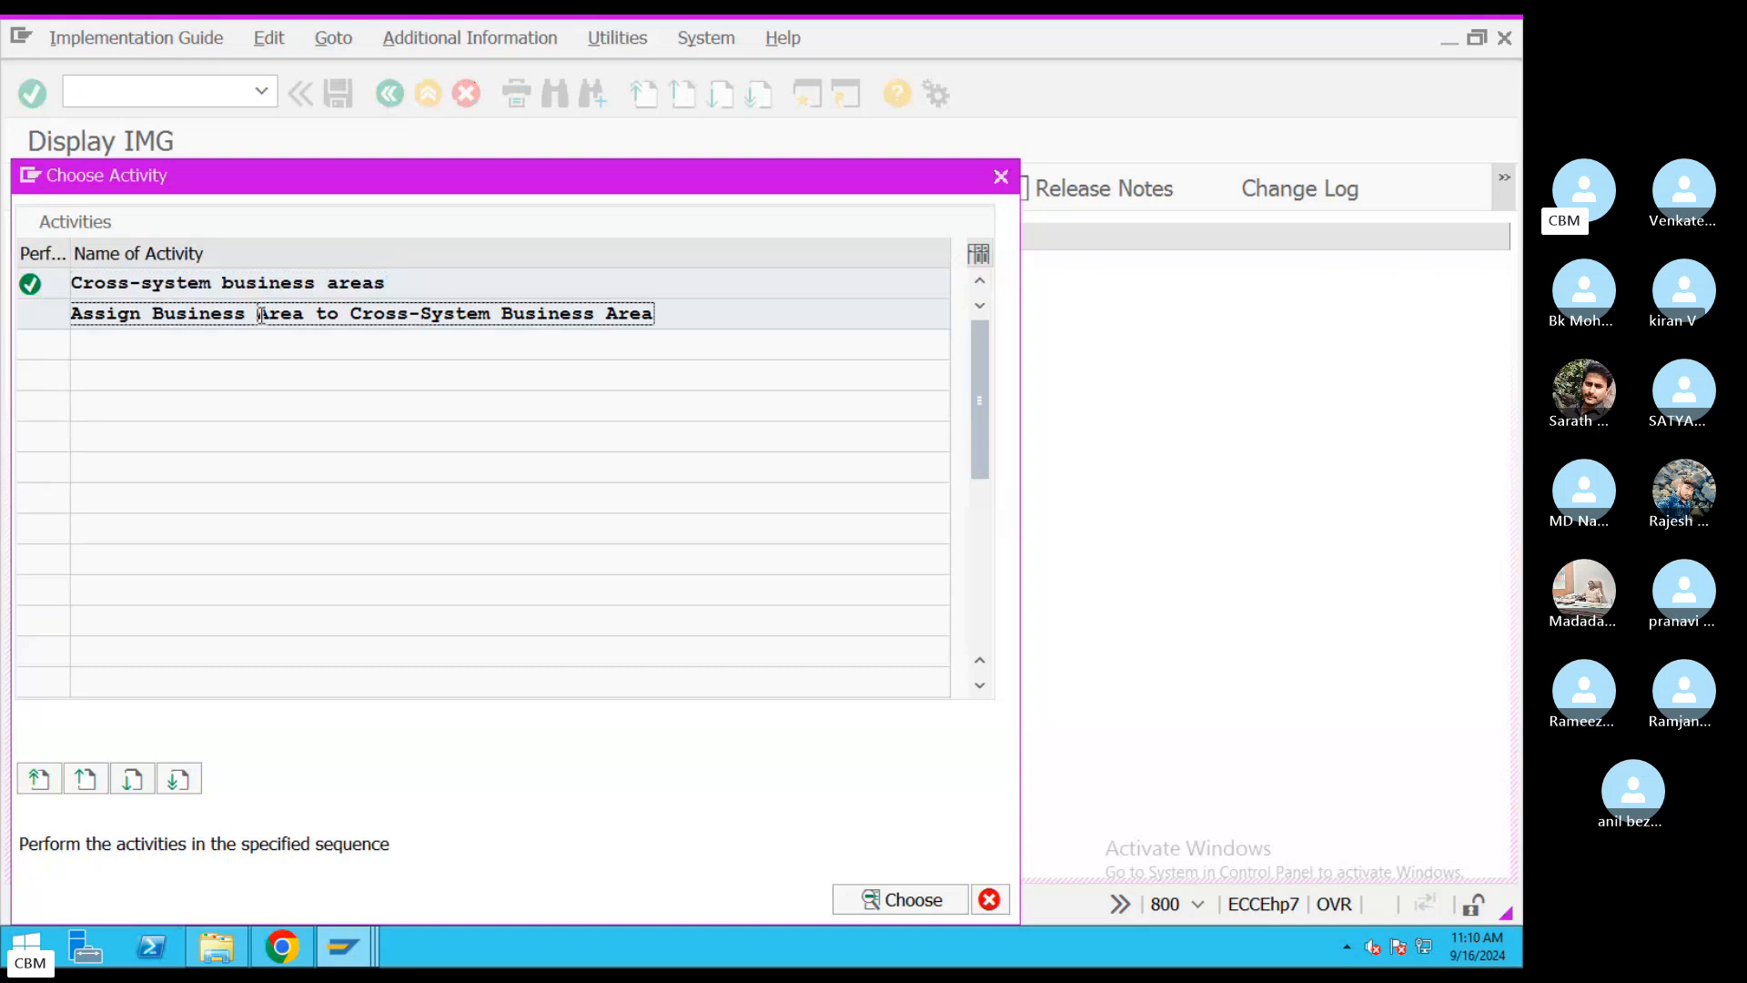
double_click(261, 315)
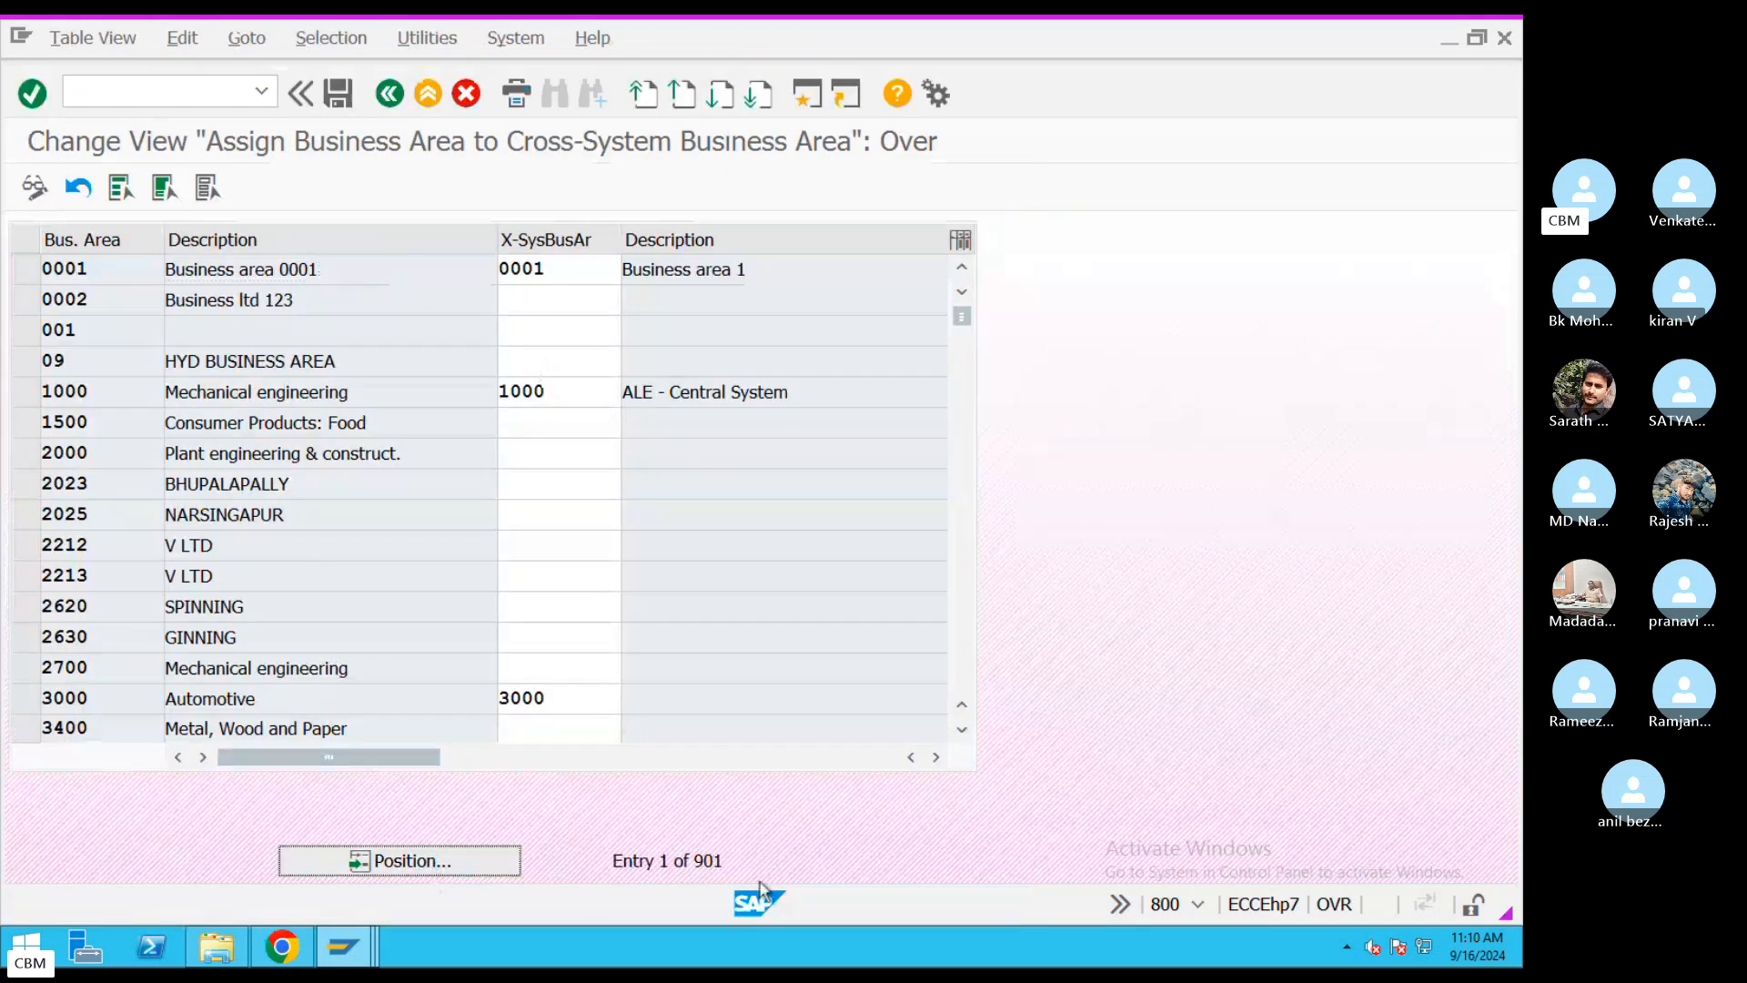
click(441, 869)
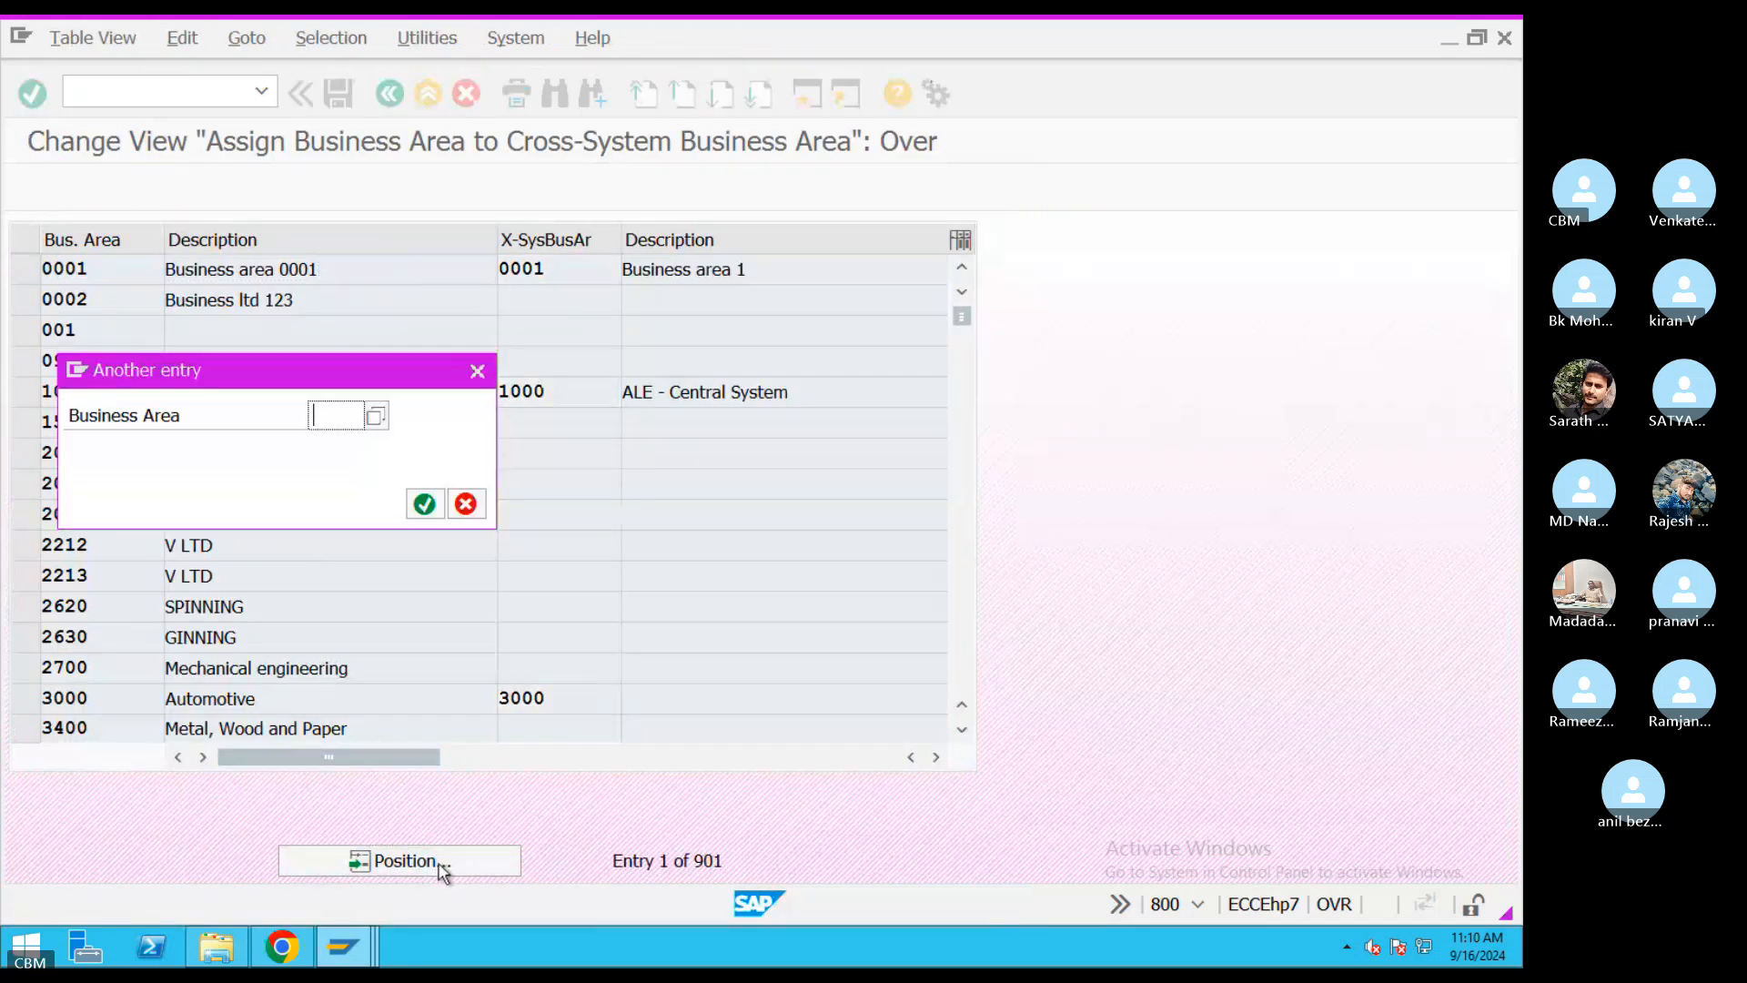
text(APB)
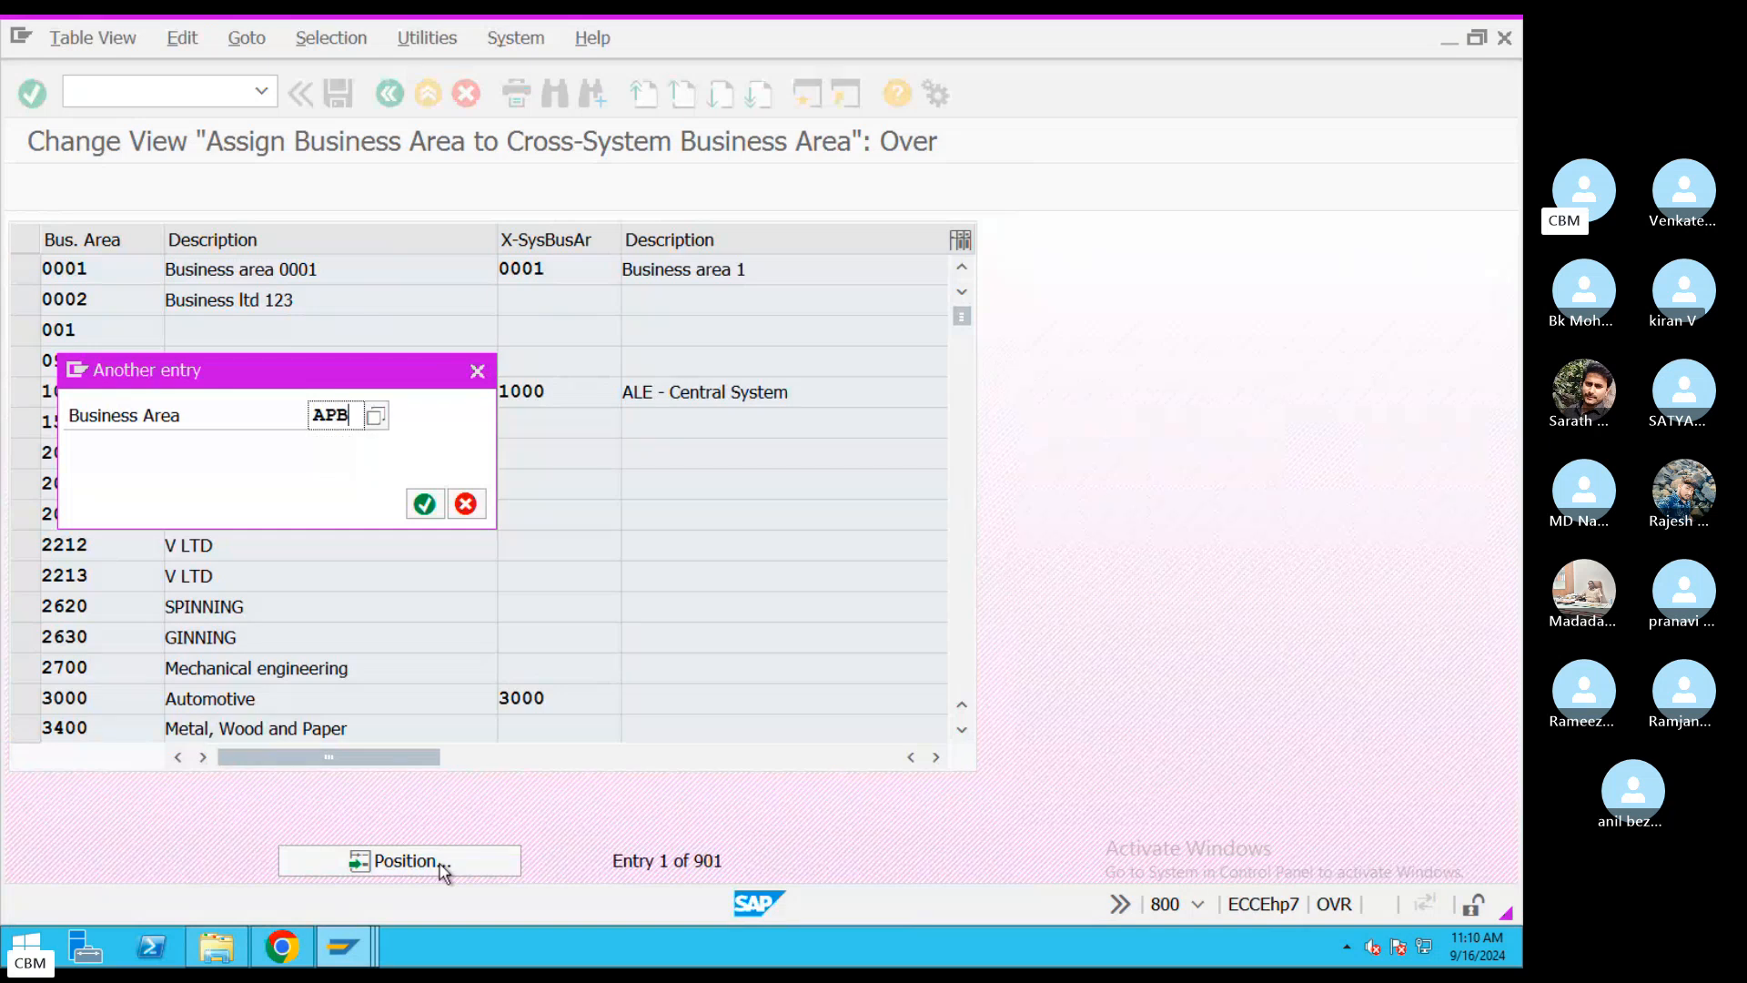
key(Return)
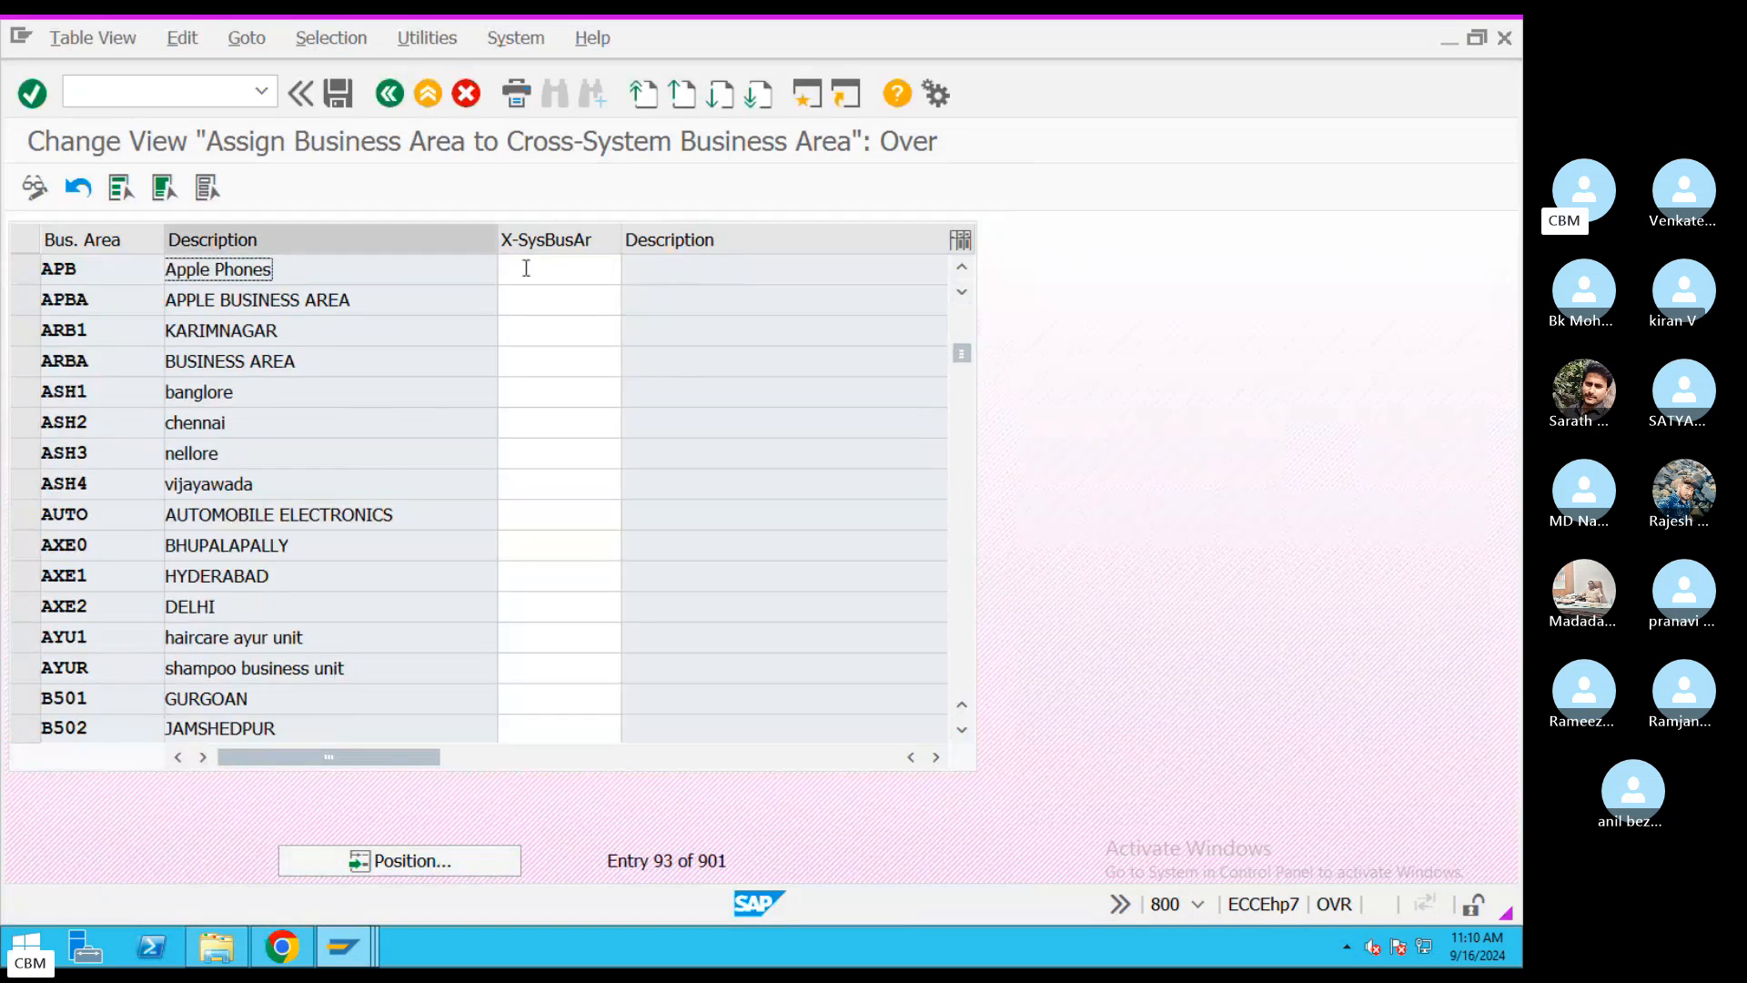
- Try to assign cross-system business area 0001 to business area APB and save, then cancel the maintenance
click(639, 275)
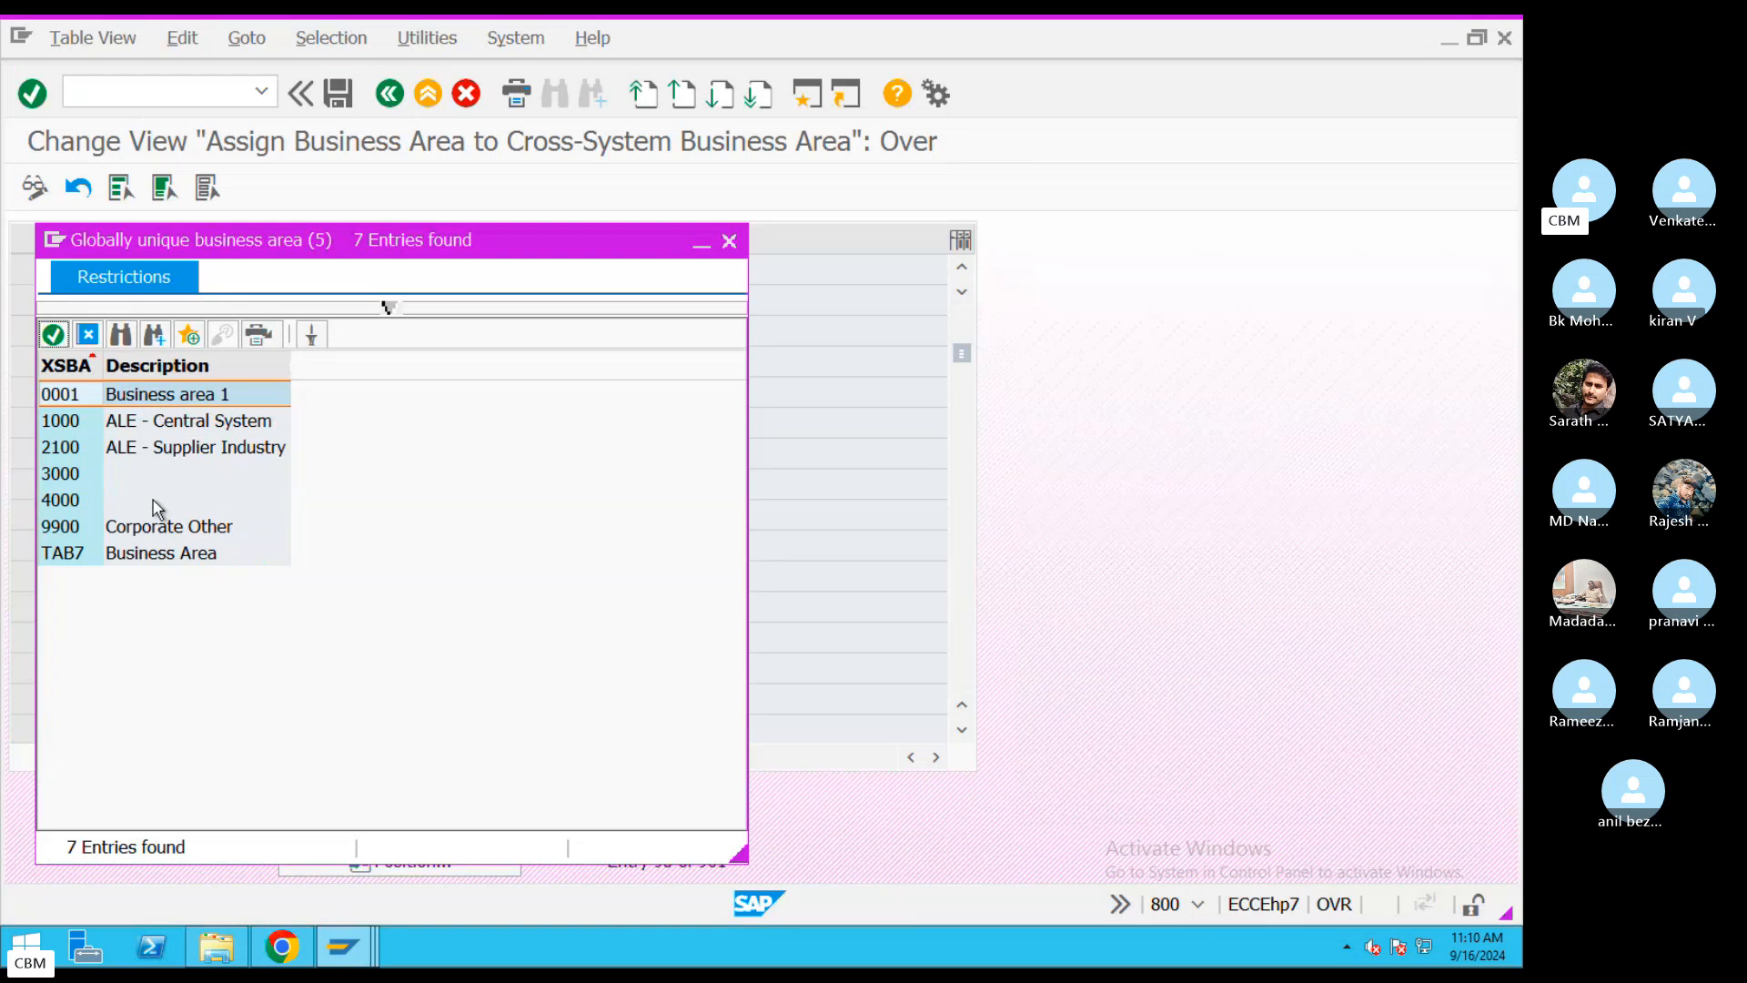
double_click(173, 399)
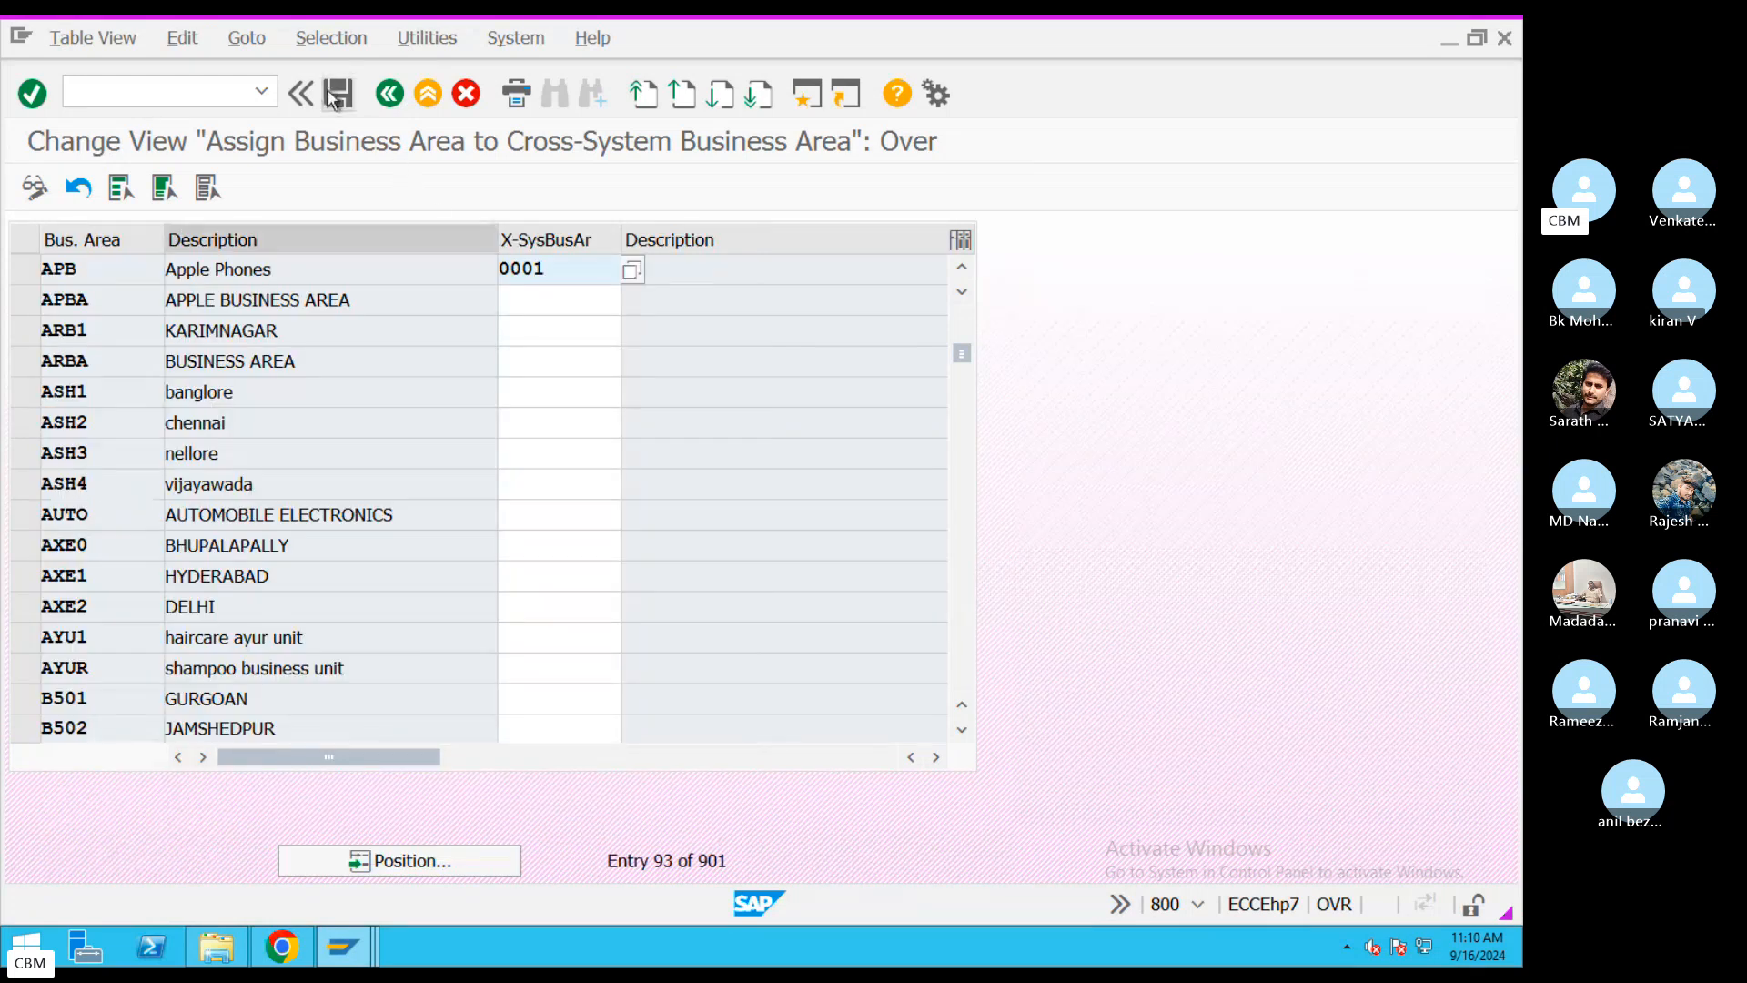
click(334, 98)
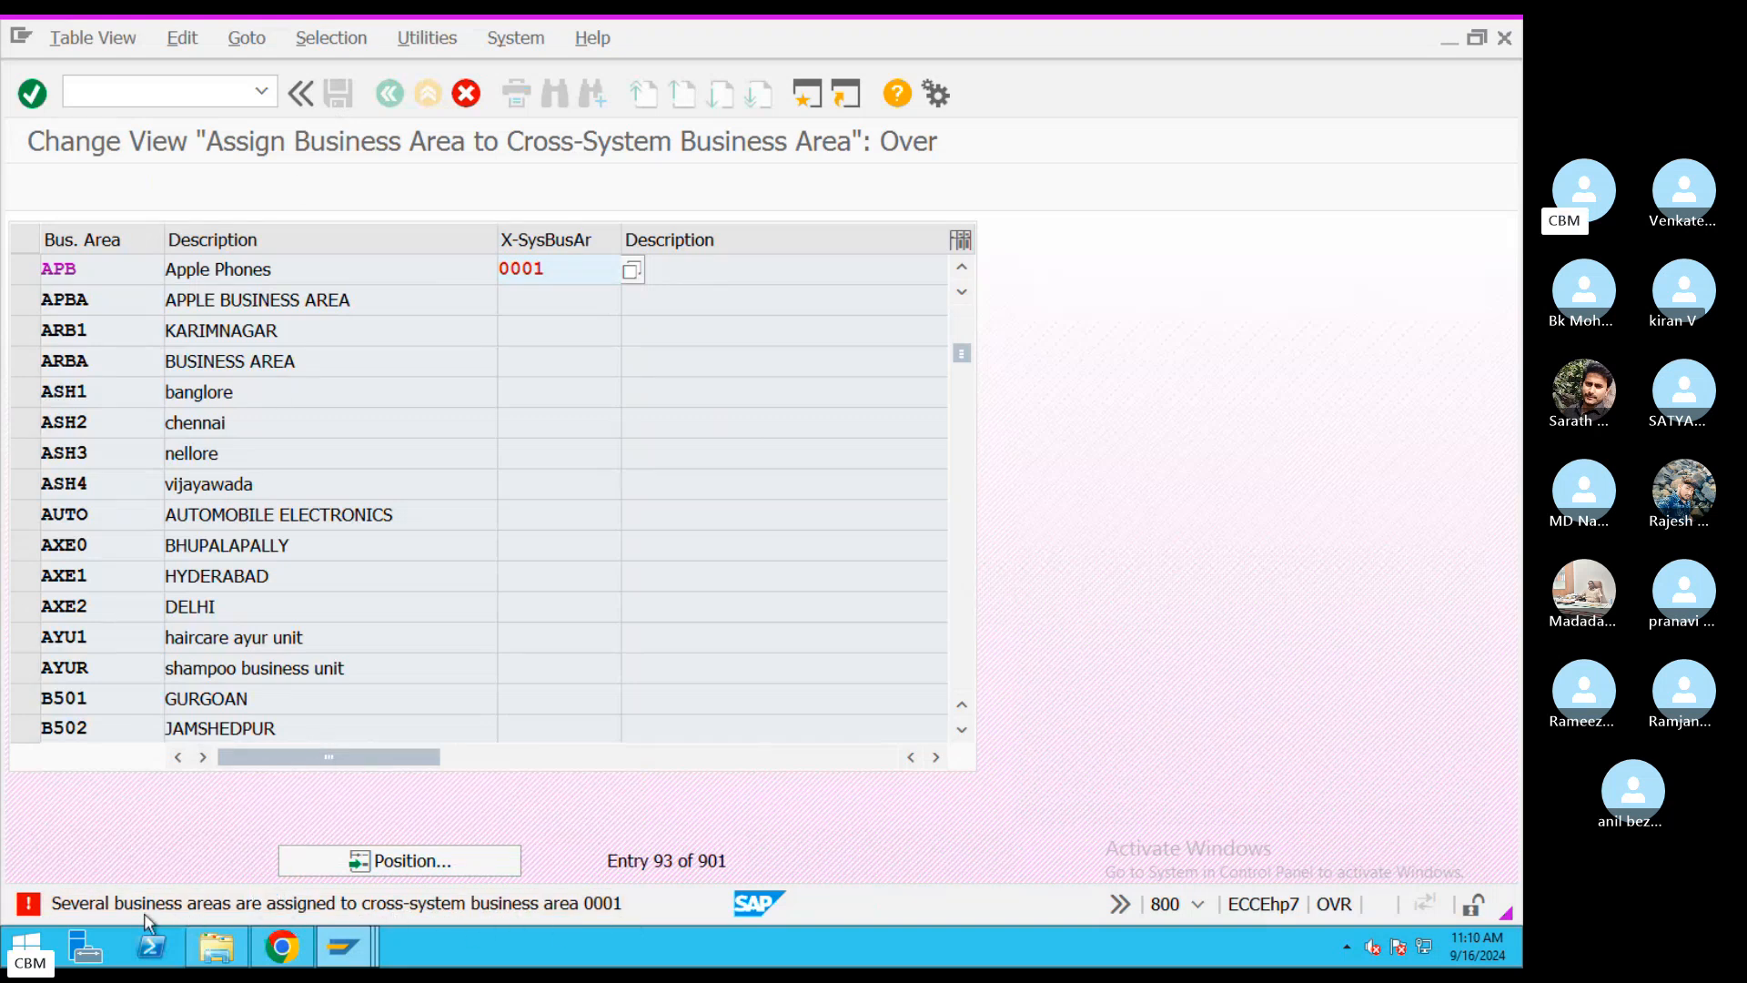
click(466, 97)
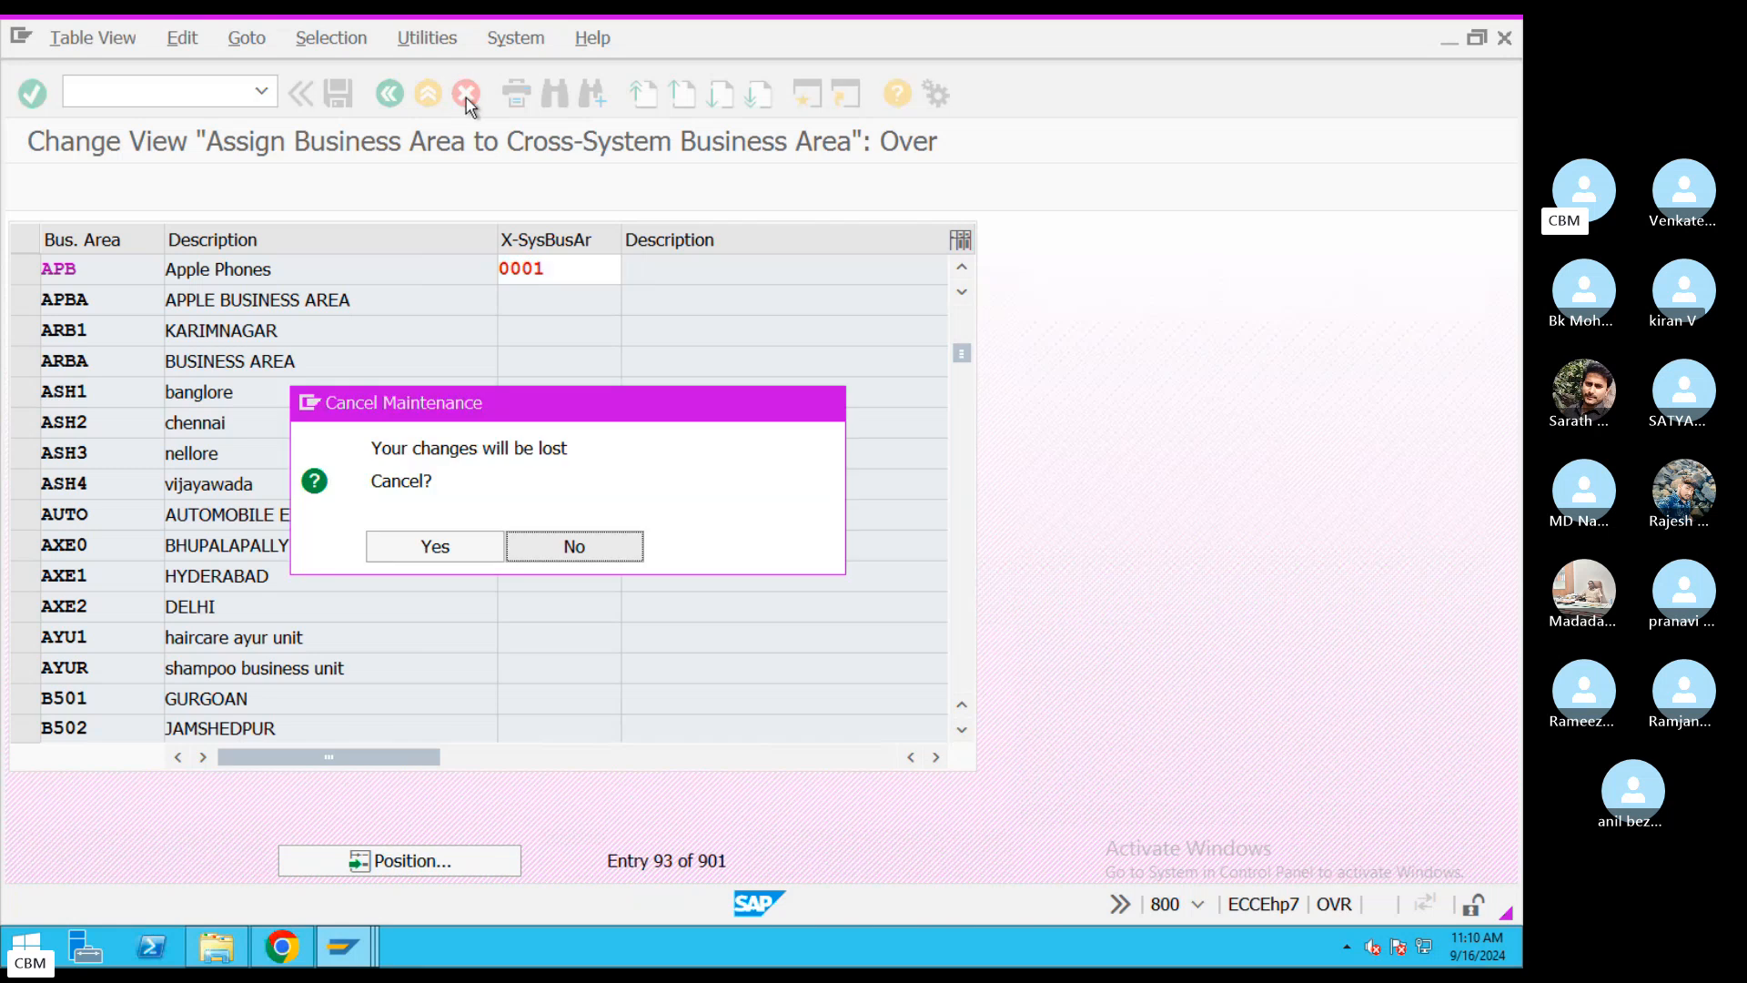
click(439, 552)
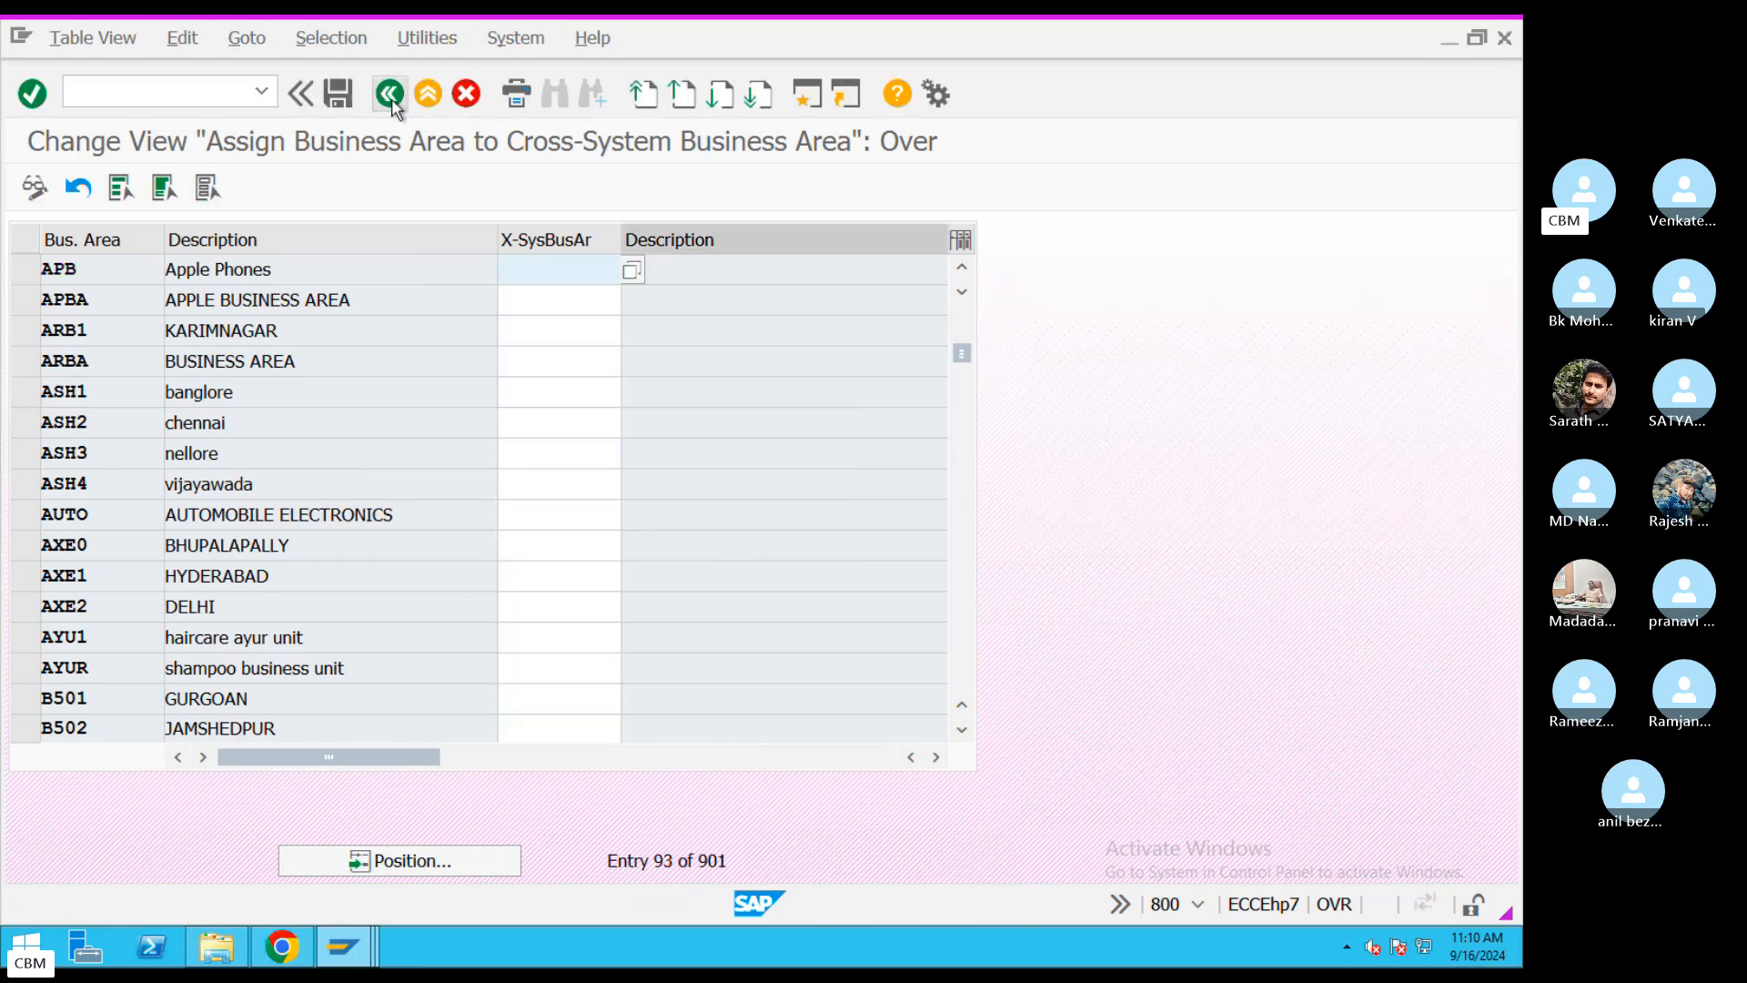
- Reopen the cross-system business areas activity and add a new entry APB with the description APB
click(390, 93)
double_click(284, 288)
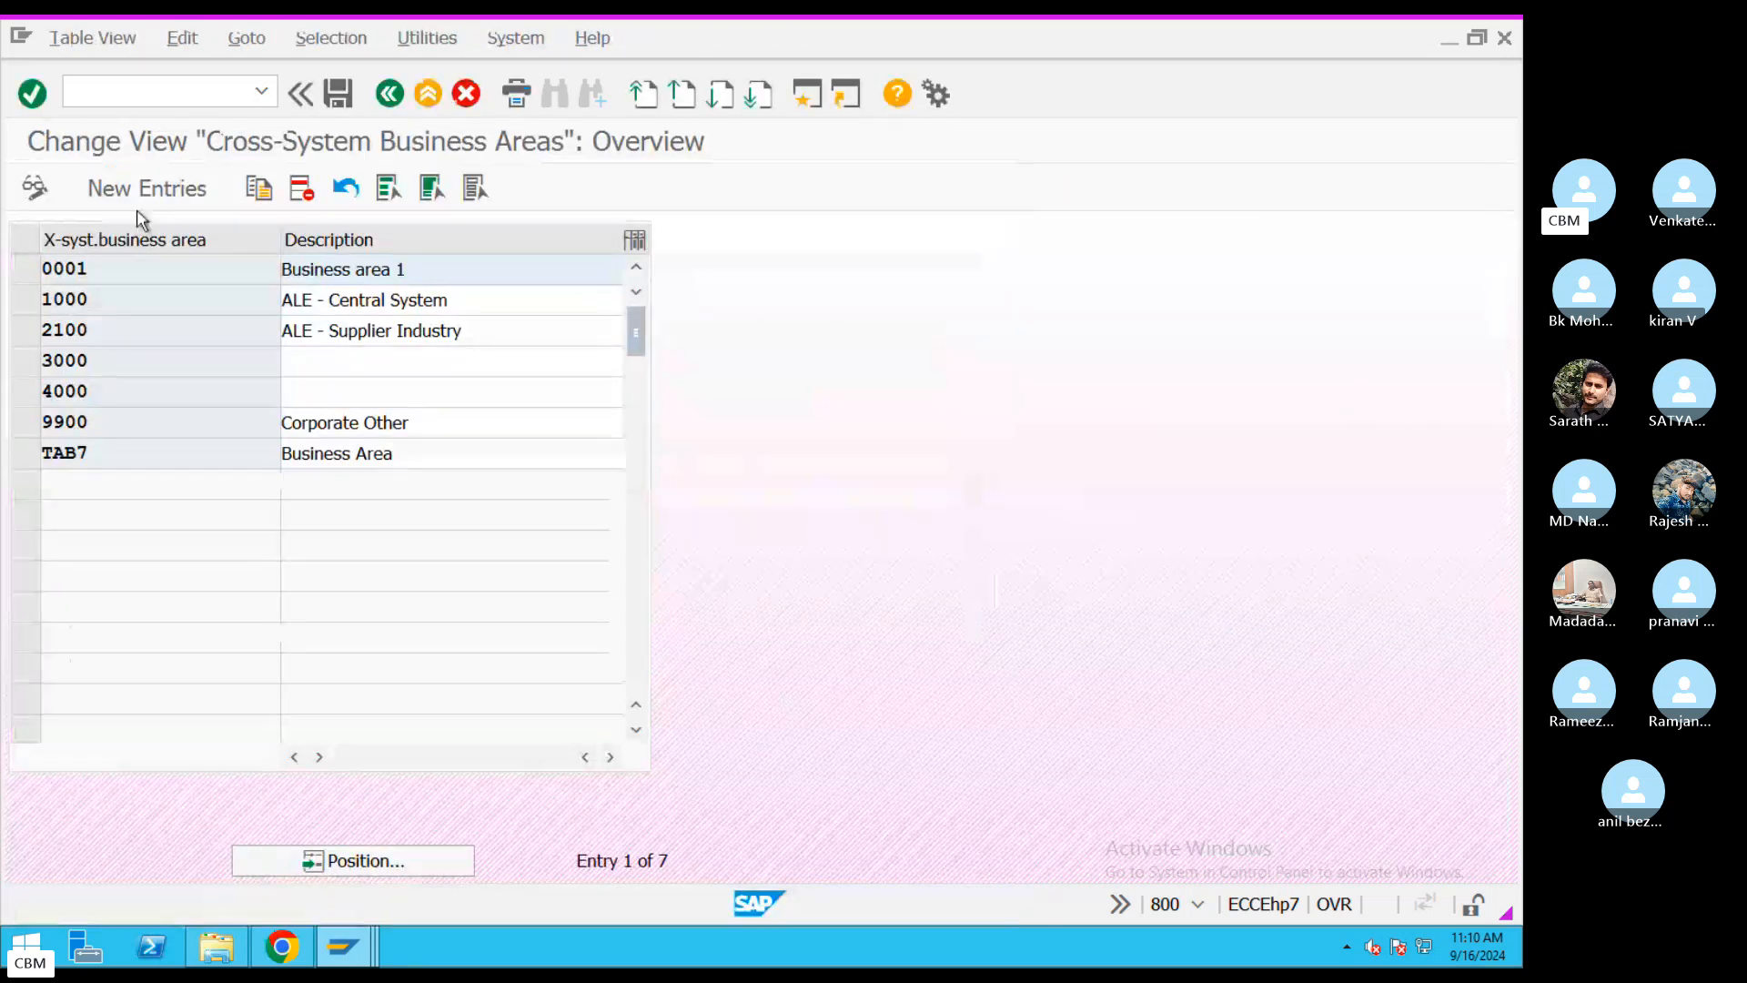
click(145, 188)
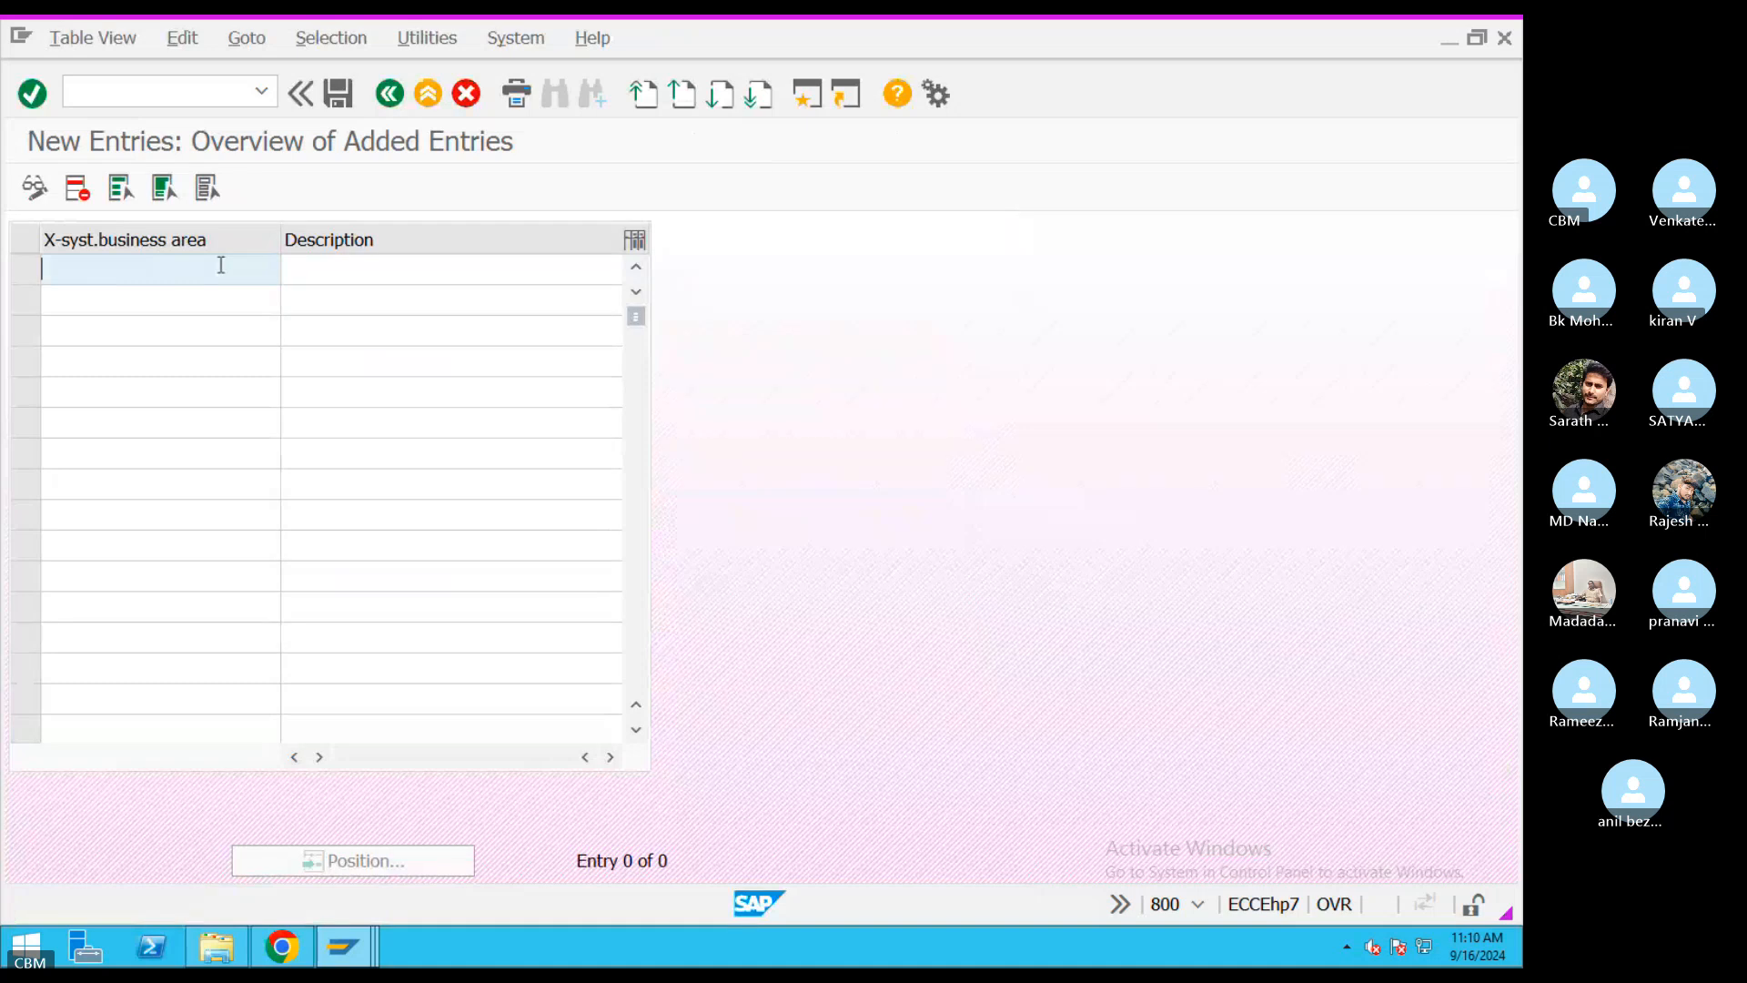
text(APB)
click(360, 284)
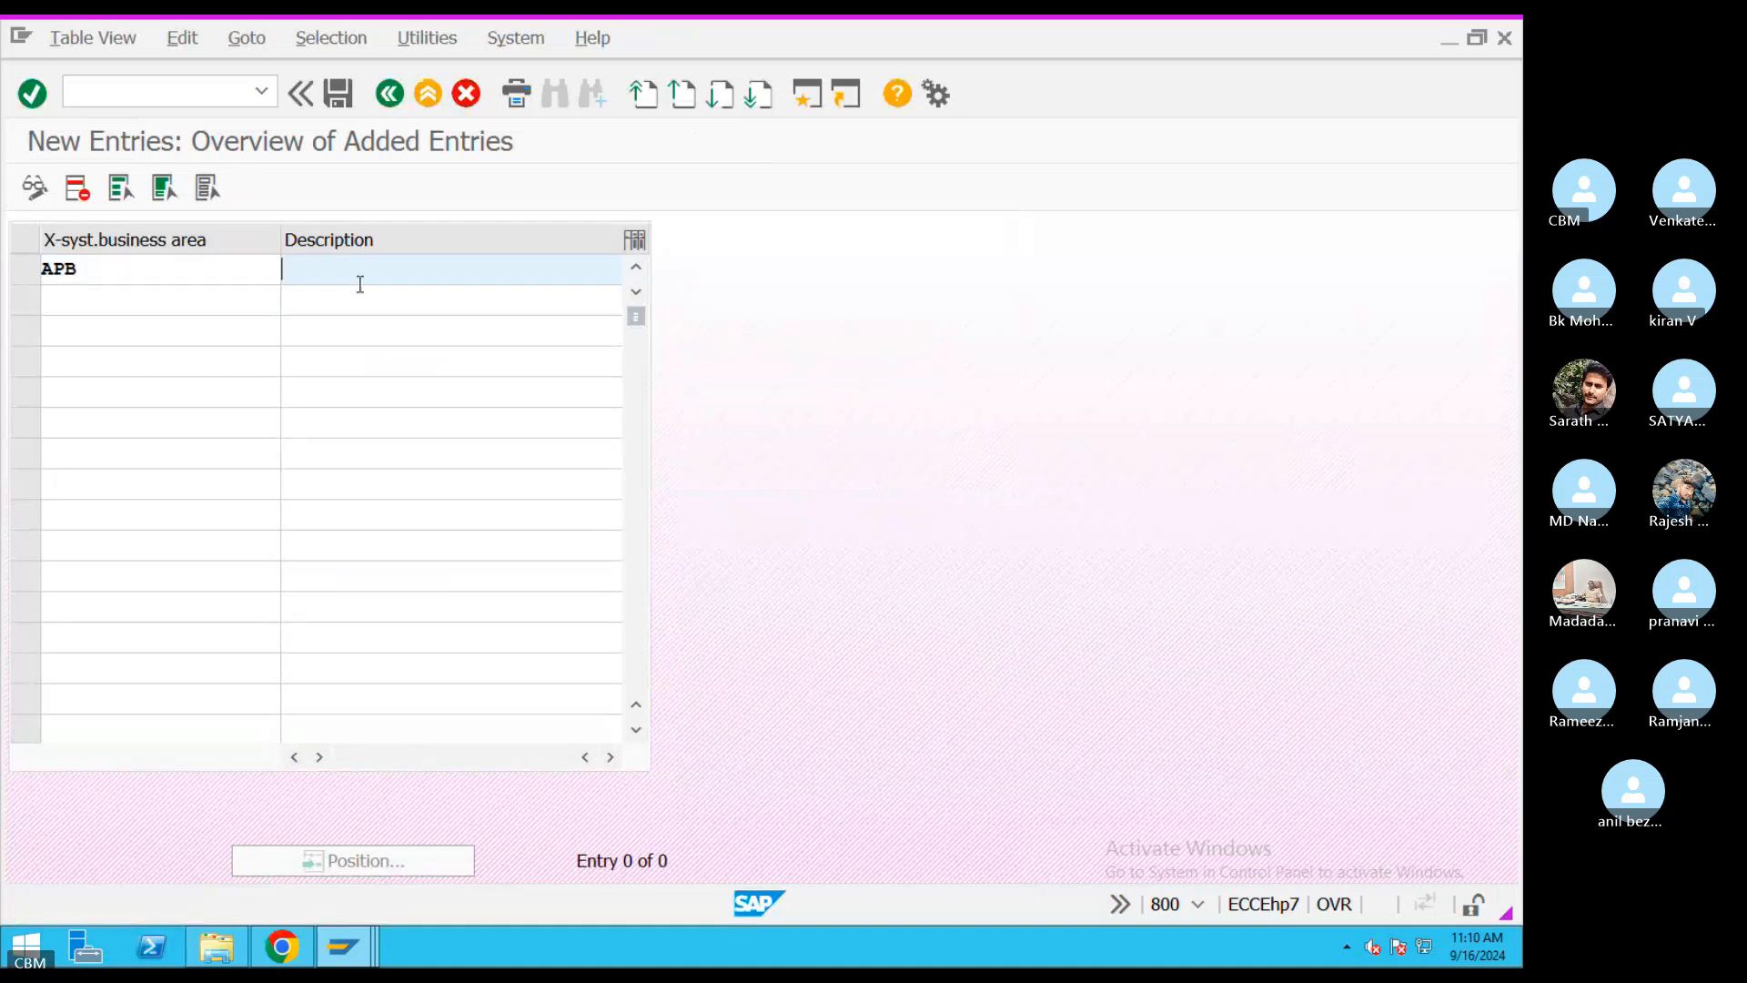
text(APB)
drag(80, 266, 3, 276)
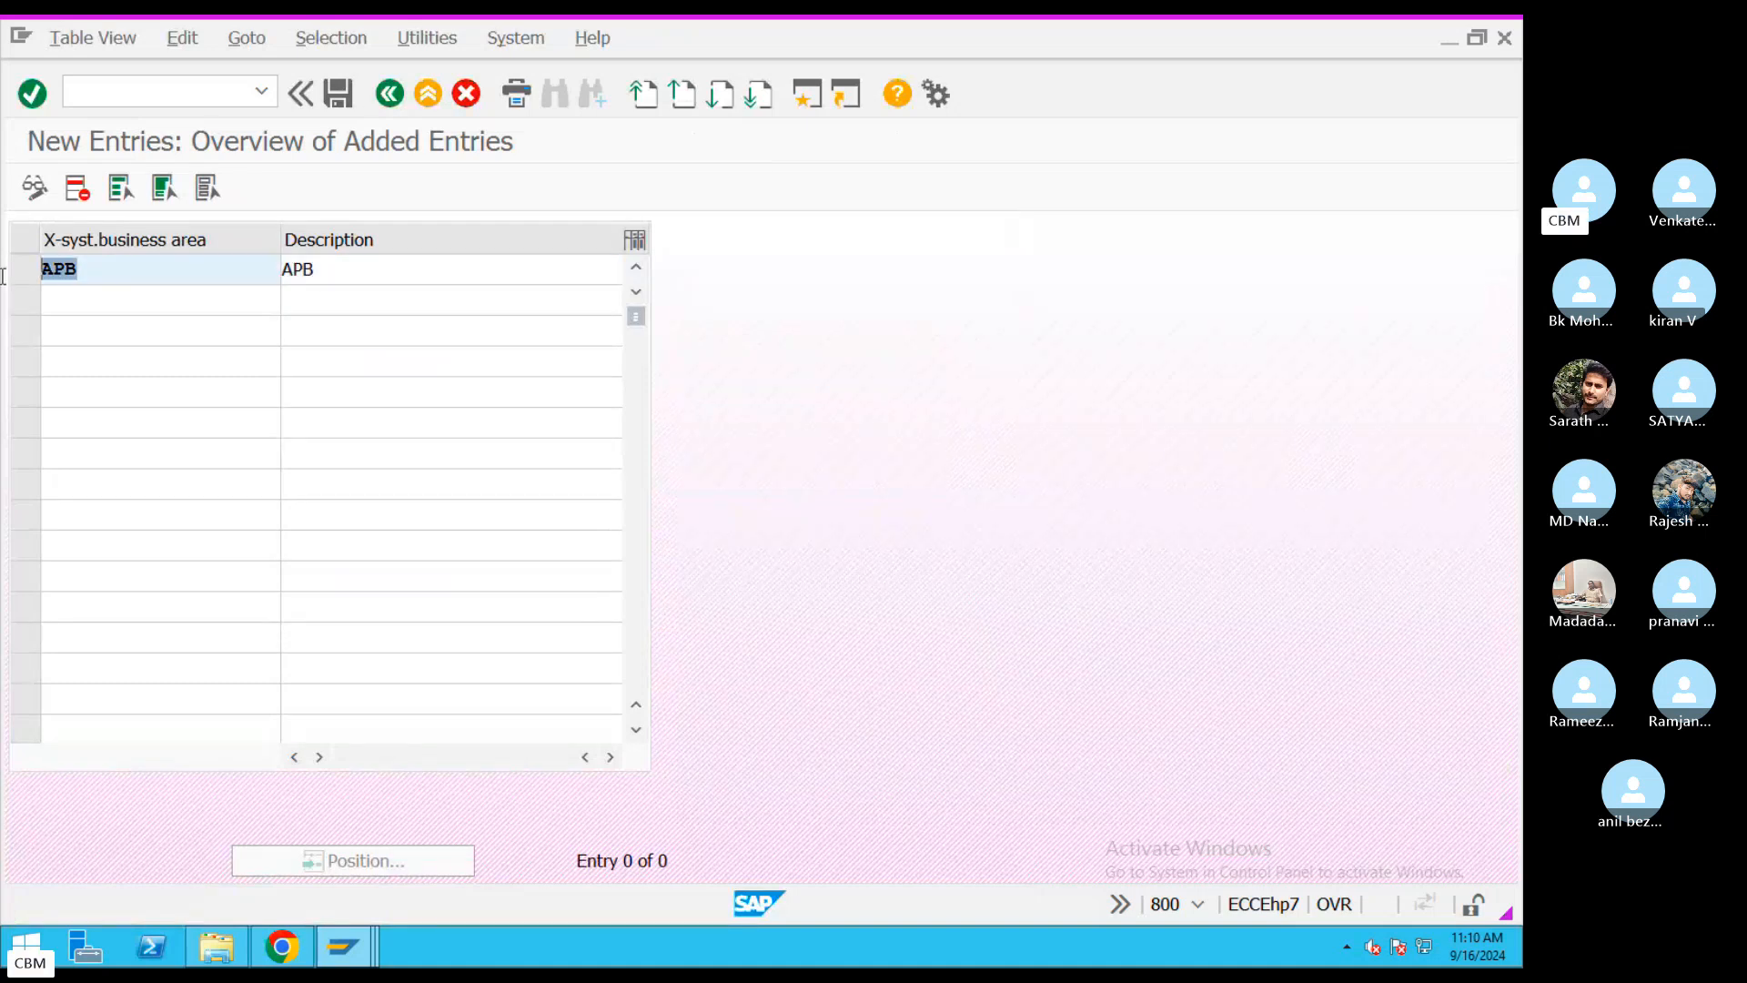
key(Tab)
- Save the new cross-system business area in customizing request EH7K907131 and return to the activity selection
click(337, 92)
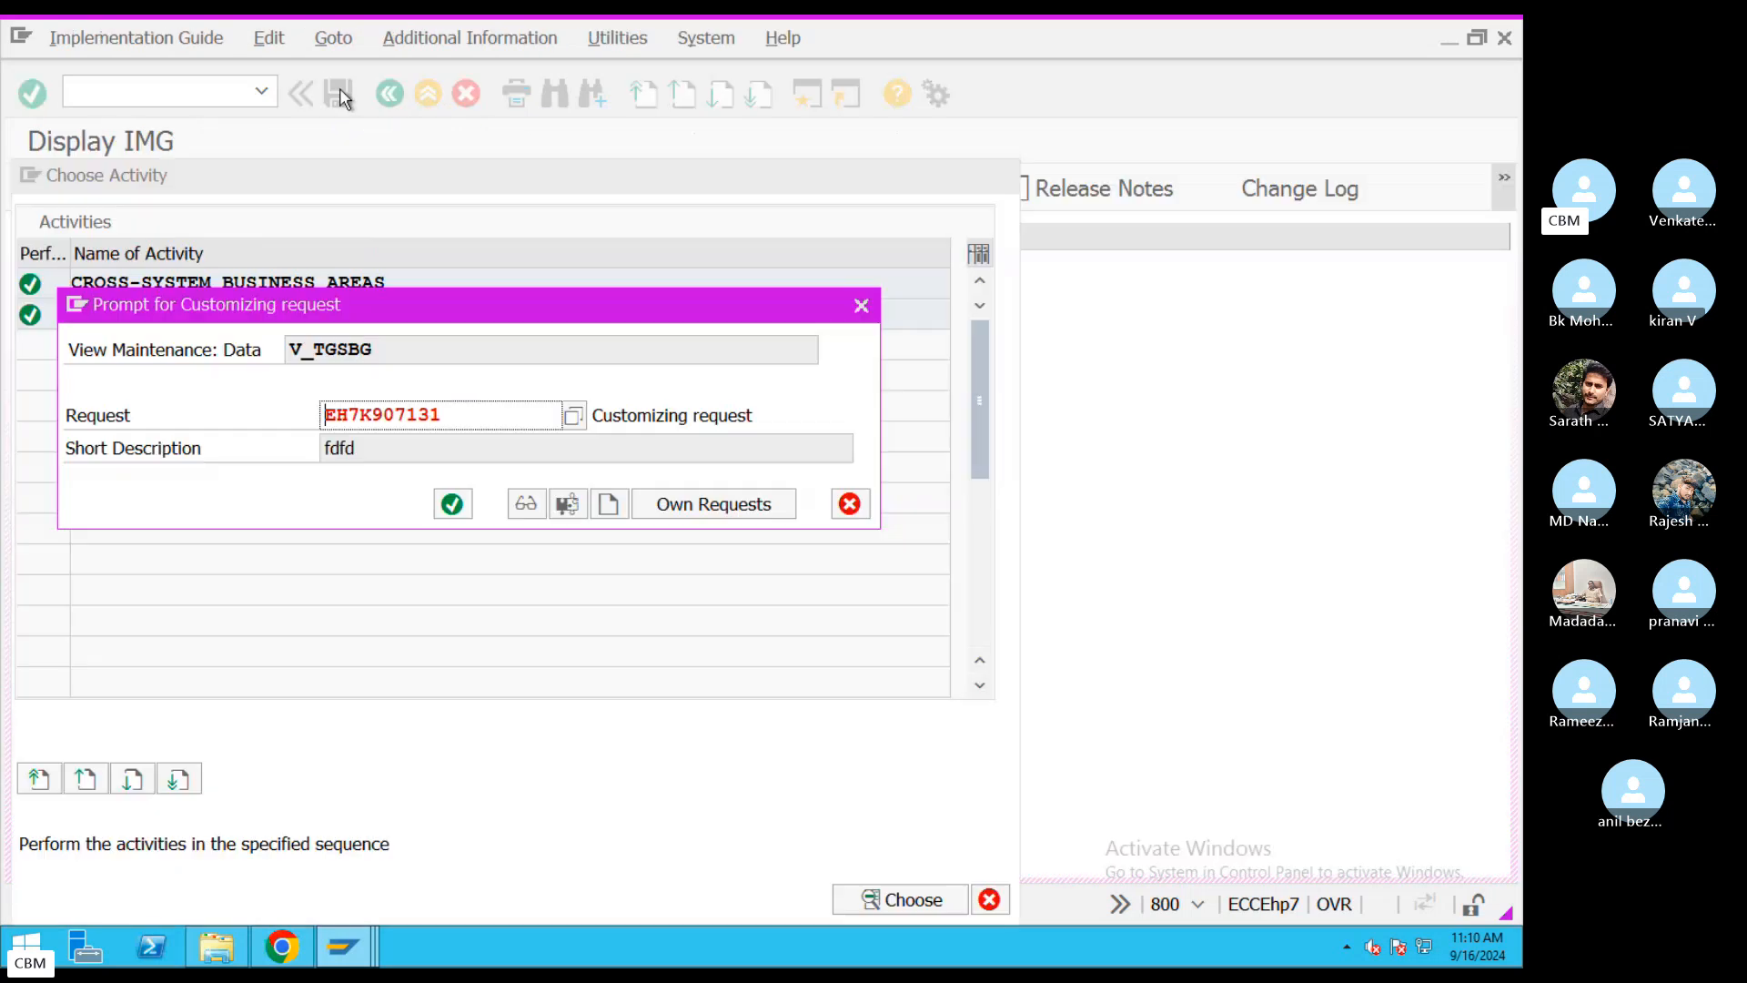
click(456, 507)
click(392, 96)
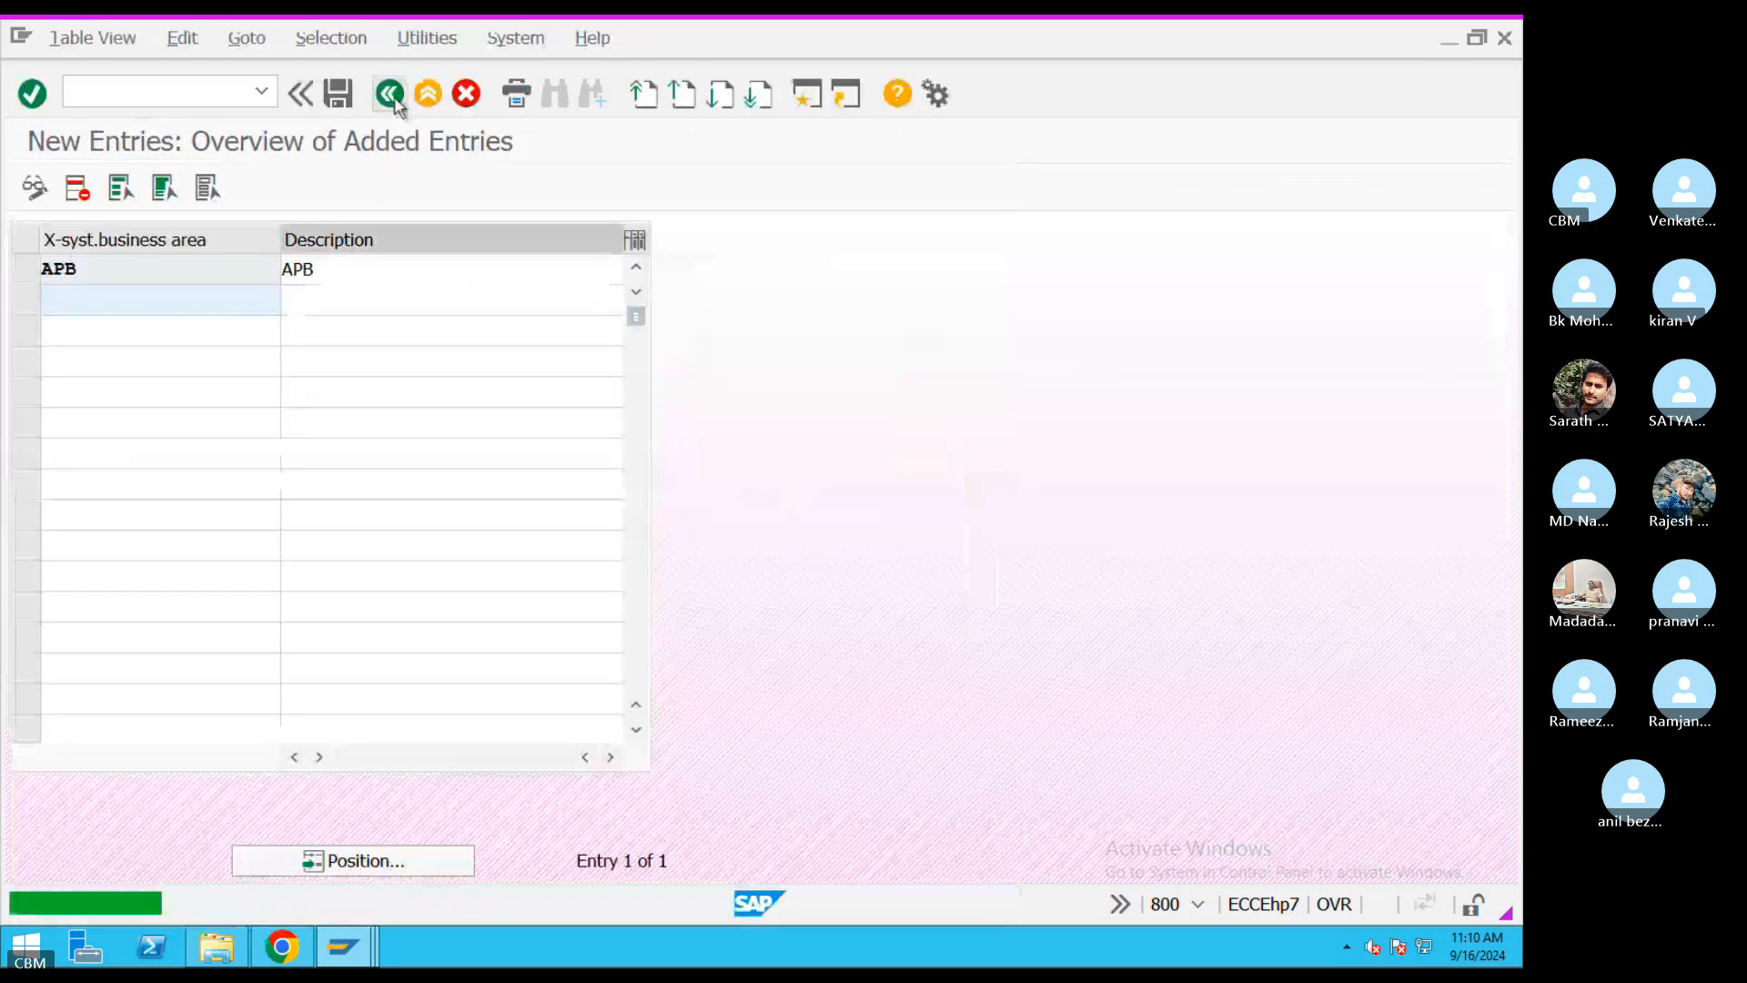
click(388, 92)
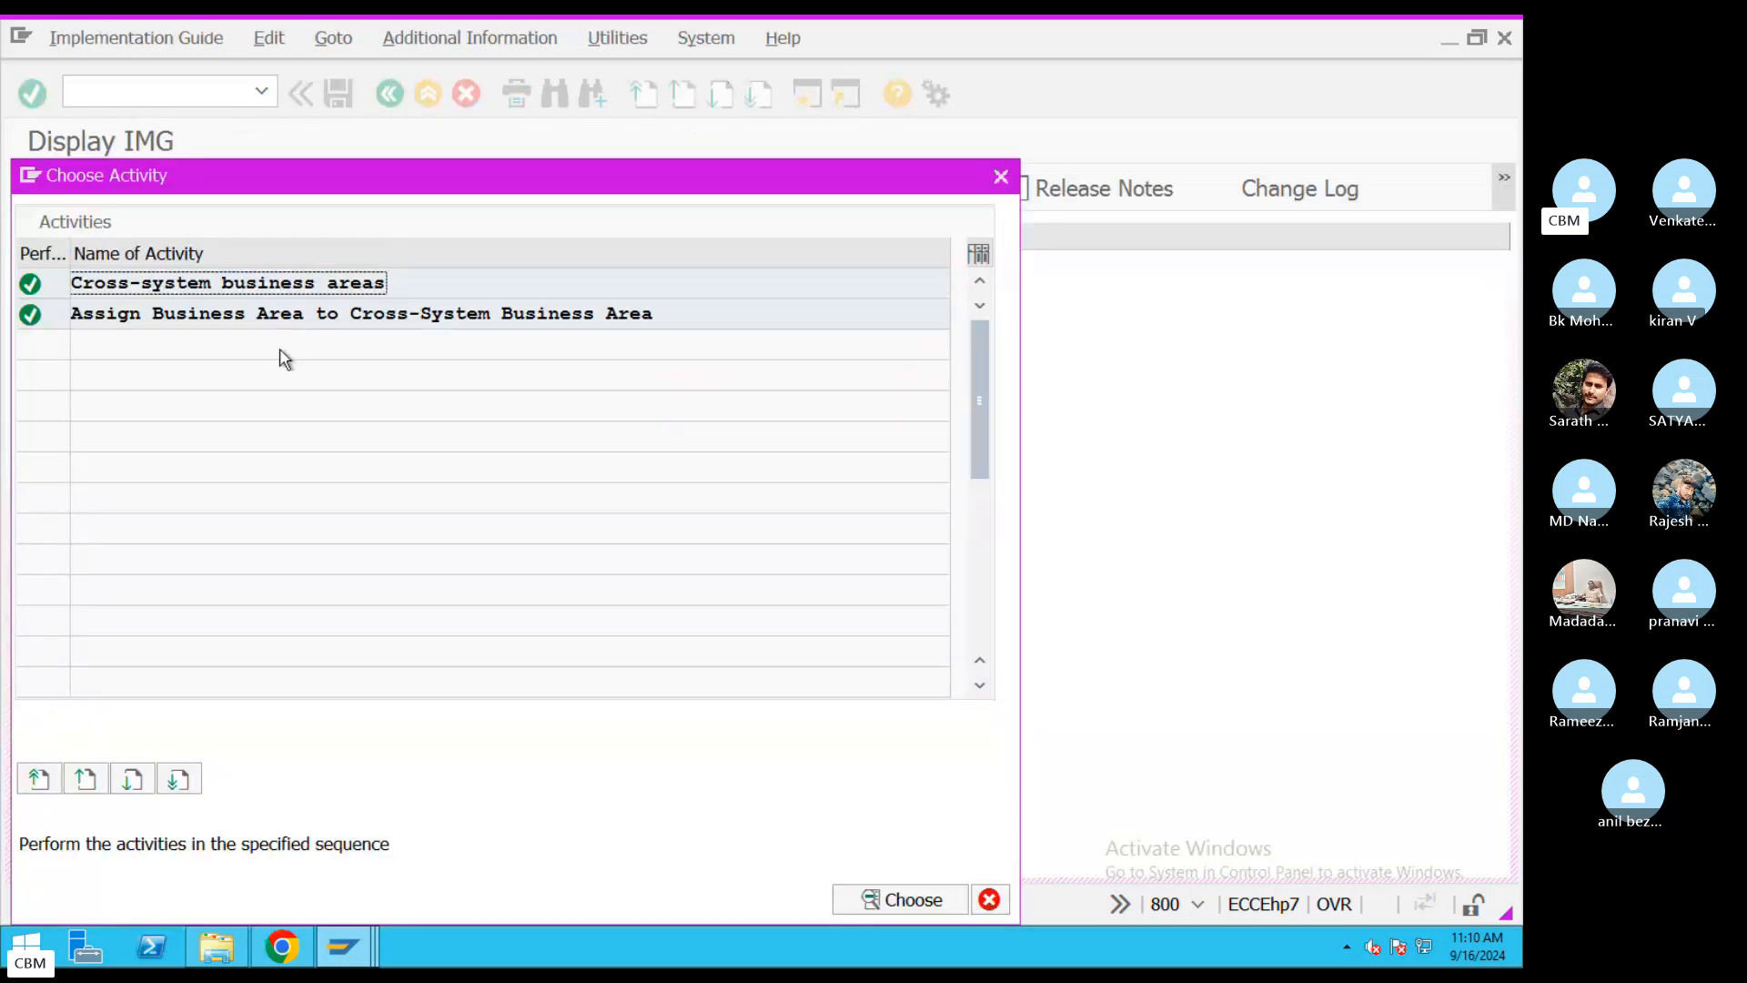
- Reopen the assignment of business areas to cross-system business areas and jump to the entry APB
double_click(229, 314)
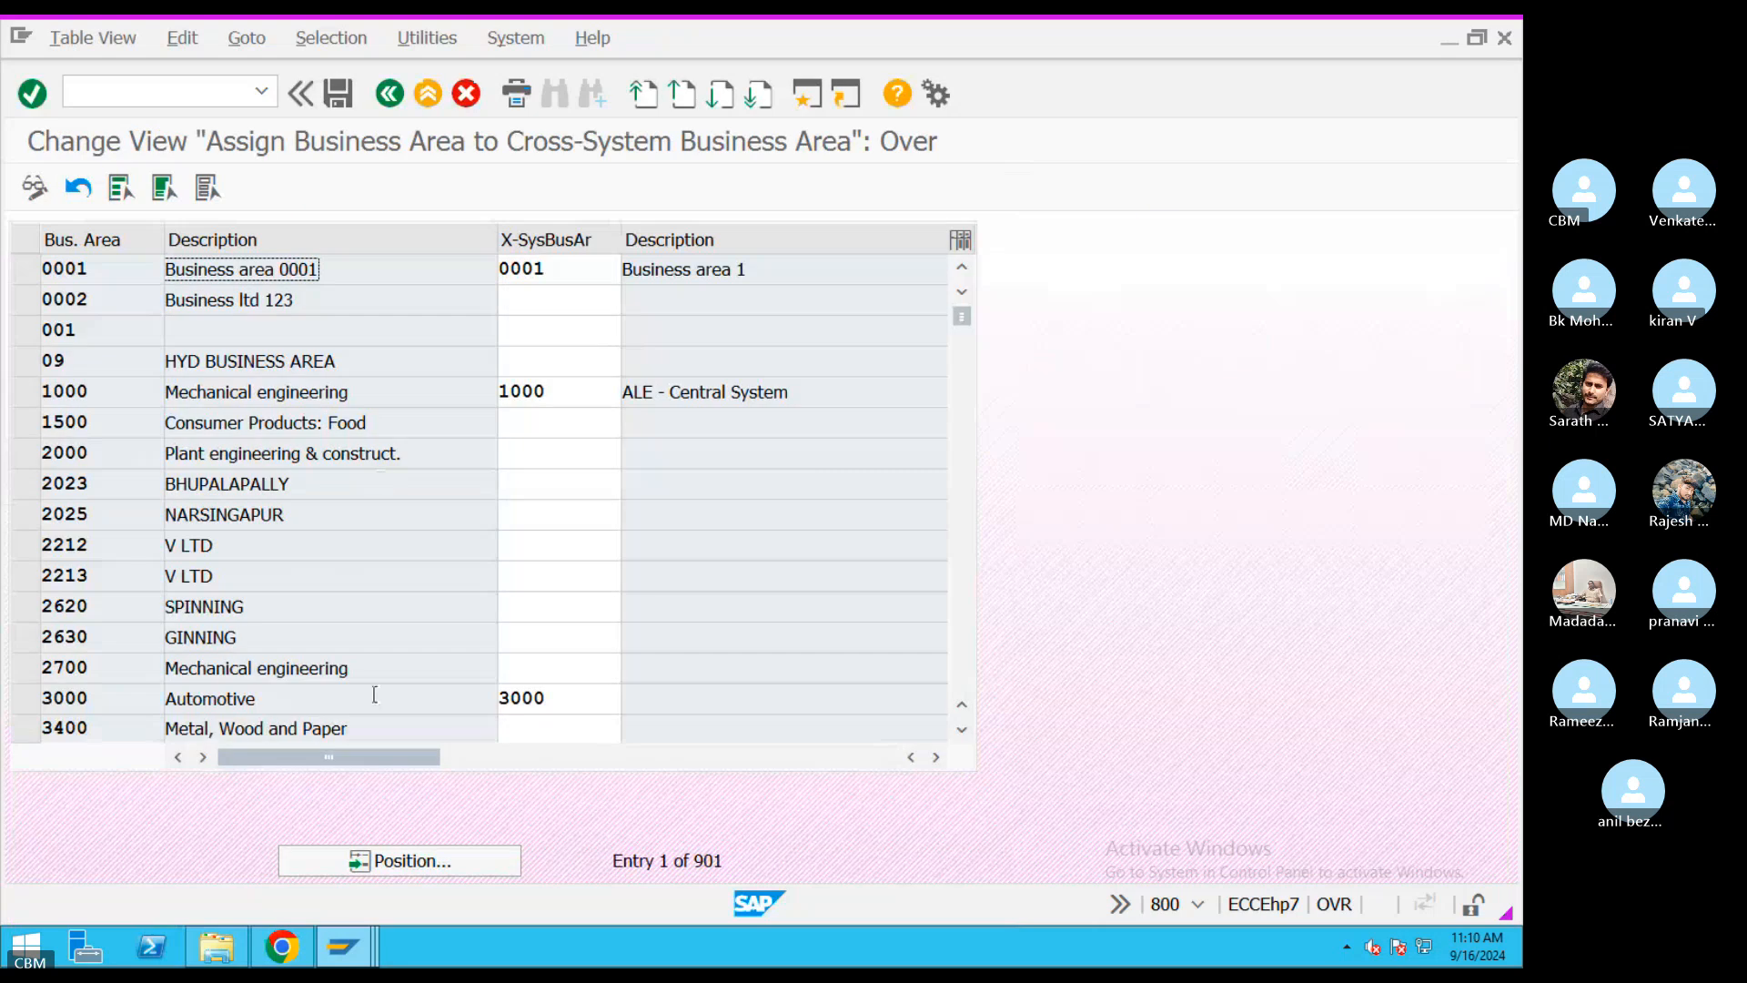
click(415, 861)
text(APB)
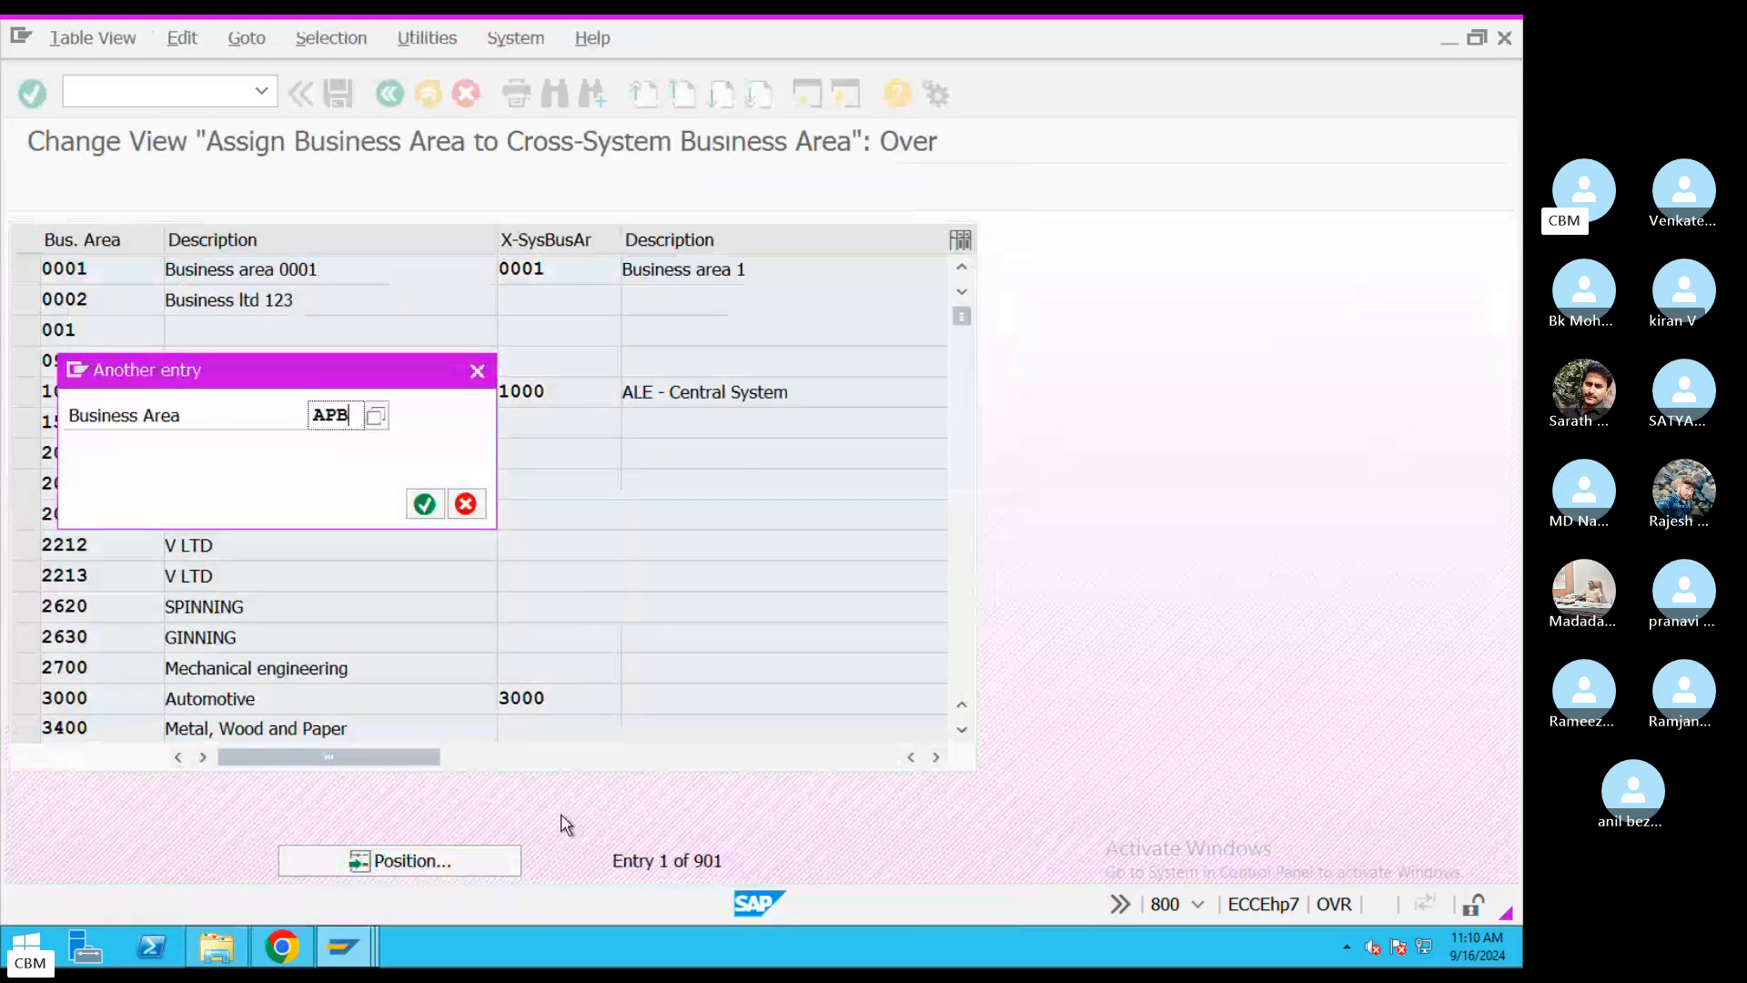
key(Return)
- Assign cross-system business area APB to business area APB from the possible entries and save it with the proposed customizing request
click(575, 270)
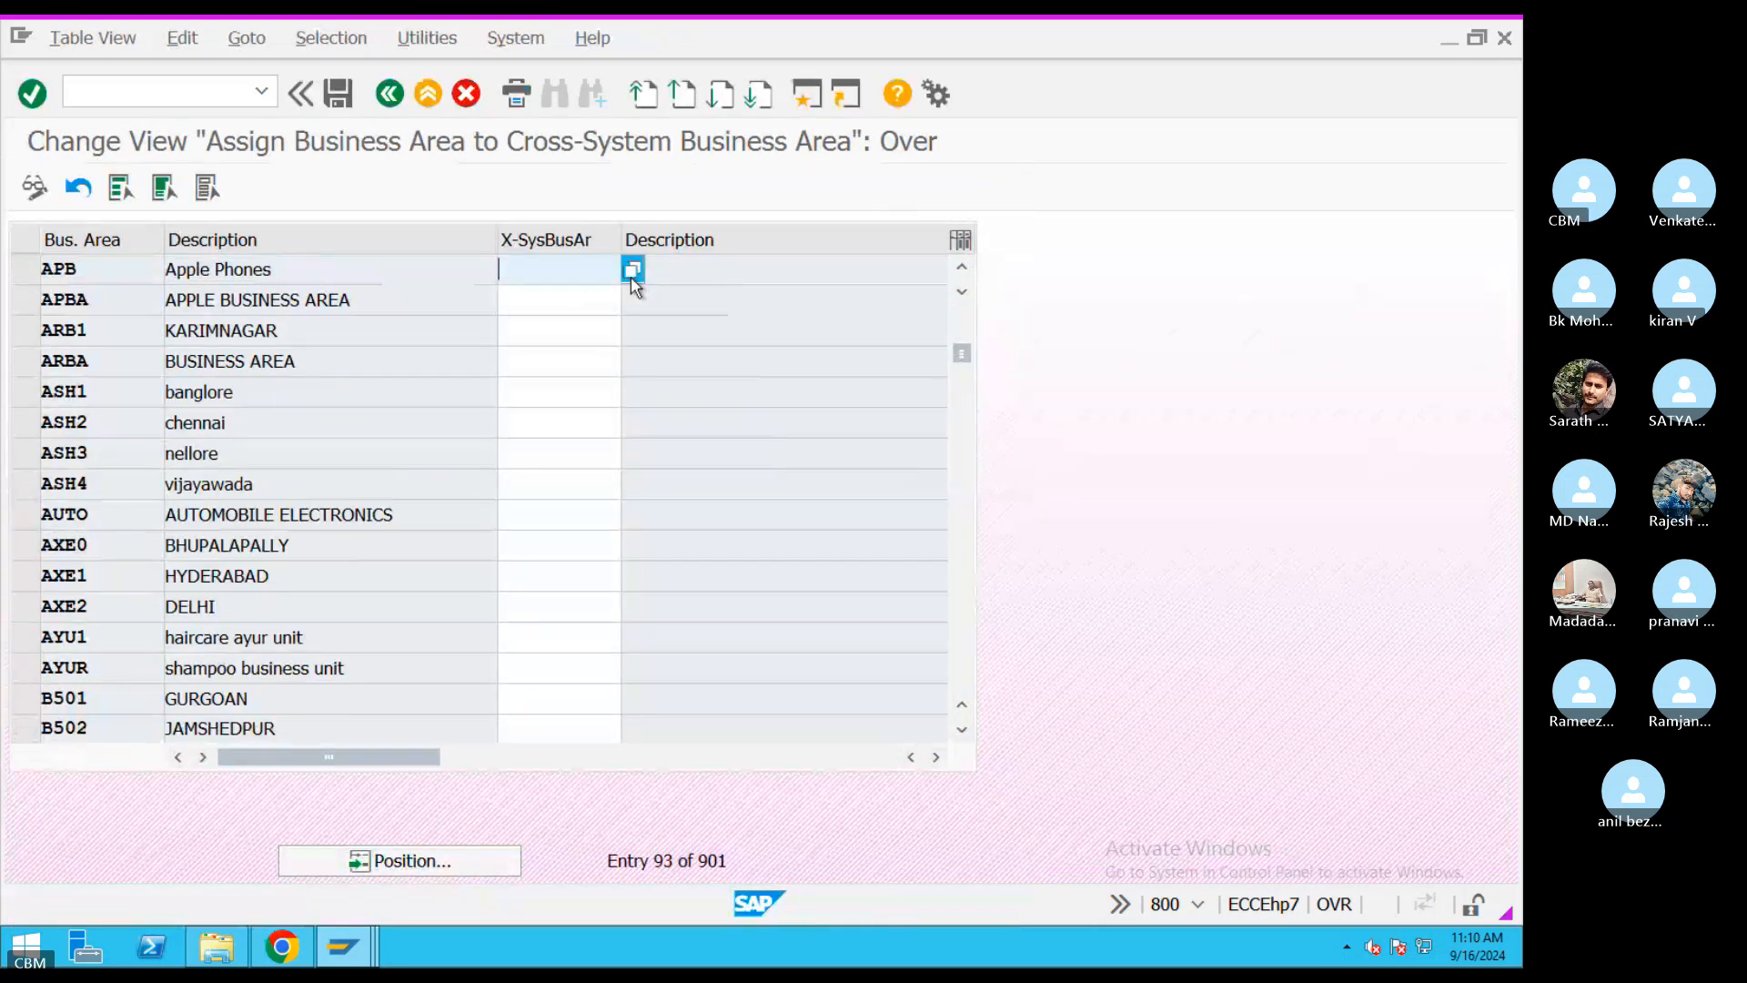
click(632, 271)
double_click(123, 557)
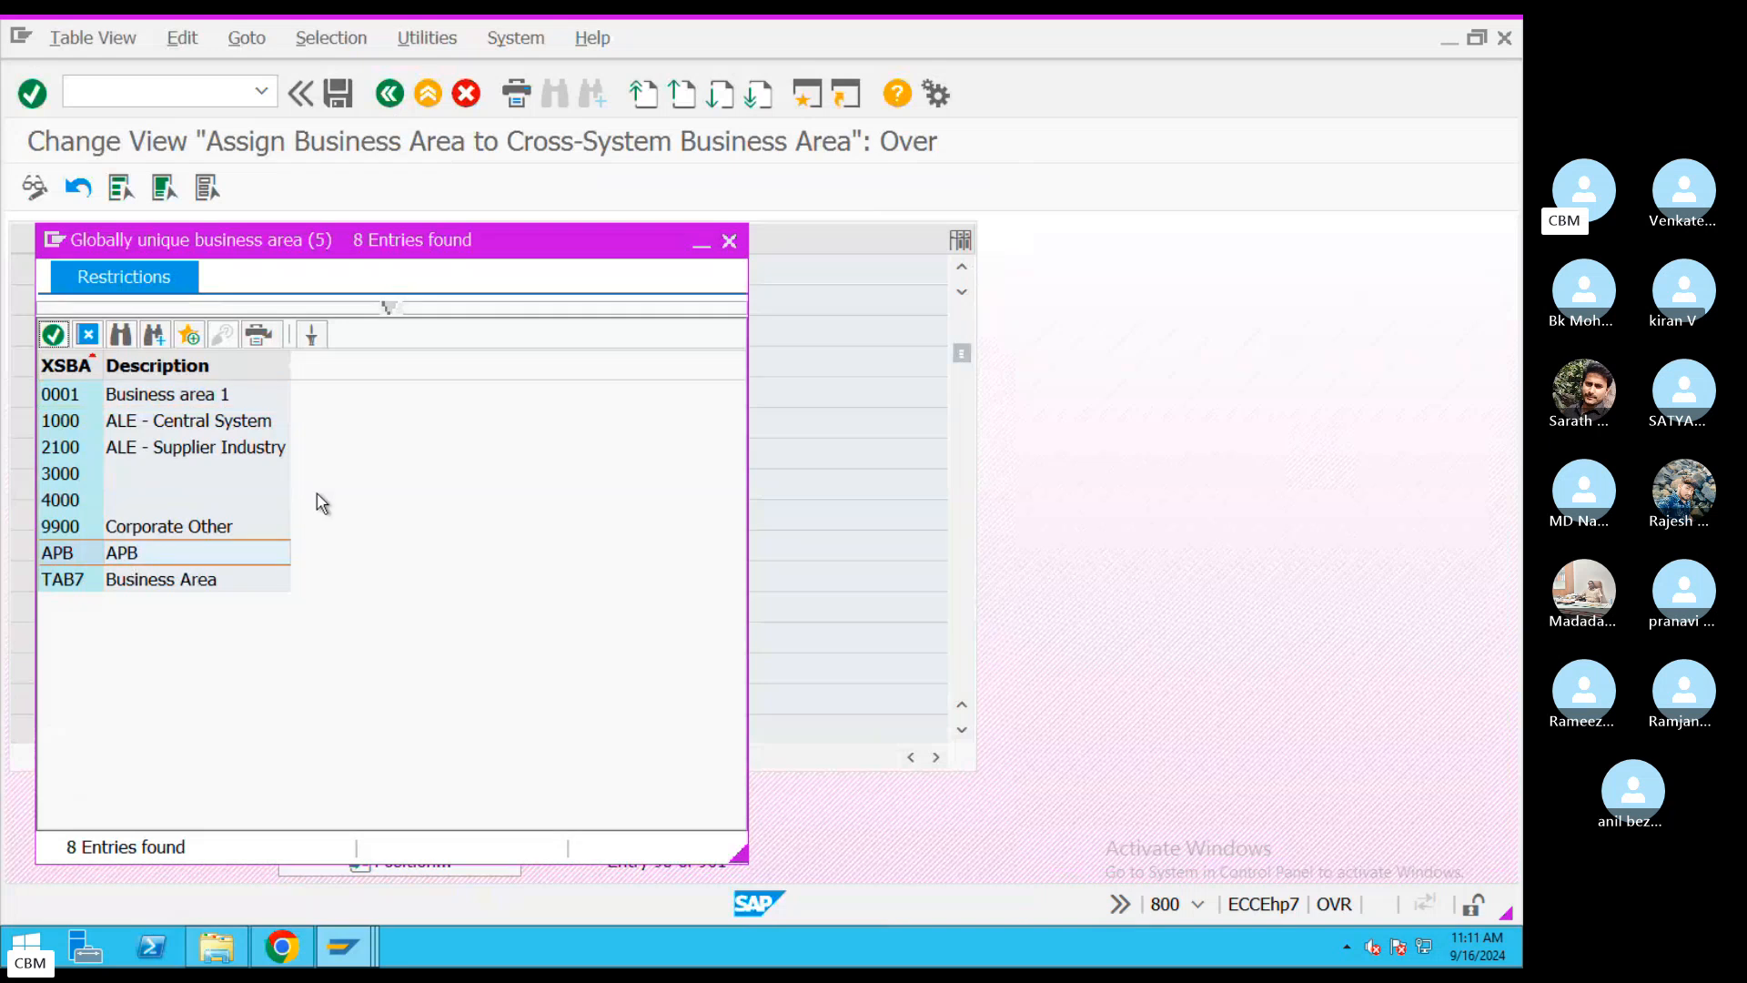
drag(562, 269, 424, 292)
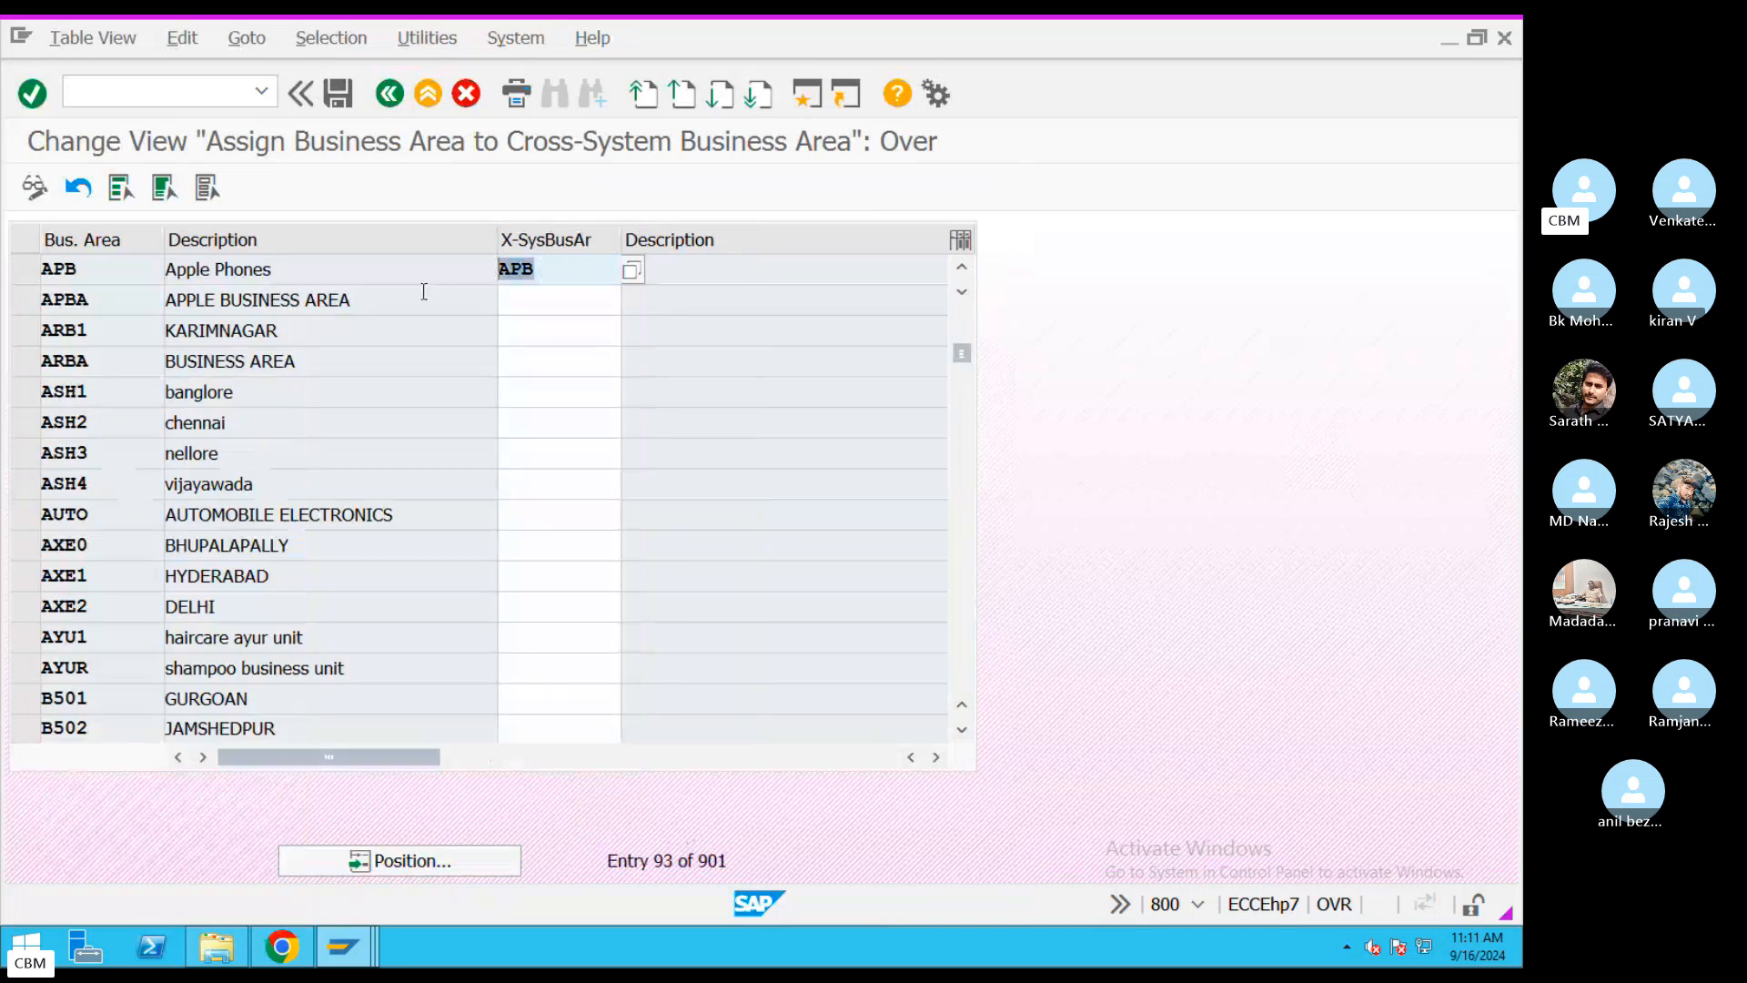
click(337, 92)
click(453, 503)
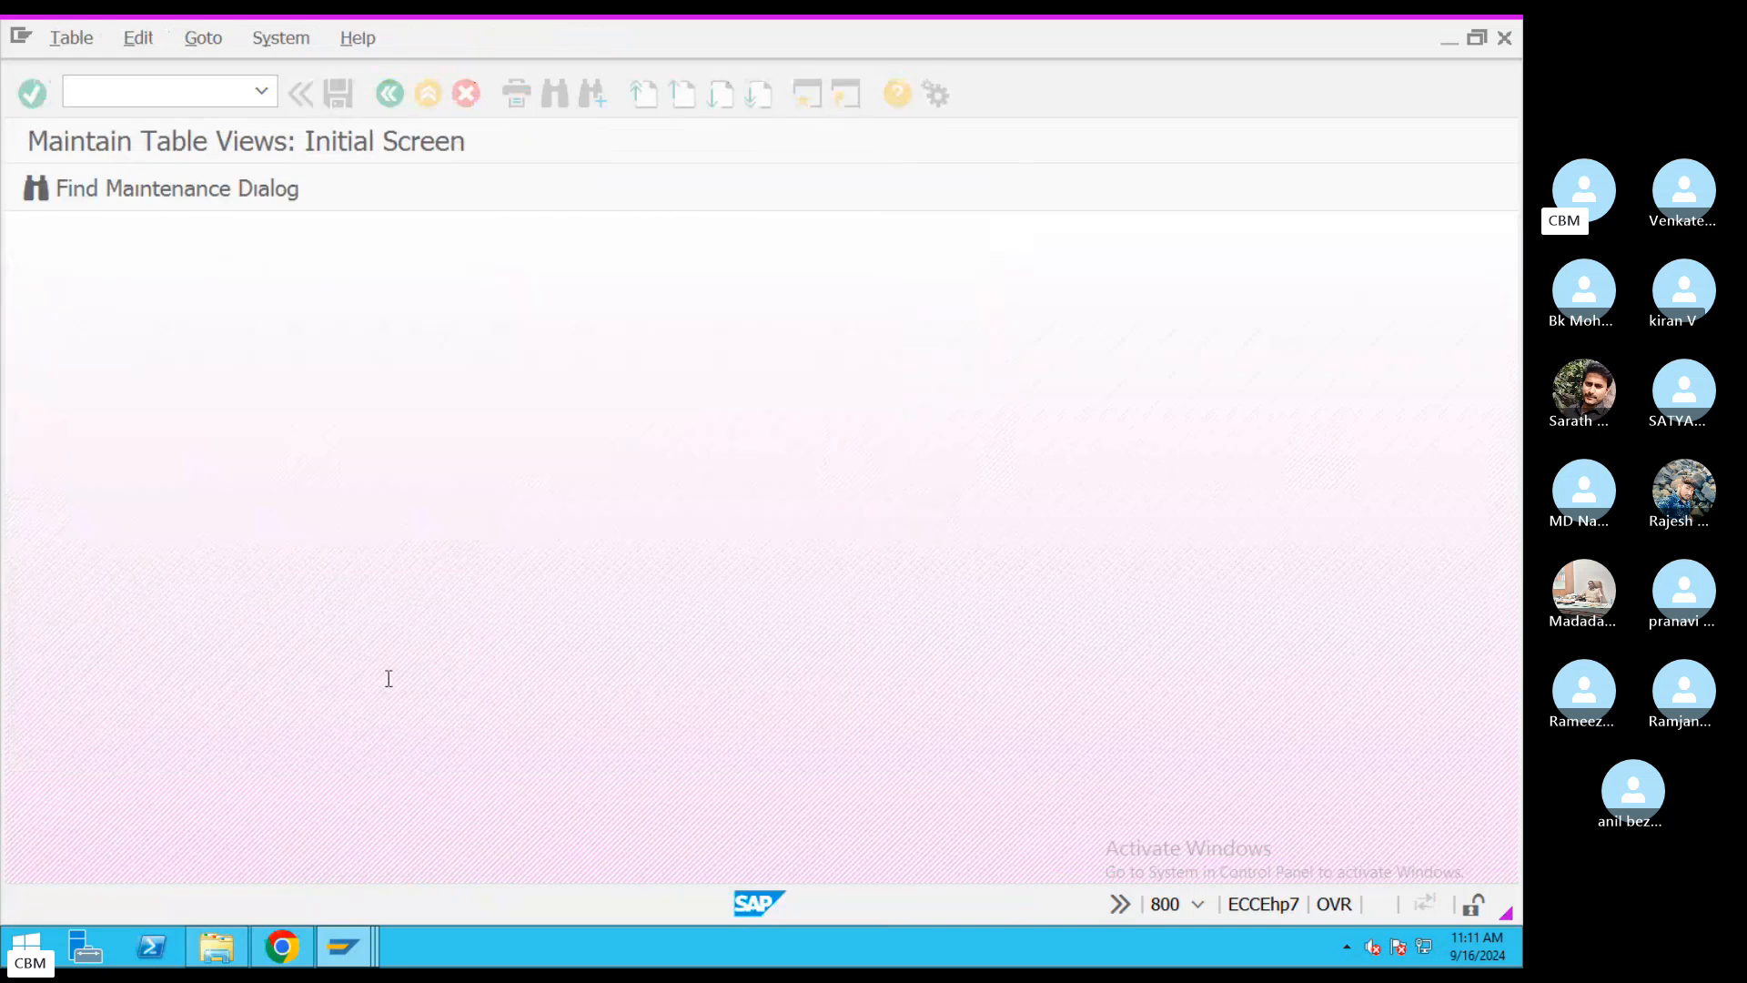
- Copy the IDoc number 2498955 from the status record about business area APB and try to open an additional session
mouse_move(344, 946)
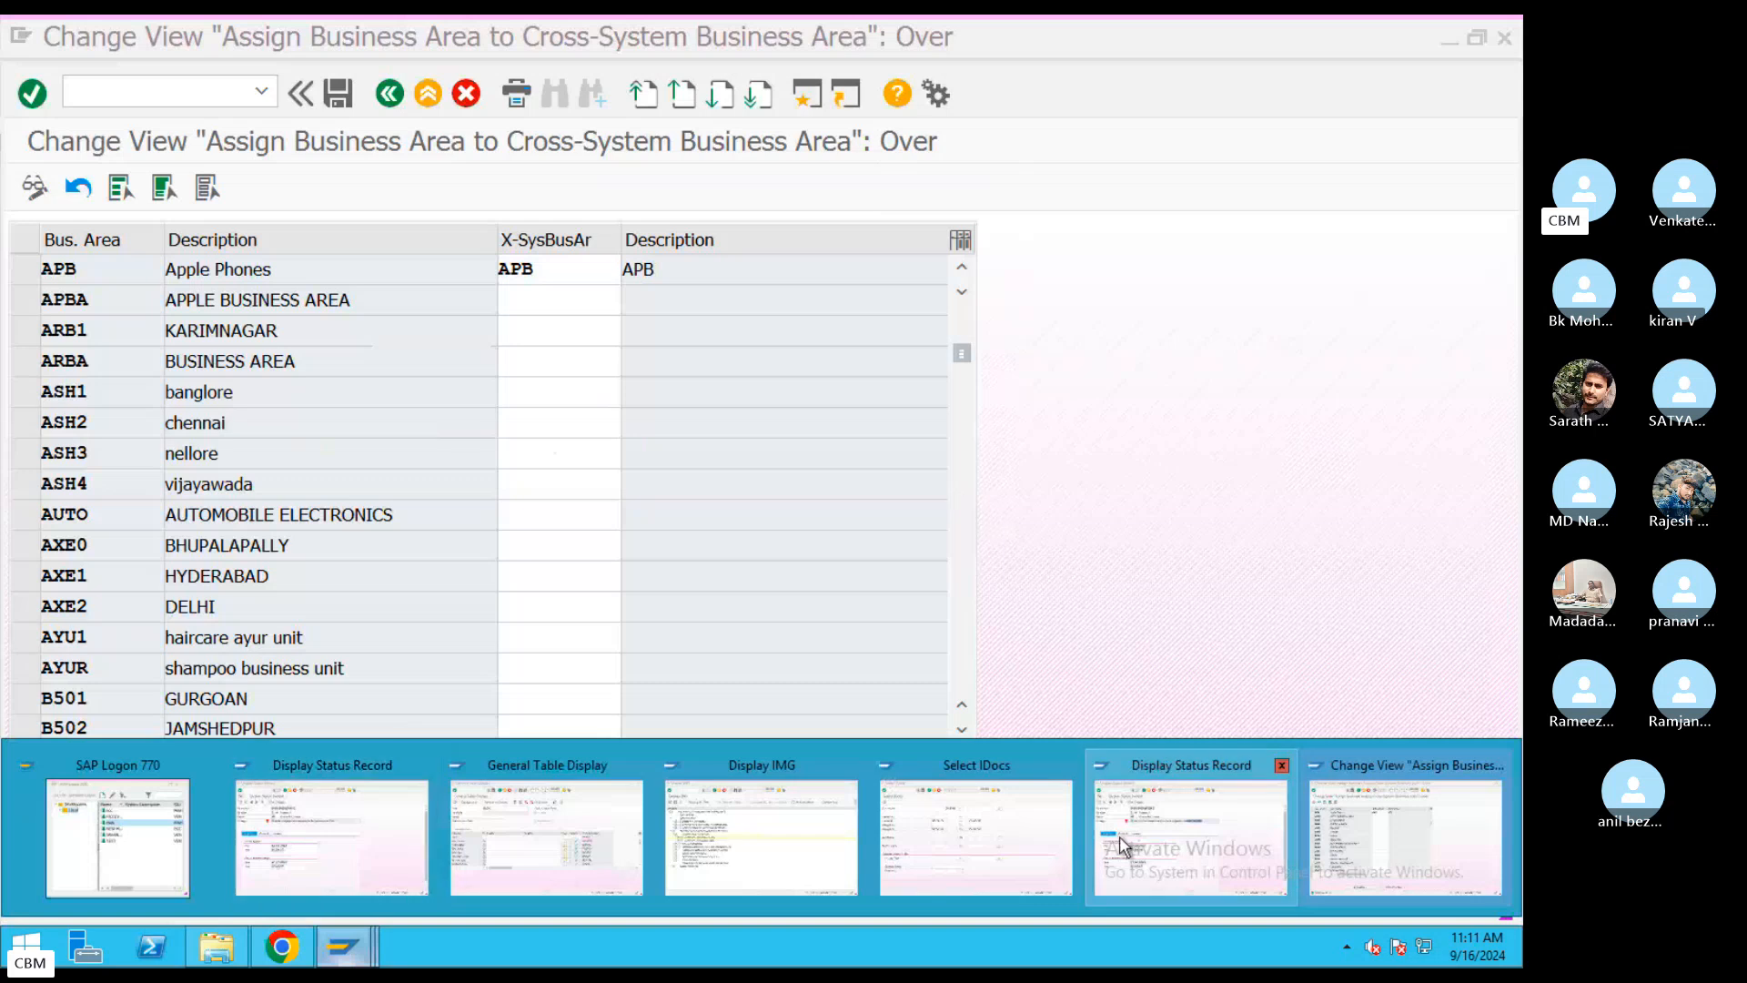
click(1174, 824)
drag(469, 232, 270, 246)
key(ctrl+c)
click(309, 298)
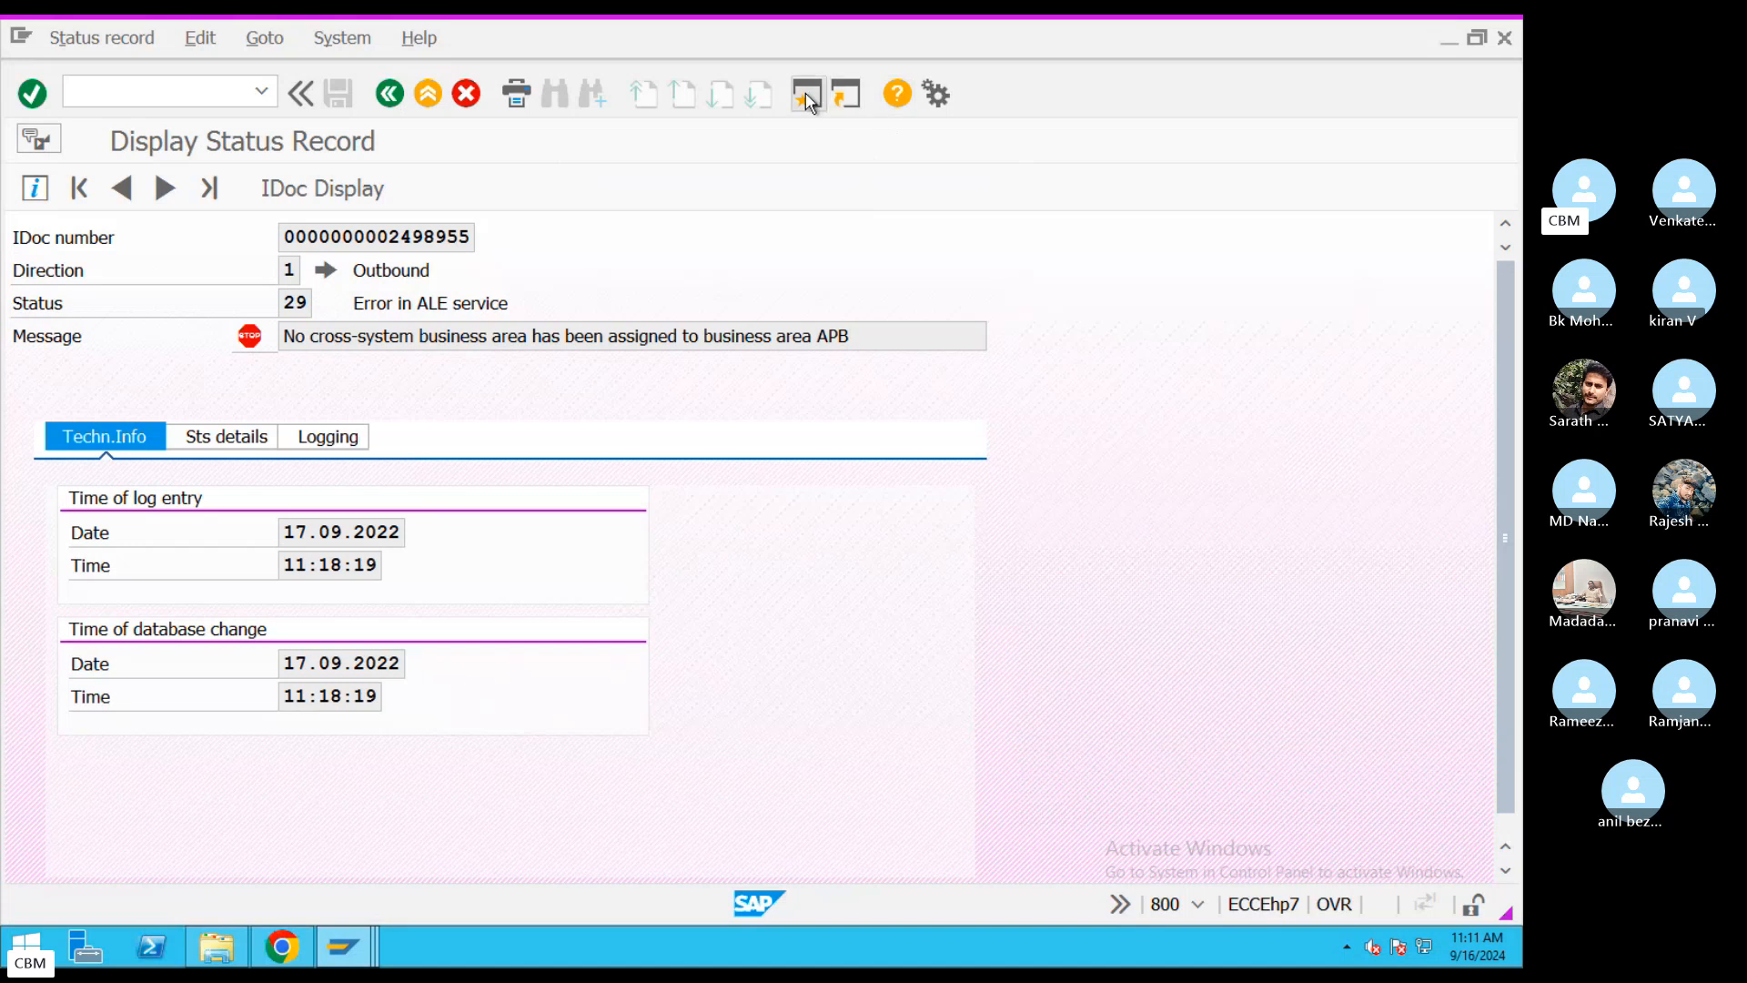
click(859, 337)
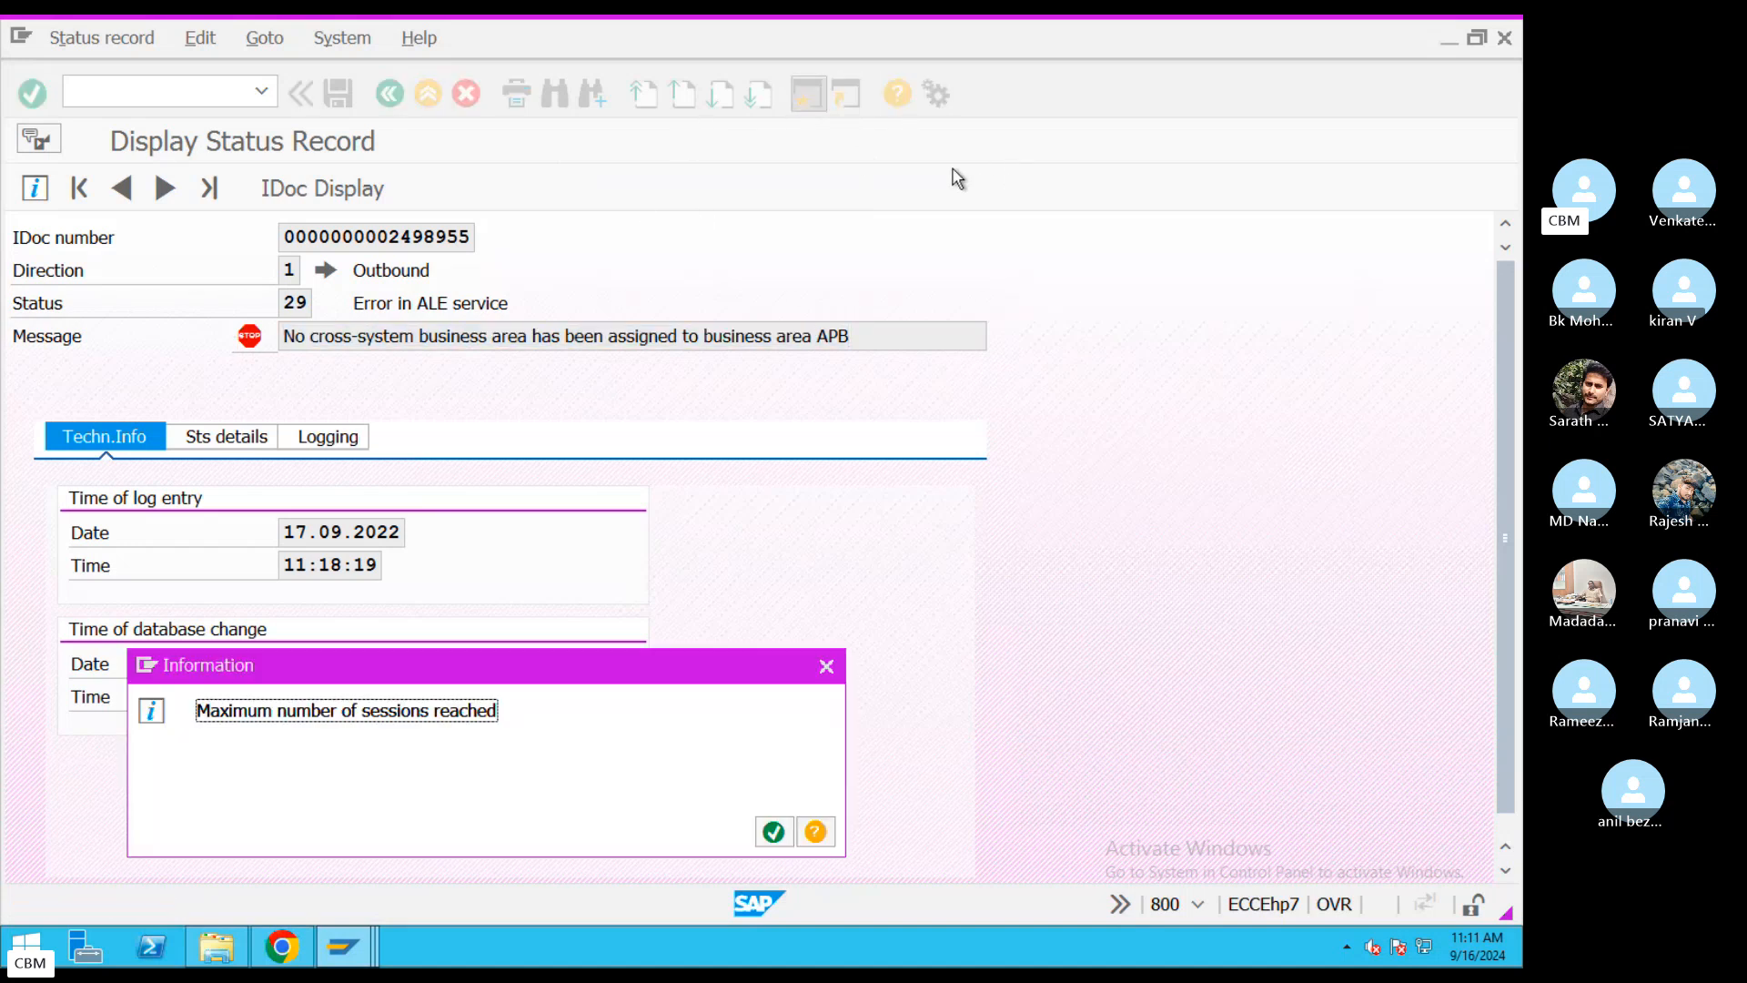
drag(824, 669, 838, 660)
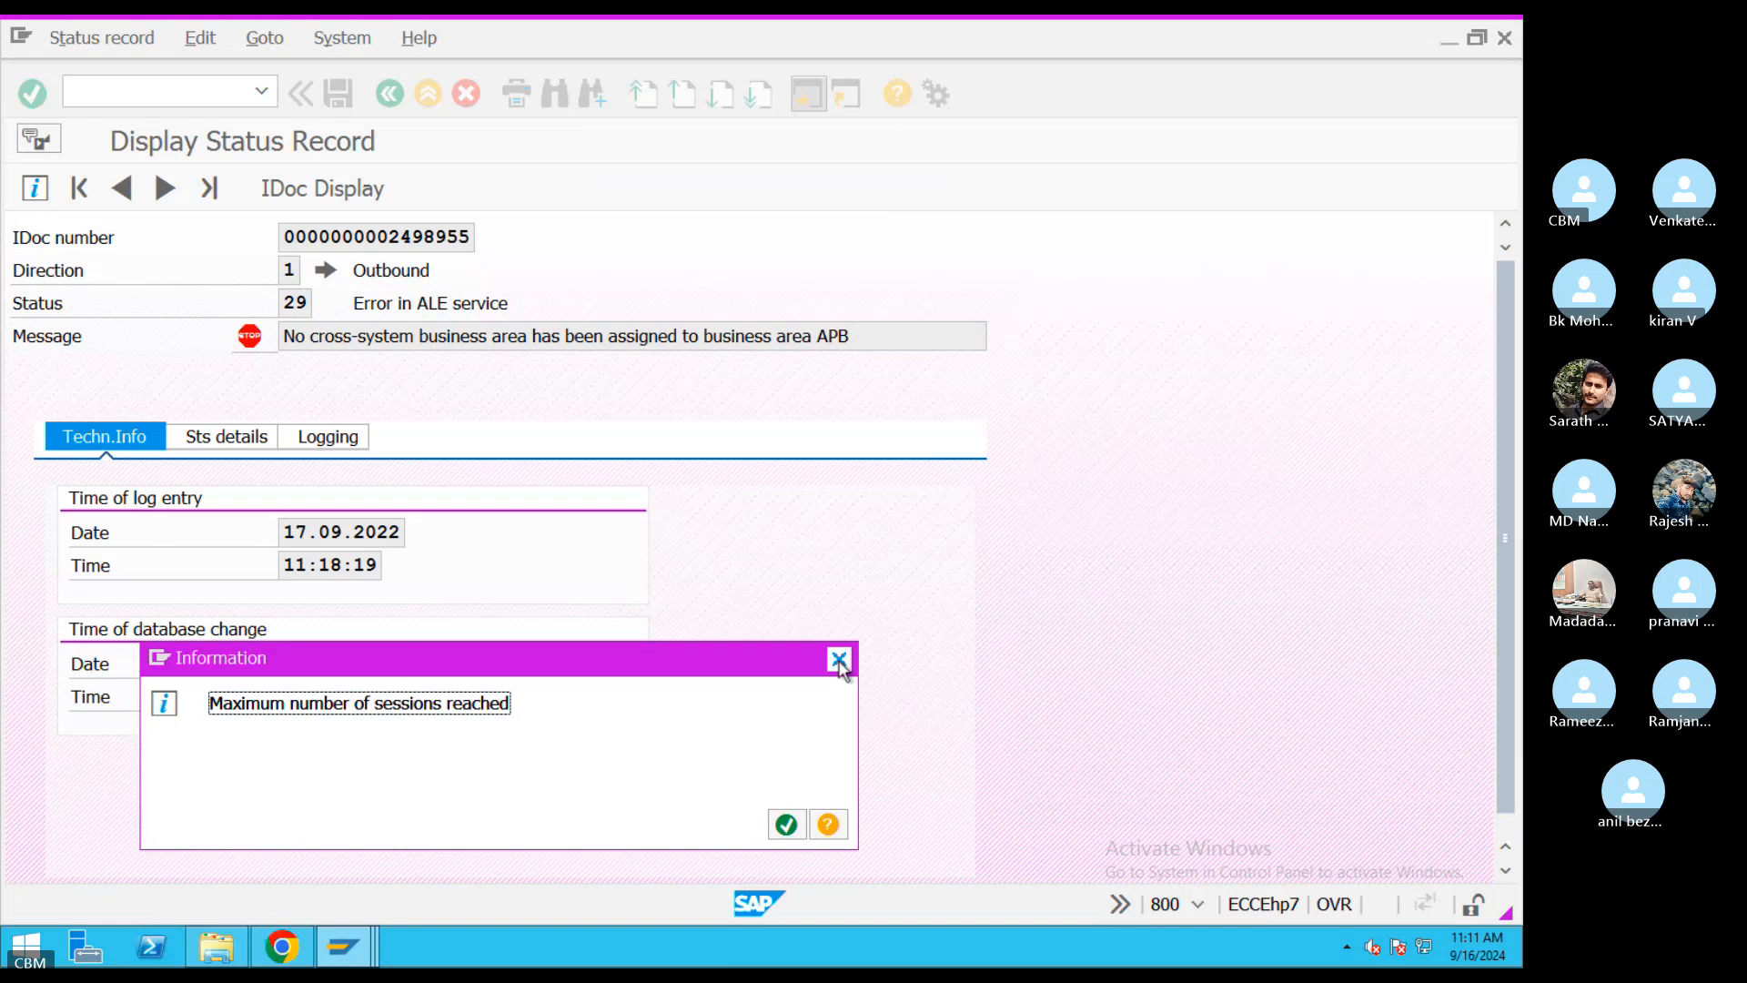
click(838, 663)
- Switch to the session showing the company code SURI status record, exit to the start screen and run transaction BD87
mouse_move(342, 946)
click(362, 833)
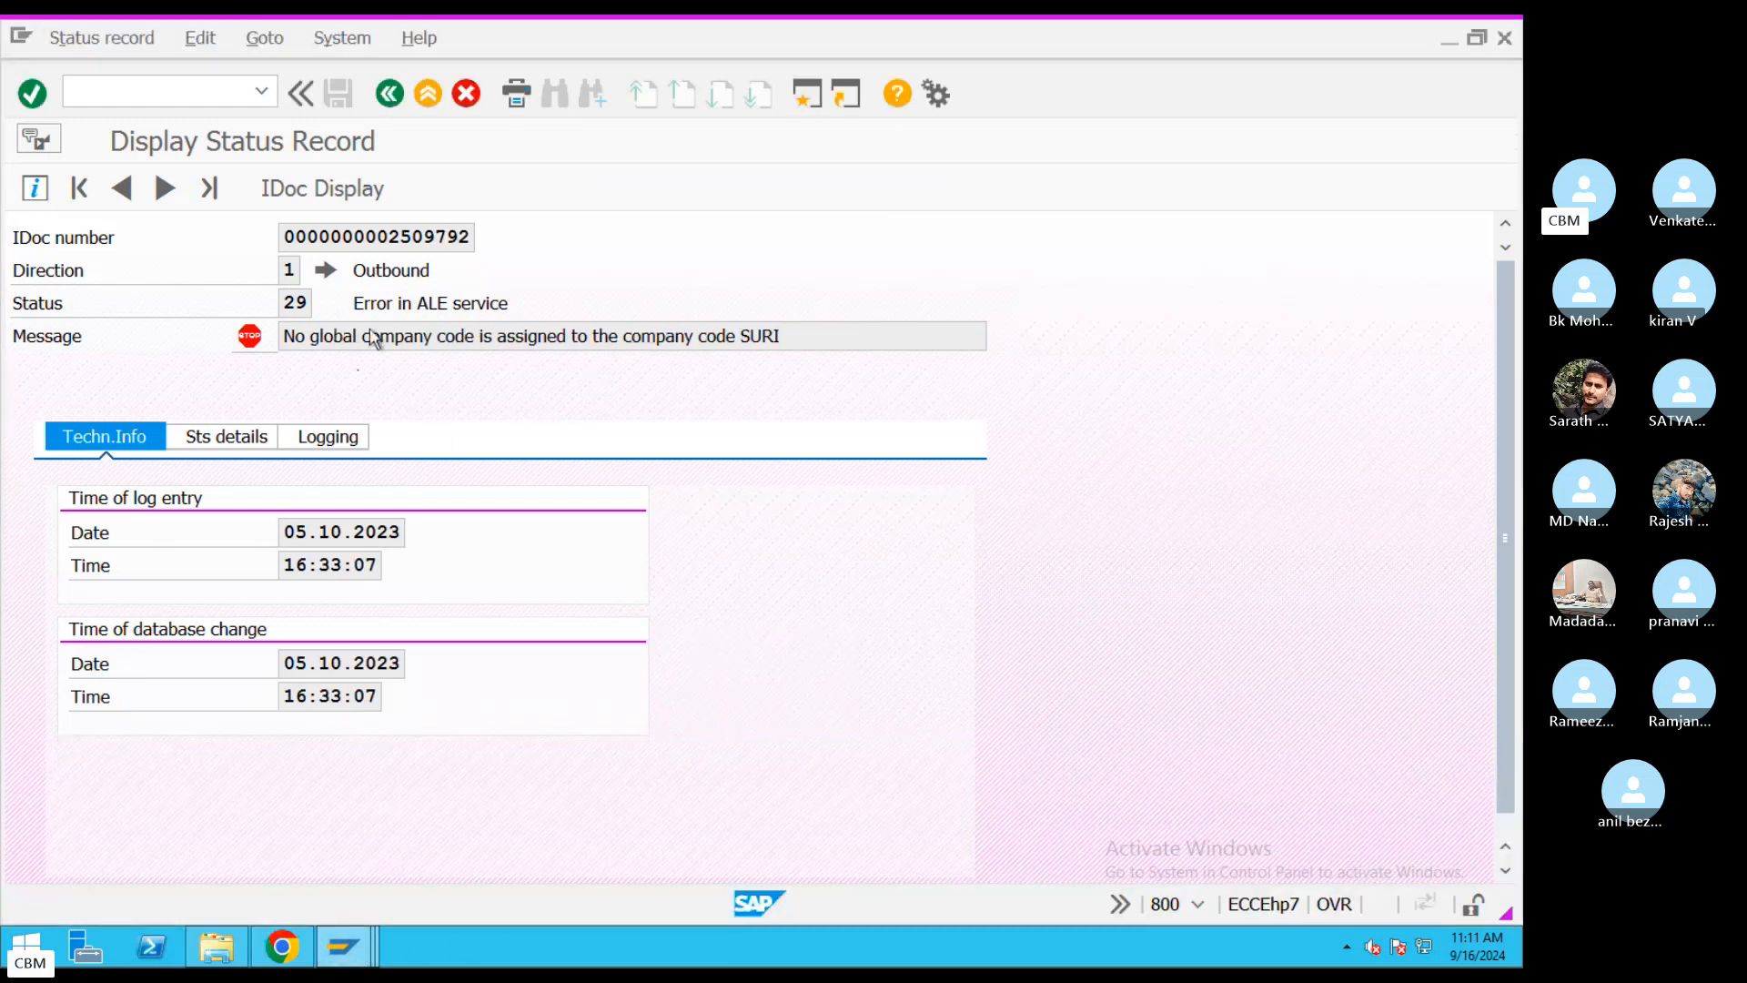
click(435, 107)
click(434, 105)
click(433, 105)
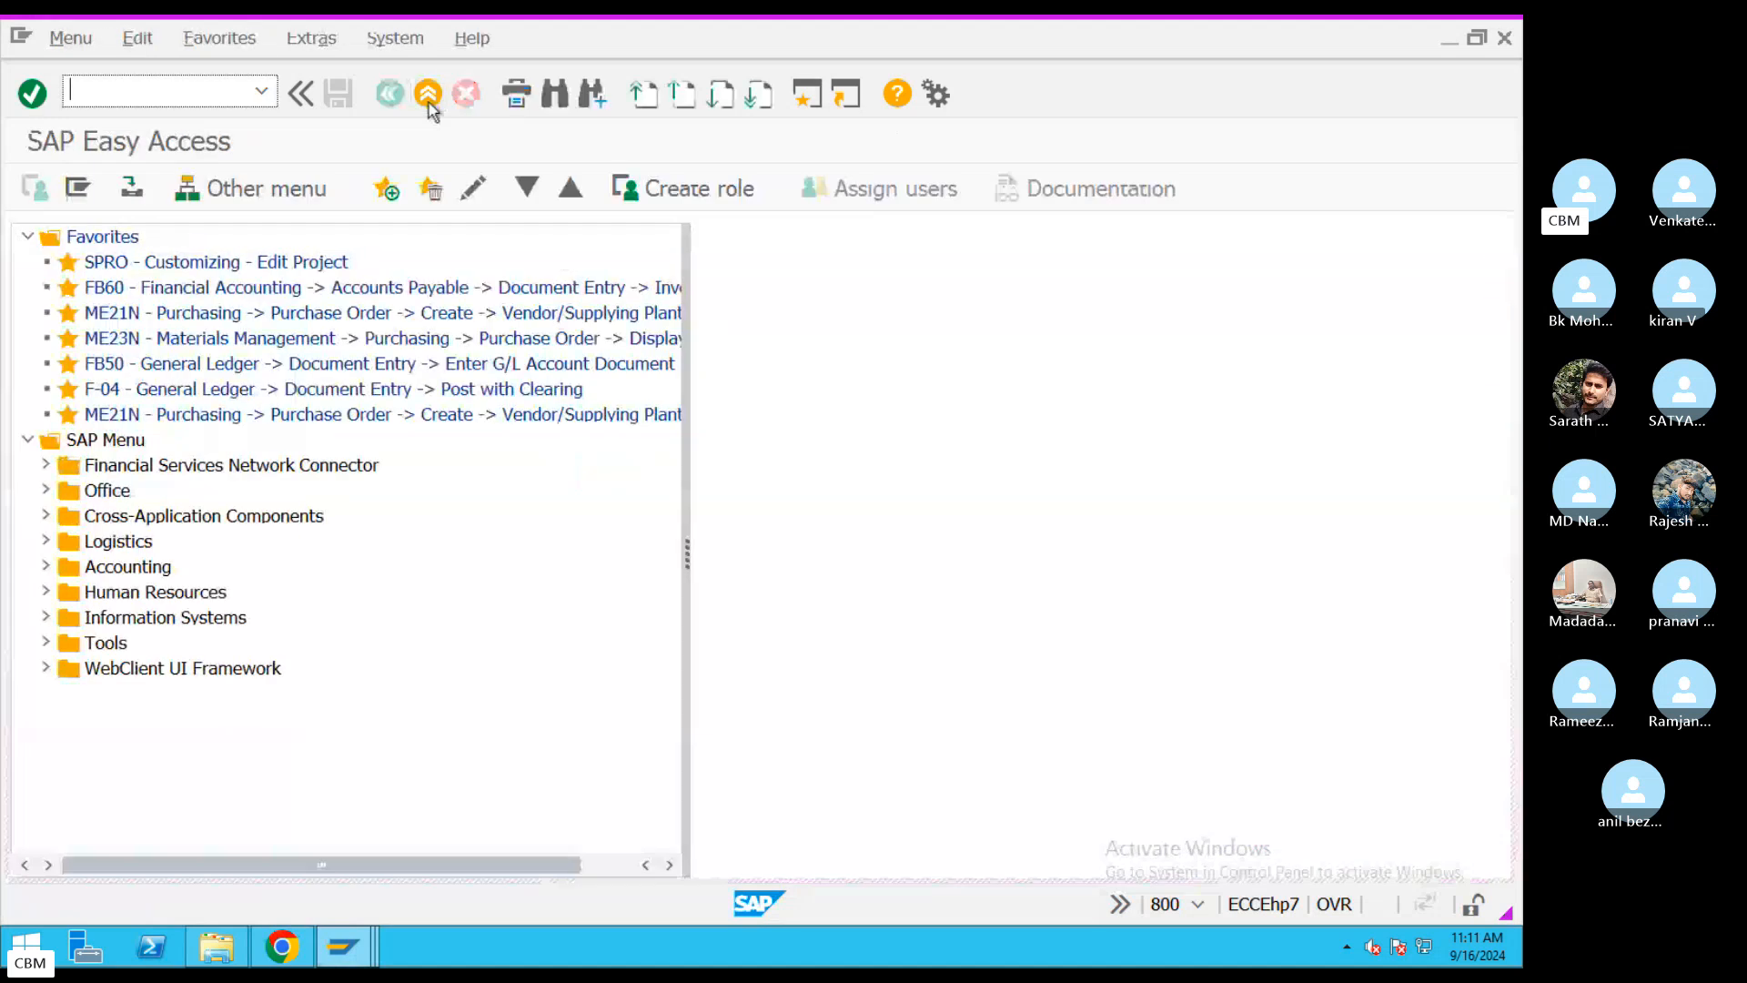
text(BD87)
key(Return)
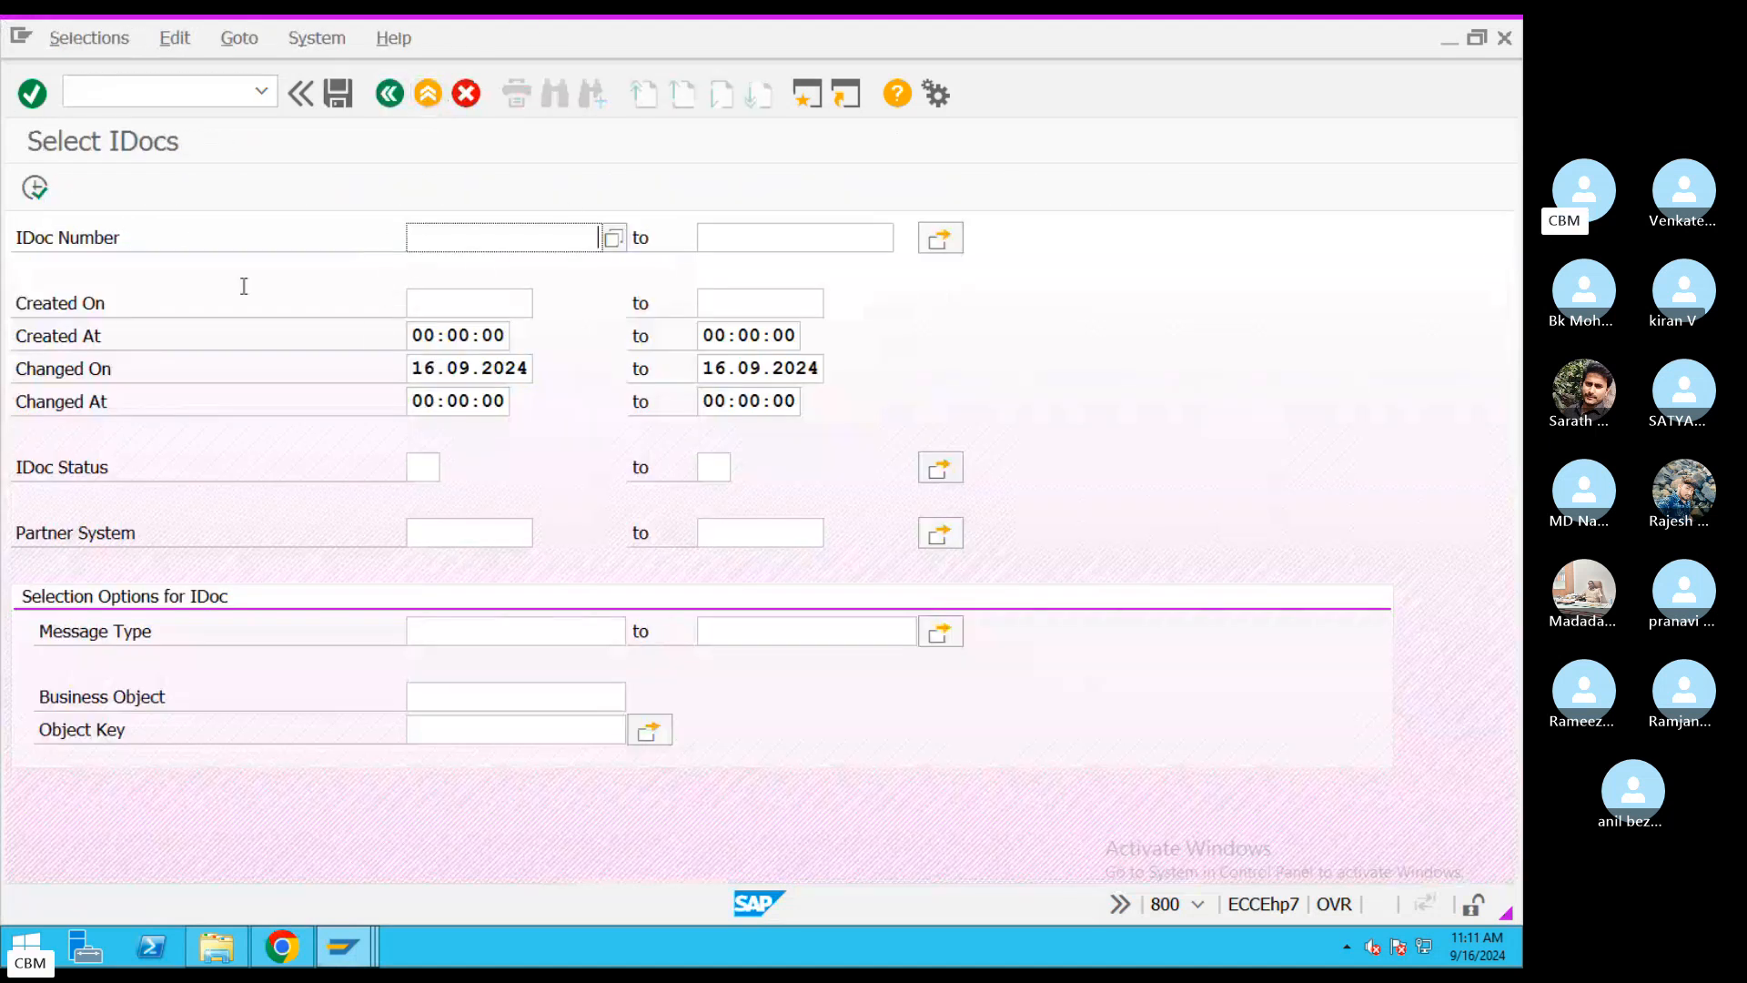
- Run the IDoc selection with the default changed-on dates, first without a number and again for IDoc number 2498955
click(36, 189)
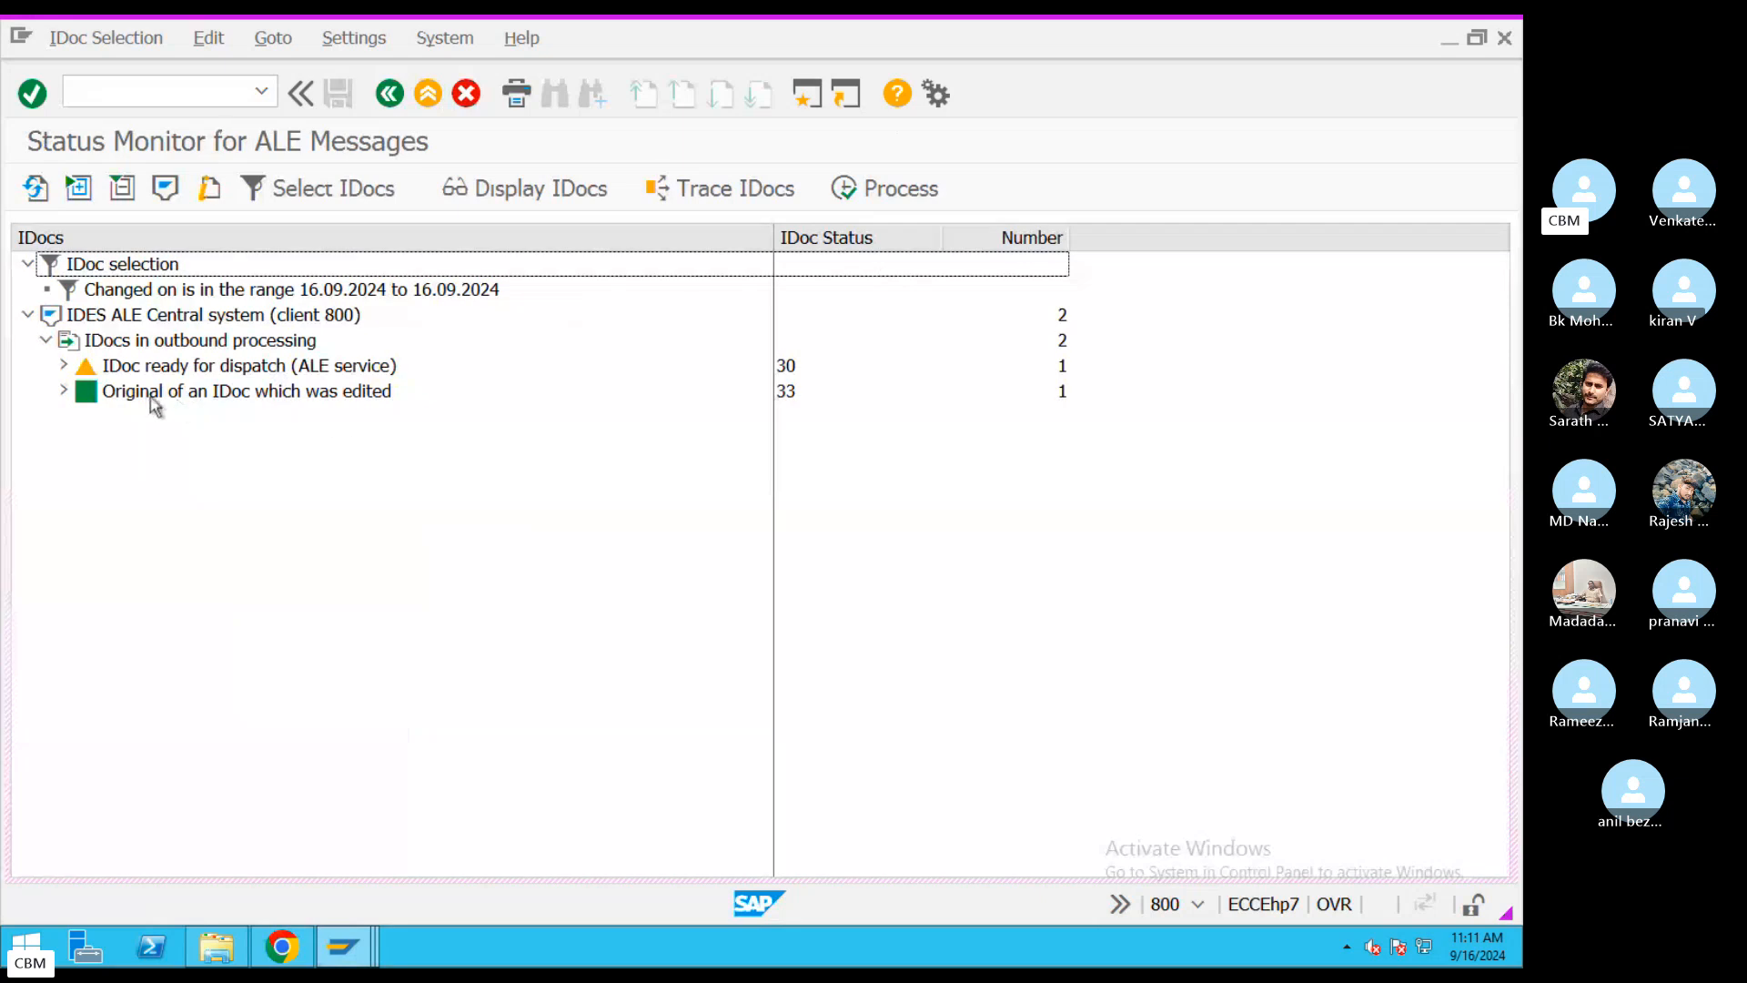
click(389, 93)
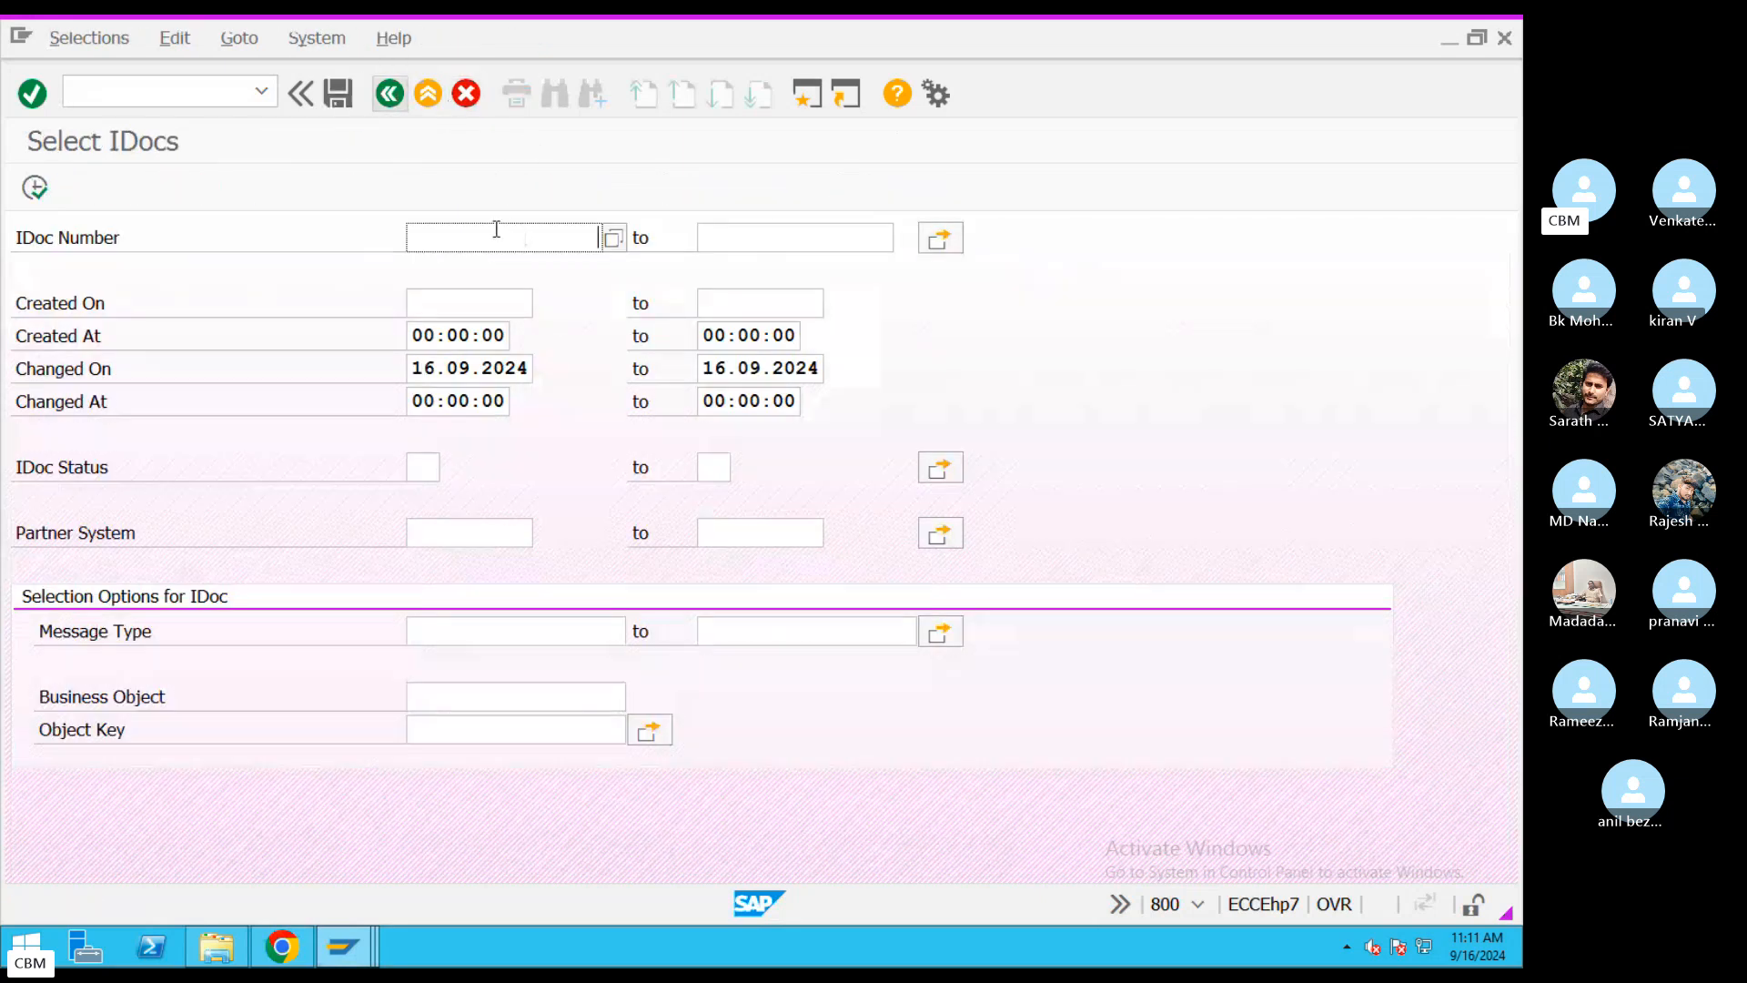
key(ctrl+v)
click(36, 189)
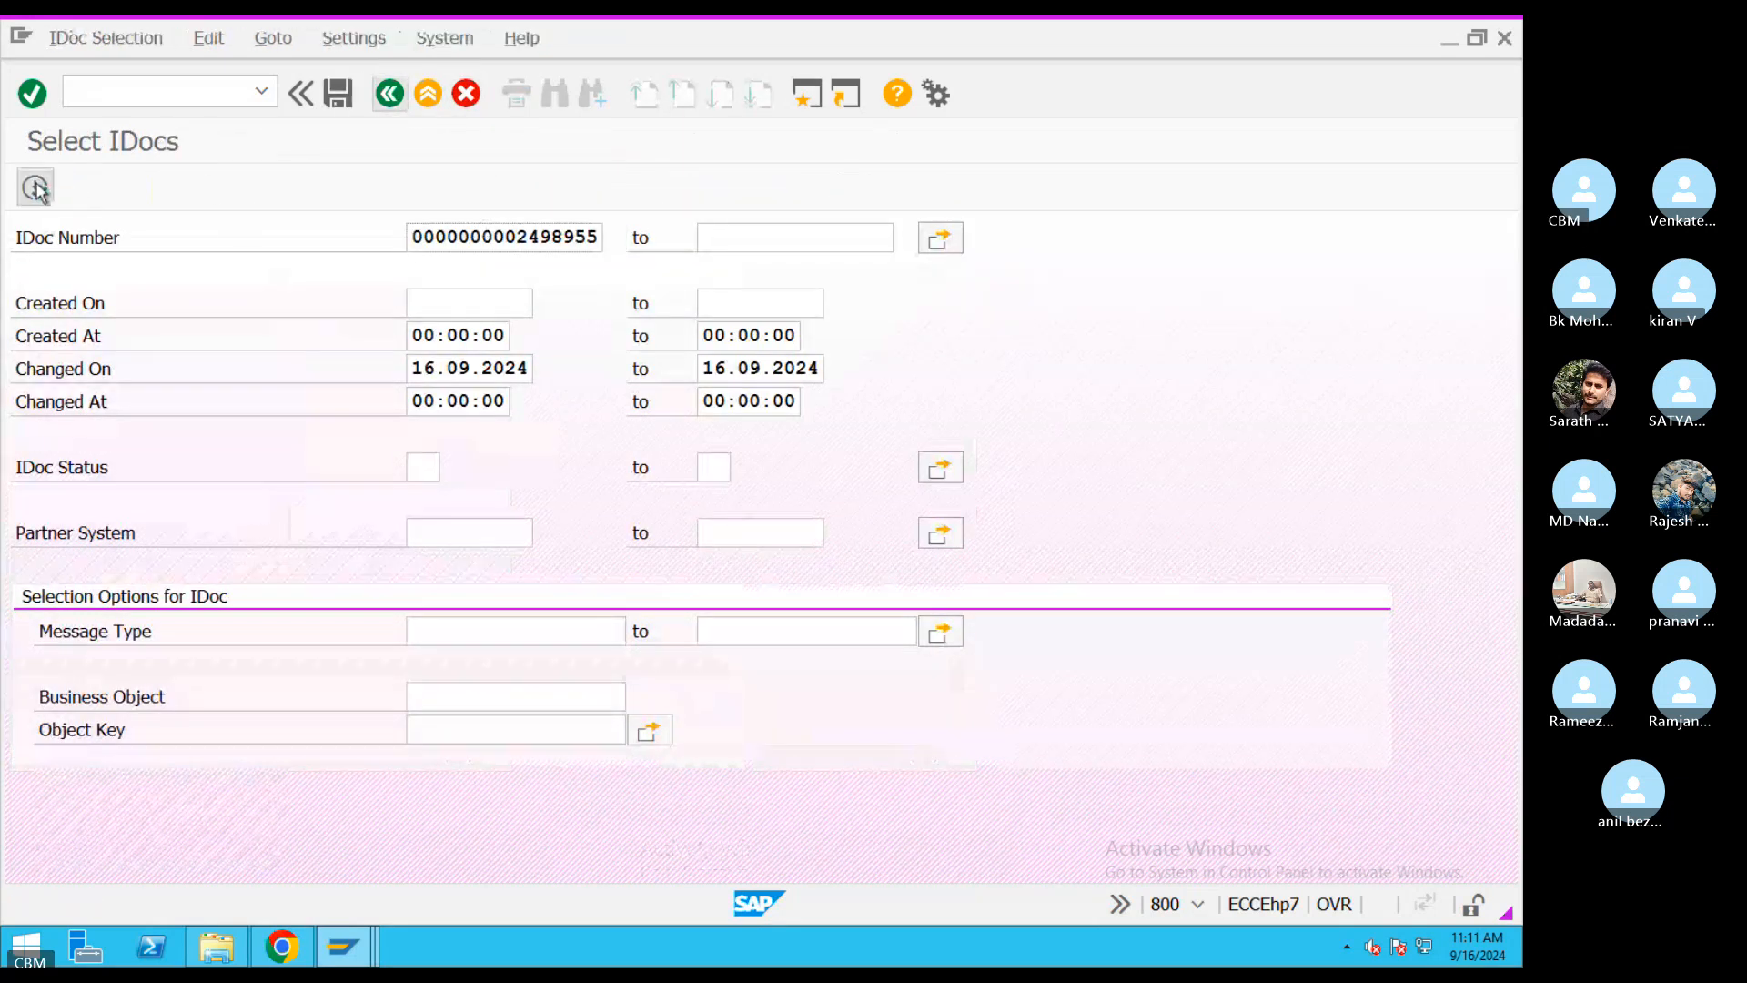
click(28, 342)
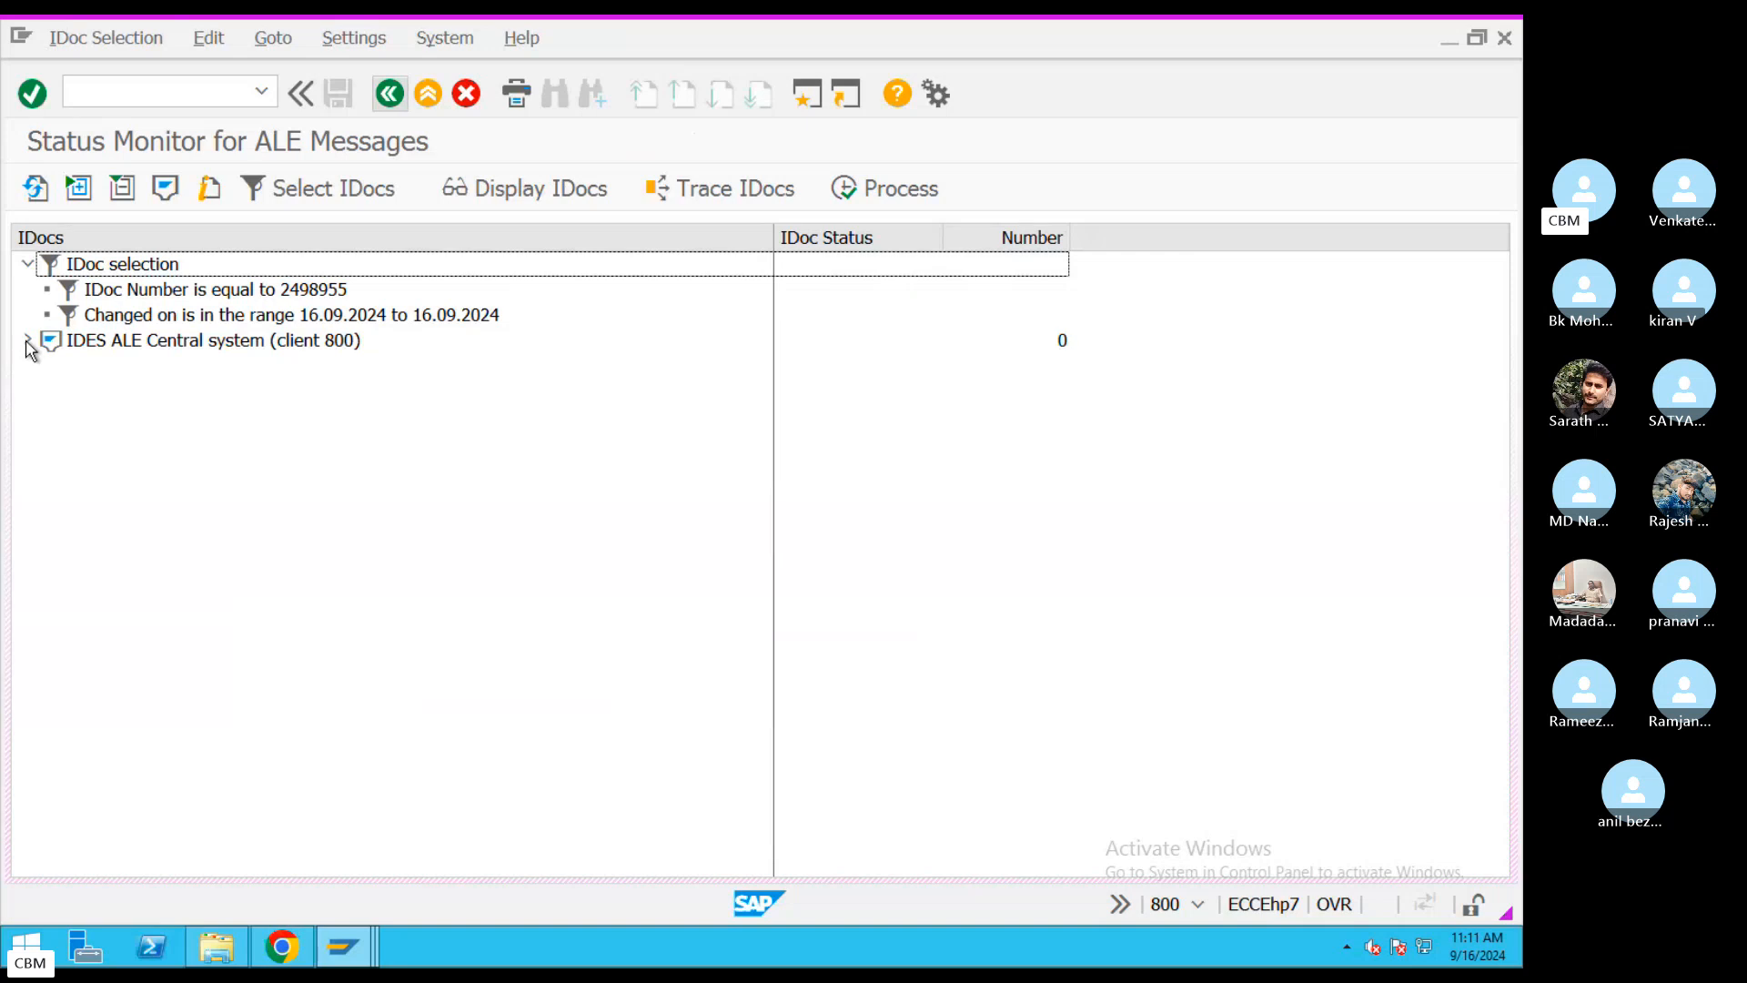
- Clear both changed-on dates from the selection and run it again for IDoc 2498955
click(389, 93)
drag(414, 367, 1151, 382)
key(Delete)
key(Delete)
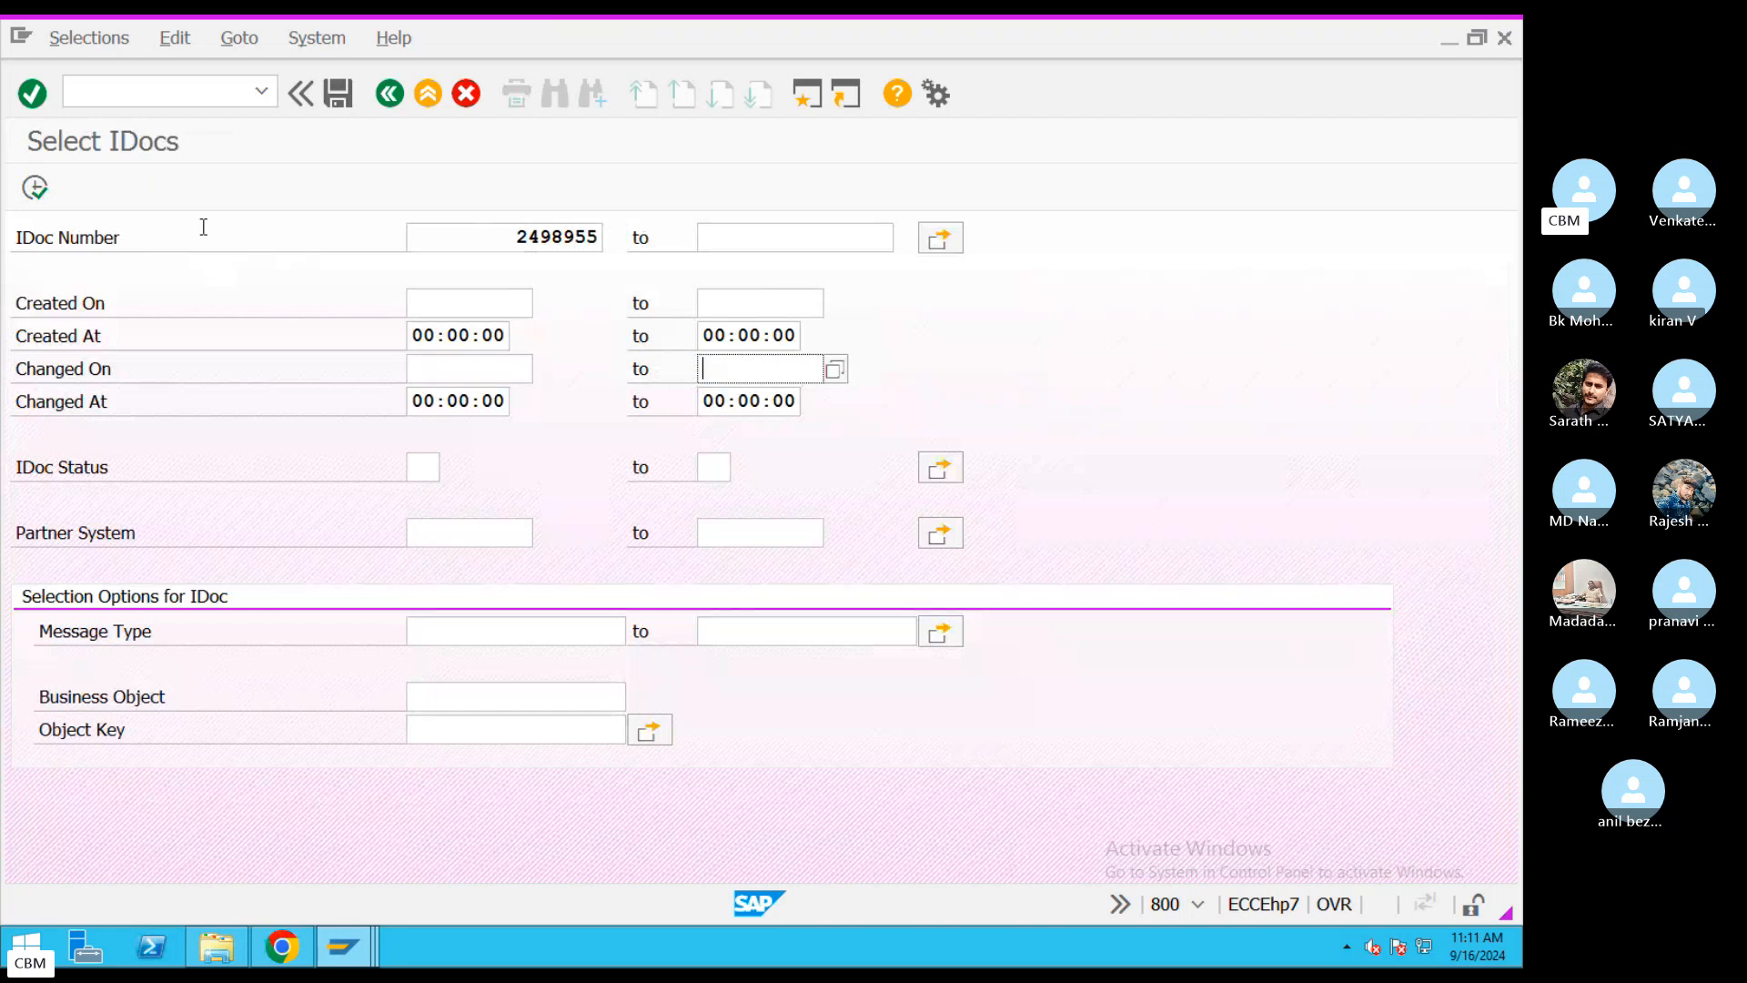
key(F8)
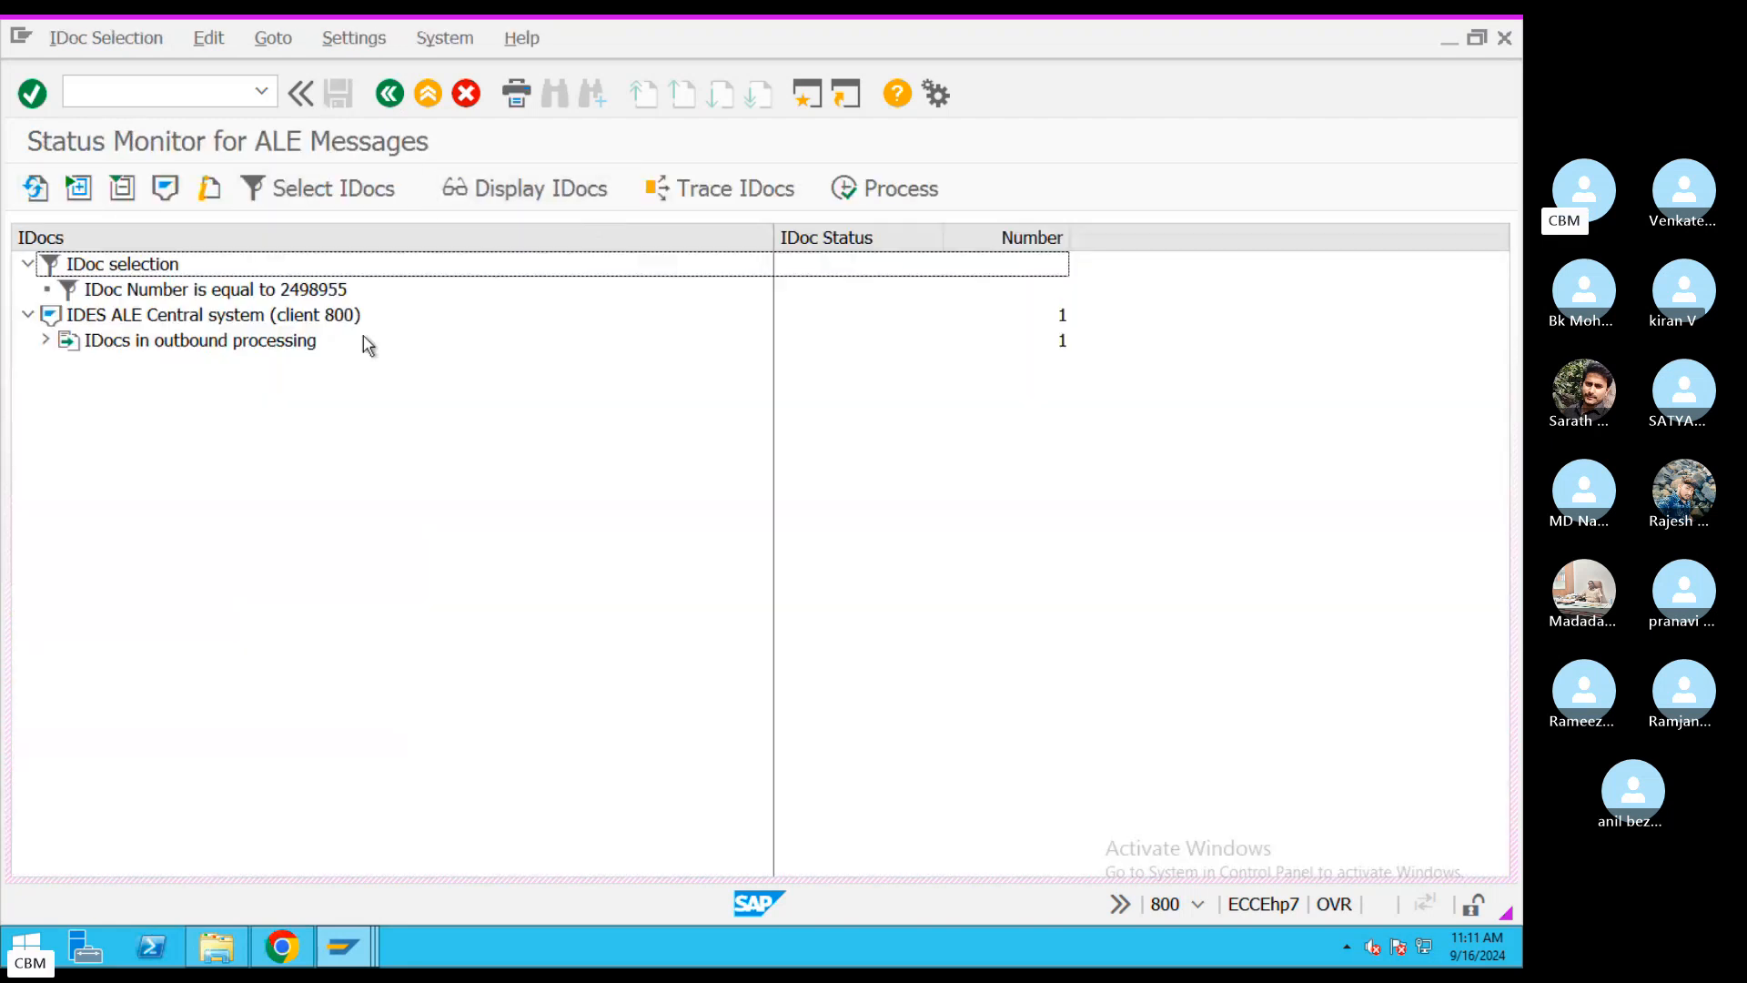
- Expand the outbound IDocs down to message type INVCON under the ALE service error, view its IDoc list and return
click(46, 337)
click(173, 373)
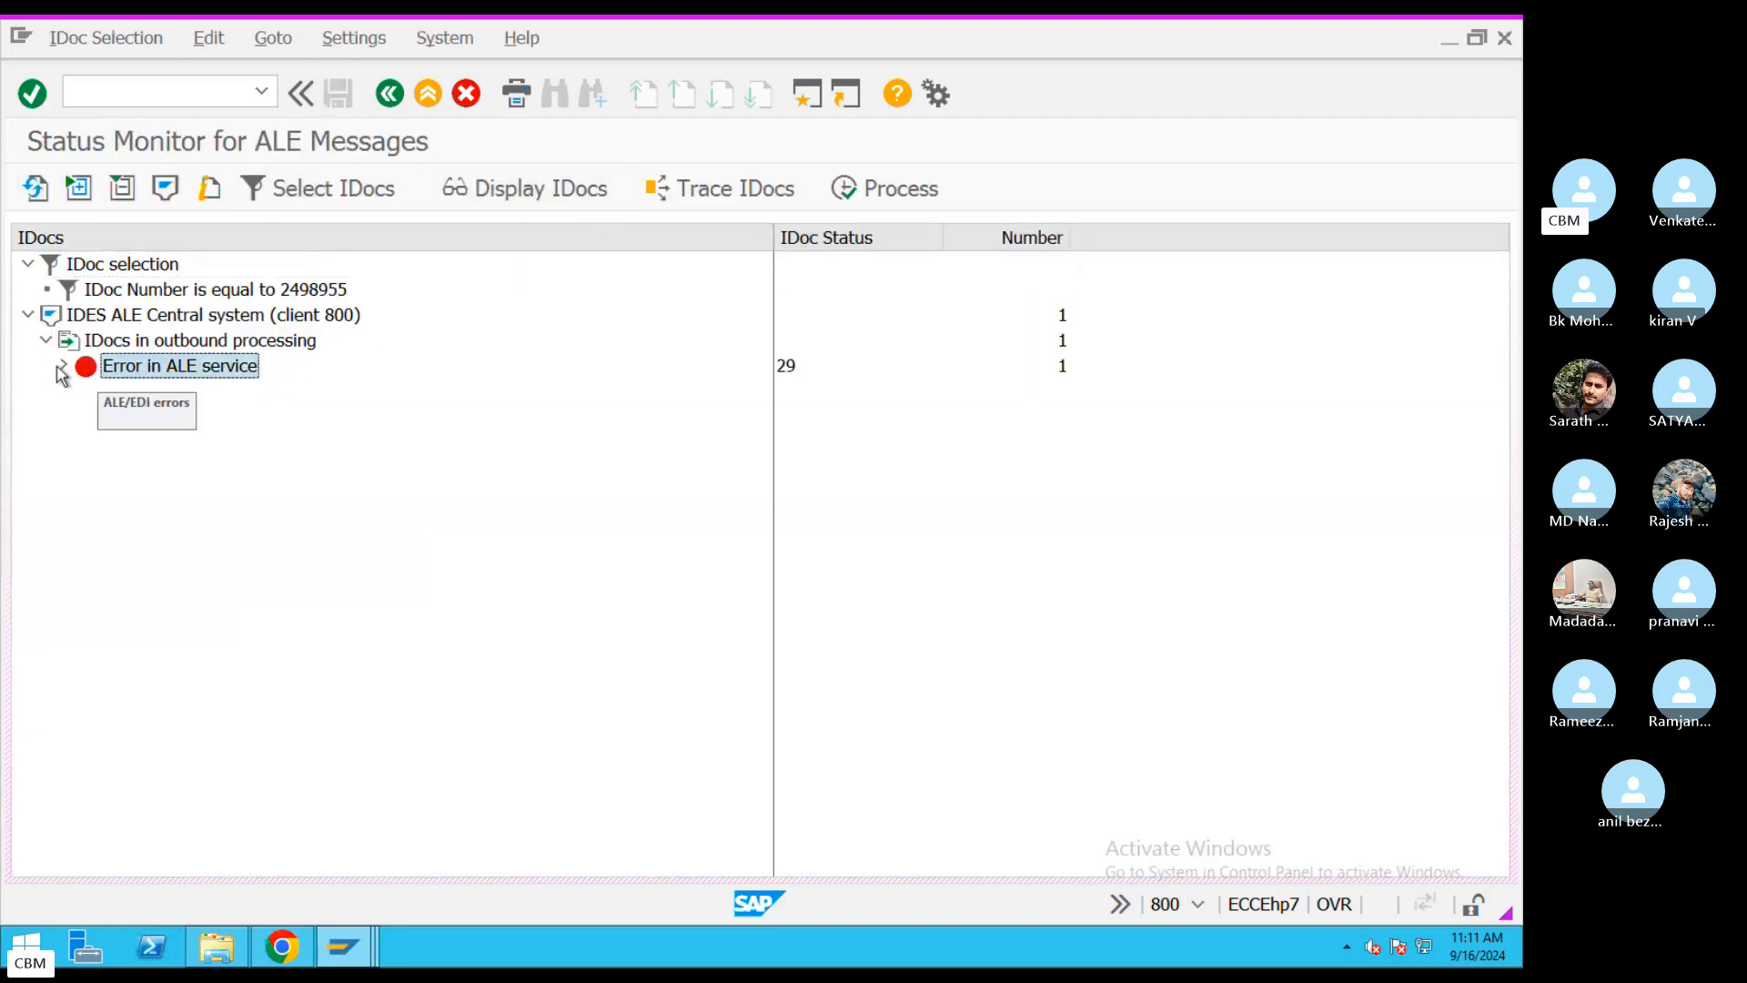
click(64, 365)
click(95, 392)
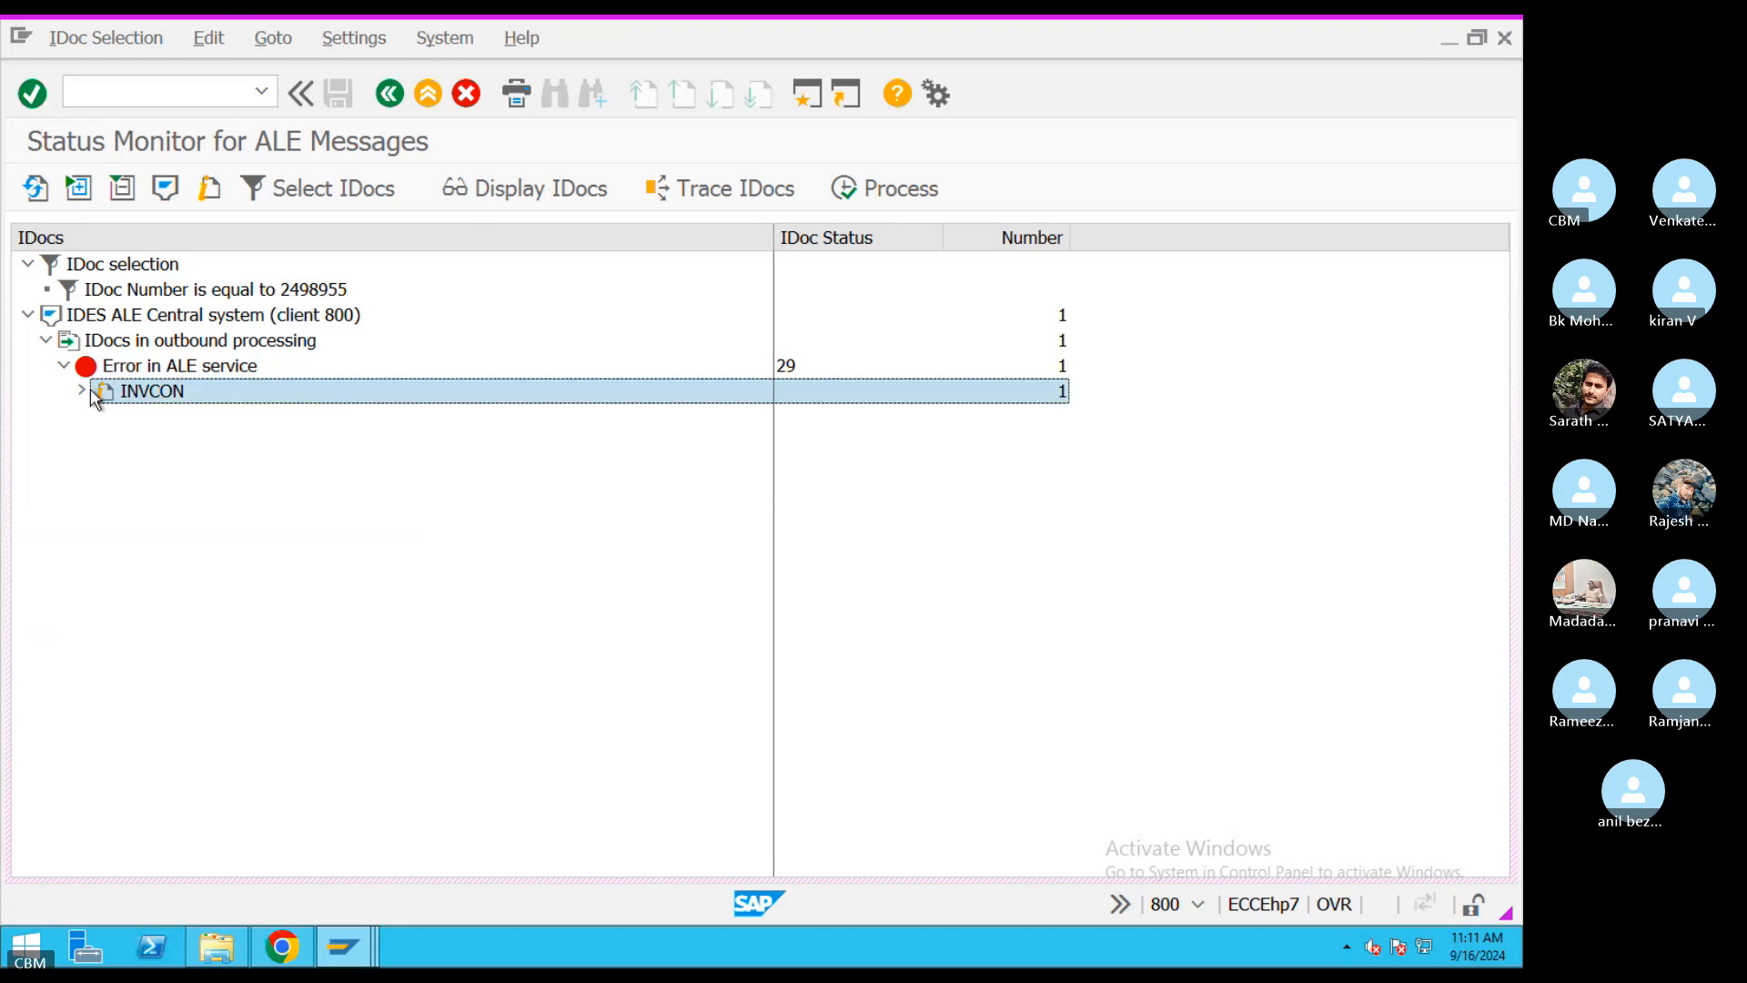
double_click(152, 391)
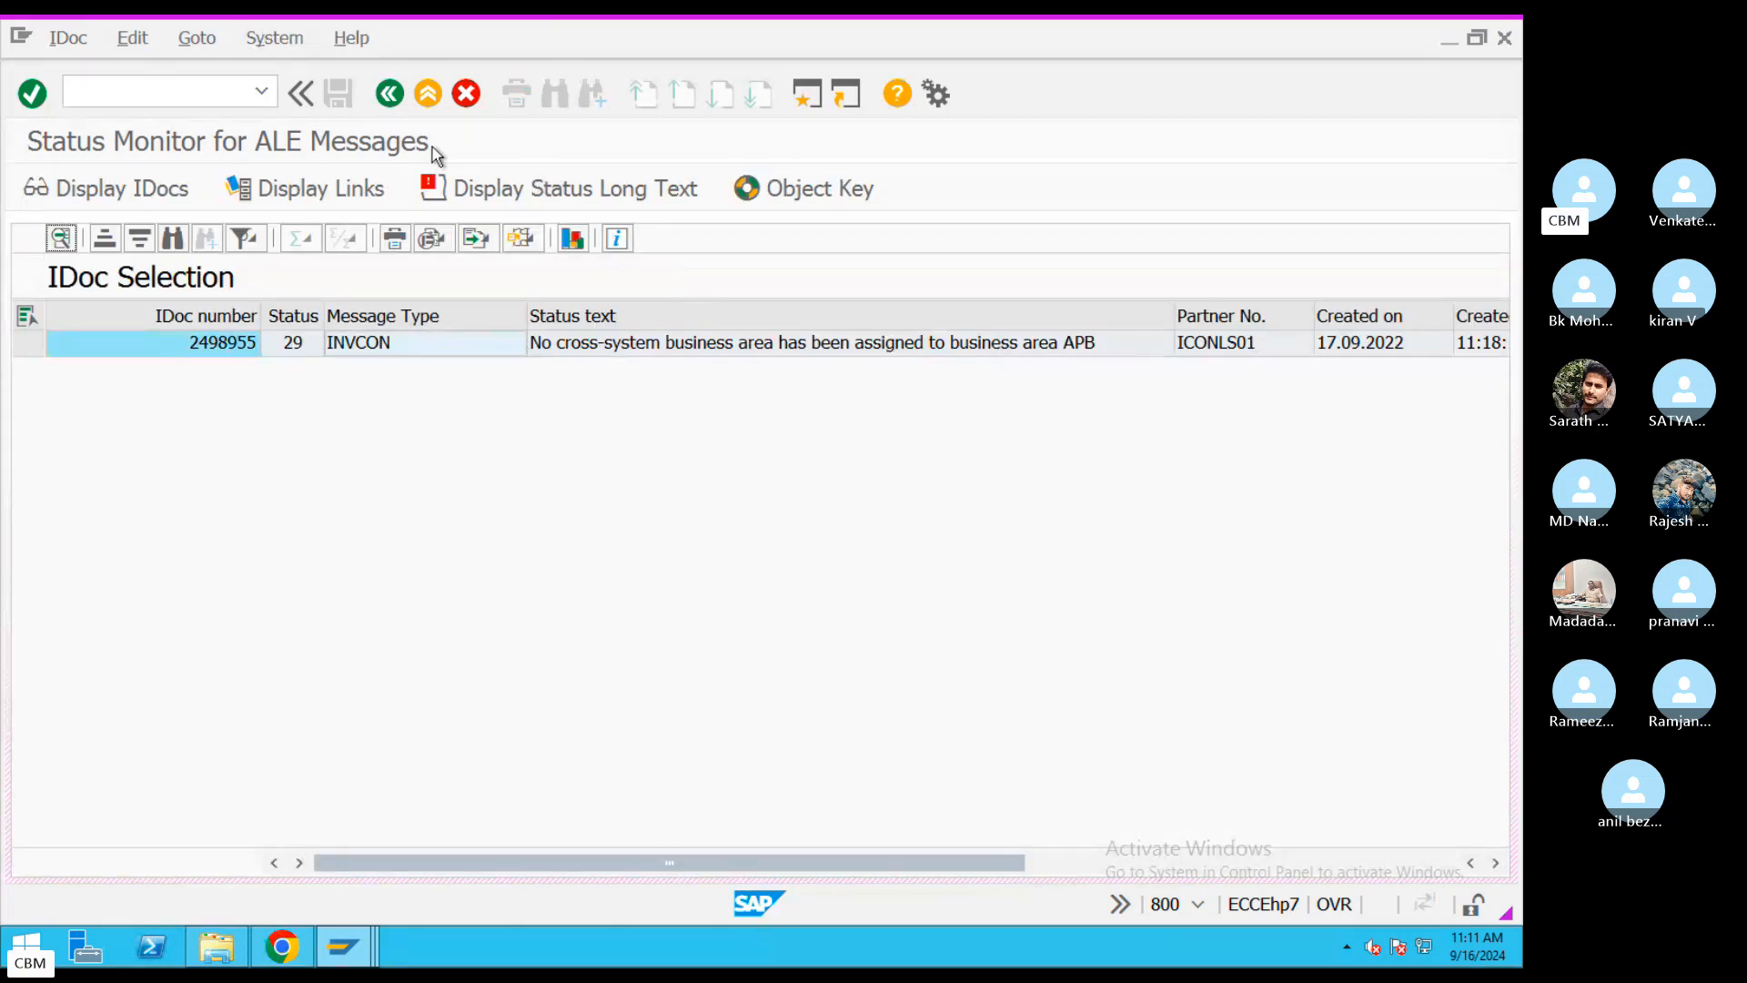
click(389, 93)
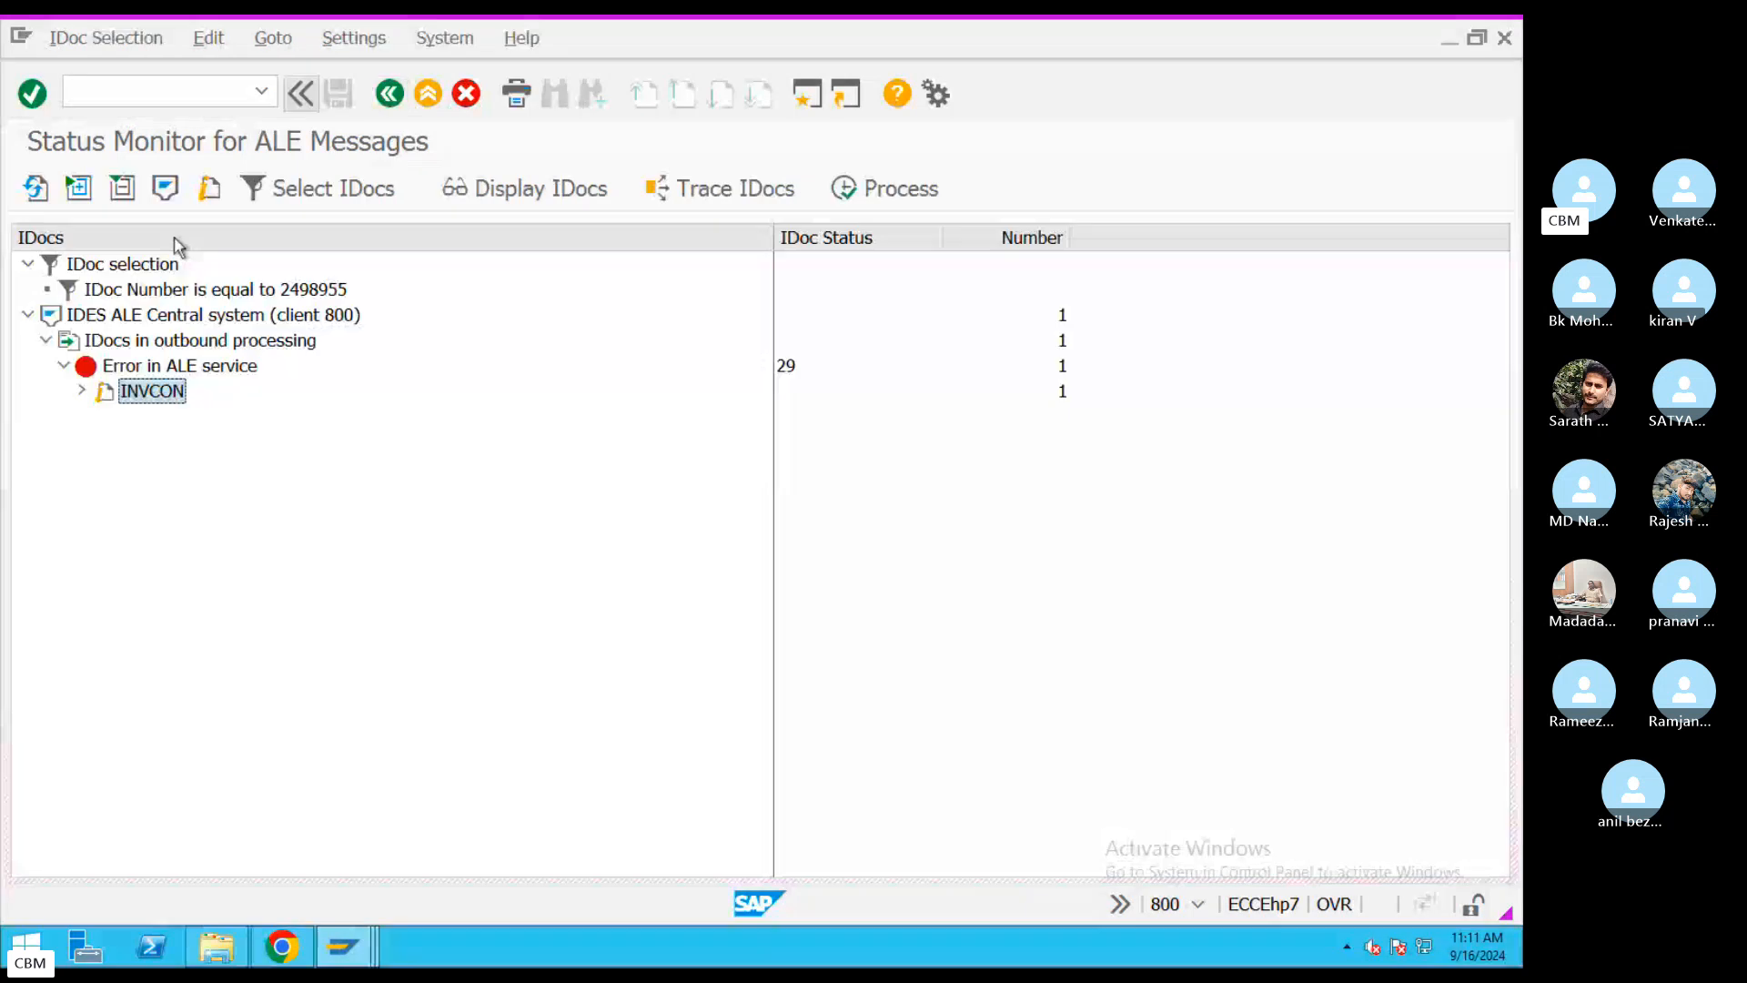
- Reprocess the status 29 IDoc under Error in ALE service and check the processing result
click(121, 368)
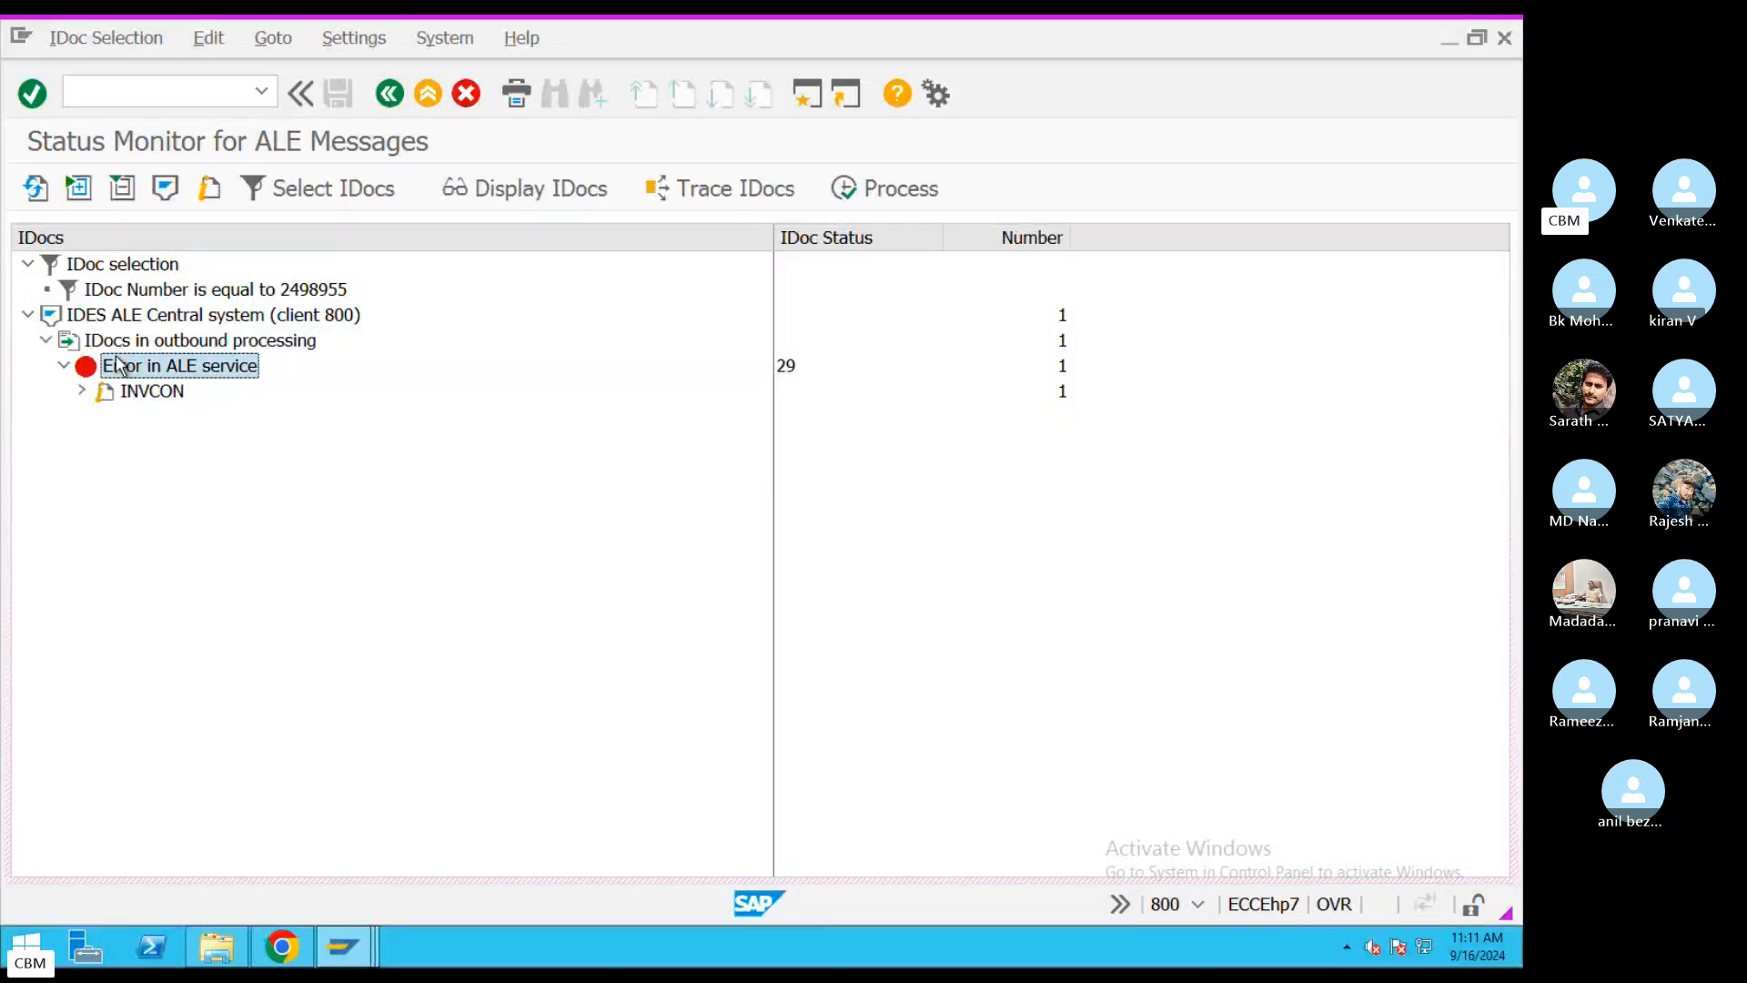
click(844, 189)
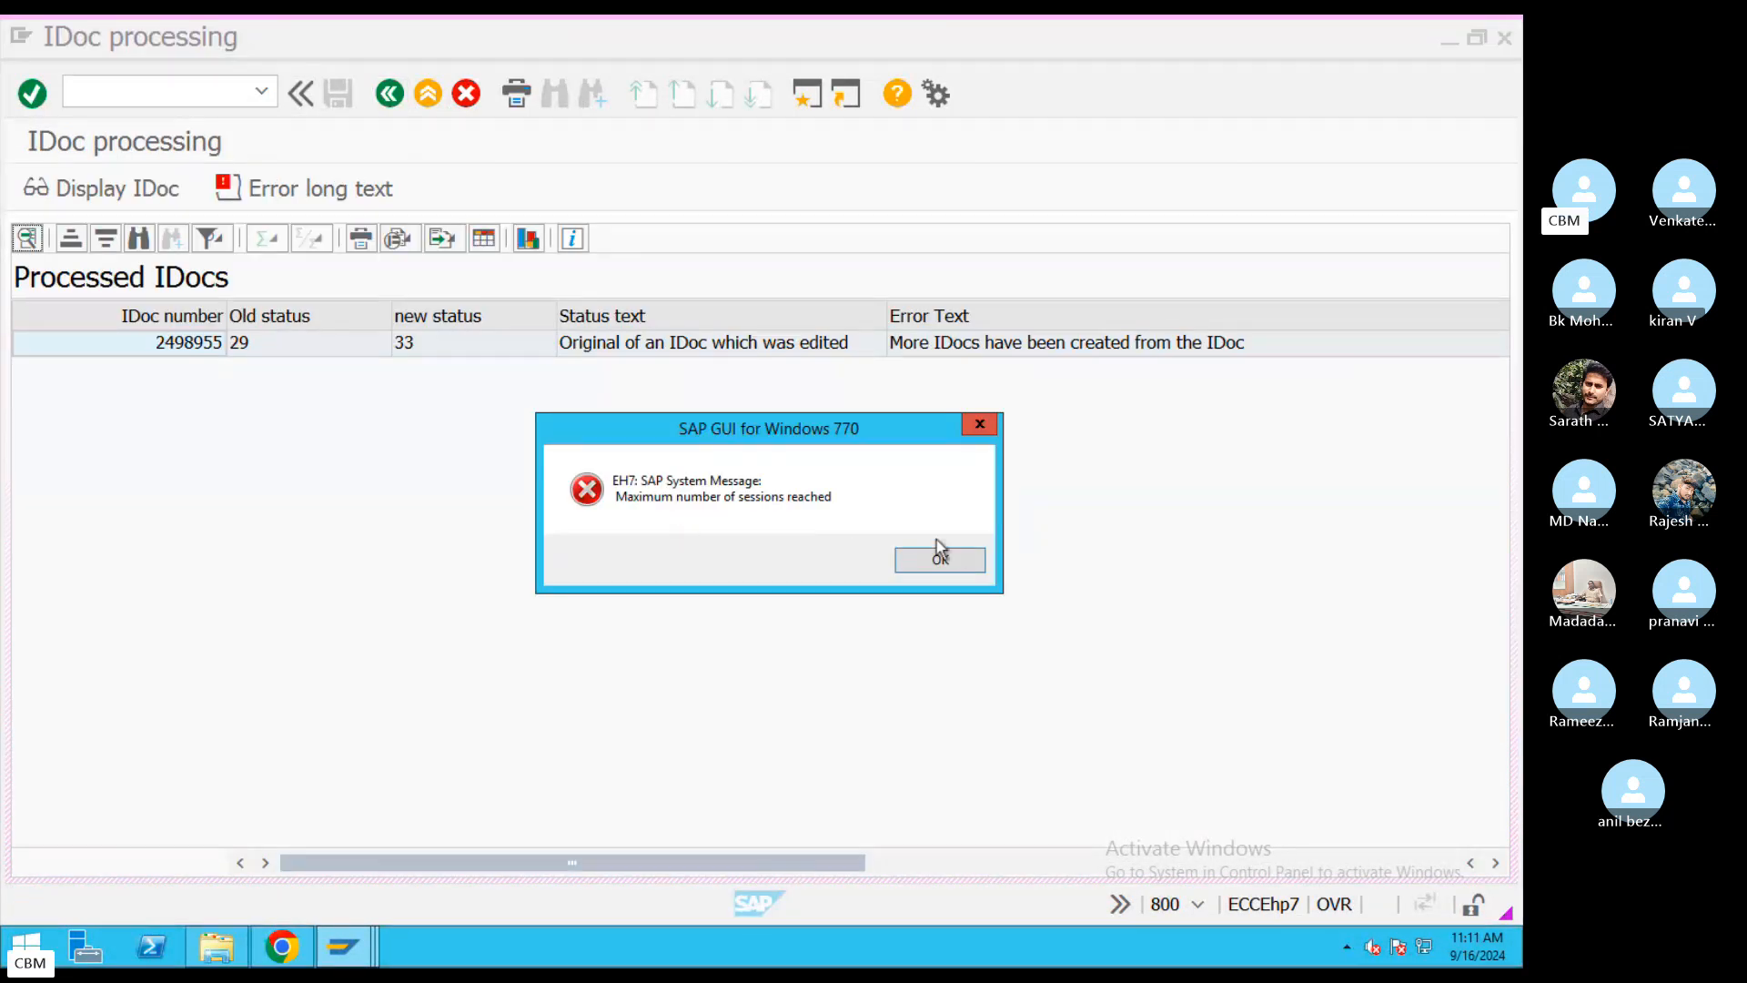
click(942, 562)
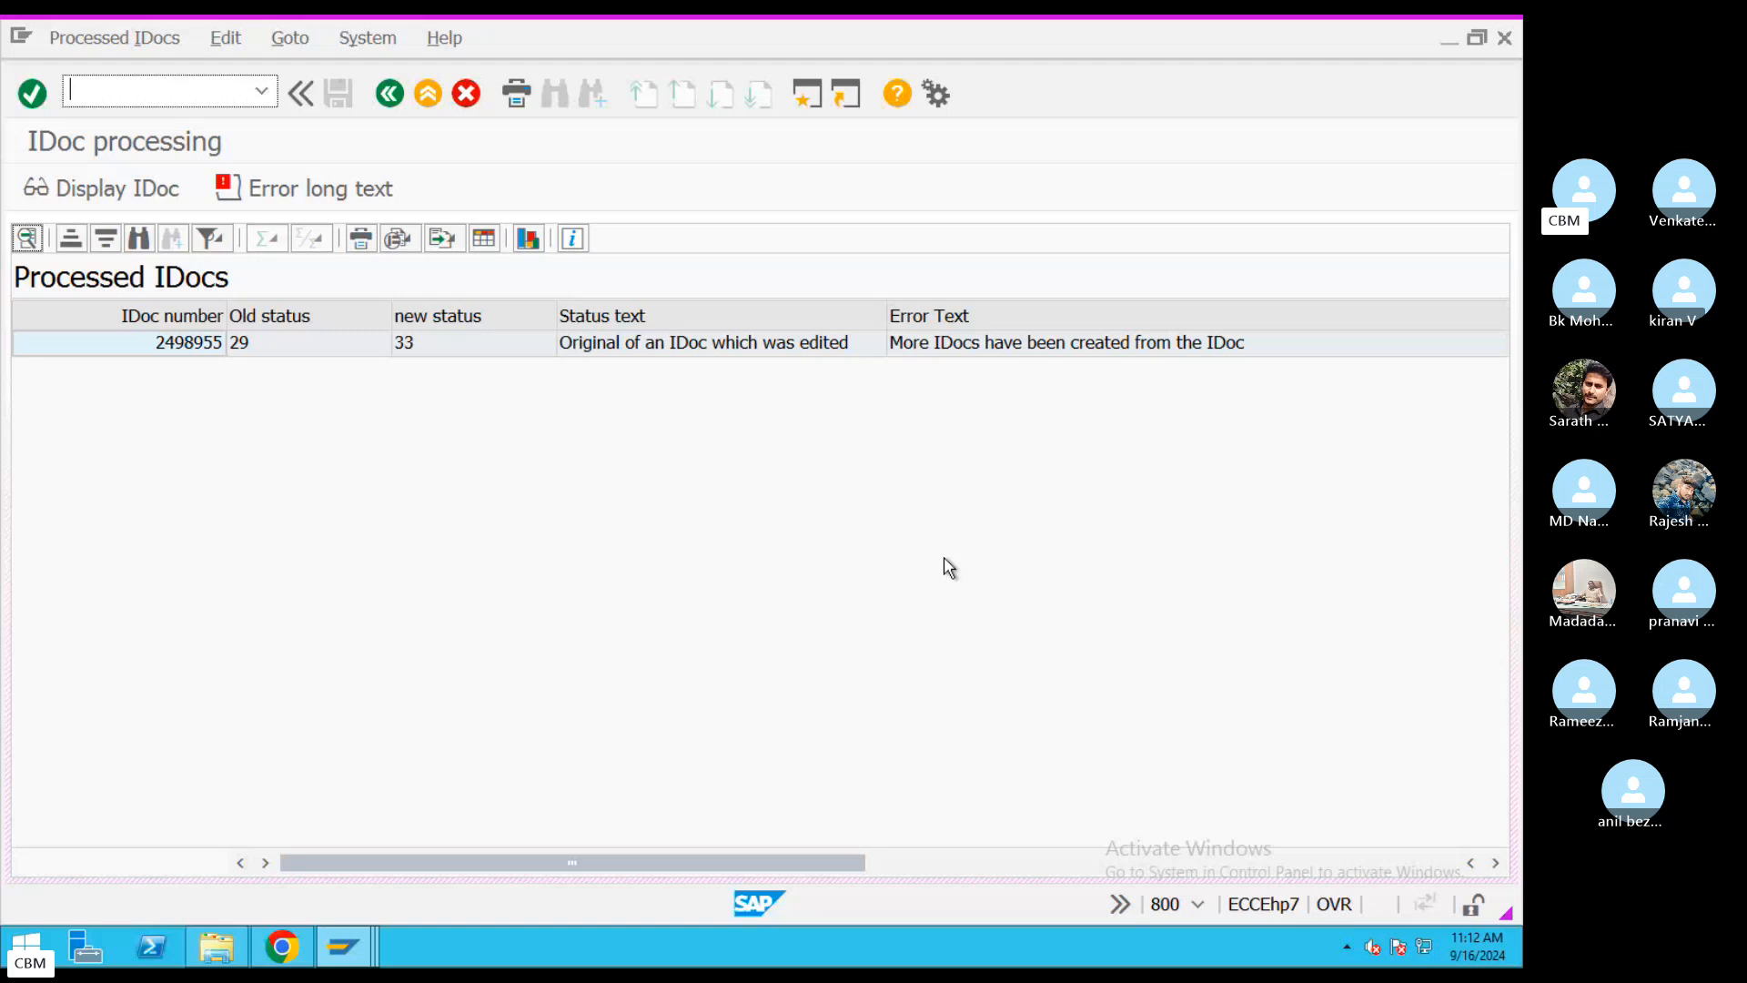
click(1006, 347)
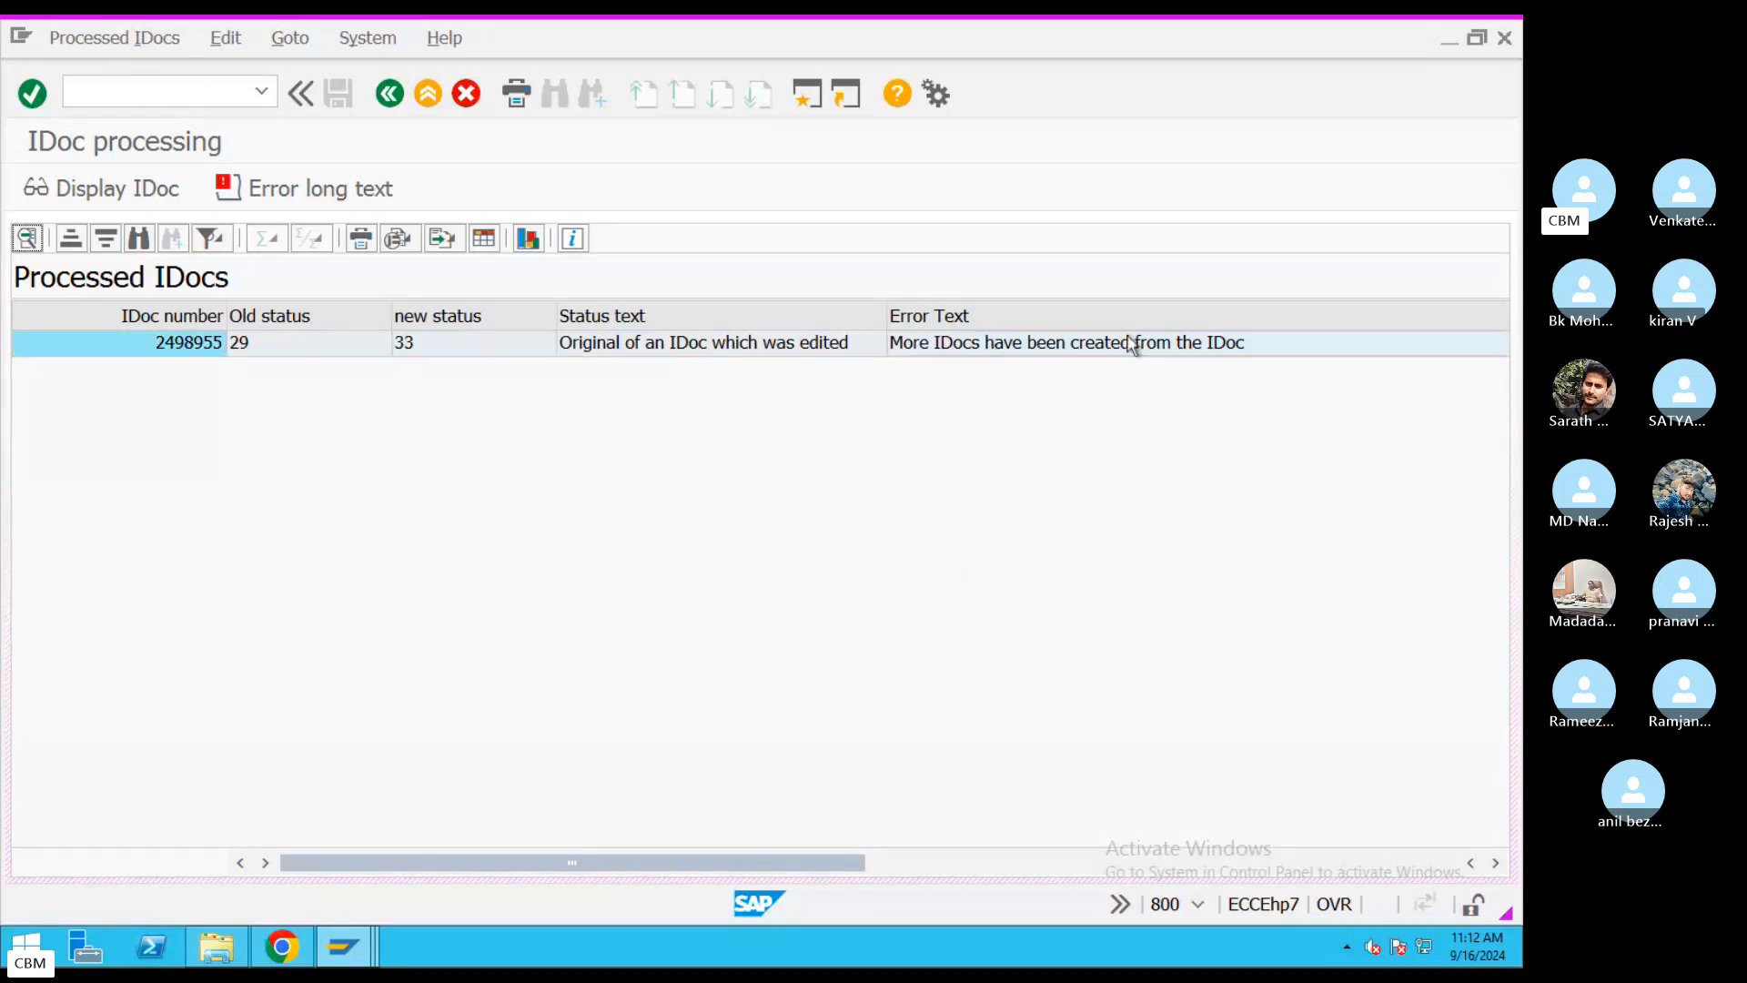
- Leave the ALE status monitor for the start screen and run transaction WE02
click(390, 93)
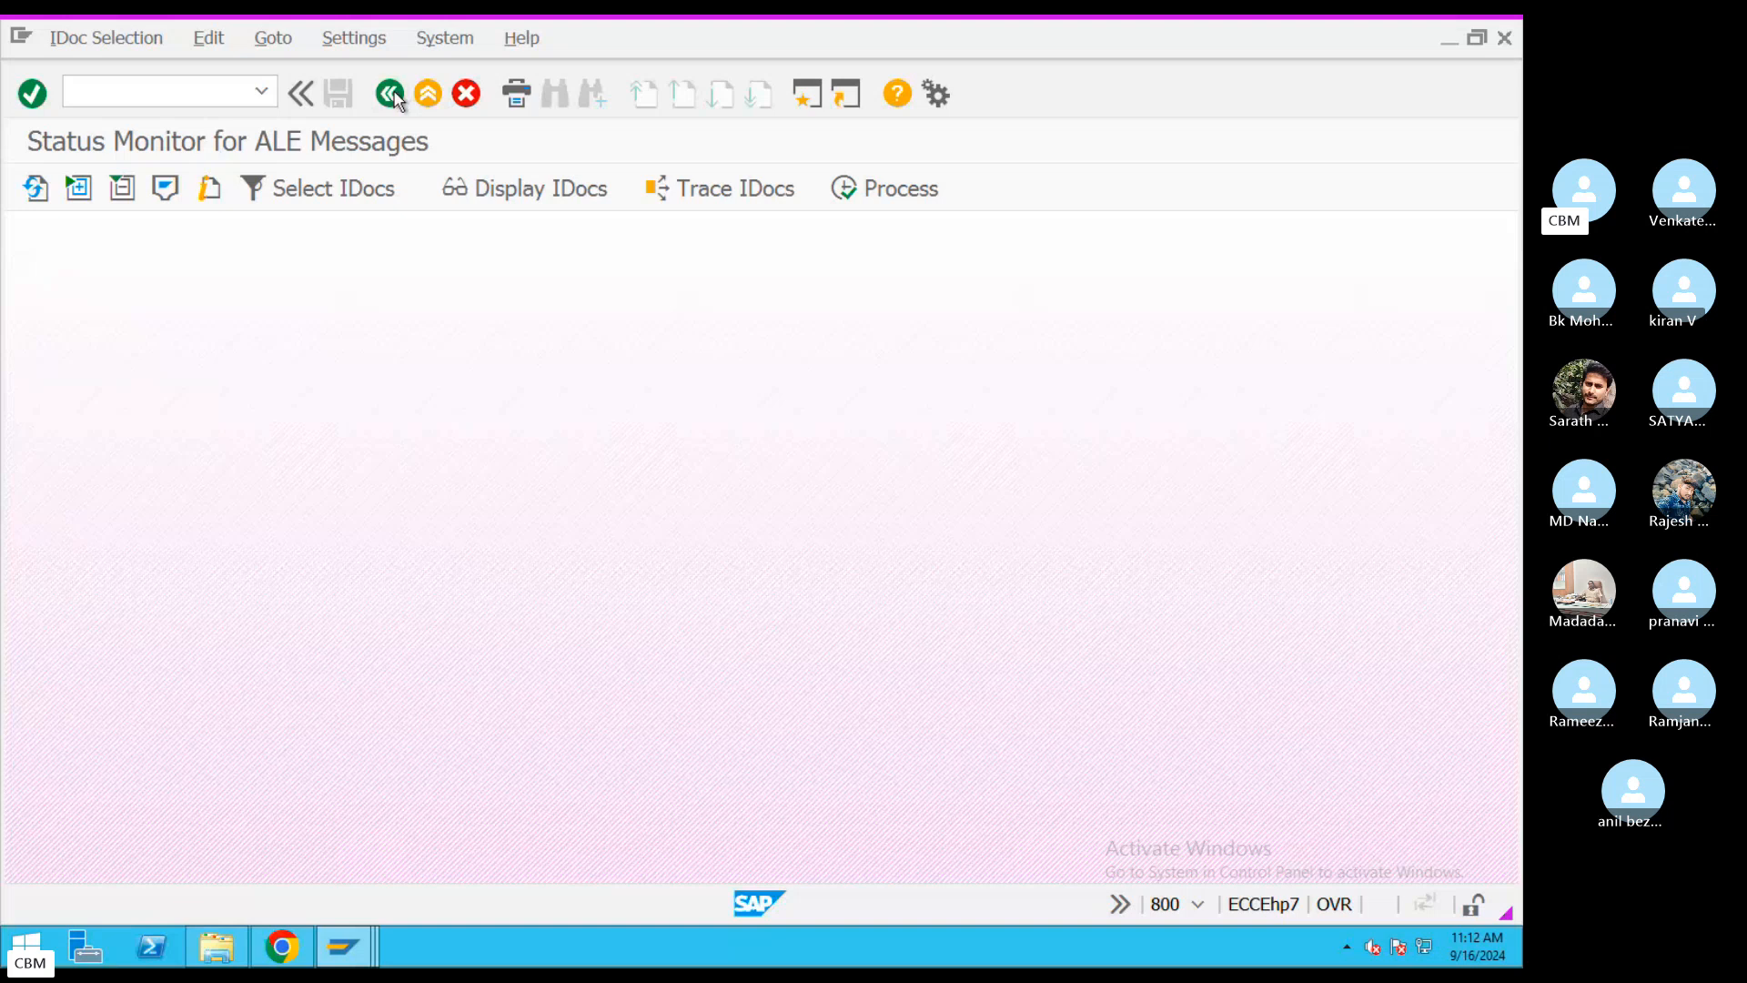
click(393, 95)
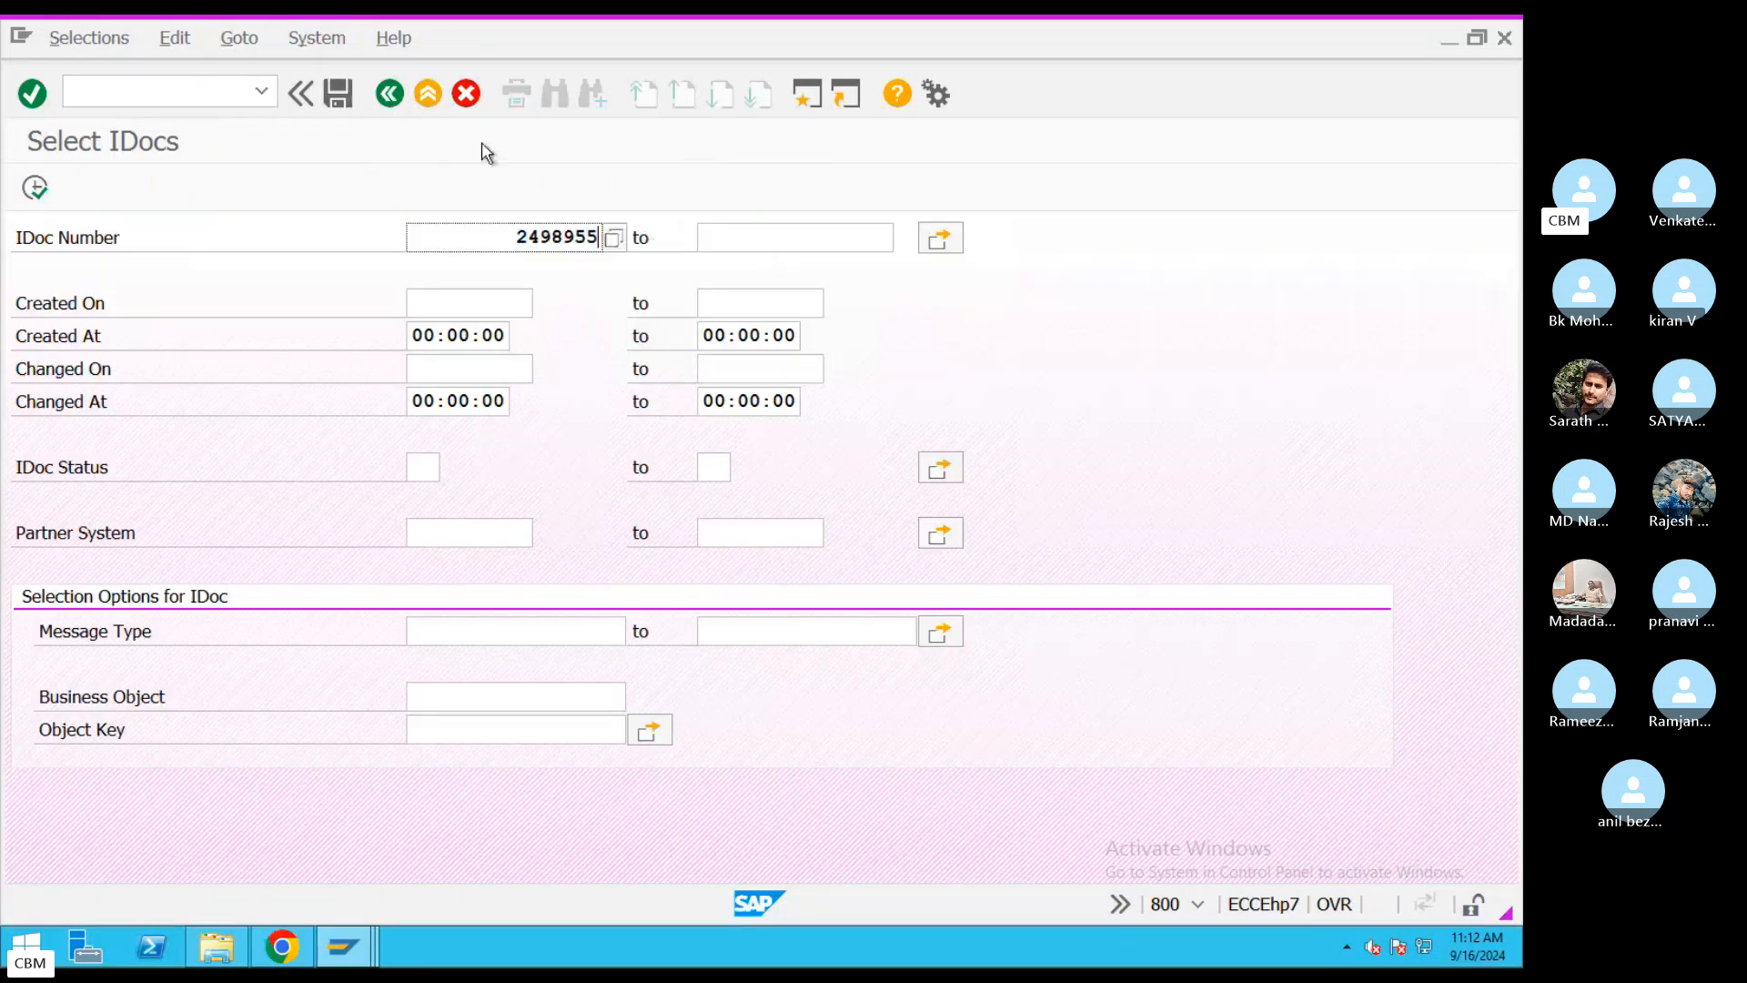
click(441, 94)
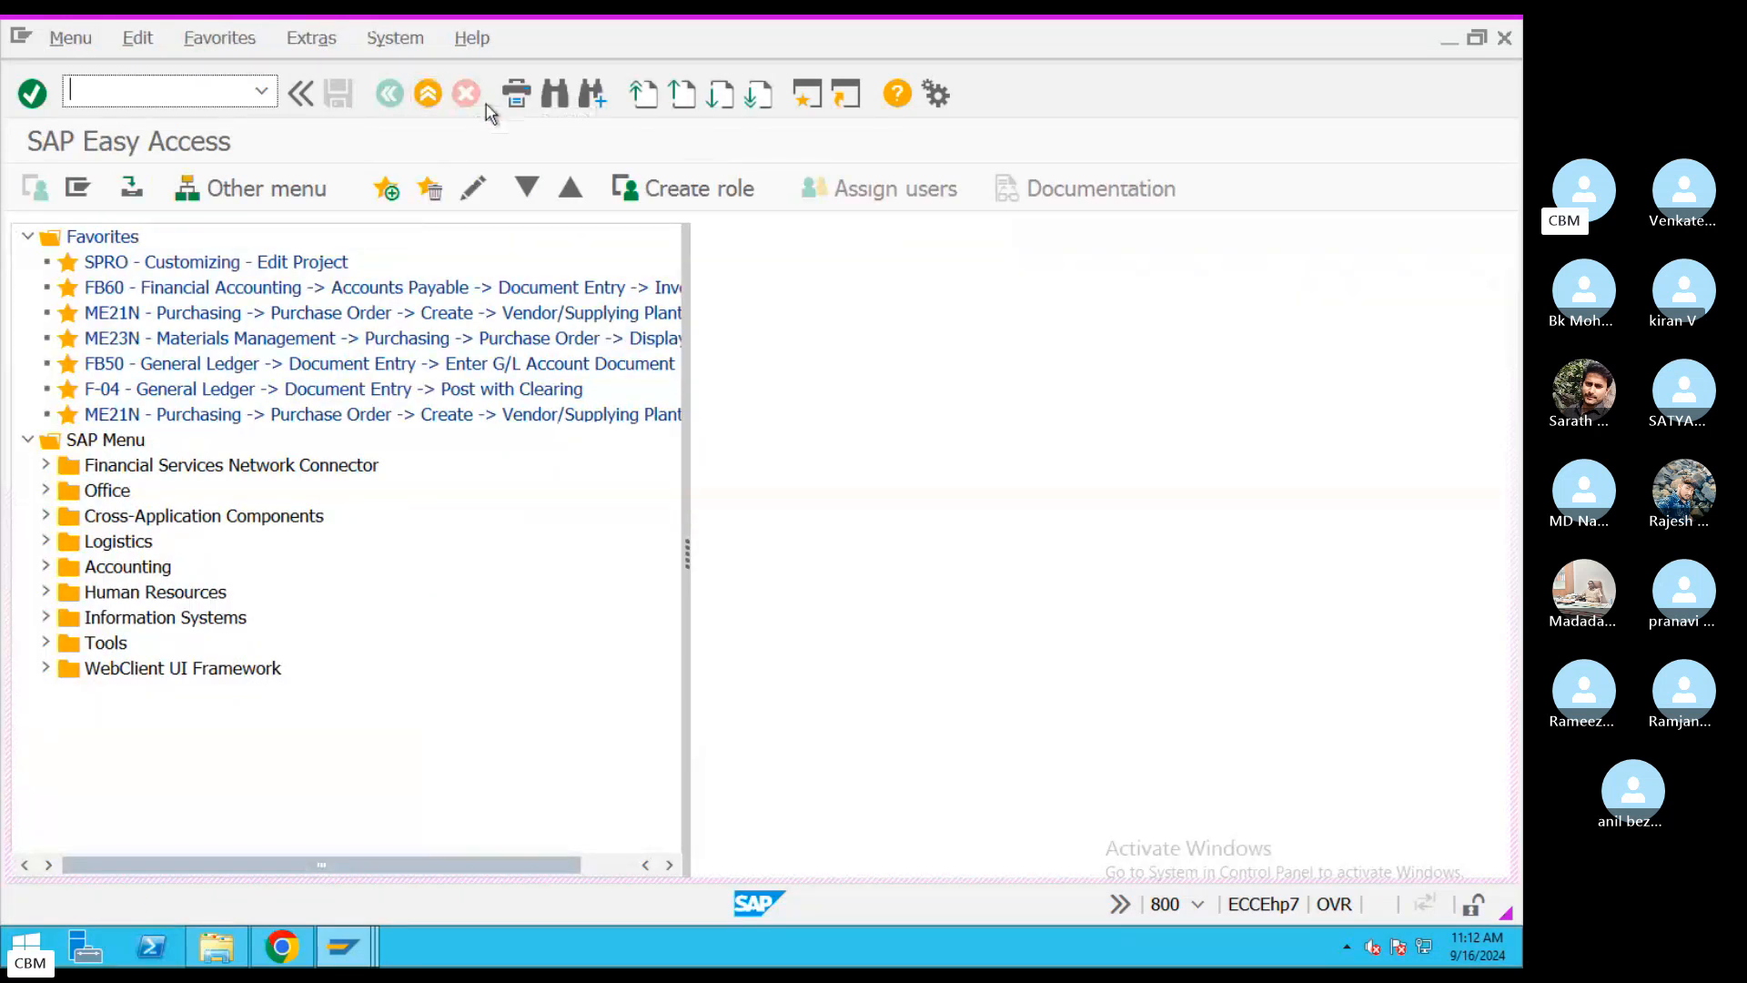
text(WE02)
key(Return)
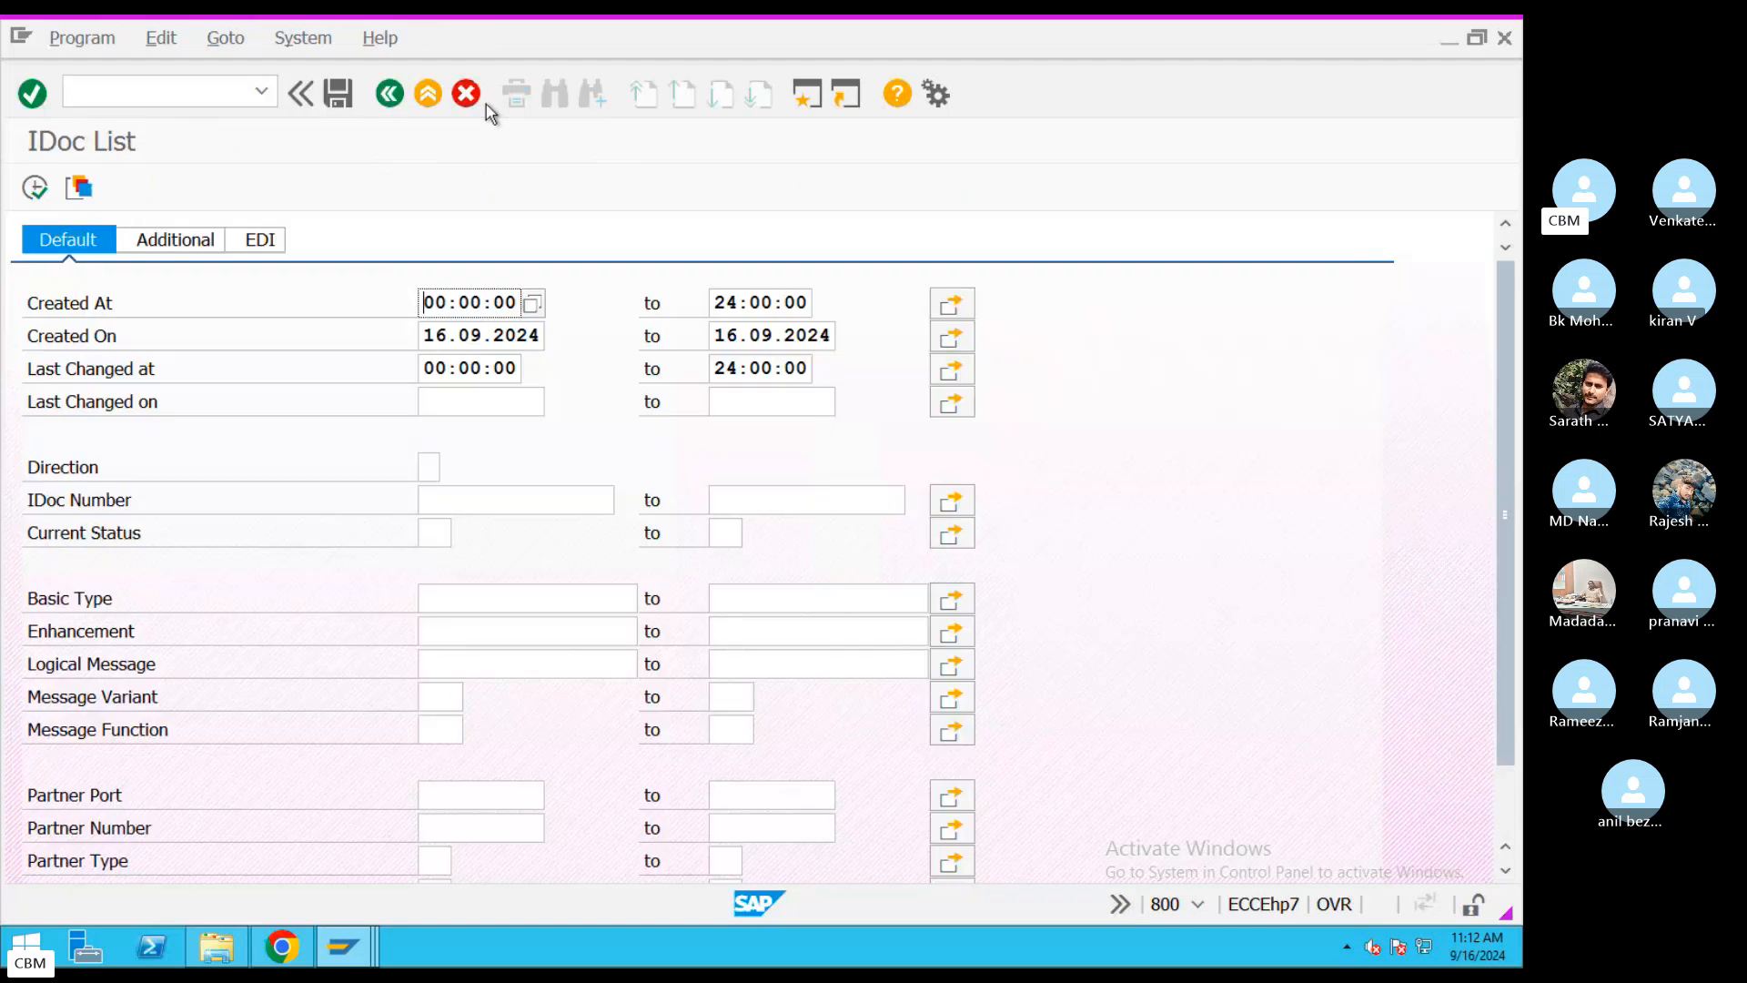
- Display IDoc 2498955 by entering its number, clearing both created-on dates and running the IDoc list selection
click(452, 495)
text(2498955)
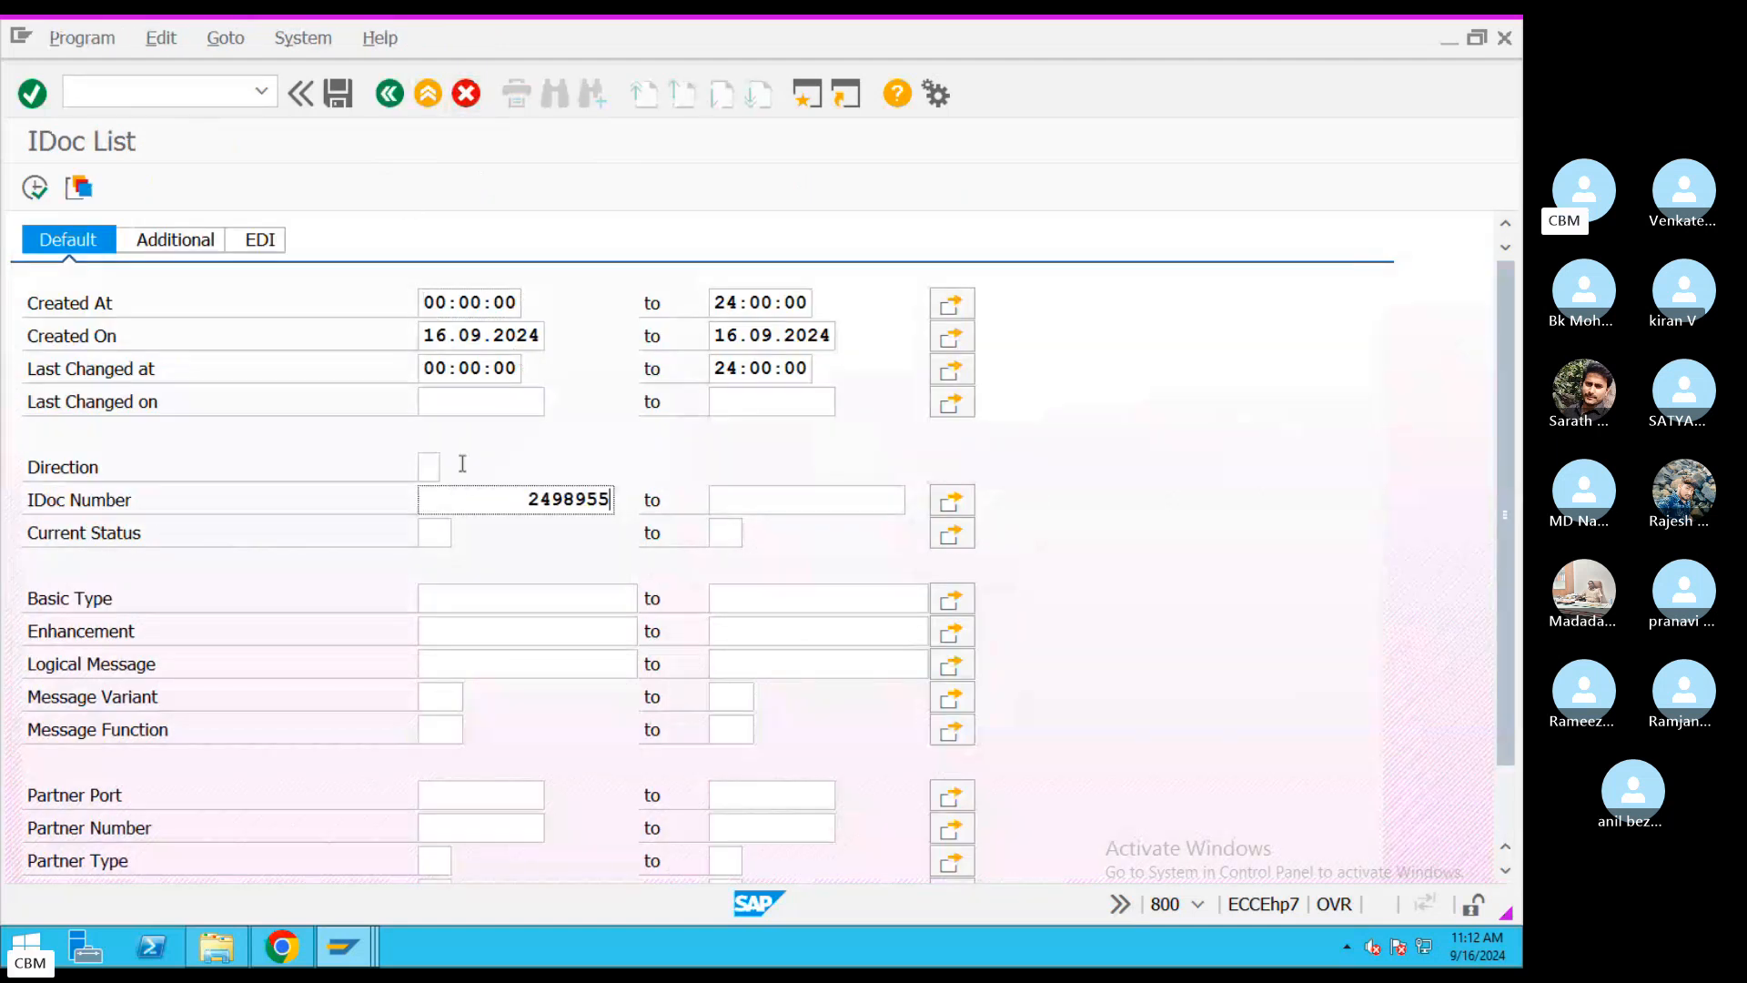
drag(433, 341, 830, 335)
key(Delete)
click(720, 335)
key(Delete)
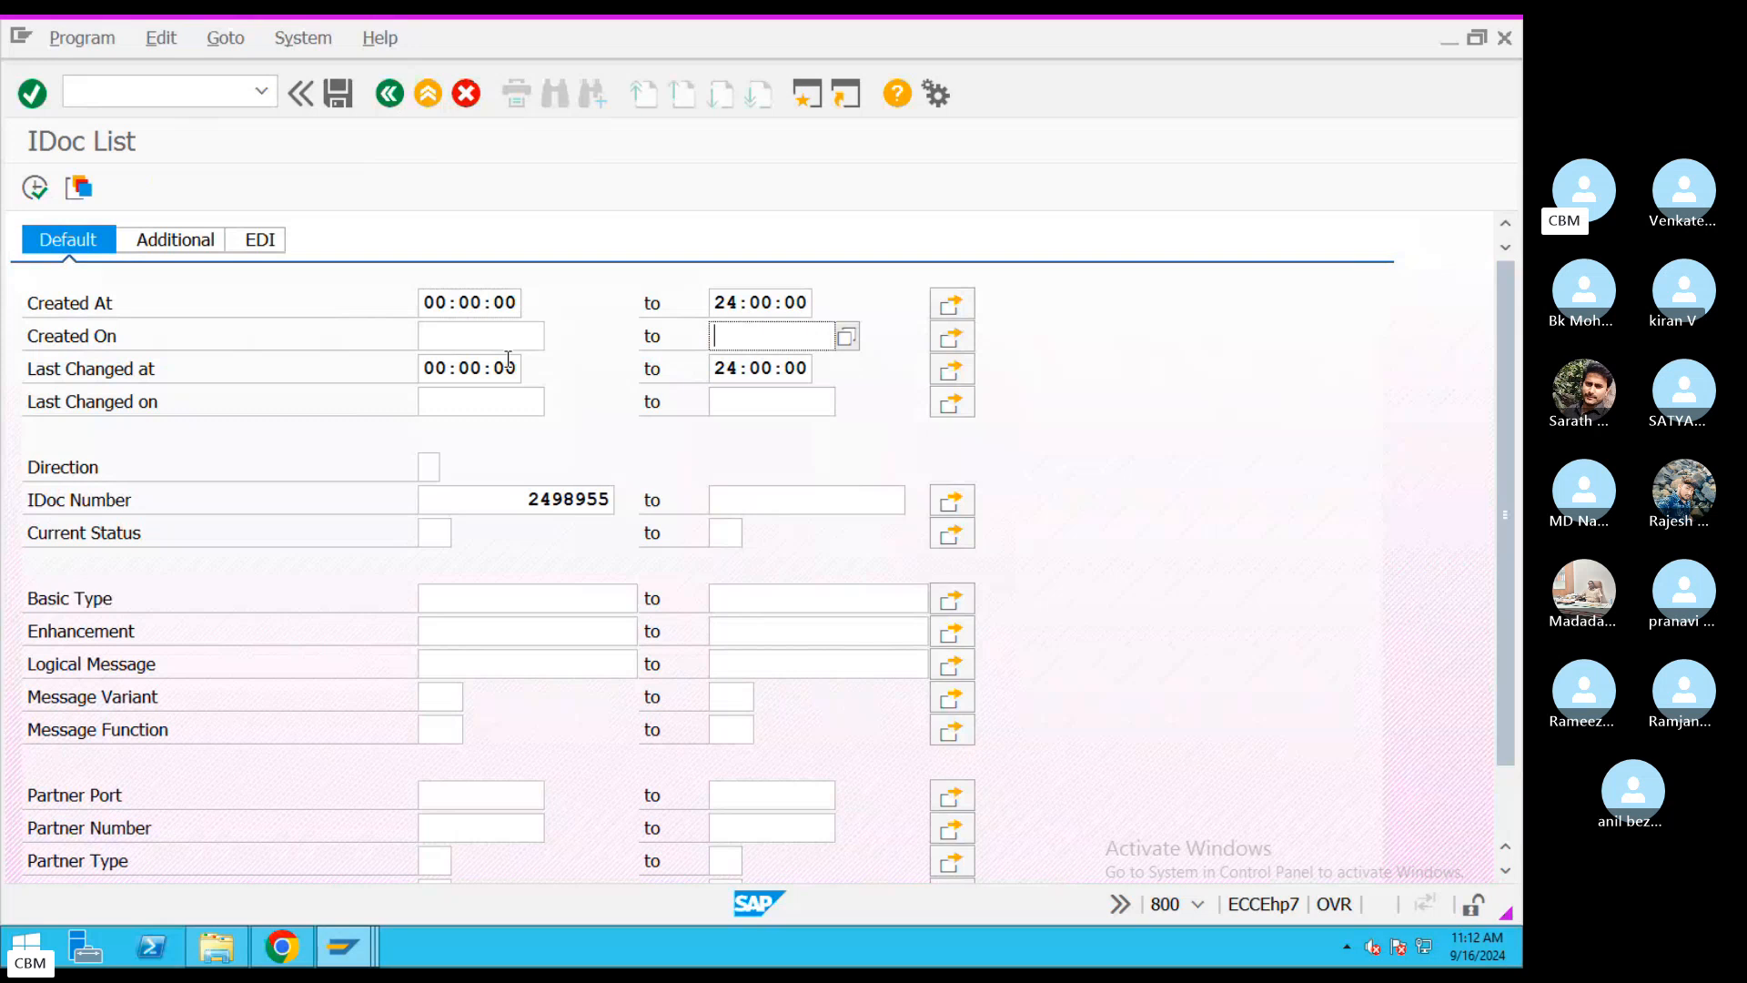
click(37, 202)
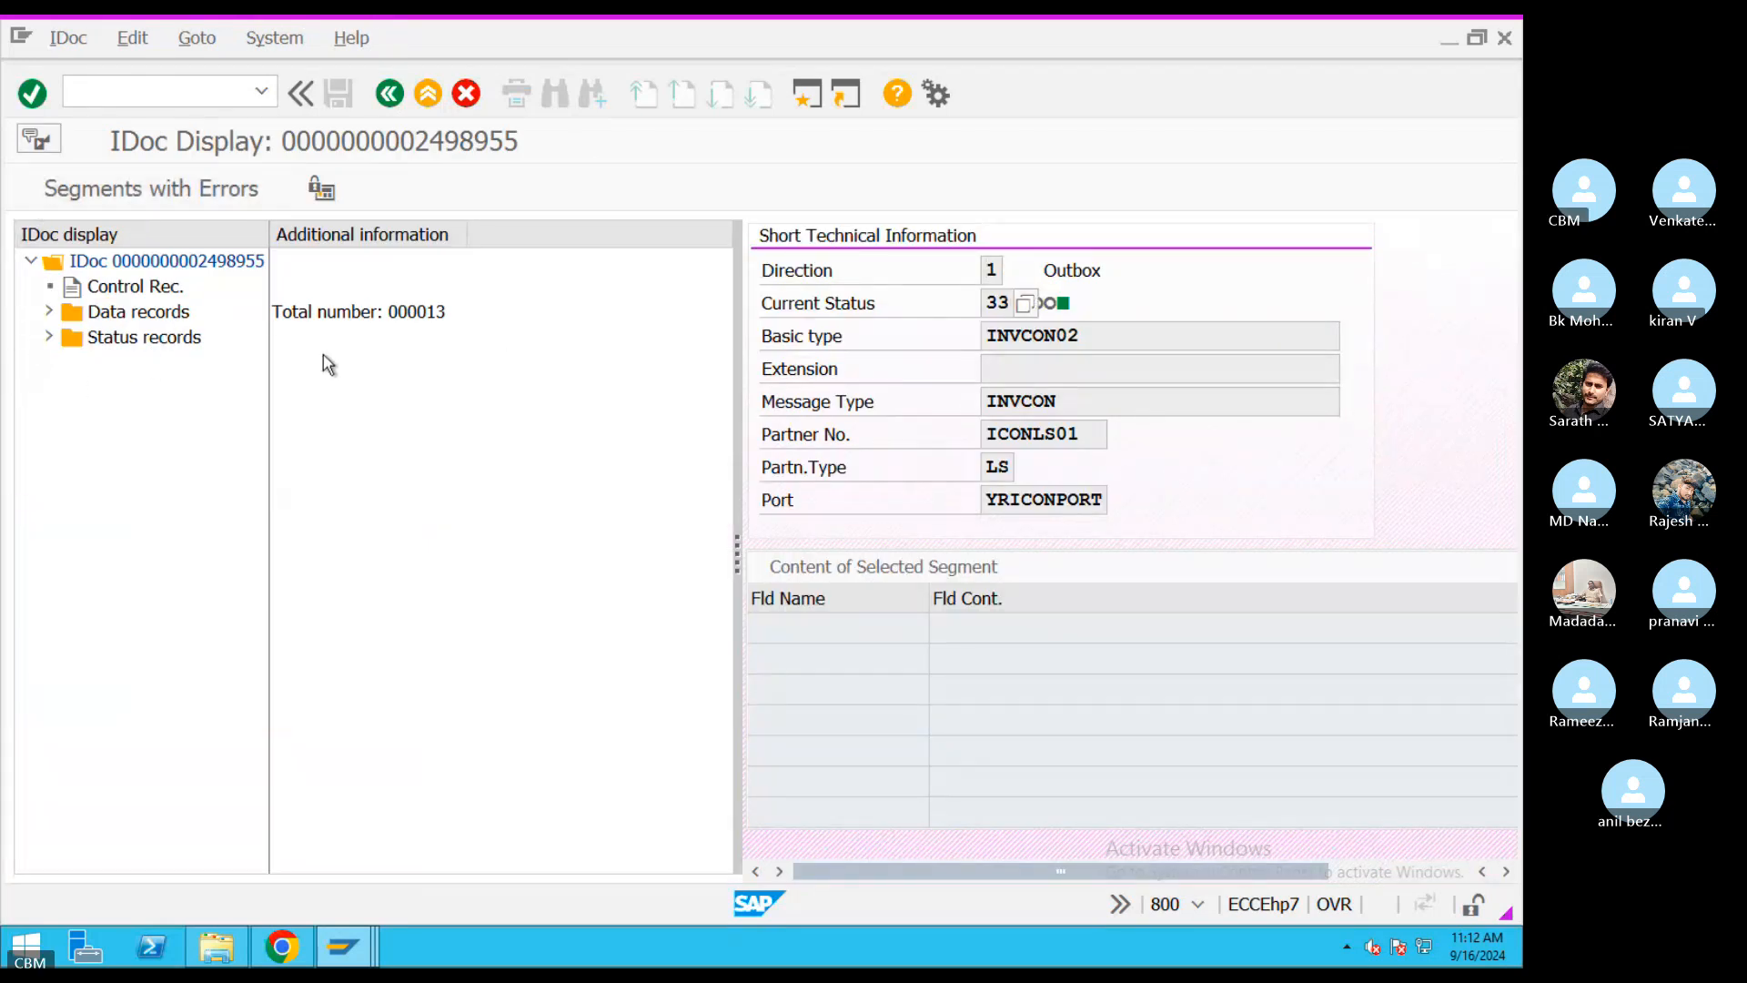
- Examine the IDoc's status records and the data segments E1CMCCO, E1ICSL0 and E1ICHD0, and open its control record
drag(1128, 334, 838, 377)
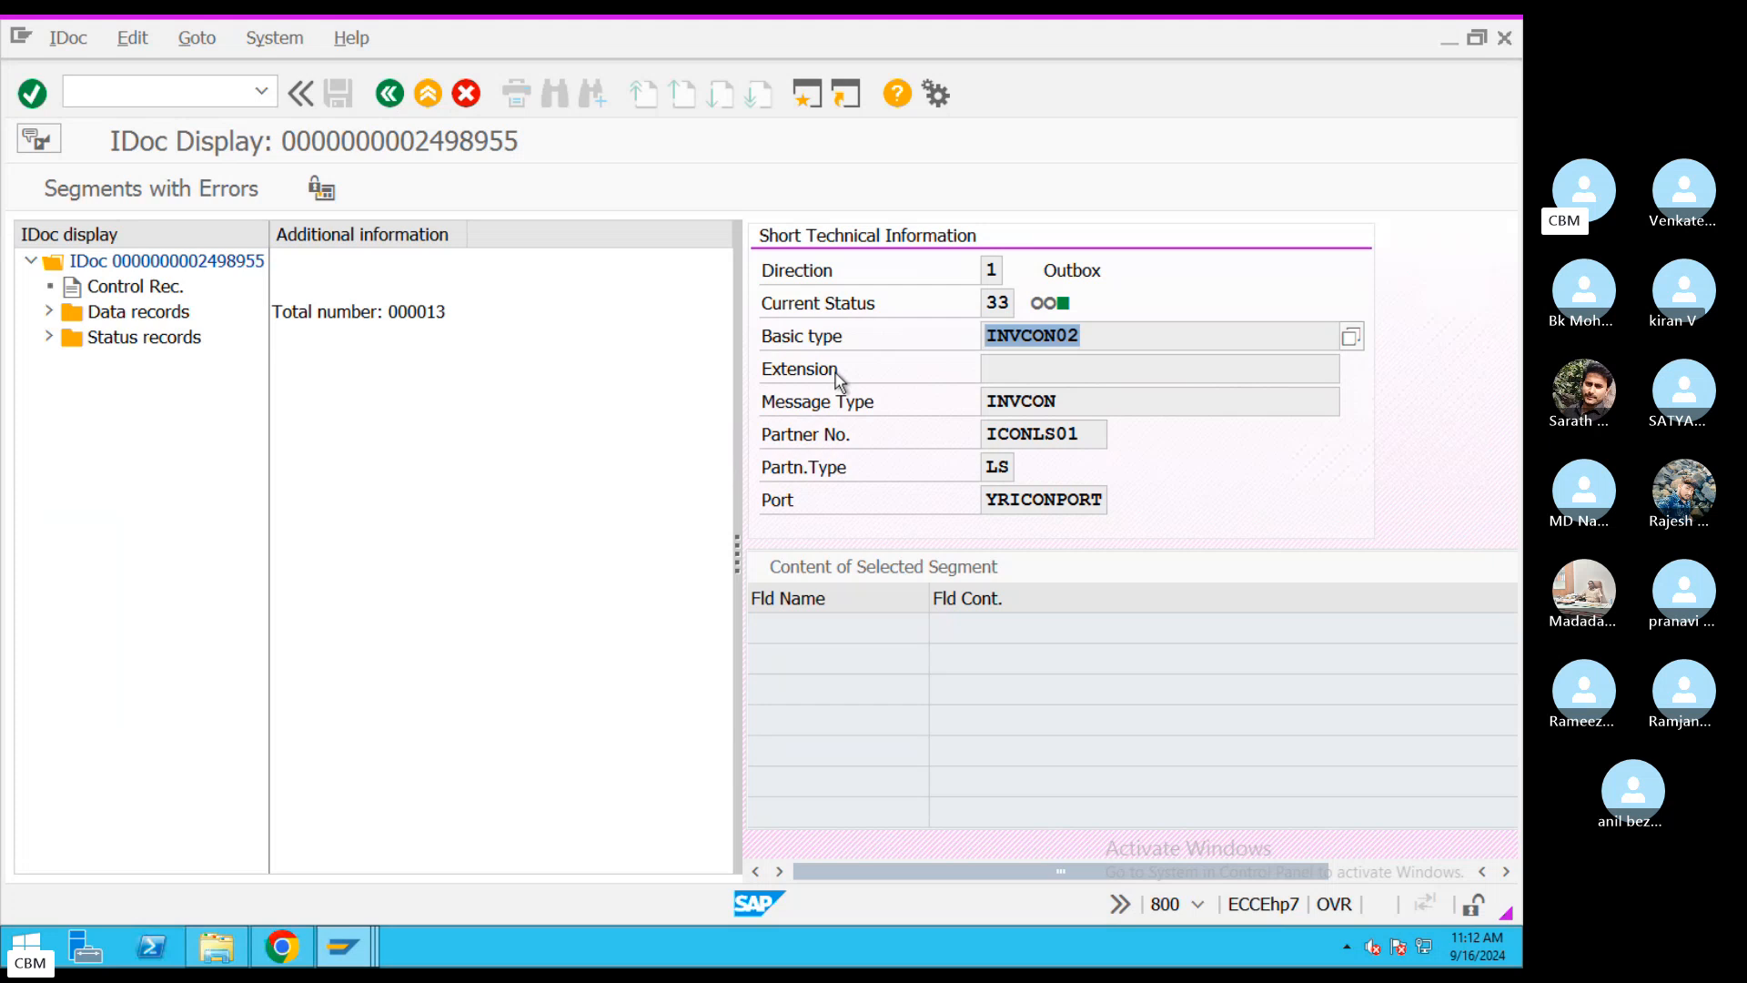
click(47, 337)
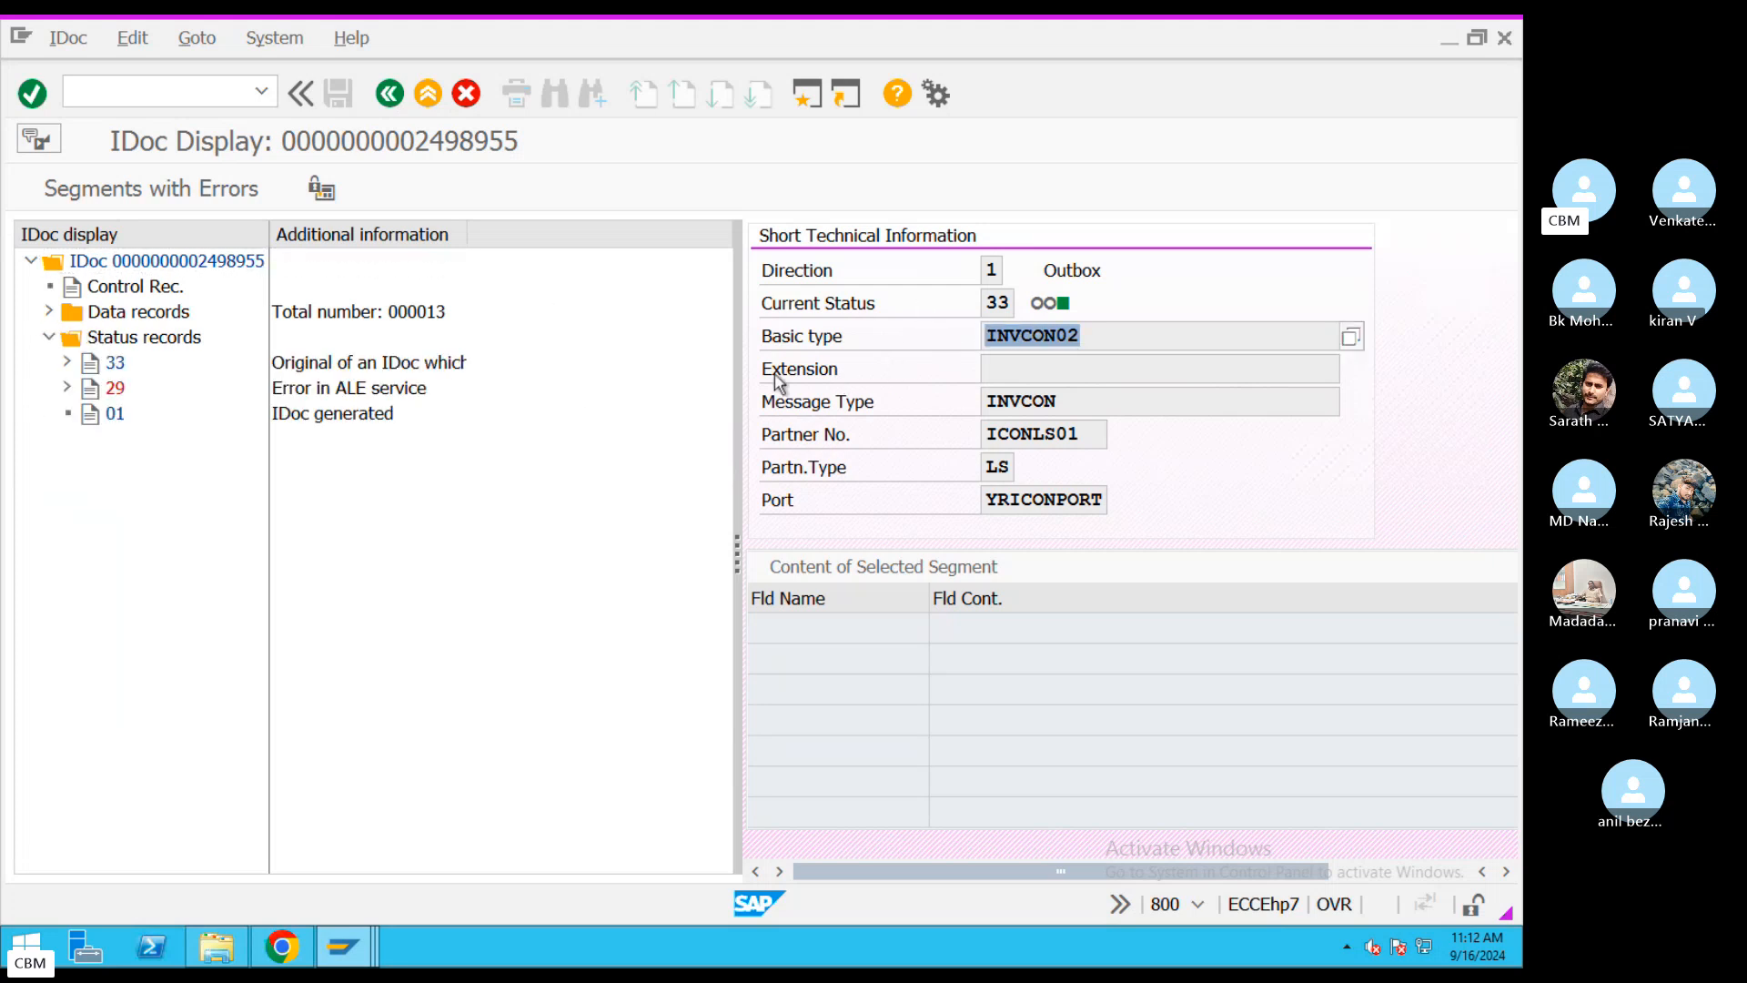
click(48, 311)
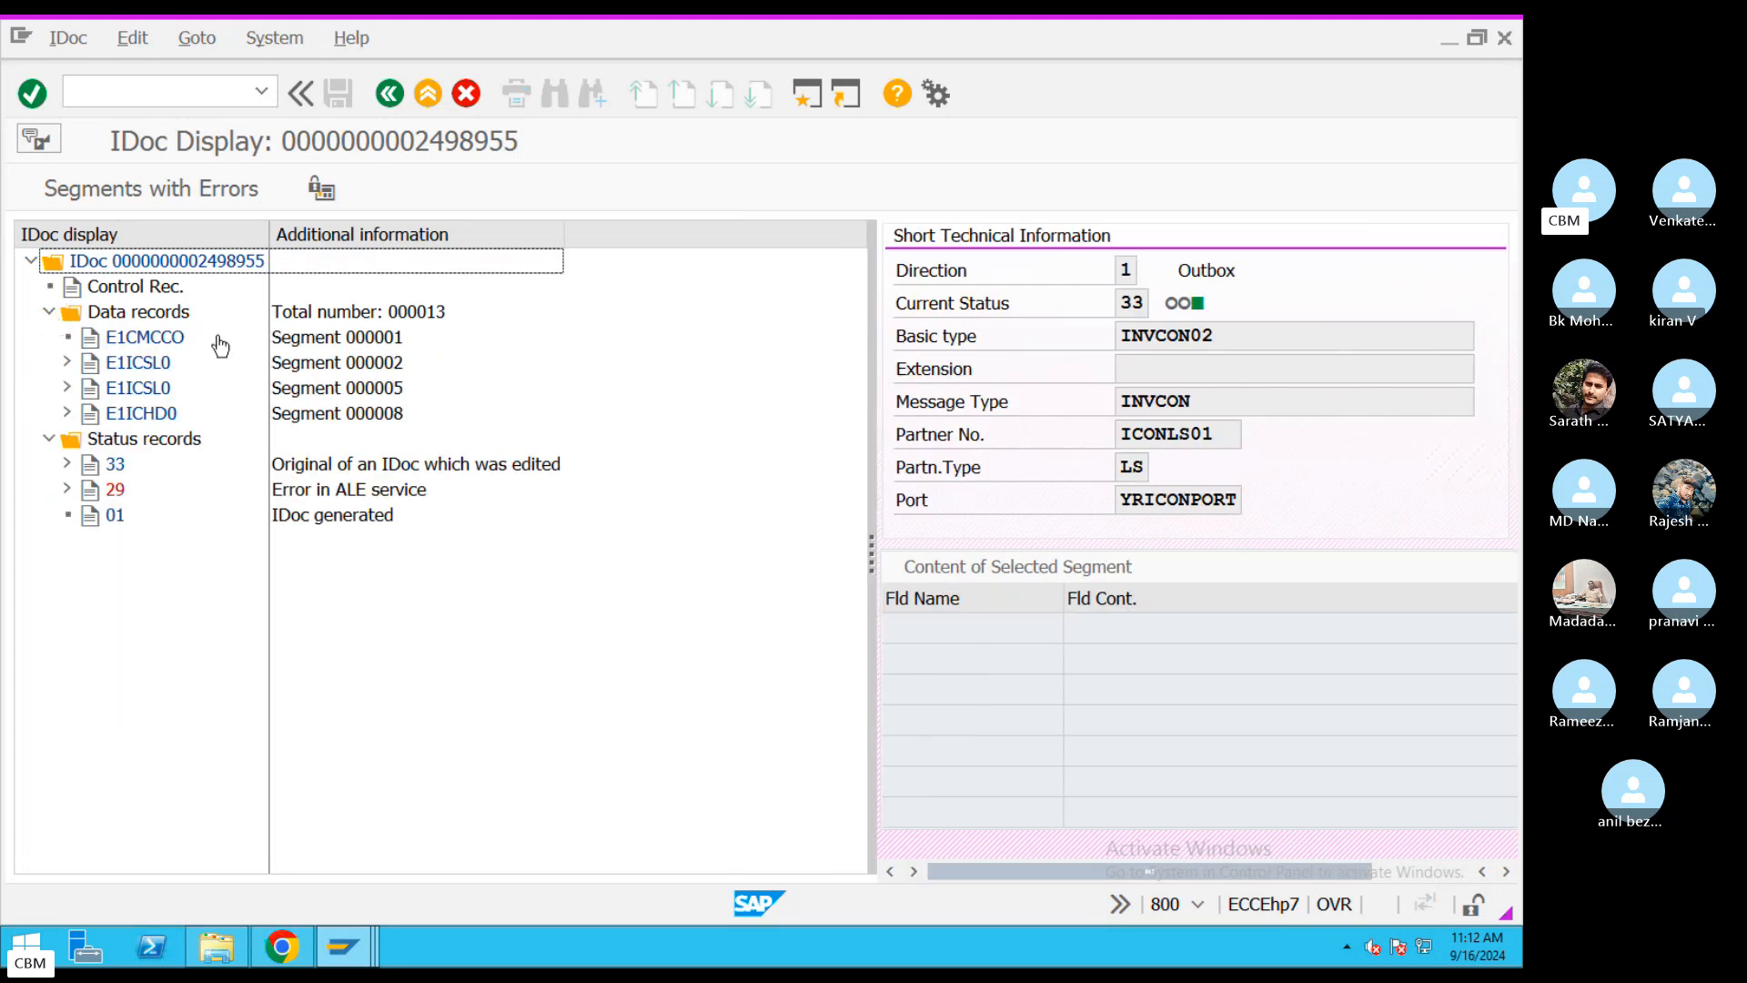
click(151, 338)
click(151, 364)
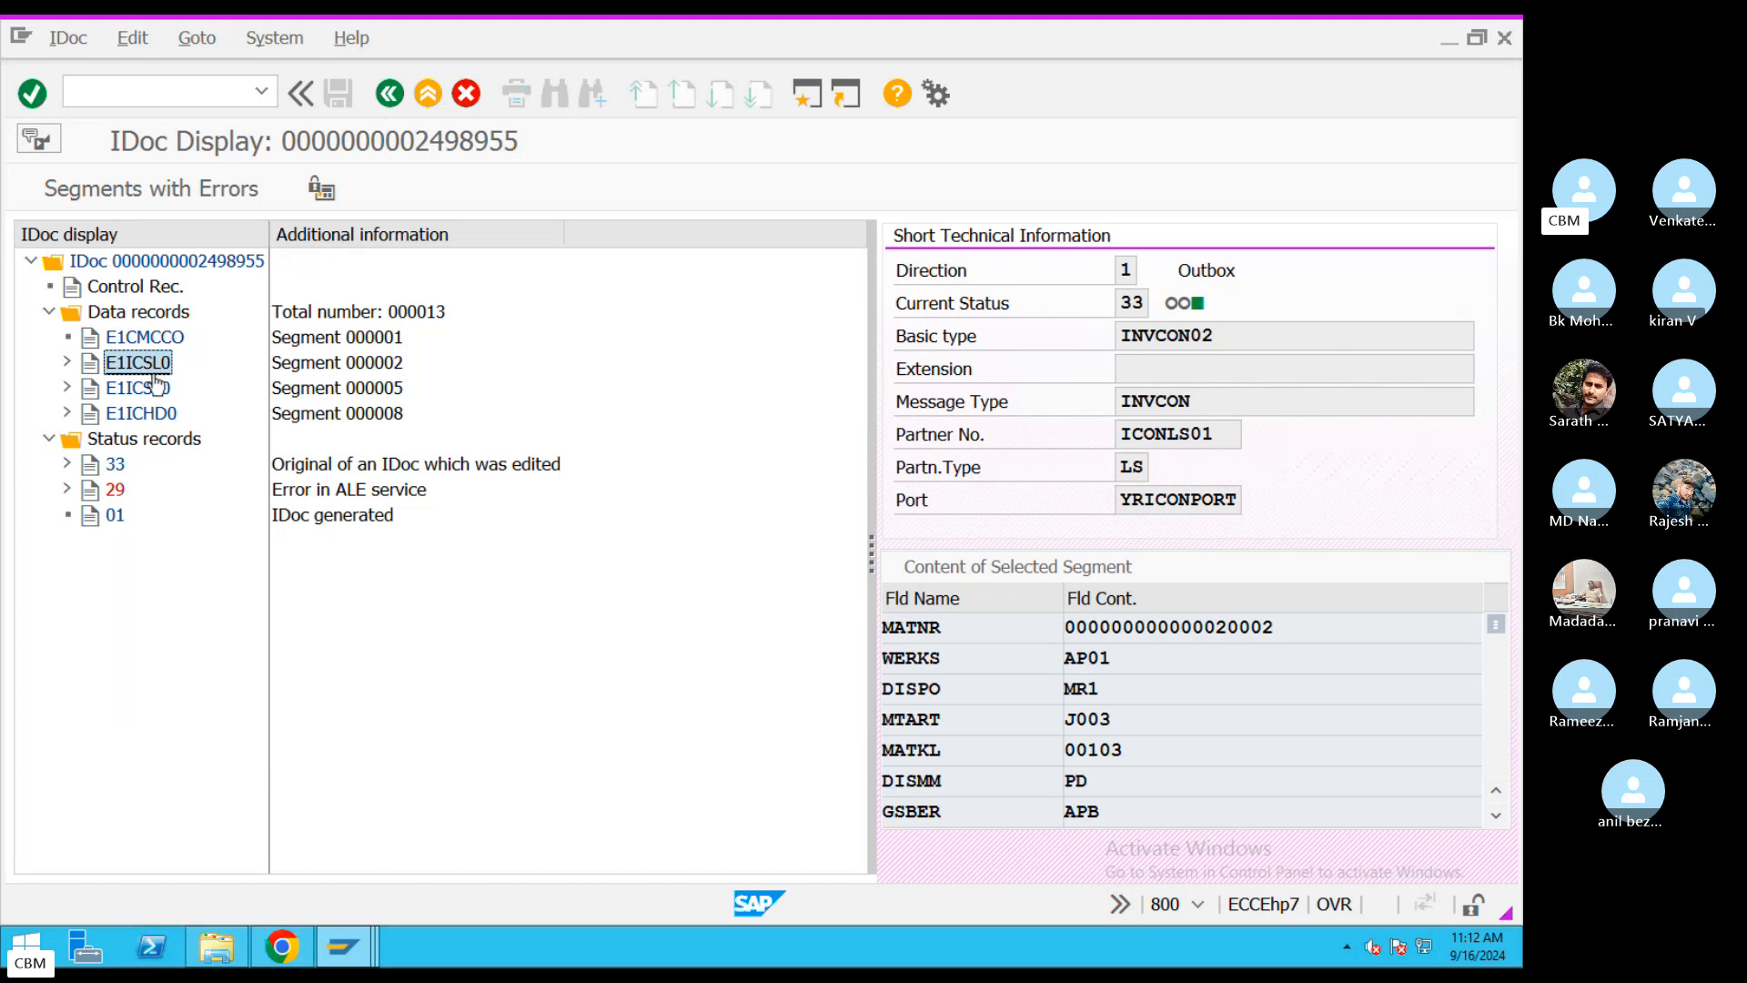
click(150, 388)
click(141, 413)
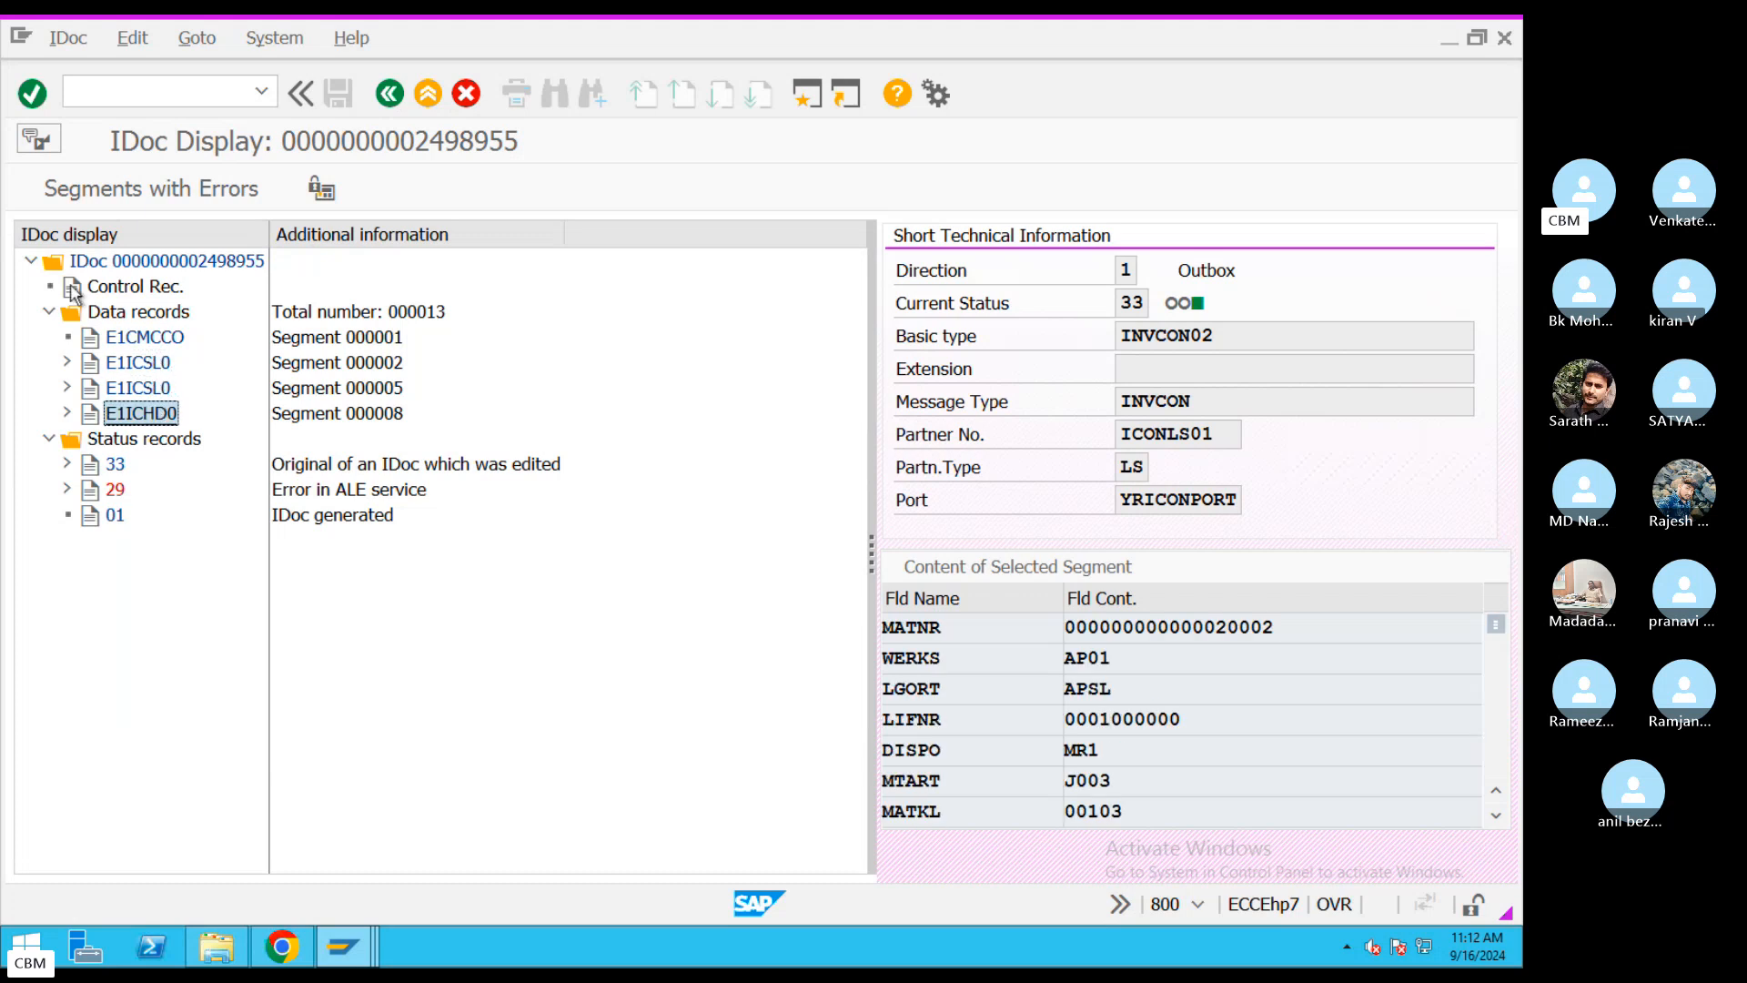
click(107, 288)
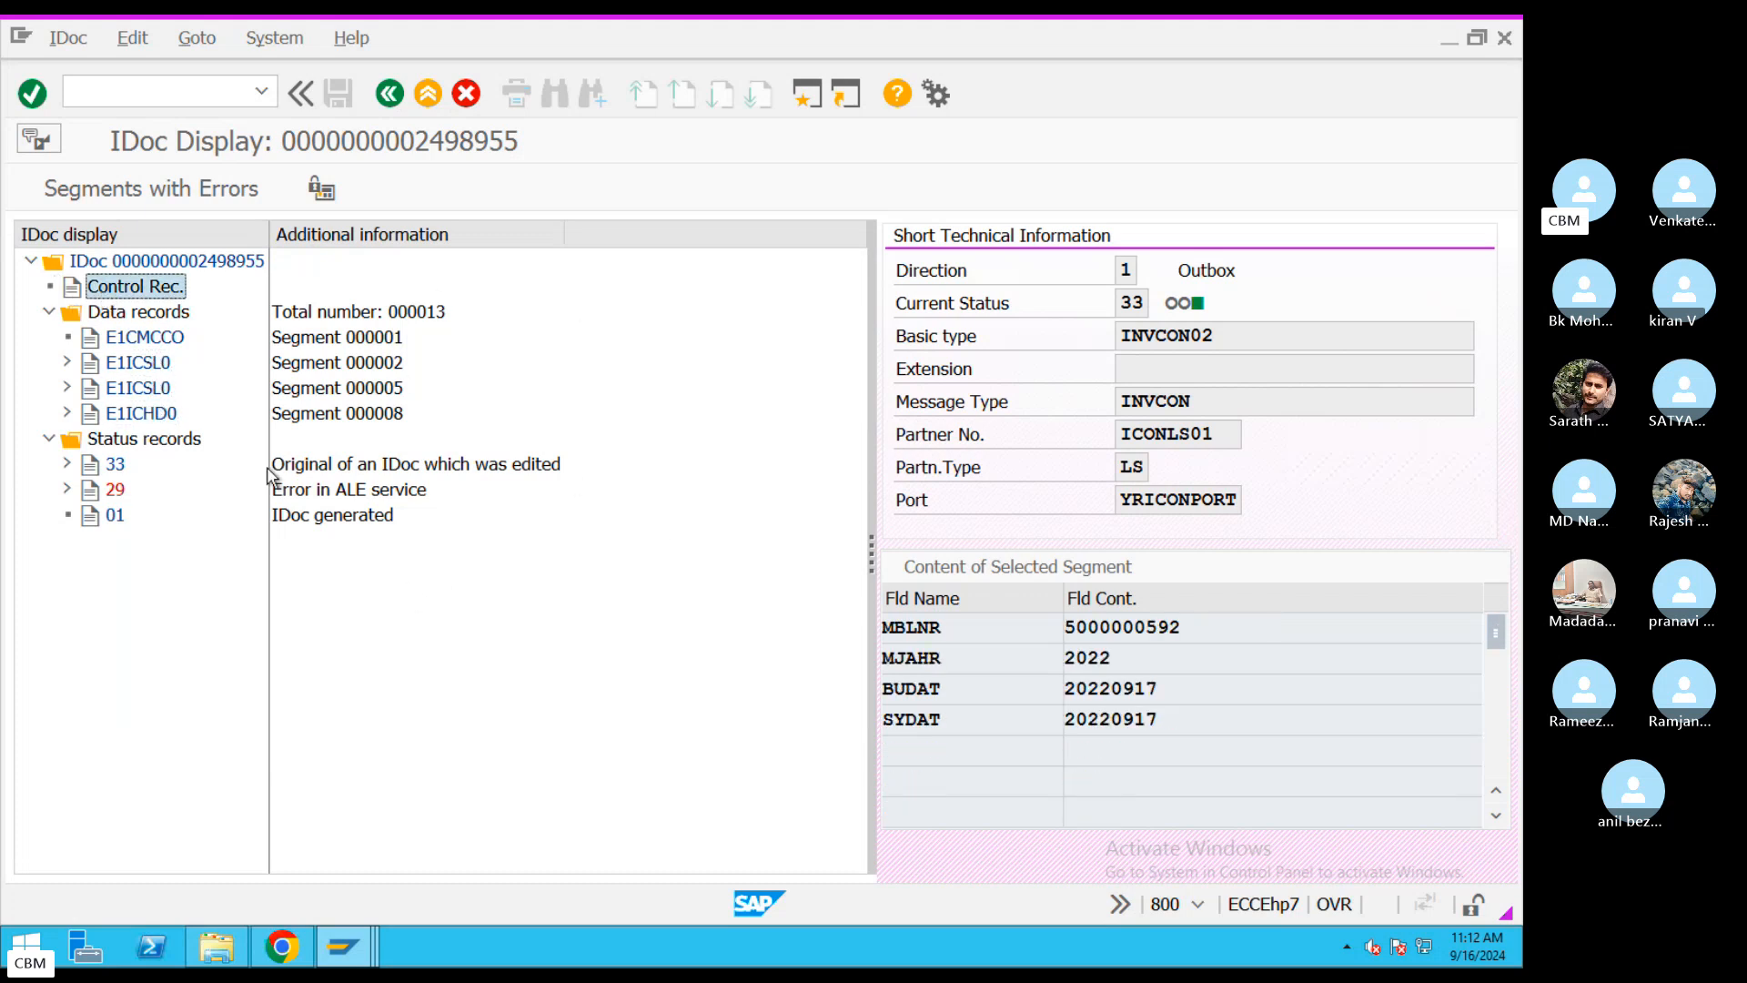
double_click(144, 290)
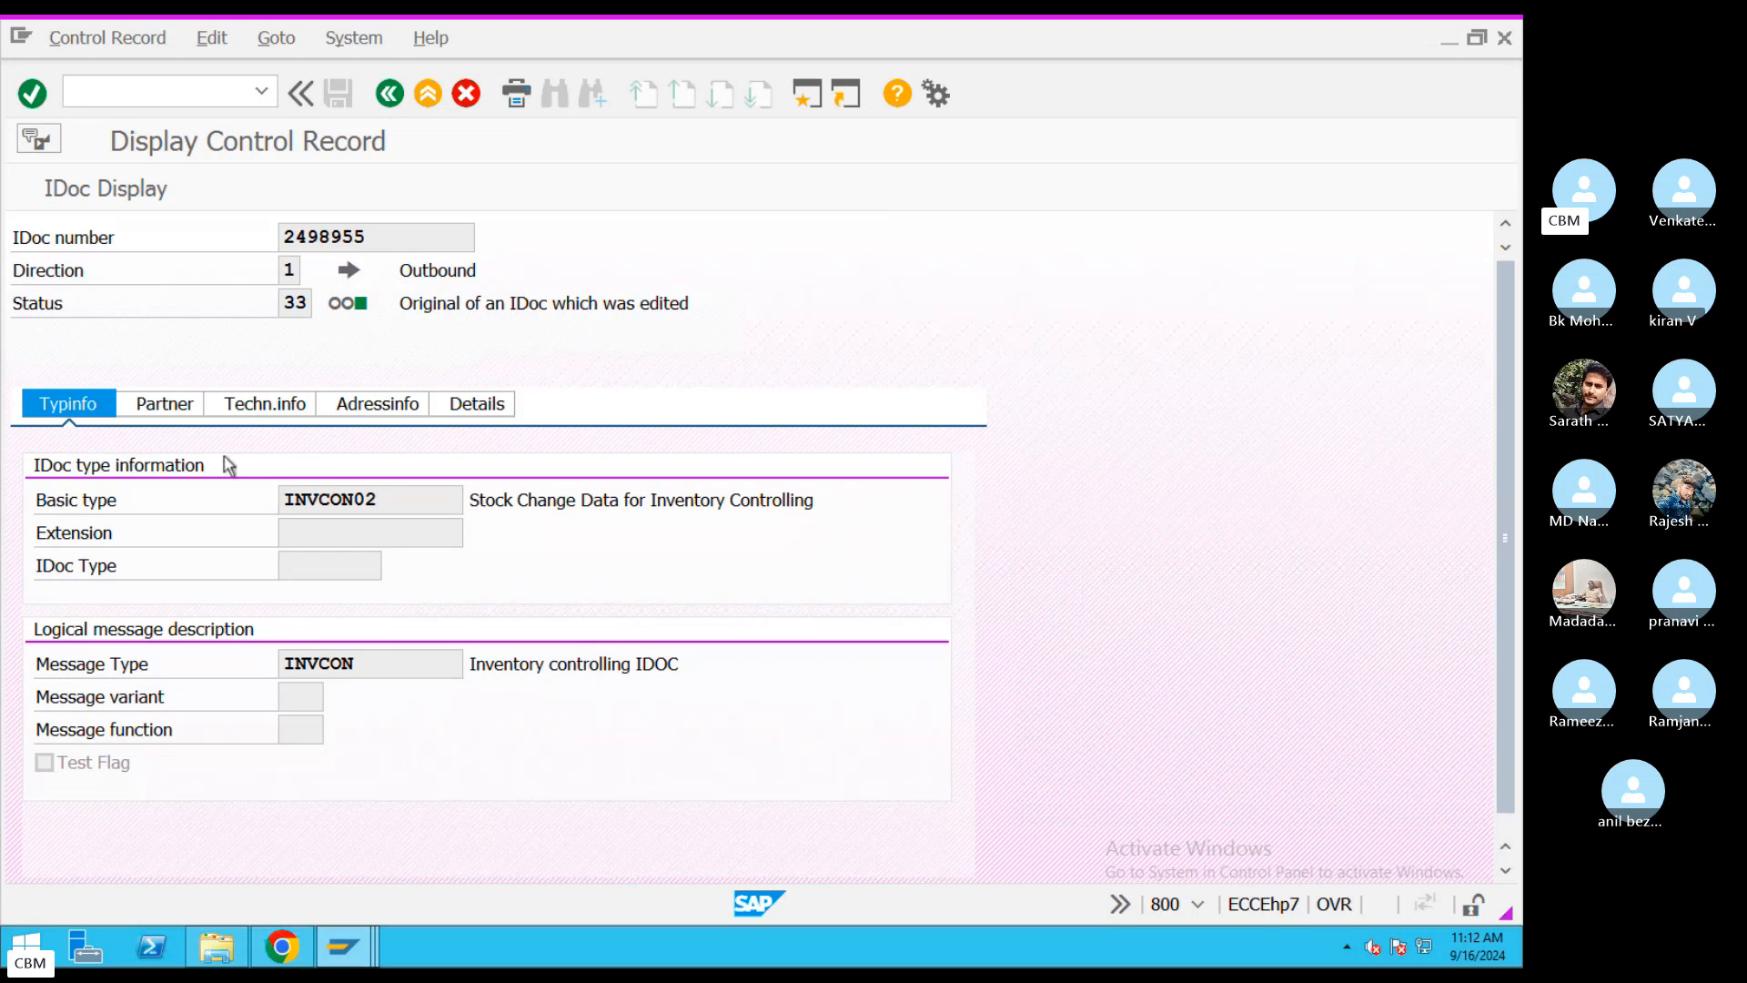
- Examine the control record's basic type and message type, and the recipient's and sender's port, partner number and partner type
drag(470, 500, 769, 505)
drag(484, 665, 733, 653)
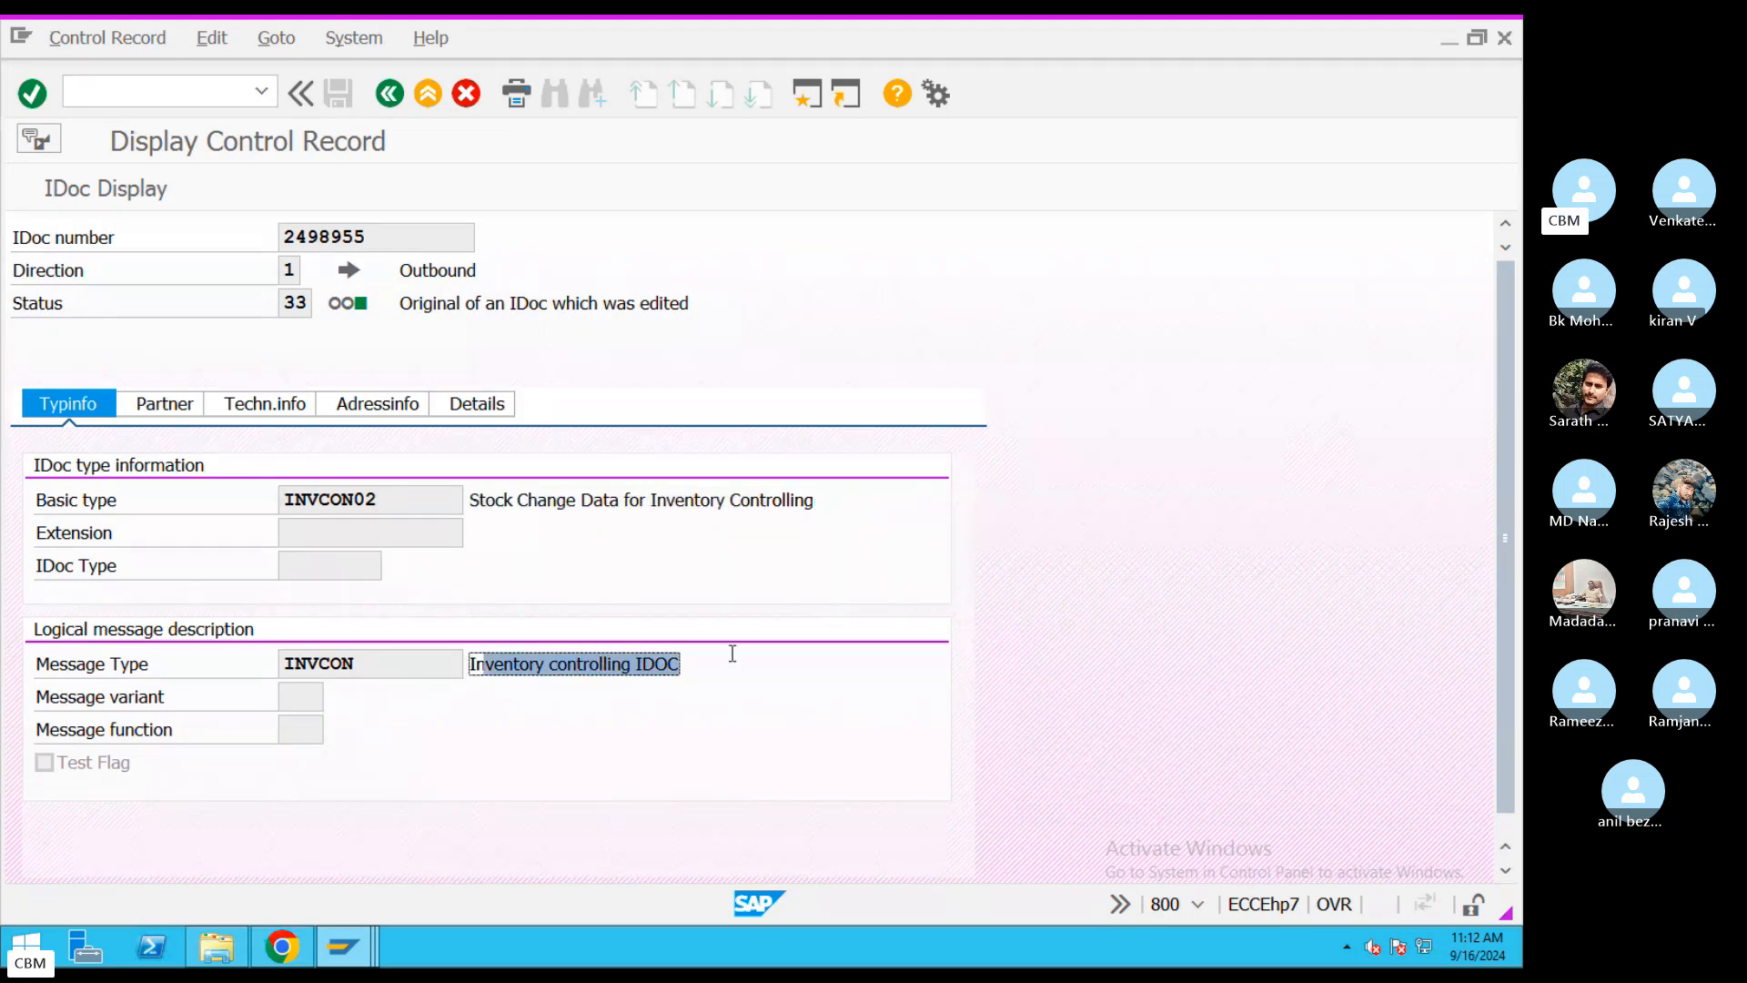
click(165, 400)
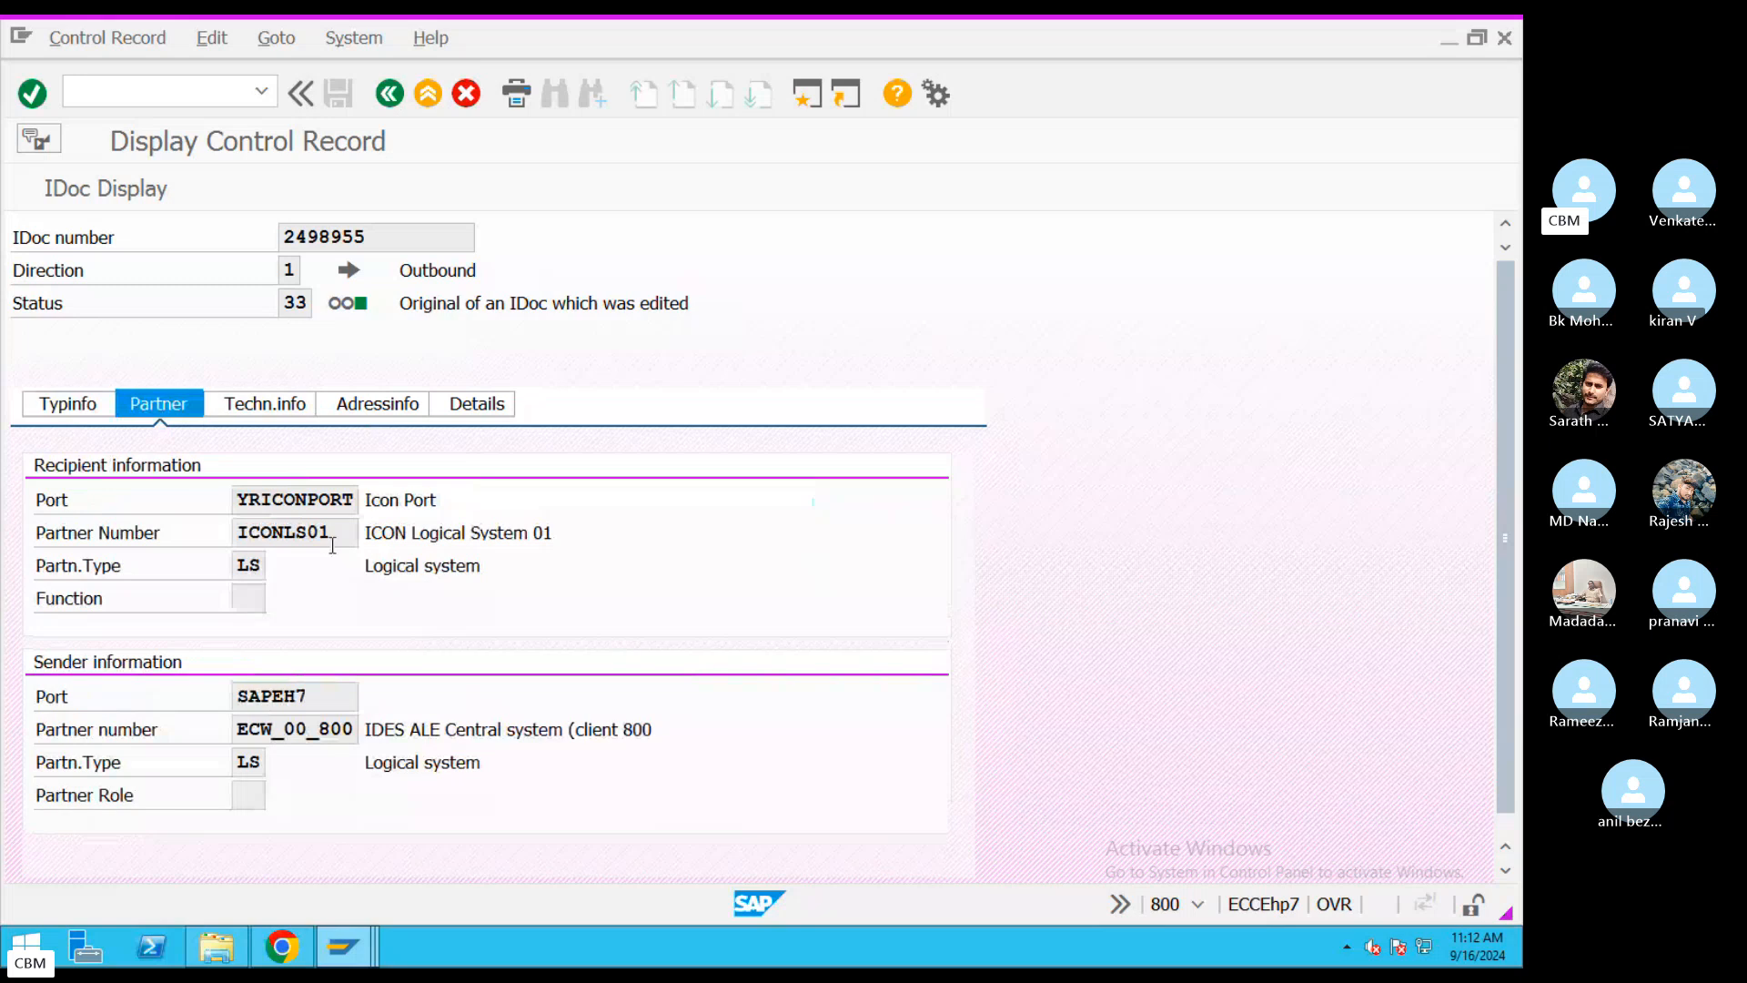
drag(380, 533, 428, 621)
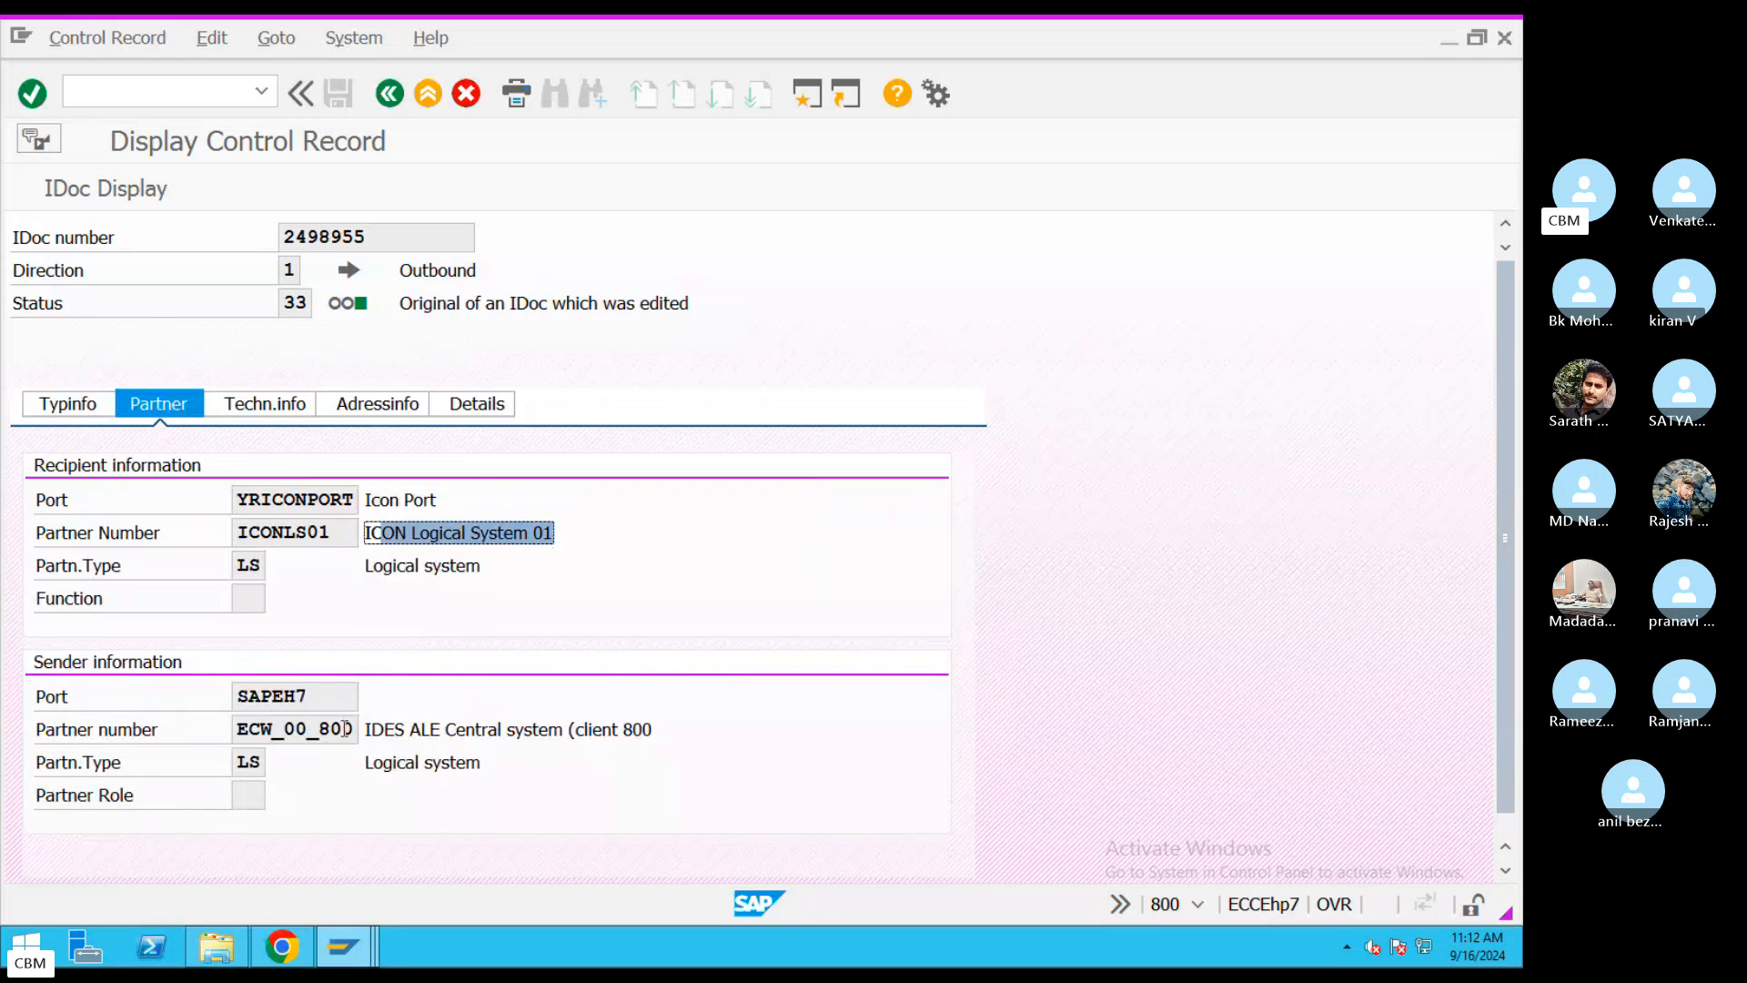
drag(323, 531, 236, 569)
key(ctrl+Left)
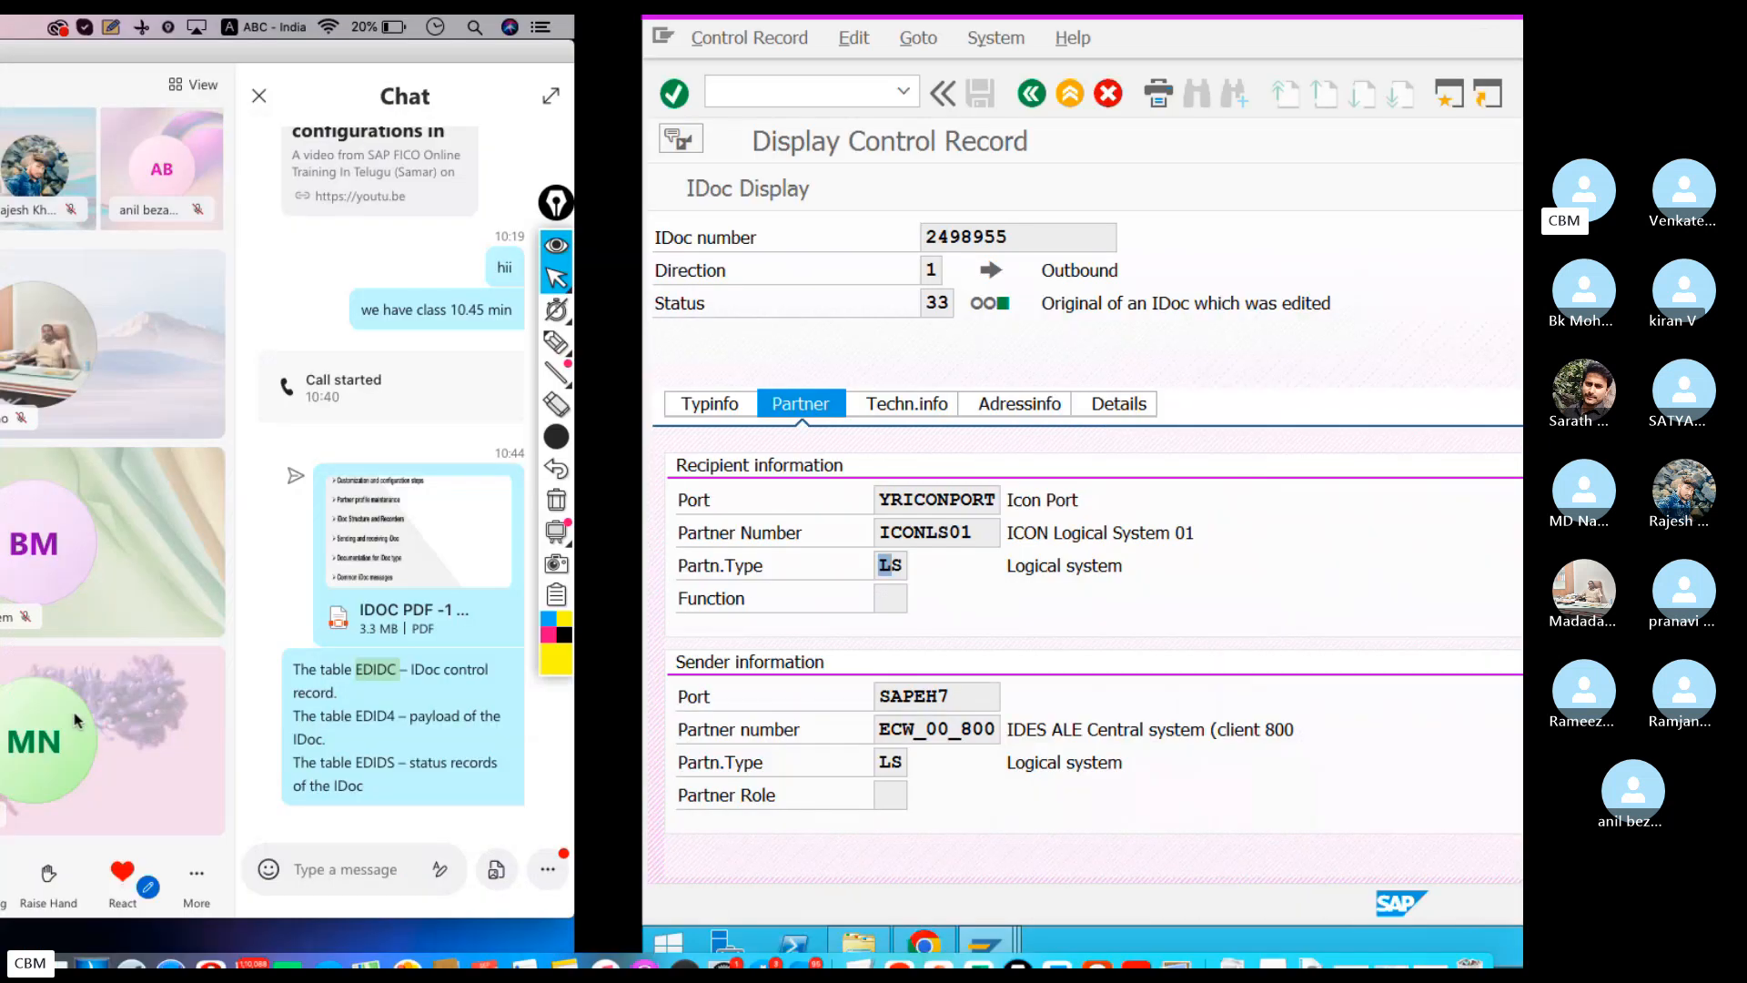
key(ctrl+Right)
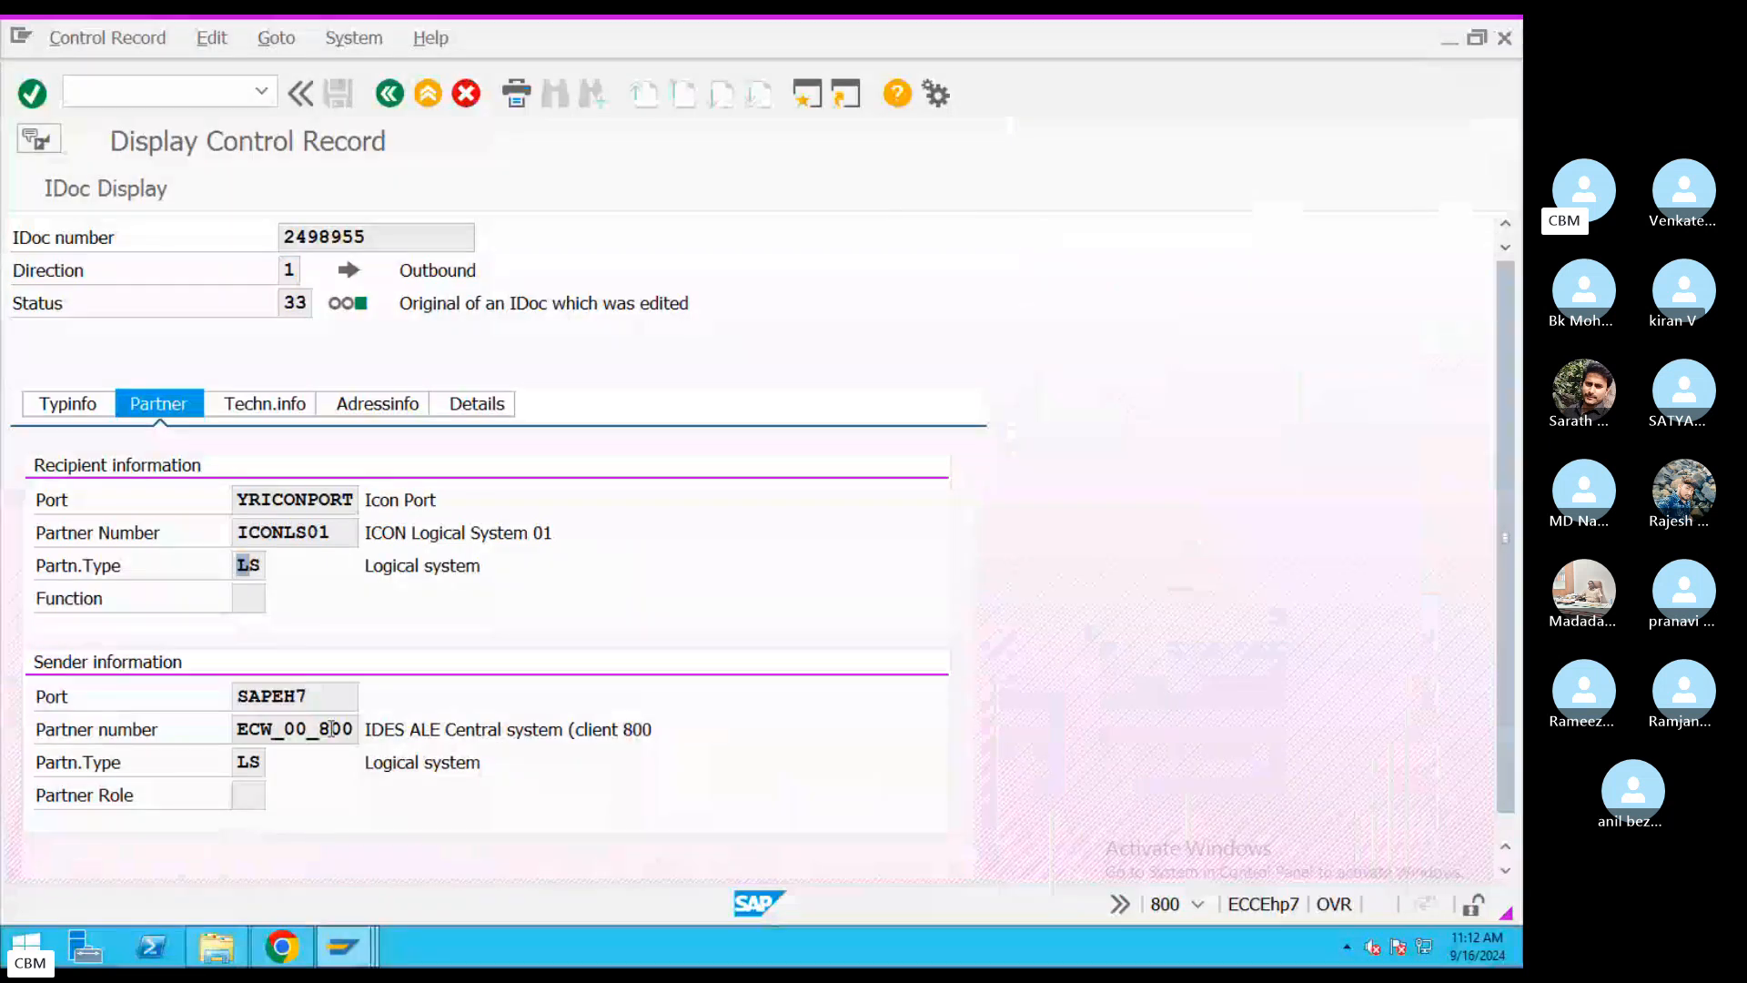
drag(332, 729, 204, 710)
drag(322, 692, 224, 699)
double_click(245, 763)
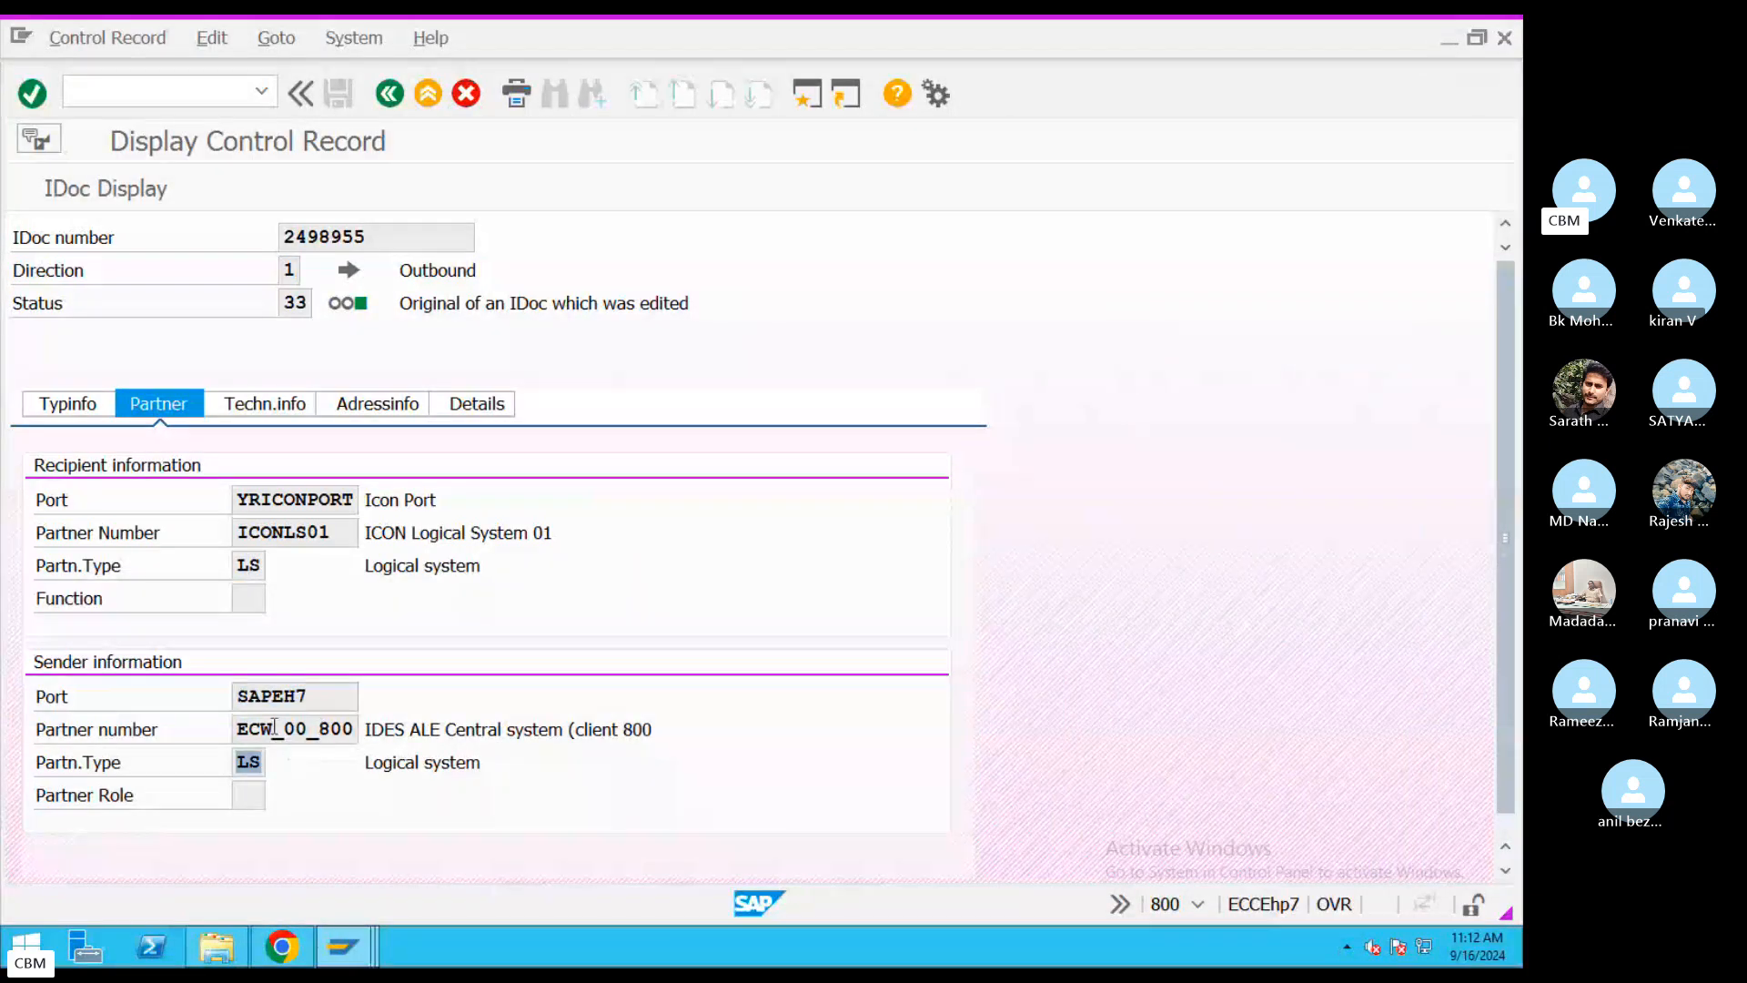
drag(321, 730, 246, 730)
double_click(248, 532)
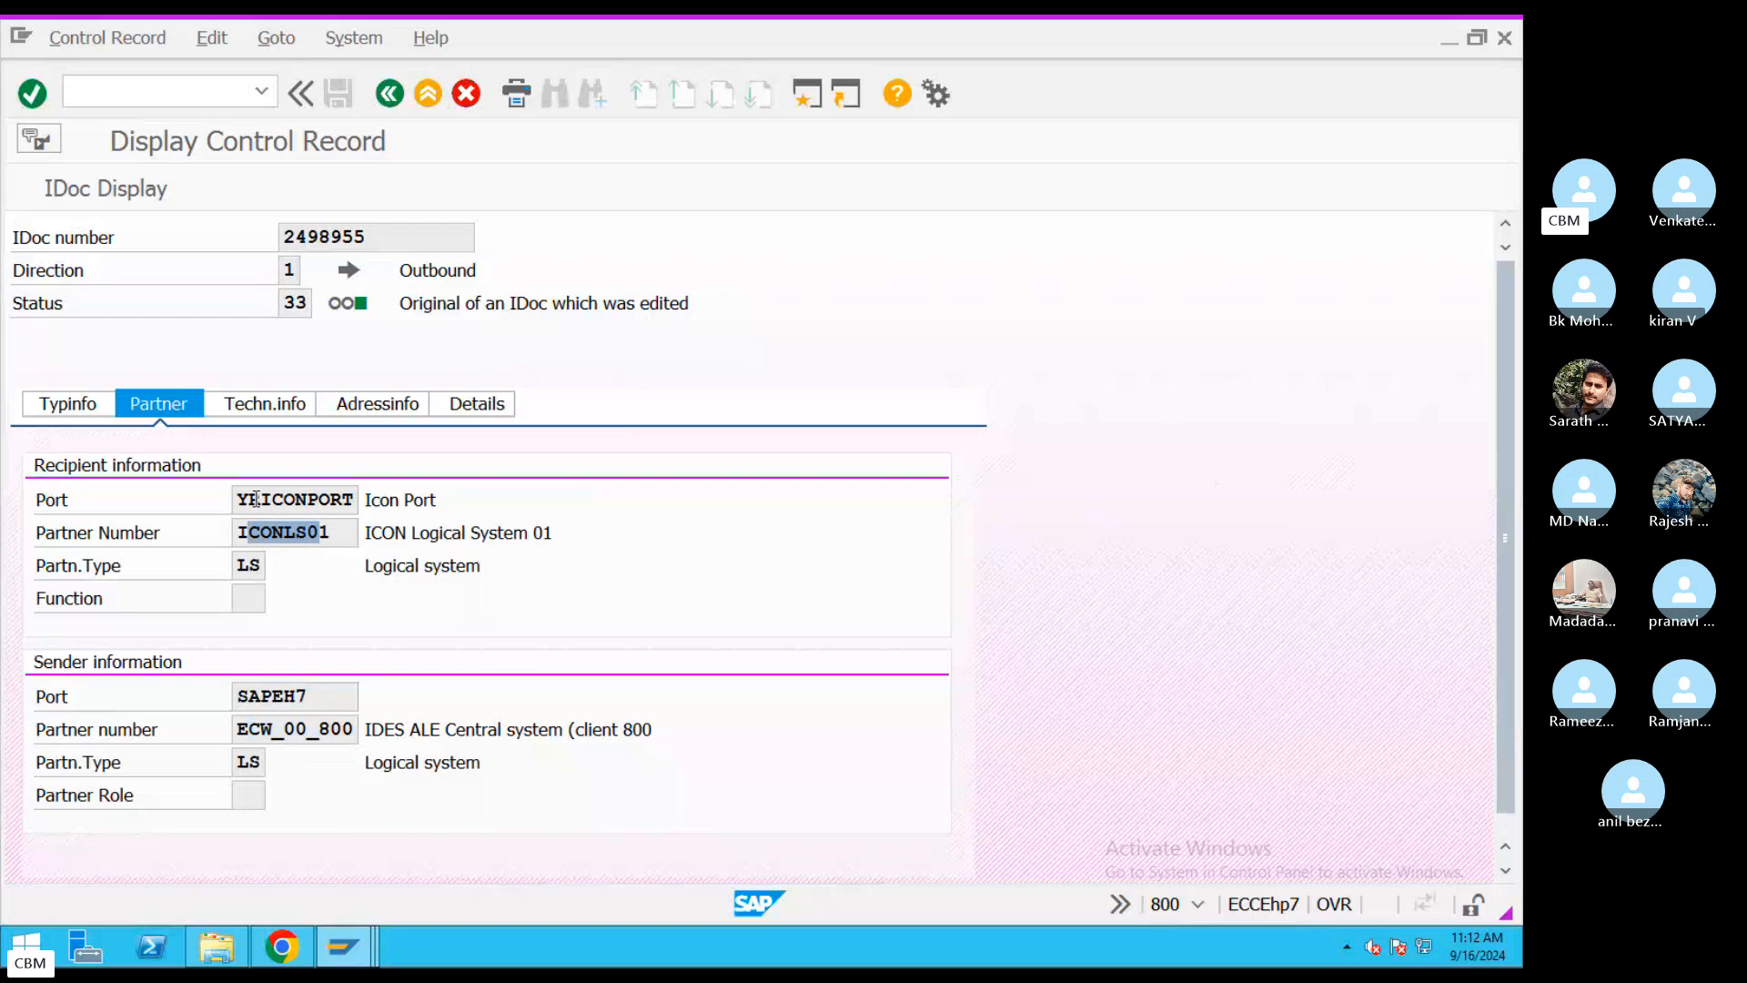
drag(240, 499, 354, 499)
drag(310, 729, 194, 728)
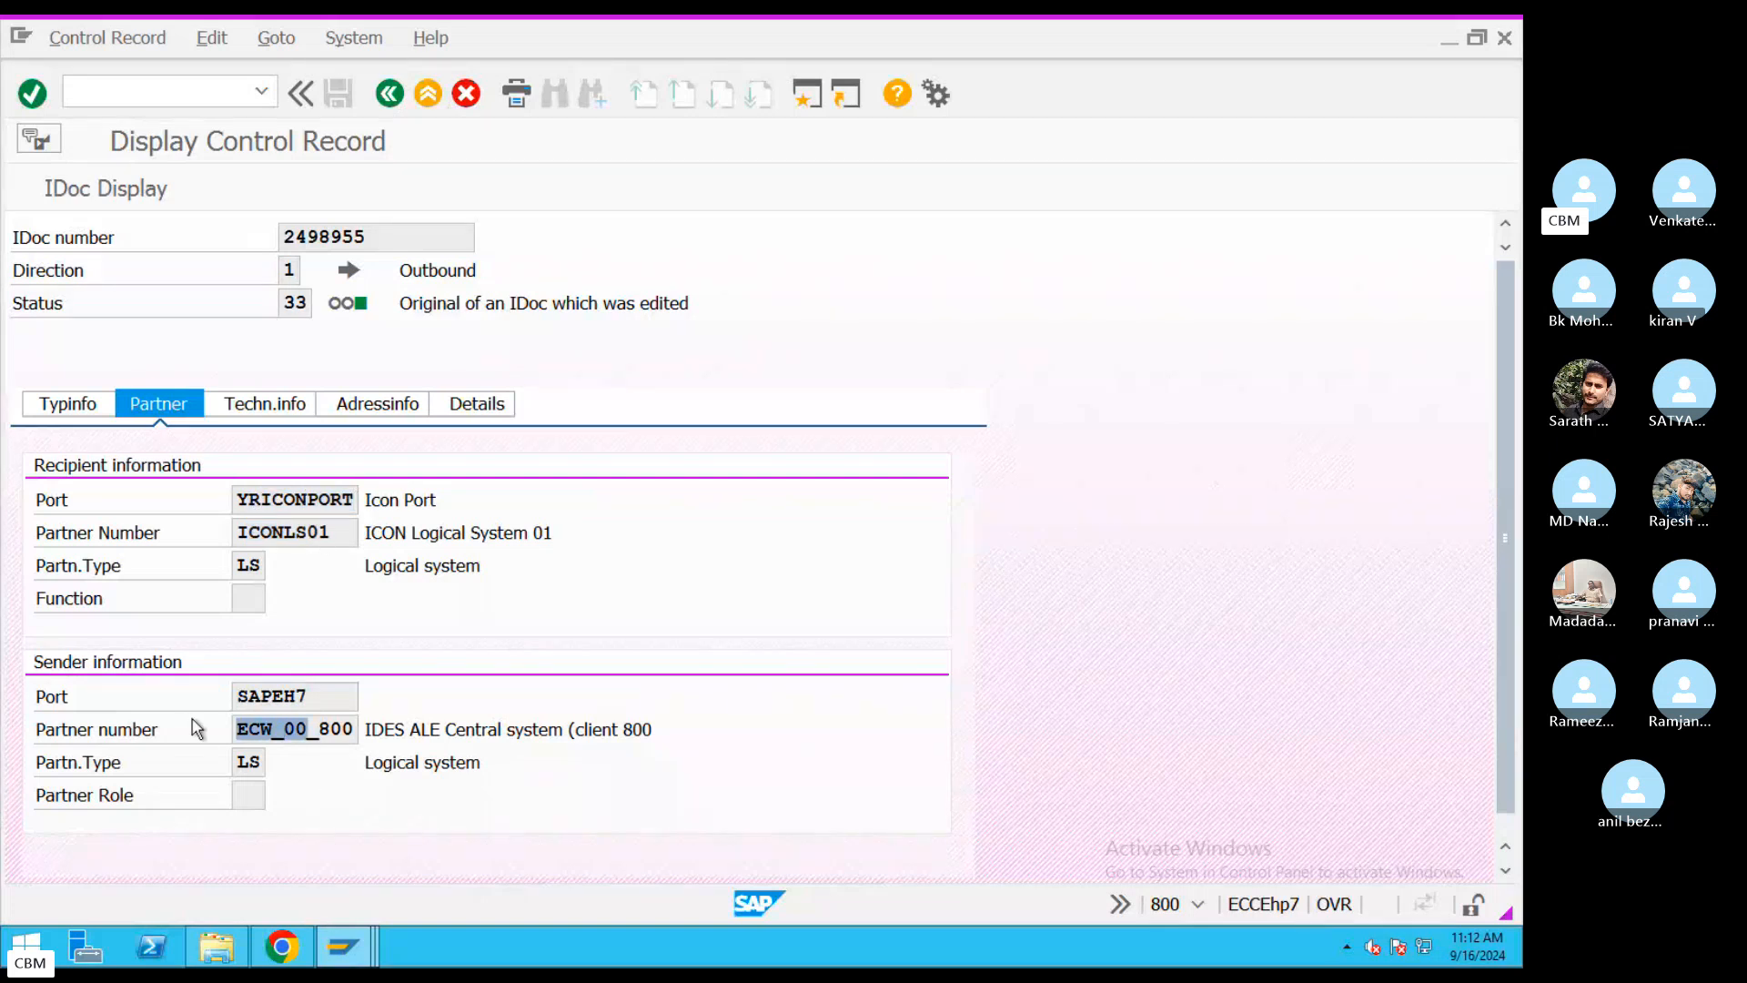
drag(239, 500, 384, 492)
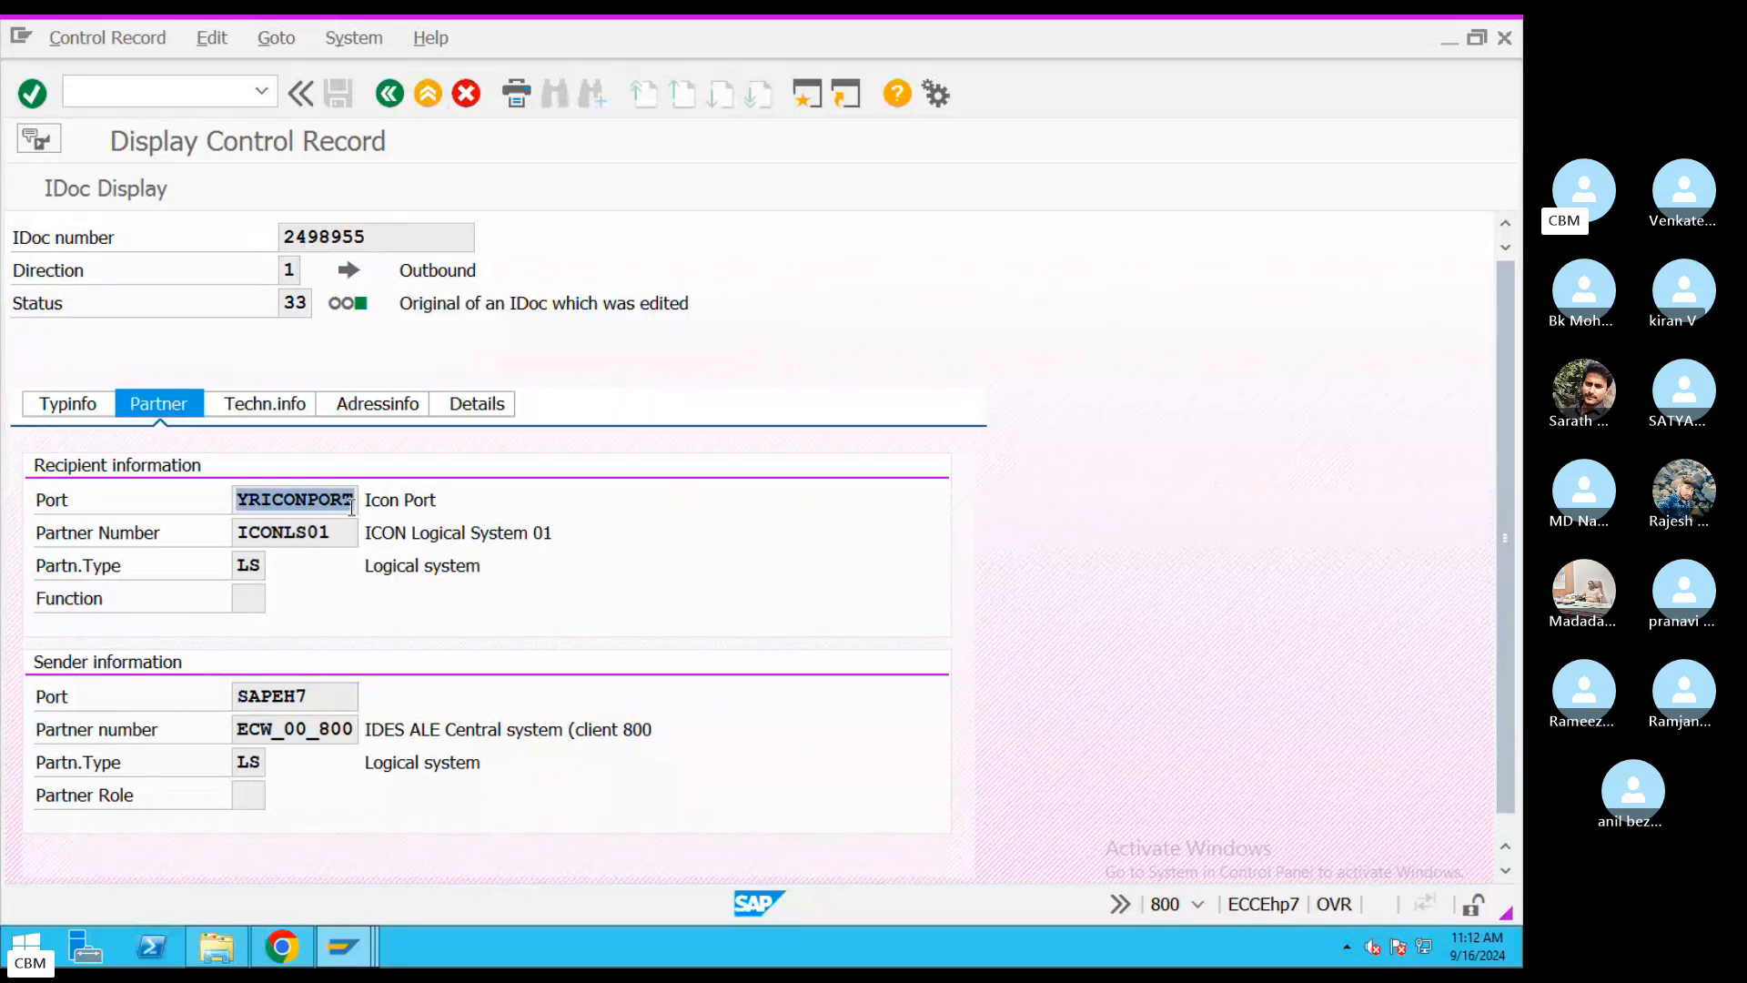
key(ctrl+Left)
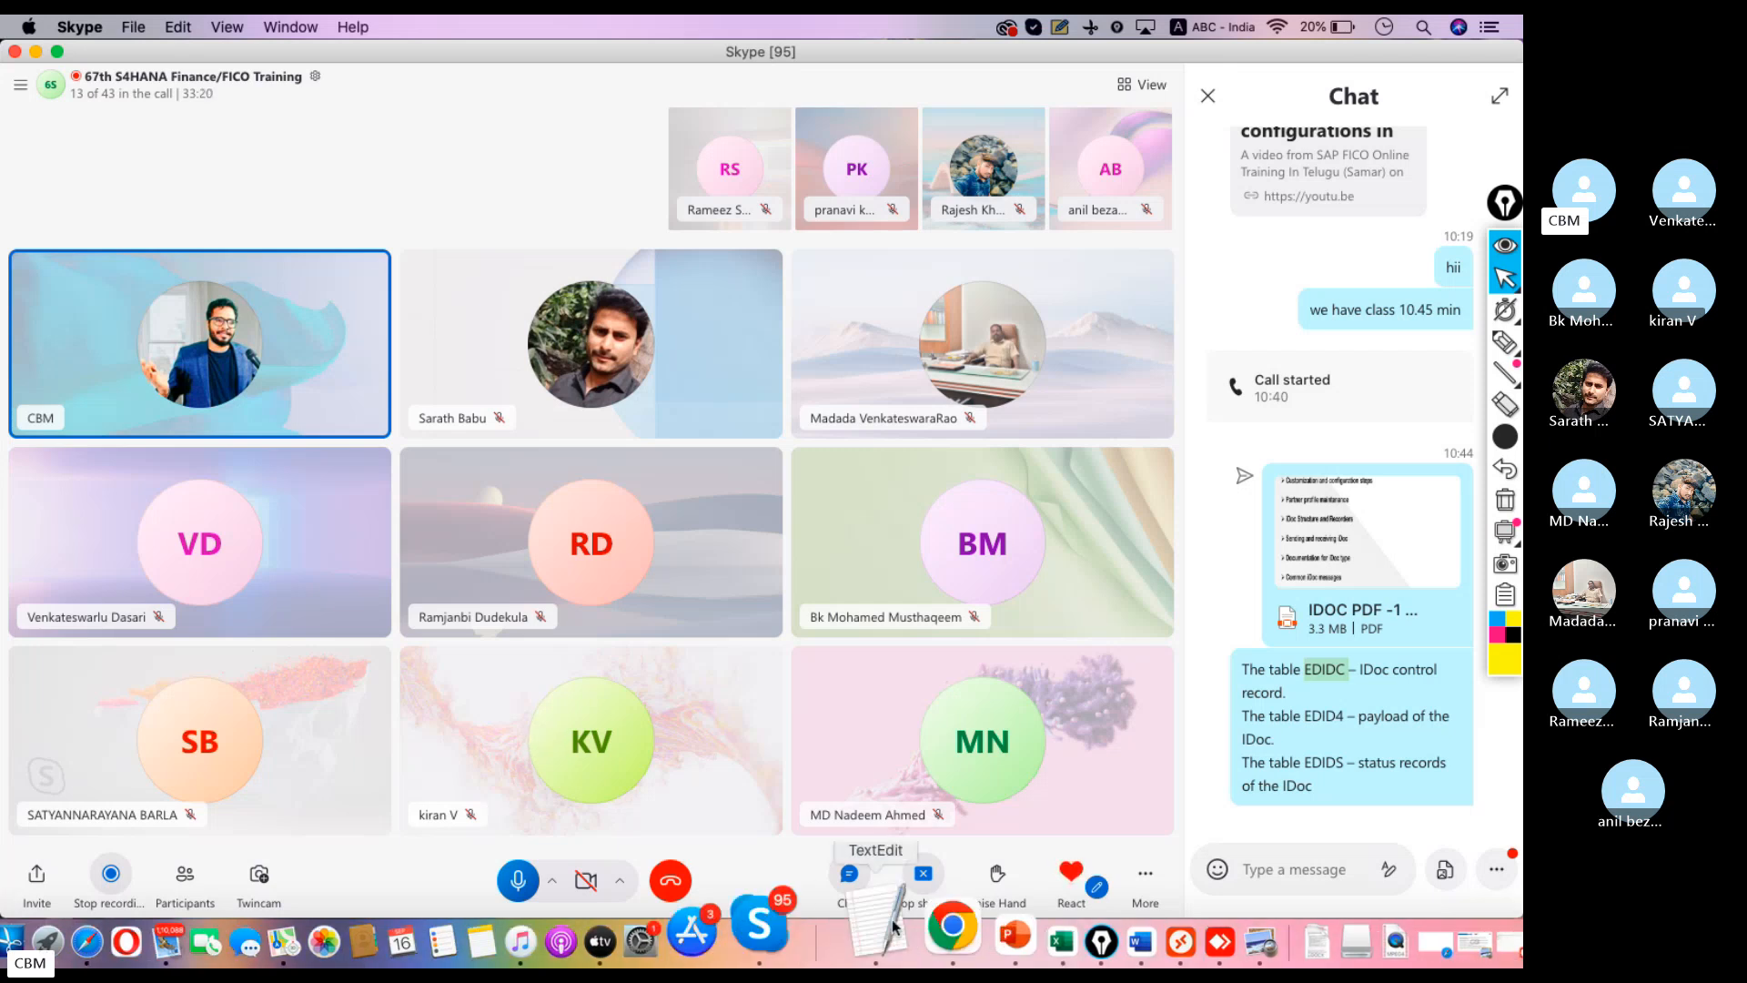
click(1095, 896)
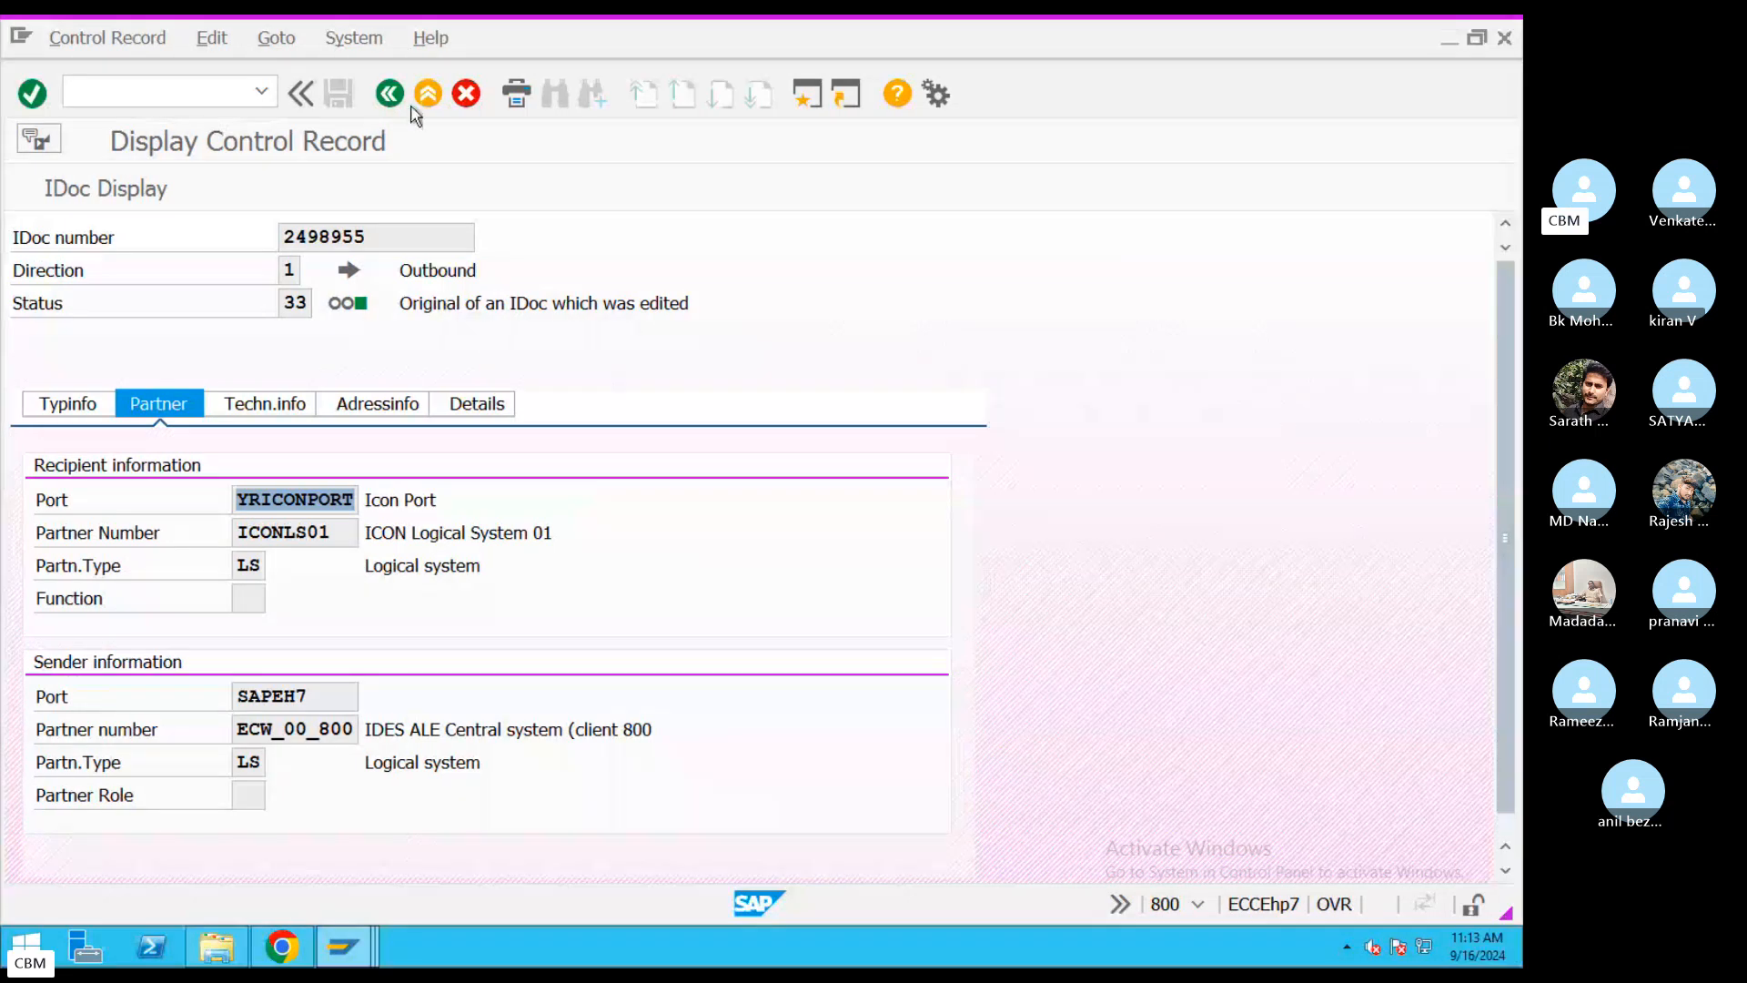
- Return to the start screen, rerun transaction WE02 and list the IDocs created from 16.09.2022 to 16.09.2024
click(391, 94)
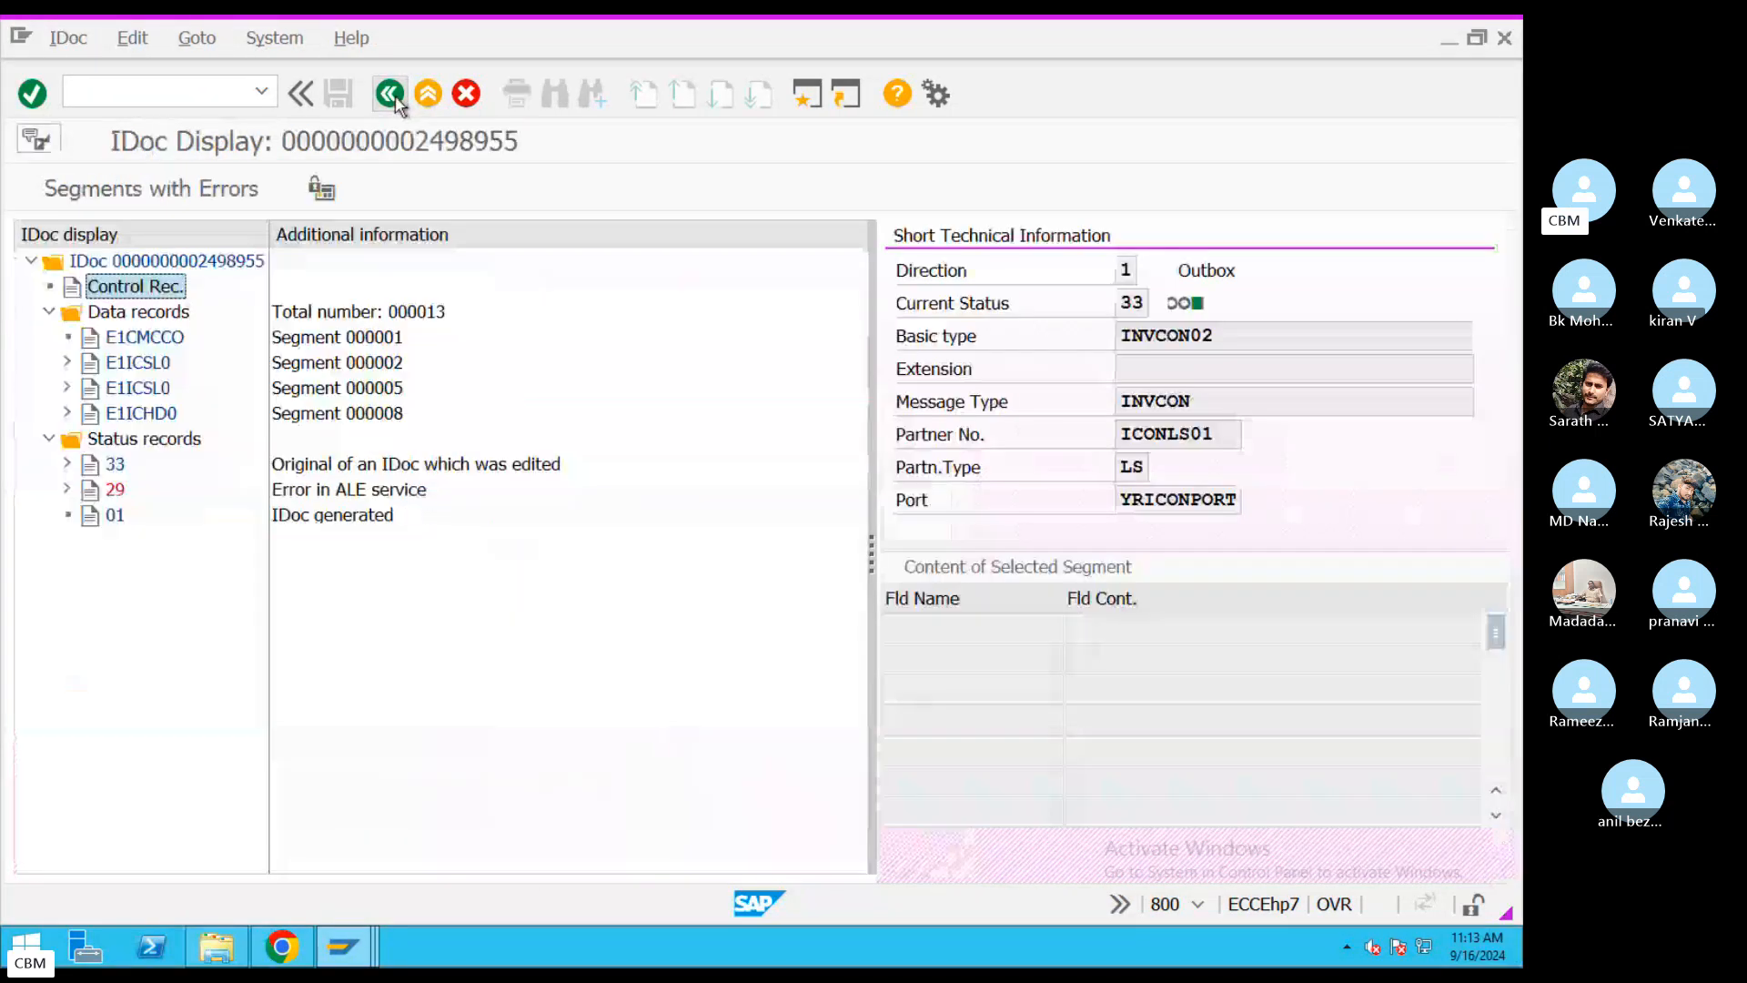
click(391, 94)
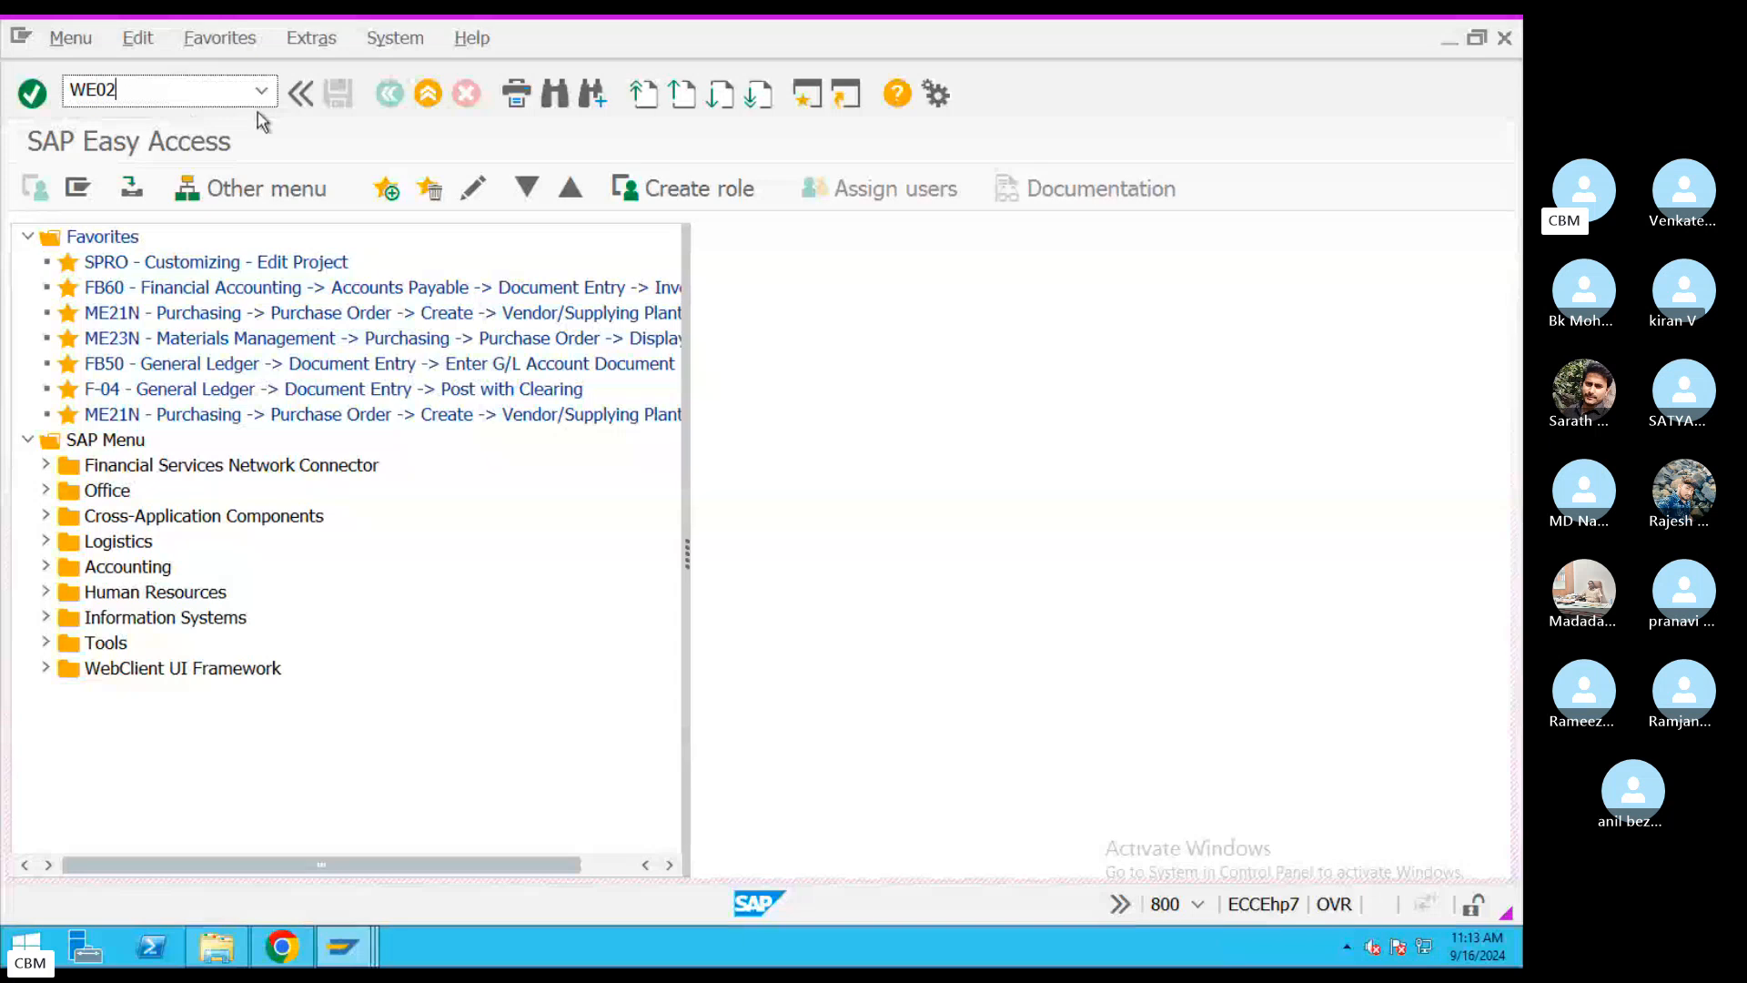
key(Return)
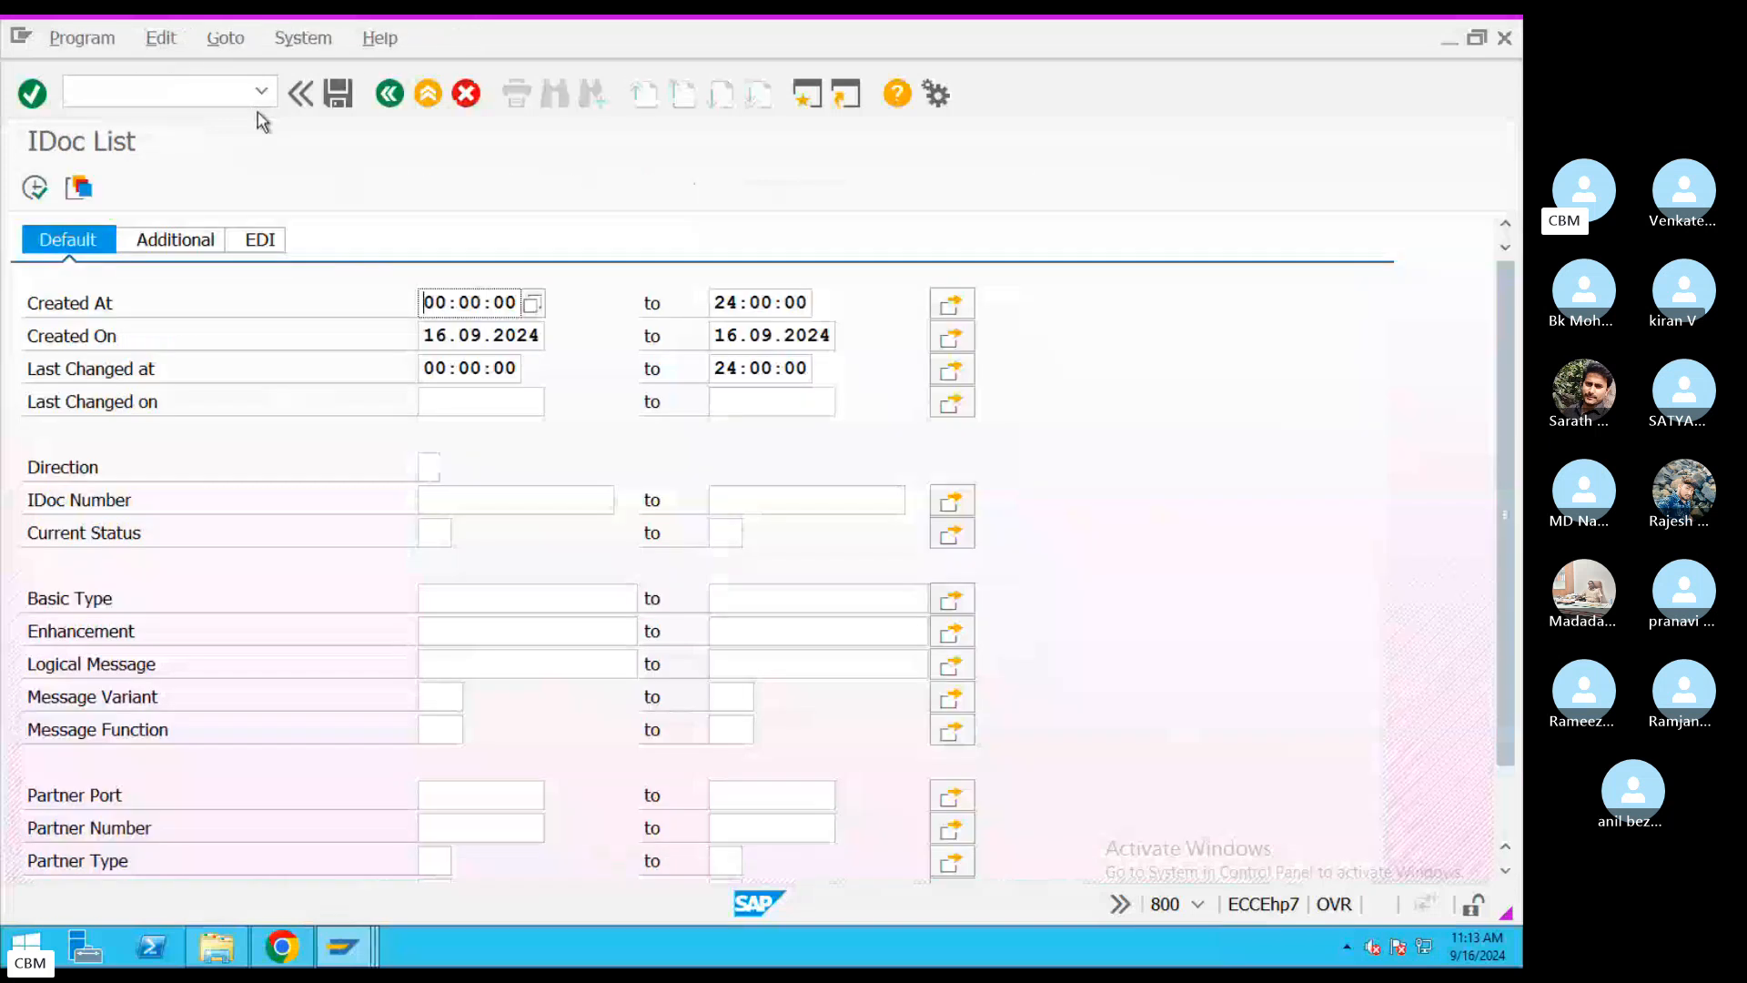
click(540, 331)
key(BackSpace)
text(2)
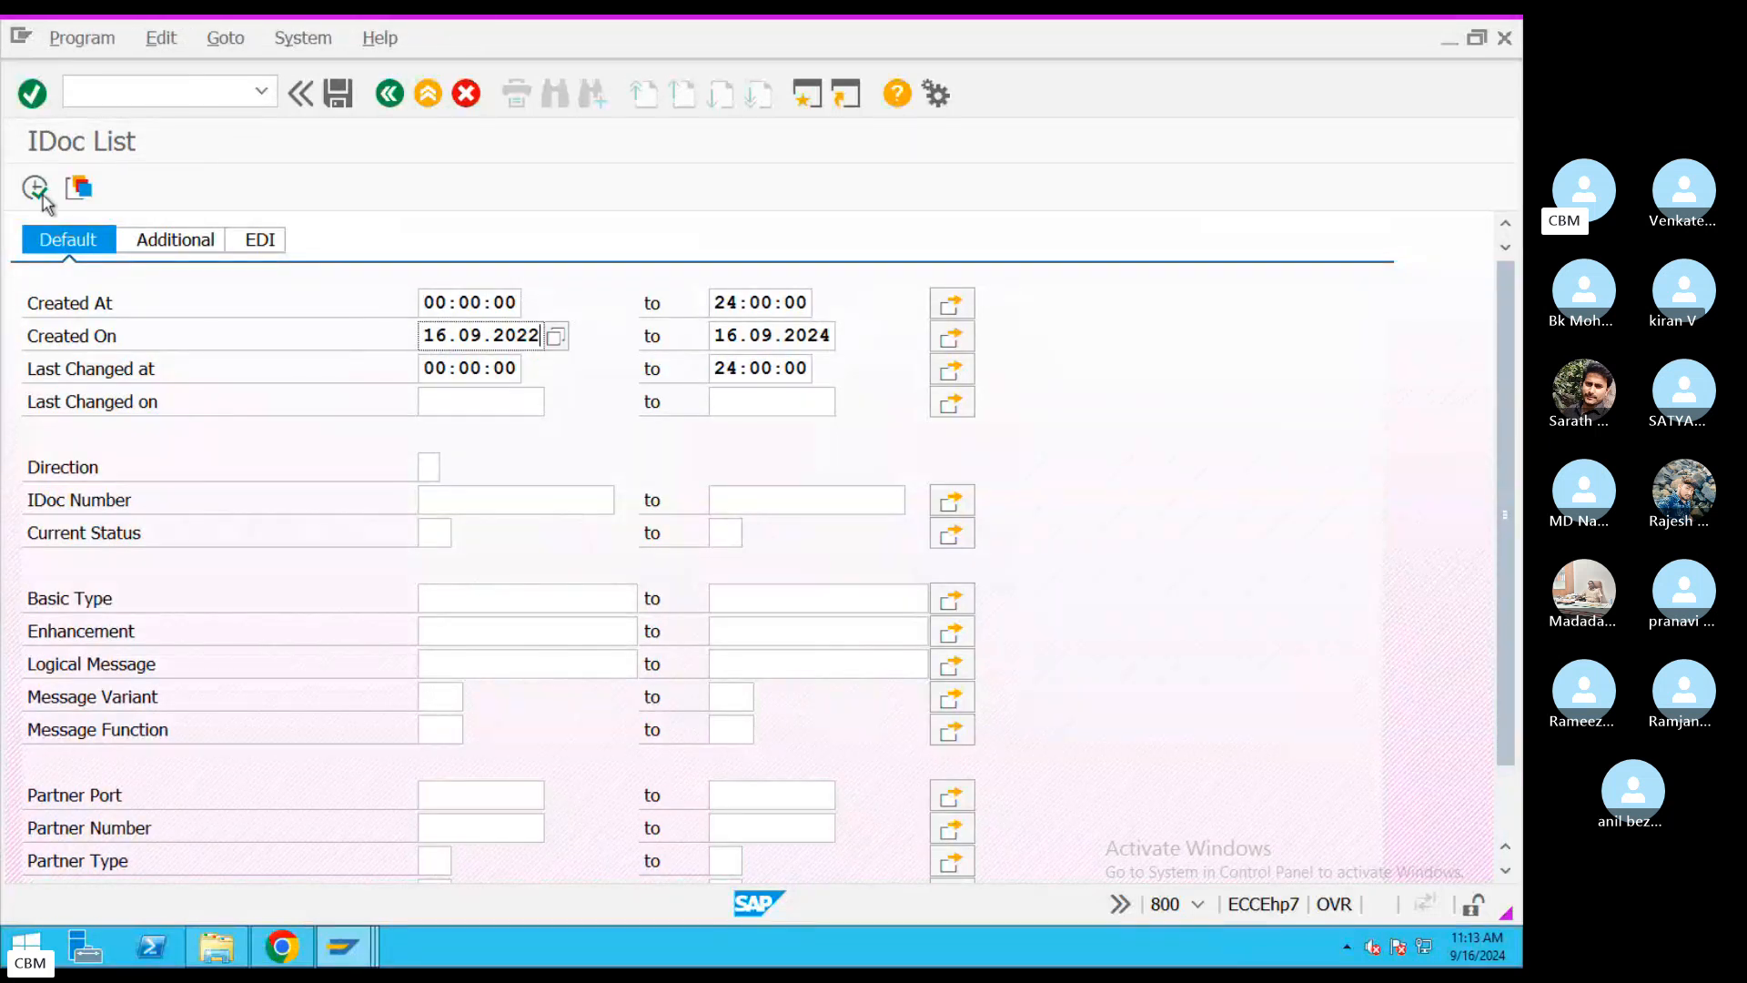
click(36, 190)
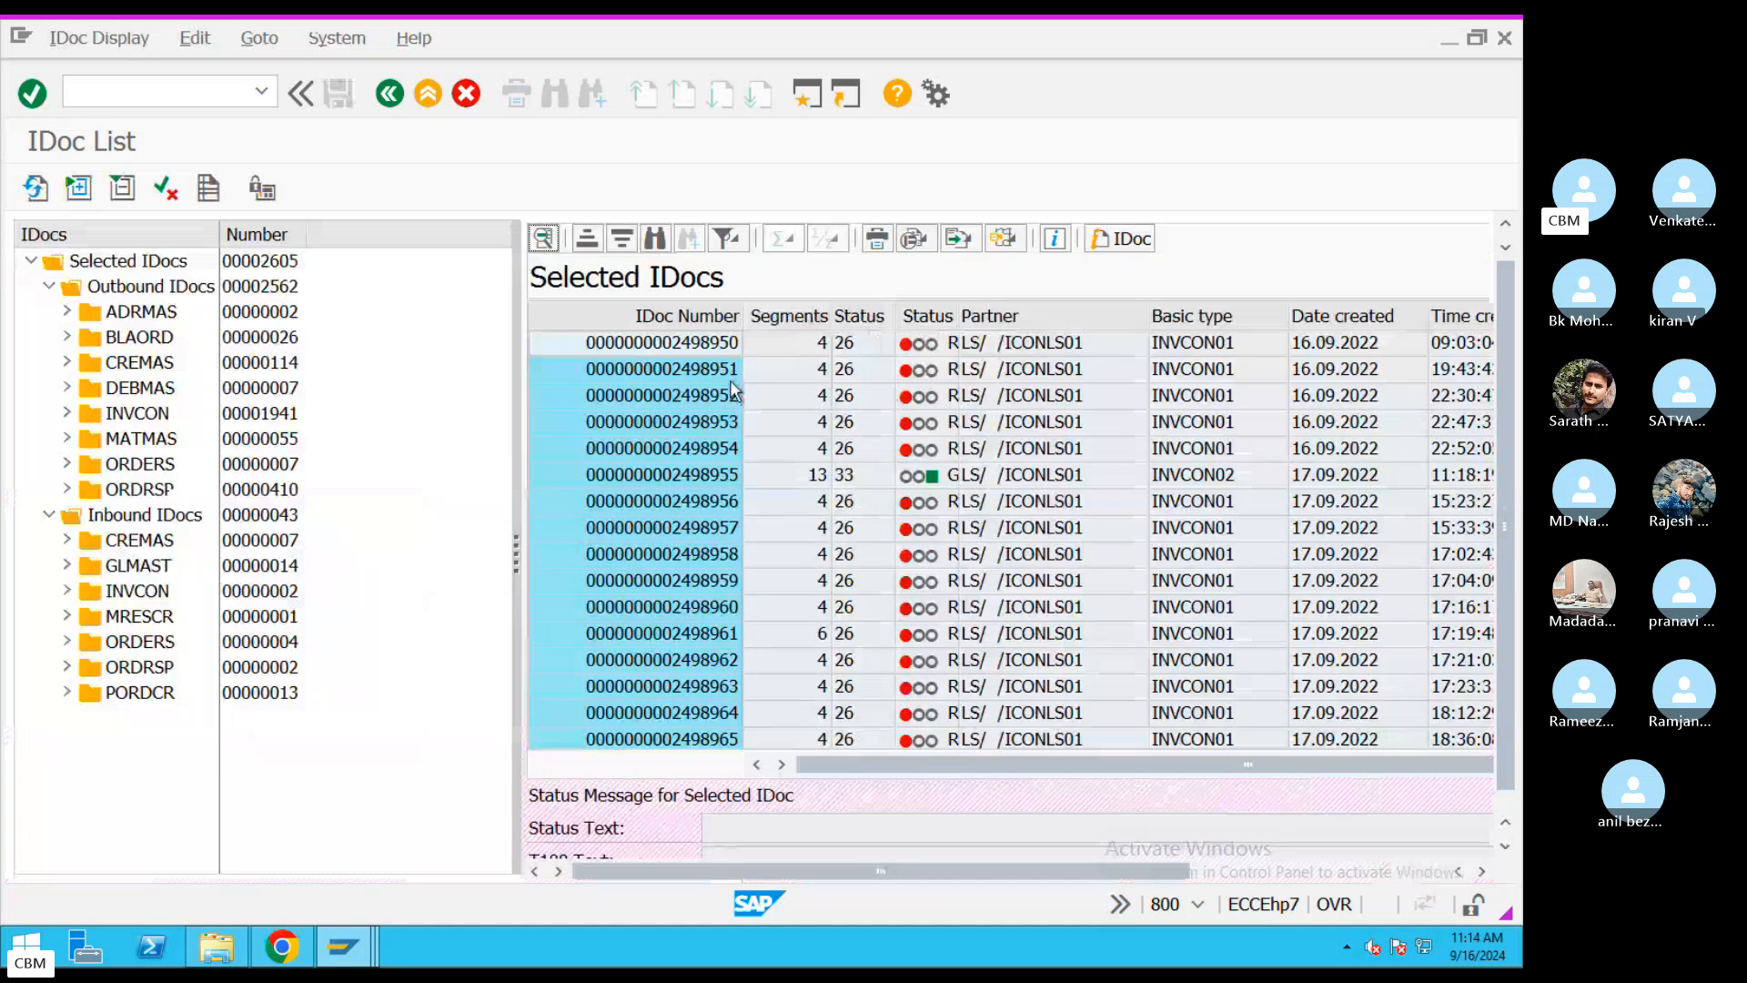
- Open outbound CREMAS IDoc 2499044 from the list and read the message in its status 29 record
click(139, 362)
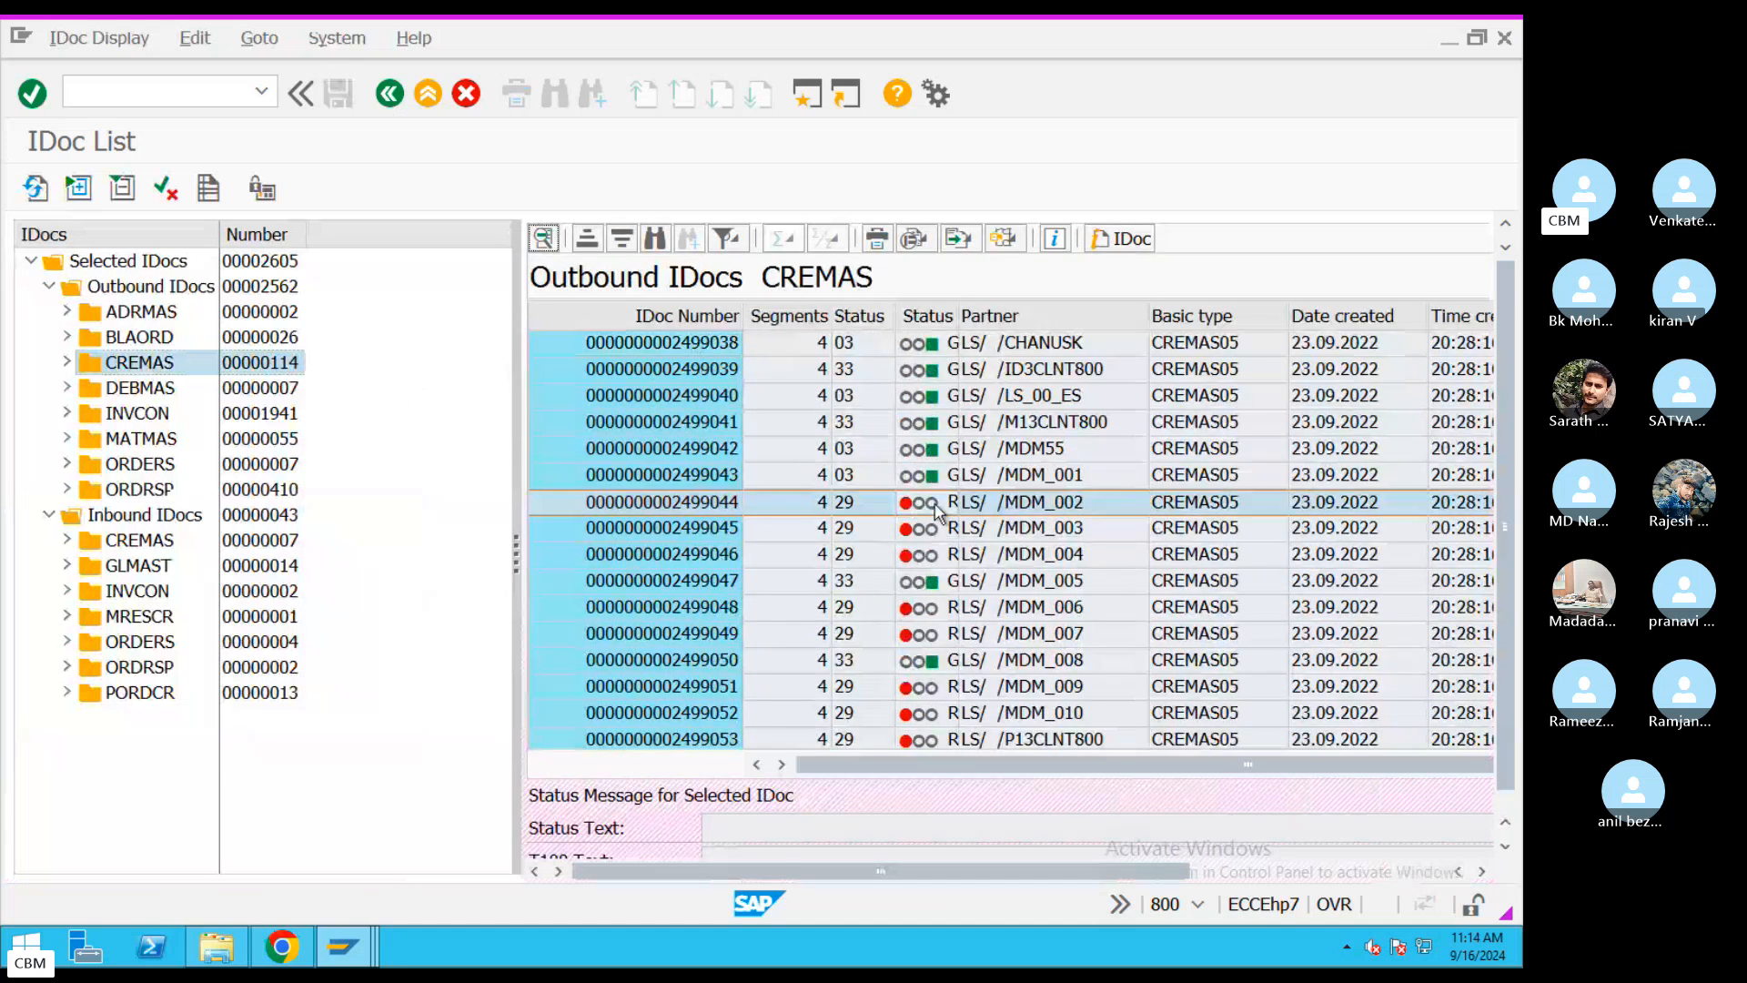
double_click(808, 506)
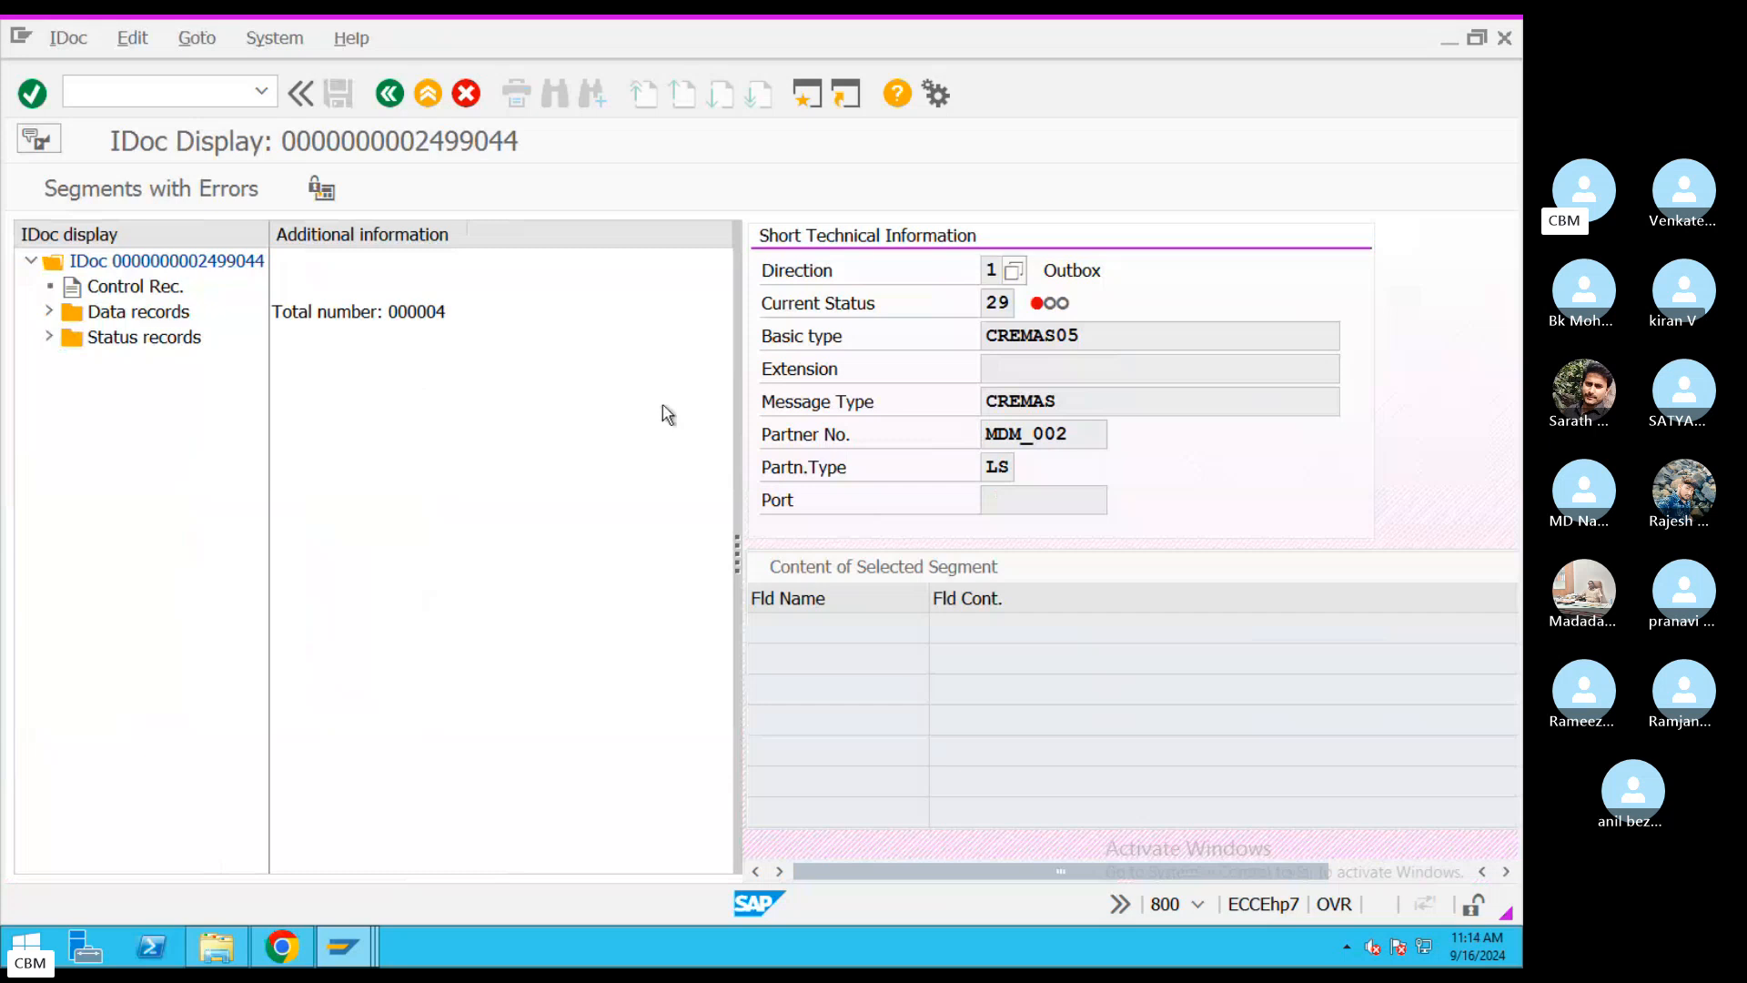
click(52, 340)
double_click(303, 364)
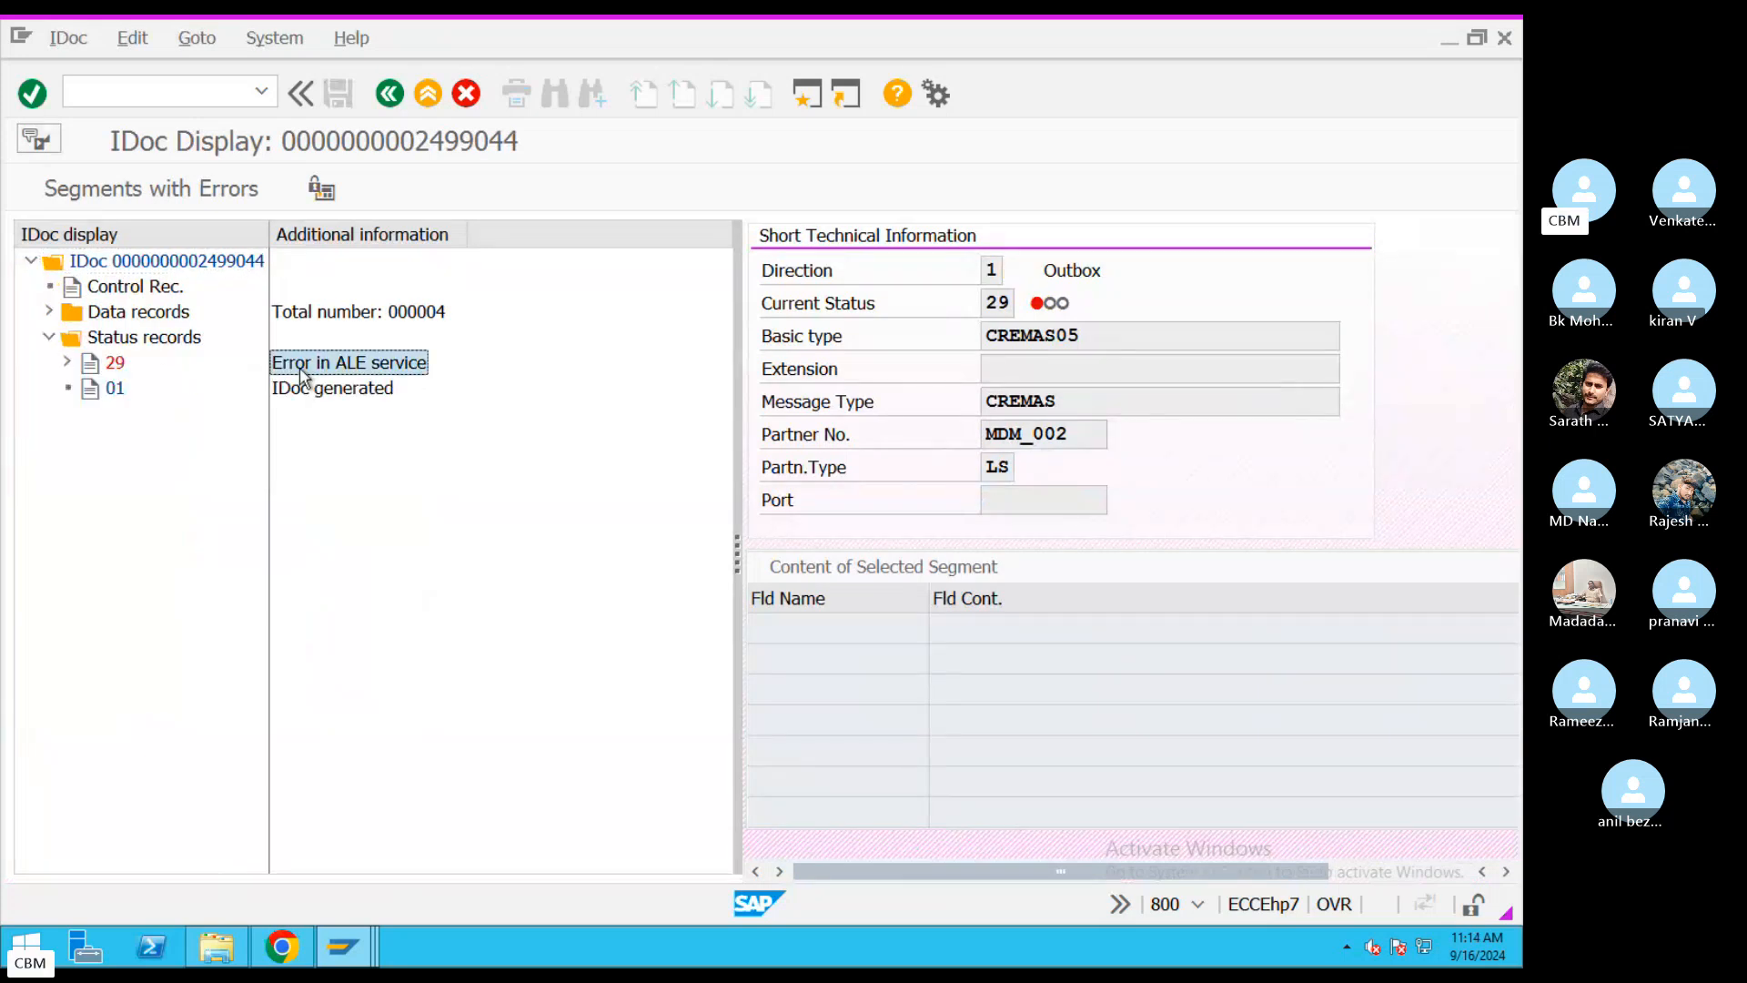
drag(577, 341, 291, 352)
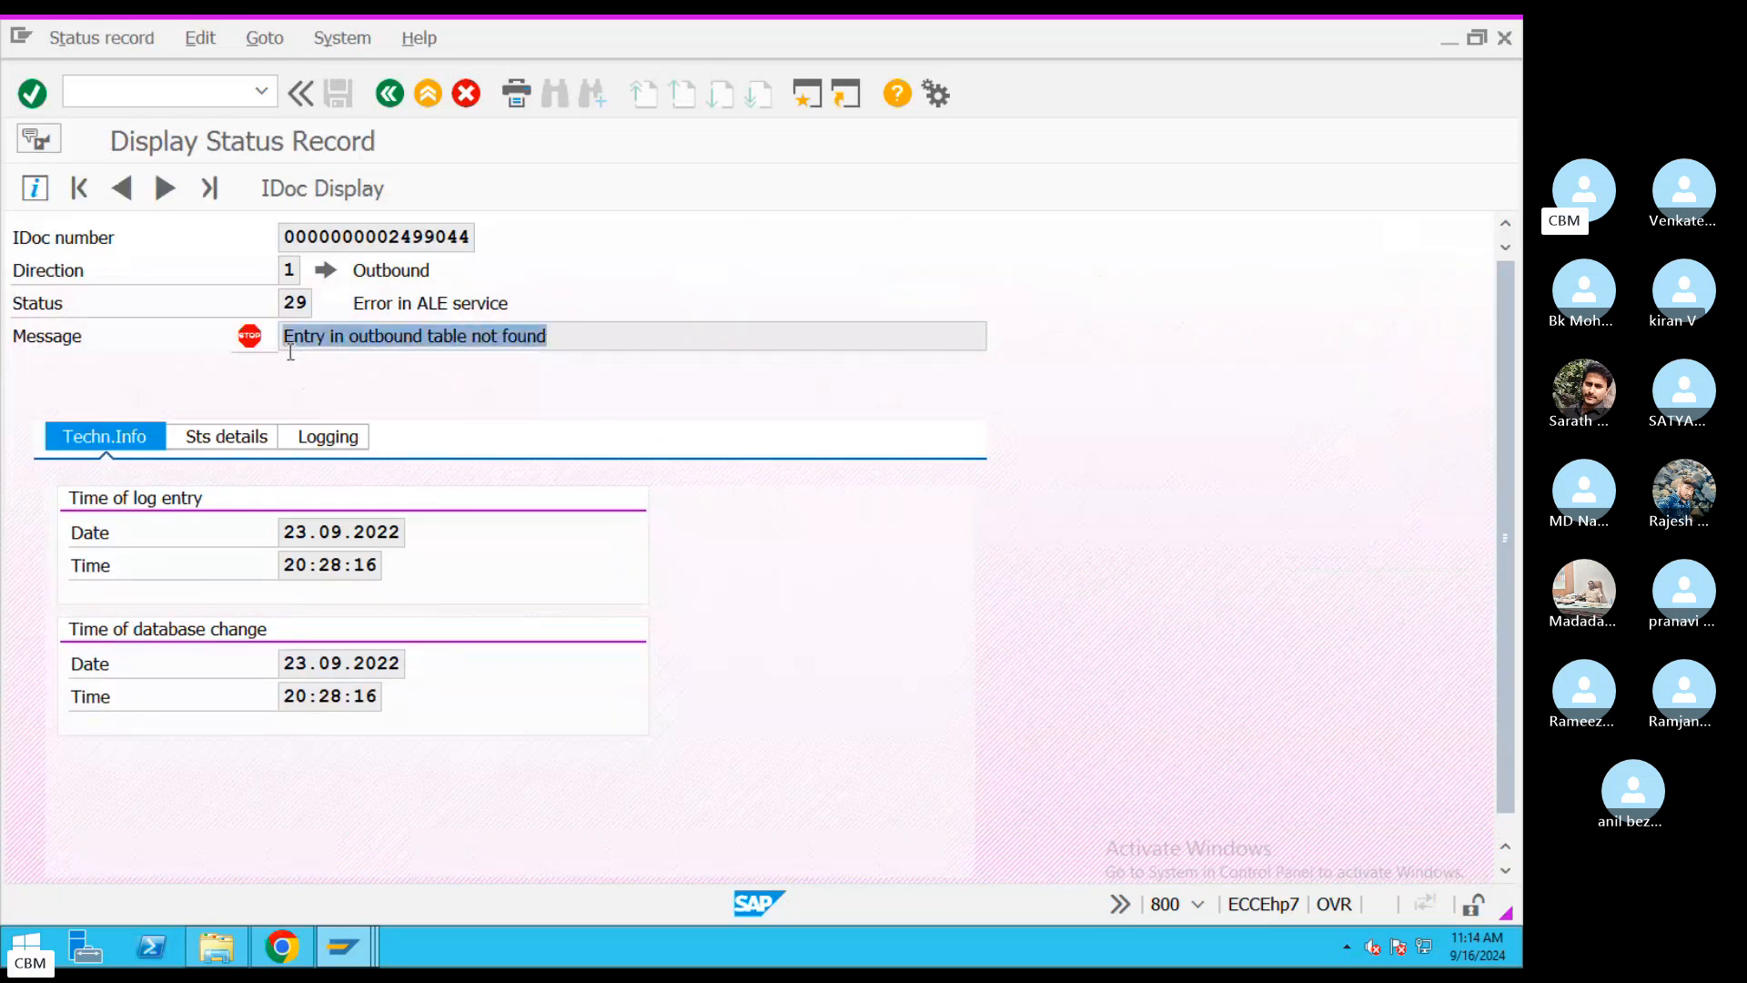
drag(560, 334, 281, 339)
drag(620, 329, 282, 339)
drag(537, 334, 200, 330)
click(389, 93)
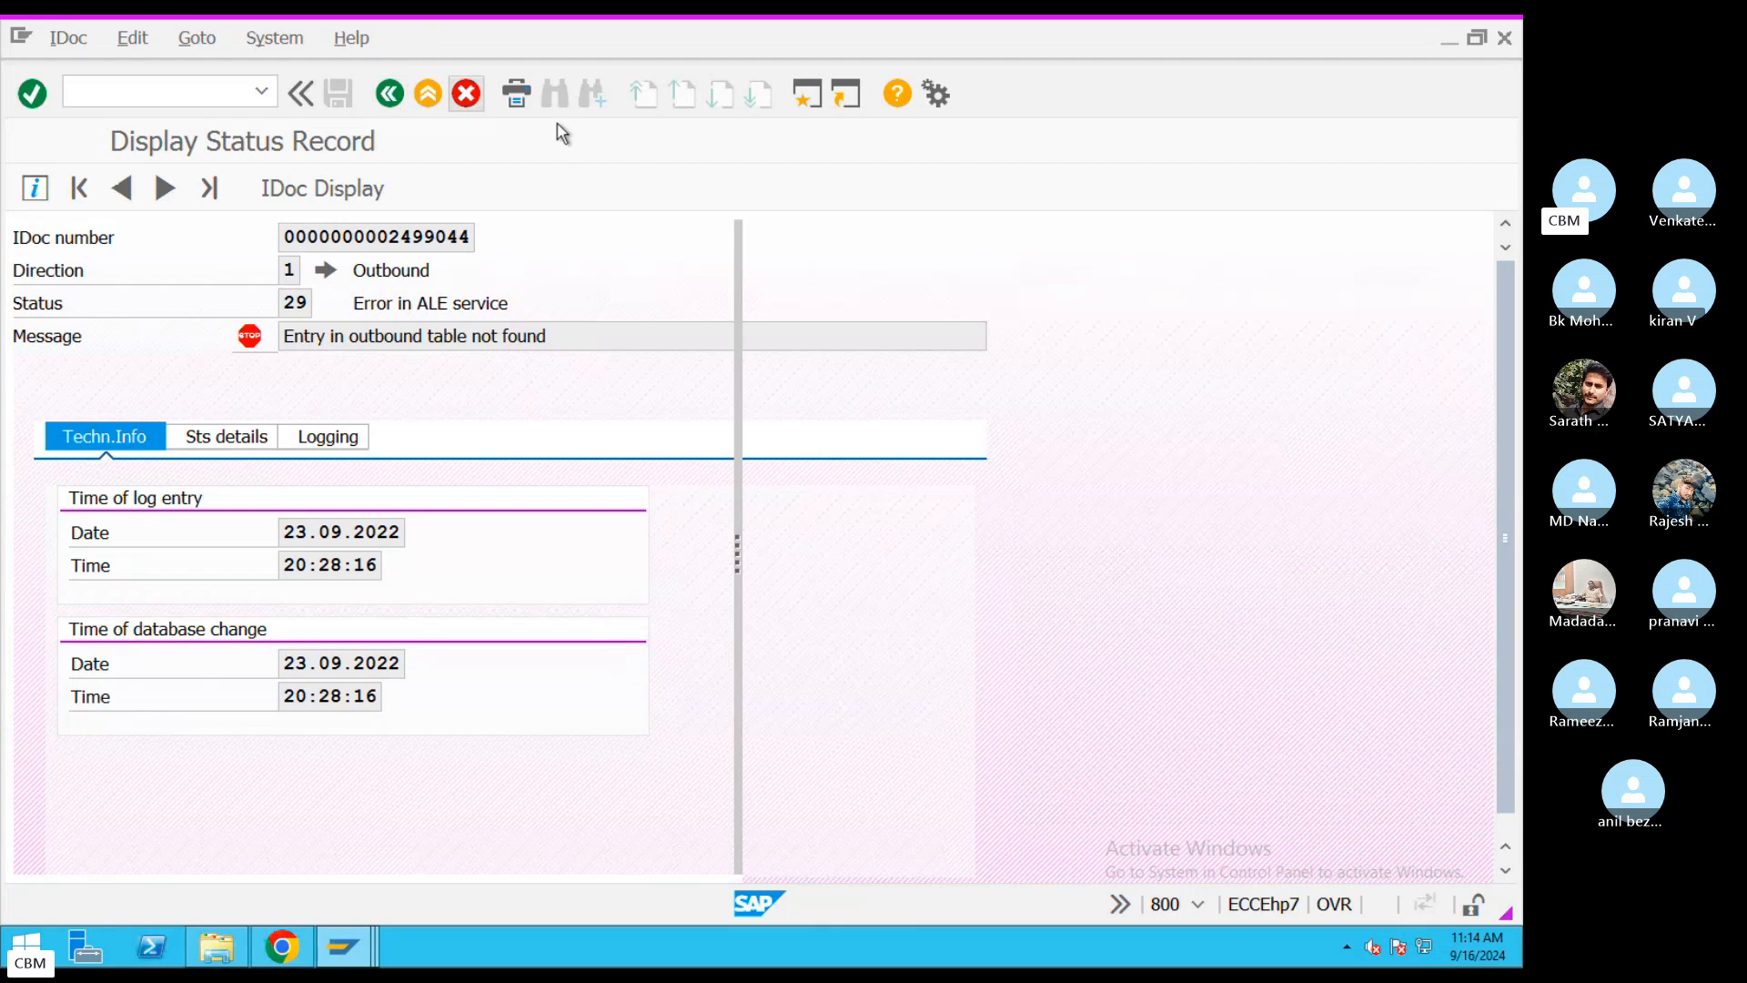
- Display the long text of the status 29 message, open the partner profiles from it and return
click(68, 363)
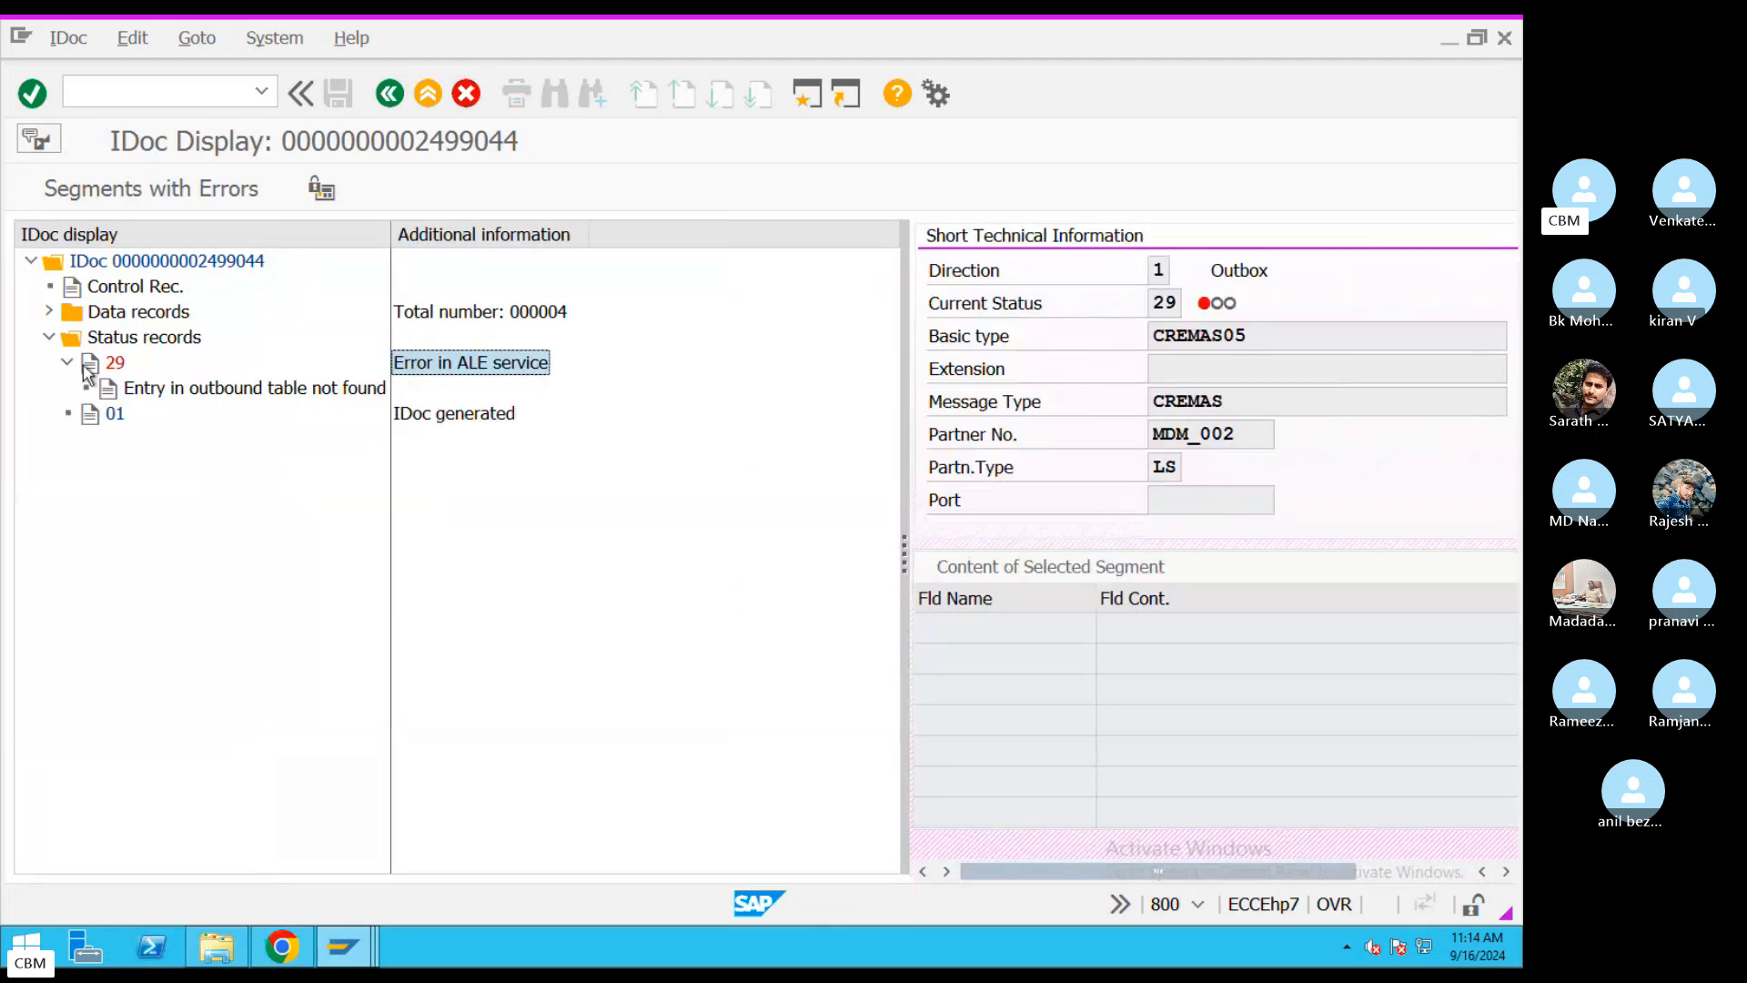
double_click(150, 390)
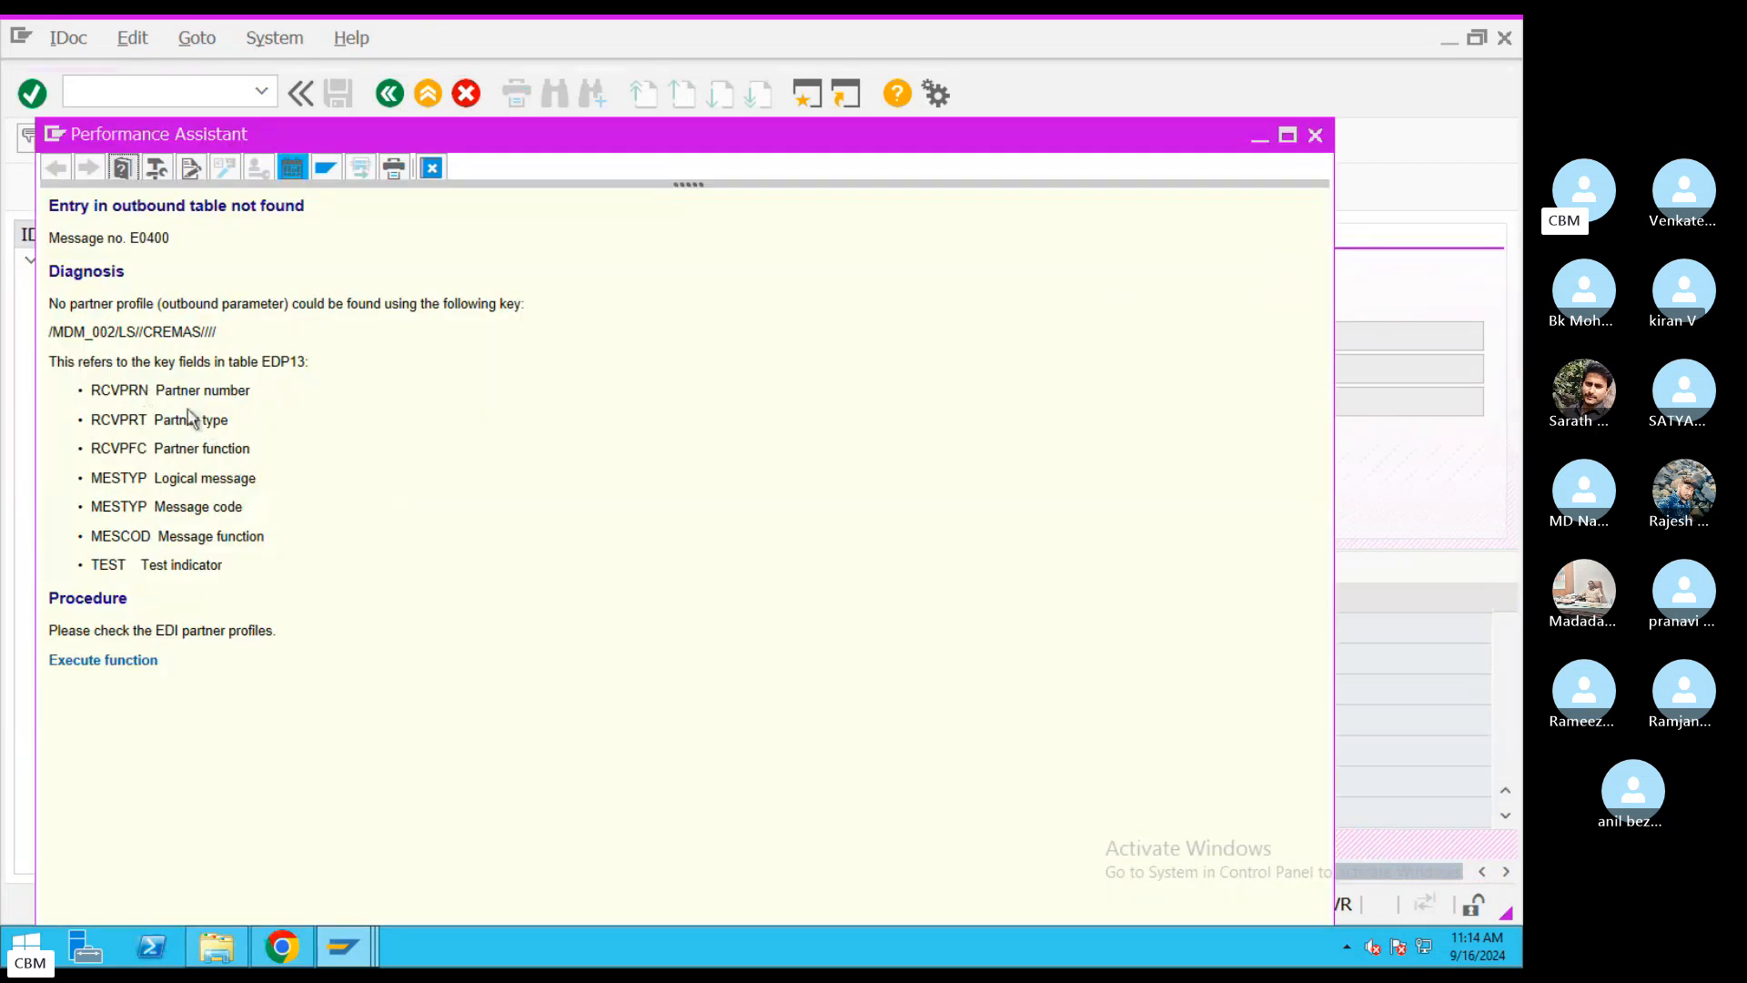
click(80, 662)
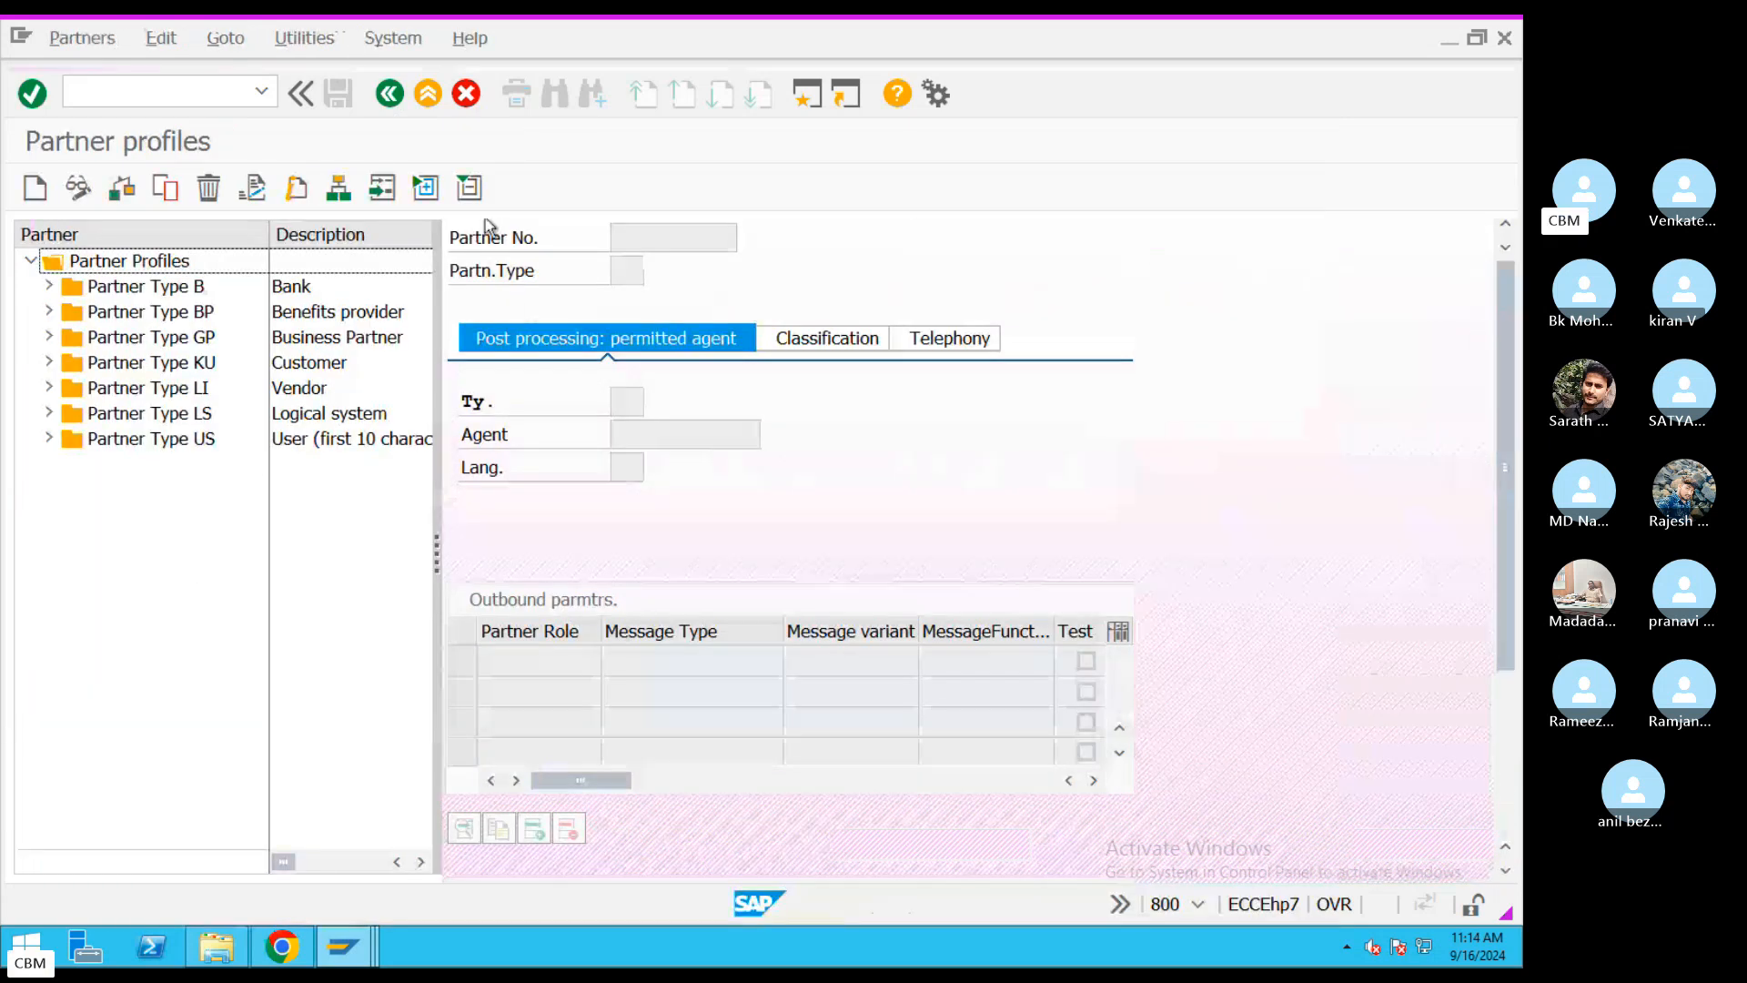
click(390, 93)
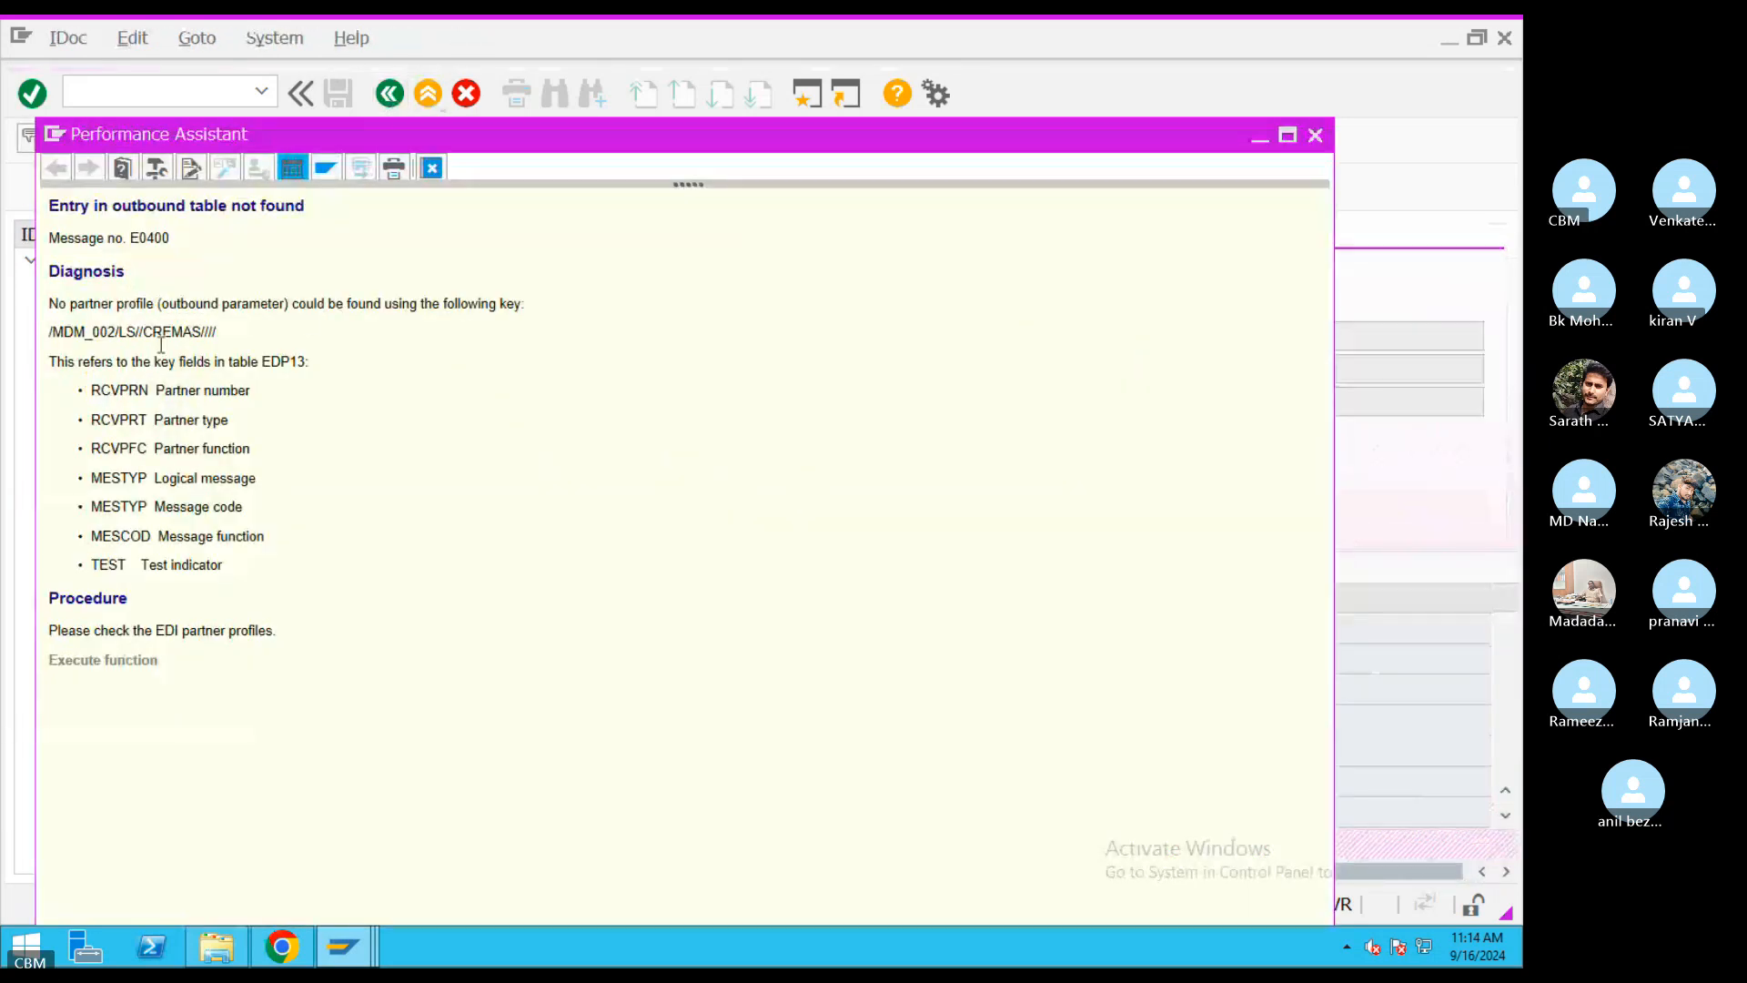
- Read the error's diagnosis, the key fields of table EDP13 and the procedure, and close the long text
drag(215, 209, 352, 205)
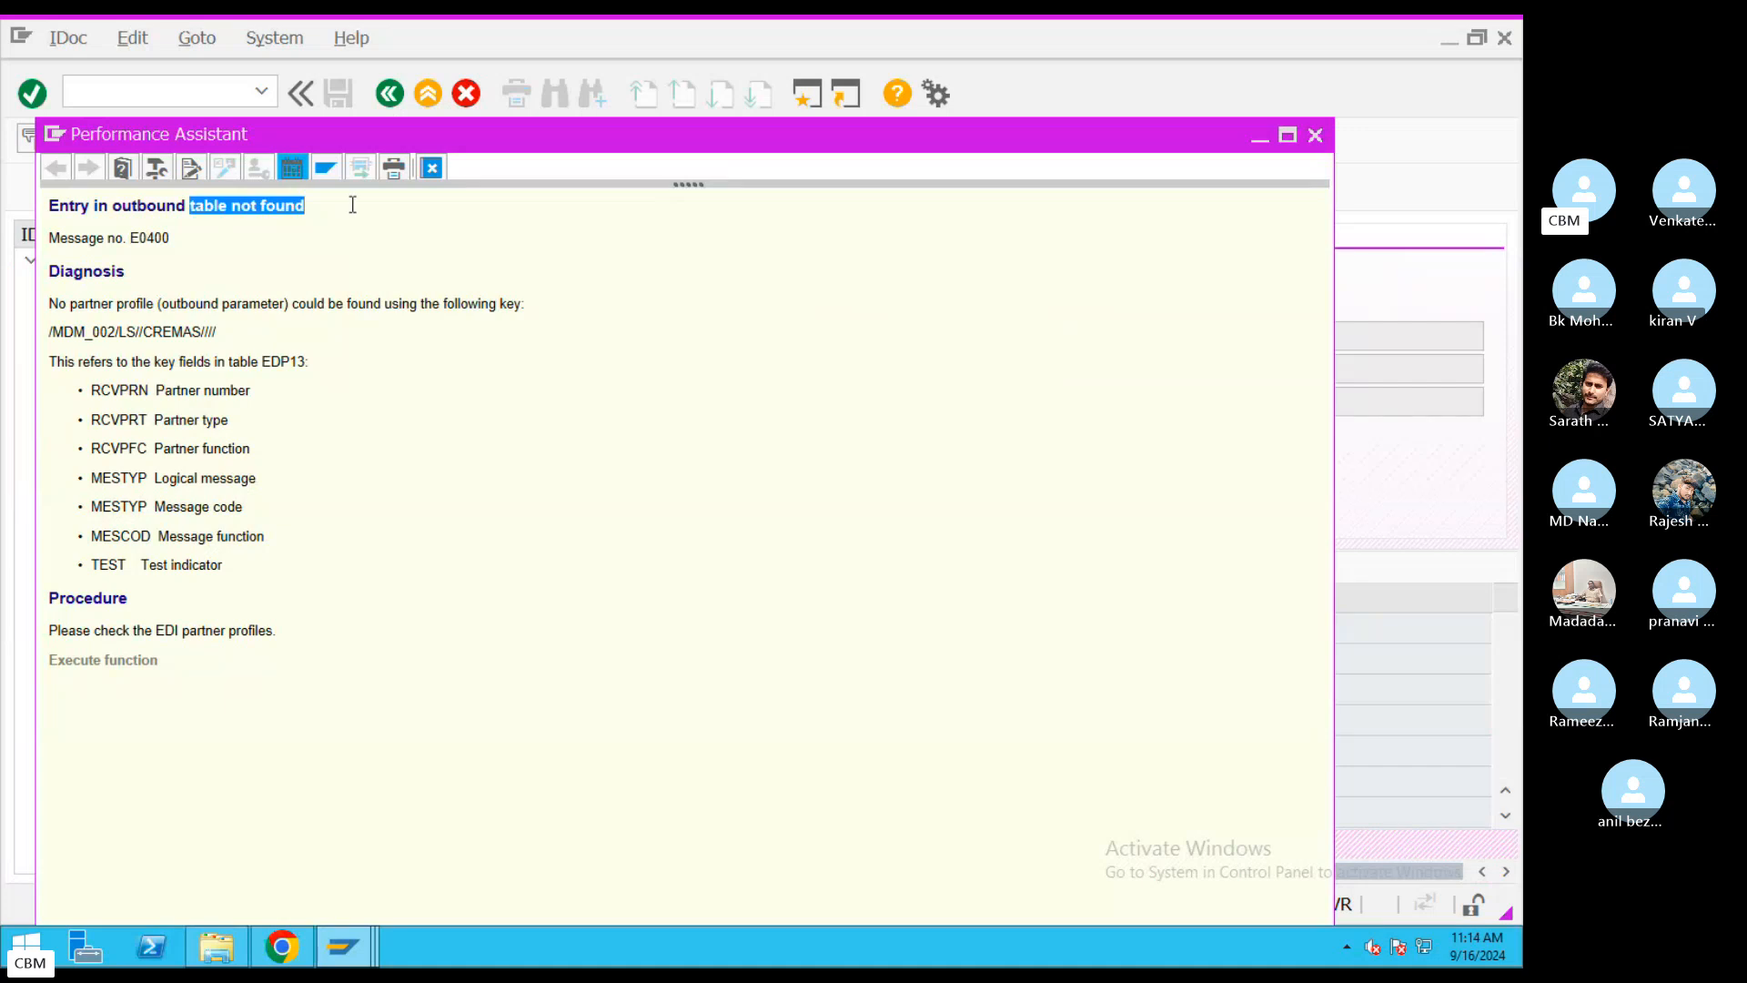
drag(70, 303, 494, 303)
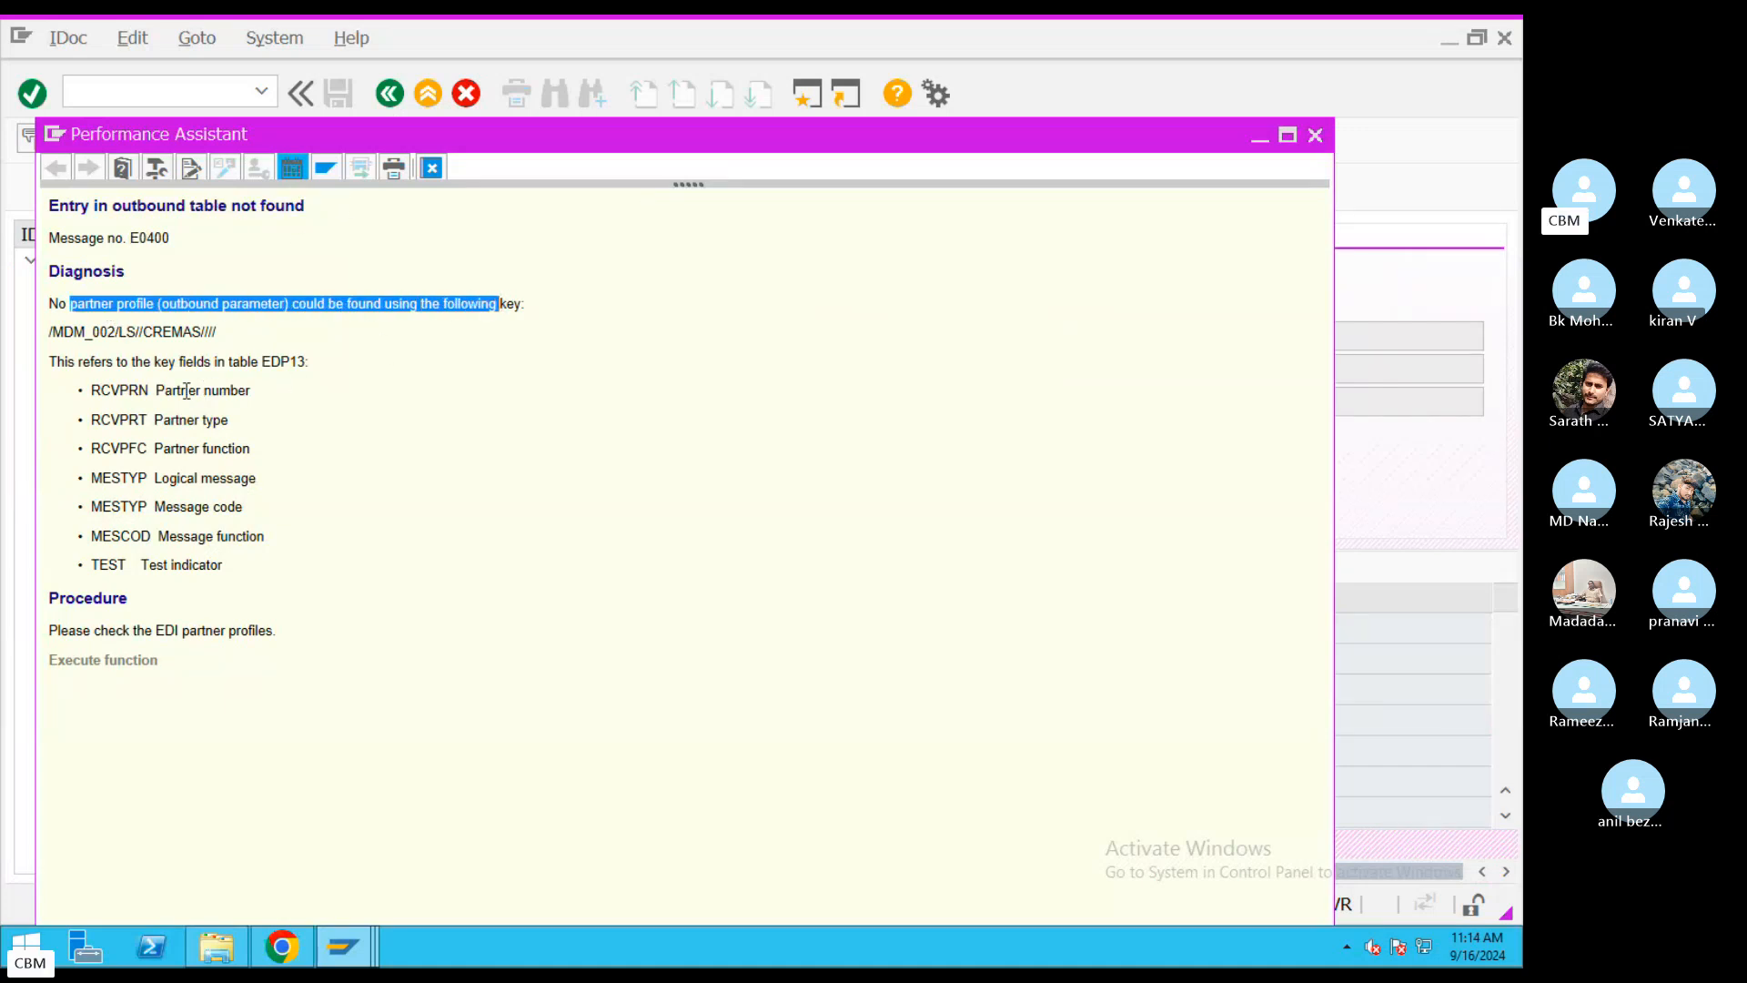
drag(151, 391, 250, 391)
drag(92, 421, 227, 425)
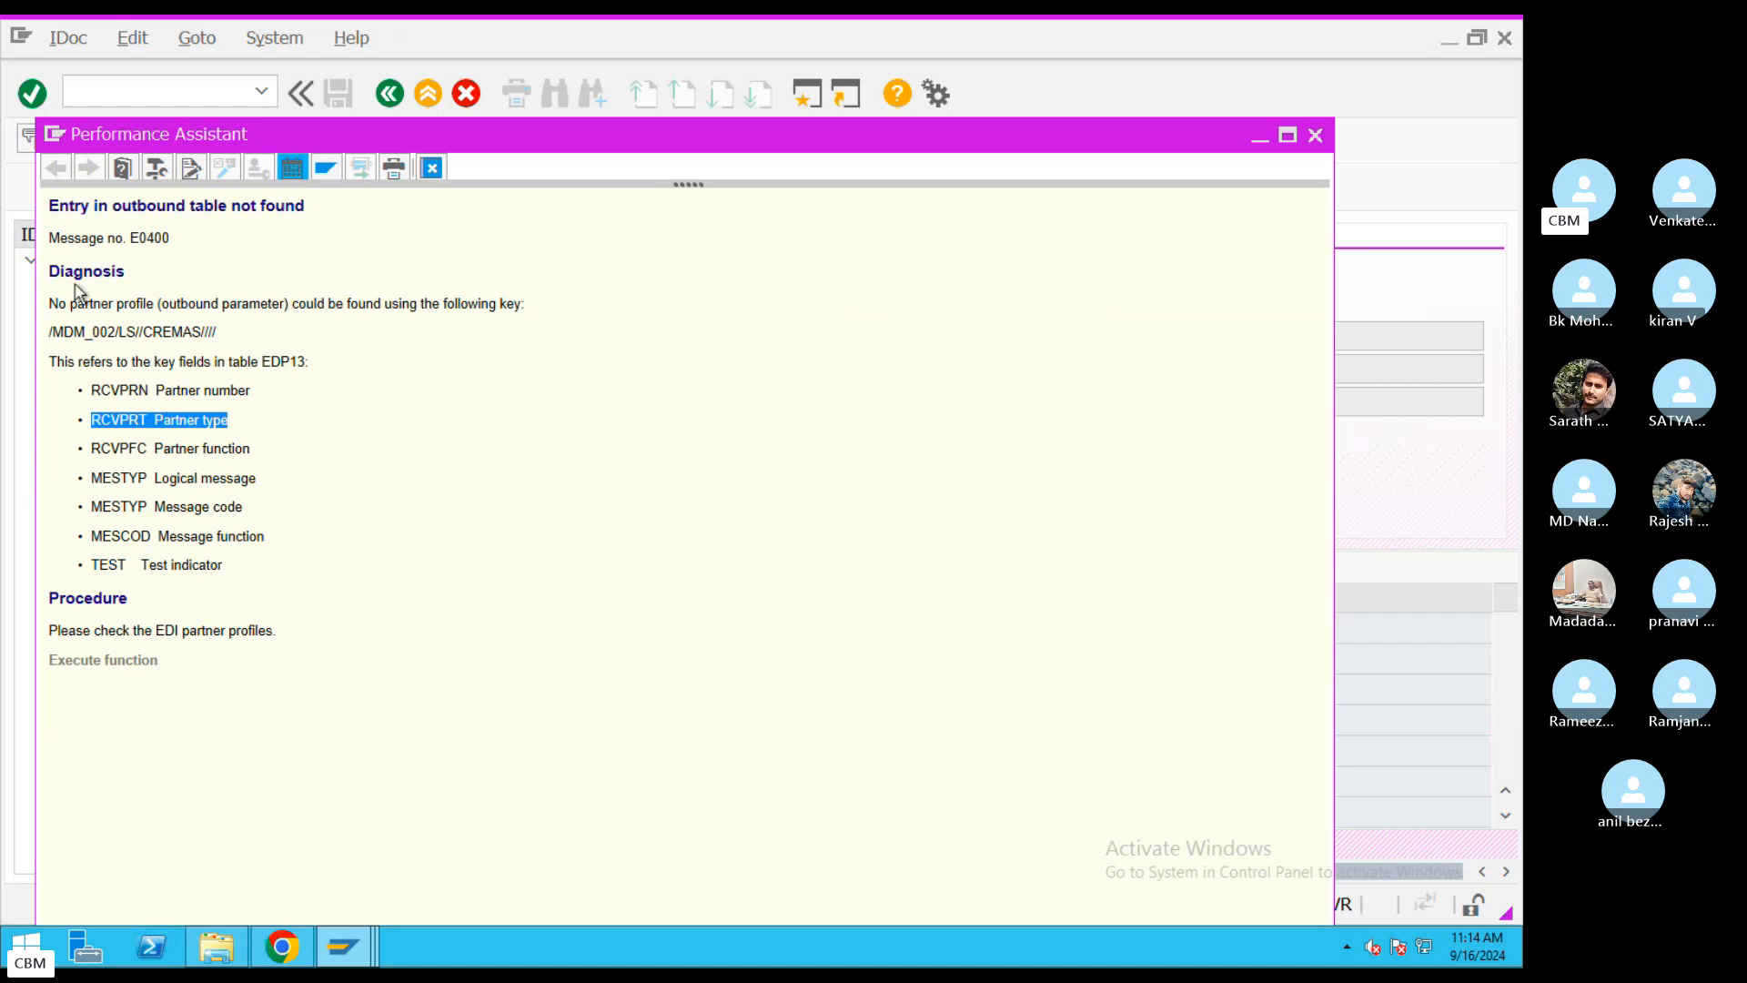
drag(52, 304, 286, 660)
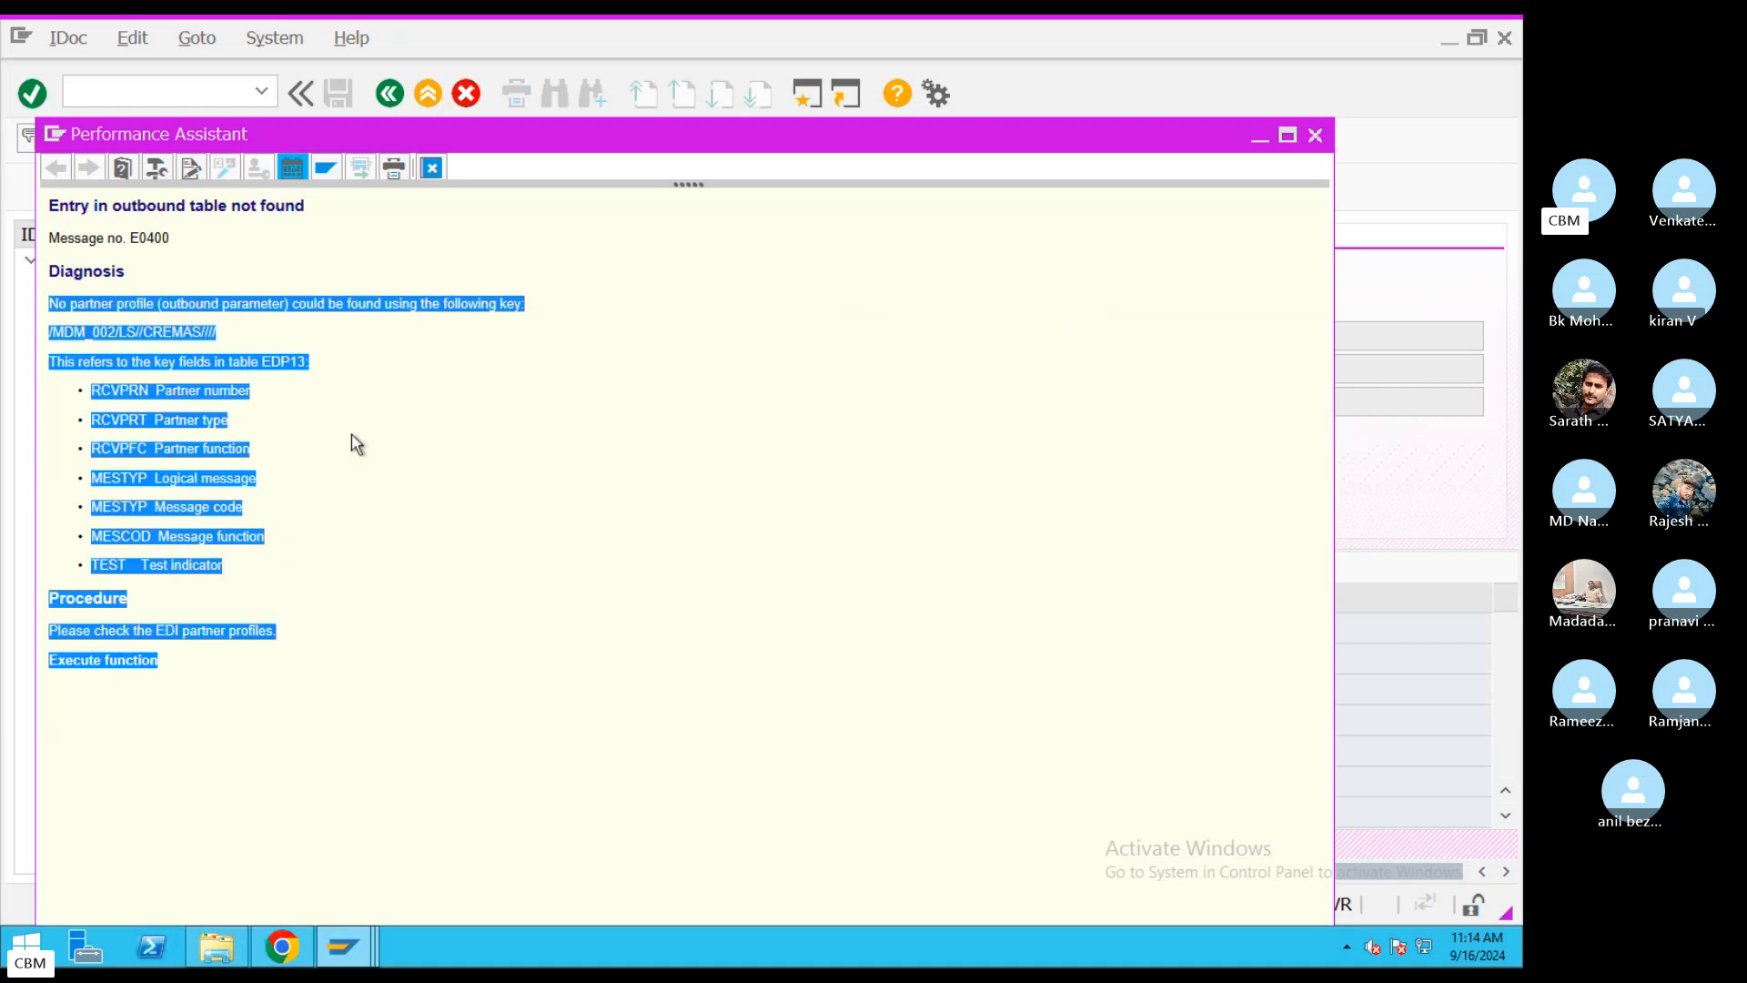
click(428, 169)
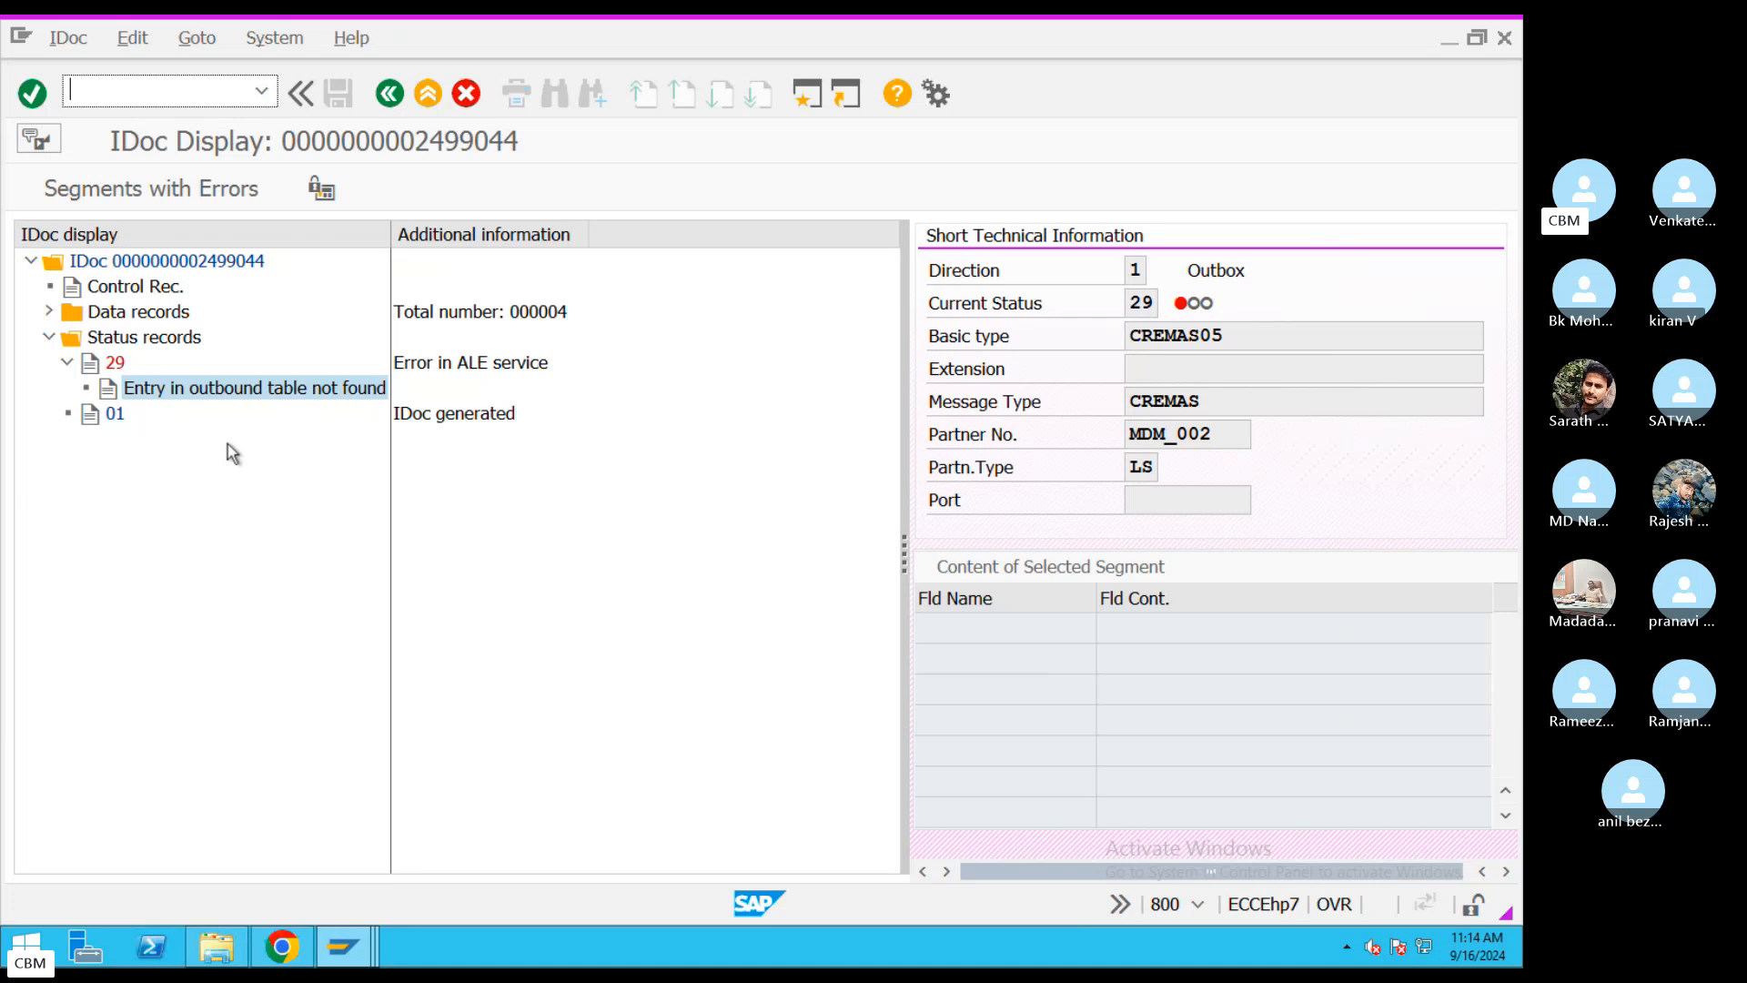
- Open CREMAS IDoc 2499046 from the list, read its status 29 record's message and check its current status
click(390, 94)
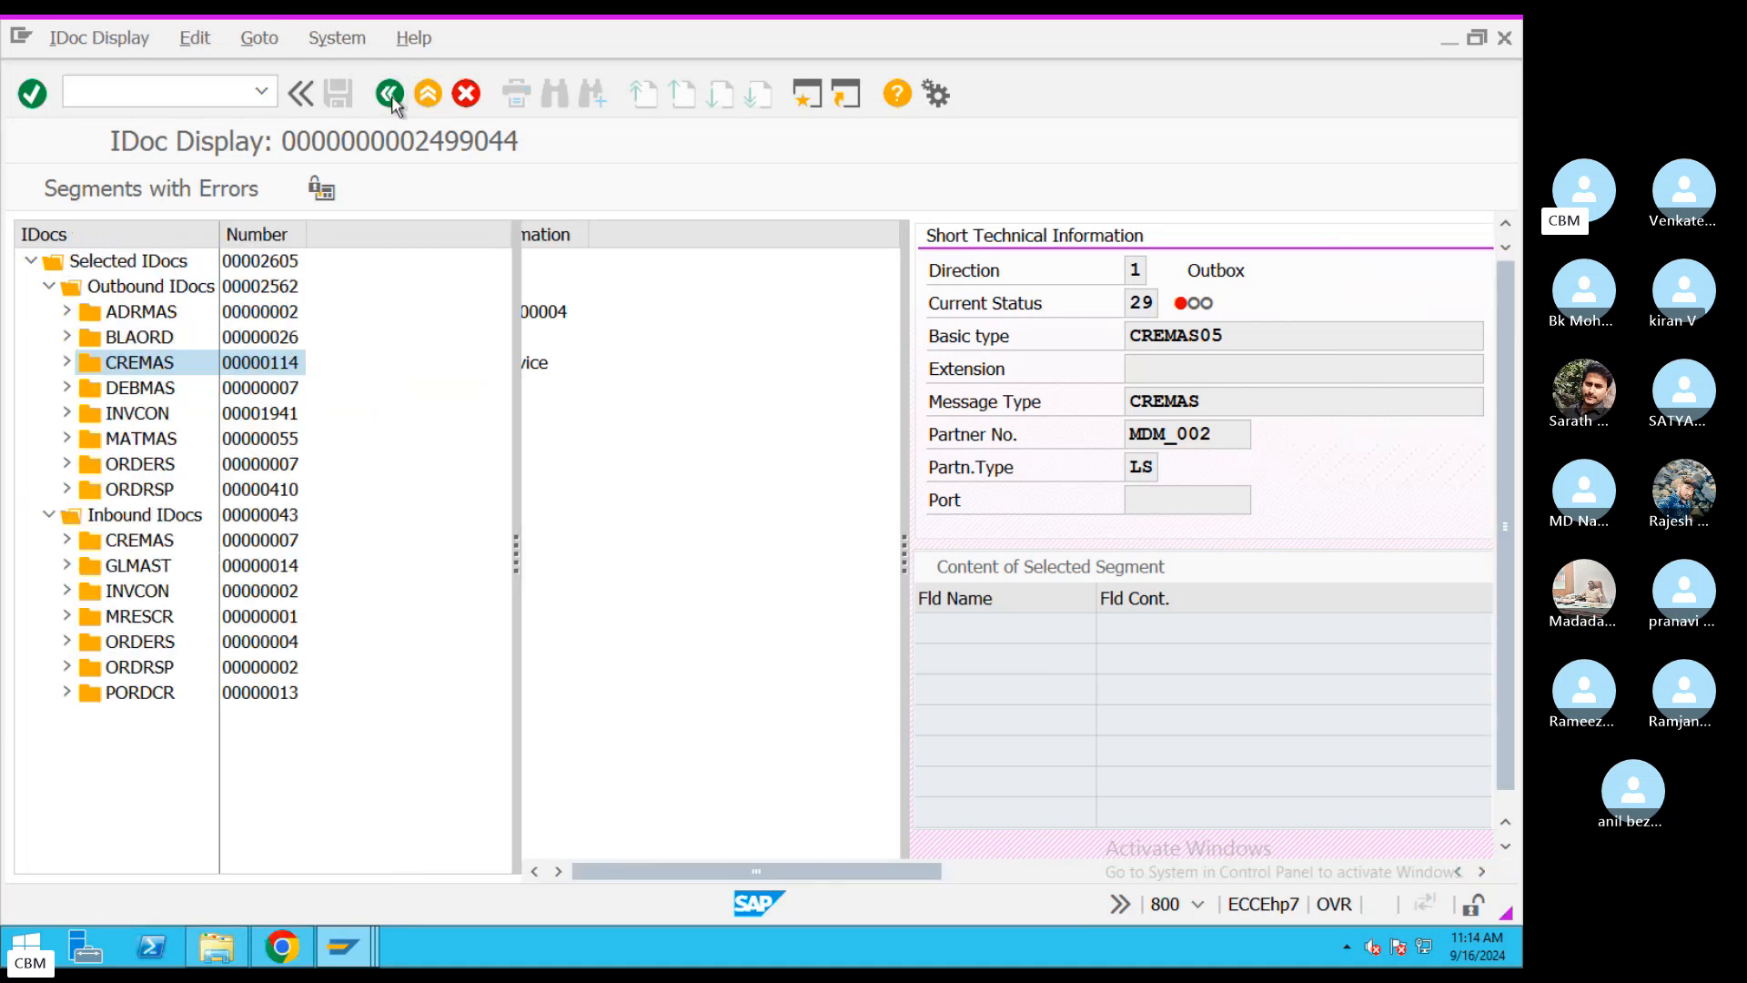
double_click(937, 561)
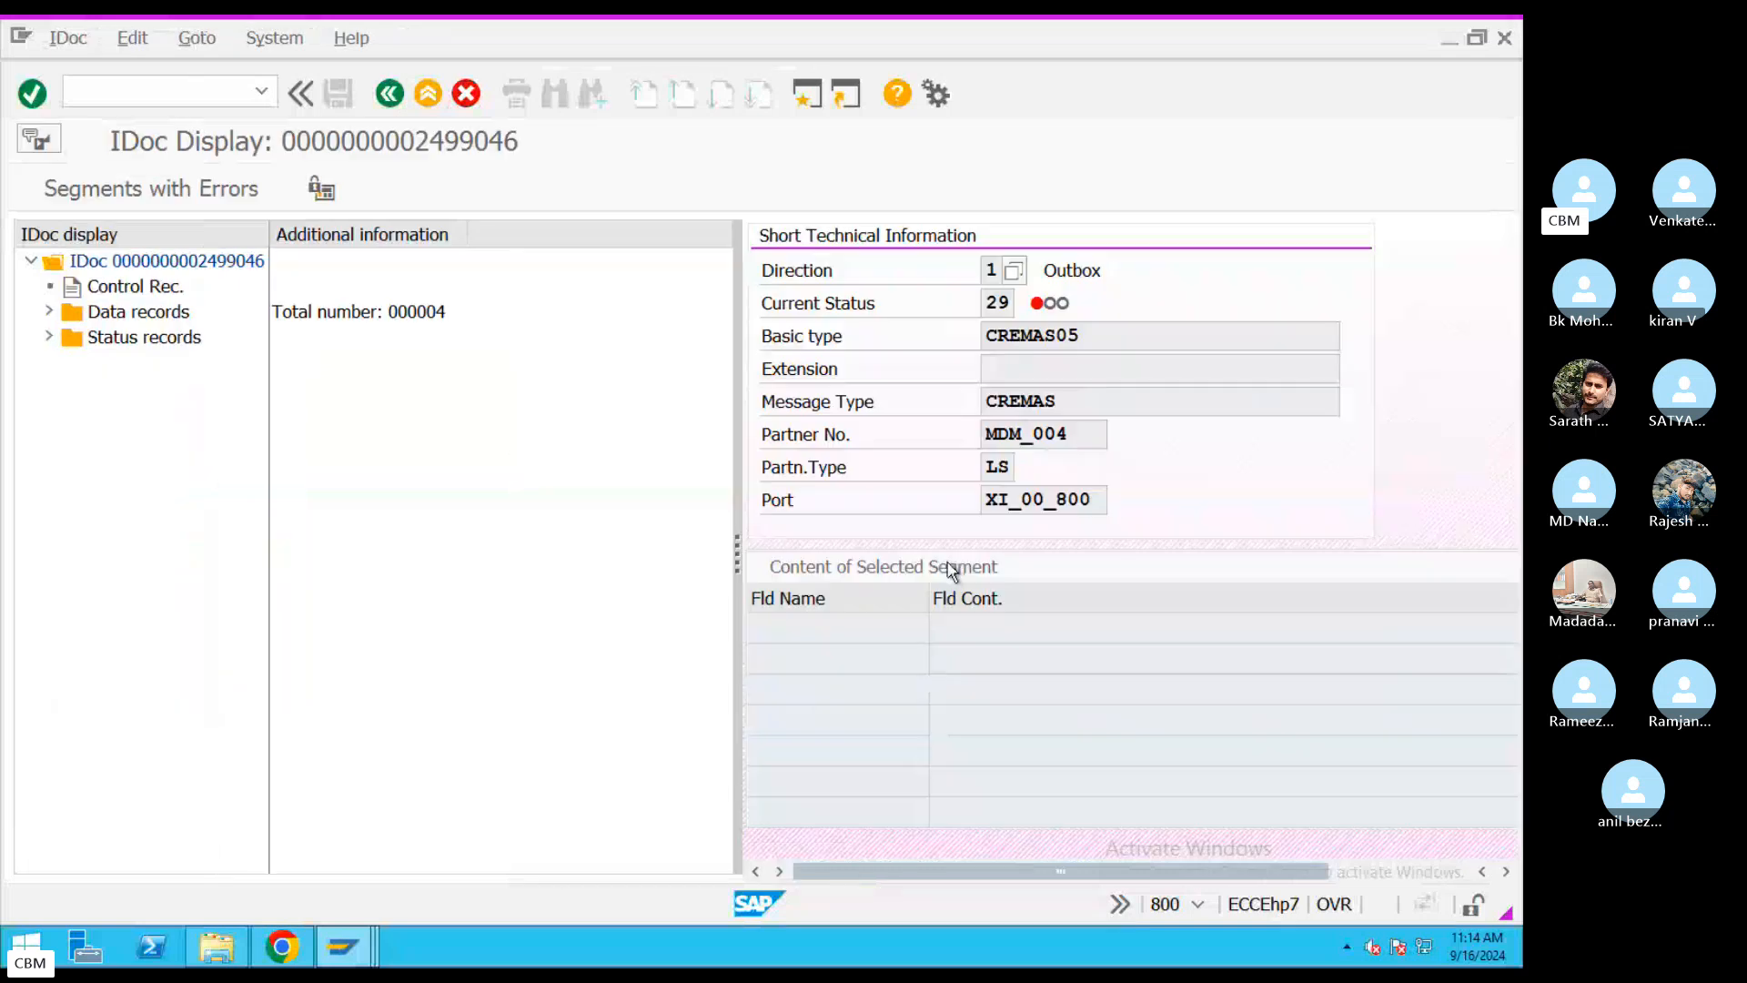
click(49, 337)
double_click(283, 366)
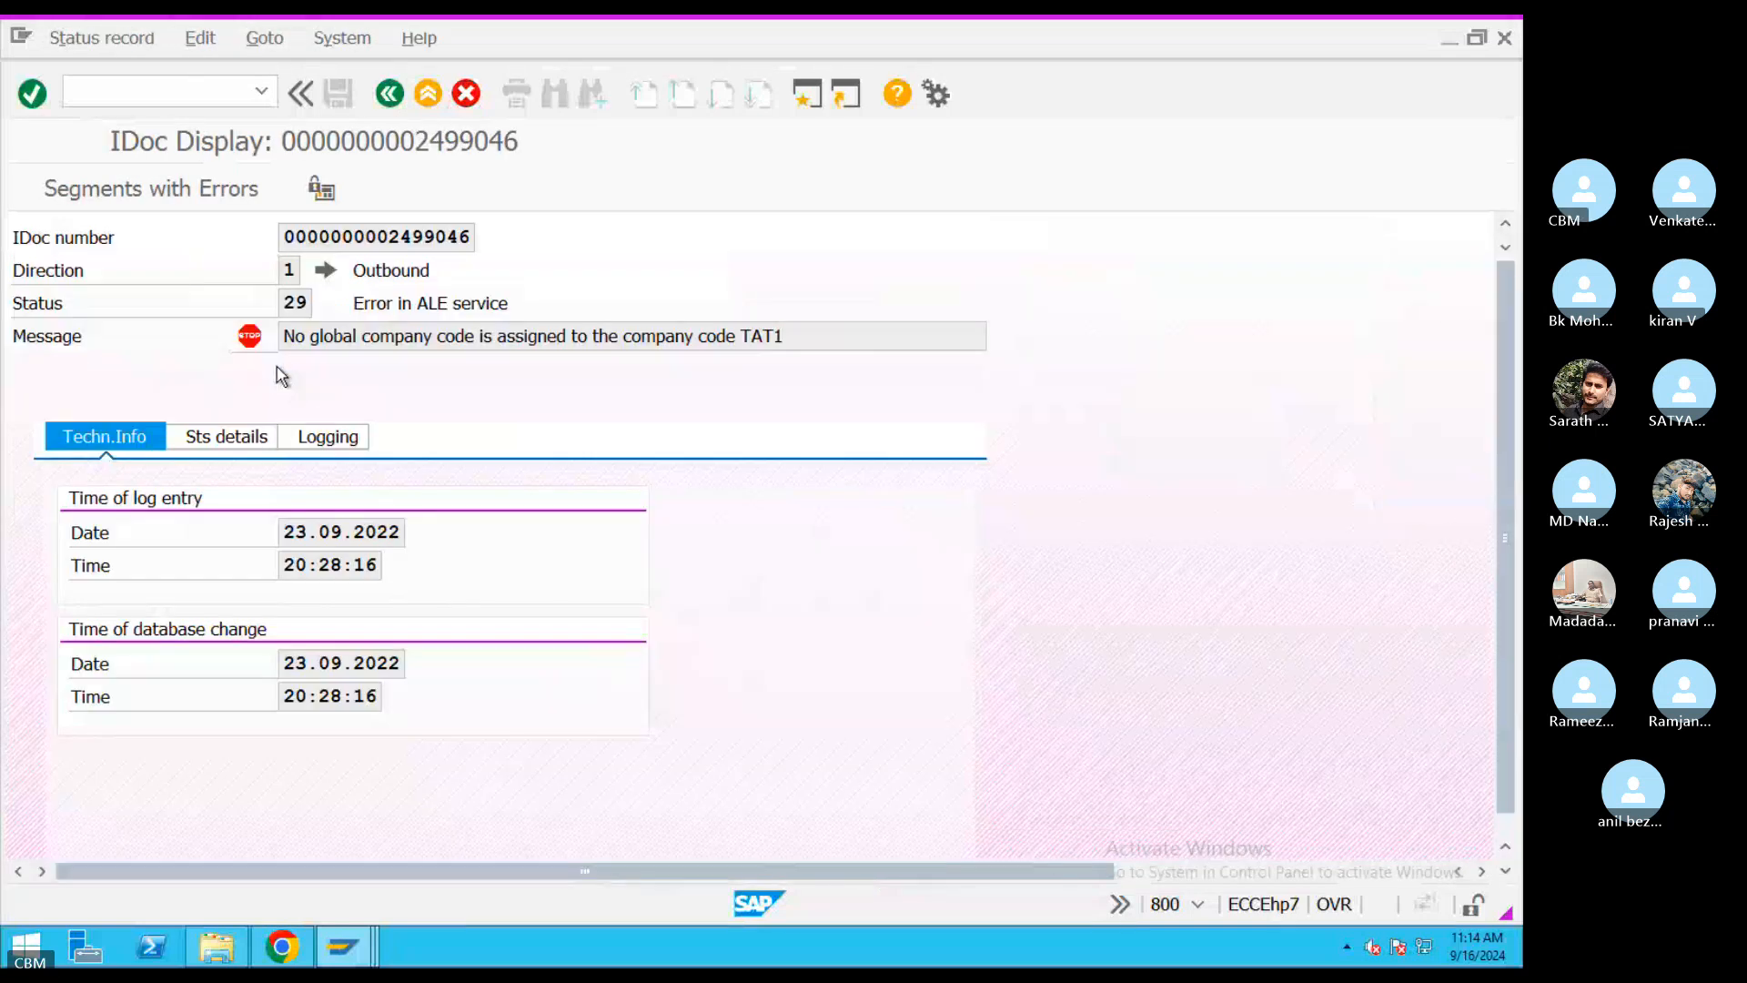
drag(324, 337, 830, 340)
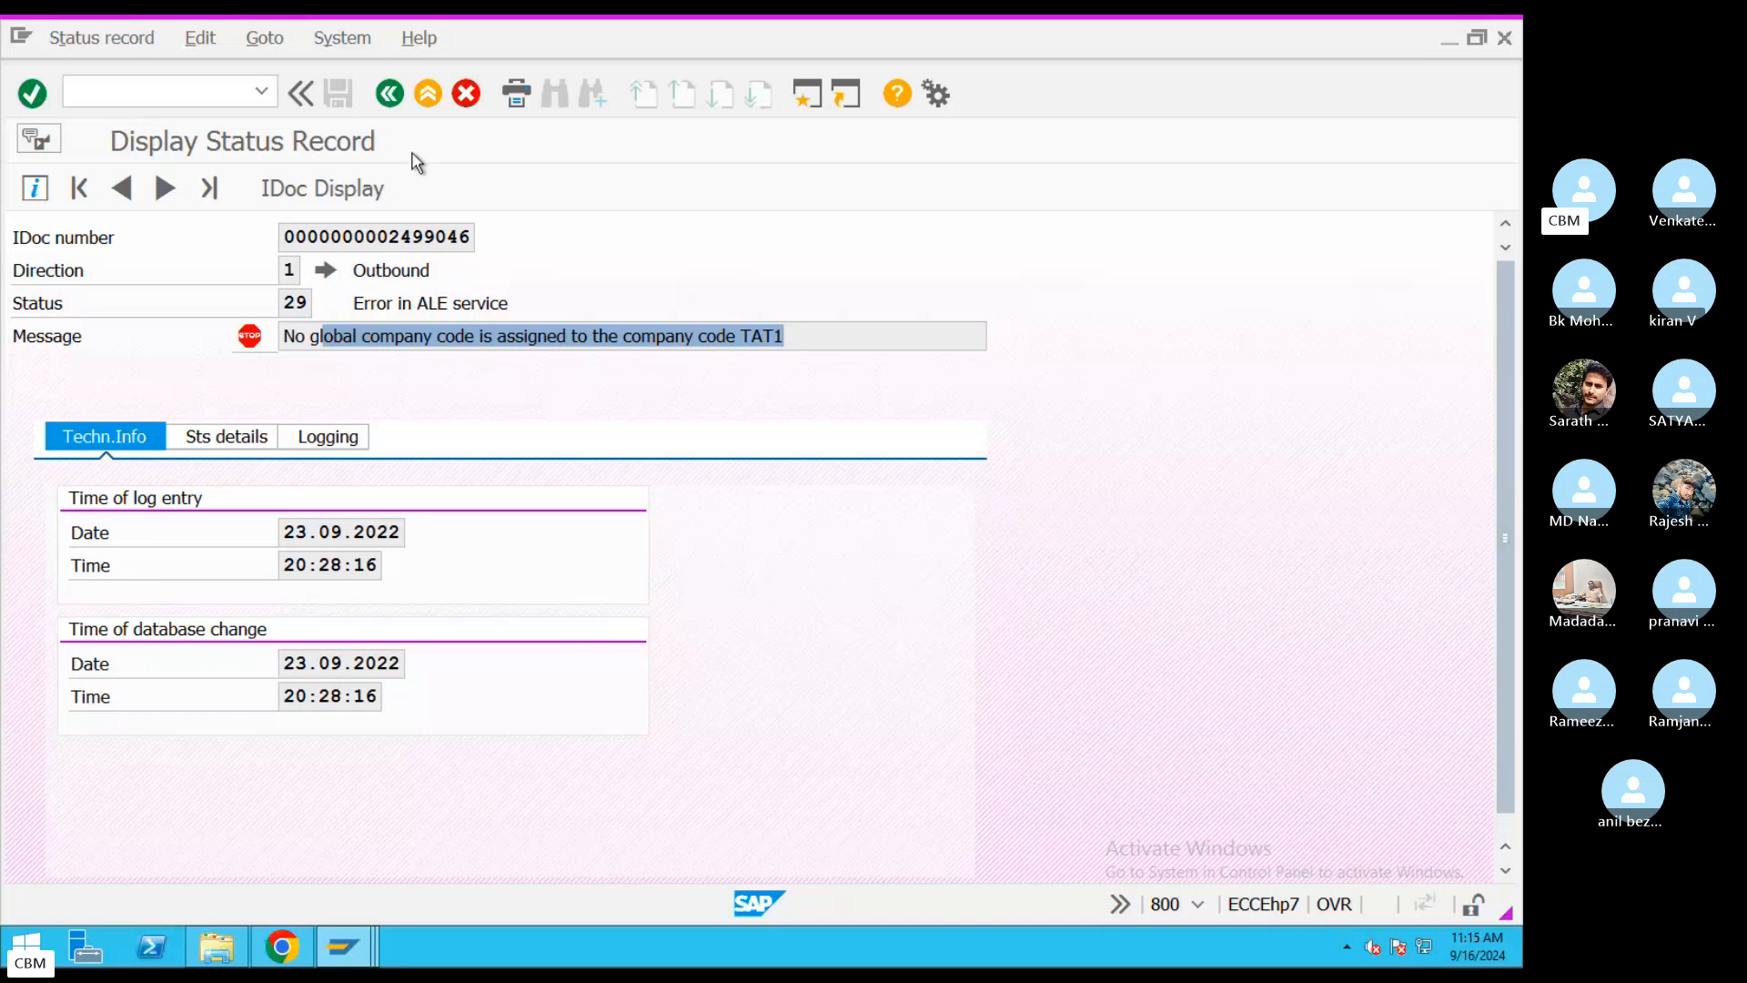
click(389, 93)
click(993, 301)
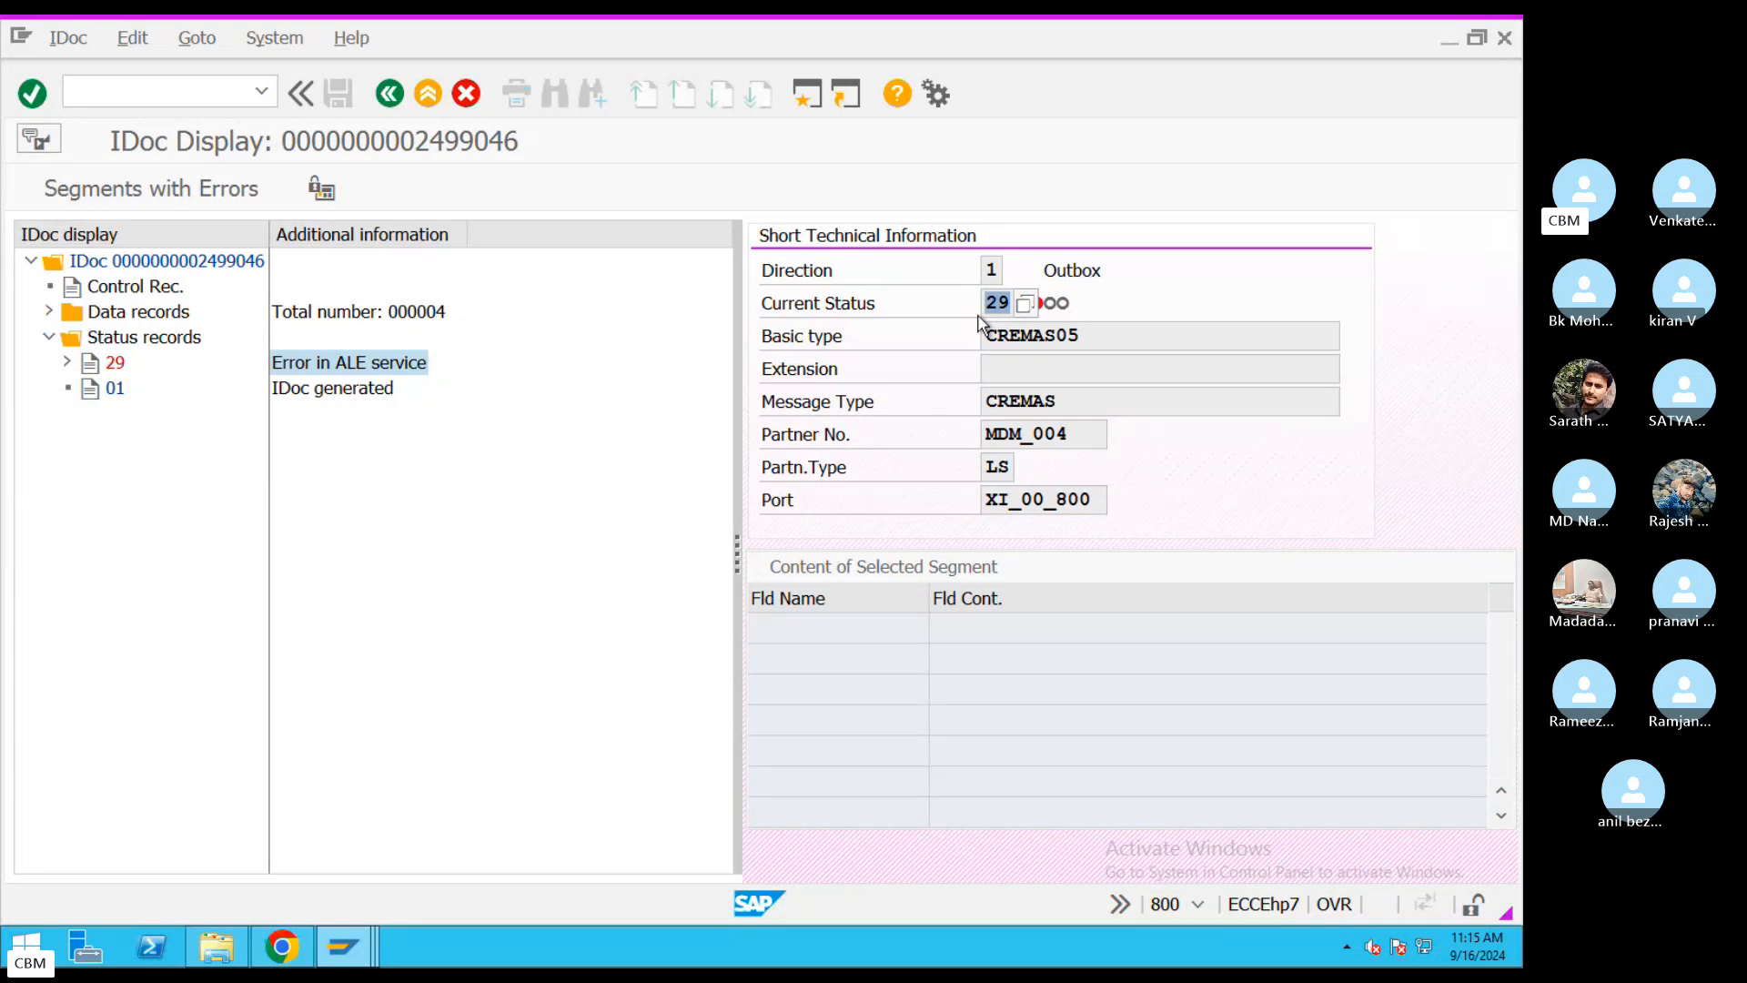
- Look up the possible IDoc status values for the Current Status field, read through their descriptions and close the list
click(1037, 304)
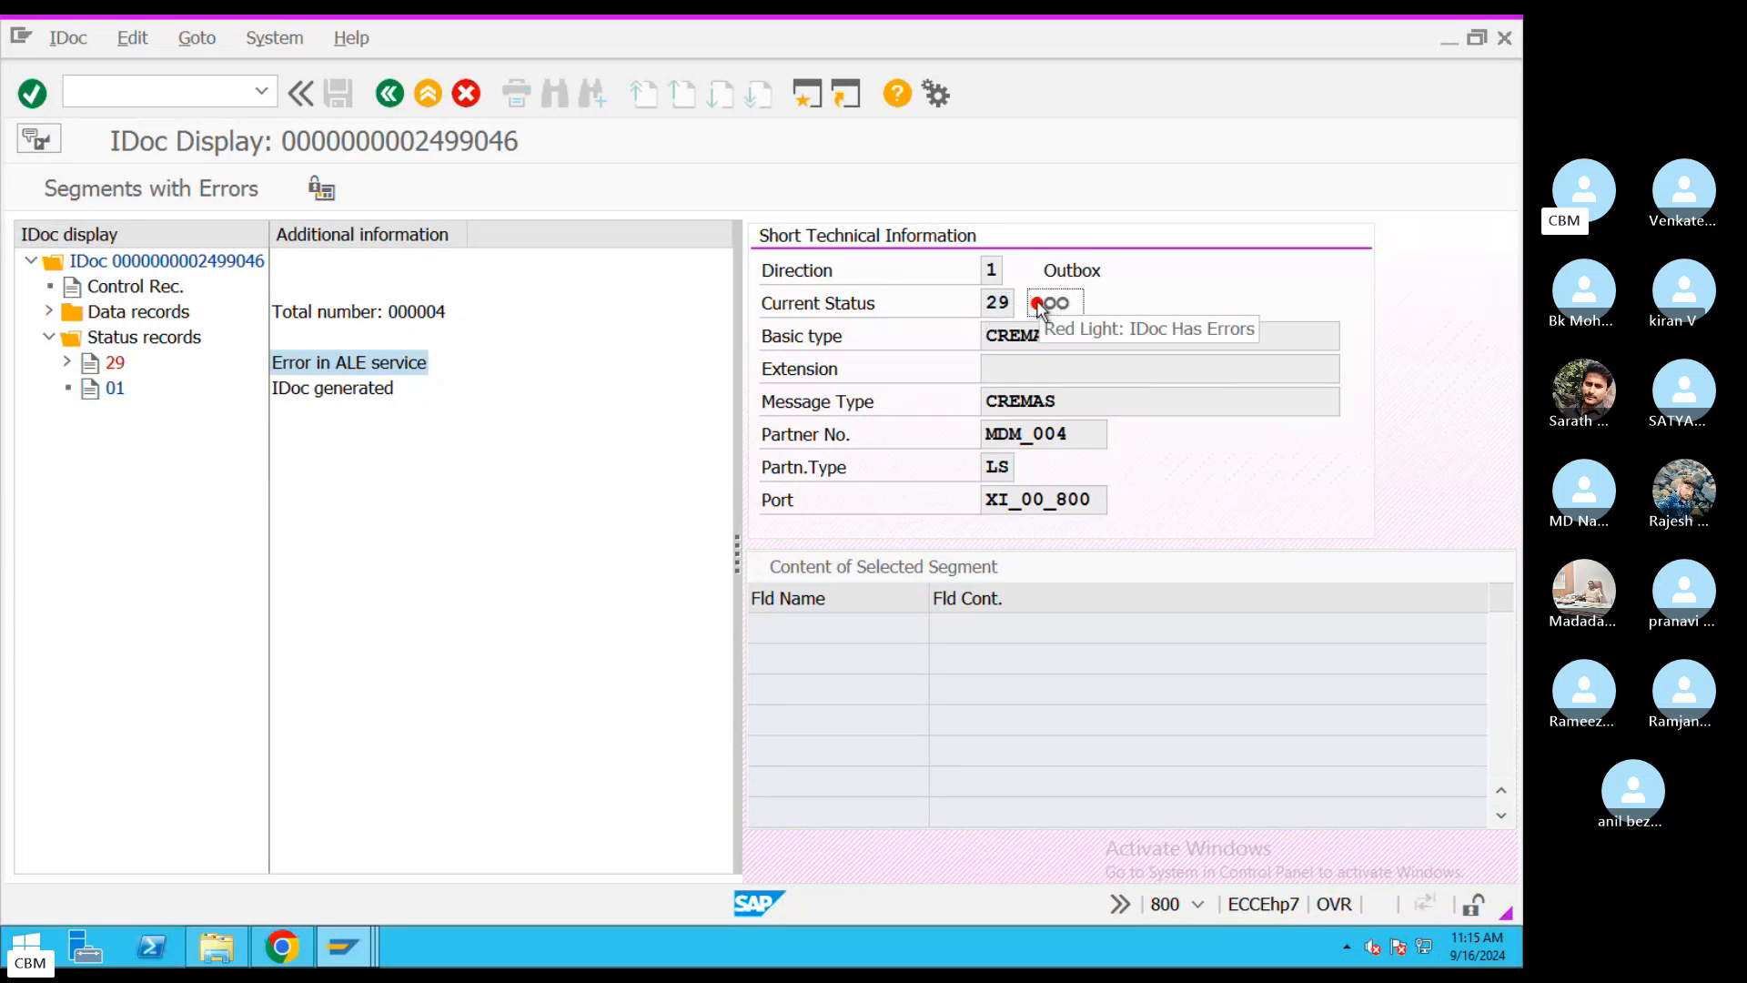
click(1013, 308)
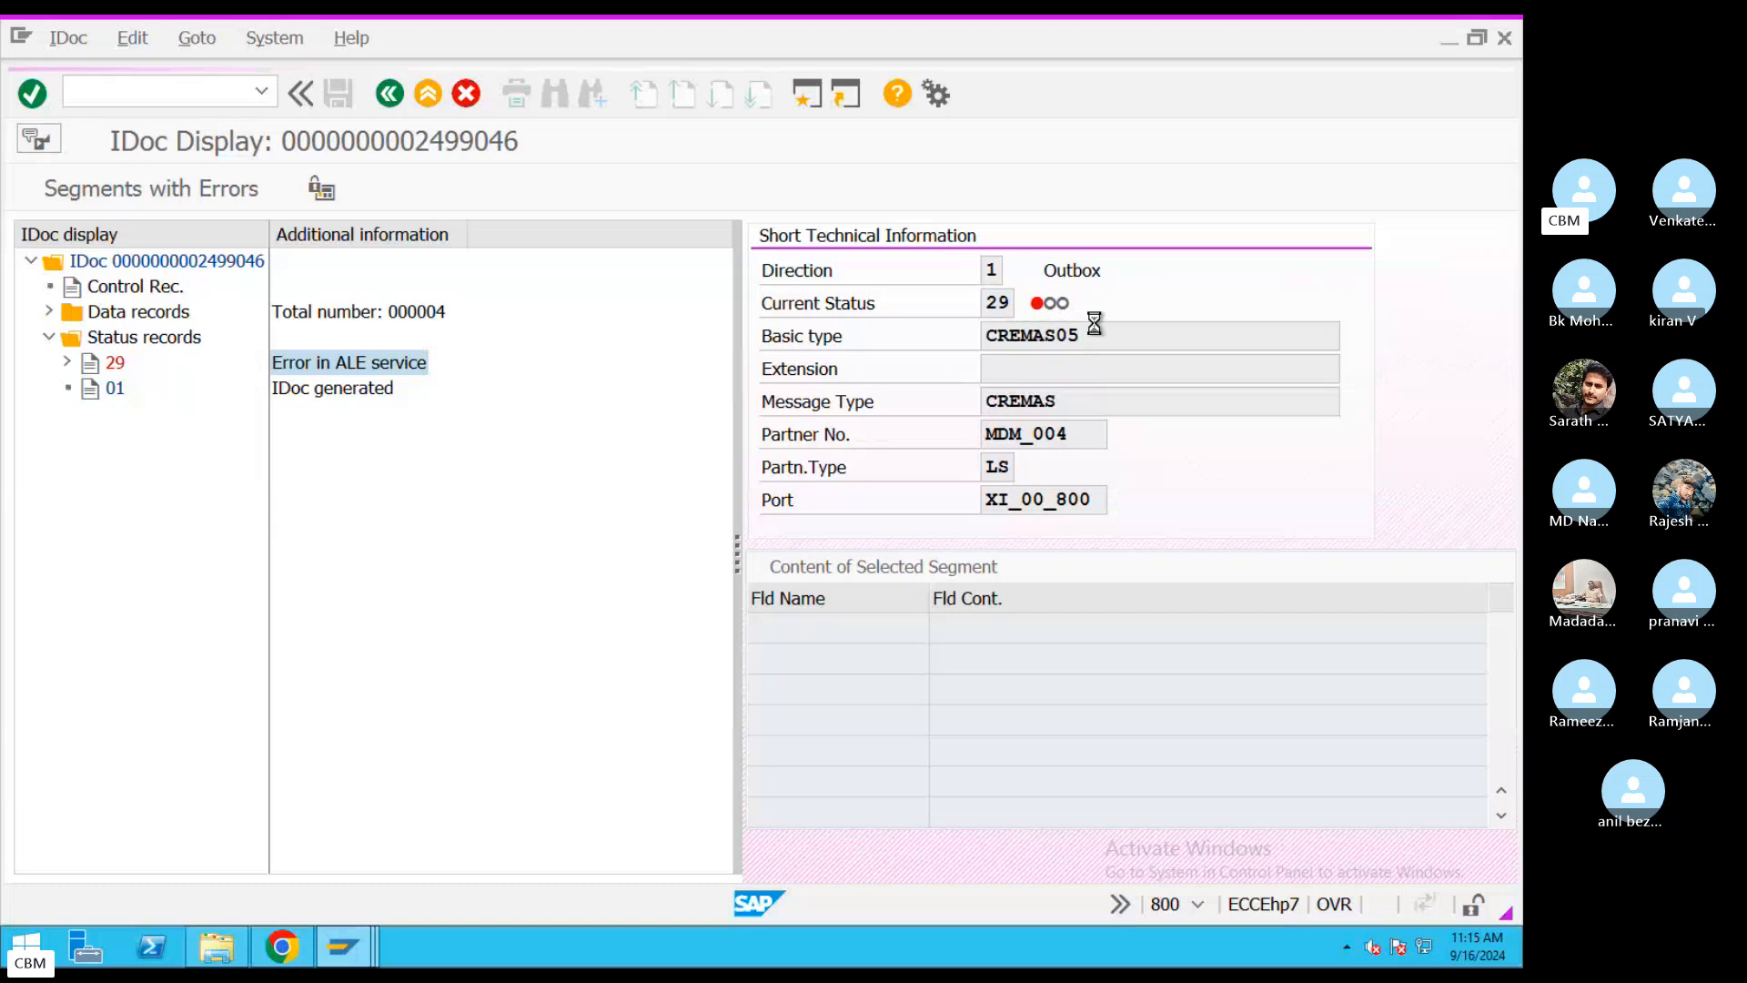
key(F4)
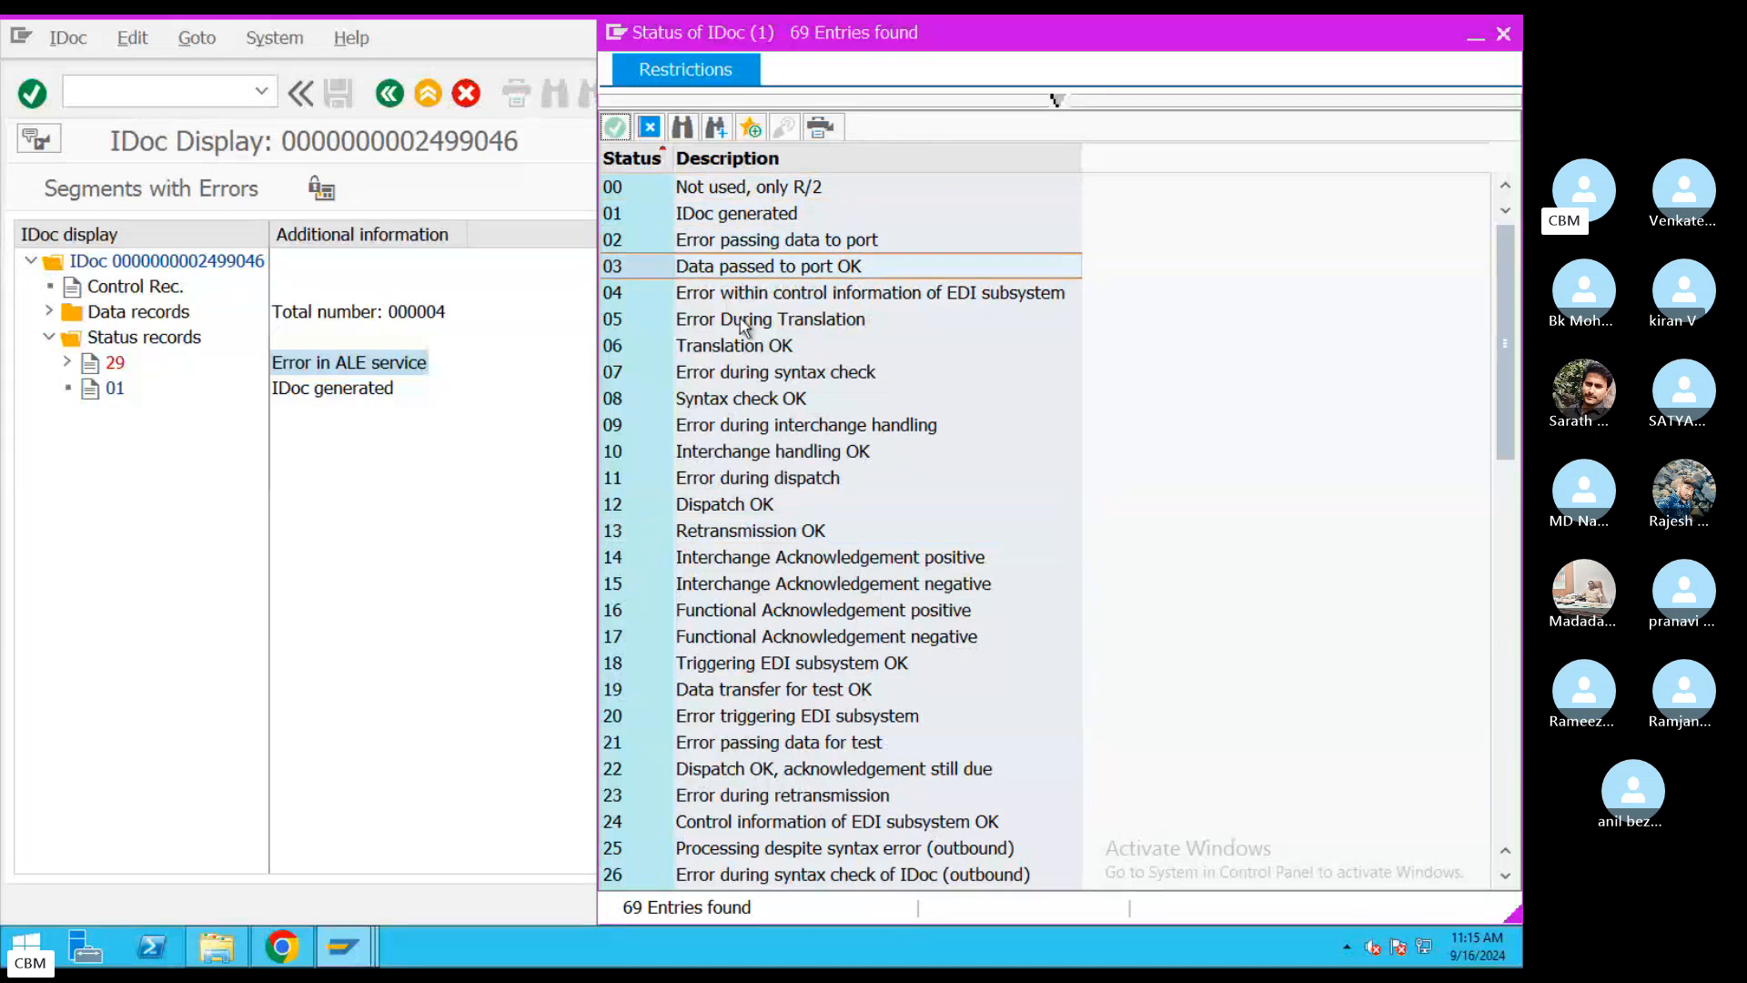
click(624, 191)
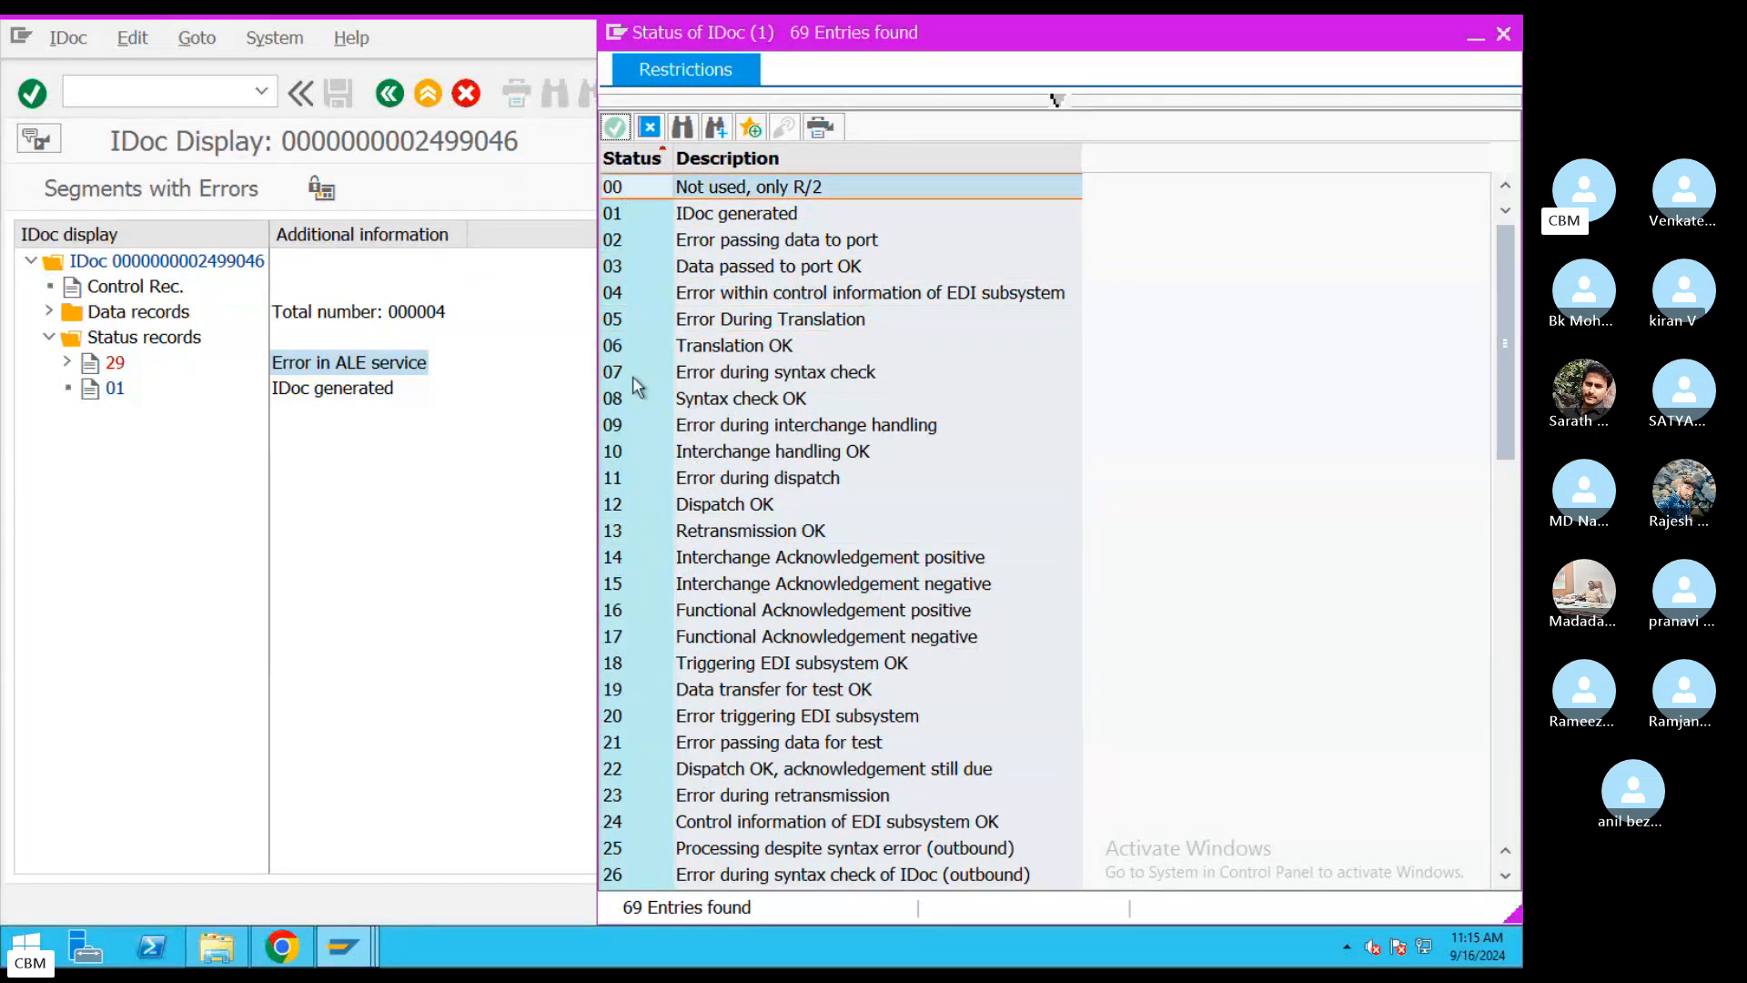
scroll(684, 735, down, 6)
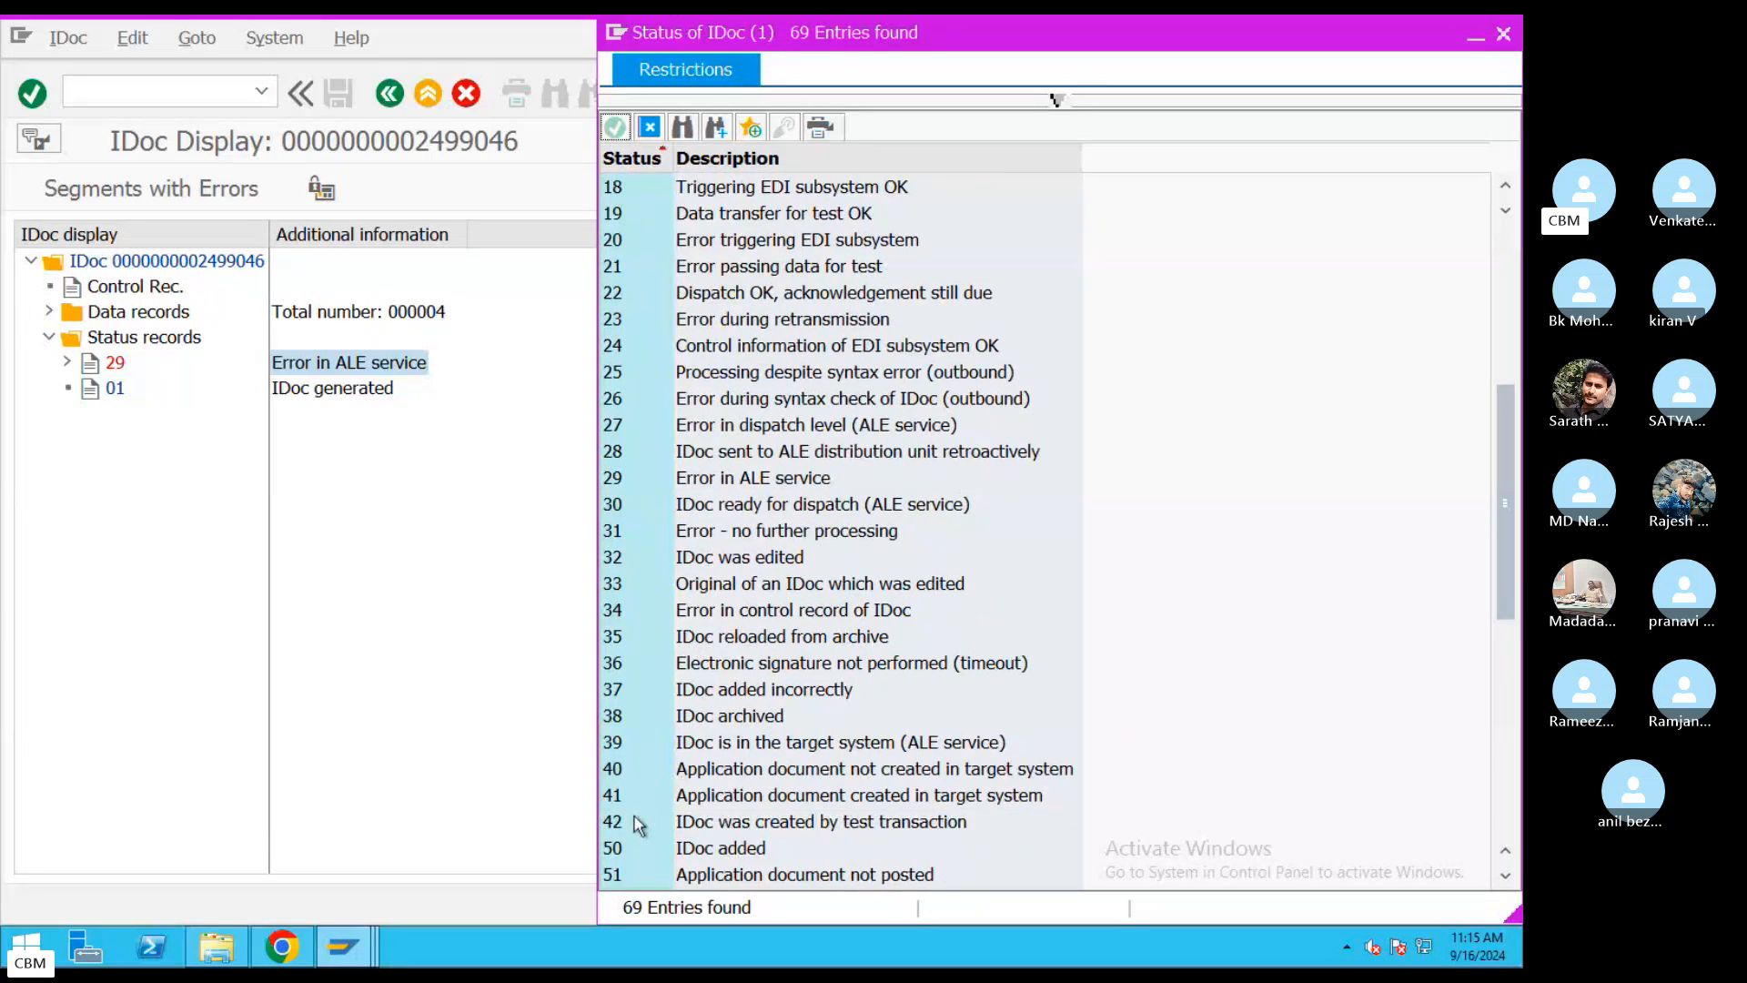
scroll(701, 645, up, 6)
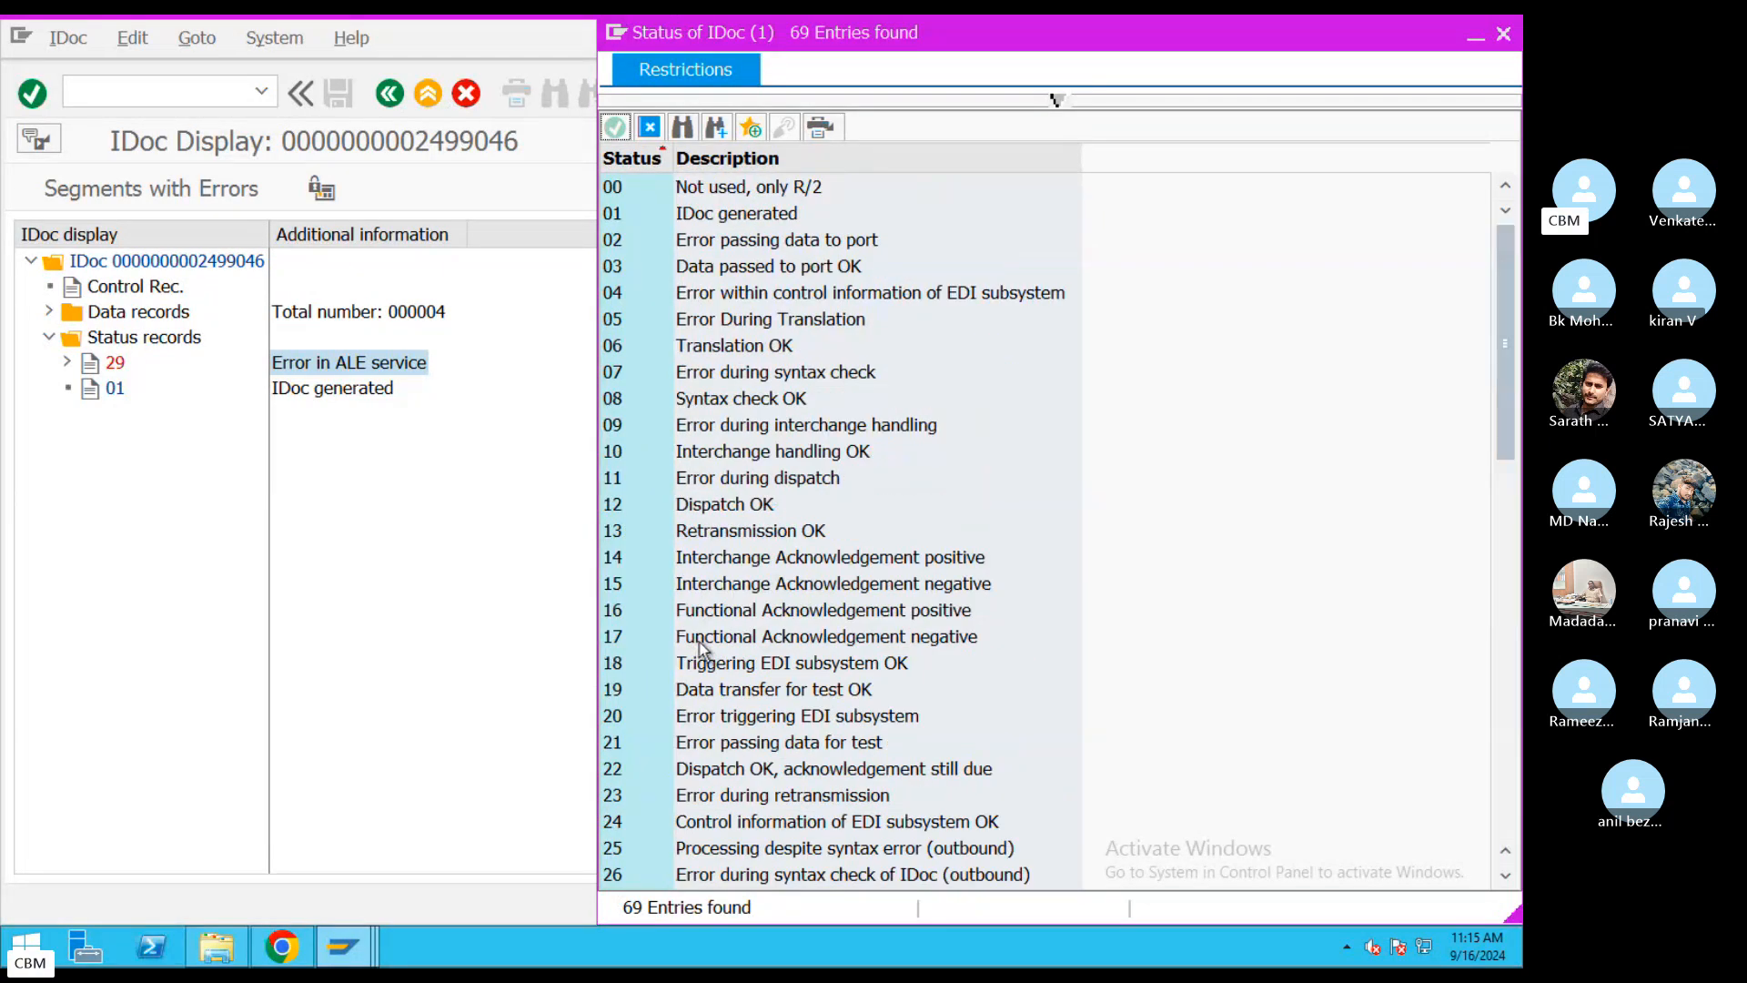
scroll(702, 648, down, 14)
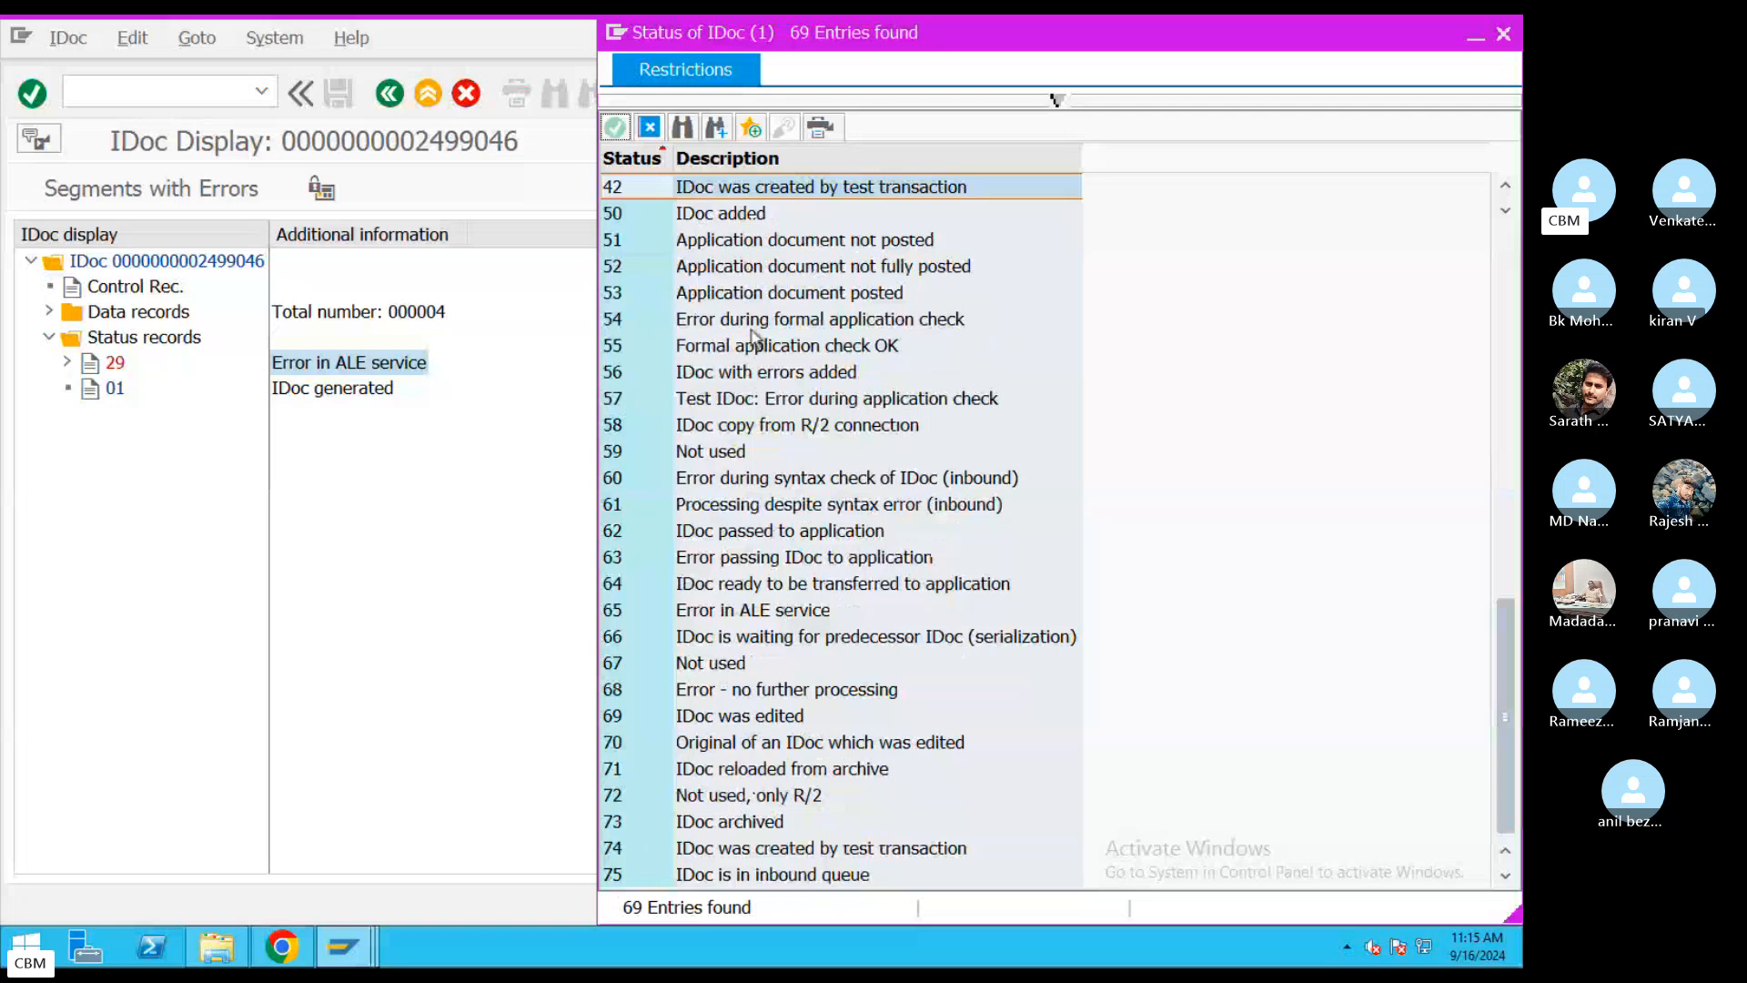
click(654, 130)
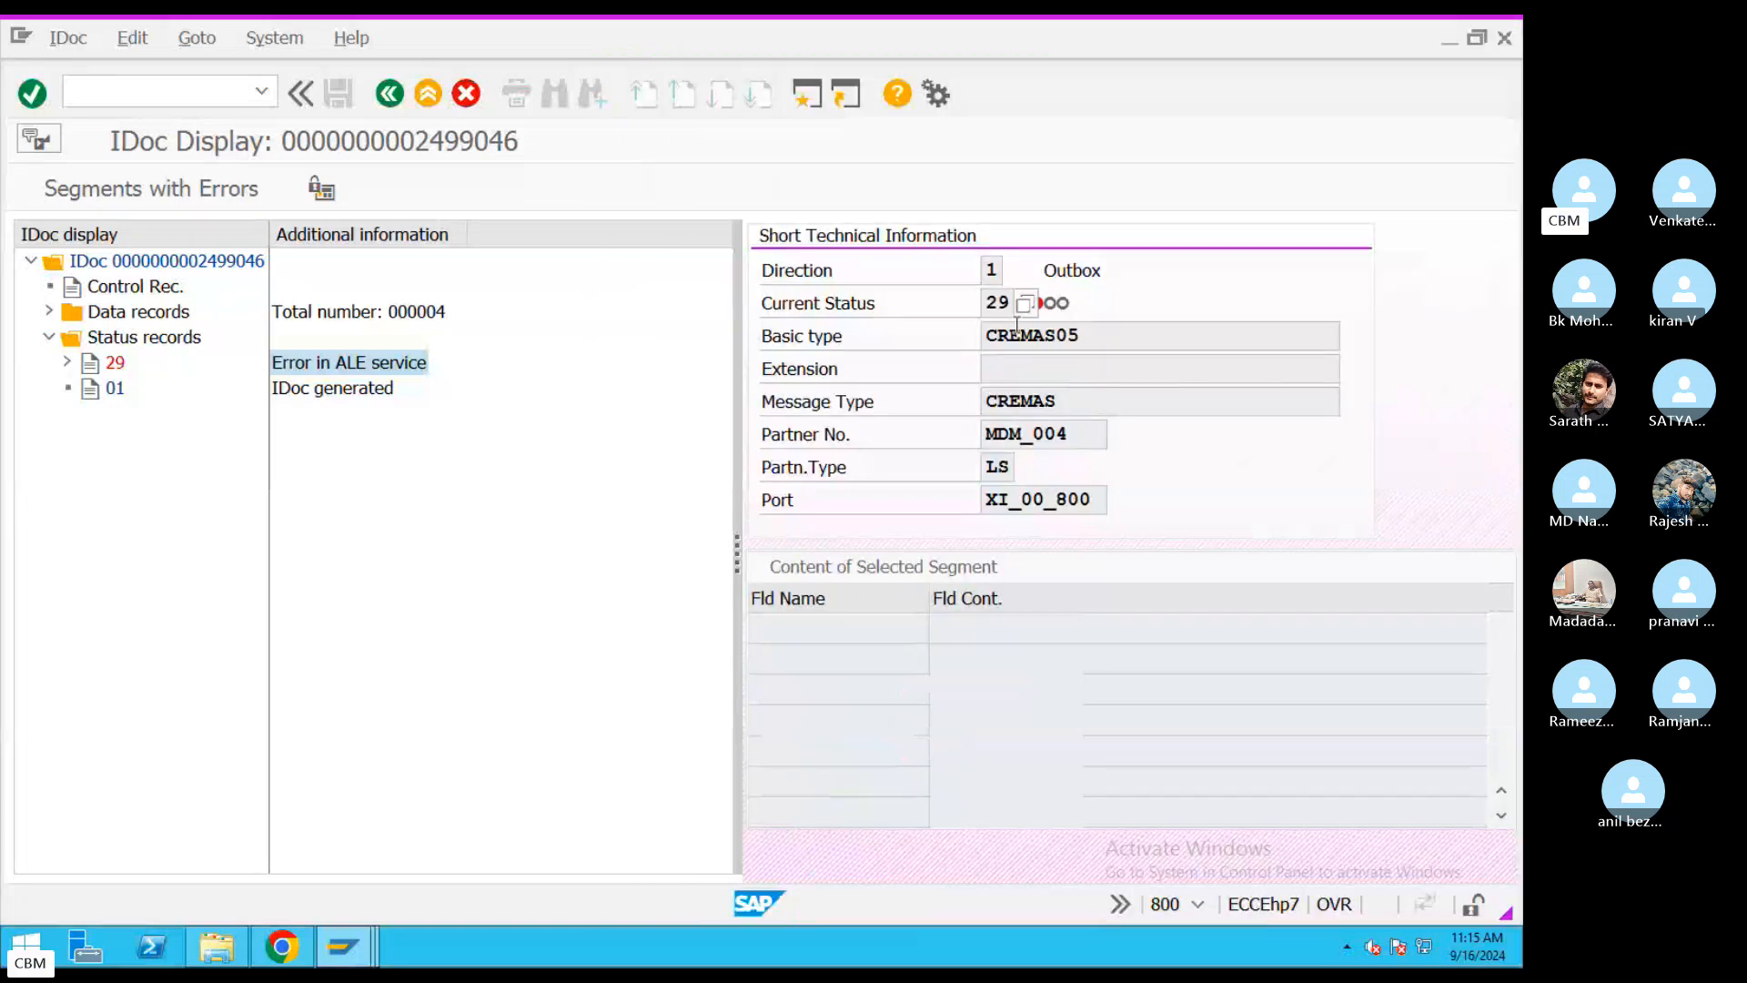
- Try to open a new session, close the General Table Display session and return to the IDoc display
click(807, 93)
click(828, 667)
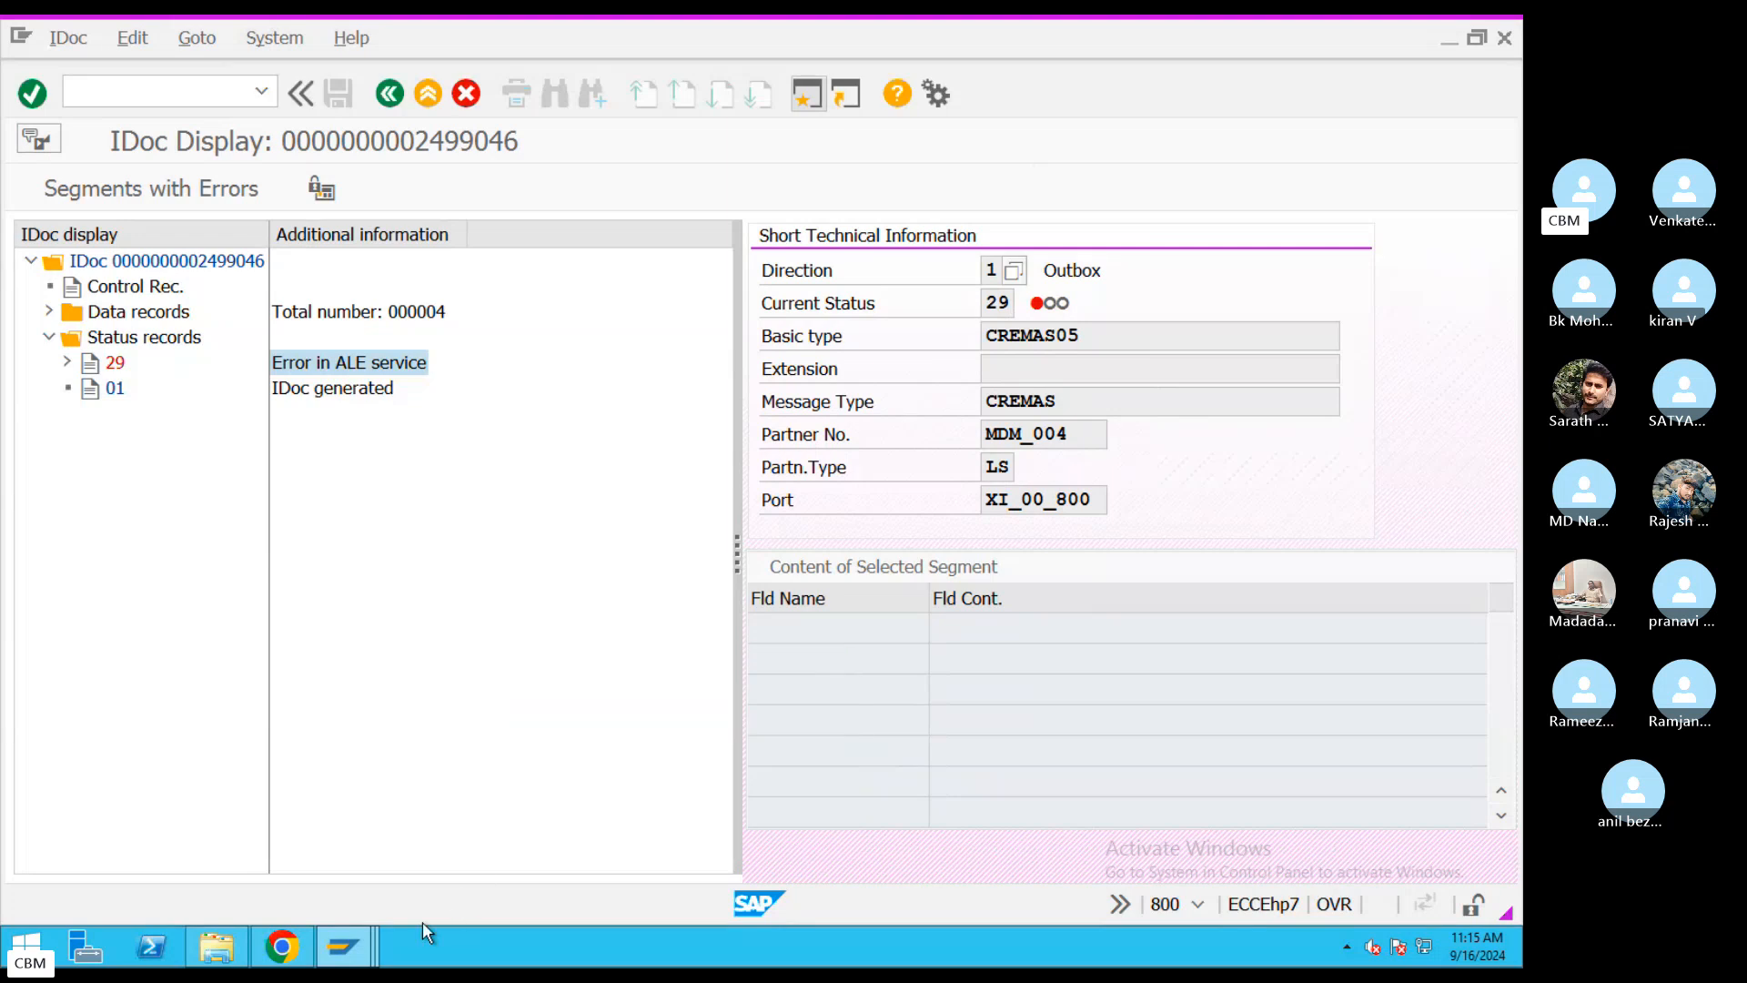
click(379, 949)
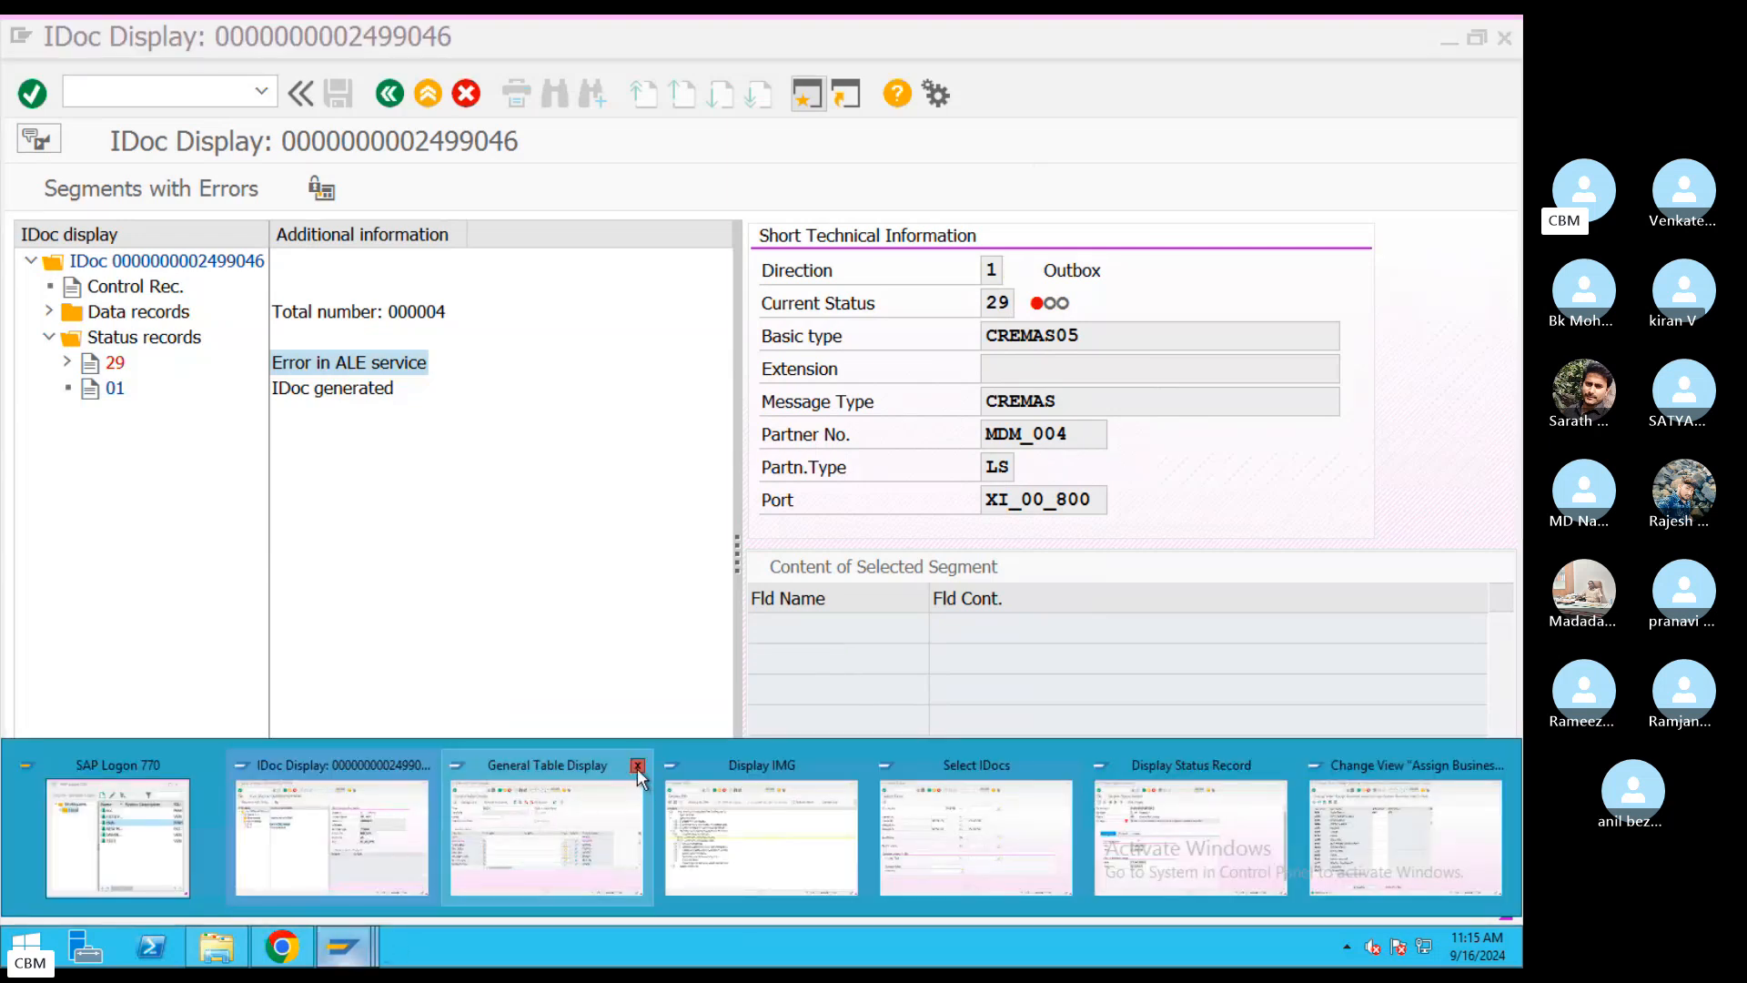
click(637, 765)
click(331, 837)
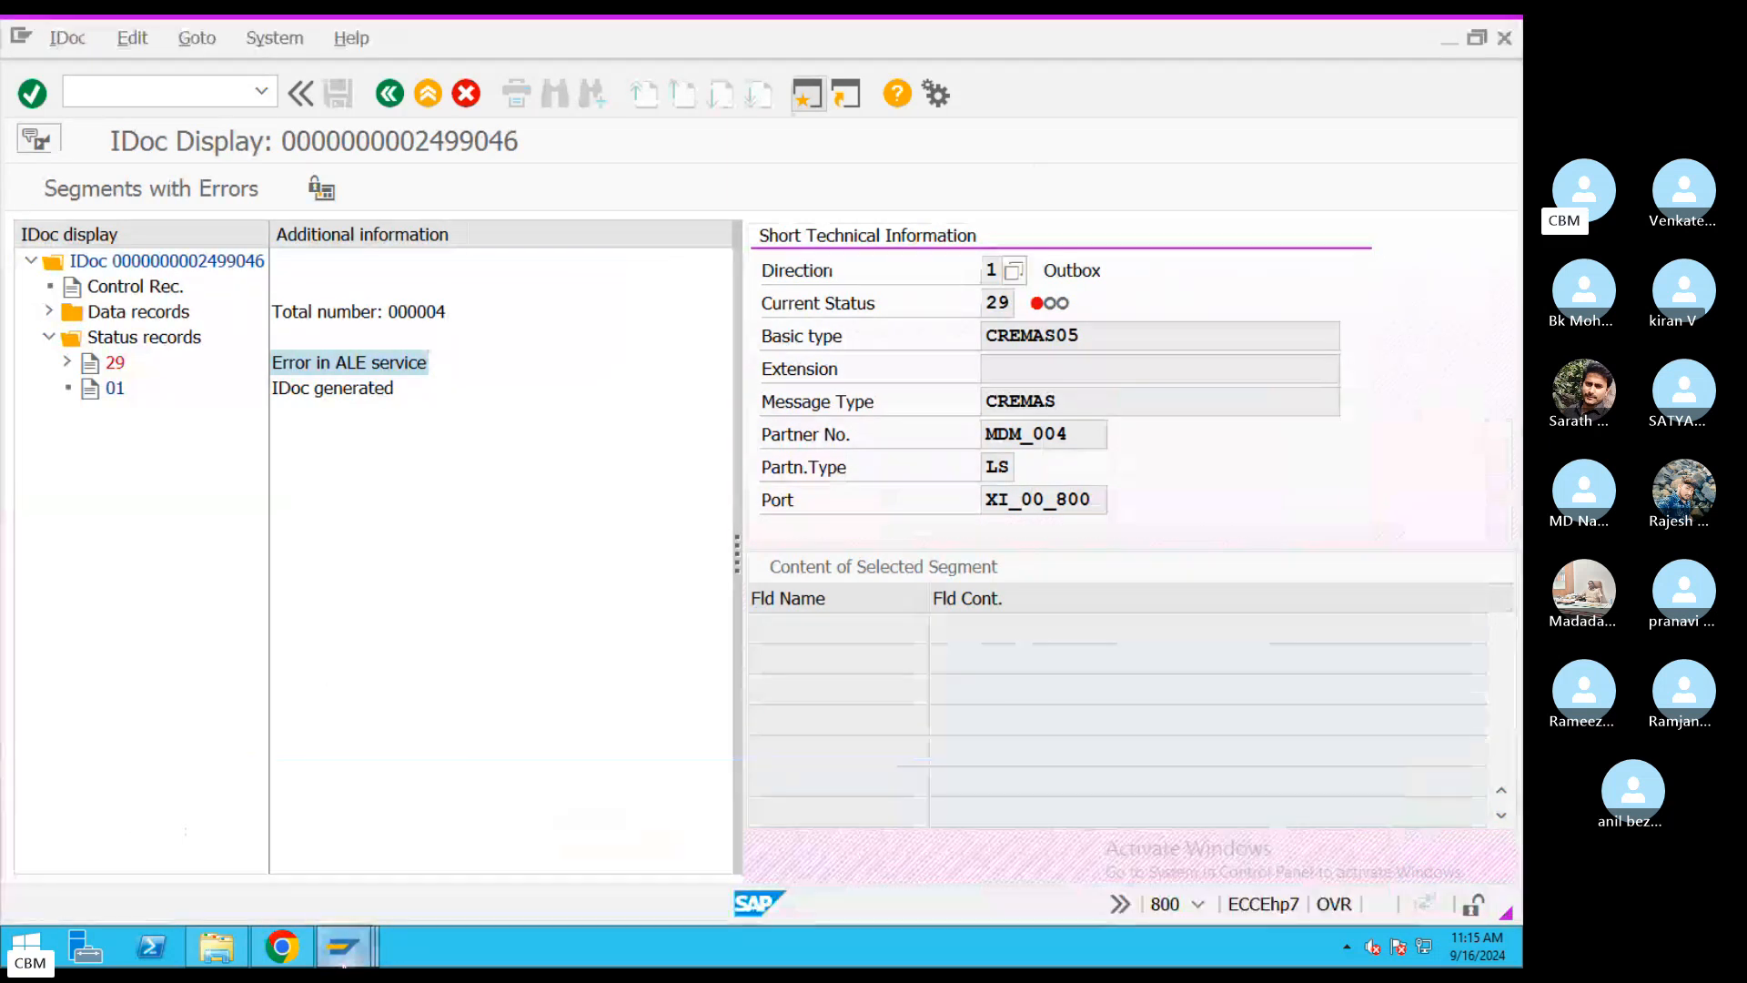
- Switch to the Display IMG session, exit to SAP Easy Access and start transaction SE38
click(343, 949)
click(582, 805)
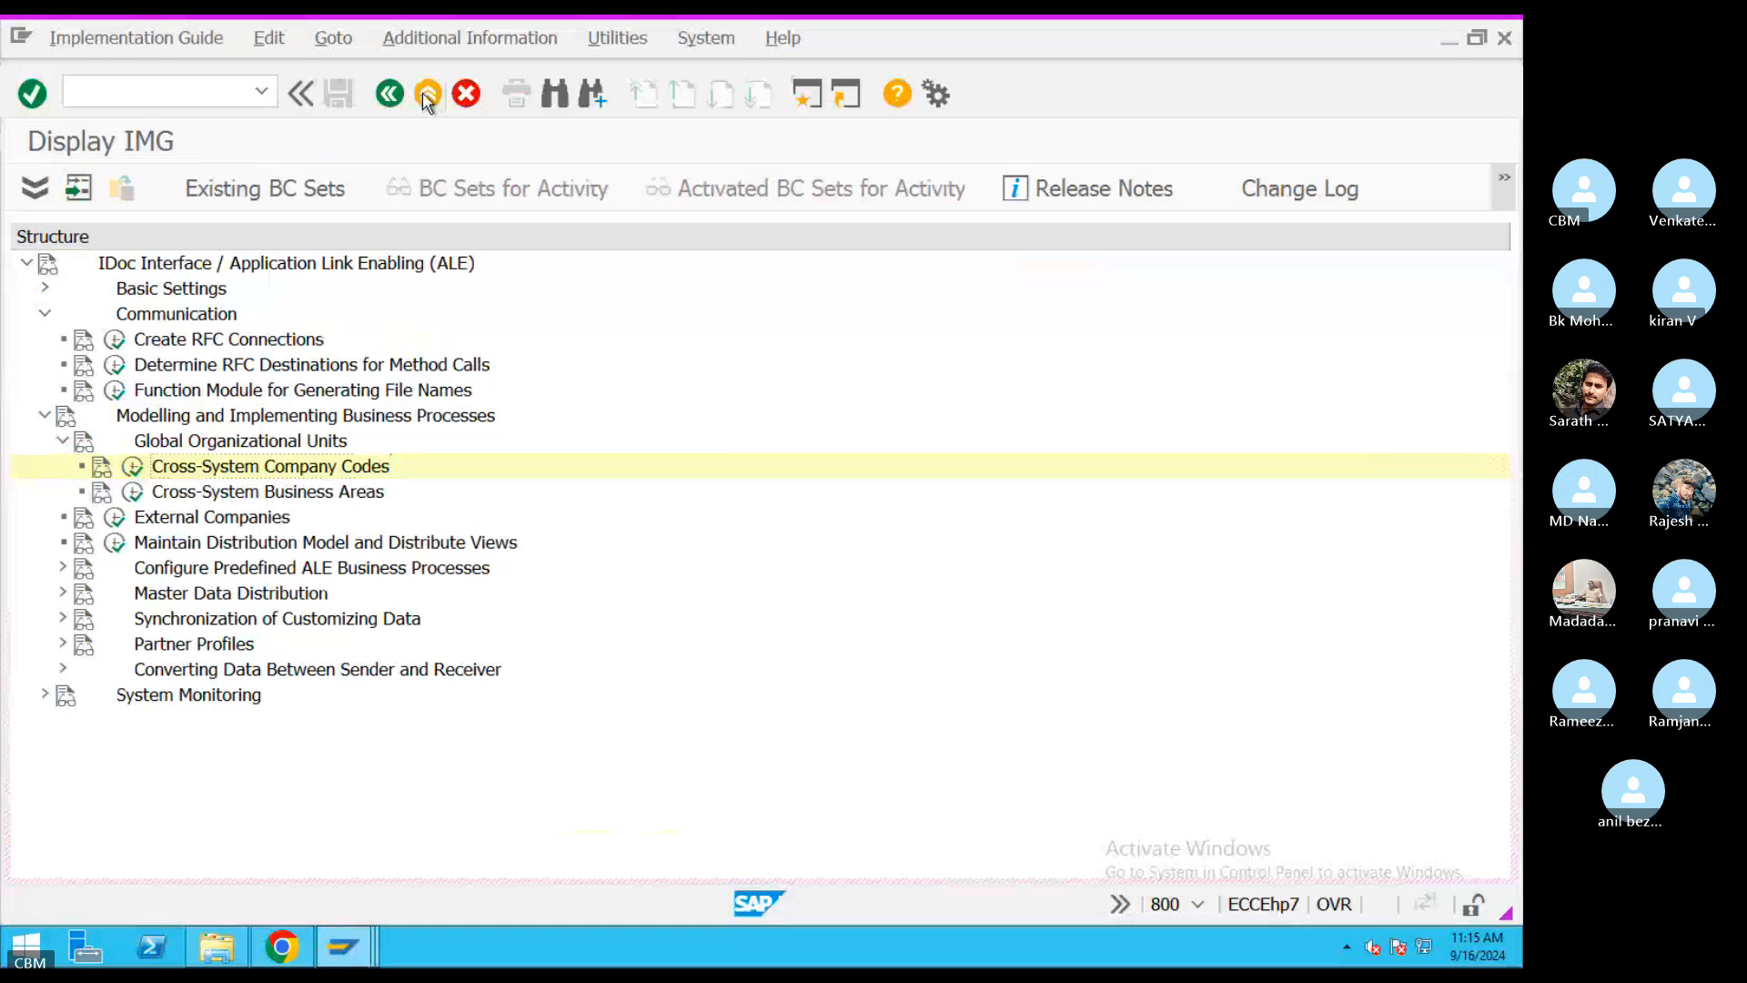
click(427, 95)
text(se38)
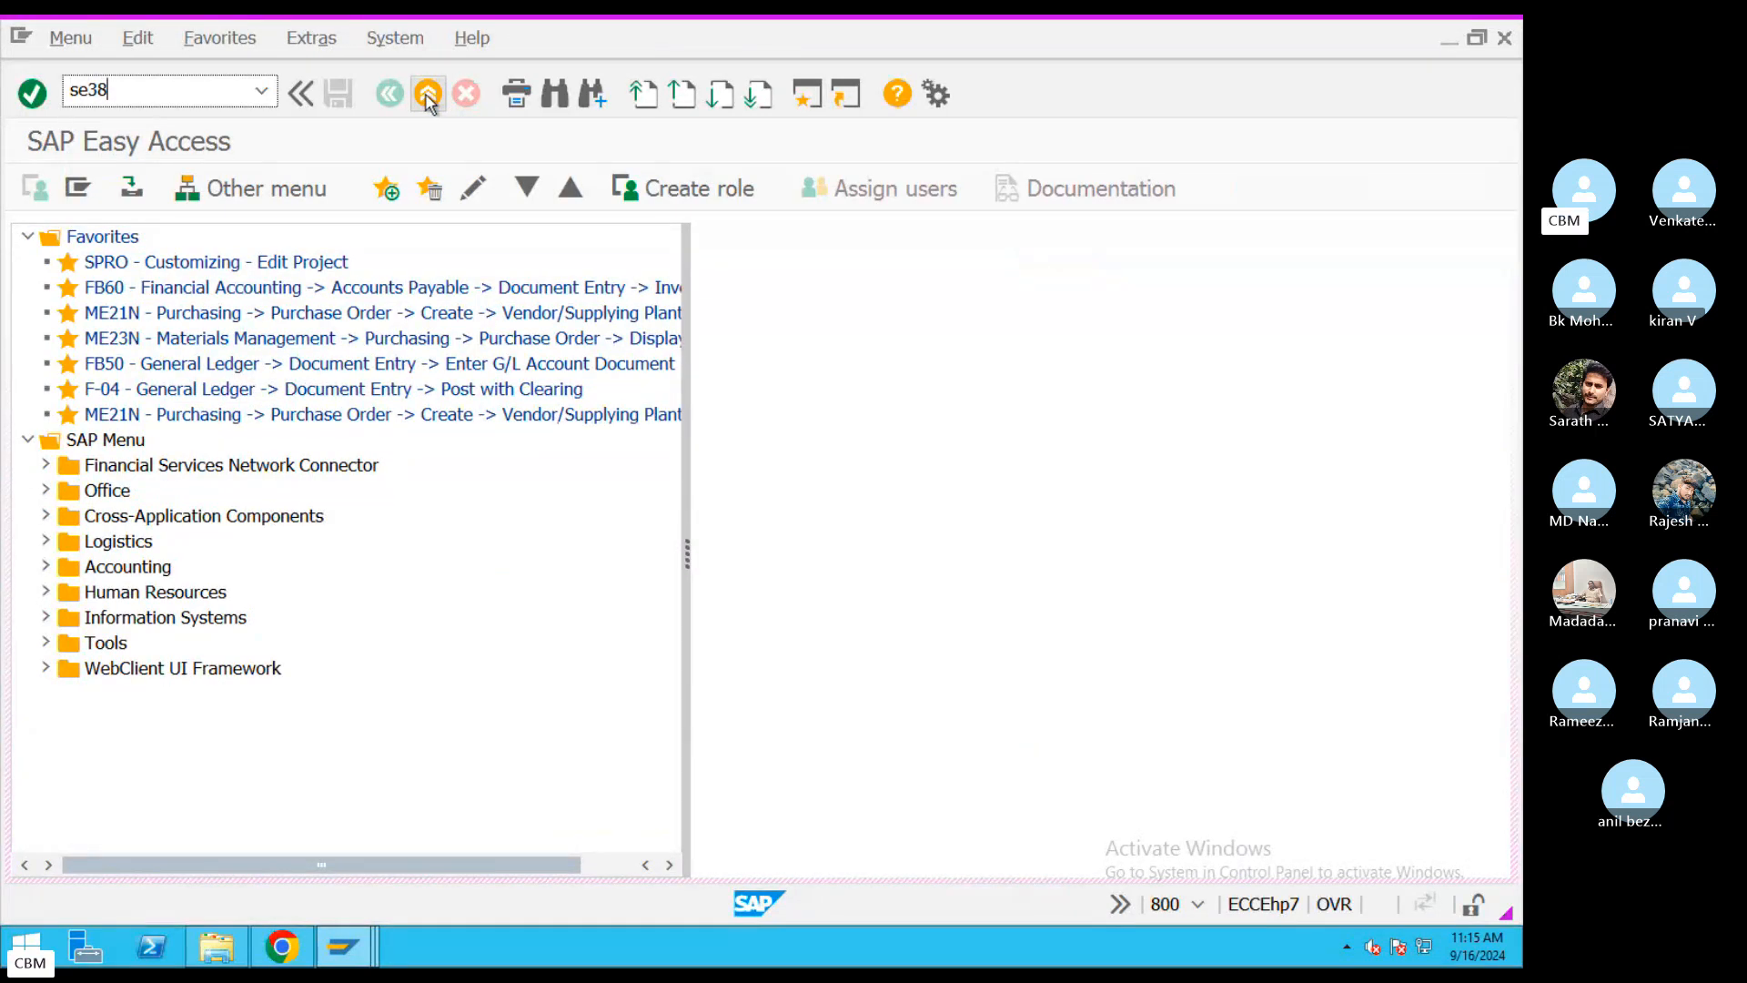
key(Return)
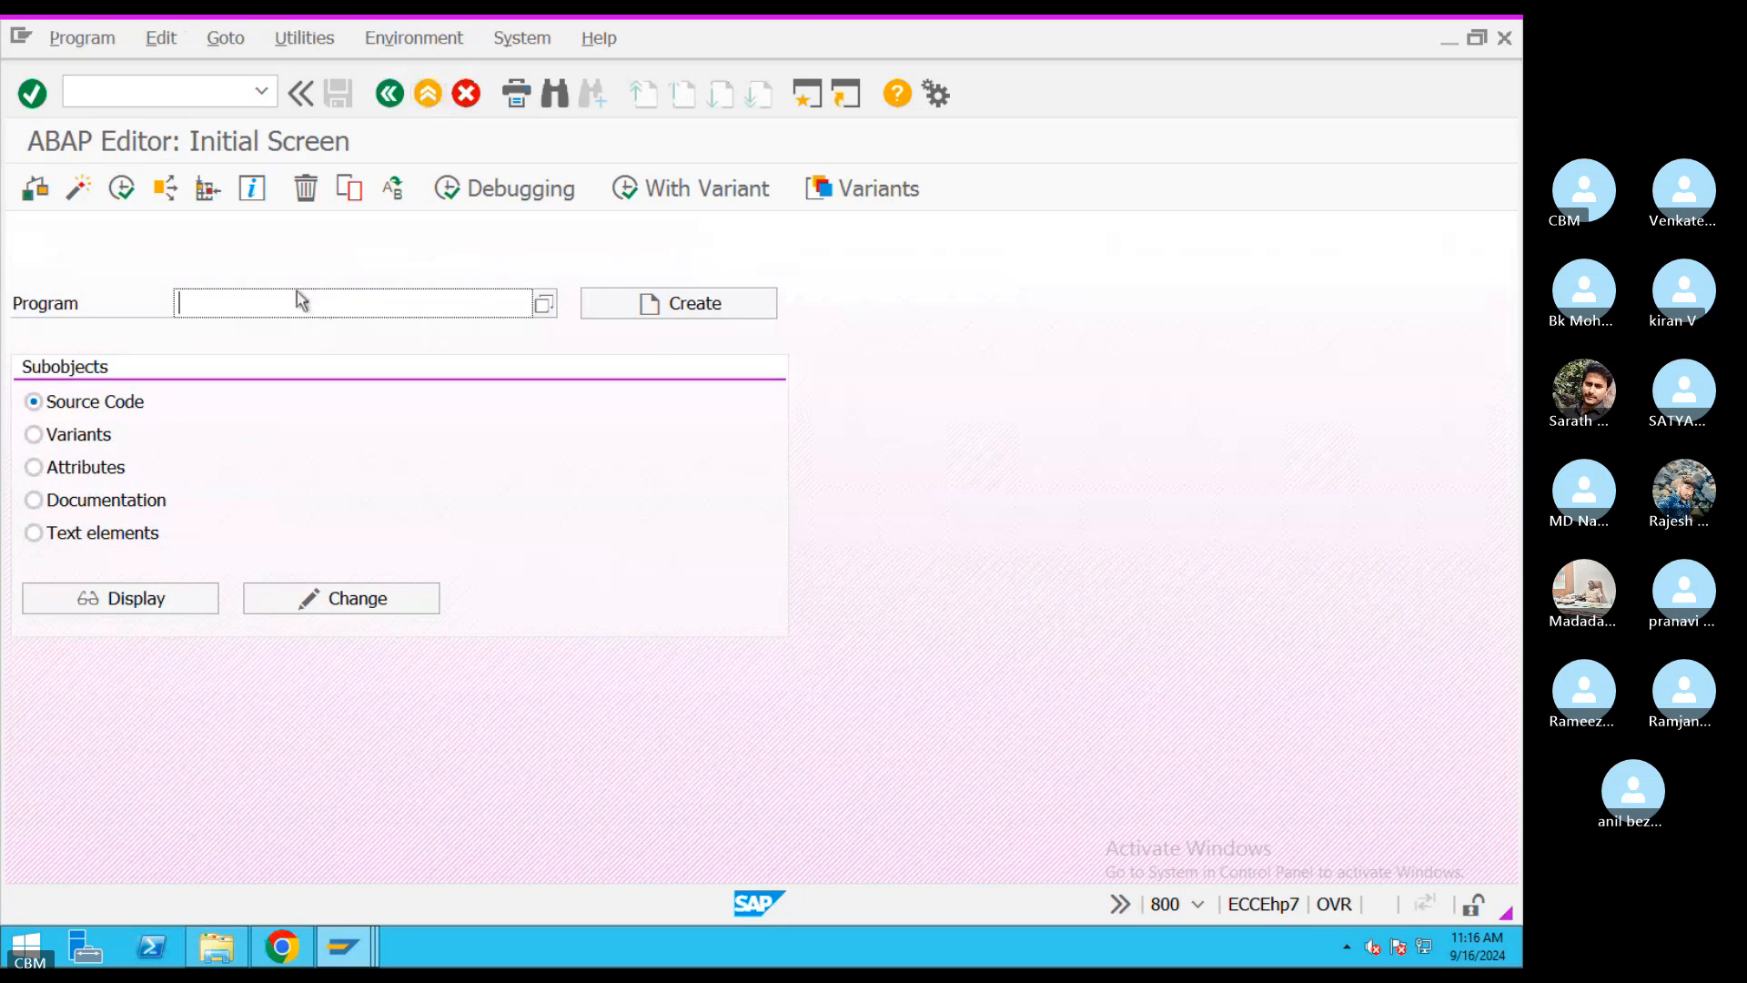
- Choose program RC1_IDOC_SET_STATUS, look through its source code, return to the initial screen and execute the program
click(294, 300)
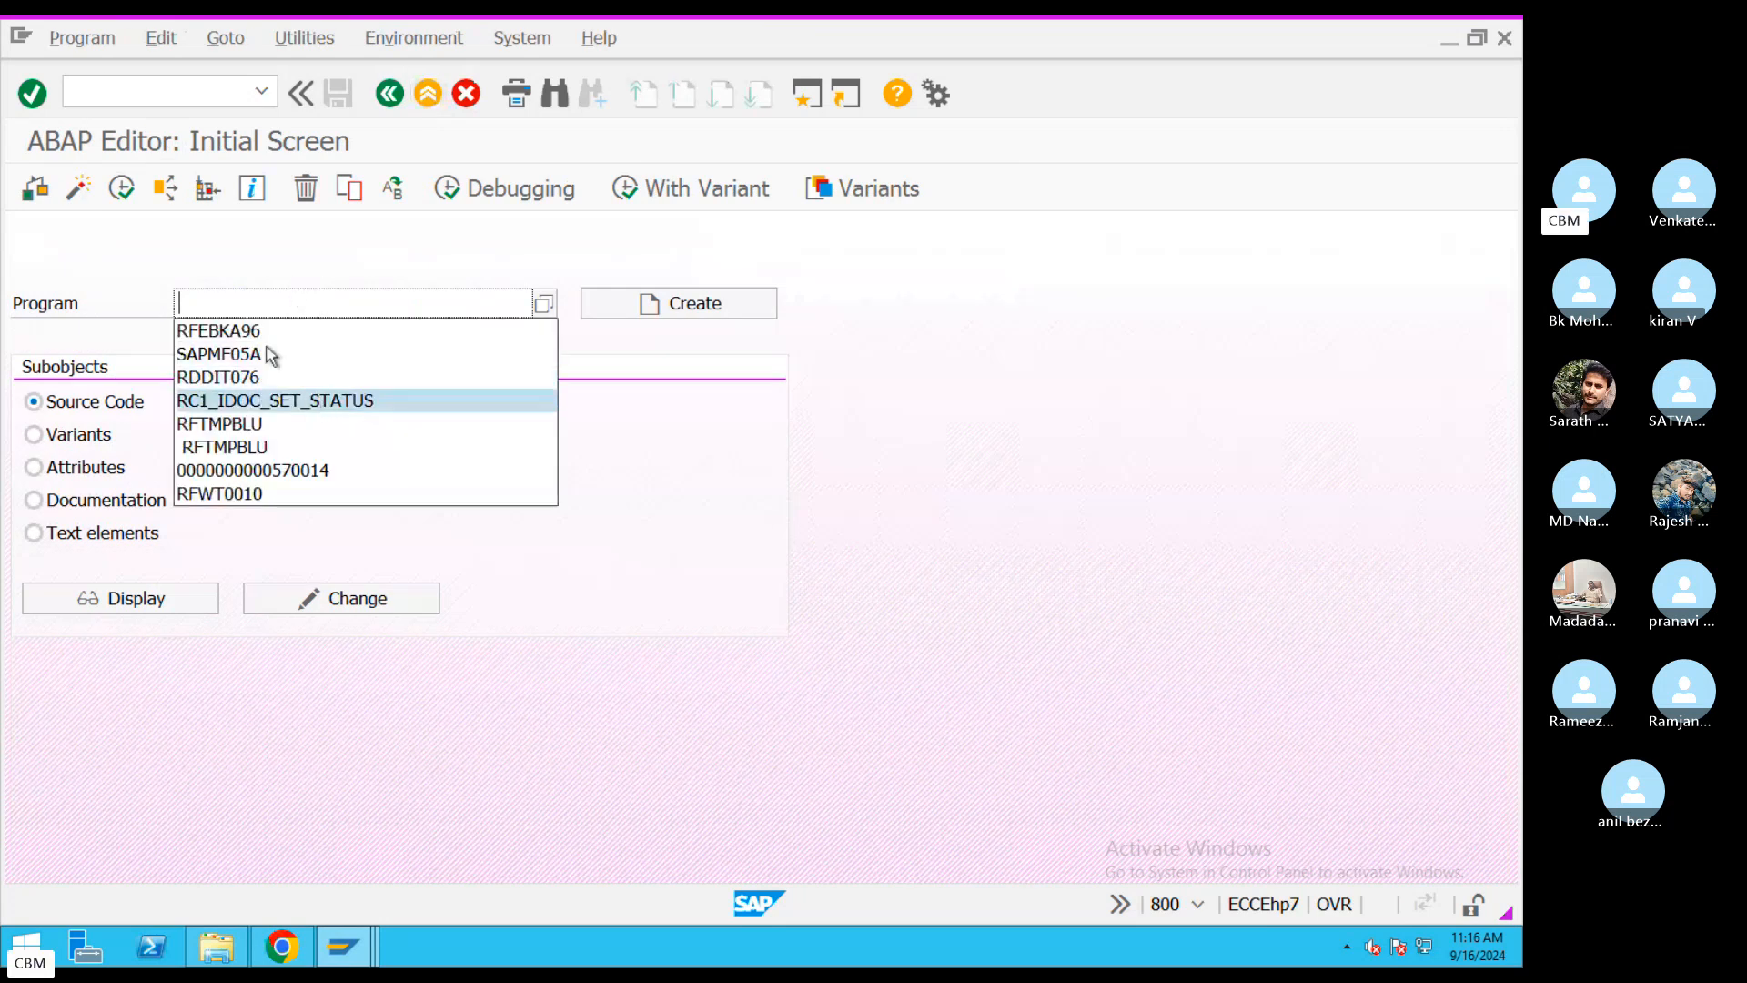
click(312, 400)
drag(464, 300, 43, 286)
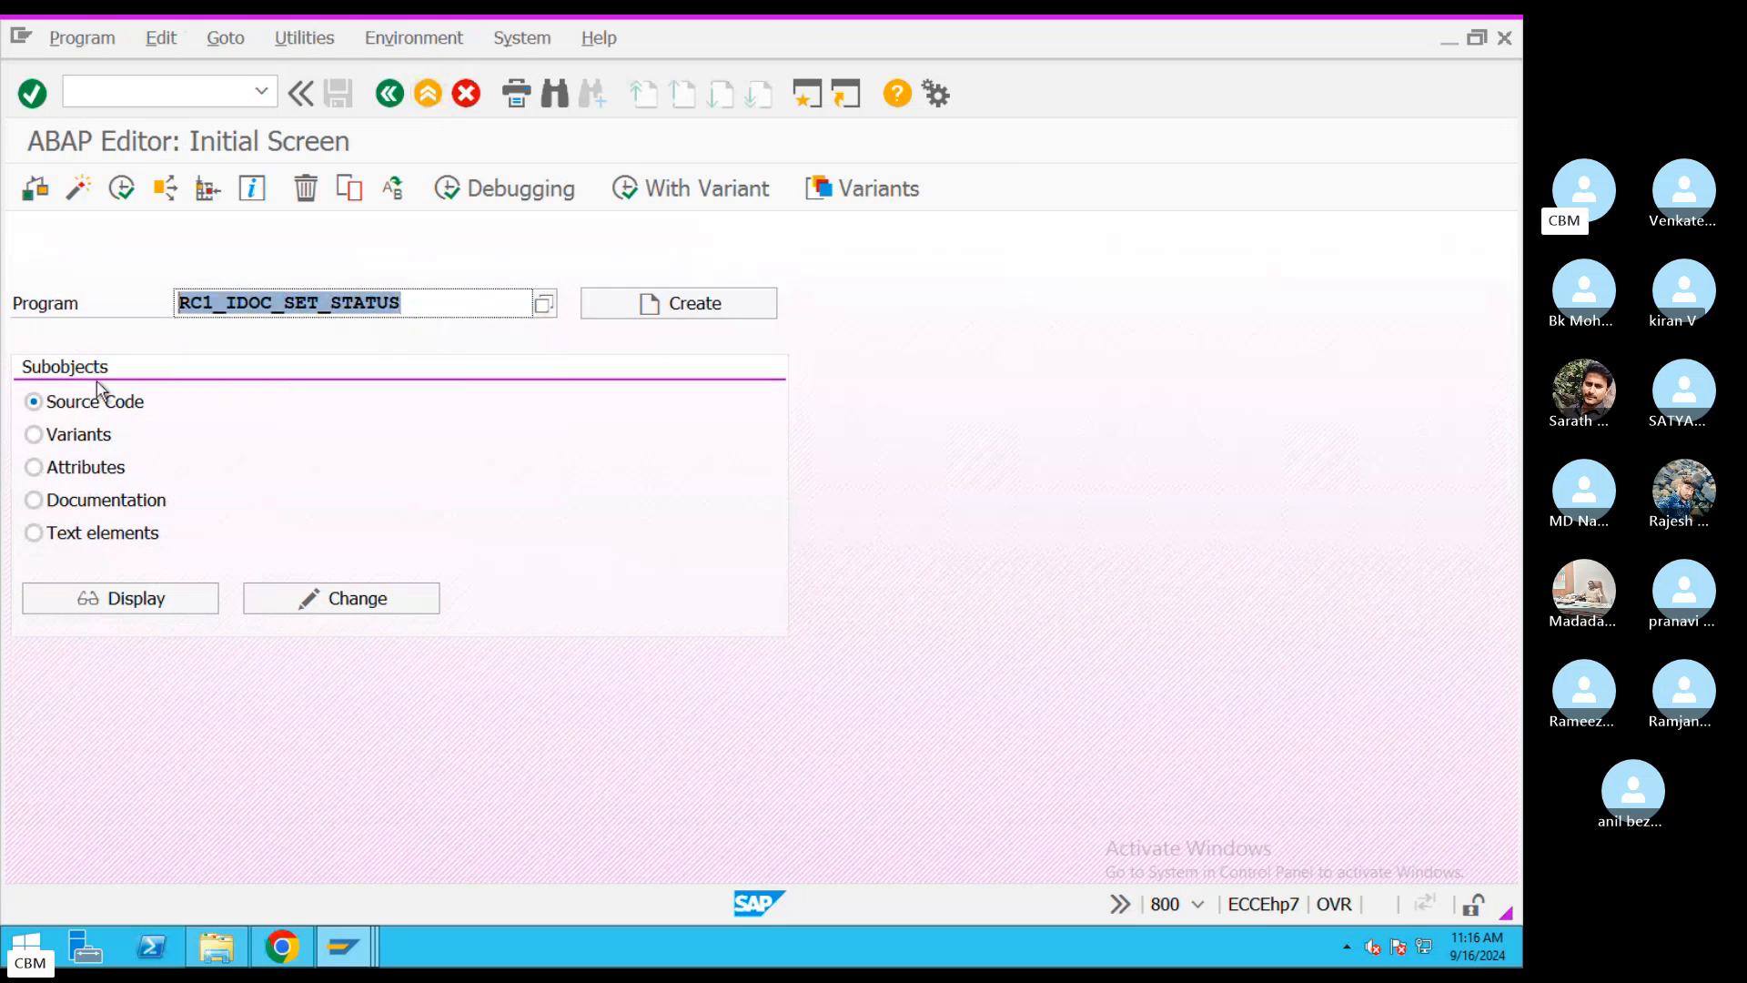
click(172, 601)
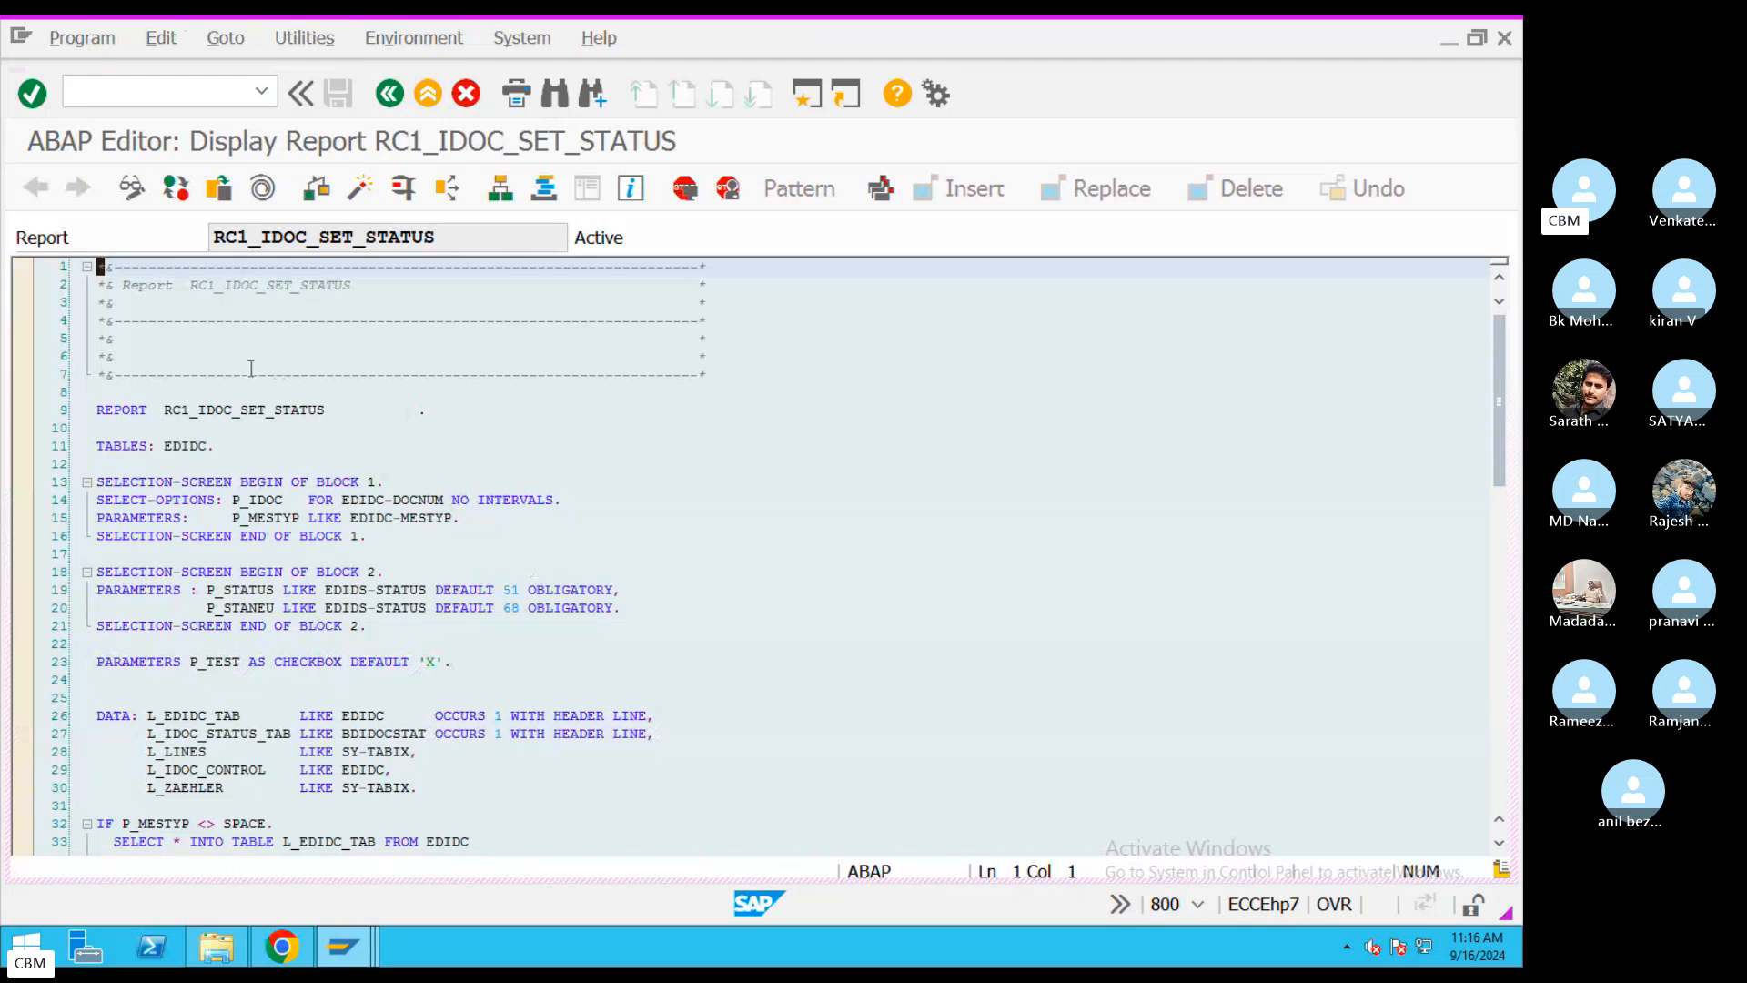
scroll(251, 368, down, 20)
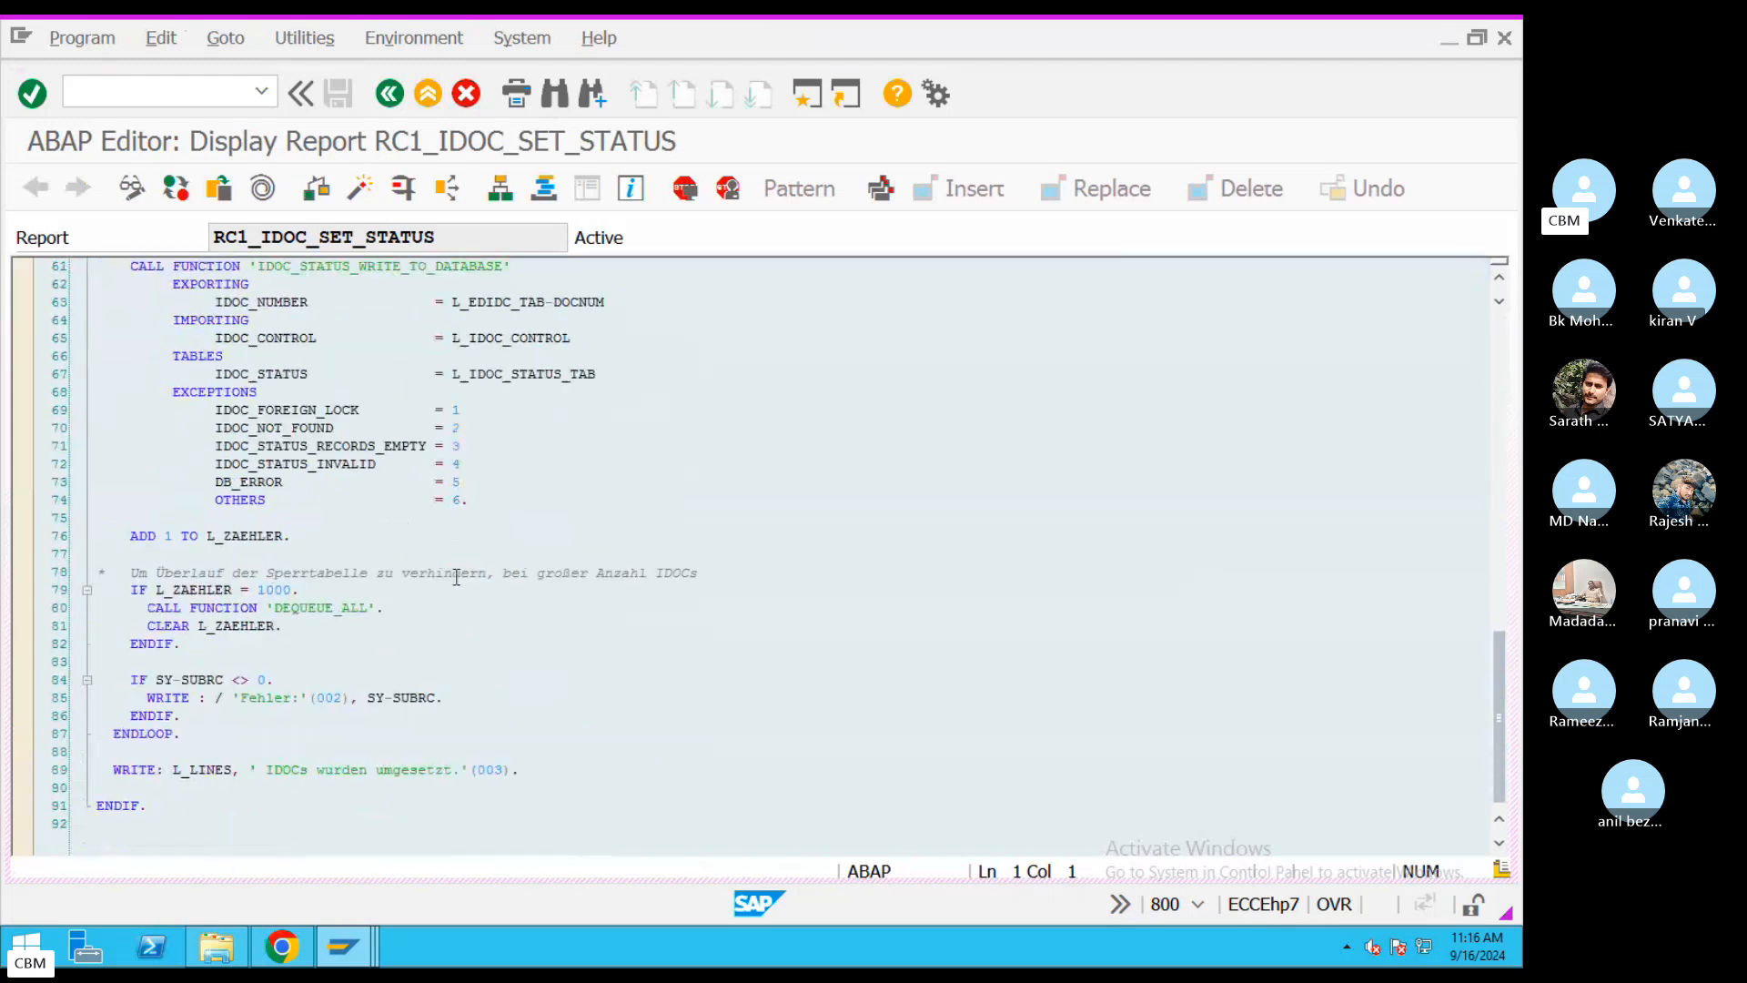
scroll(457, 576, down, 6)
click(390, 92)
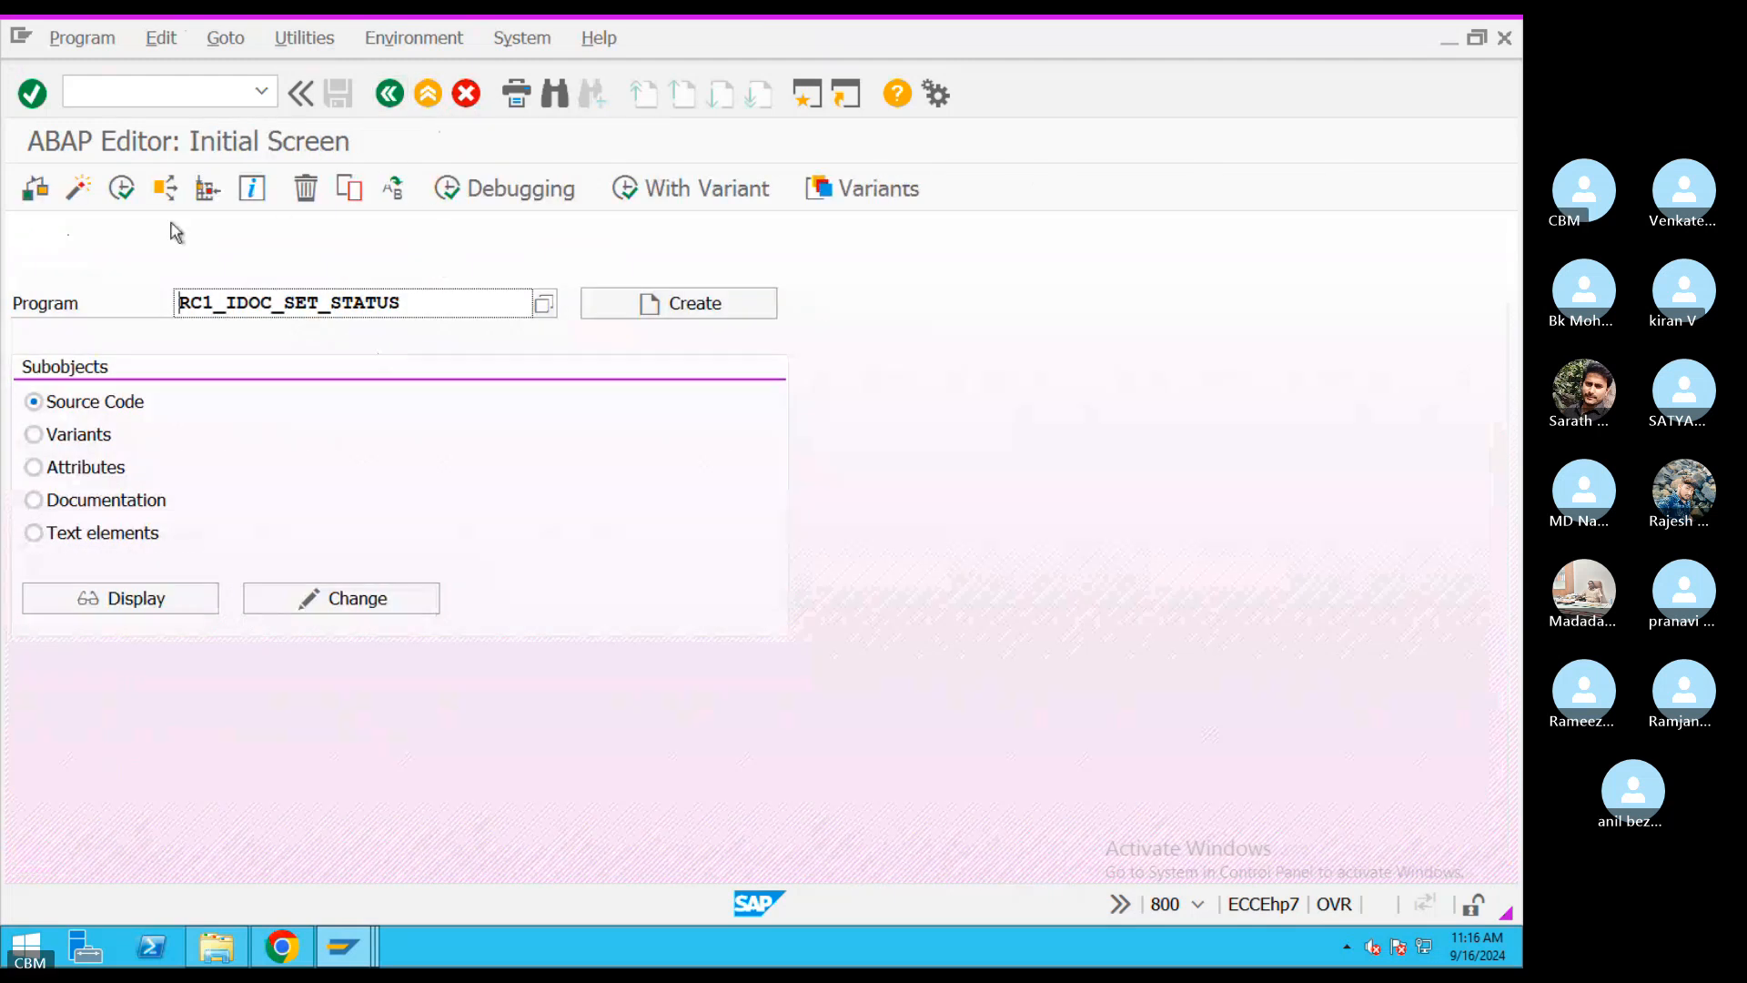
click(121, 186)
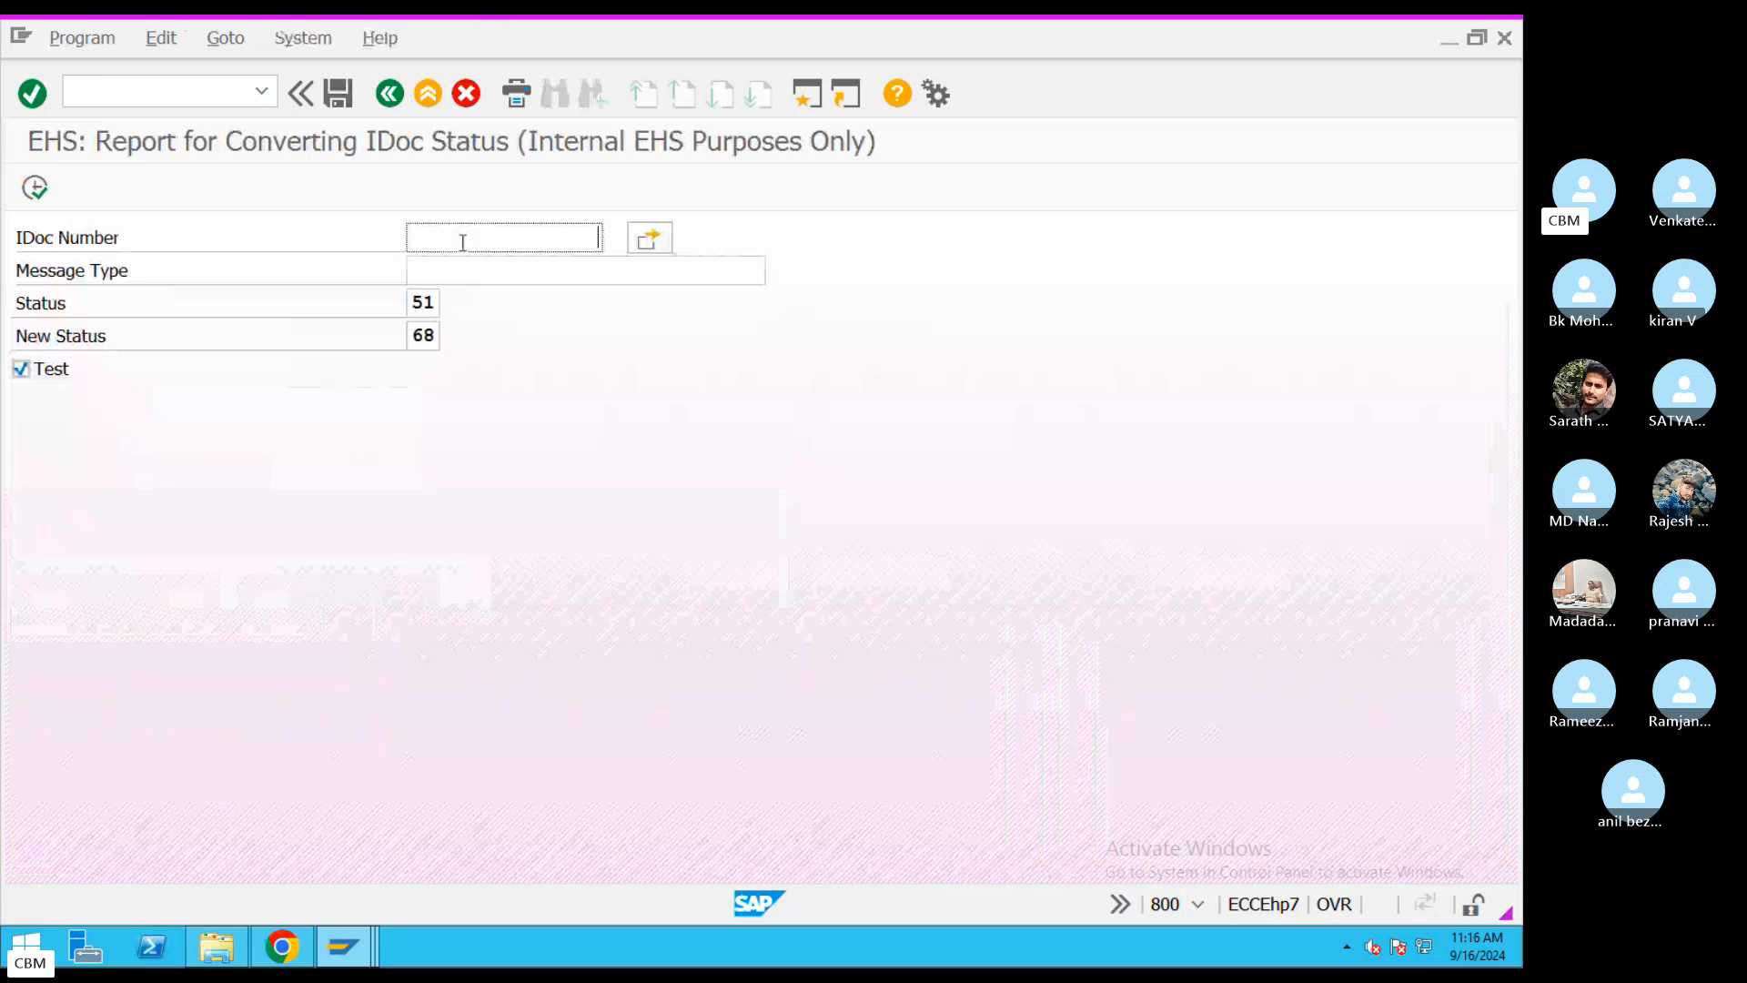
- Return to the IDoc display session and check the IDoc number and status in the control record of IDoc 2499046
click(343, 946)
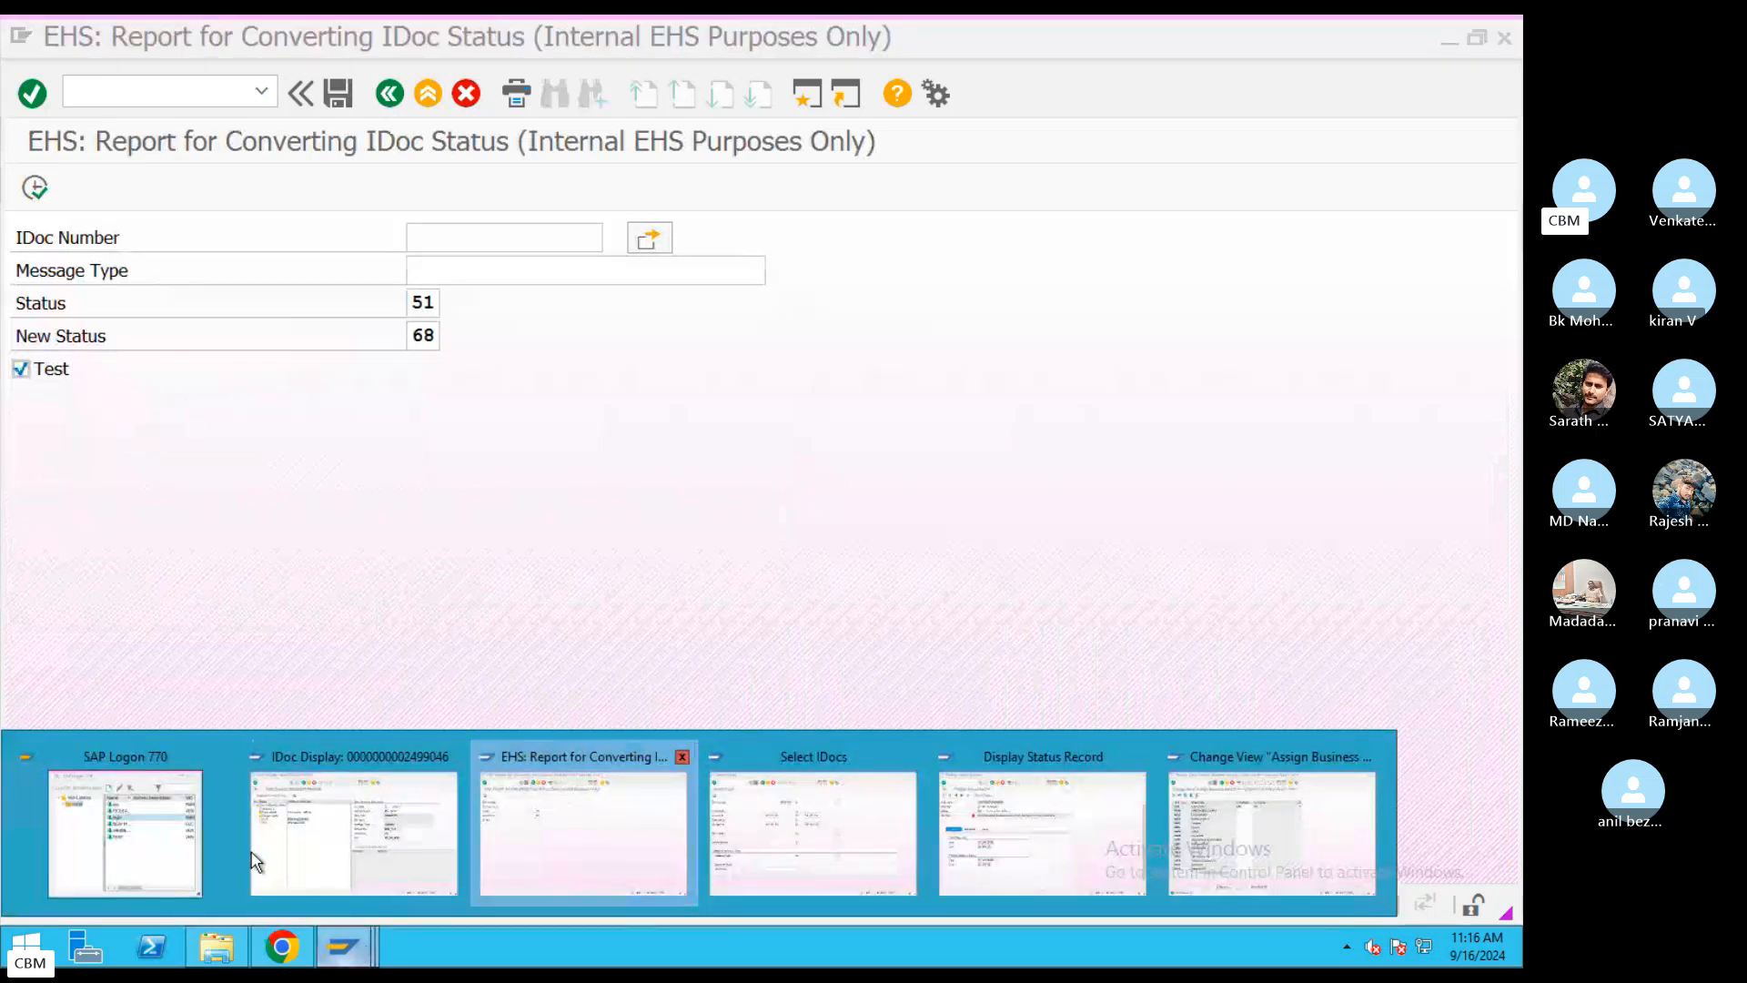
click(337, 855)
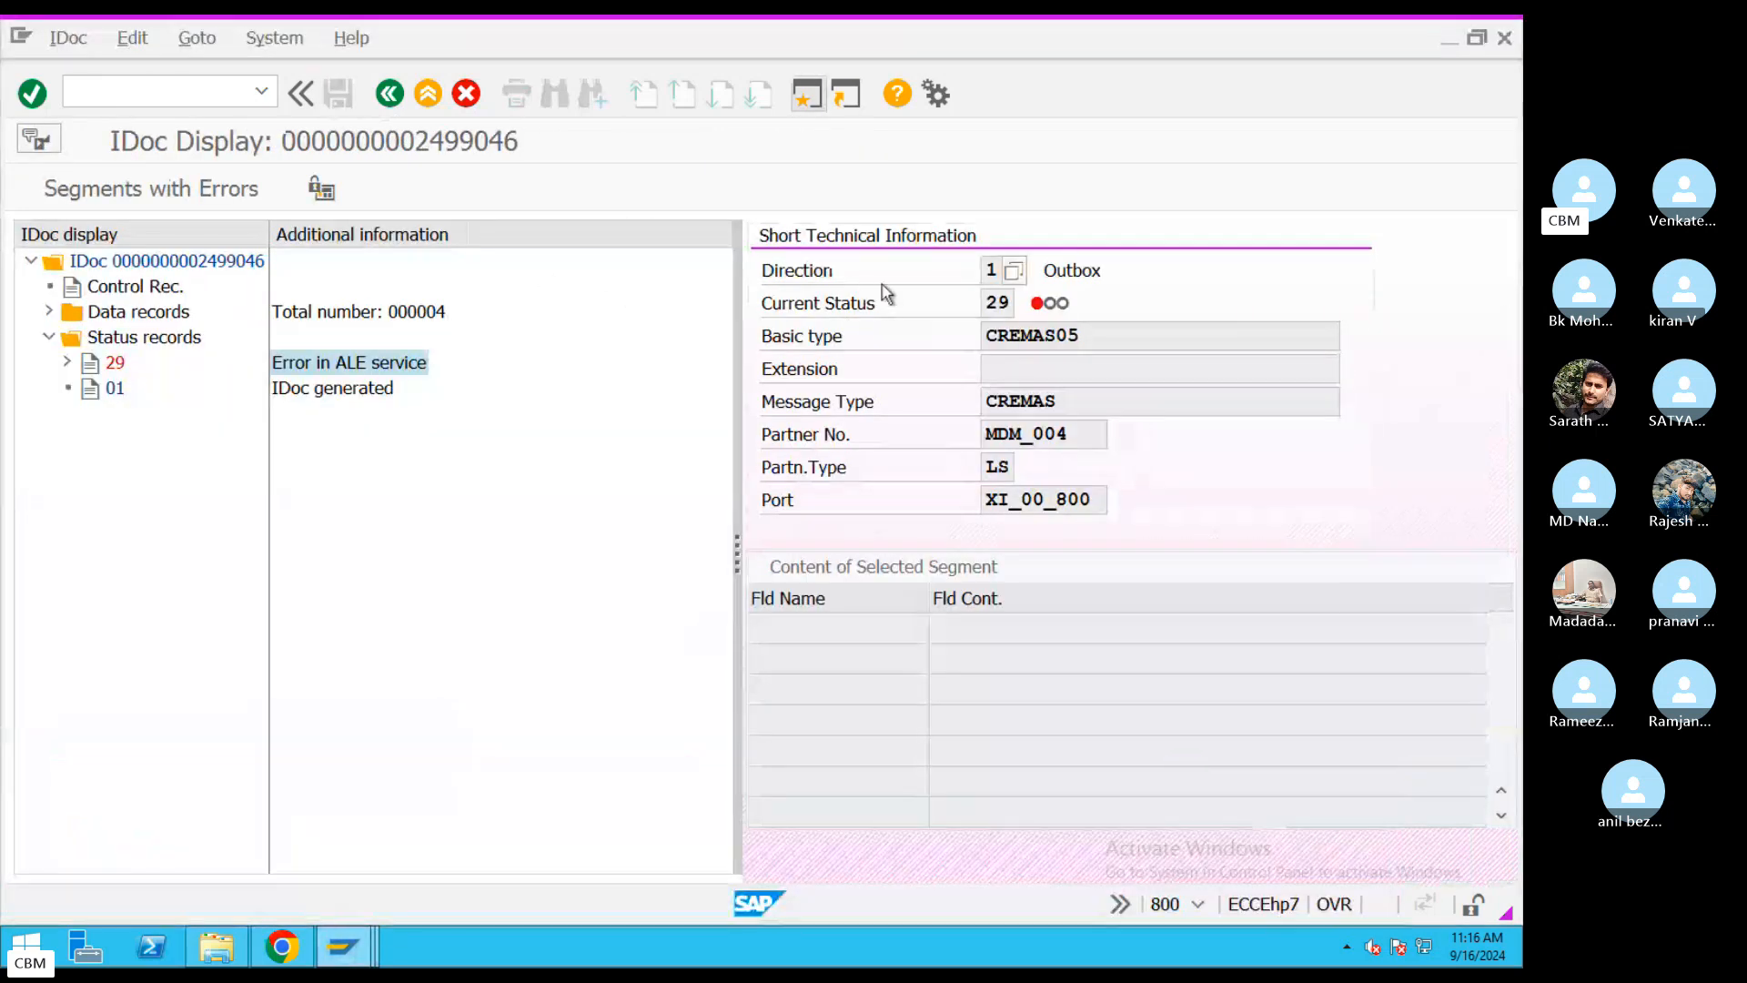
double_click(156, 261)
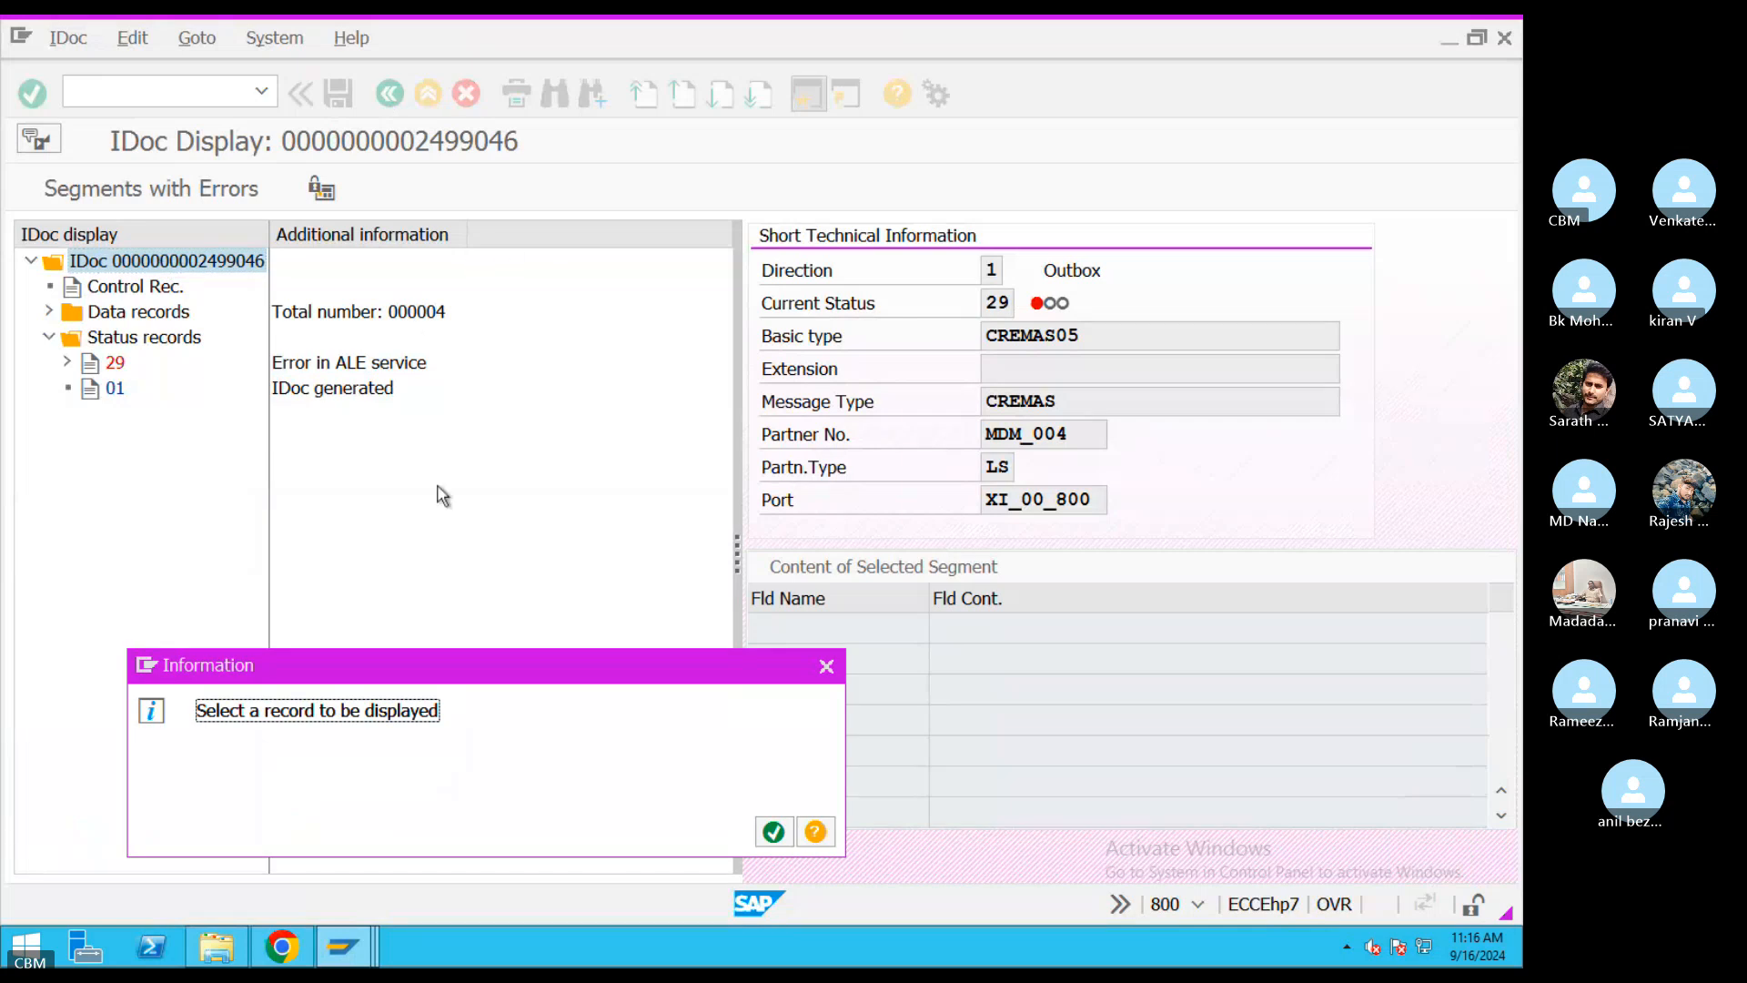
click(775, 831)
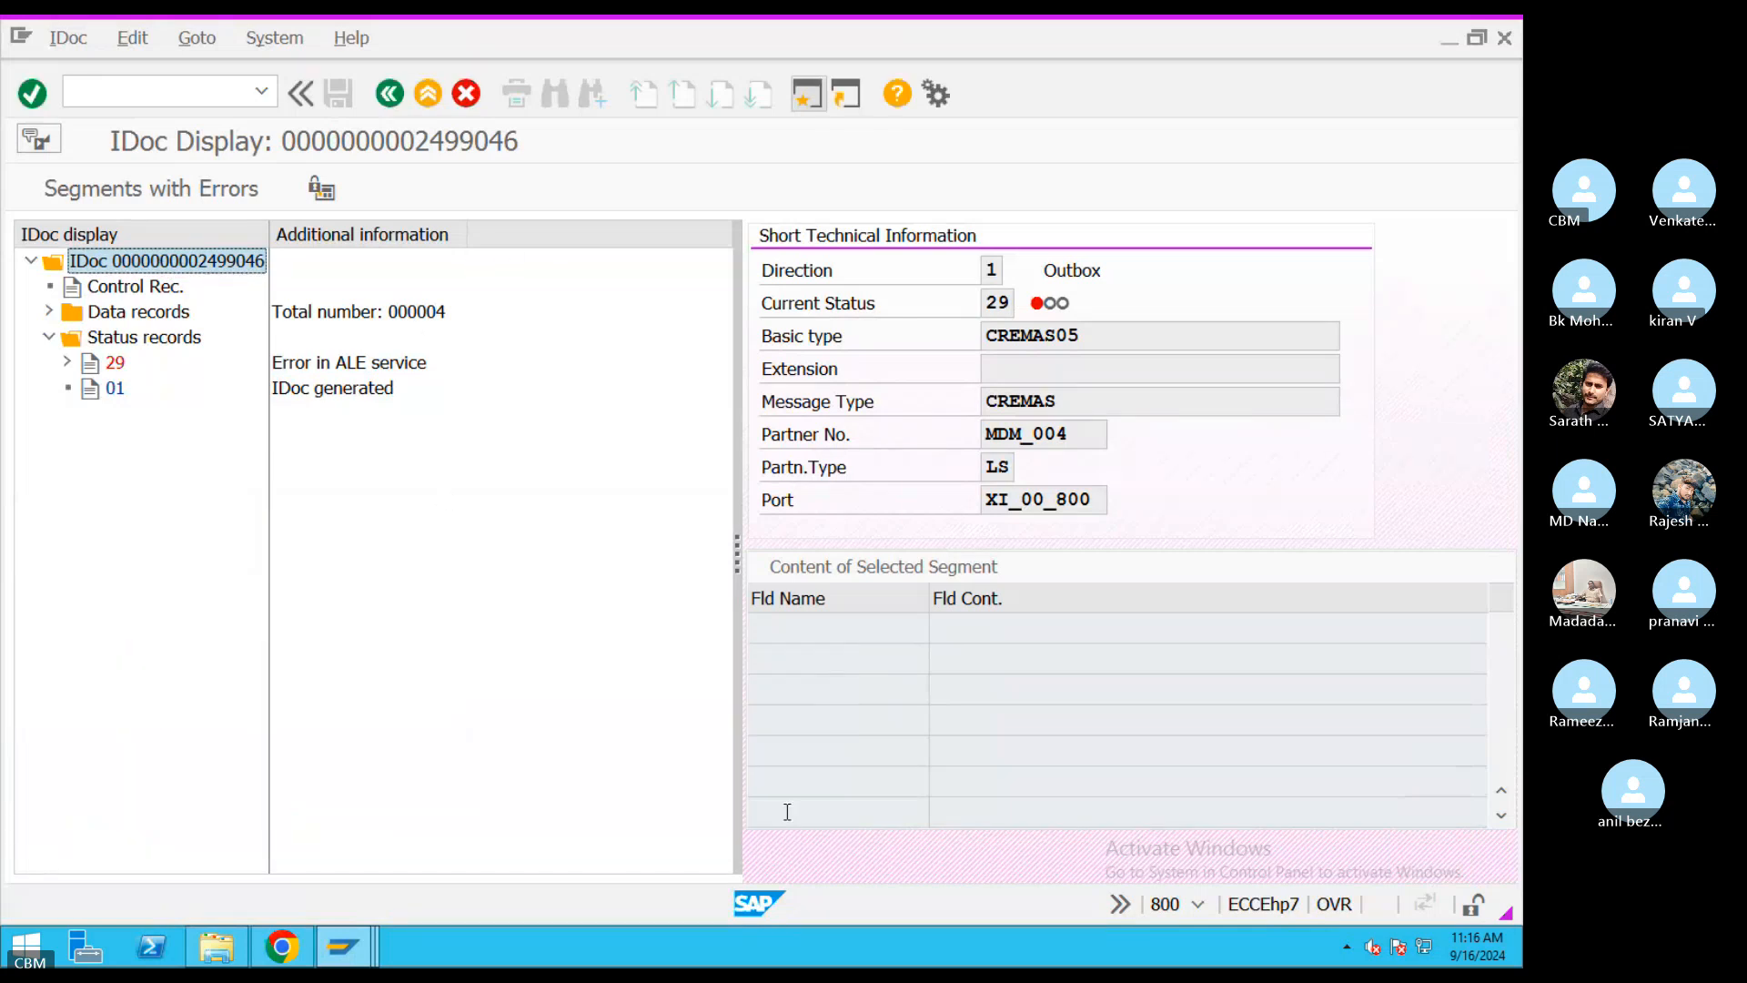
double_click(145, 287)
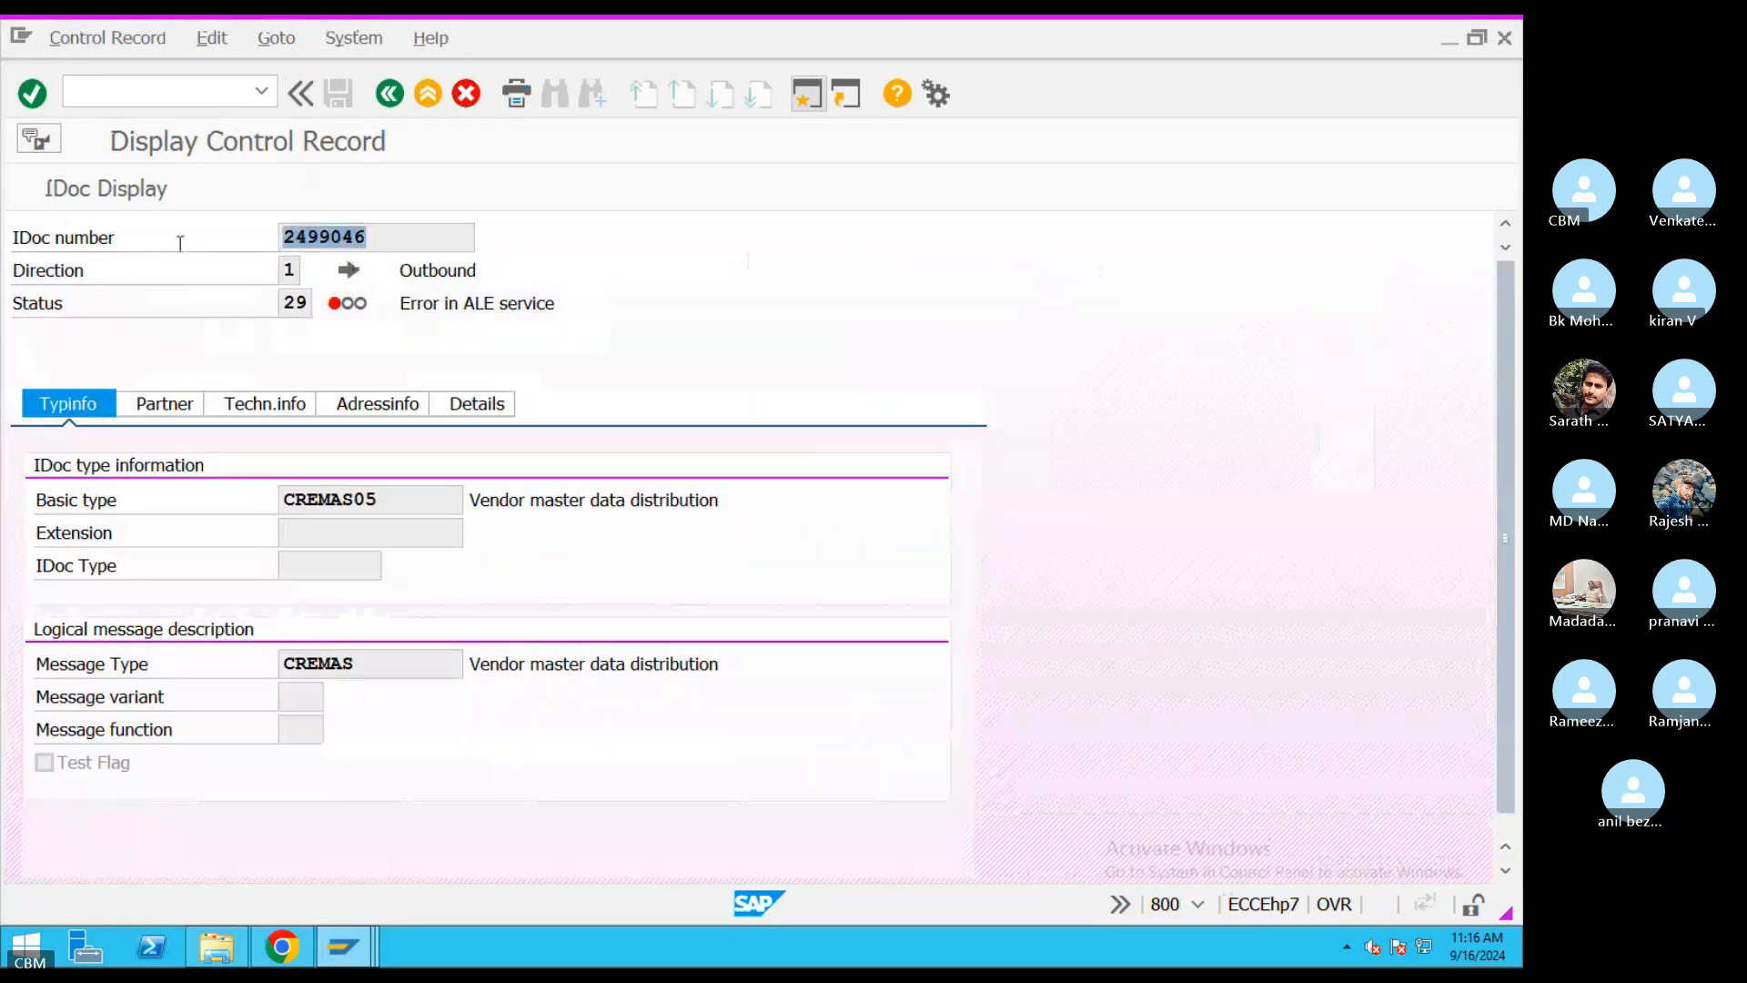
click(286, 312)
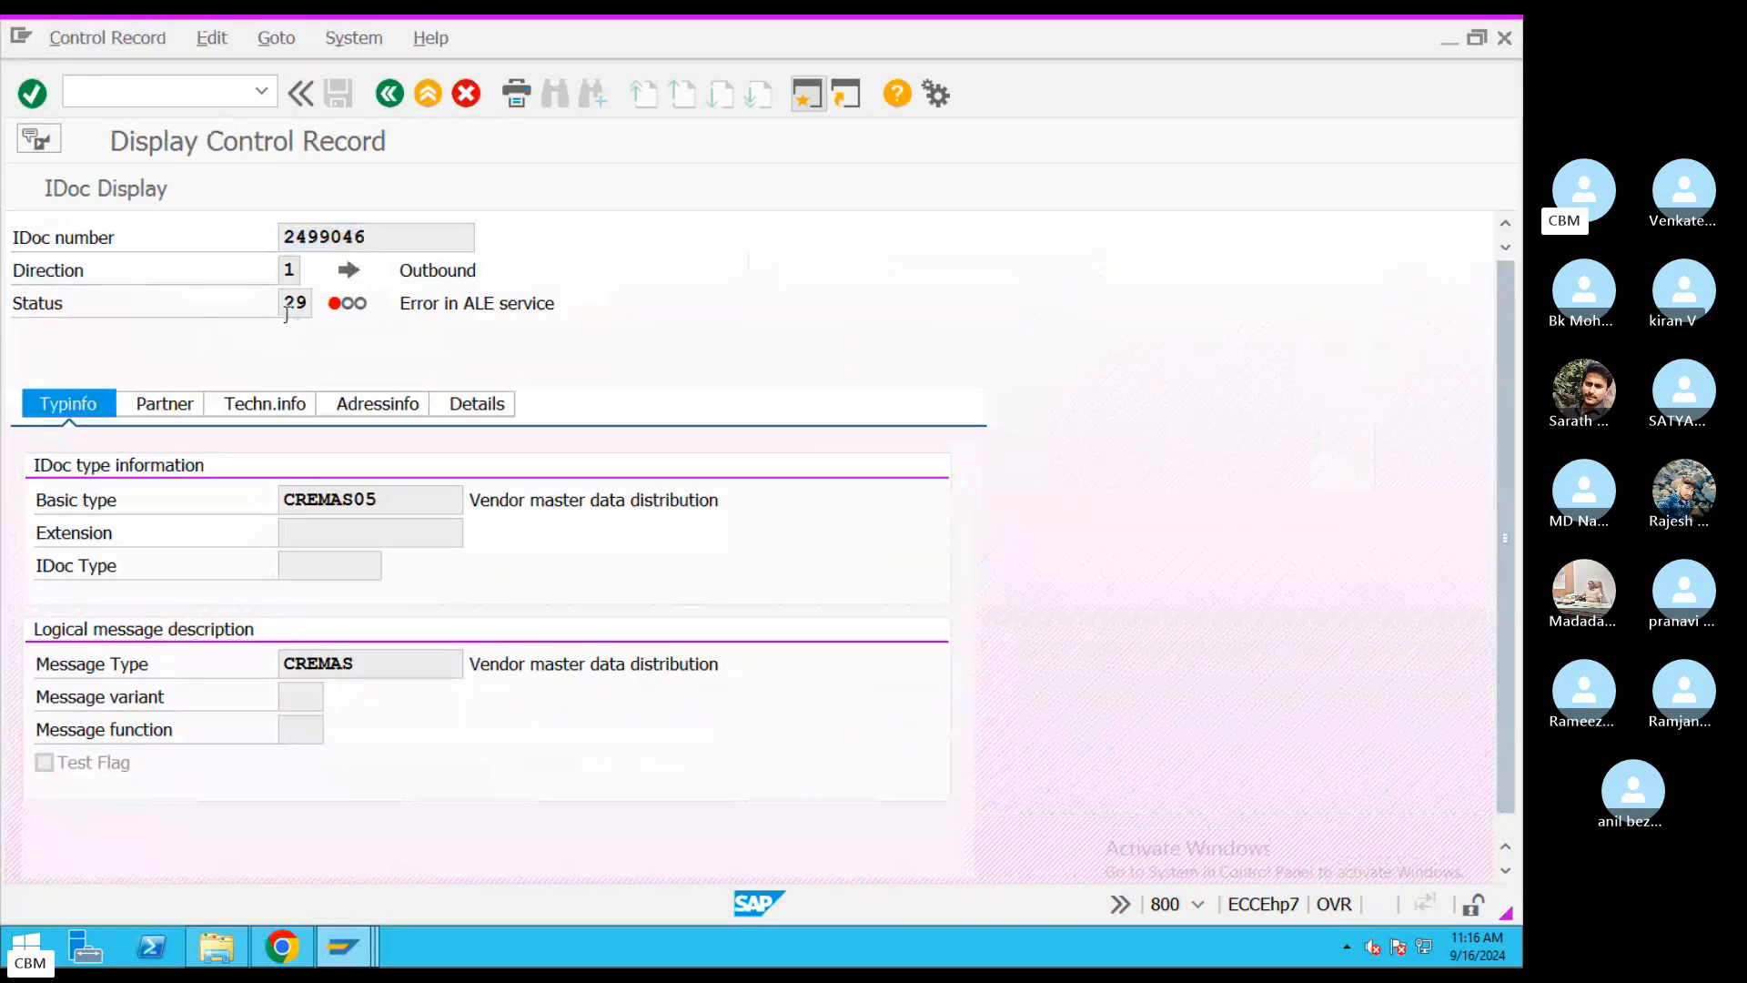
- In the status conversion report, convert IDoc 2499046 from status 29 to new status 03 with Test switched off, and leave the result list
click(349, 945)
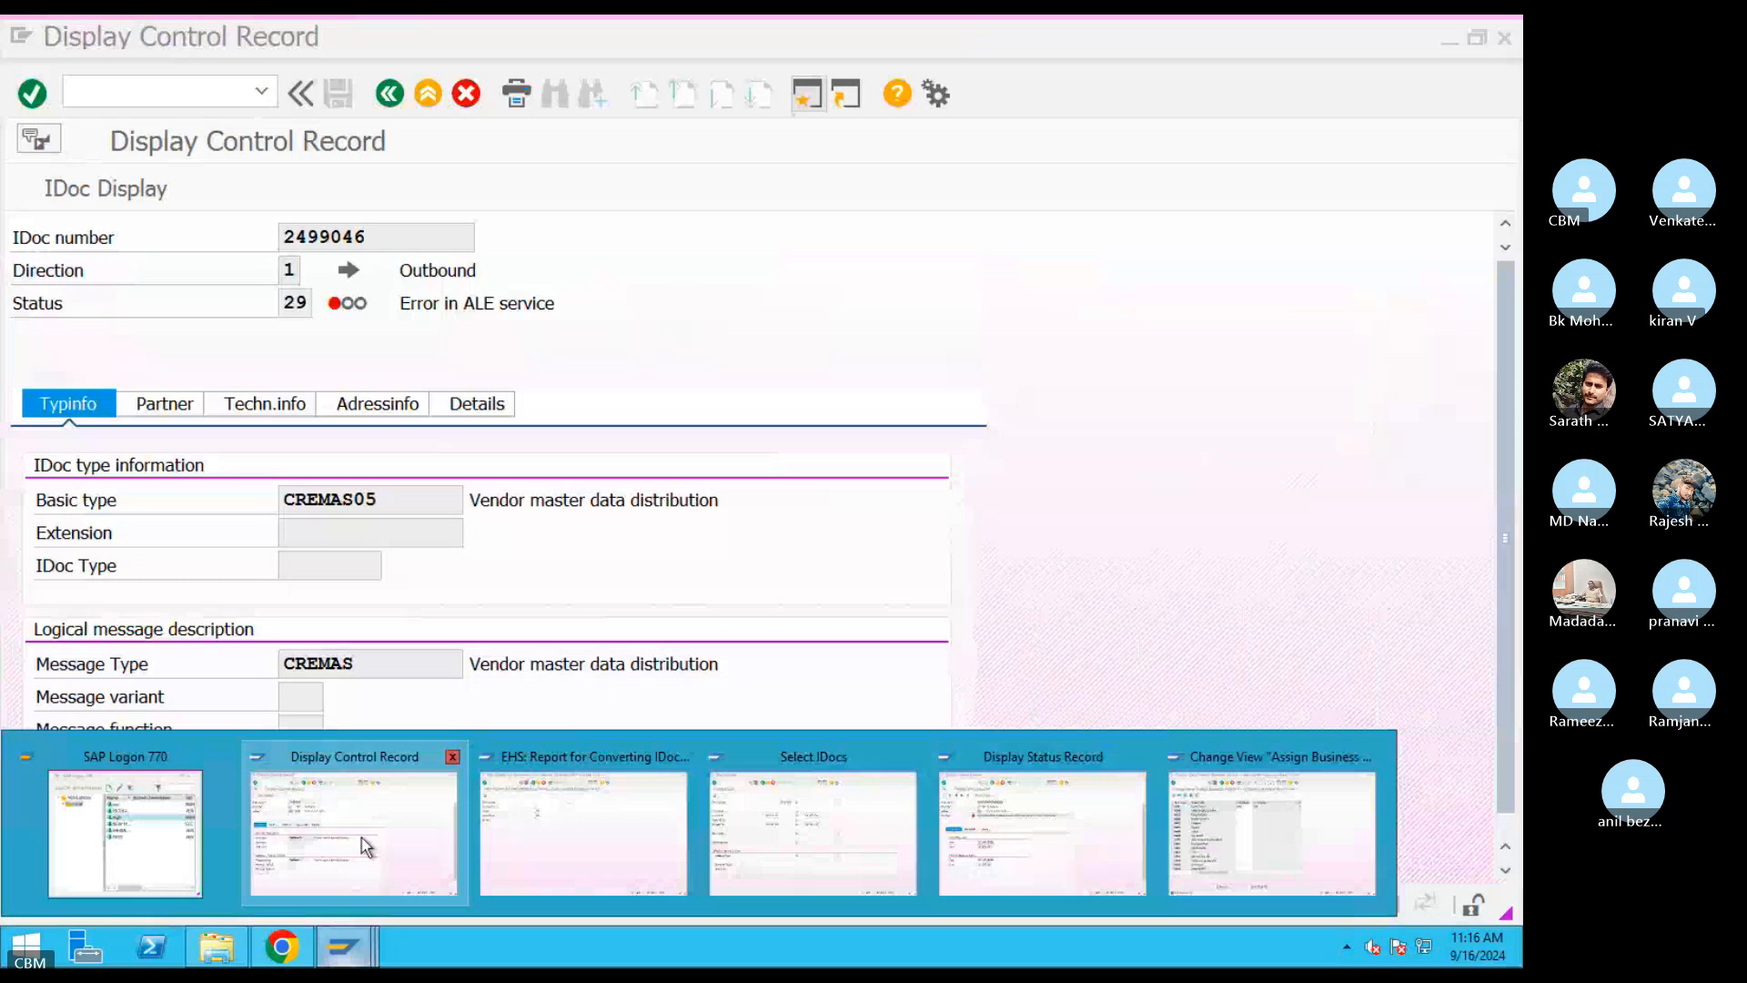
click(609, 844)
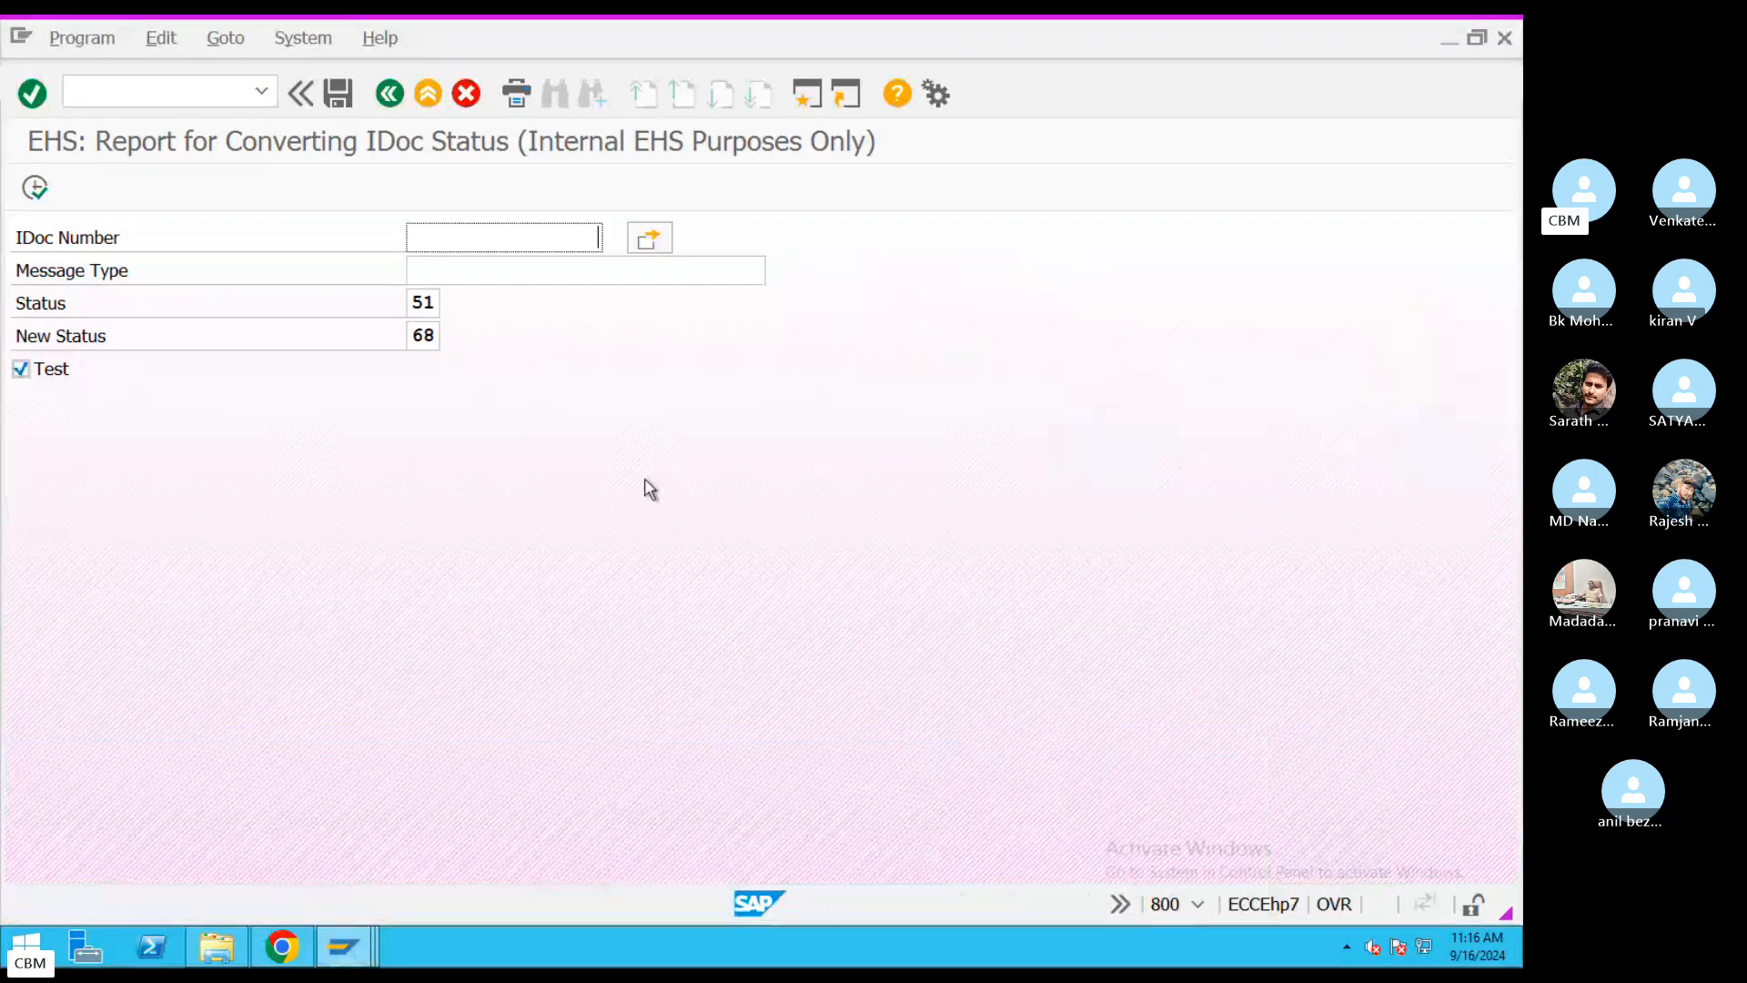
text(2499046)
double_click(428, 302)
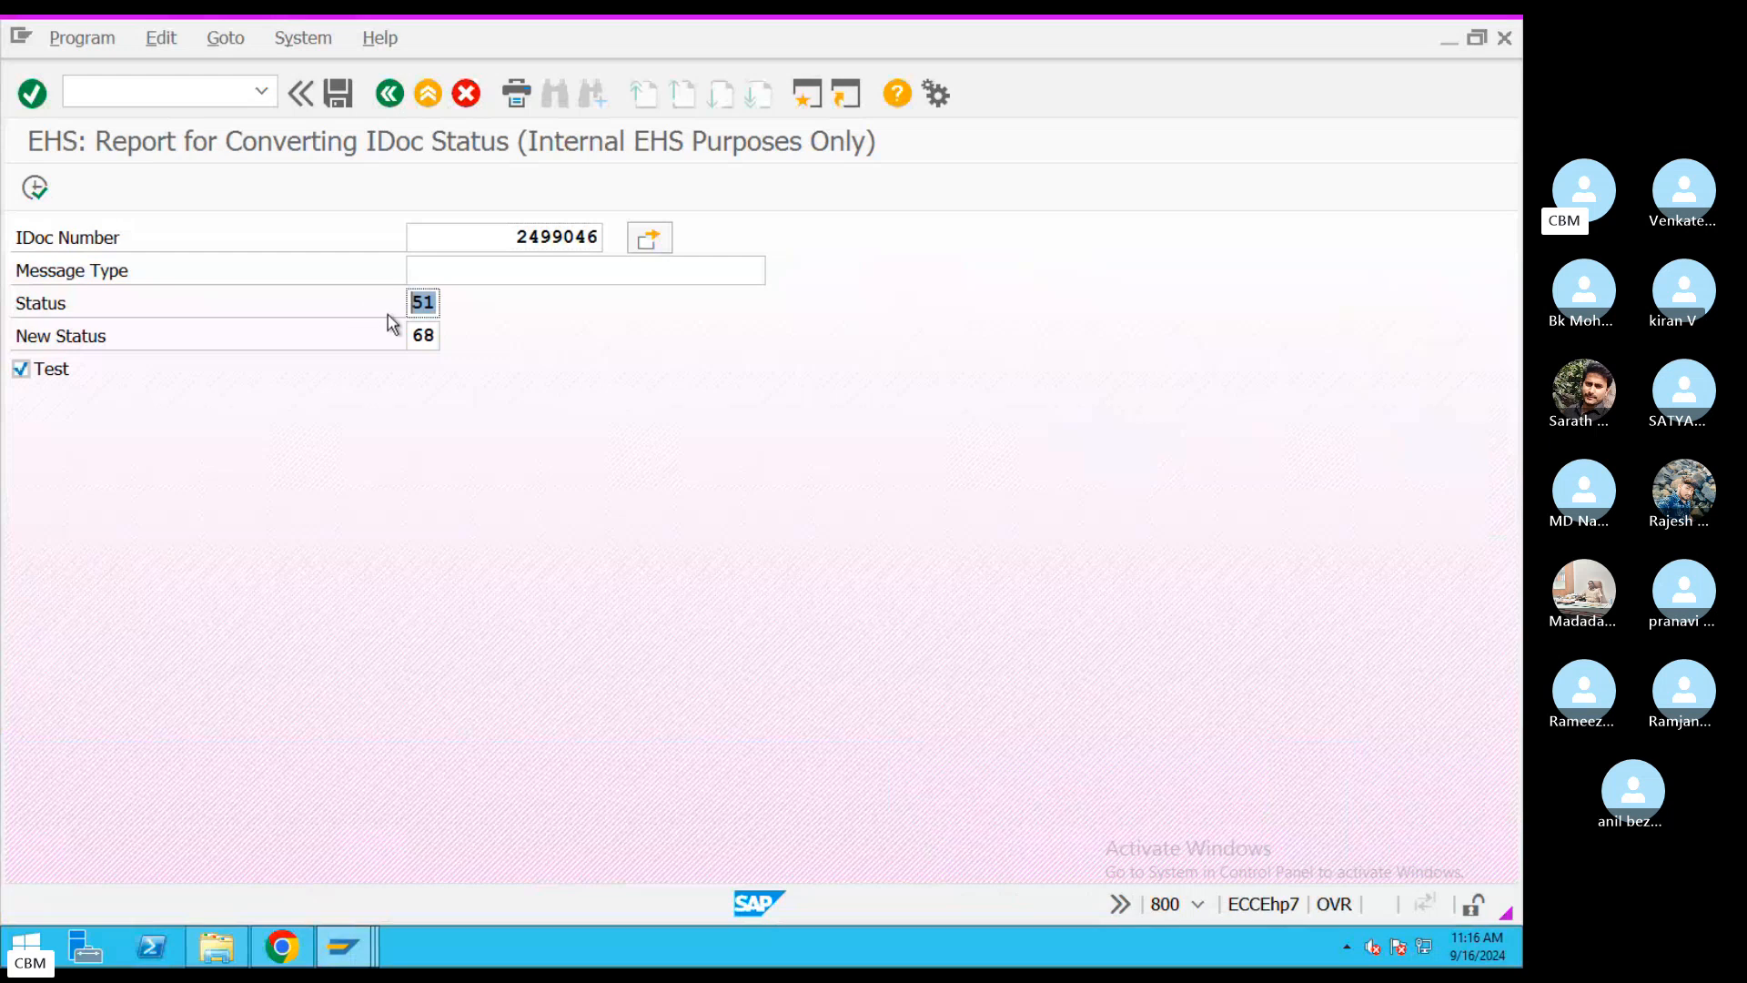
text(29)
text(03)
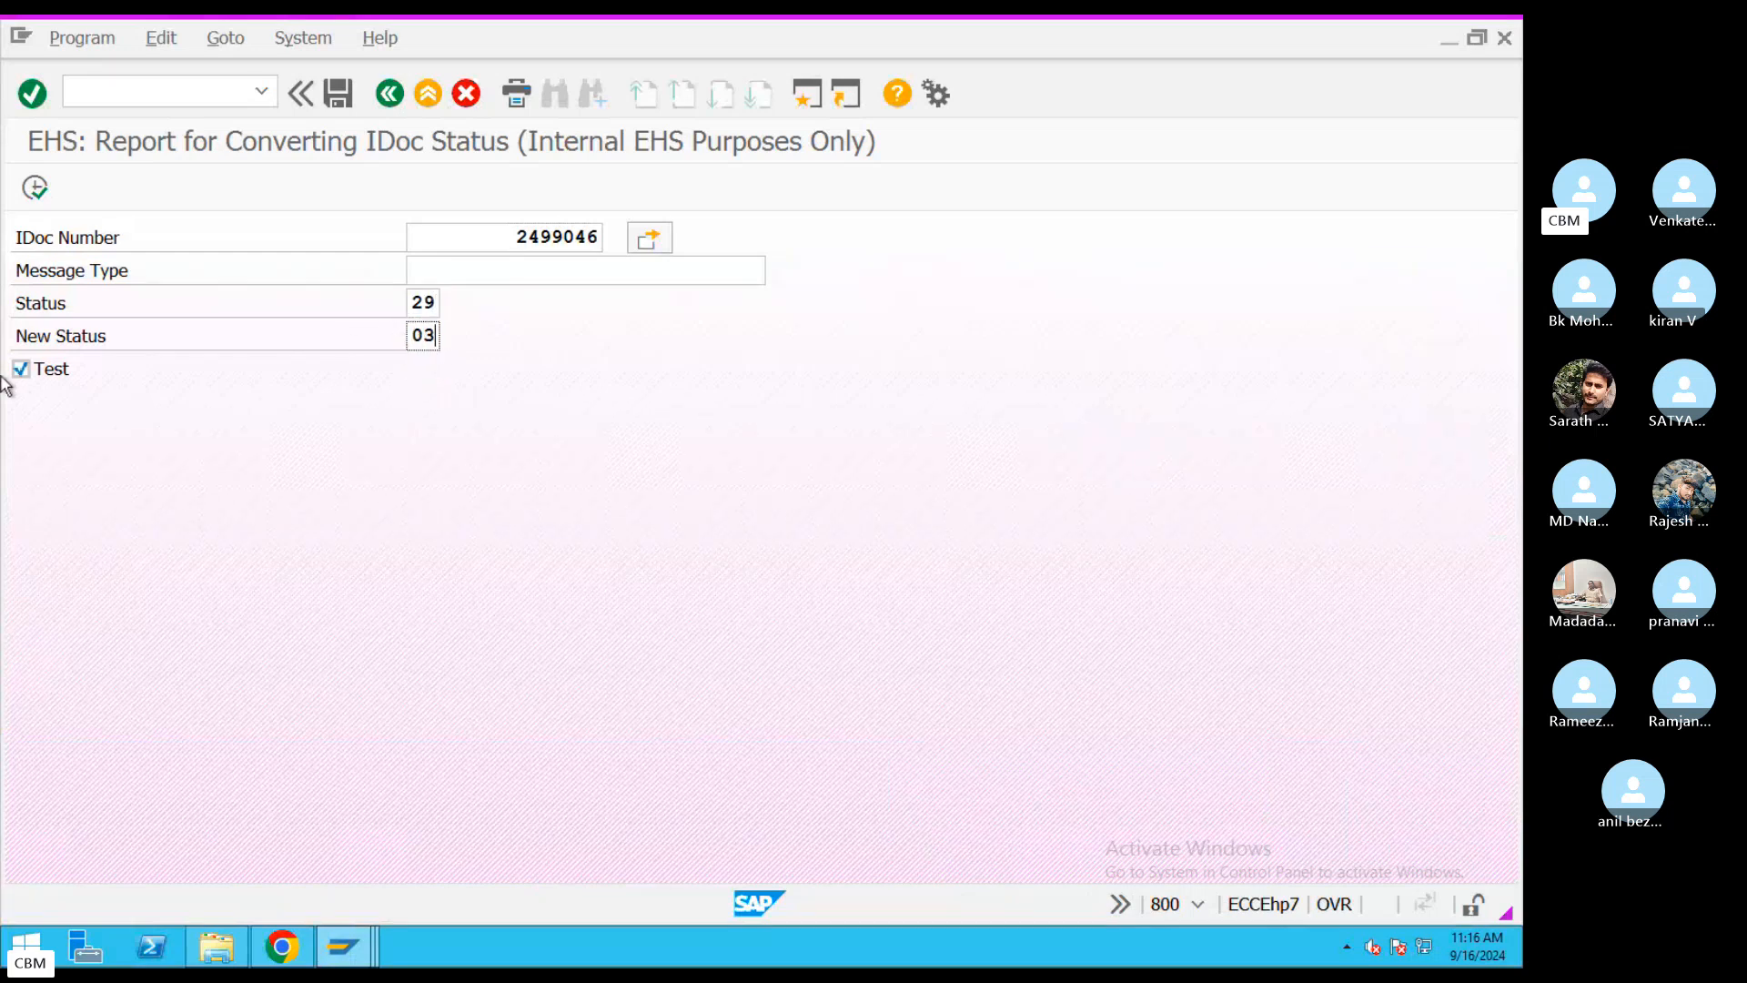
click(25, 369)
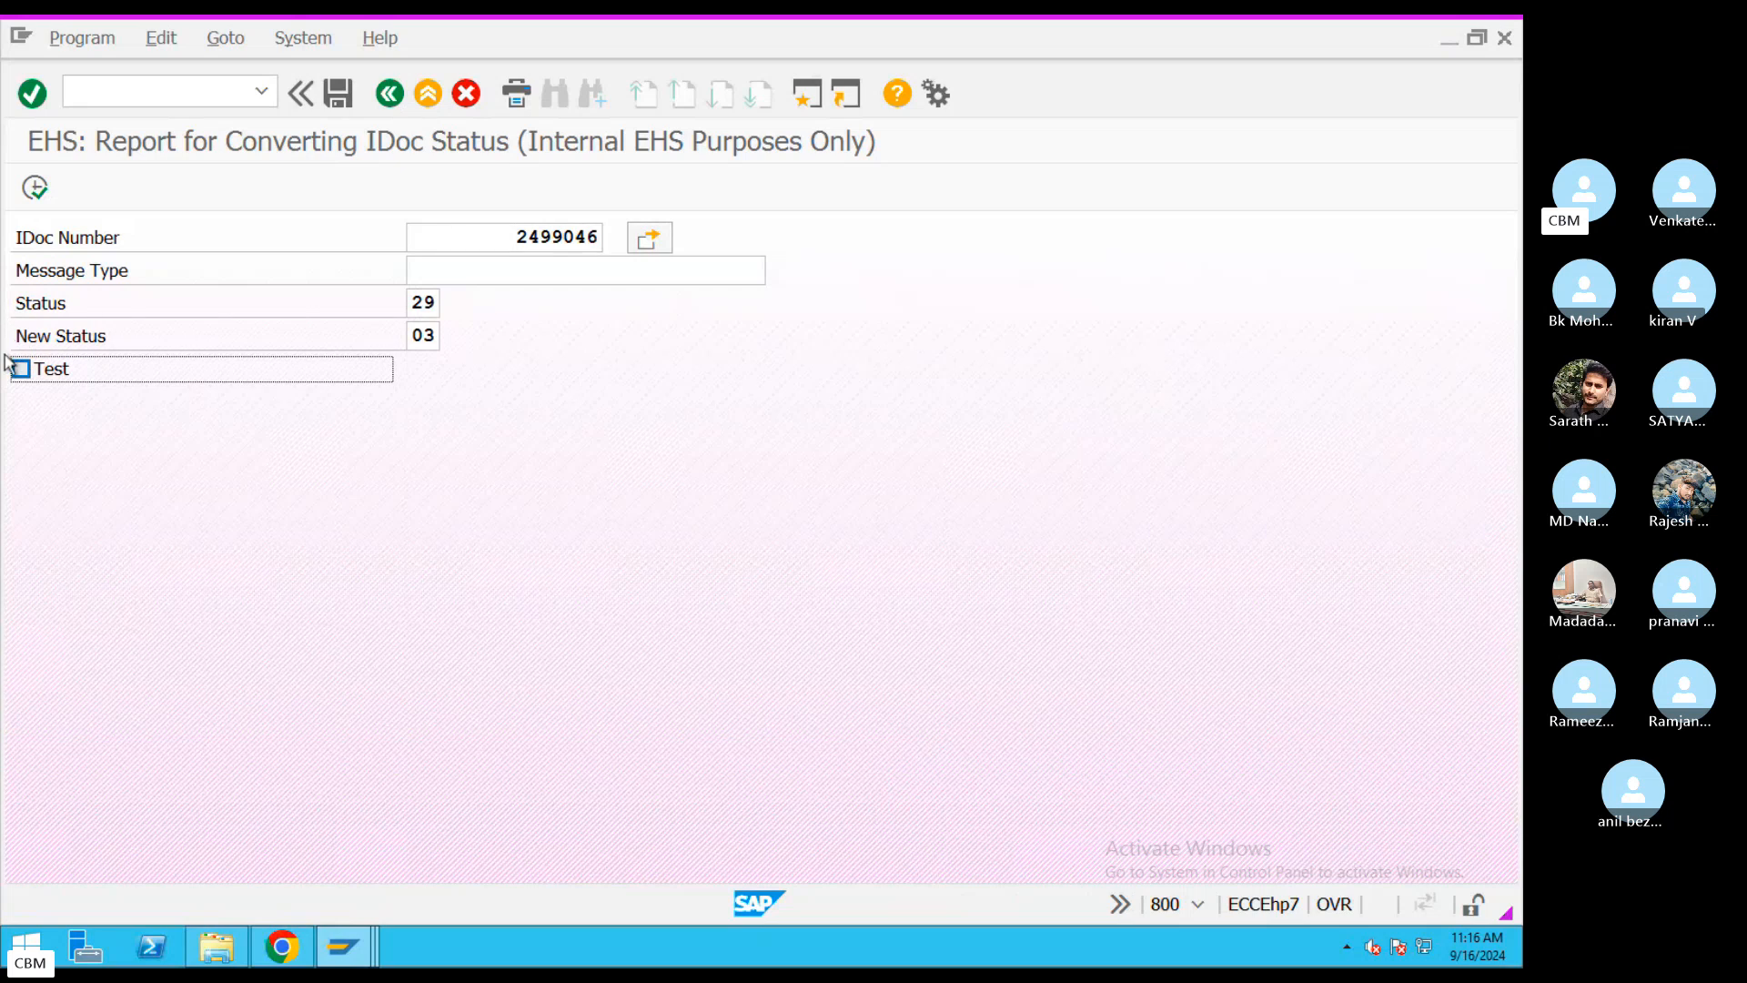
click(34, 187)
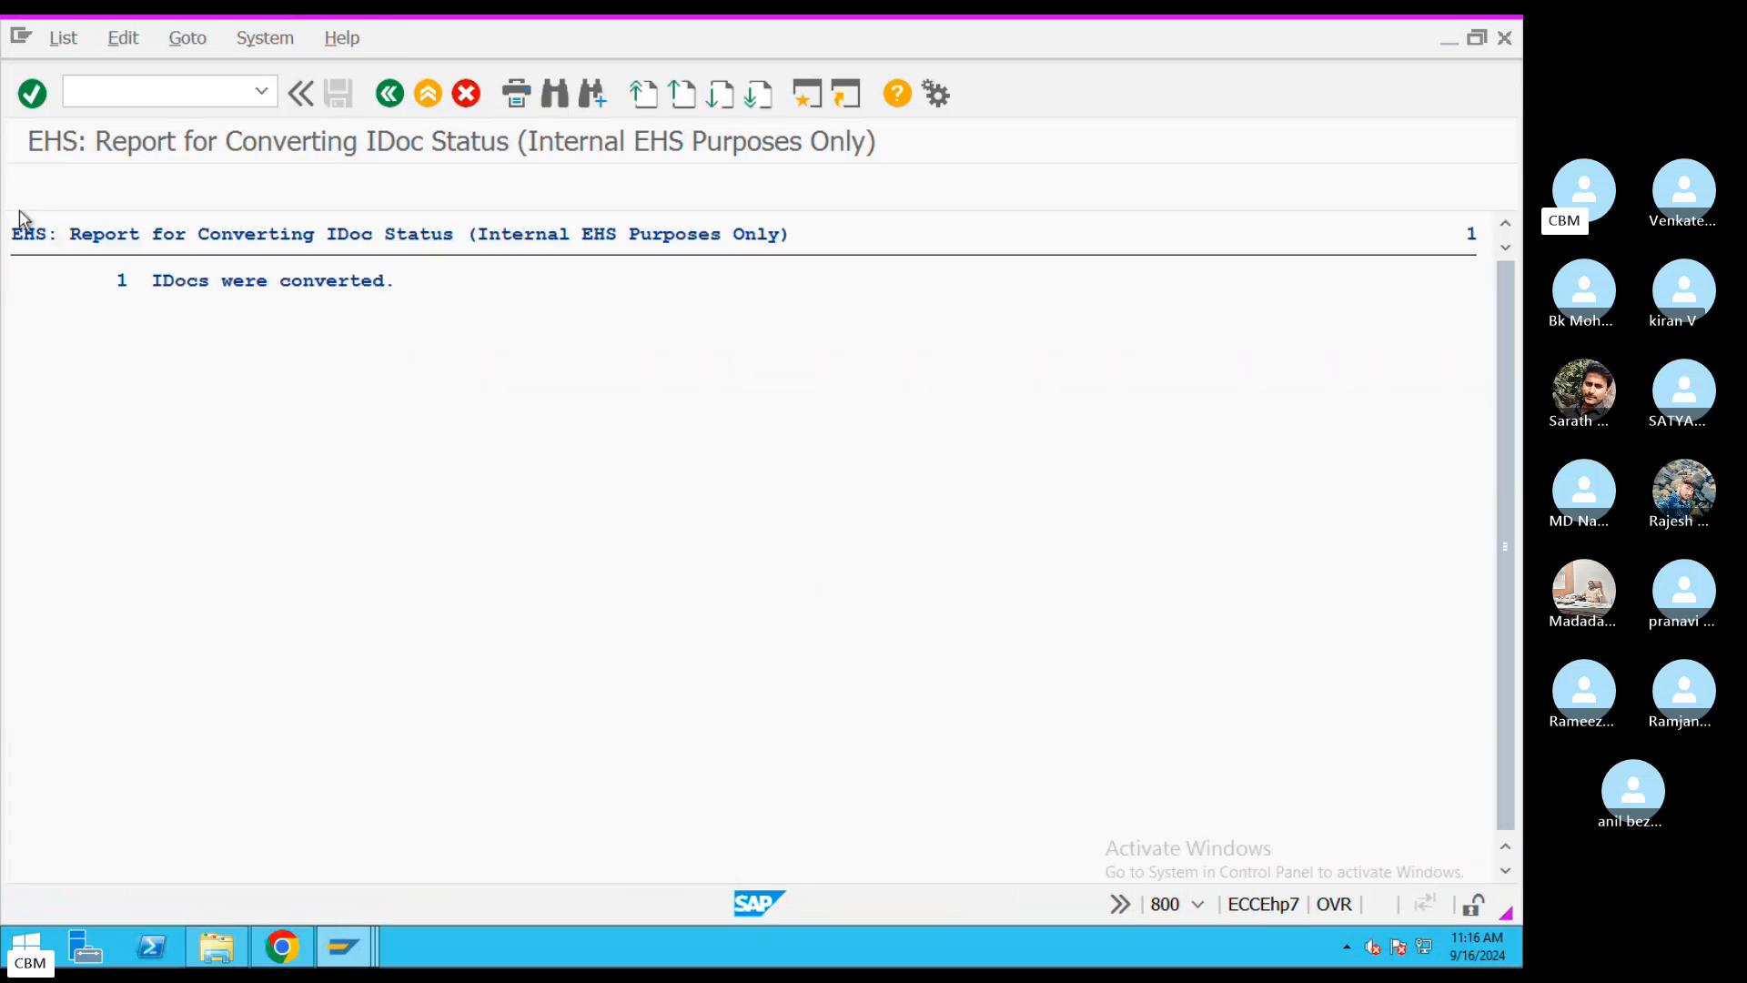
click(355, 282)
click(390, 93)
- Switch back to the session showing the IDoc's control record and return to the IDoc List selection screen
click(344, 947)
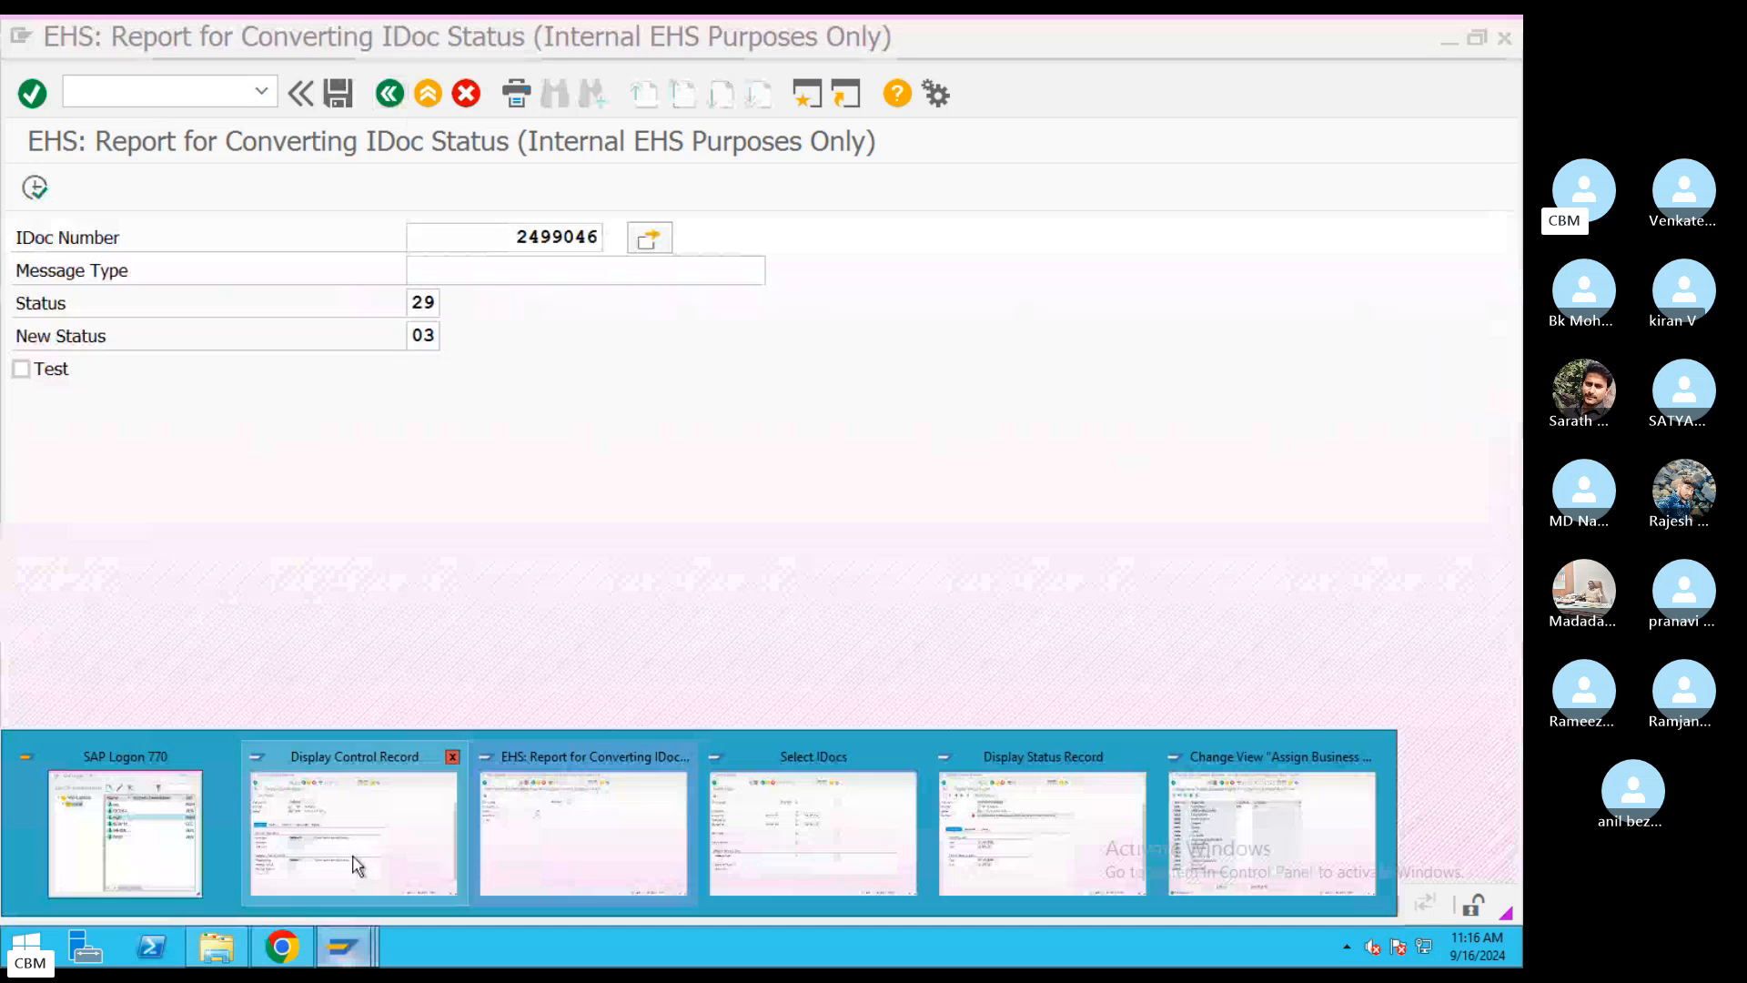
click(357, 867)
click(391, 94)
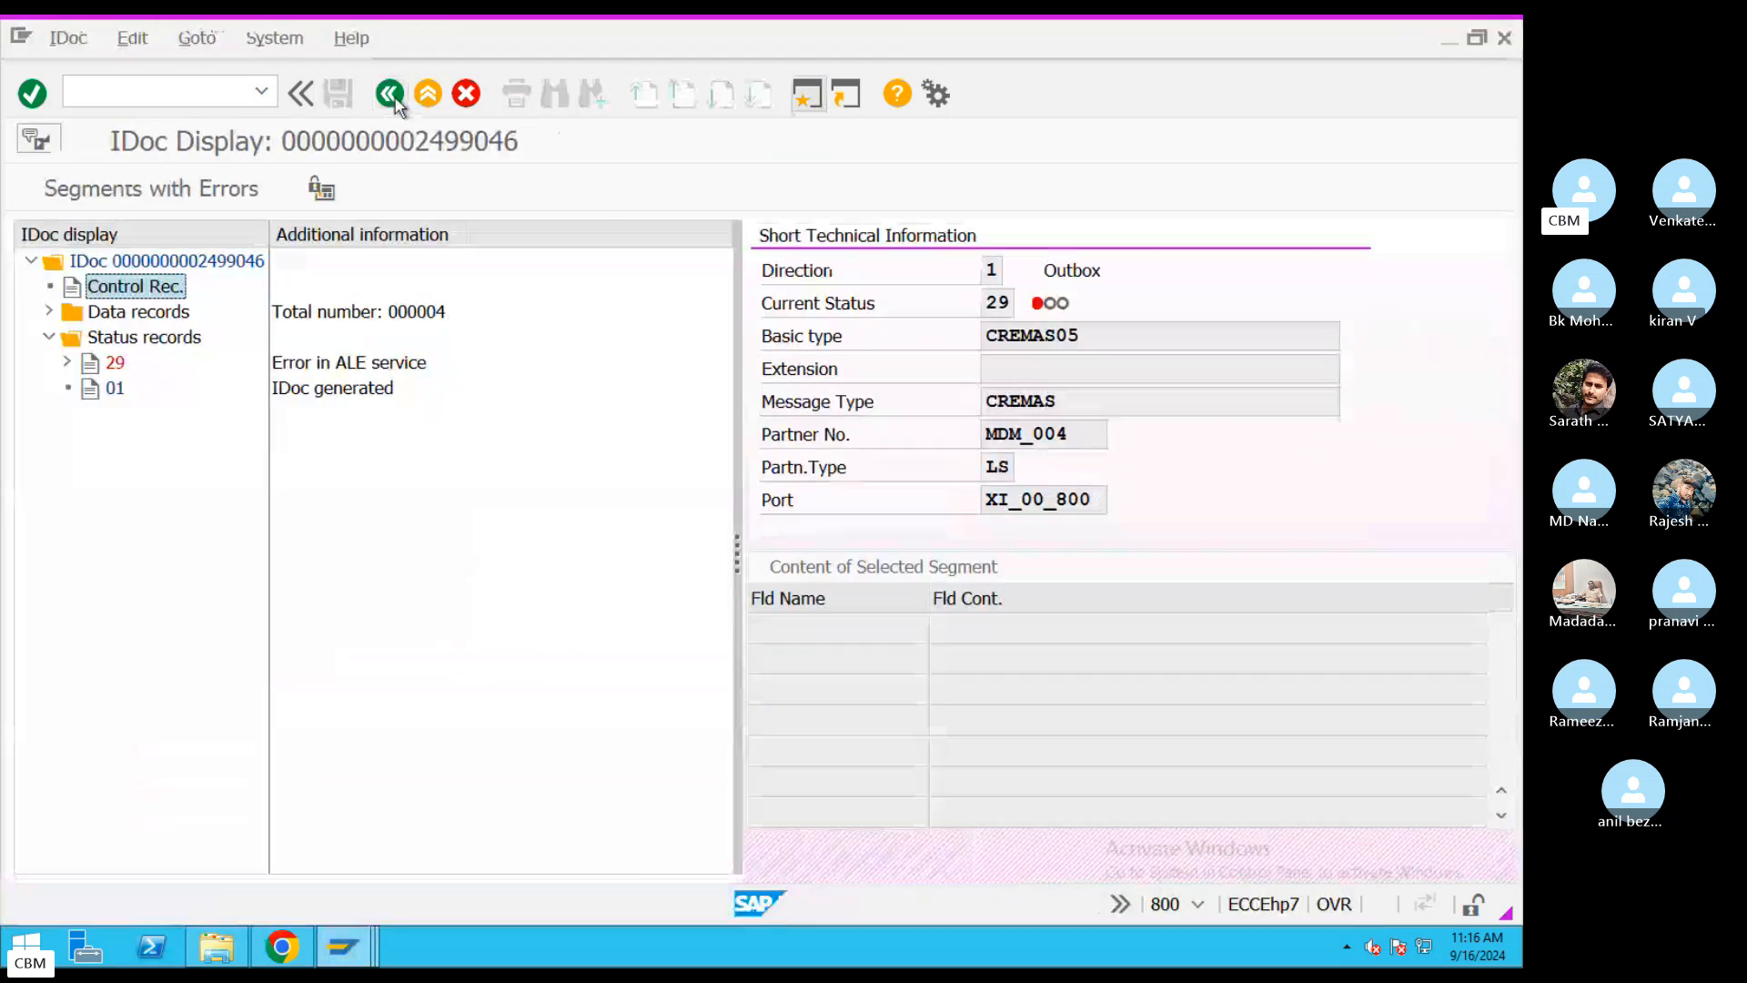
click(390, 94)
click(390, 93)
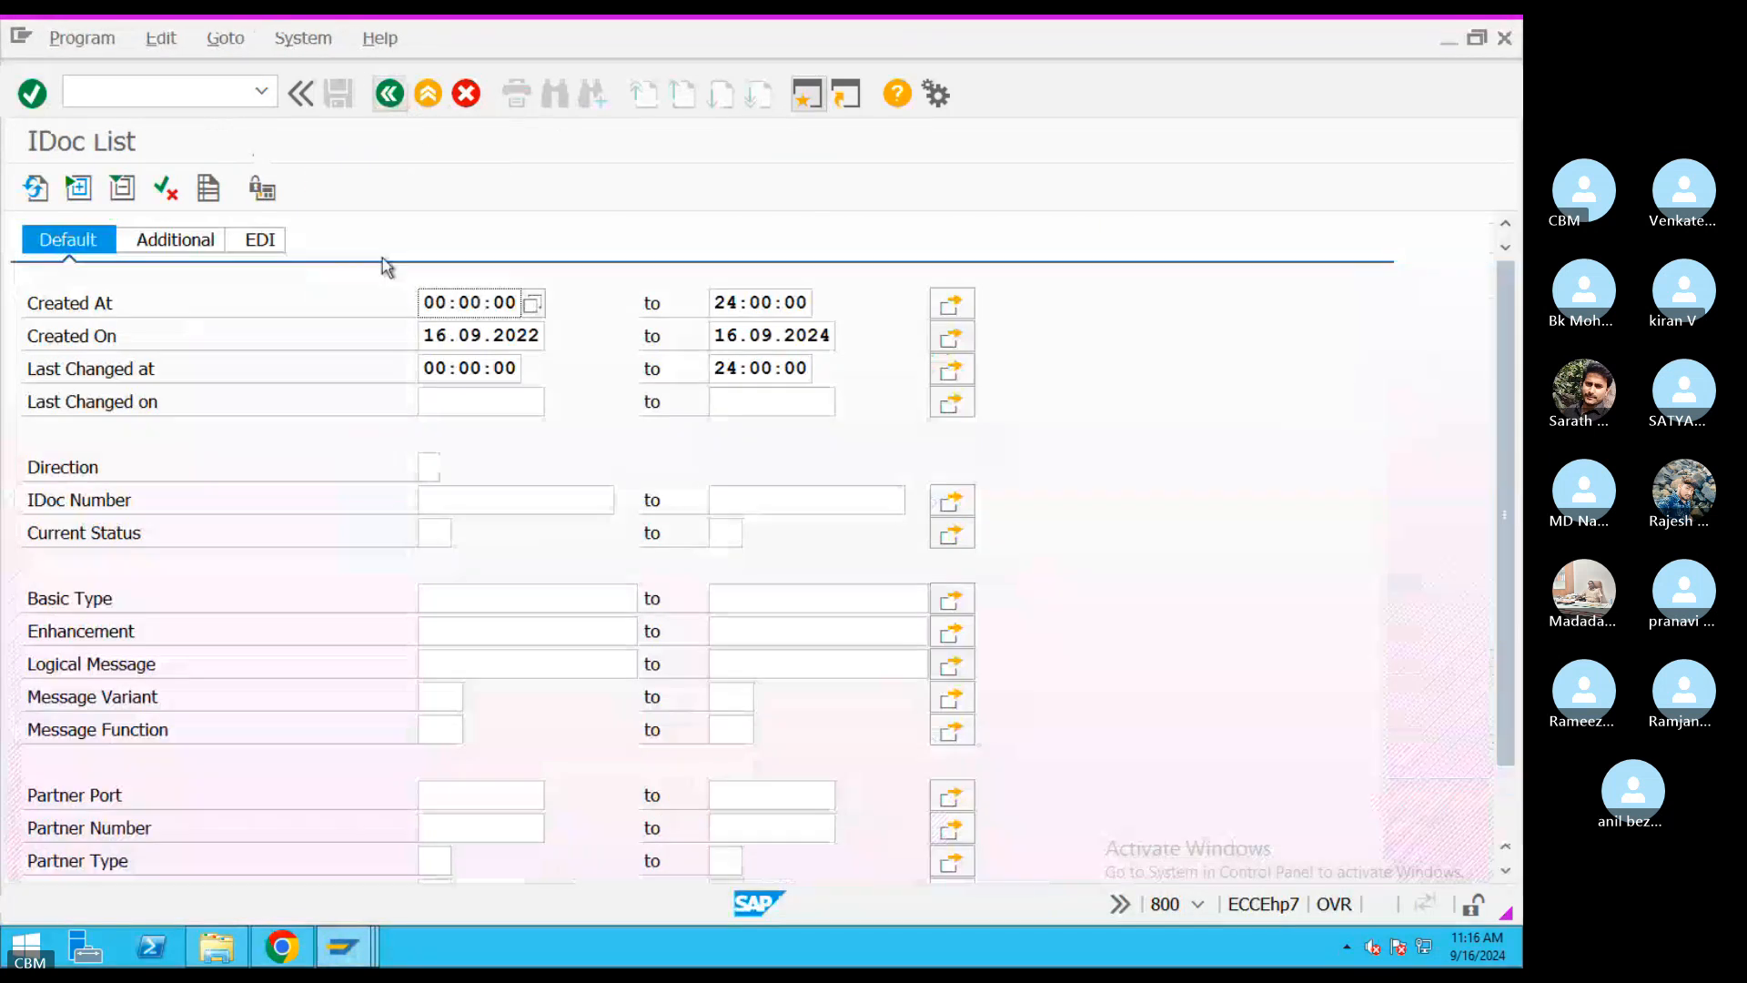
- Display IDoc 2499046 from the IDoc List selection to check its current status
click(441, 506)
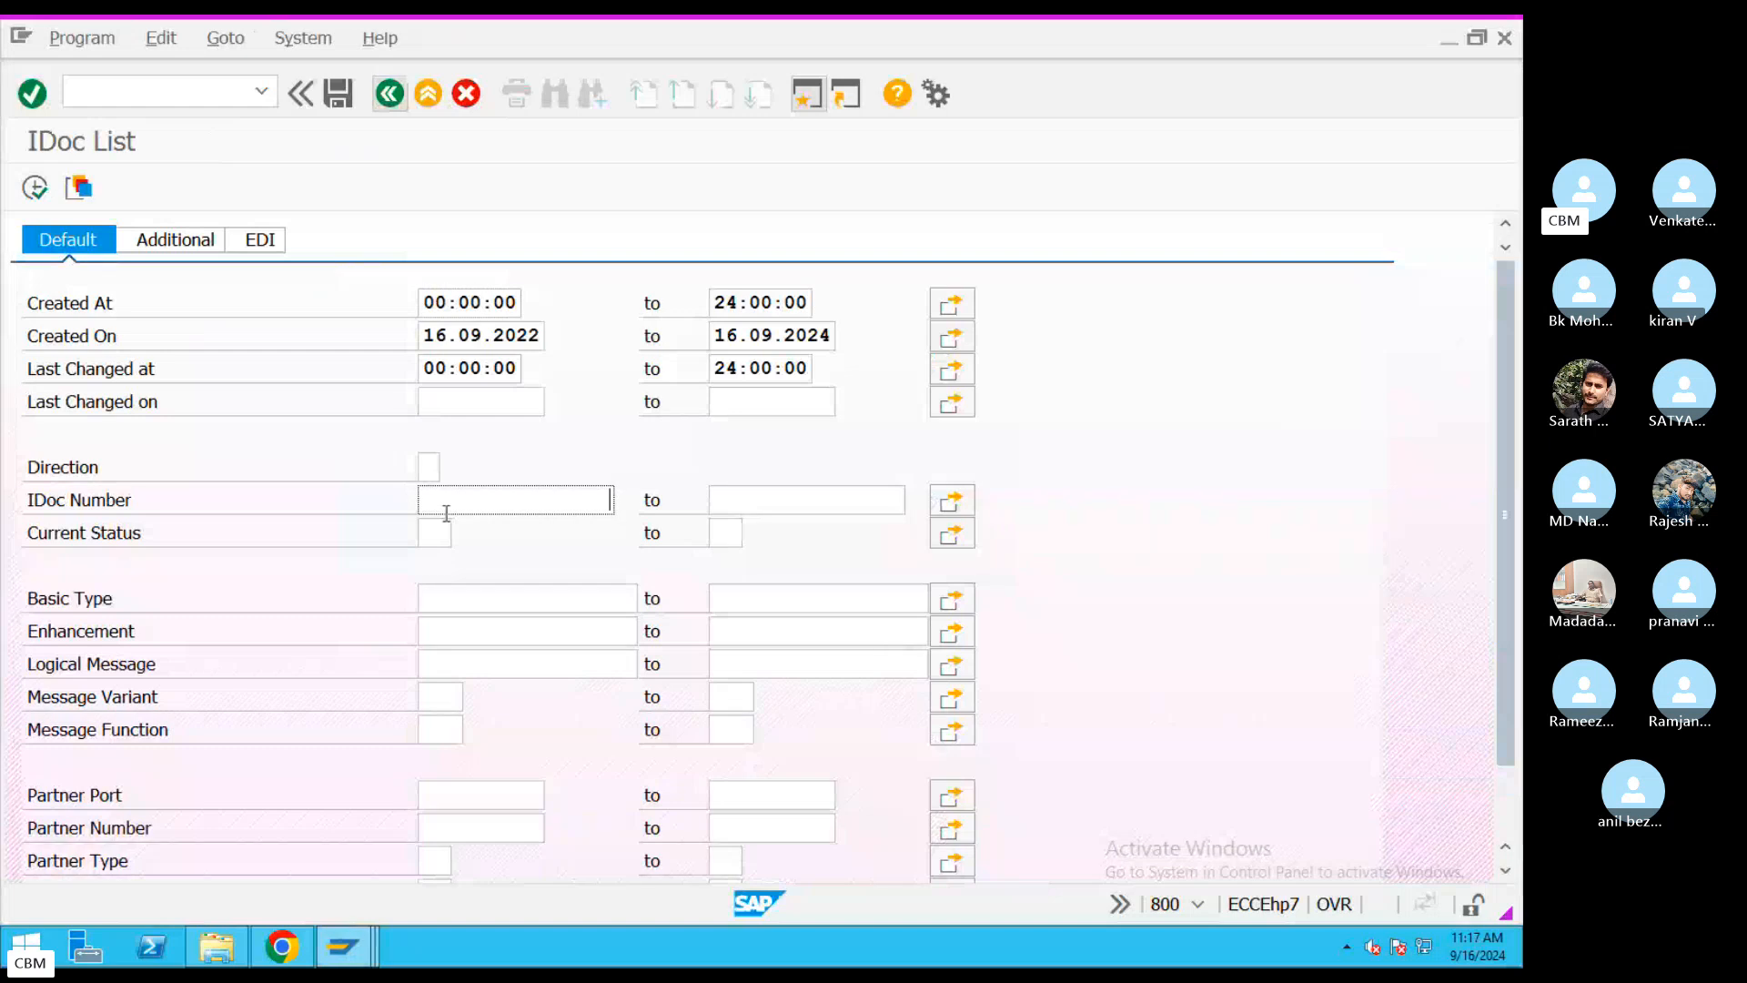
text(2499046)
click(34, 187)
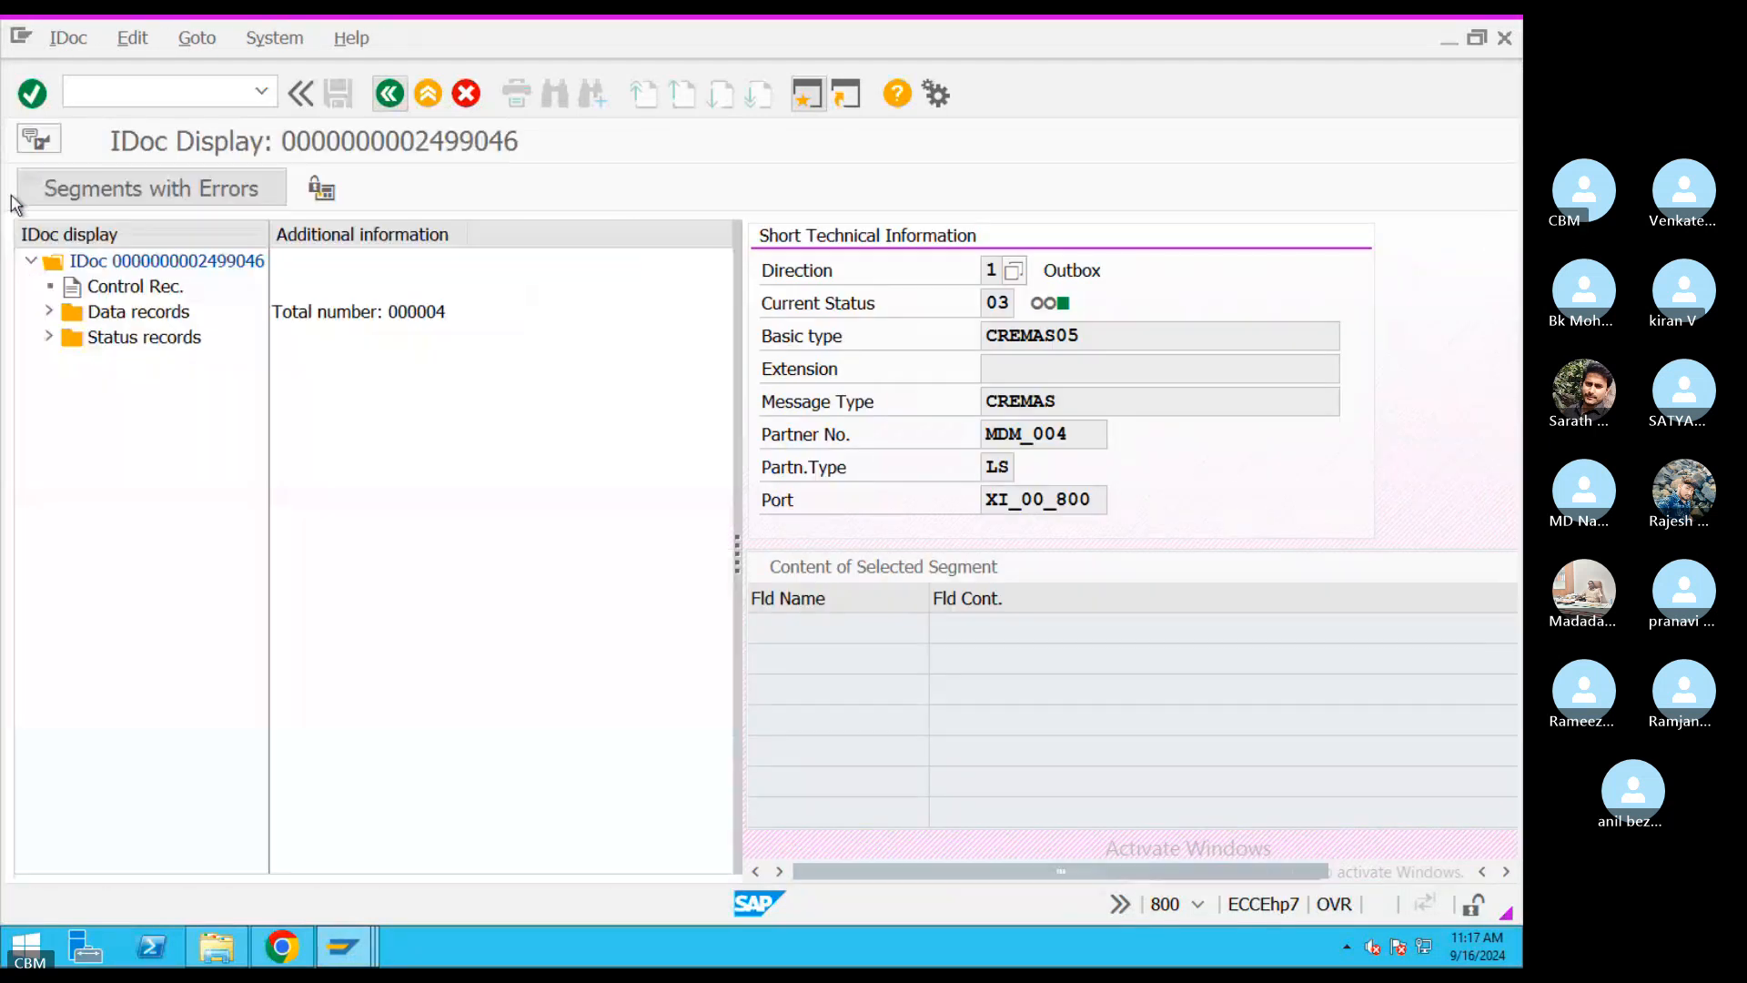
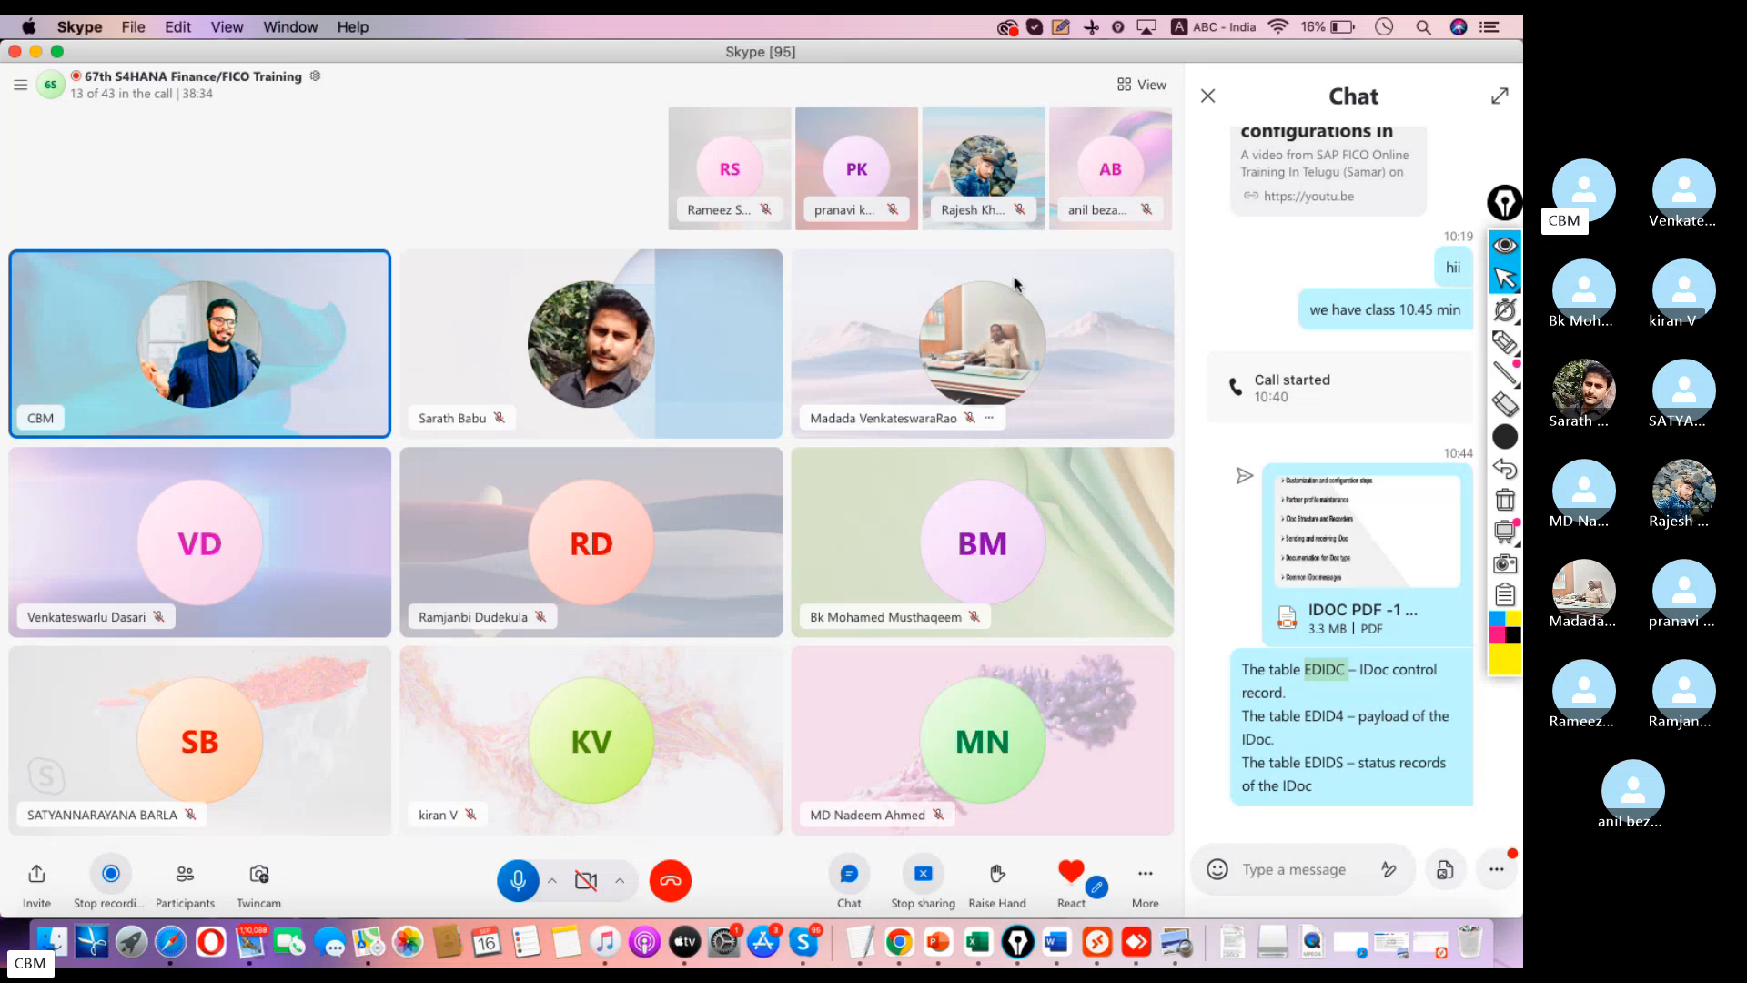
- In the Skype call, look through the chat for the shared IDoc video links and IDoc table notes, and close the chat
scroll(1347, 434, up, 10)
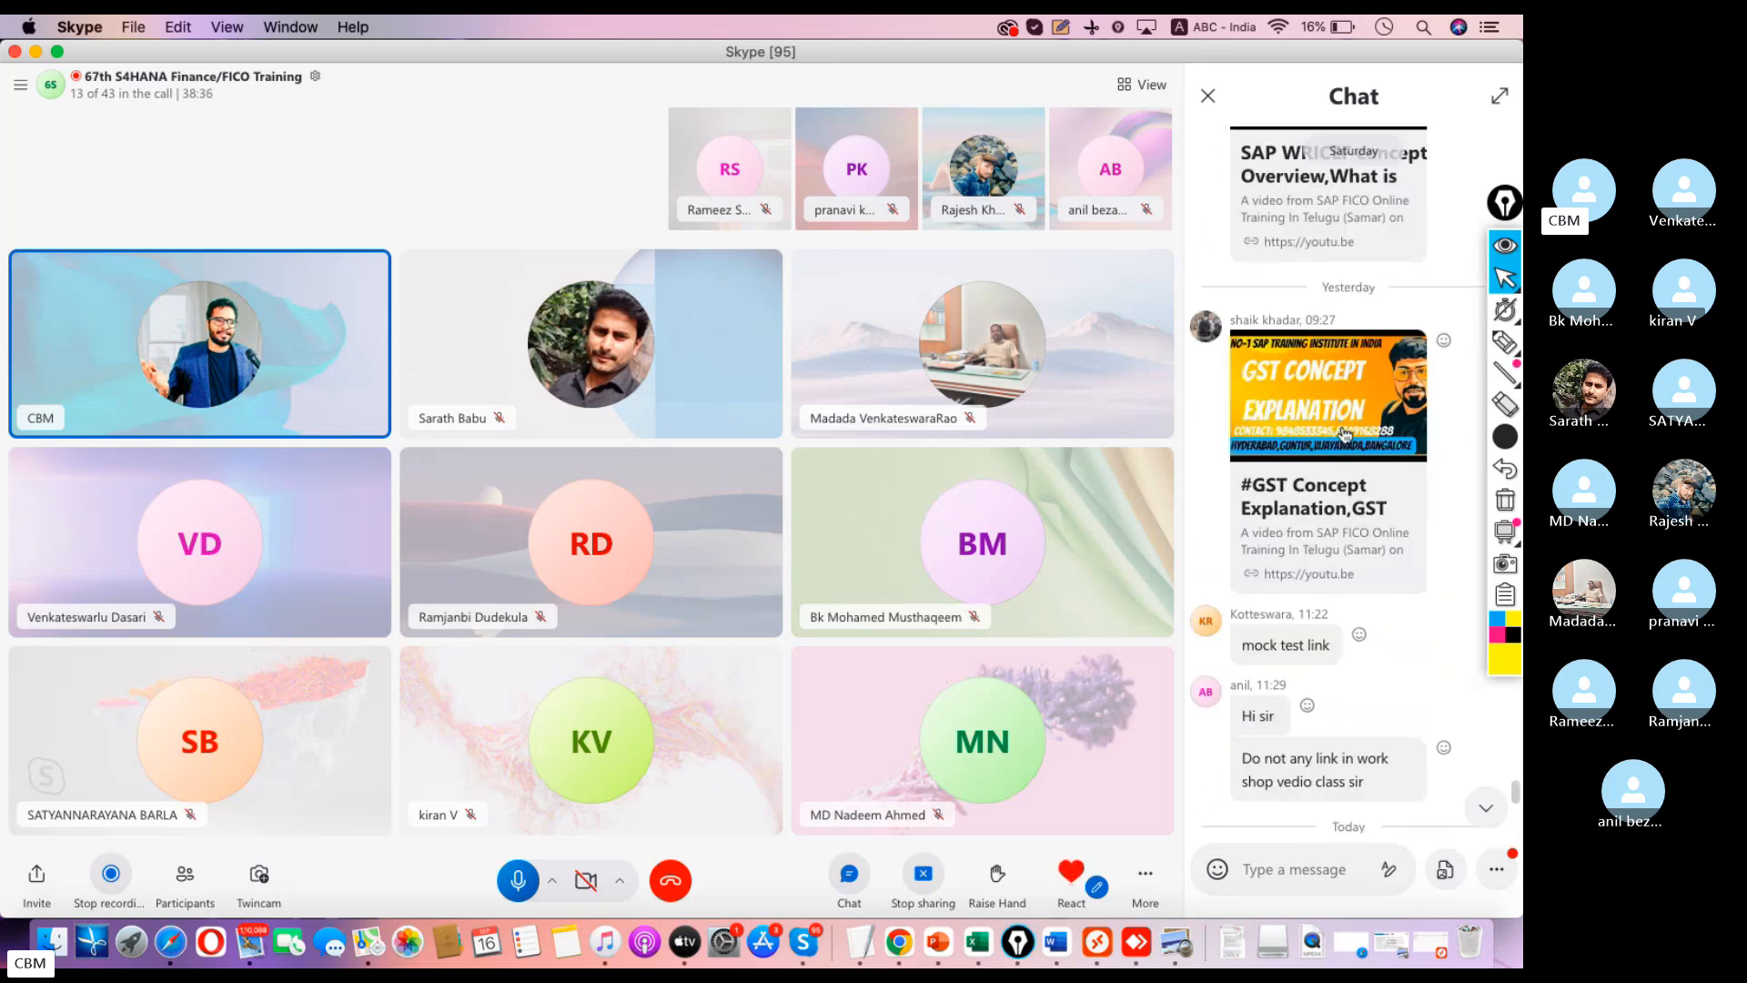
scroll(1347, 433, down, 10)
scroll(1347, 433, up, 10)
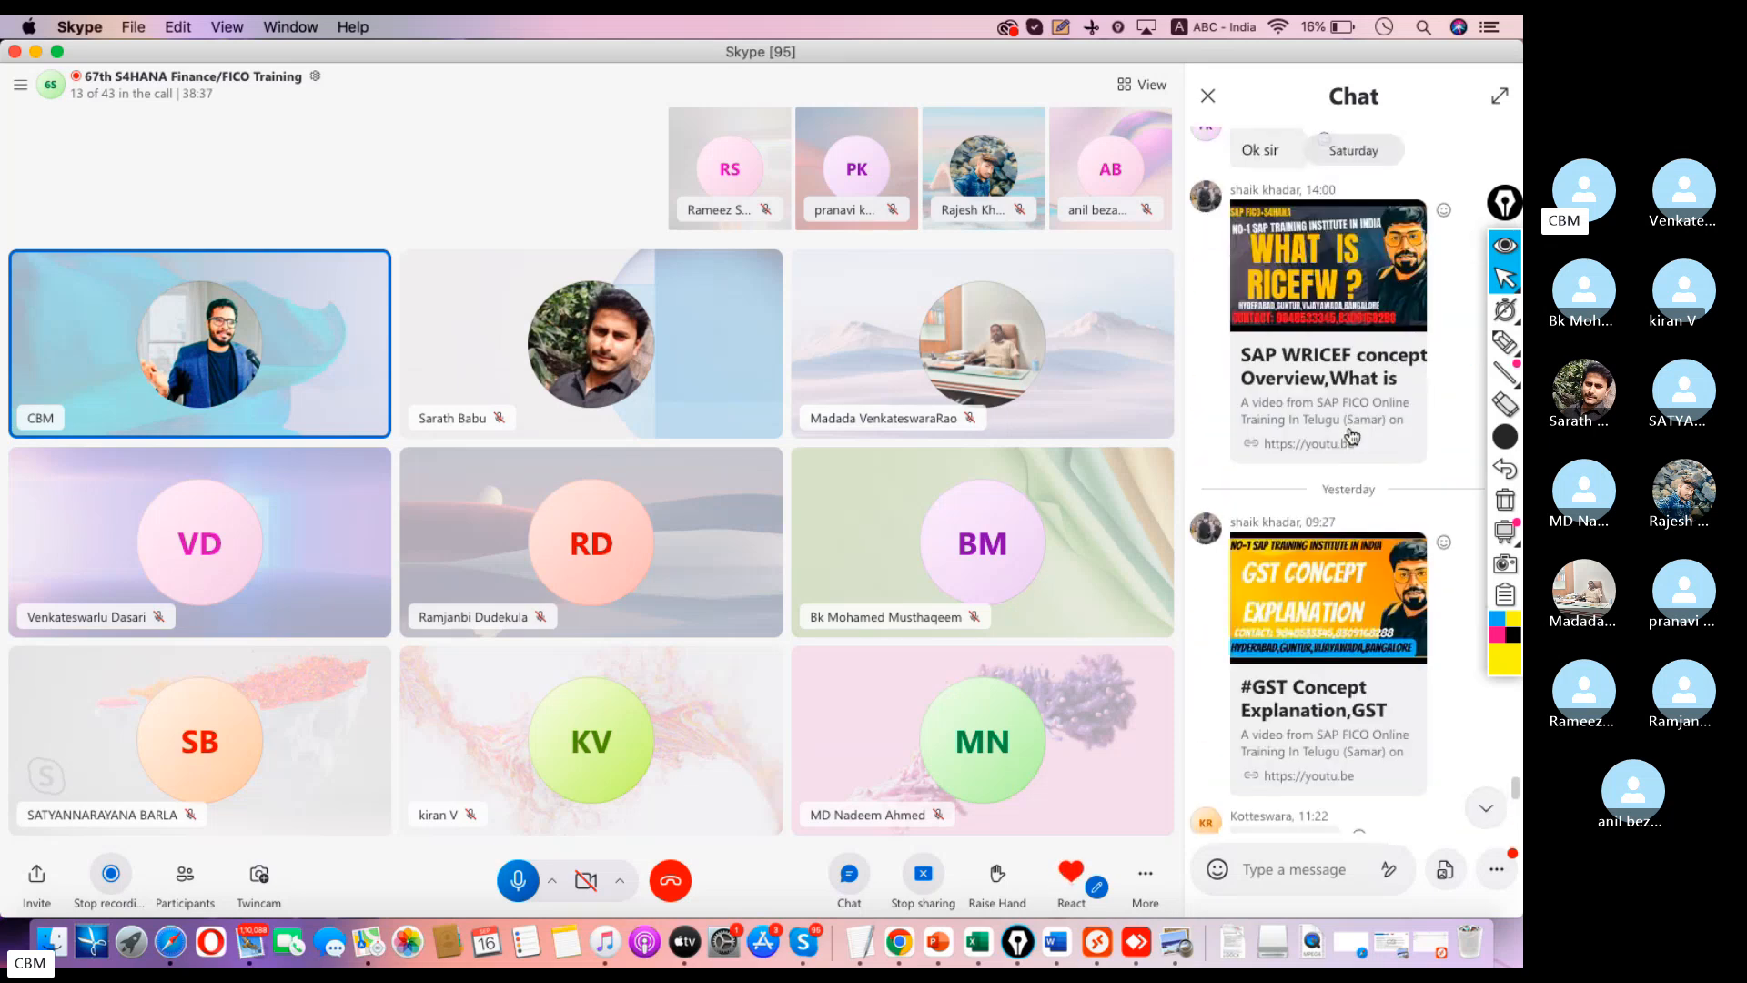
scroll(1352, 437, down, 10)
scroll(1362, 443, up, 15)
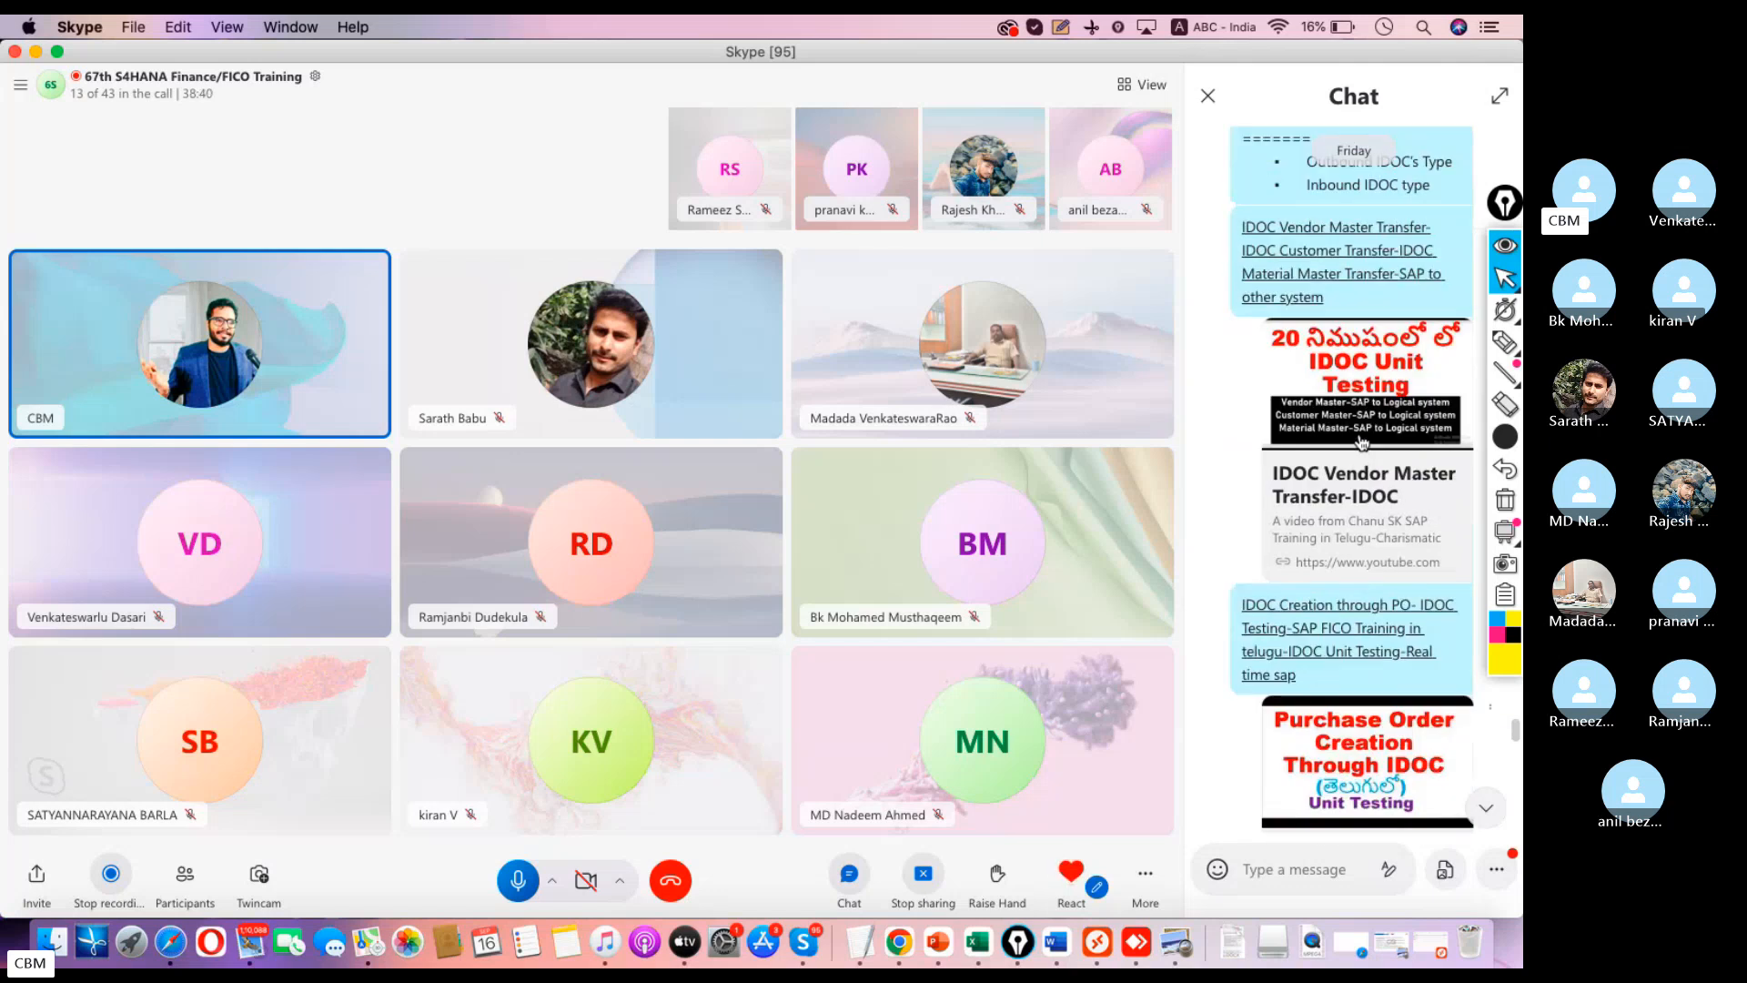
scroll(1363, 441, down, 4)
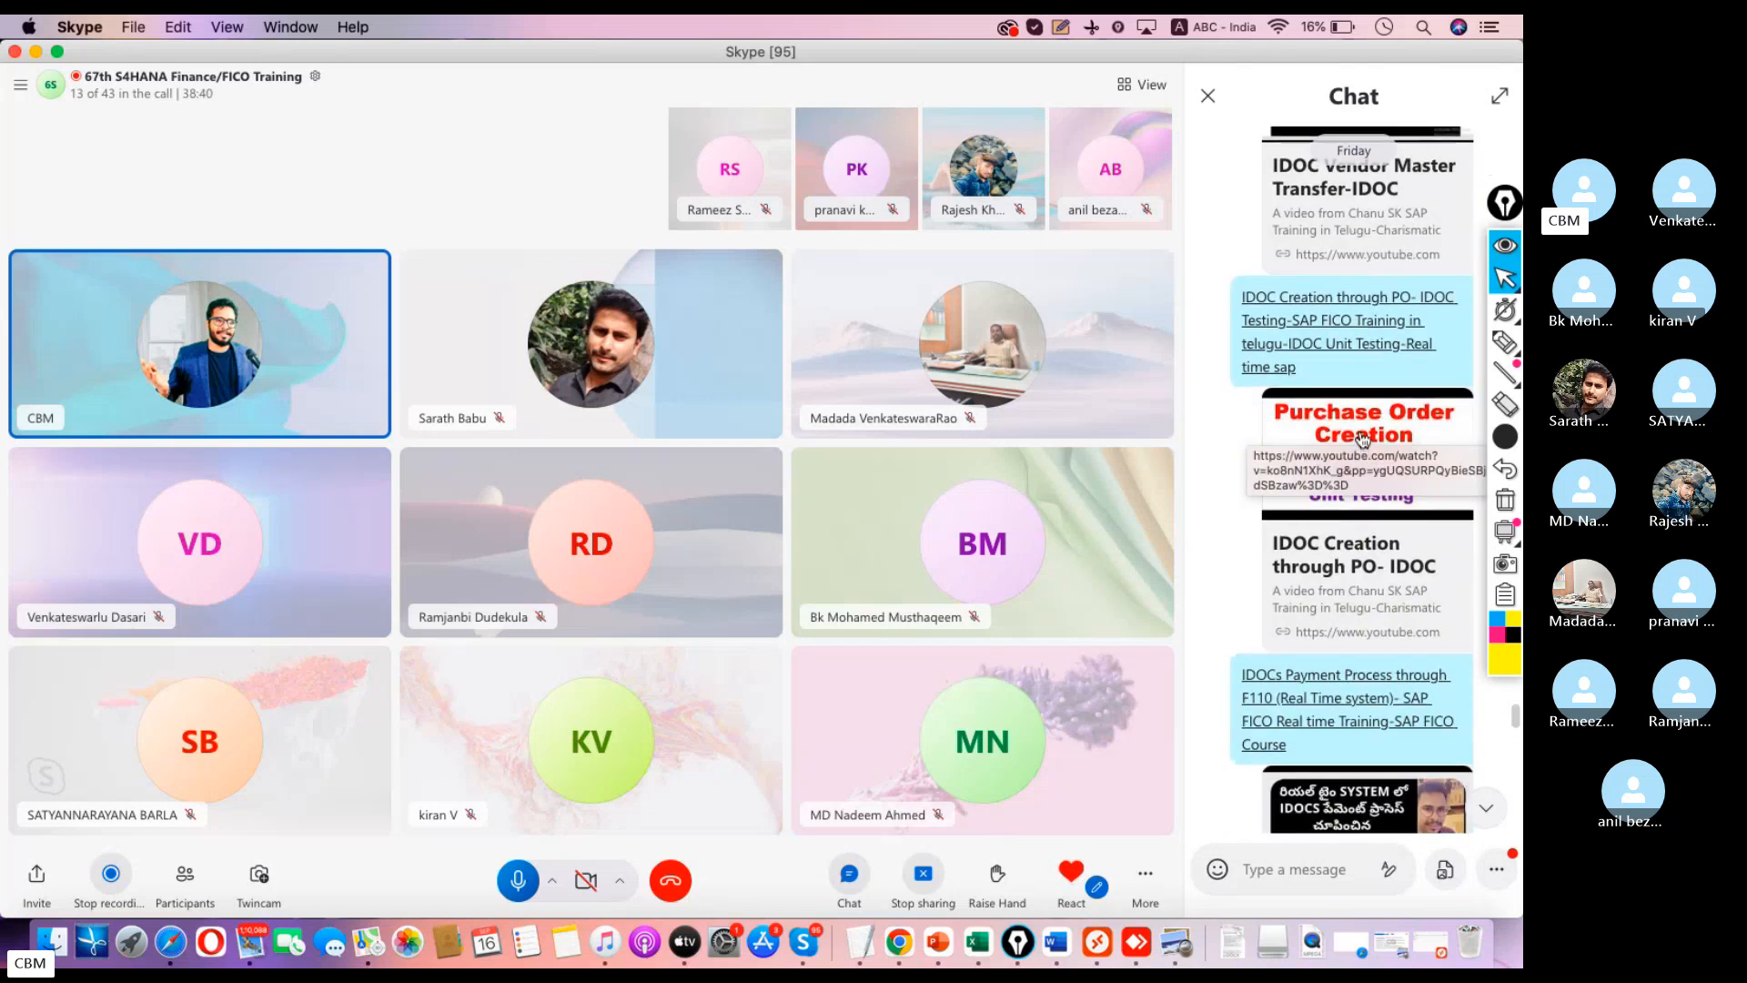
scroll(1362, 441, down, 7)
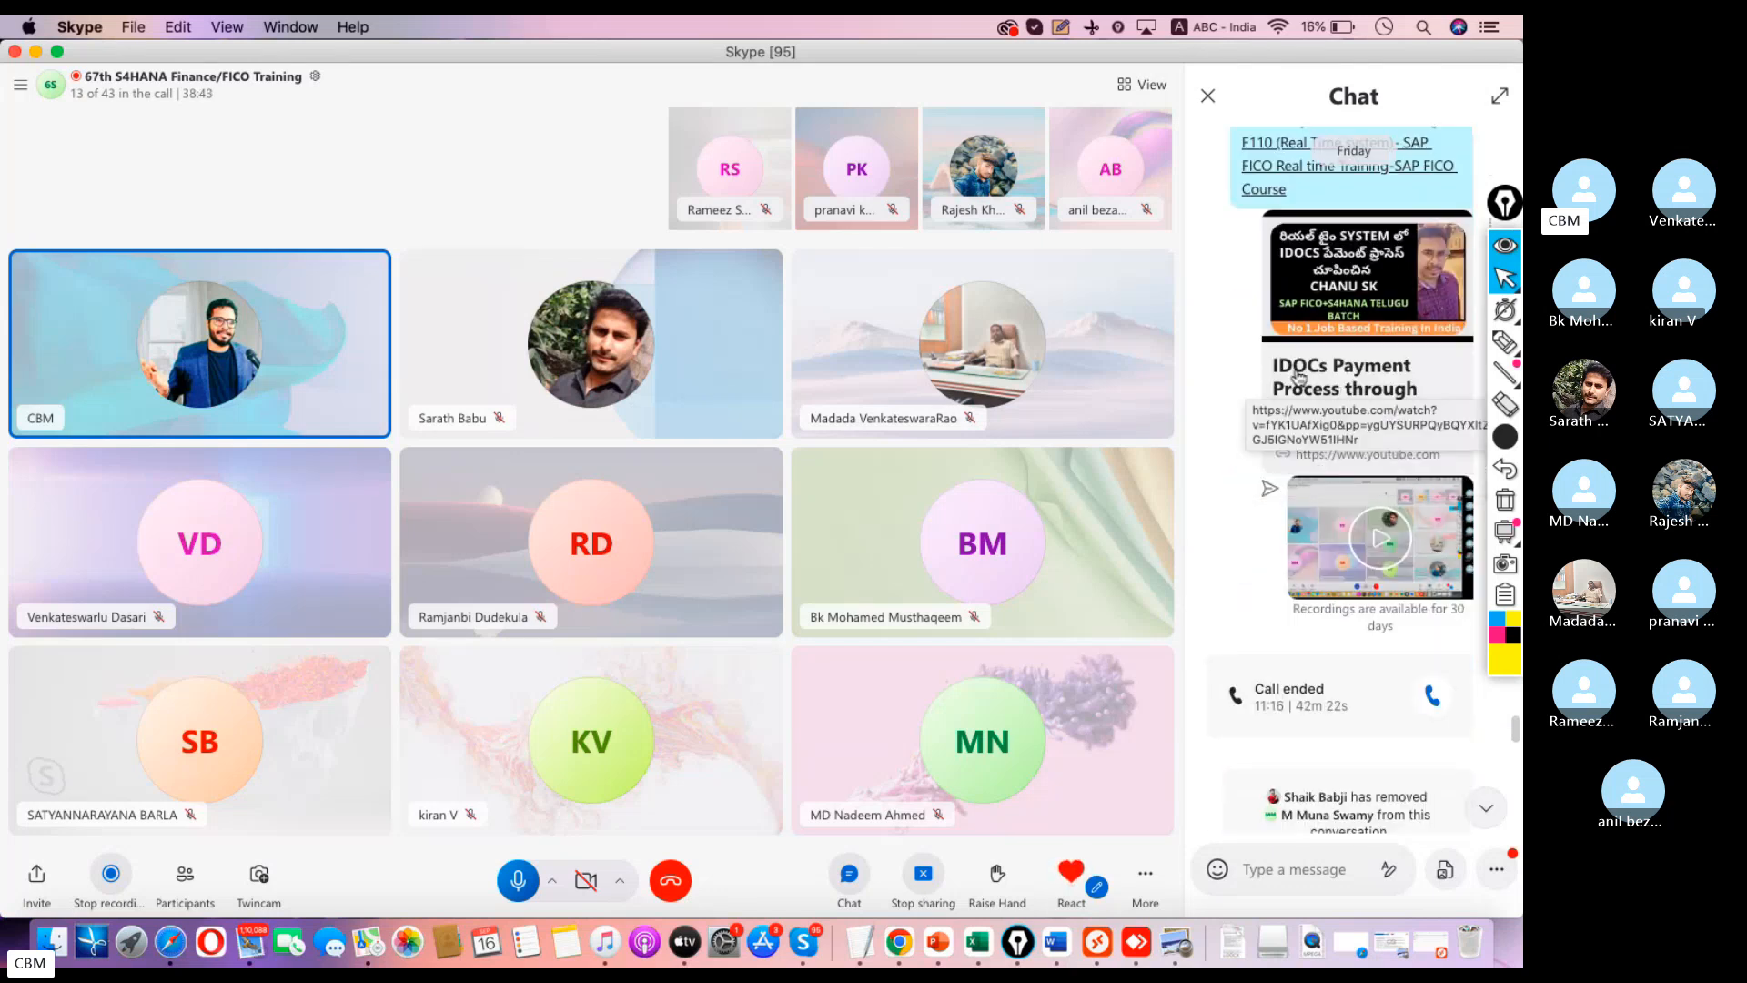
scroll(1293, 410, up, 7)
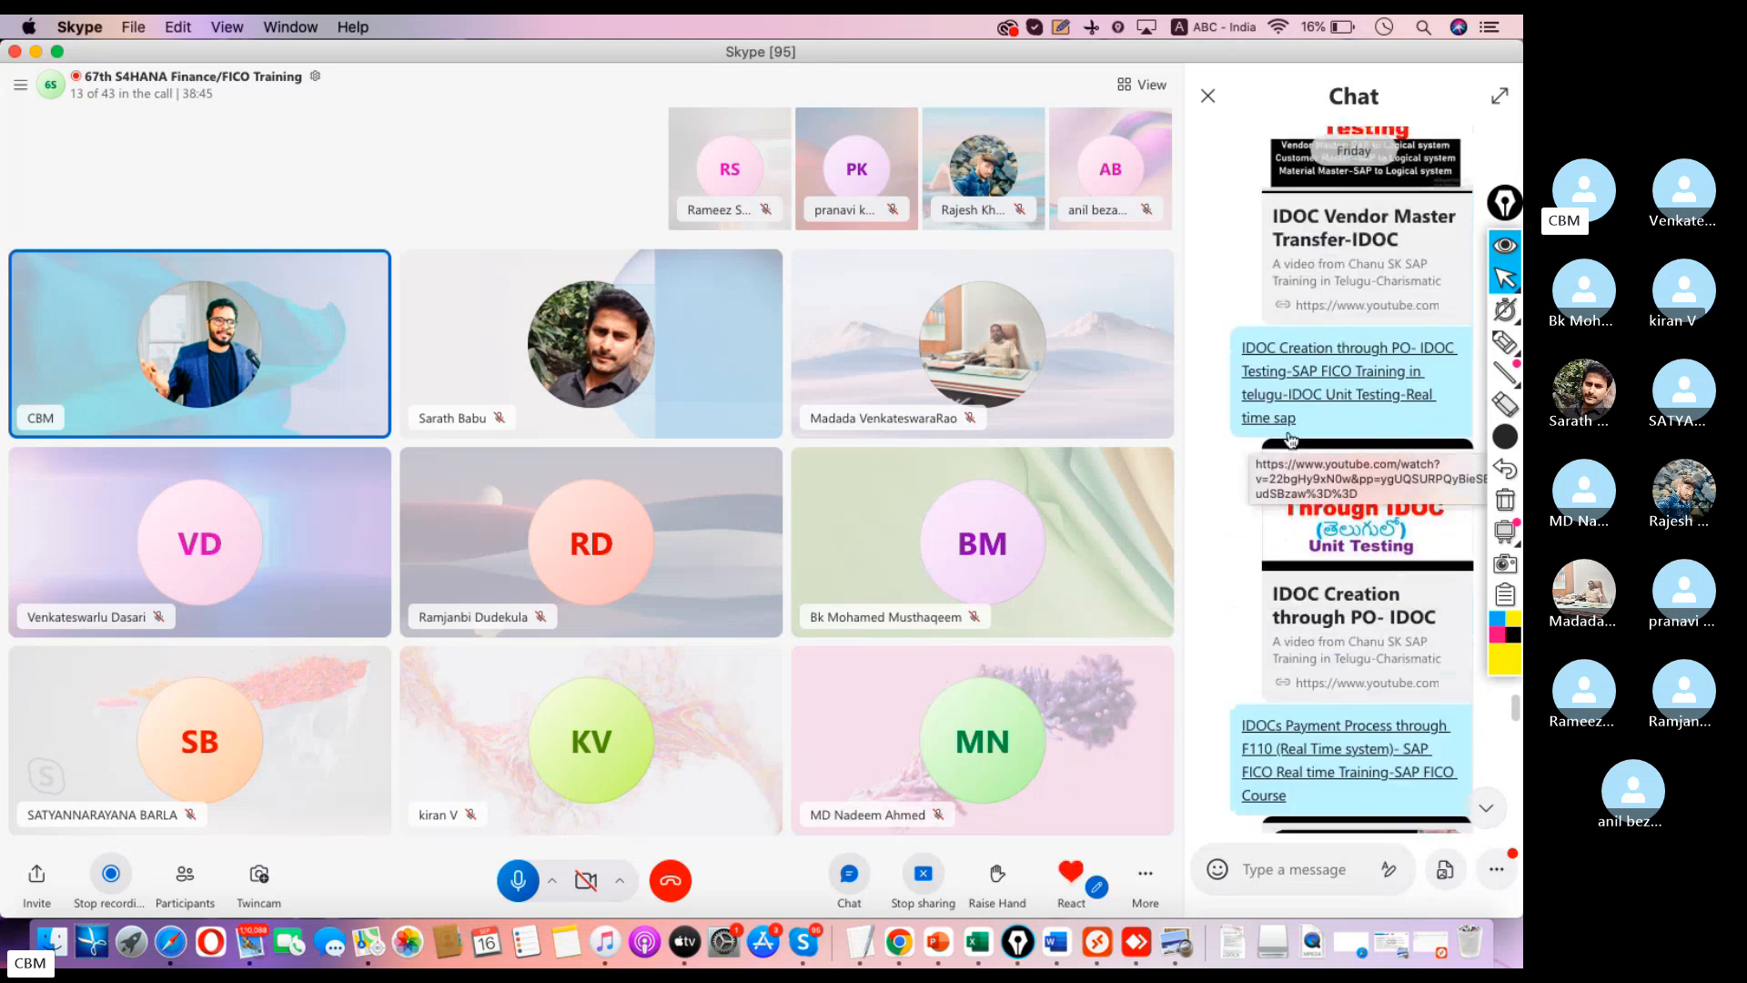
scroll(1293, 439, up, 5)
scroll(1293, 450, down, 7)
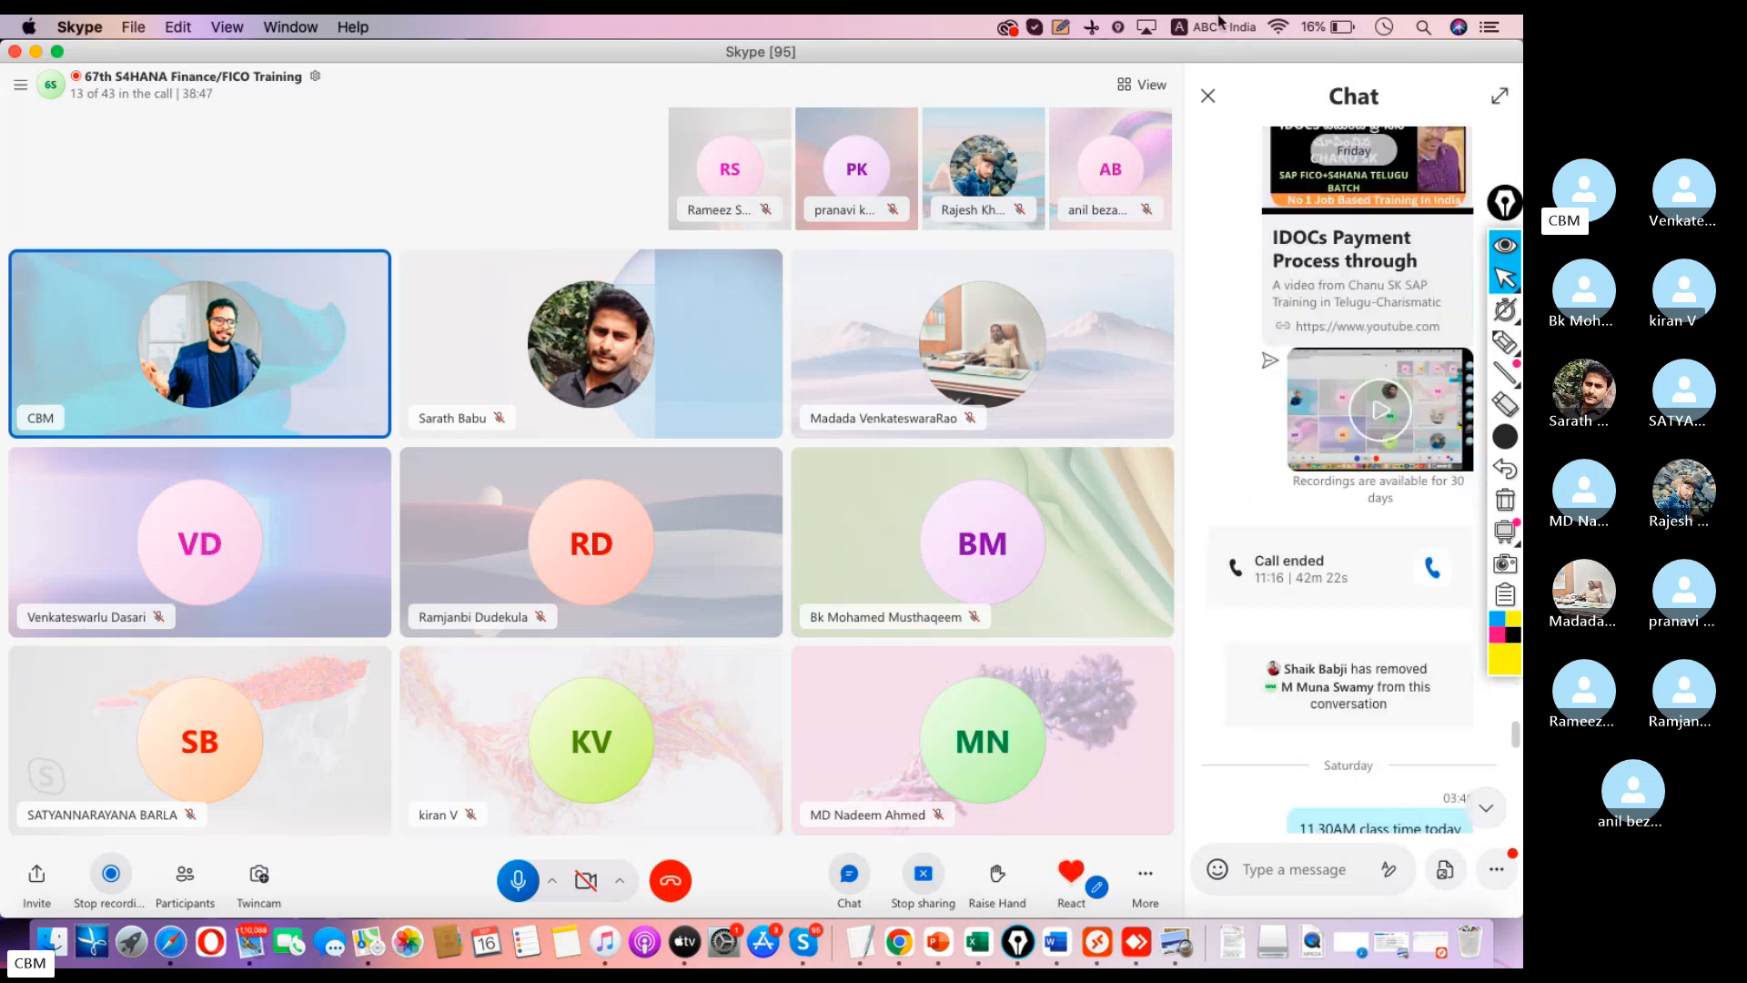
click(1208, 96)
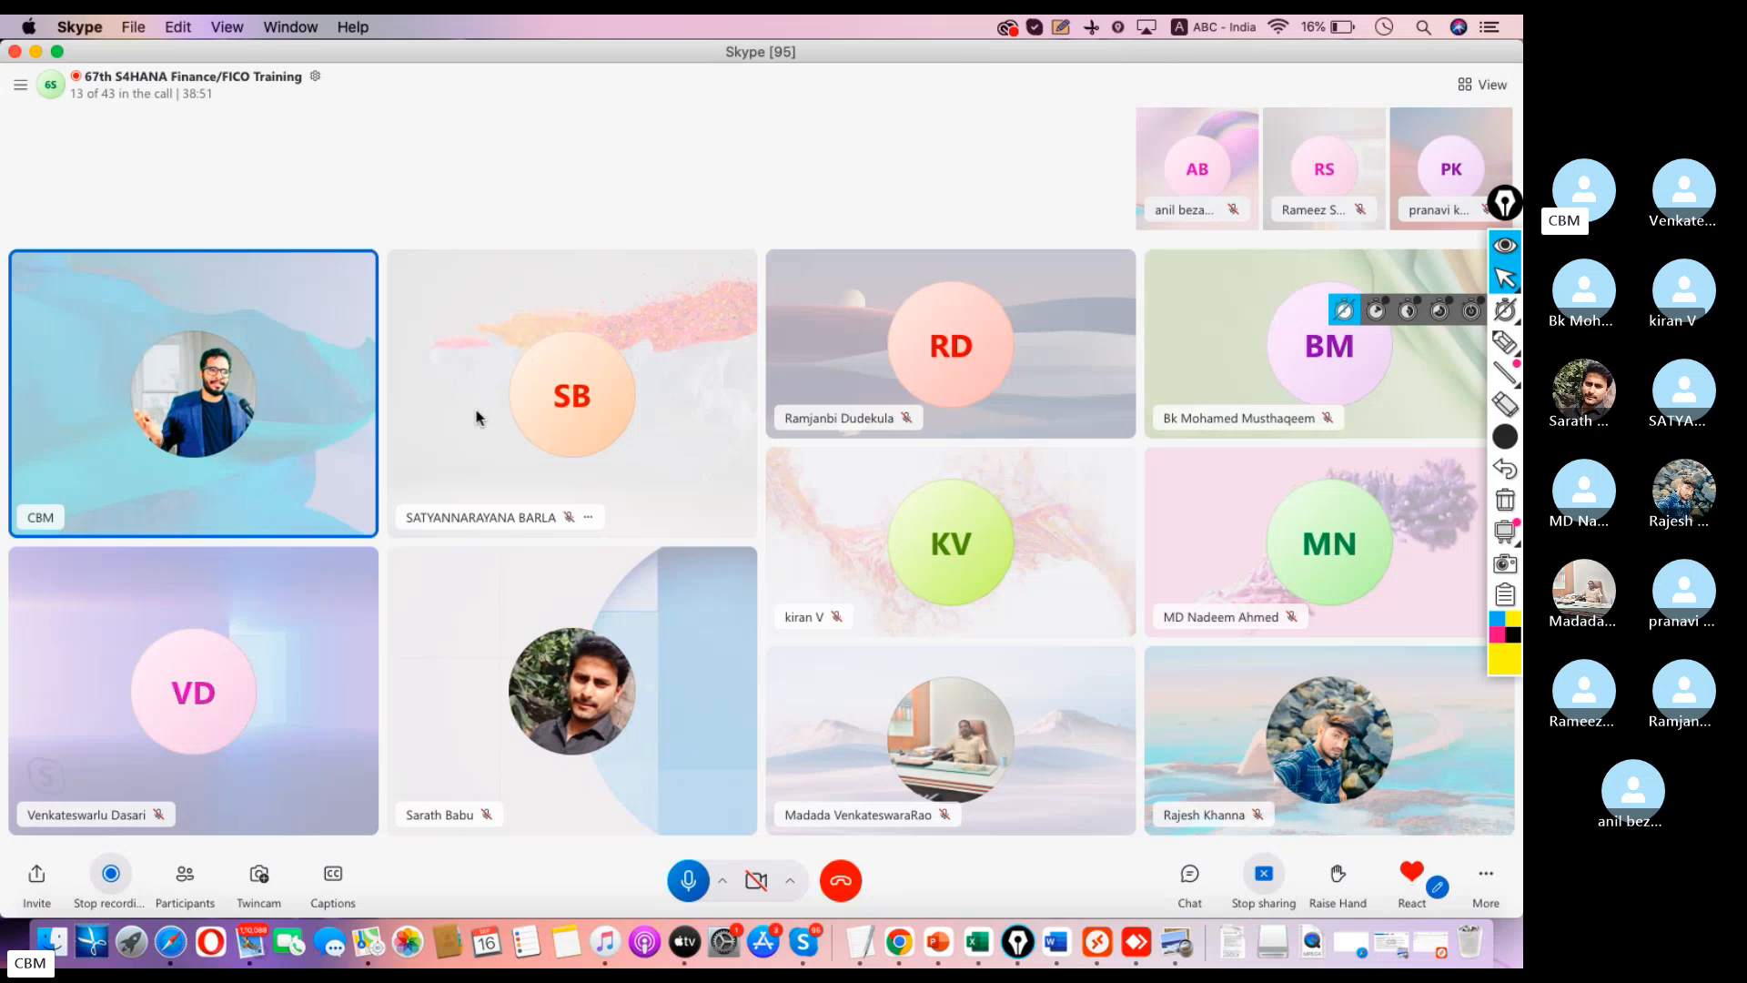
click(1192, 876)
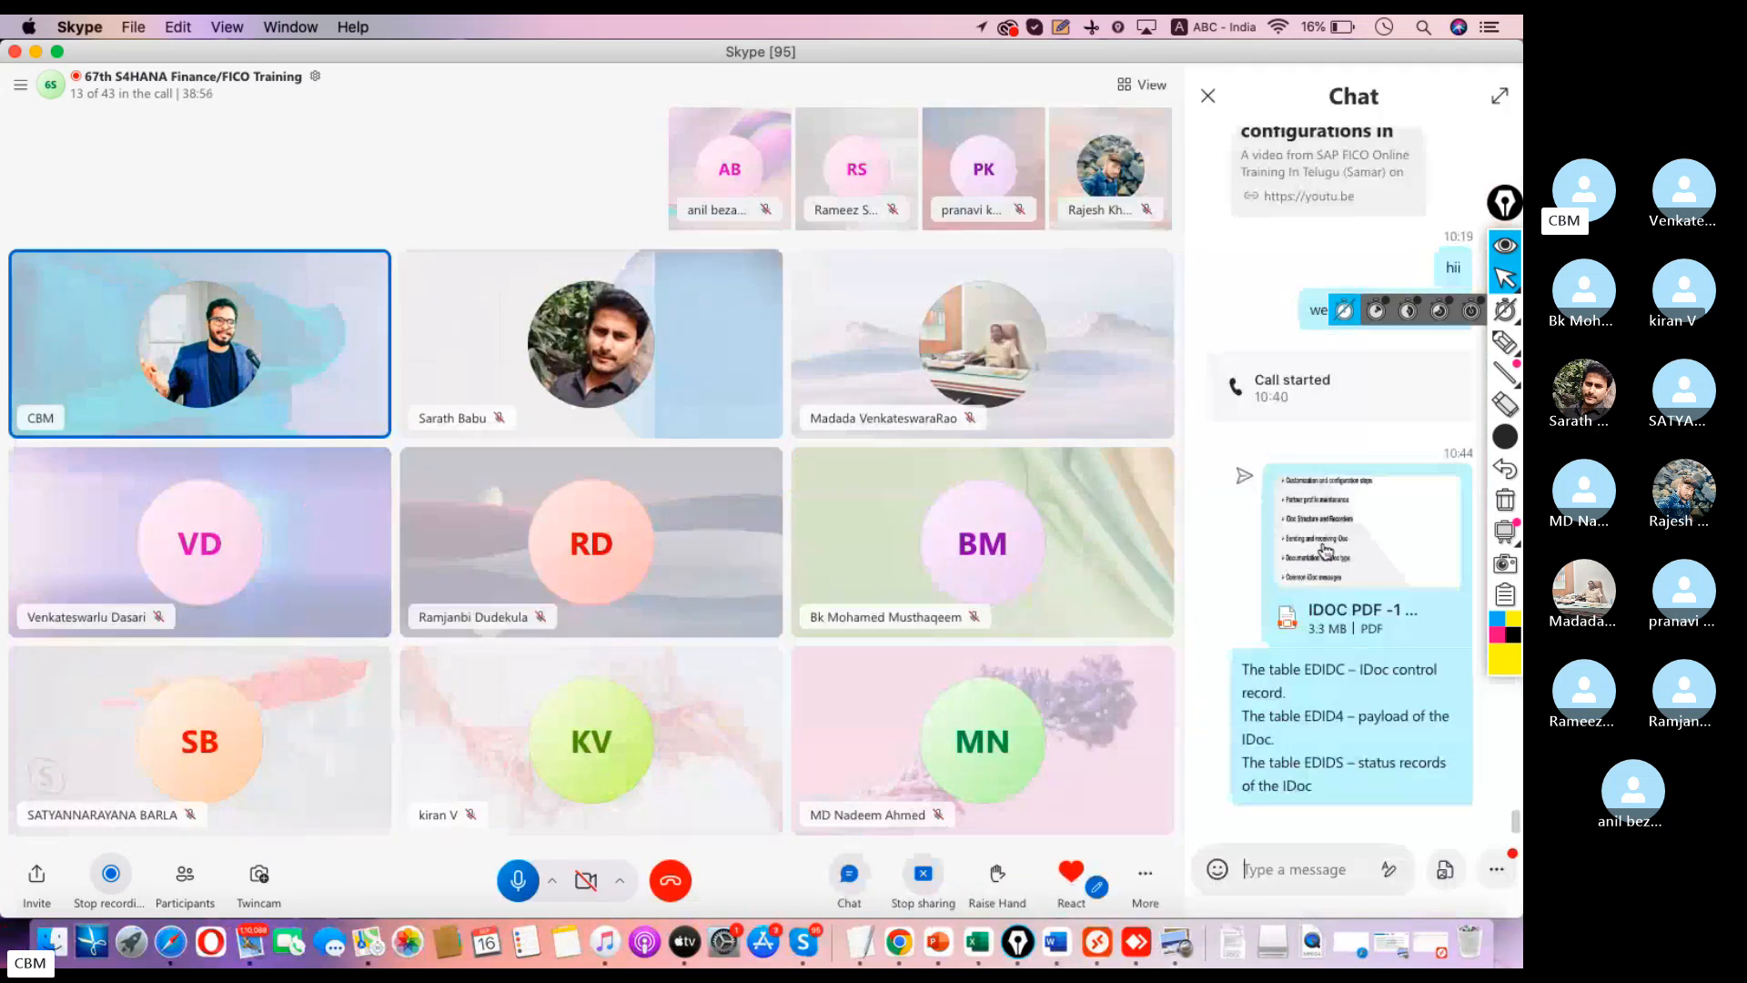
click(1207, 96)
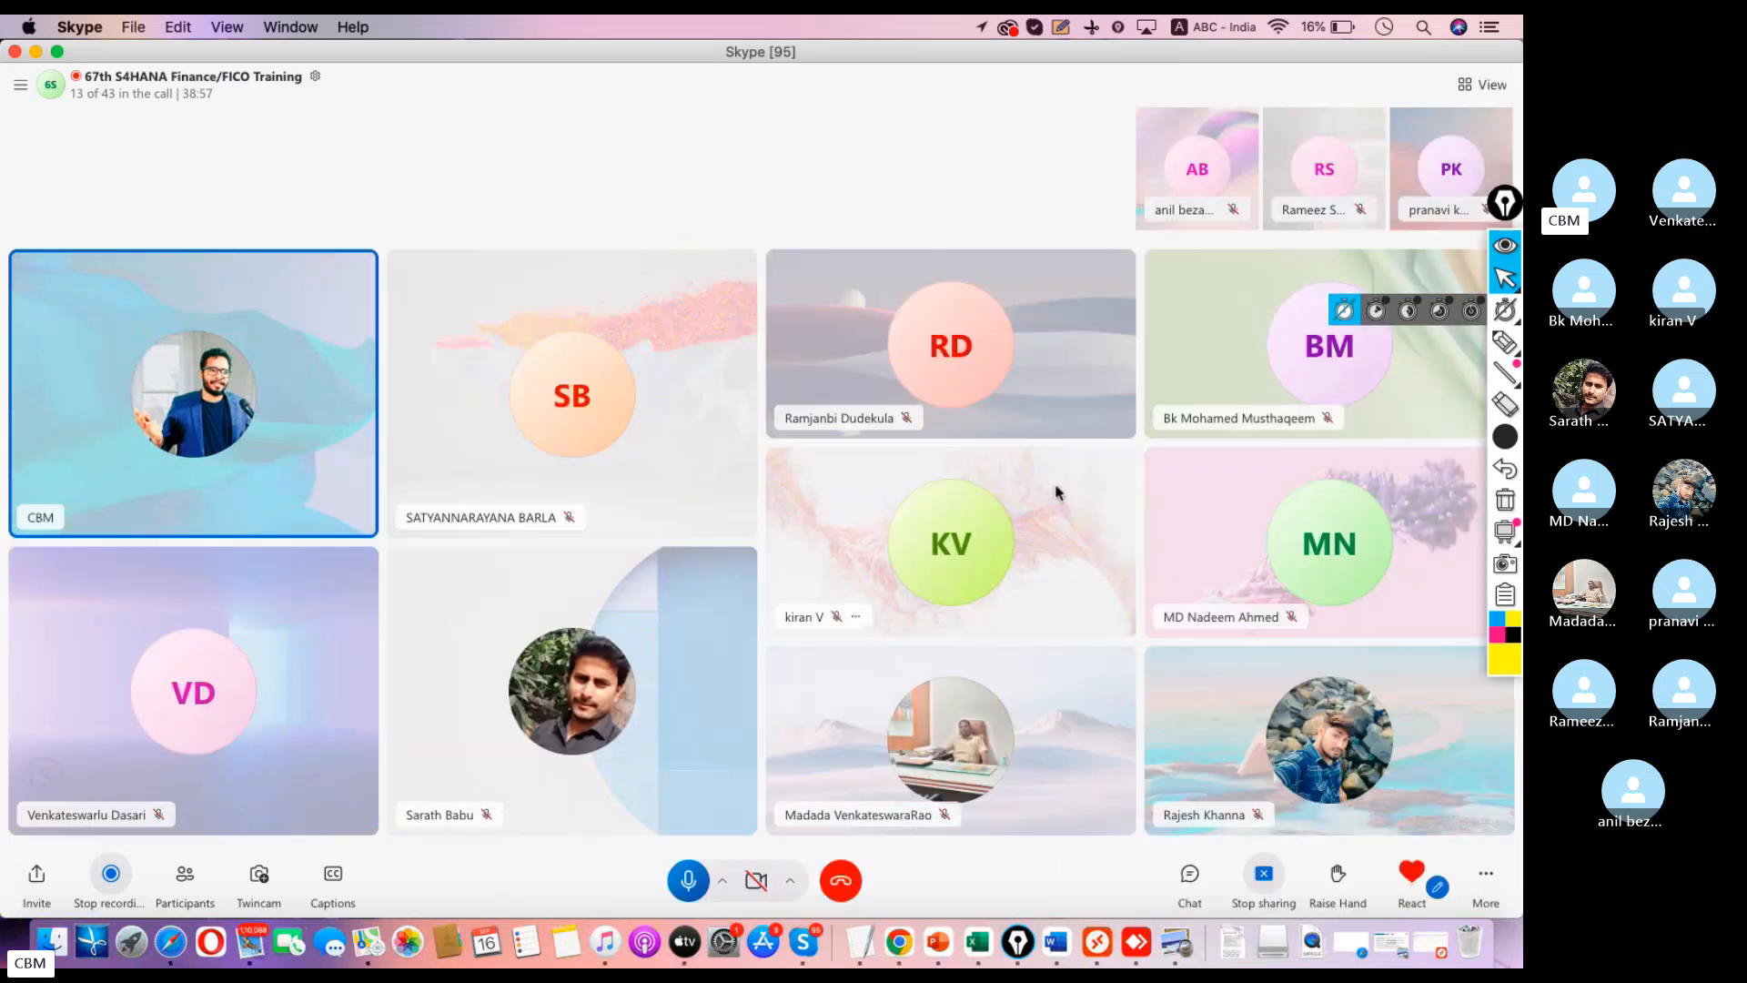